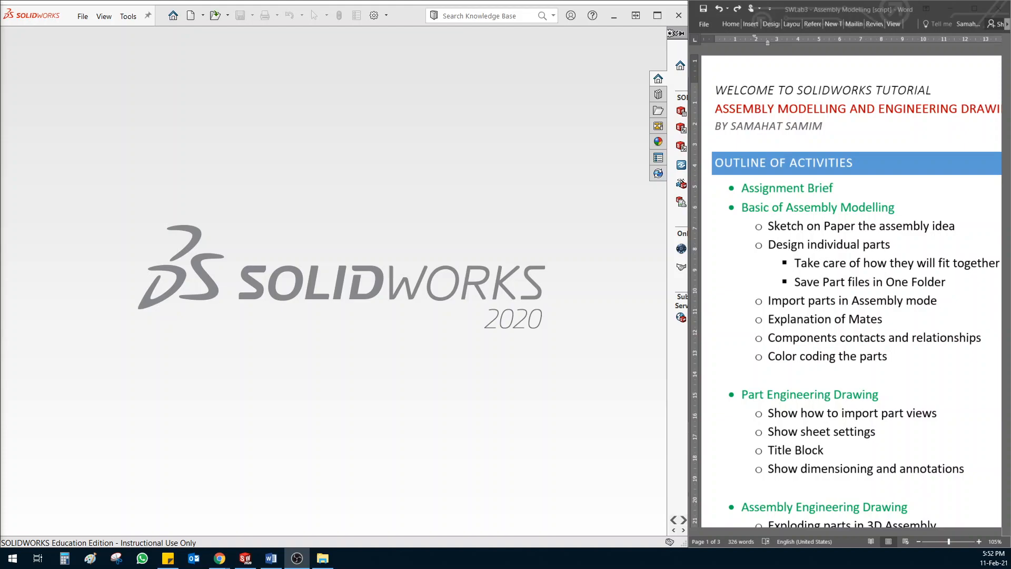
Review the Basic of Assembly Modelling items in the Word outline, from sketching the assembly idea to color coding the parts
{"action": "left_click", "coordinate": [791, 226]}
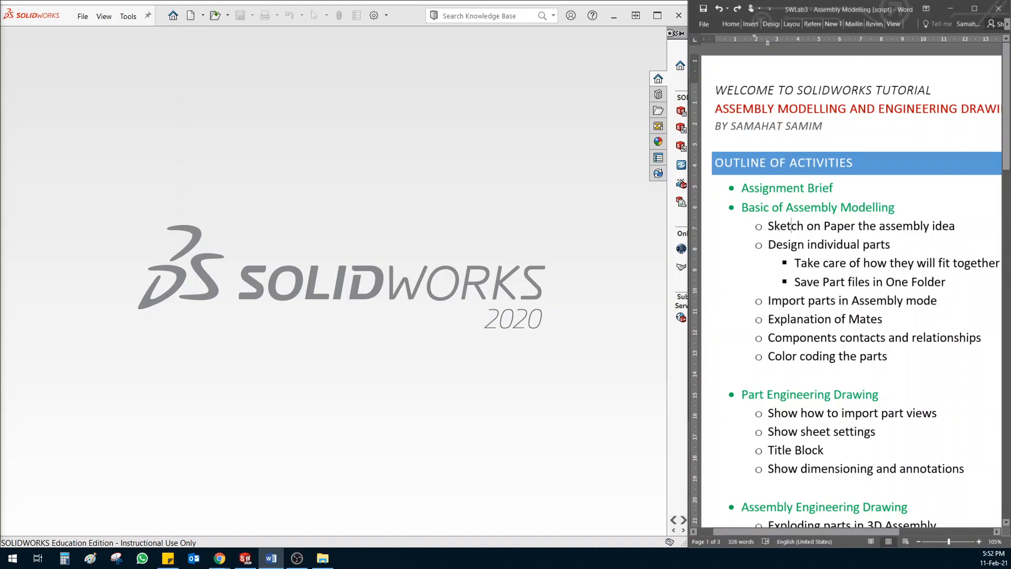
{"action": "left_click_drag", "start_coordinate": [890, 355], "coordinate": [769, 225]}
{"action": "triple_click", "coordinate": [788, 225]}
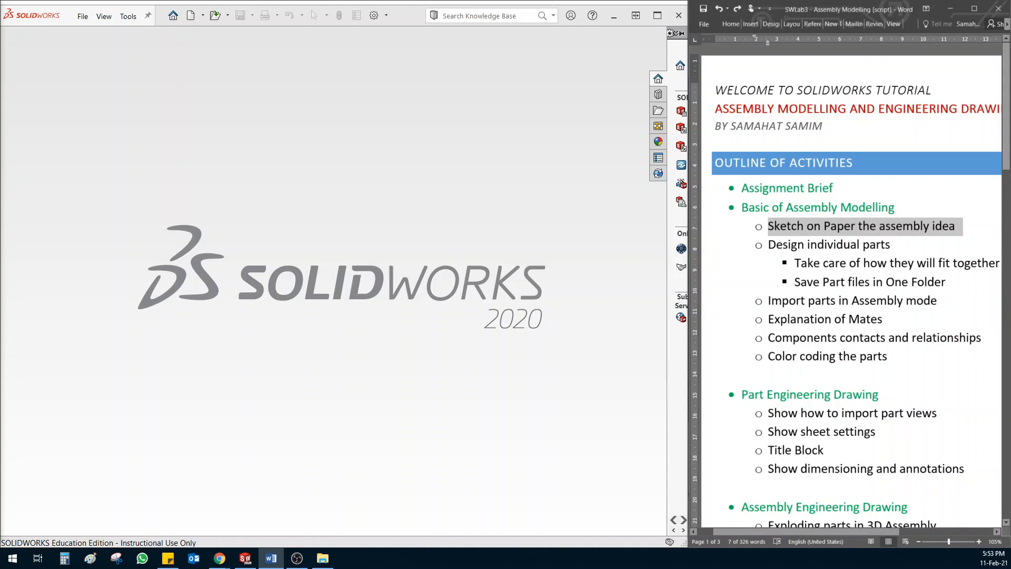
{"action": "left_click_drag", "start_coordinate": [769, 244], "coordinate": [895, 245]}
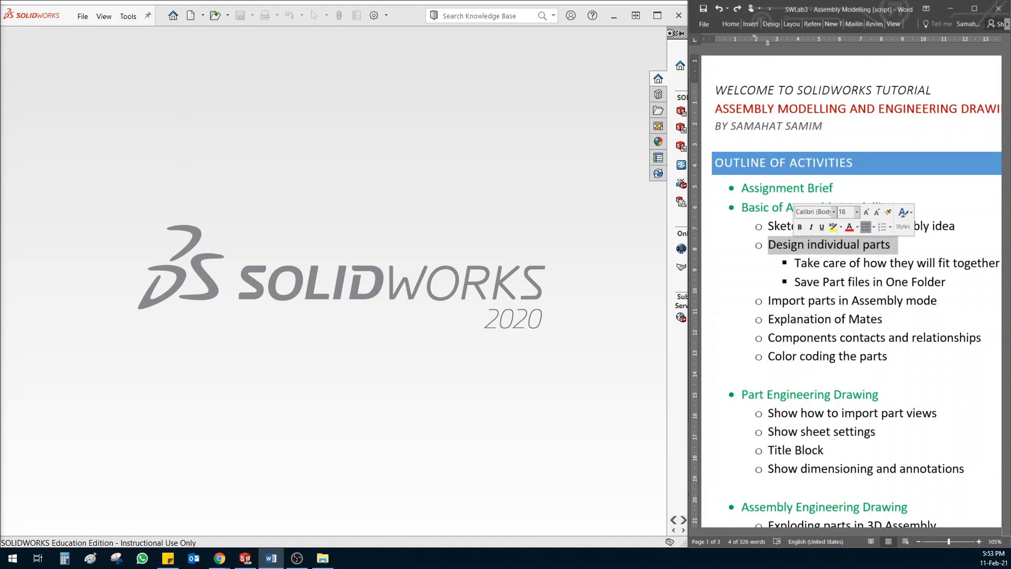
{"action": "left_click_drag", "start_coordinate": [794, 263], "coordinate": [937, 263]}
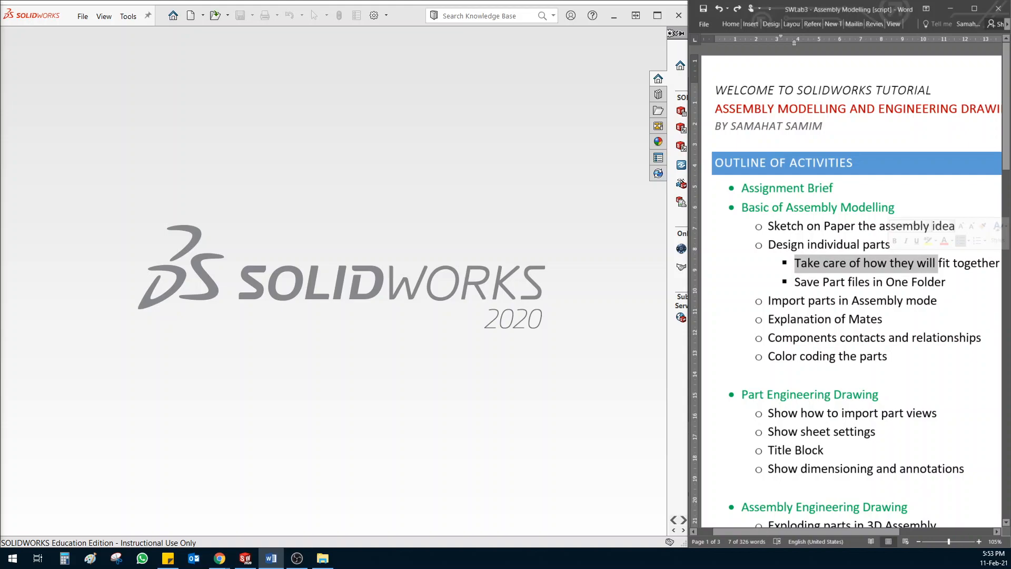
{"action": "left_click_drag", "start_coordinate": [953, 282], "coordinate": [795, 281]}
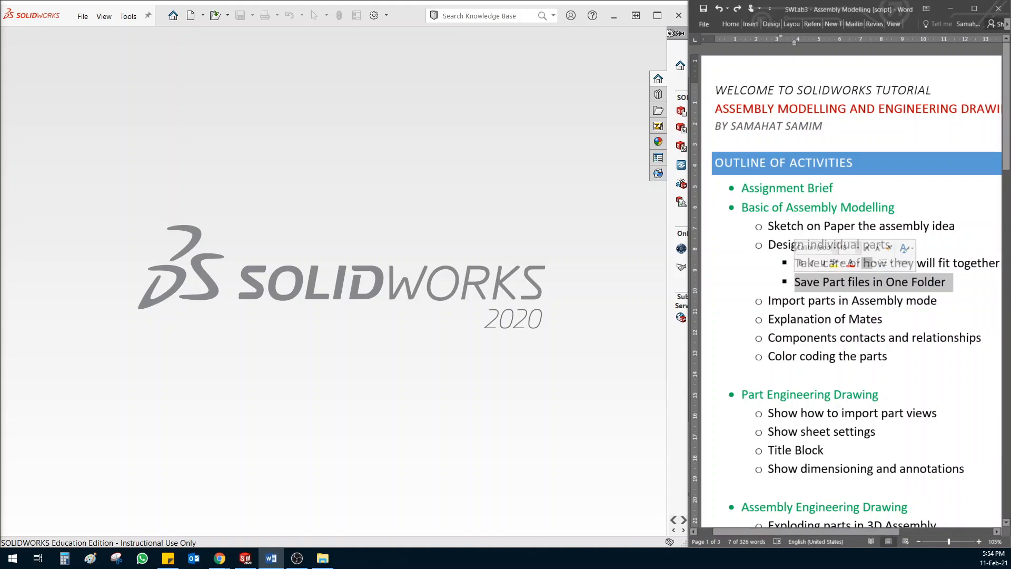
{"action": "left_click_drag", "start_coordinate": [768, 301], "coordinate": [905, 301]}
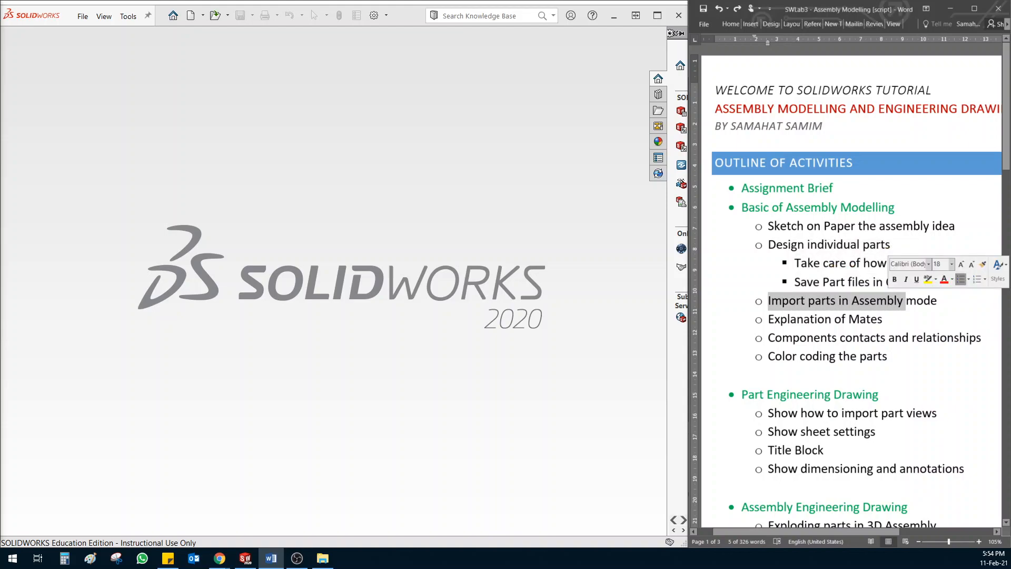
{"action": "double_click", "coordinate": [869, 319]}
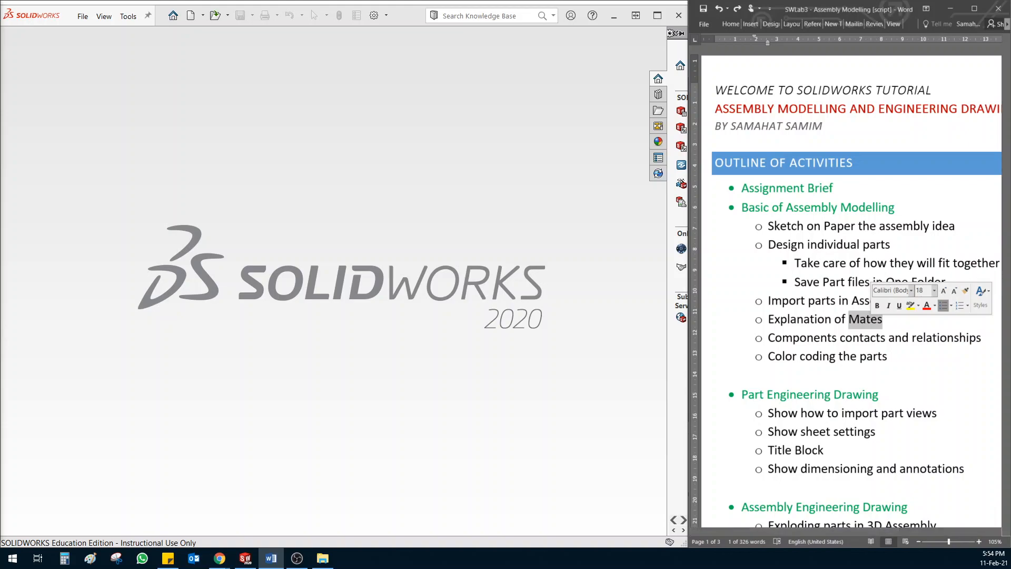
{"action": "left_click_drag", "start_coordinate": [843, 338], "coordinate": [981, 338]}
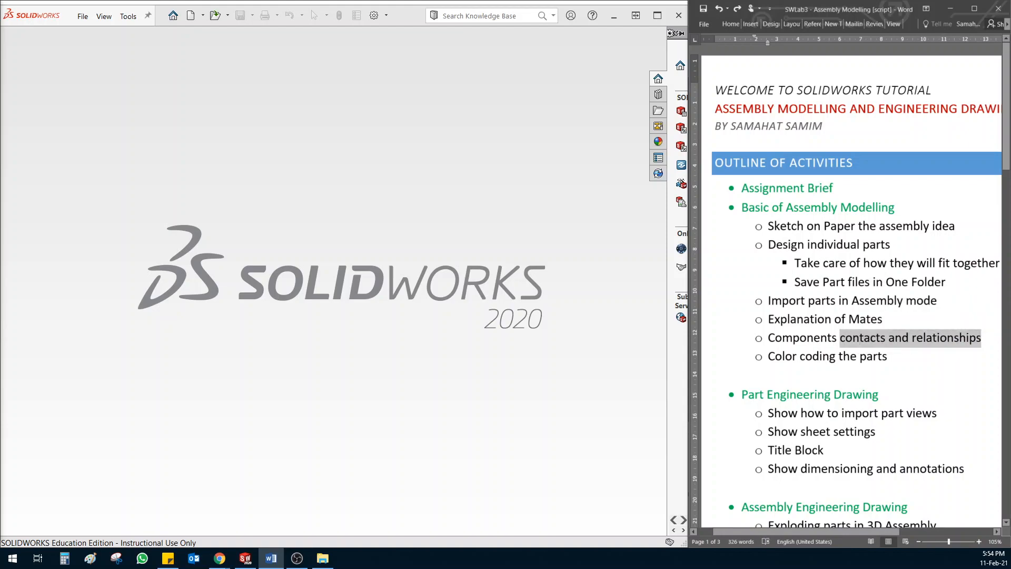
{"action": "left_click", "coordinate": [836, 356]}
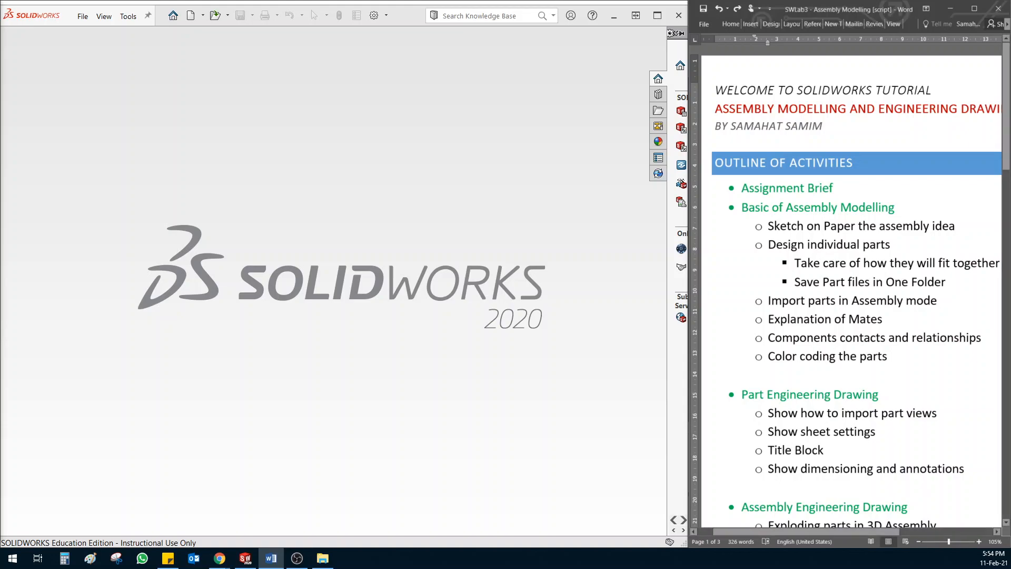
{"action": "mouse_move", "coordinate": [801, 356]}
{"action": "left_mouse_down"}
{"action": "mouse_move", "coordinate": [886, 356]}
{"action": "mouse_move", "coordinate": [789, 356]}
{"action": "left_mouse_up"}
{"action": "left_click", "coordinate": [797, 356]}
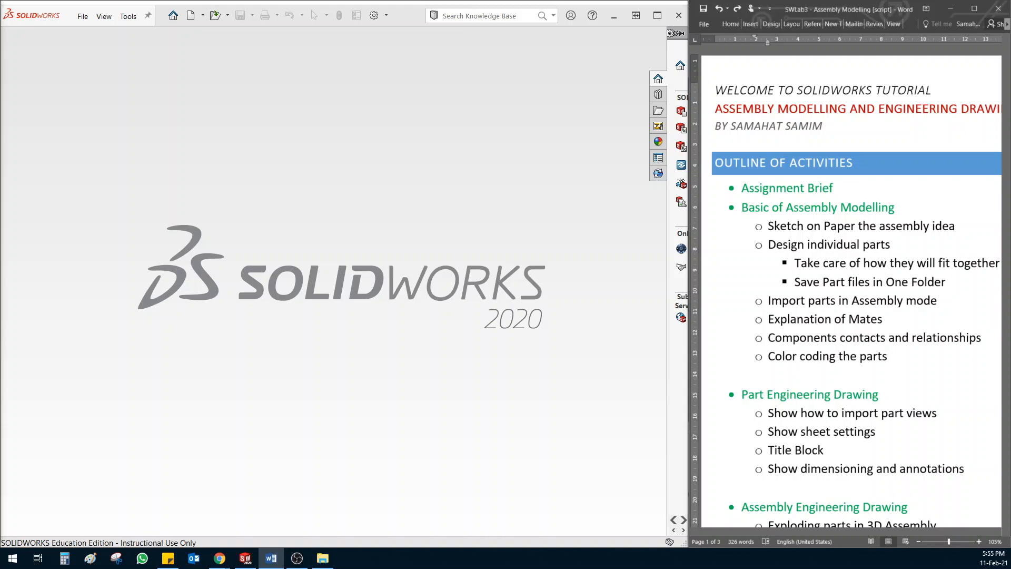
Switch to the hand-drawn sketch PDF in Adobe Acrobat Pro and maximize its window
{"action": "key", "text": "alt+Tab"}
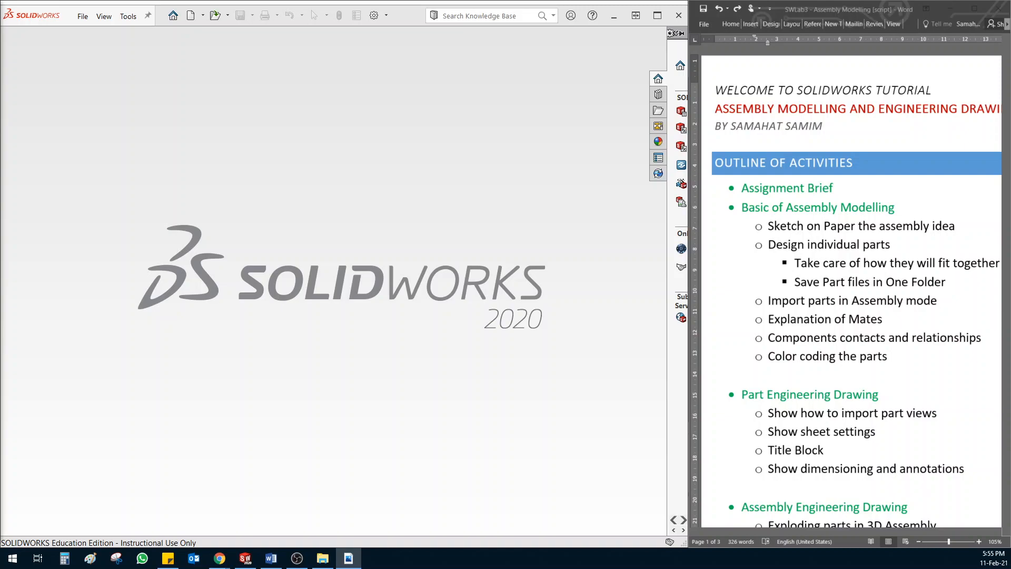
{"action": "left_click_drag", "start_coordinate": [0, 105], "coordinate": [339, 185]}
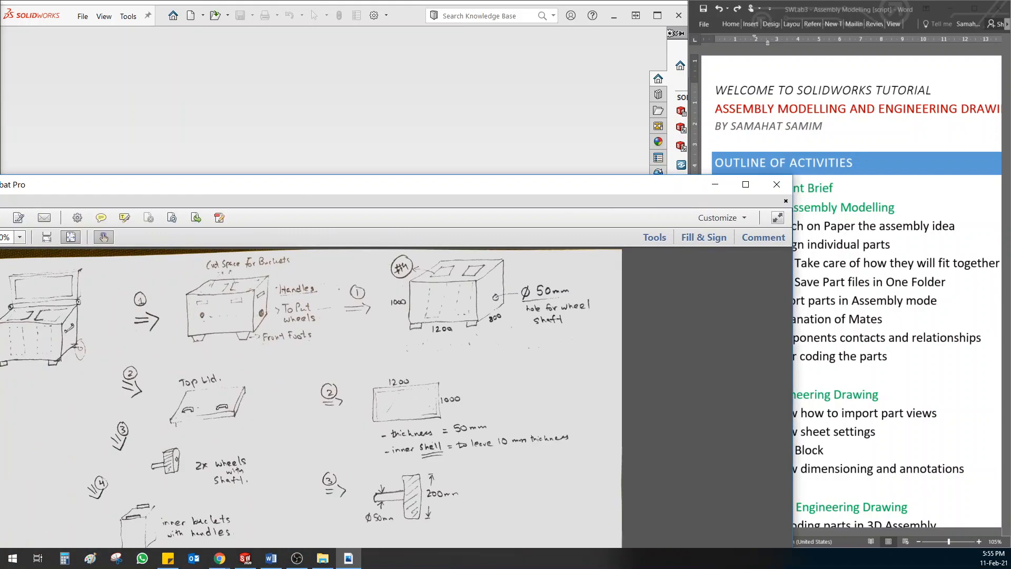
{"action": "double_click", "coordinate": [339, 185]}
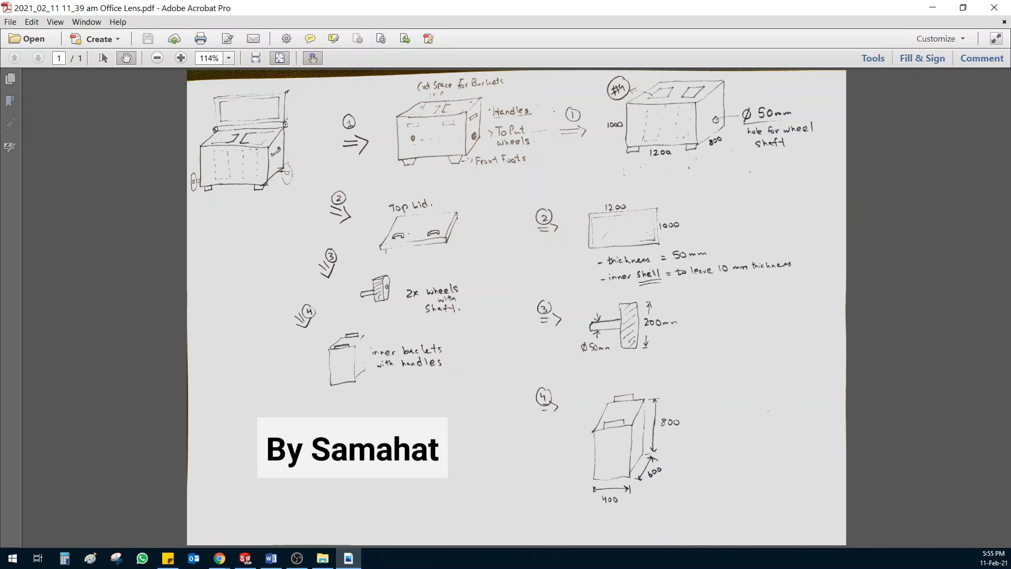
Examine the overall assembly sketch at 400% zoom, including the box body, open lid, side wheels, handle and feet
{"action": "scroll", "coordinate": [516, 308], "scroll_direction": "up", "scroll_amount": 3, "text": "ctrl"}
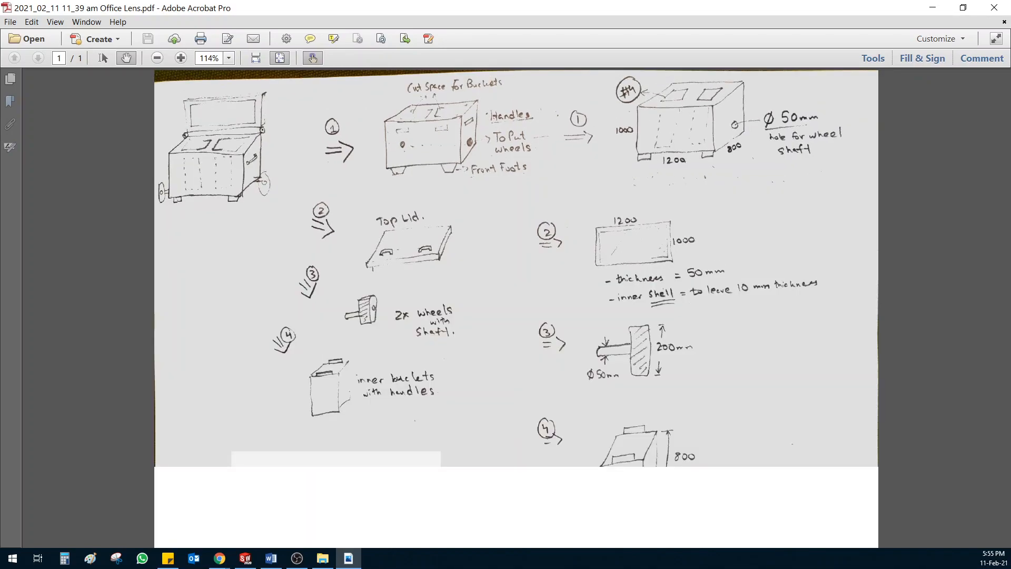
{"action": "left_click_drag", "start_coordinate": [186, 190], "coordinate": [588, 383]}
{"action": "scroll", "coordinate": [186, 210], "scroll_direction": "up", "scroll_amount": 2, "text": "ctrl"}
{"action": "scroll", "coordinate": [304, 295], "scroll_direction": "up", "scroll_amount": 1}
{"action": "scroll", "coordinate": [304, 295], "scroll_direction": "up", "scroll_amount": 2, "text": "ctrl"}
{"action": "scroll", "coordinate": [517, 308], "scroll_direction": "down", "scroll_amount": 1, "text": "ctrl"}
{"action": "scroll", "coordinate": [517, 308], "scroll_direction": "down", "scroll_amount": 1}
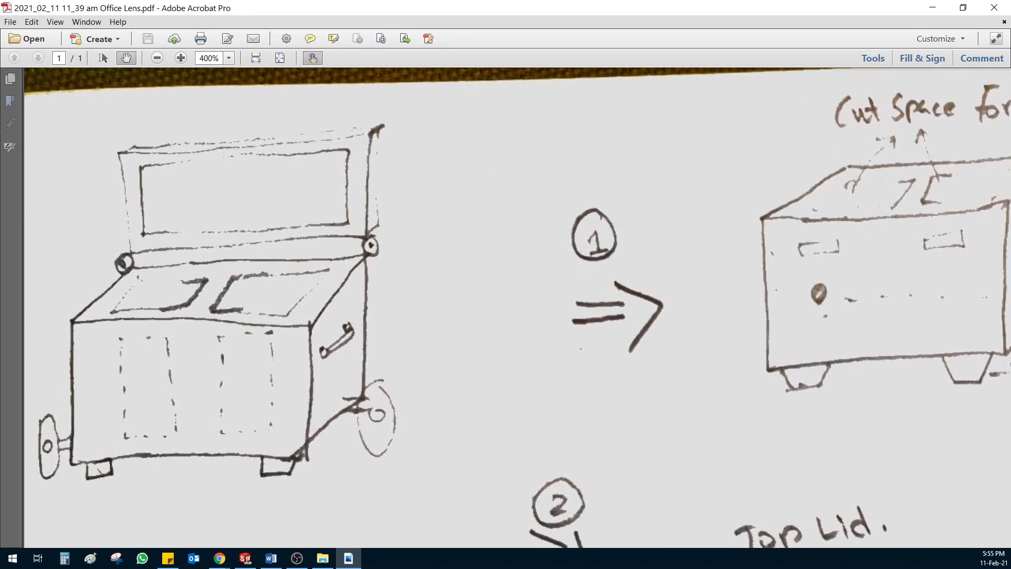
{"action": "scroll", "coordinate": [517, 308], "scroll_direction": "up", "scroll_amount": 1}
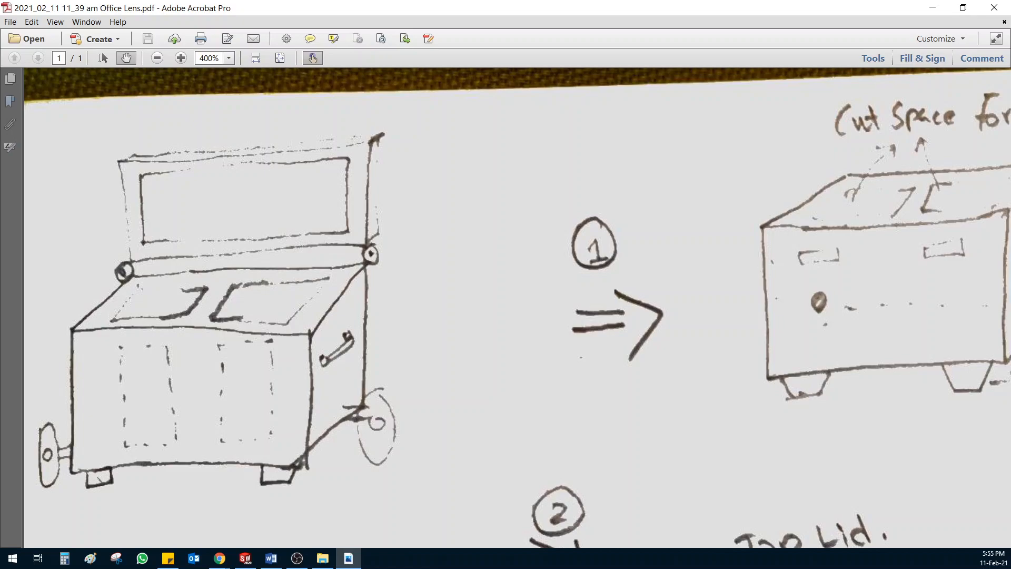
{"action": "scroll", "coordinate": [517, 307], "scroll_direction": "down", "scroll_amount": 1}
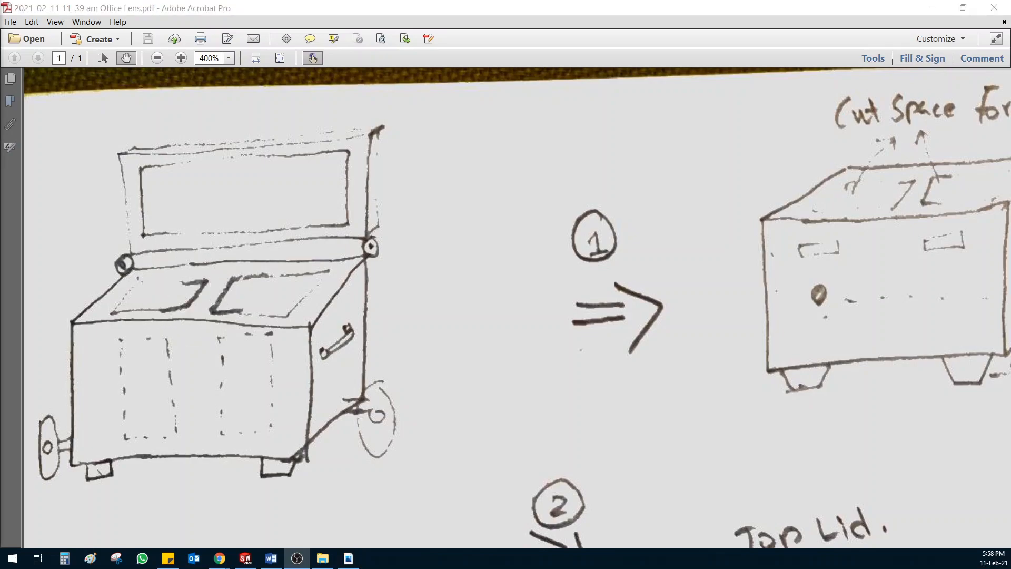
Examine the annotated part 1 body sketch, covering the bucket cut-outs, handles, wheel holes and front feet
{"action": "key", "text": "ctrl"}
{"action": "key", "text": "ctrl"}
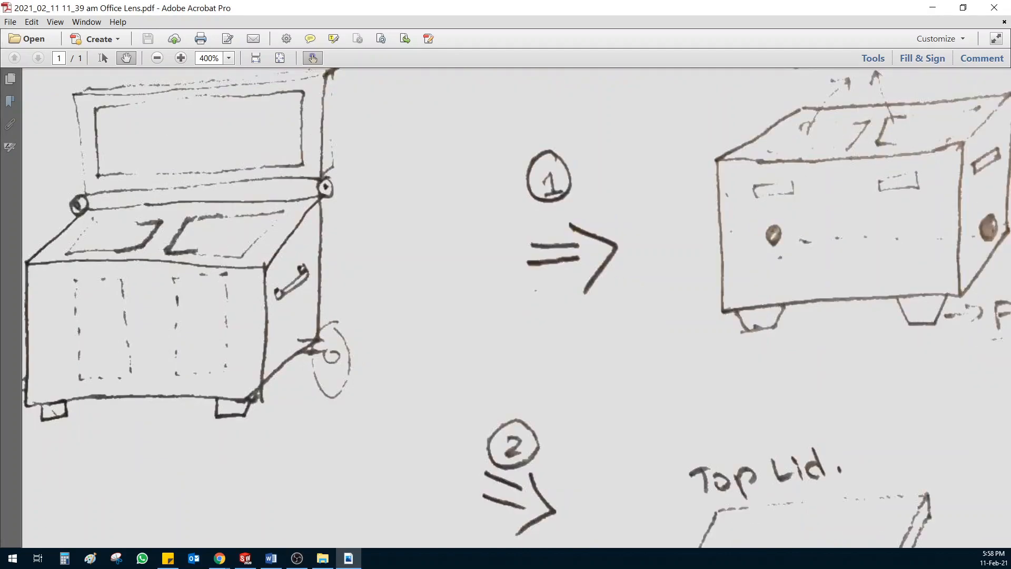
{"action": "key", "text": "ctrl"}
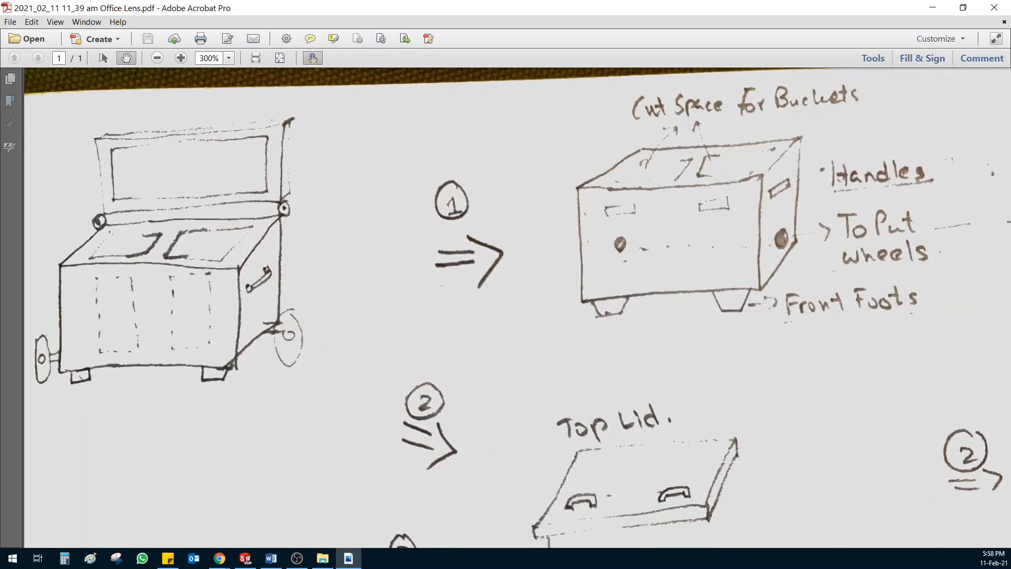
{"action": "scroll", "coordinate": [513, 308], "scroll_direction": "down", "scroll_amount": 5}
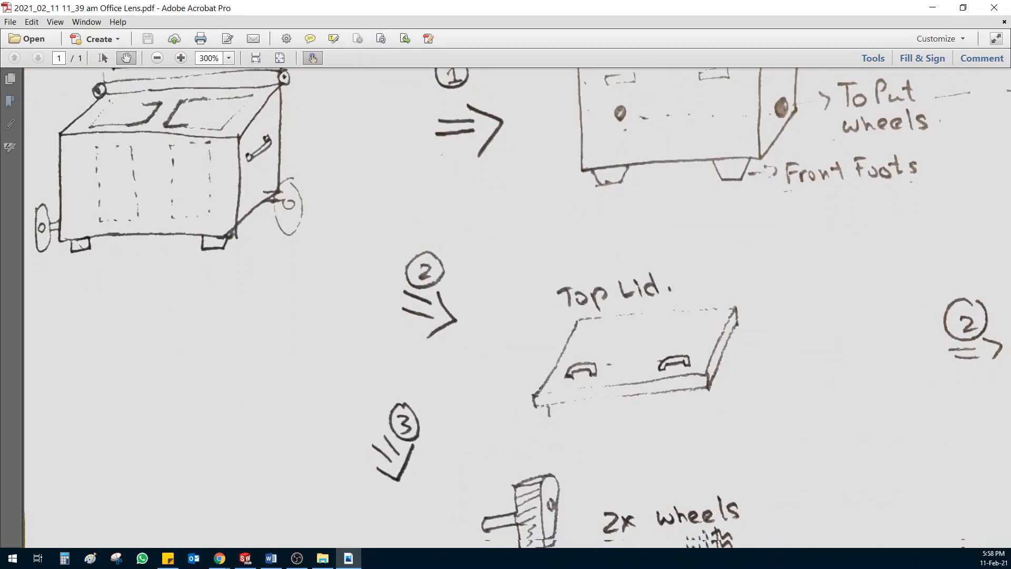
{"action": "scroll", "coordinate": [513, 308], "scroll_direction": "down", "scroll_amount": 6}
{"action": "left_click_drag", "start_coordinate": [514, 308], "coordinate": [395, 456]}
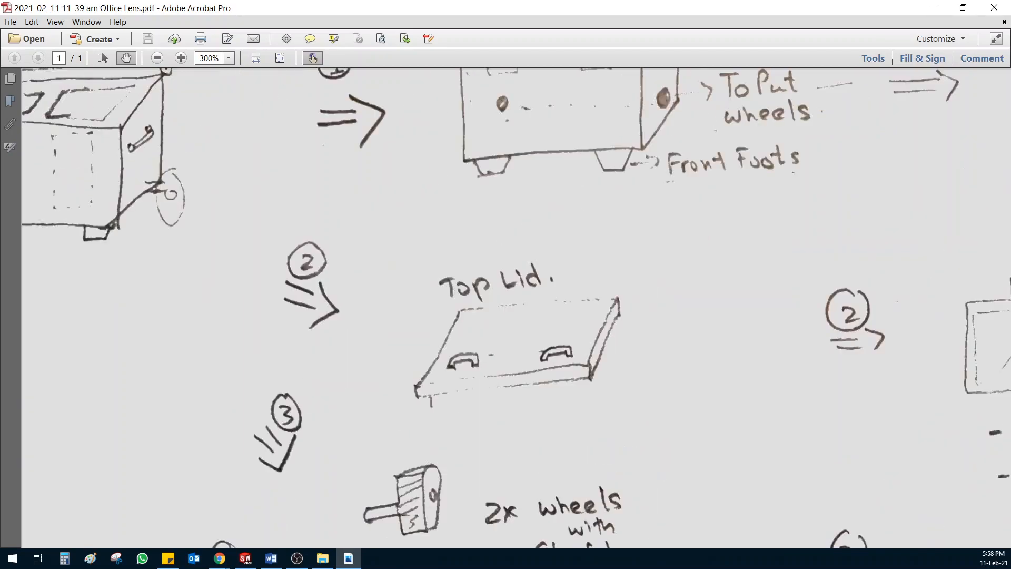
{"action": "left_click_drag", "start_coordinate": [513, 308], "coordinate": [451, 453]}
{"action": "scroll", "coordinate": [593, 267], "scroll_direction": "up", "scroll_amount": 1, "text": "ctrl"}
{"action": "left_click_drag", "start_coordinate": [593, 268], "coordinate": [569, 334]}
{"action": "key", "text": "ctrl"}
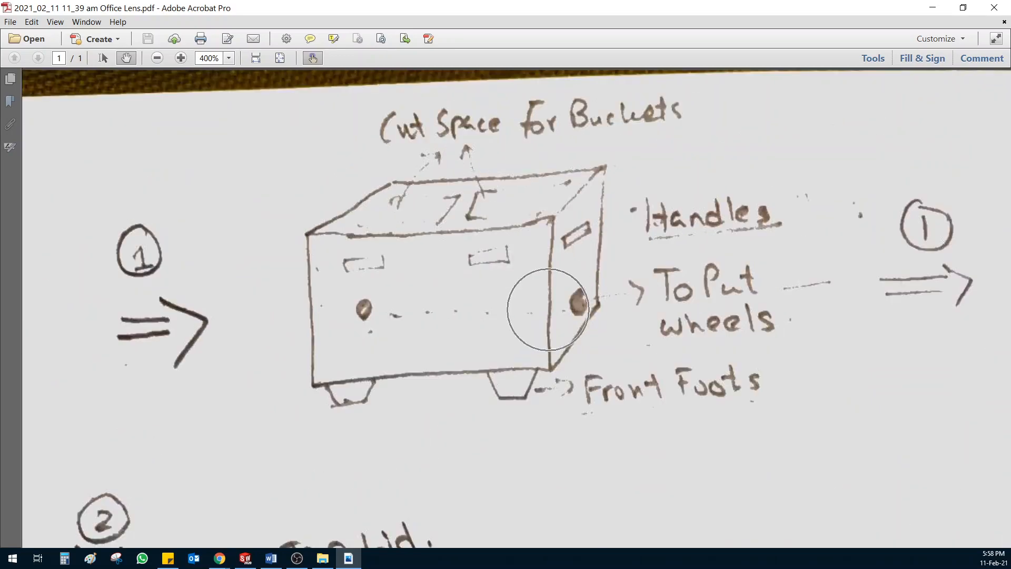
{"action": "left_click_drag", "start_coordinate": [548, 309], "coordinate": [541, 310]}
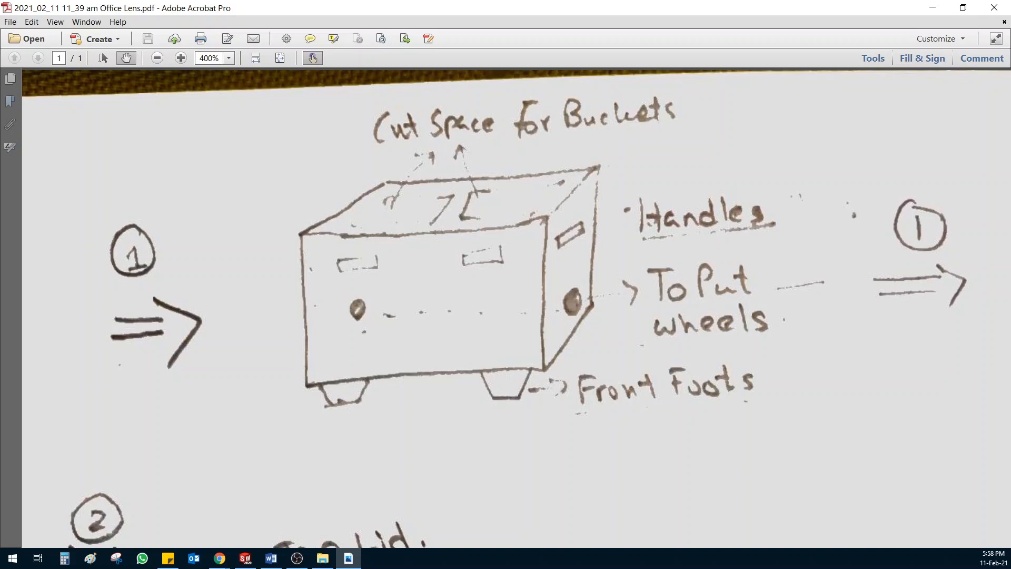
{"action": "scroll", "coordinate": [570, 338], "scroll_direction": "down", "scroll_amount": 1, "text": "ctrl"}
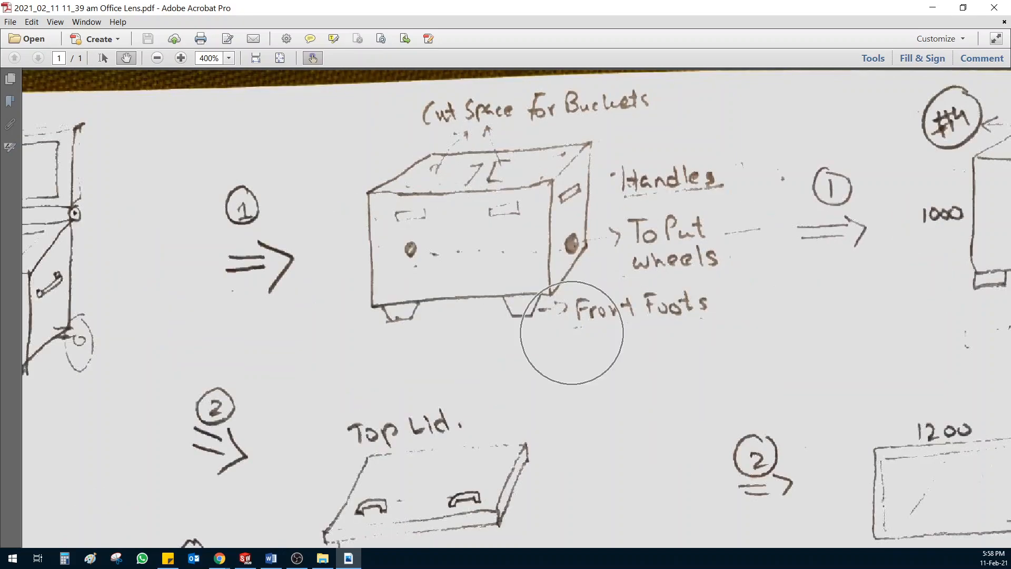
{"action": "scroll", "coordinate": [550, 142], "scroll_direction": "up", "scroll_amount": 1, "text": "ctrl"}
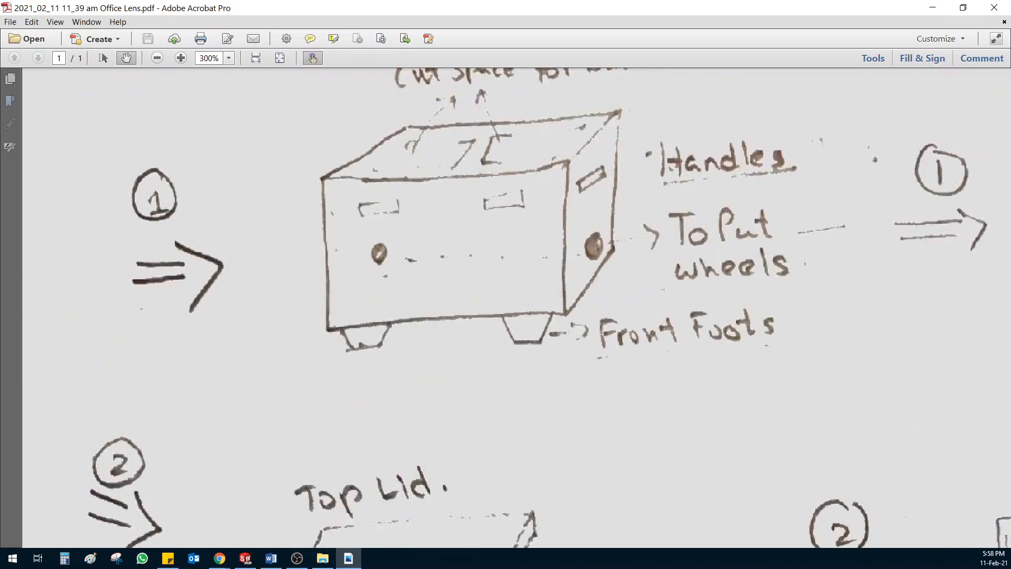
{"action": "key", "text": "ctrl"}
{"action": "key", "text": "ctrl"}
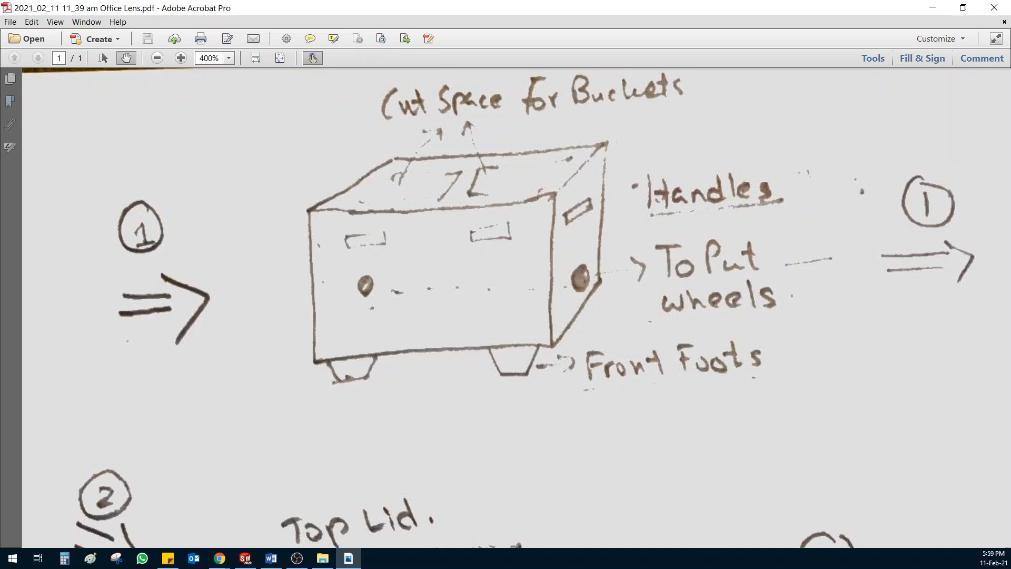
{"action": "key", "text": "ctrl"}
{"action": "key", "text": "ctrl"}
{"action": "key", "text": "ctrl"}
{"action": "key", "text": "ctrl"}
{"action": "key", "text": "ctrl"}
{"action": "key", "text": "ctrl"}
{"action": "key", "text": "ctrl"}
{"action": "left_click_drag", "start_coordinate": [589, 101], "coordinate": [580, 113]}
{"action": "key", "text": "ctrl"}
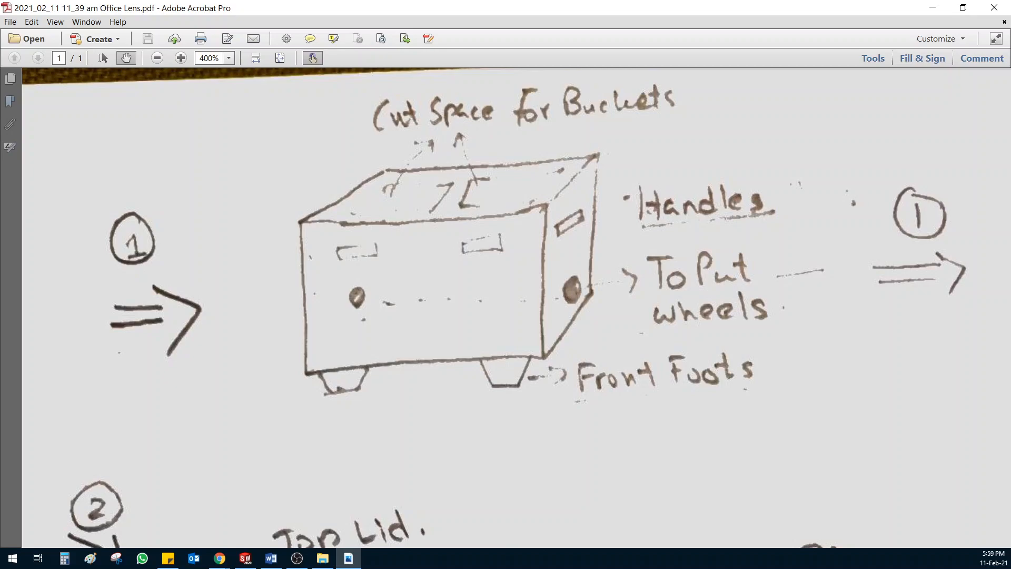
{"action": "key", "text": "ctrl"}
{"action": "key", "text": "ctrl"}
{"action": "key", "text": "ctrl"}
Examine the dimensioned part 1 body sketch for its overall sizes, top openings and wheel shaft hole
{"action": "mouse_move", "coordinate": [713, 379]}
{"action": "left_mouse_down"}
{"action": "mouse_move", "coordinate": [598, 389]}
{"action": "mouse_move", "coordinate": [53, 391]}
{"action": "left_mouse_up"}
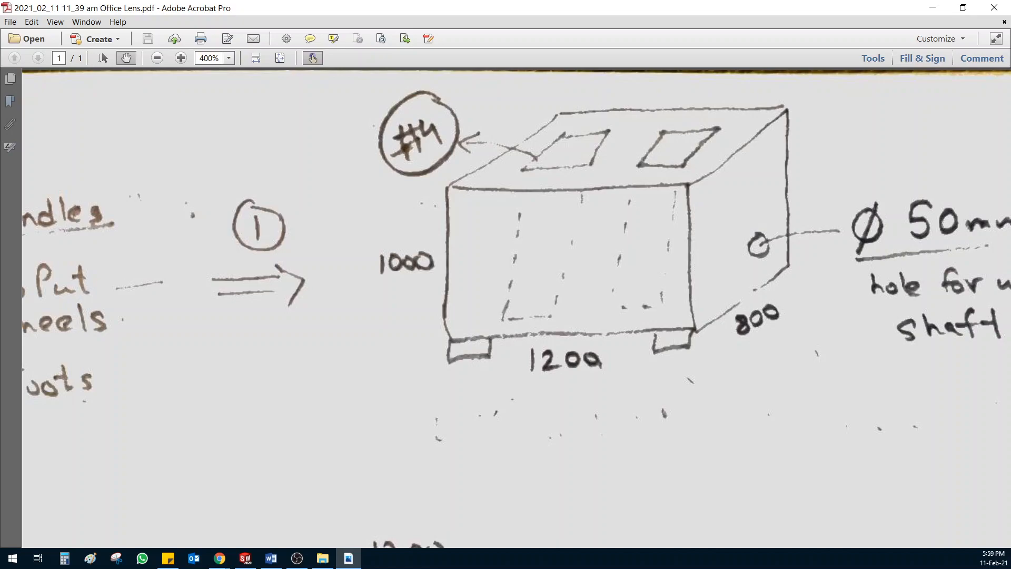
{"action": "left_click_drag", "start_coordinate": [52, 390], "coordinate": [34, 391]}
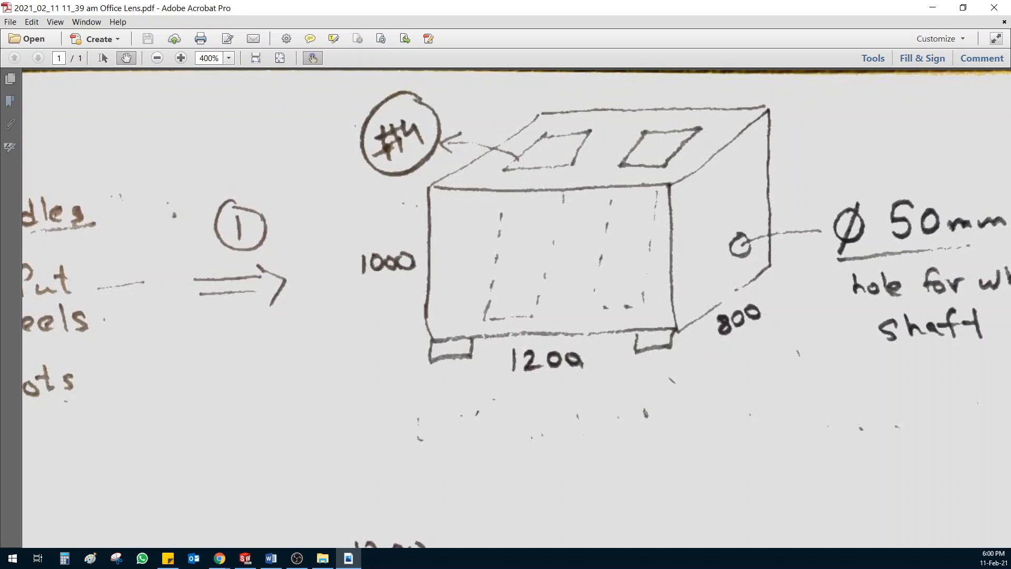
{"action": "scroll", "coordinate": [517, 308], "scroll_direction": "right", "scroll_amount": 1}
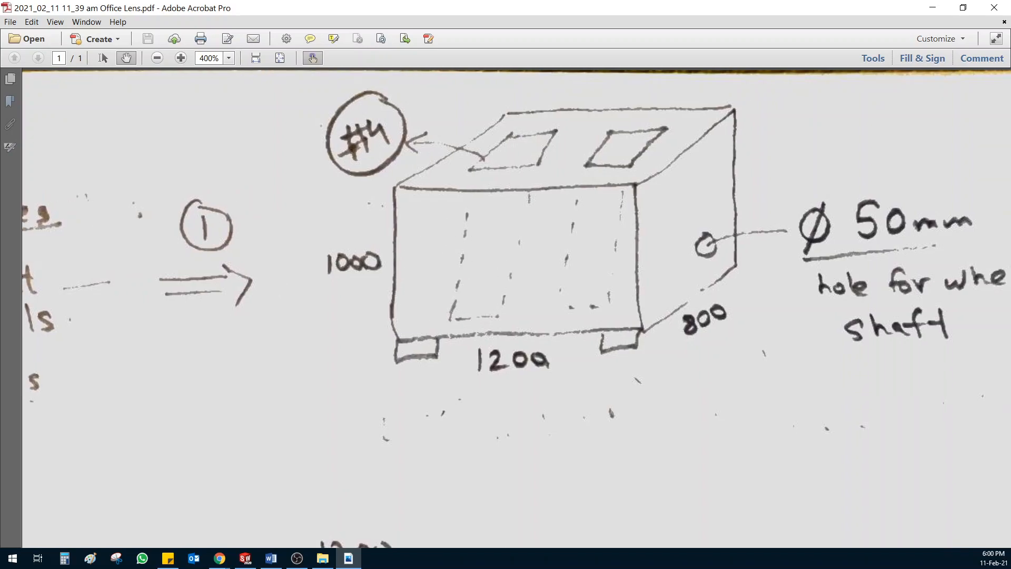
{"action": "scroll", "coordinate": [517, 308], "scroll_direction": "right", "scroll_amount": 3}
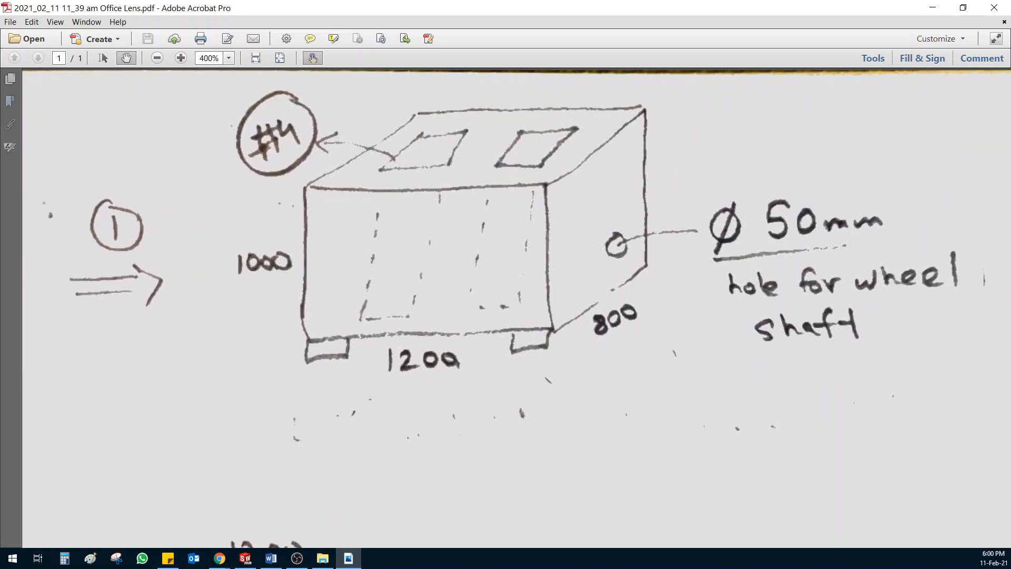
{"action": "scroll", "coordinate": [568, 252], "scroll_direction": "right", "scroll_amount": 1}
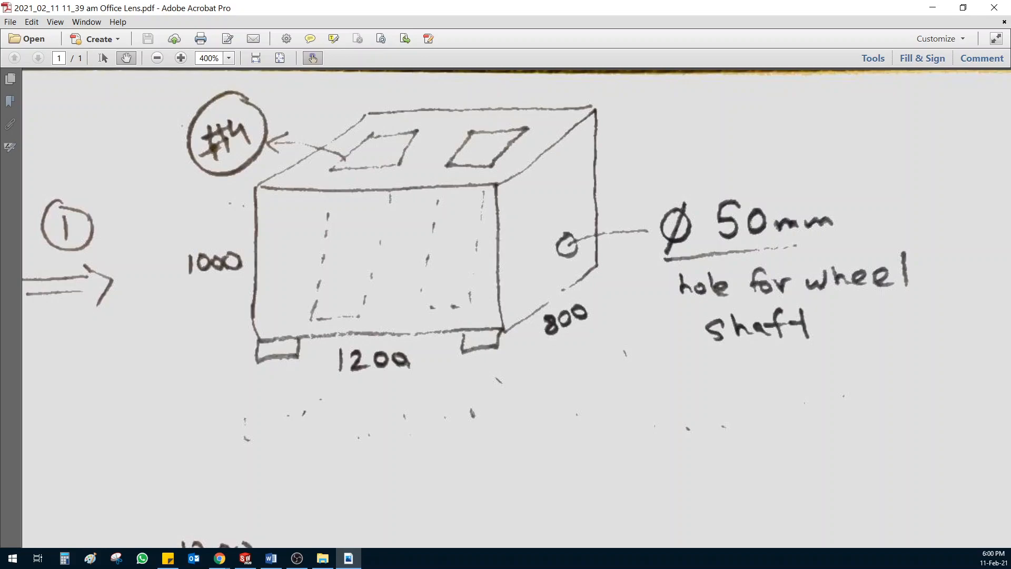
Examine the Top Lid sketch with its two handles at 600% zoom
{"action": "scroll", "coordinate": [516, 308], "scroll_direction": "down", "scroll_amount": 2, "text": "ctrl"}
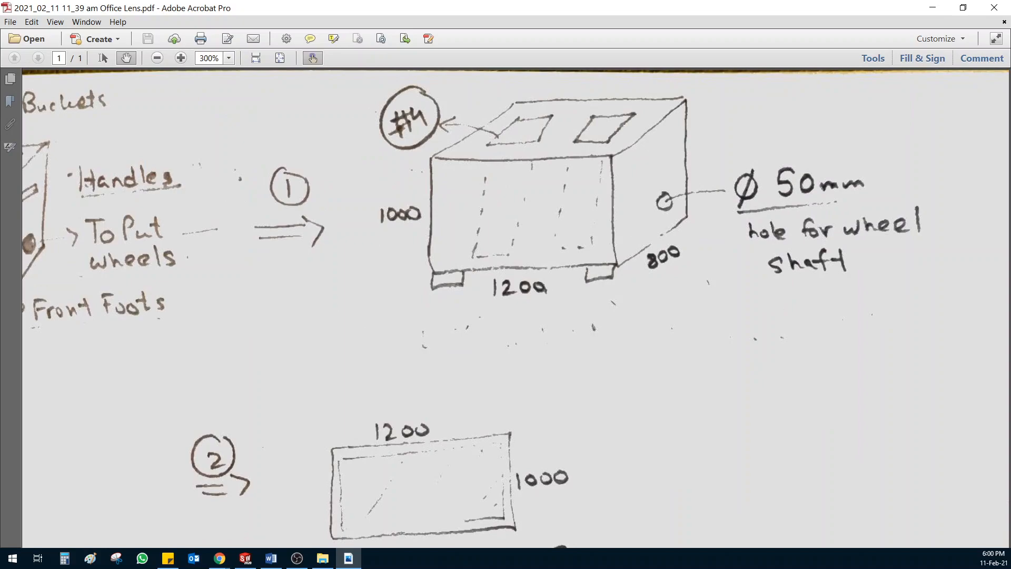
{"action": "scroll", "coordinate": [236, 344], "scroll_direction": "up", "scroll_amount": 2, "text": "ctrl"}
{"action": "scroll", "coordinate": [210, 352], "scroll_direction": "up", "scroll_amount": 2, "text": "ctrl"}
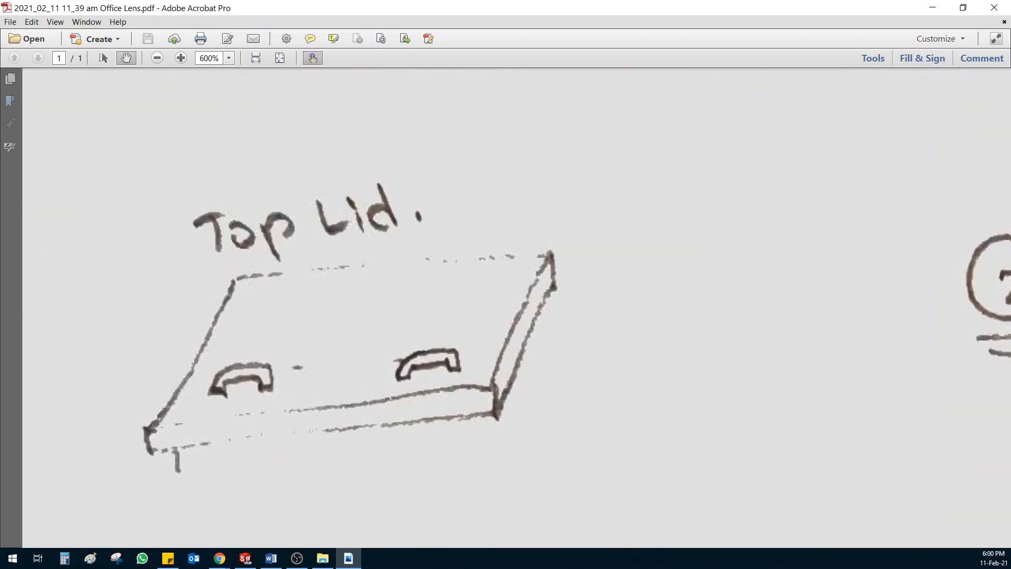
{"action": "left_click_drag", "start_coordinate": [255, 342], "coordinate": [270, 340]}
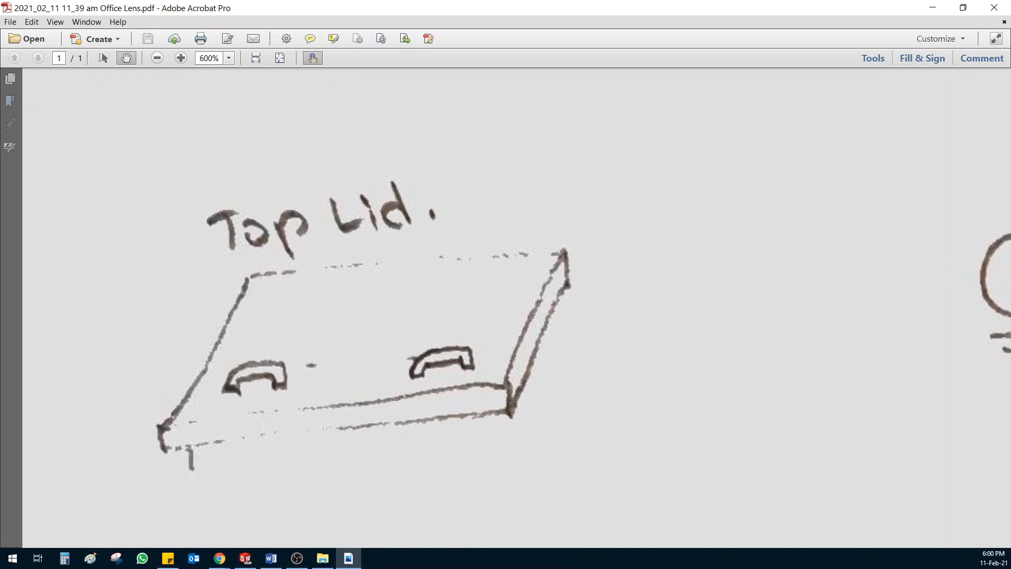
Examine the dimensioned part 2 lid sketch for its overall size, thickness and inner shell note
{"action": "key", "text": "ctrl"}
{"action": "key", "text": "ctrl"}
{"action": "scroll", "coordinate": [516, 308], "scroll_direction": "down", "scroll_amount": 1}
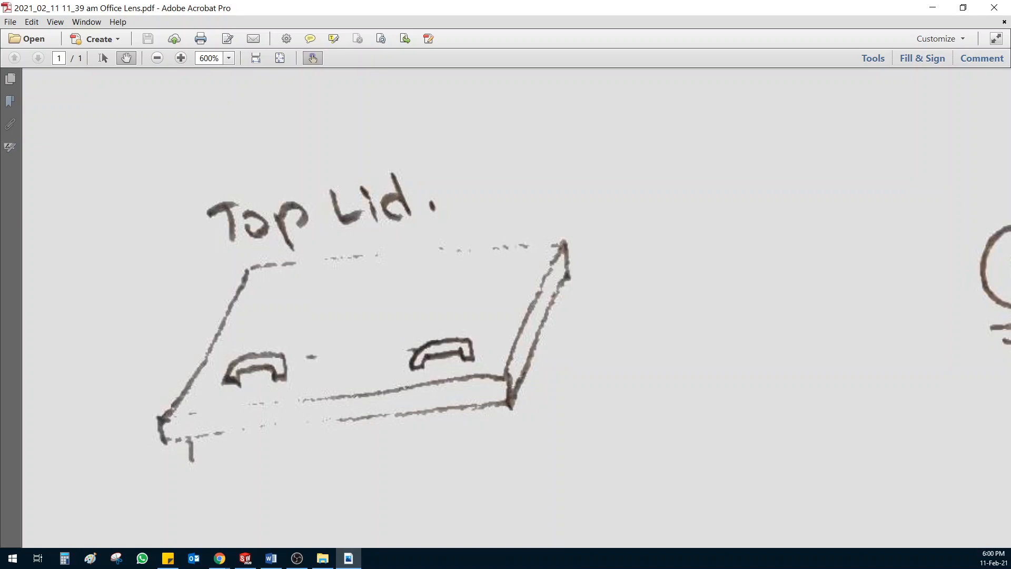
{"action": "scroll", "coordinate": [463, 350], "scroll_direction": "down", "scroll_amount": 2, "text": "ctrl"}
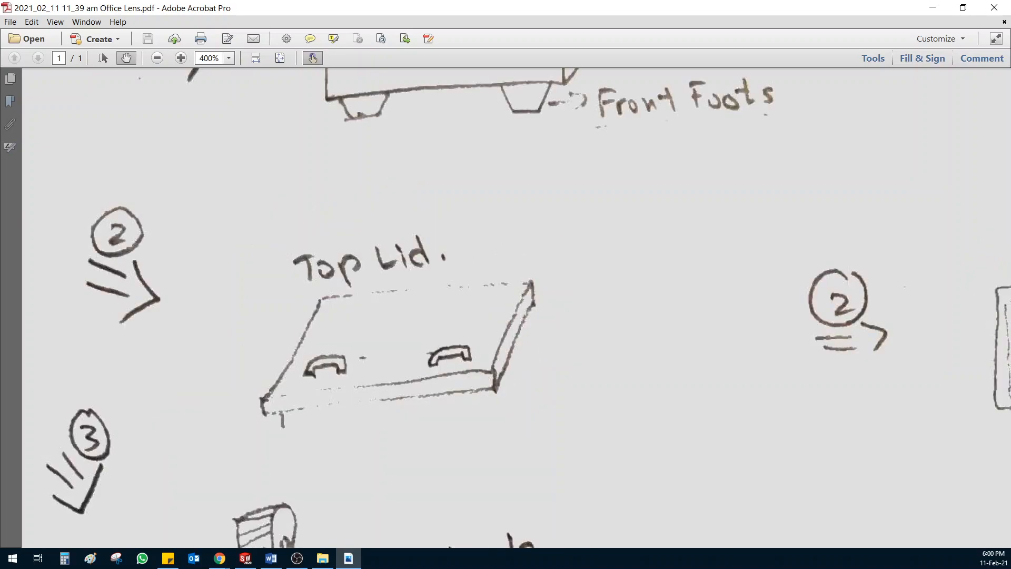
{"action": "left_click_drag", "start_coordinate": [464, 350], "coordinate": [92, 349]}
{"action": "left_click_drag", "start_coordinate": [747, 262], "coordinate": [572, 223]}
{"action": "mouse_move", "coordinate": [684, 287]}
{"action": "left_mouse_down"}
{"action": "mouse_move", "coordinate": [604, 273]}
{"action": "mouse_move", "coordinate": [463, 277]}
{"action": "left_mouse_up"}
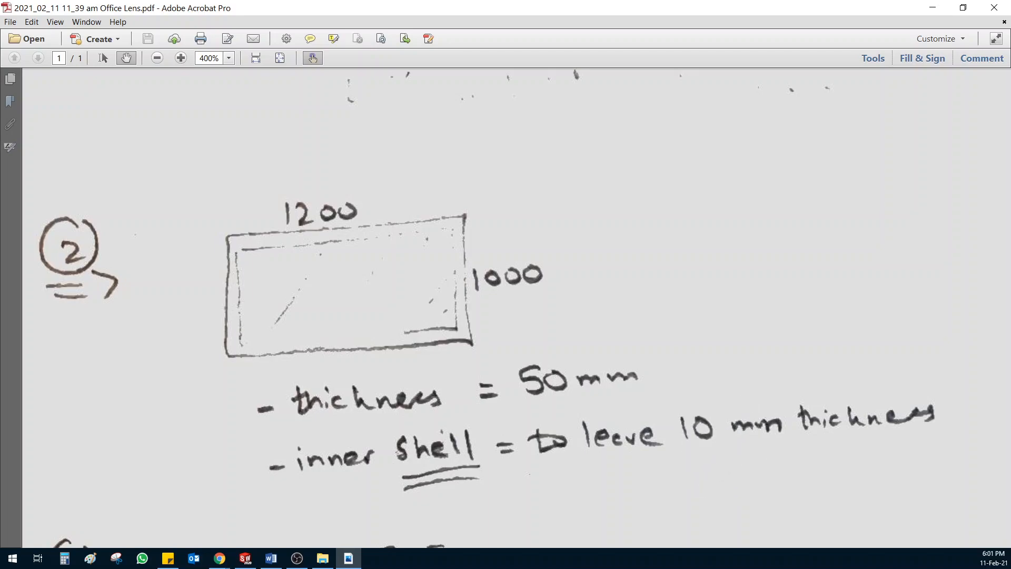
{"action": "key", "text": "ctrl"}
{"action": "scroll", "coordinate": [625, 393], "scroll_direction": "down", "scroll_amount": 1, "text": "ctrl"}
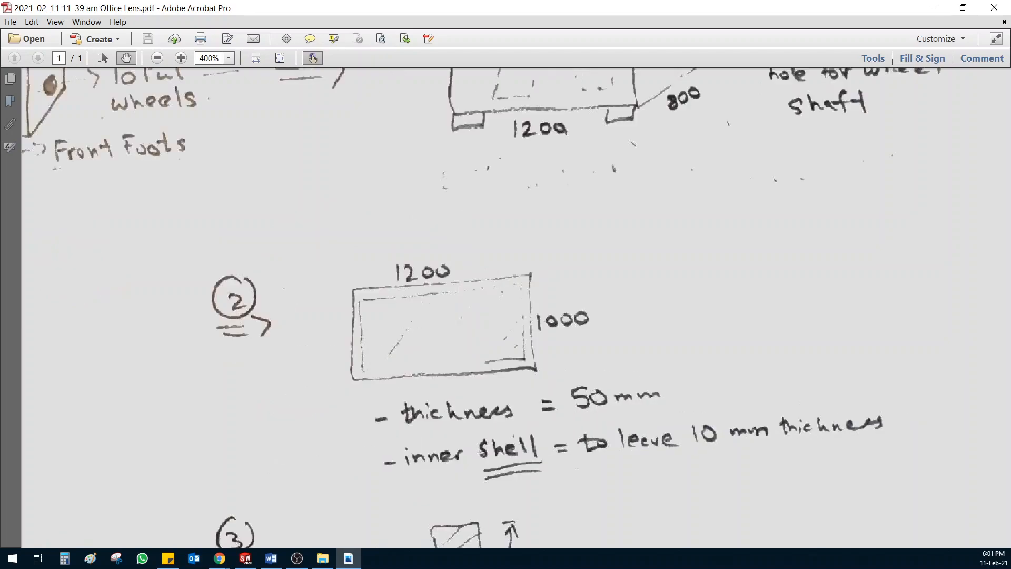
Examine the part 3 wheel-with-shaft sketches, including the wheel and shaft diameters
{"action": "scroll", "coordinate": [625, 393], "scroll_direction": "down", "scroll_amount": 1, "text": "ctrl"}
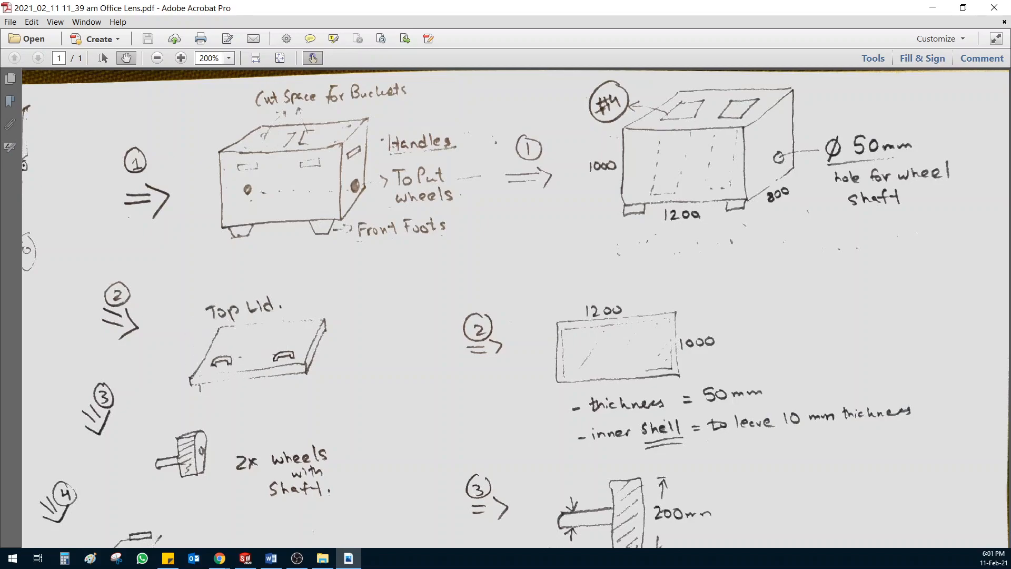
{"action": "scroll", "coordinate": [171, 447], "scroll_direction": "up", "scroll_amount": 1, "text": "ctrl"}
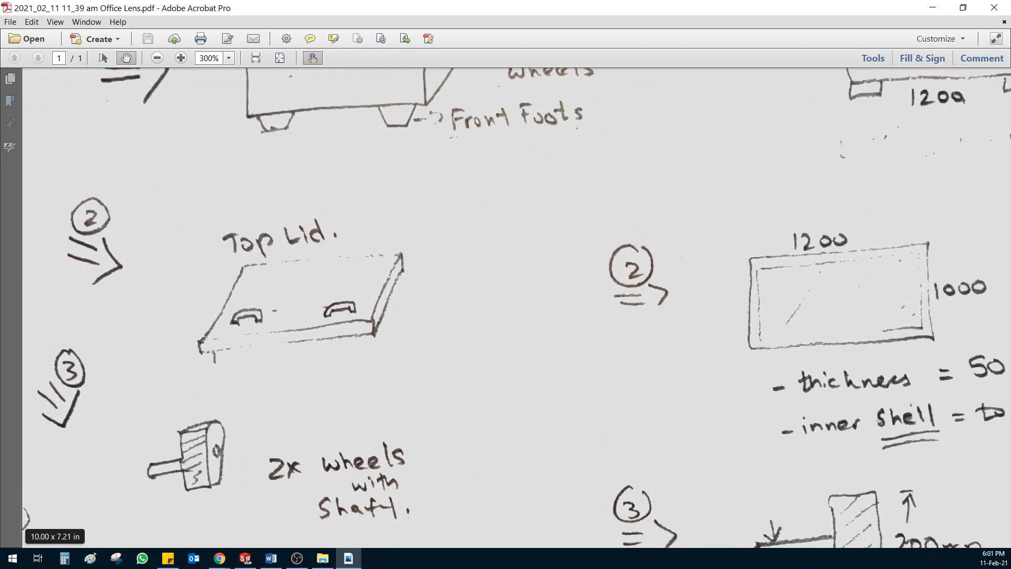
{"action": "left_click_drag", "start_coordinate": [171, 446], "coordinate": [187, 389]}
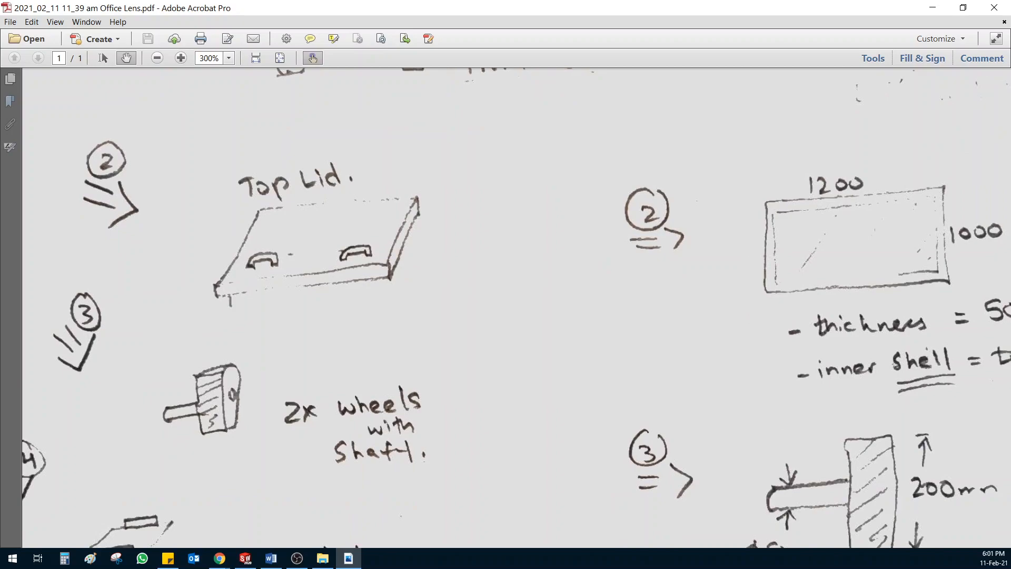
{"action": "scroll", "coordinate": [516, 308], "scroll_direction": "up", "scroll_amount": 1}
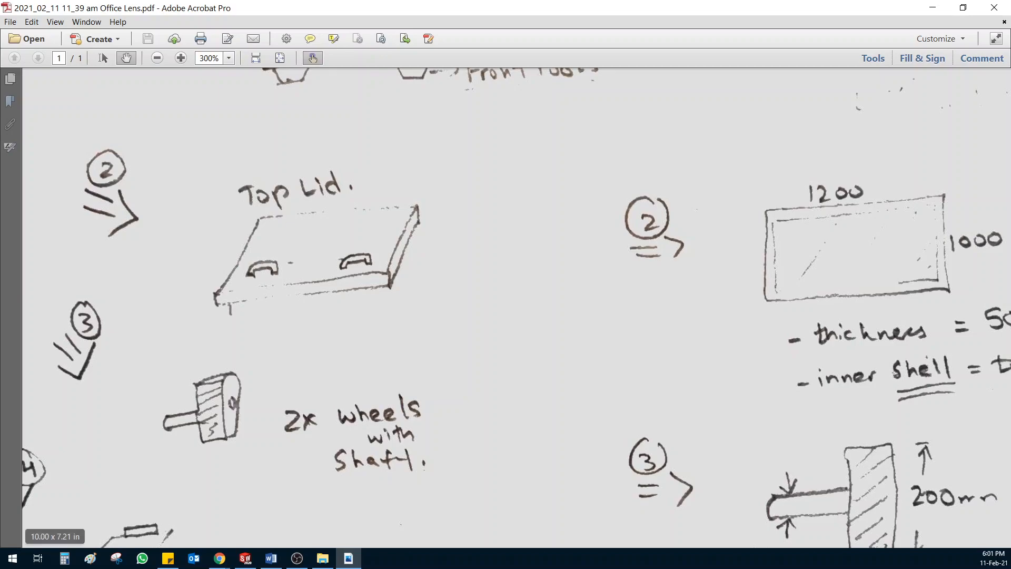
{"action": "left_click_drag", "start_coordinate": [674, 327], "coordinate": [273, 230]}
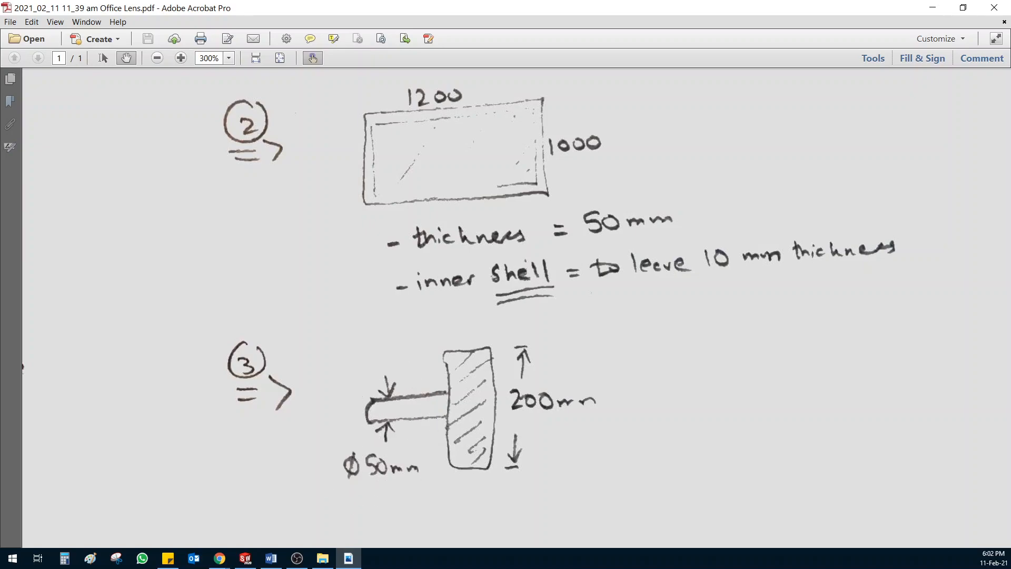
{"action": "scroll", "coordinate": [516, 307], "scroll_direction": "up", "scroll_amount": 1}
{"action": "scroll", "coordinate": [516, 308], "scroll_direction": "down", "scroll_amount": 1, "text": "ctrl"}
{"action": "scroll", "coordinate": [516, 307], "scroll_direction": "up", "scroll_amount": 2}
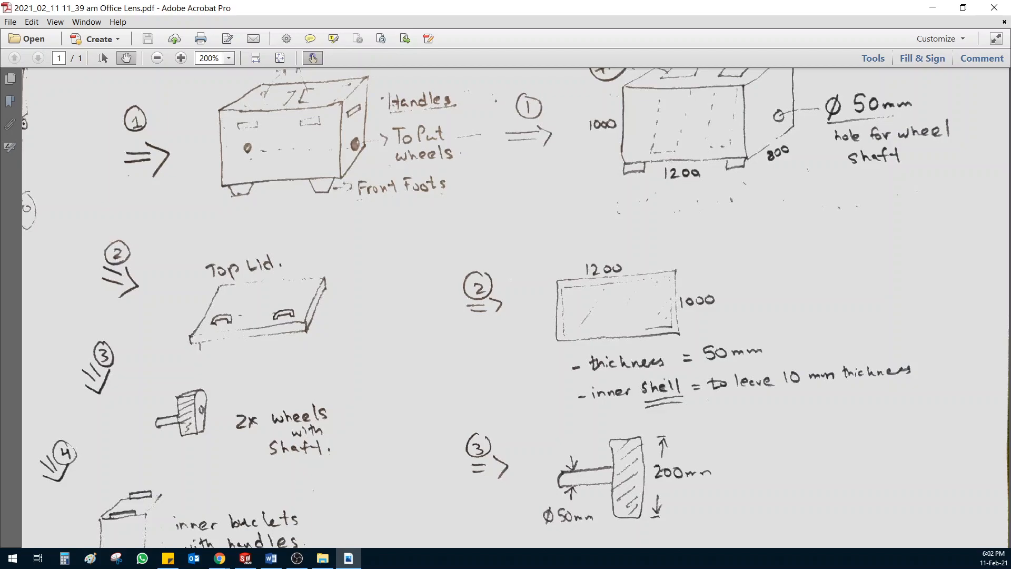
Examine the part 4 inner bucket sketches, covering the handles and the width, depth and height dimensions
{"action": "left_click_drag", "start_coordinate": [516, 308], "coordinate": [562, 196]}
{"action": "left_click_drag", "start_coordinate": [195, 485], "coordinate": [218, 457]}
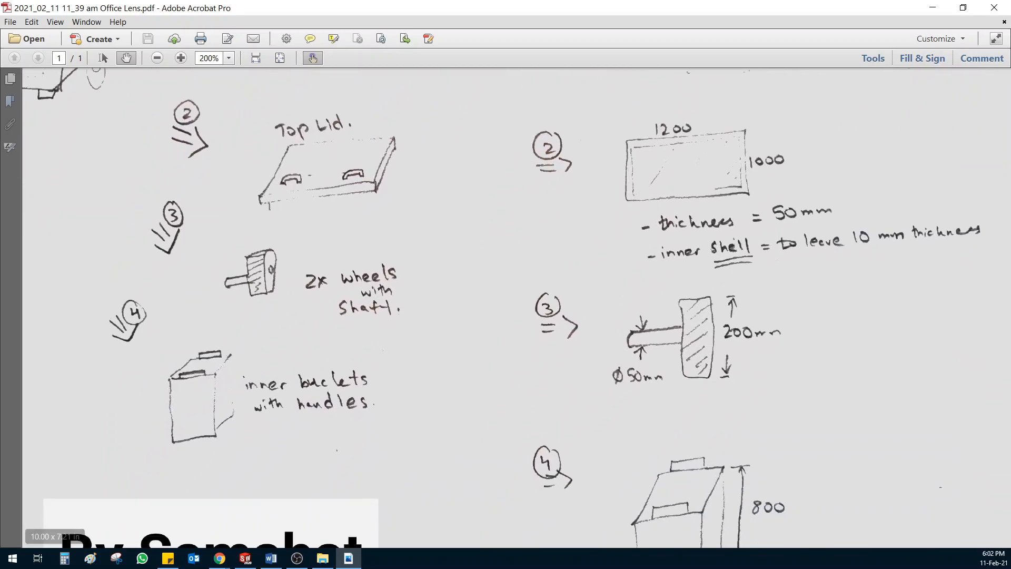
{"action": "scroll", "coordinate": [219, 457], "scroll_direction": "up", "scroll_amount": 1, "text": "ctrl"}
{"action": "scroll", "coordinate": [216, 400], "scroll_direction": "up", "scroll_amount": 1, "text": "ctrl"}
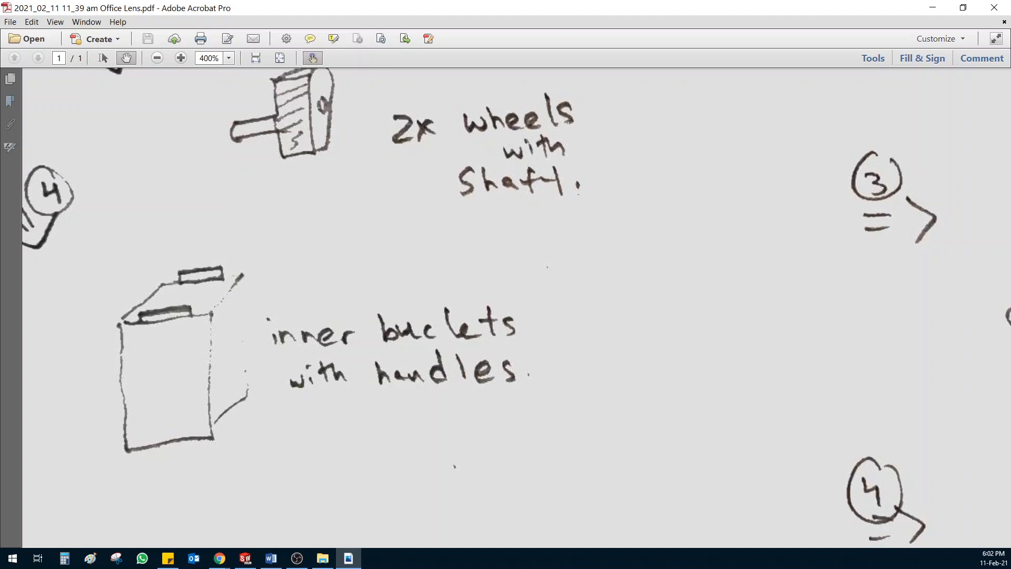
{"action": "mouse_move", "coordinate": [516, 308]}
{"action": "left_mouse_down"}
{"action": "mouse_move", "coordinate": [418, 252]}
{"action": "mouse_move", "coordinate": [324, 178]}
{"action": "mouse_move", "coordinate": [274, 234]}
{"action": "mouse_move", "coordinate": [133, 142]}
{"action": "left_mouse_up"}
{"action": "left_click_drag", "start_coordinate": [669, 441], "coordinate": [579, 377]}
{"action": "scroll", "coordinate": [579, 377], "scroll_direction": "down", "scroll_amount": 1, "text": "ctrl"}
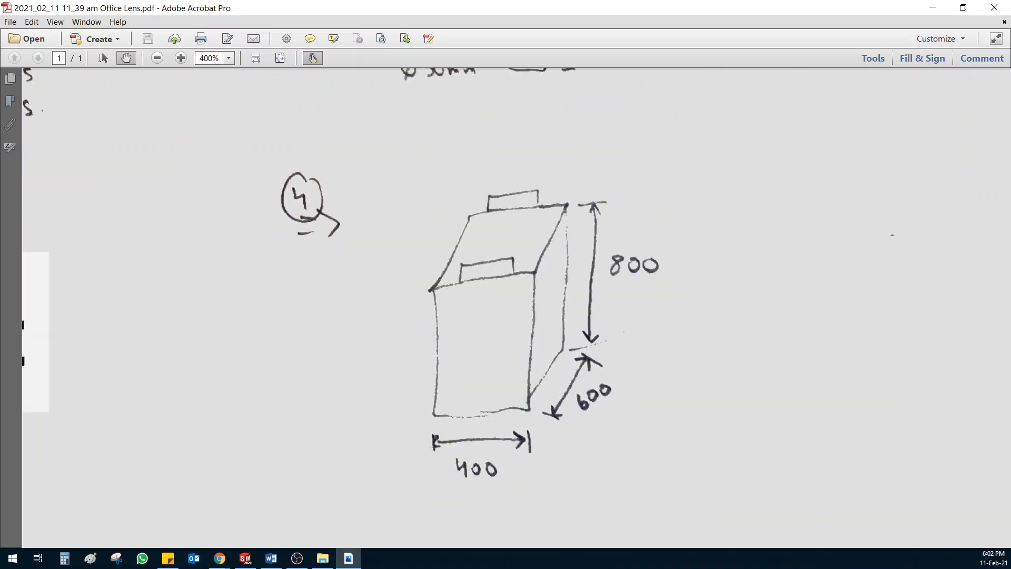
{"action": "key", "text": "ctrl"}
{"action": "key", "text": "ctrl"}
{"action": "key", "text": "ctrl"}
{"action": "scroll", "coordinate": [465, 469], "scroll_direction": "down", "scroll_amount": 1, "text": "ctrl"}
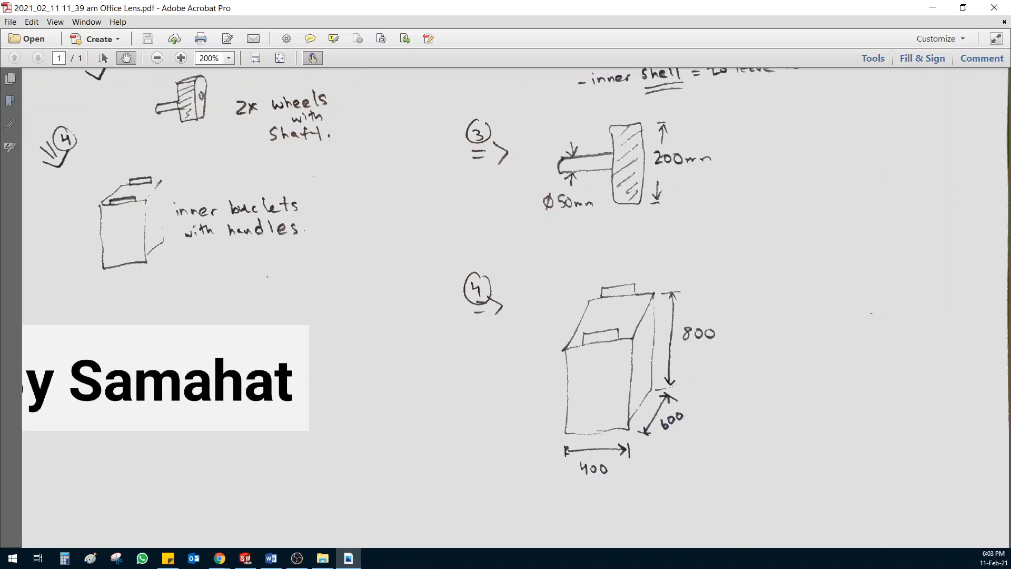
Review the whole sketch sheet, comparing the assembly drawing with all four numbered part sketches and their dimensions
{"action": "scroll", "coordinate": [465, 469], "scroll_direction": "down", "scroll_amount": 1, "text": "ctrl"}
{"action": "scroll", "coordinate": [466, 469], "scroll_direction": "up", "scroll_amount": 5}
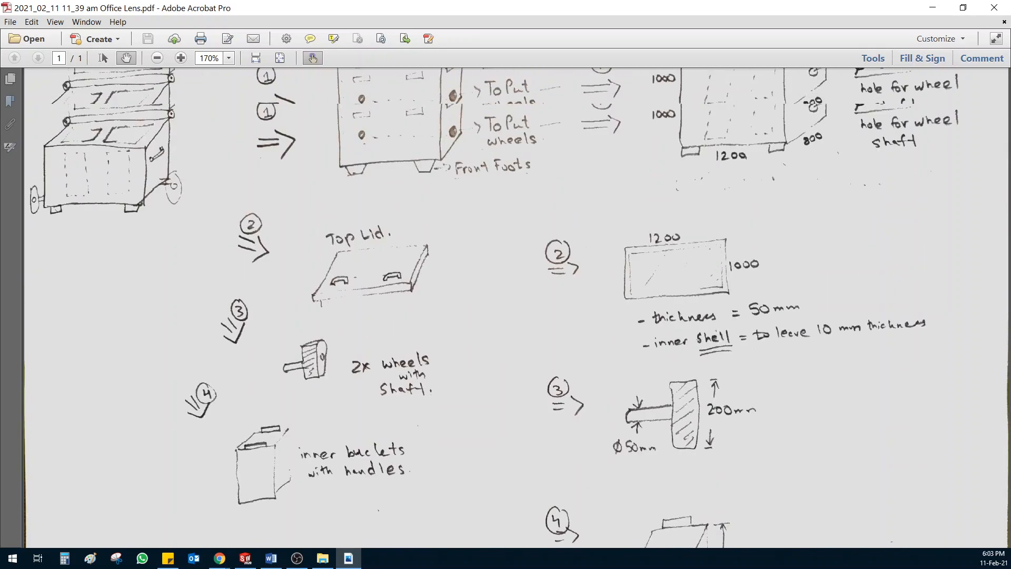
{"action": "scroll", "coordinate": [516, 308], "scroll_direction": "up", "scroll_amount": 1}
{"action": "key", "text": "ctrl"}
{"action": "key", "text": "ctrl"}
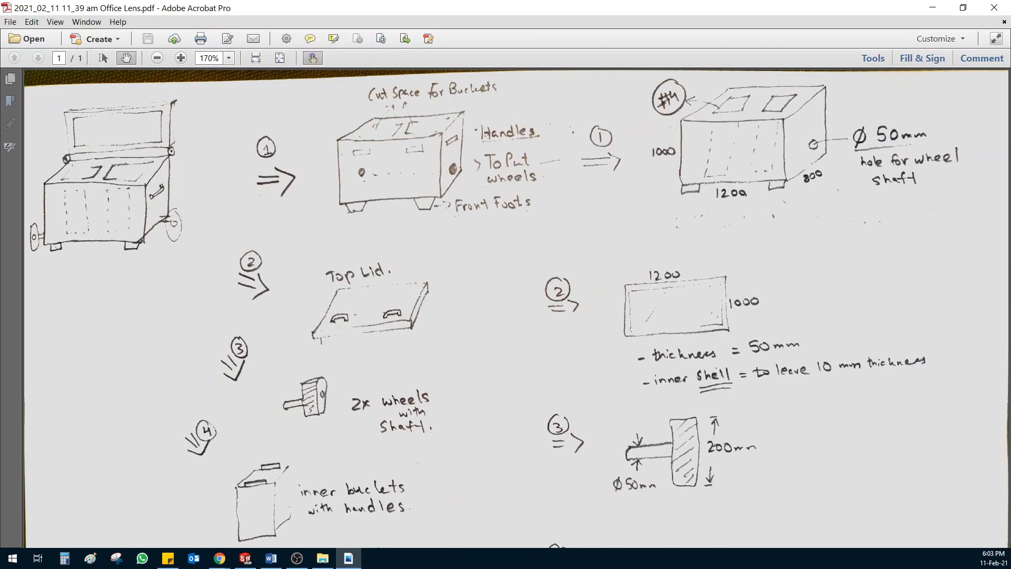
{"action": "scroll", "coordinate": [516, 308], "scroll_direction": "down", "scroll_amount": 5}
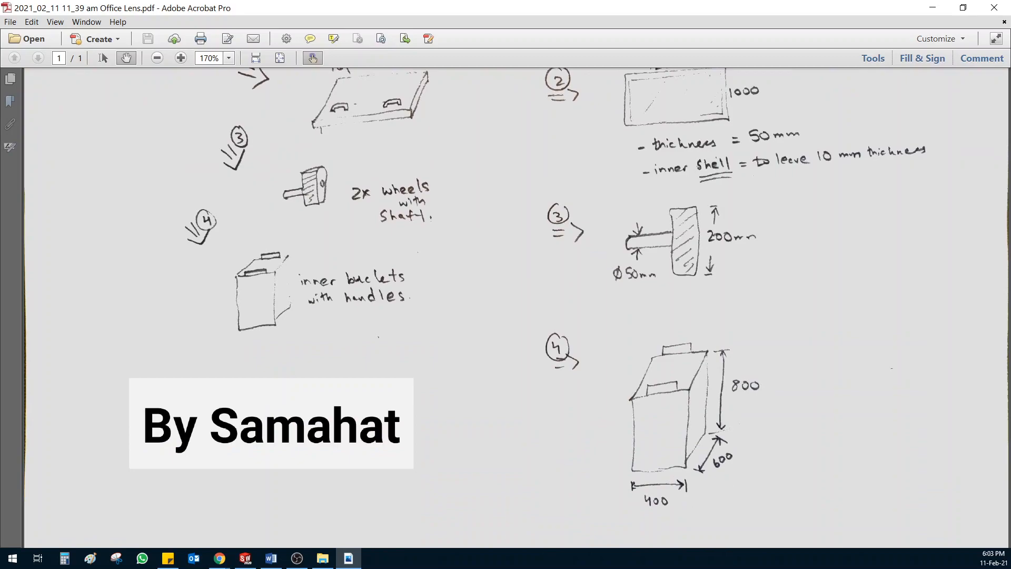
{"action": "key", "text": "ctrl"}
{"action": "scroll", "coordinate": [706, 469], "scroll_direction": "up", "scroll_amount": 5}
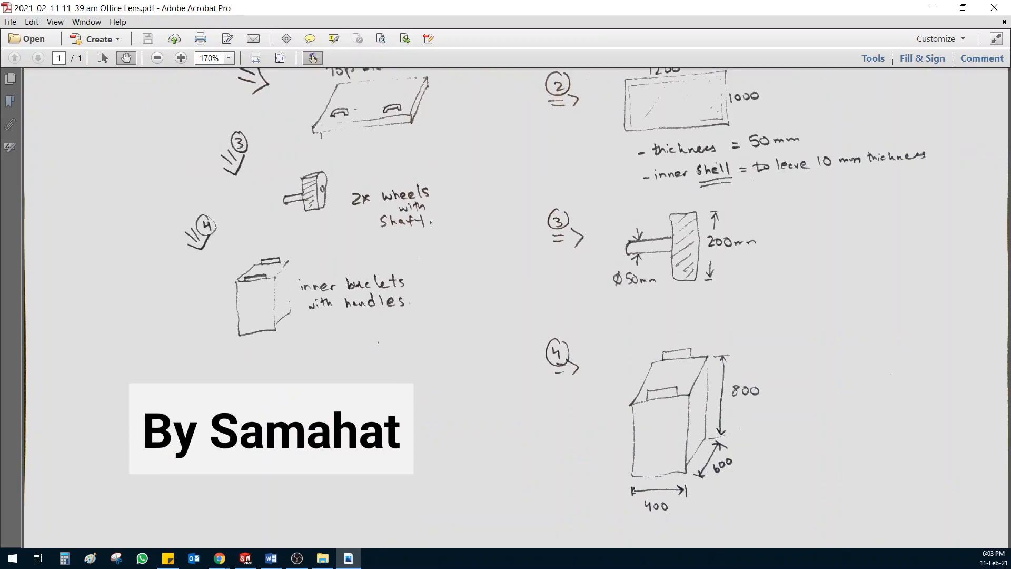
{"action": "scroll", "coordinate": [516, 308], "scroll_direction": "up", "scroll_amount": 1}
{"action": "key", "text": "ctrl"}
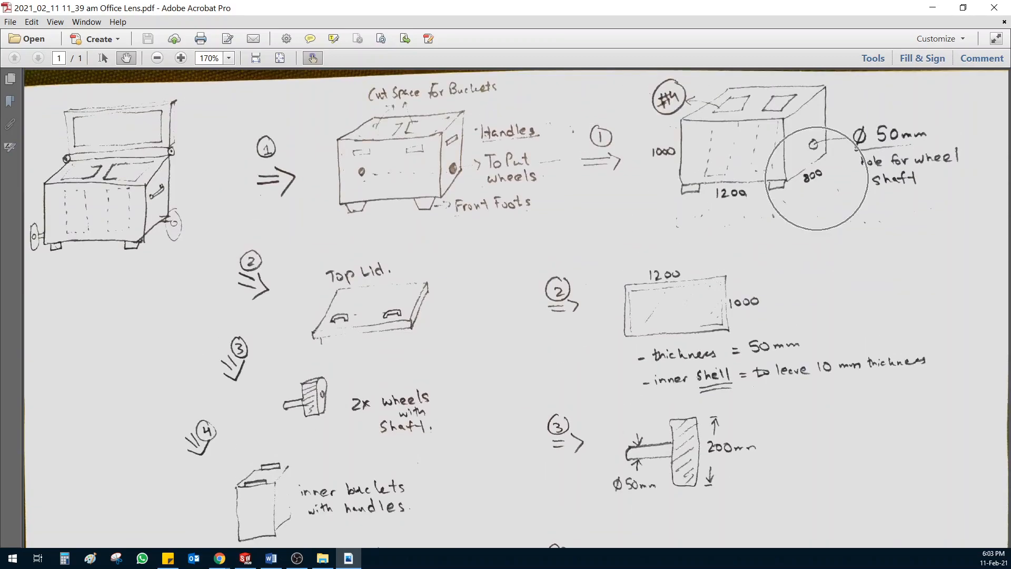
{"action": "scroll", "coordinate": [517, 308], "scroll_direction": "down", "scroll_amount": 2, "text": "ctrl"}
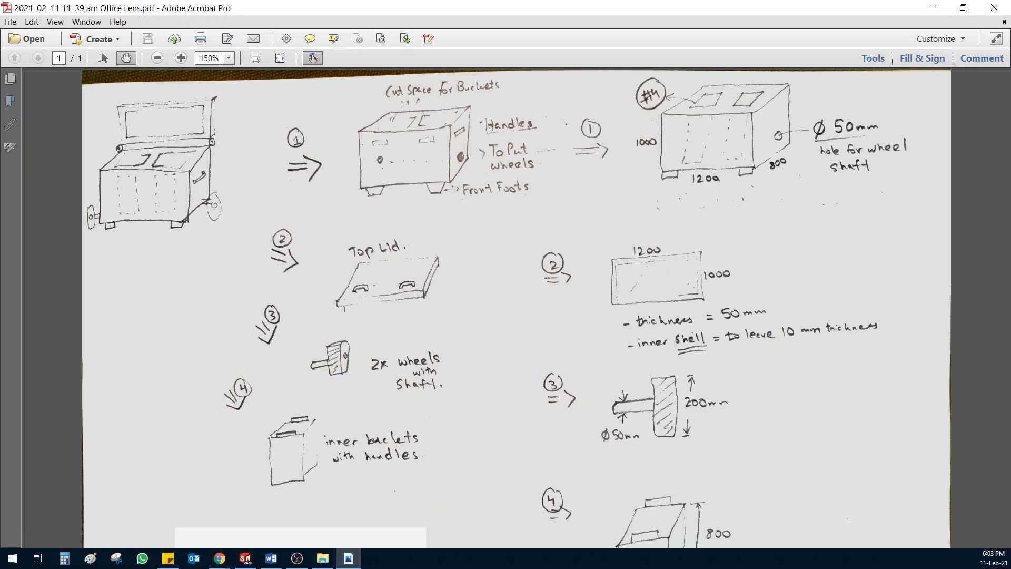
{"action": "scroll", "coordinate": [517, 308], "scroll_direction": "down", "scroll_amount": 1}
{"action": "scroll", "coordinate": [516, 308], "scroll_direction": "down", "scroll_amount": 1, "text": "ctrl"}
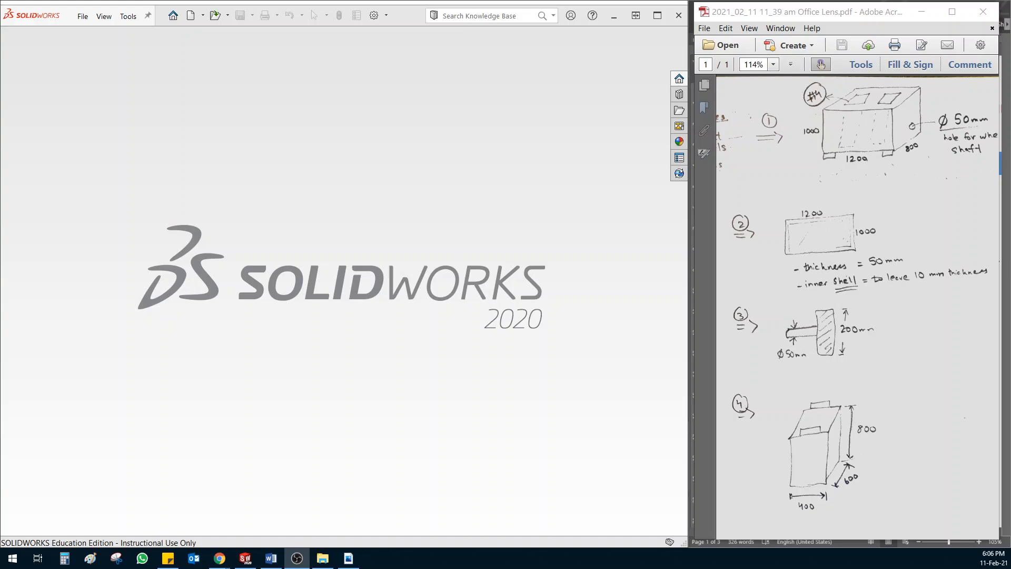
Switch to the desktop and create a folder named SWLab3_Practice in its upper-left corner
{"action": "left_click", "coordinate": [613, 15]}
{"action": "right_click", "coordinate": [242, 166]}
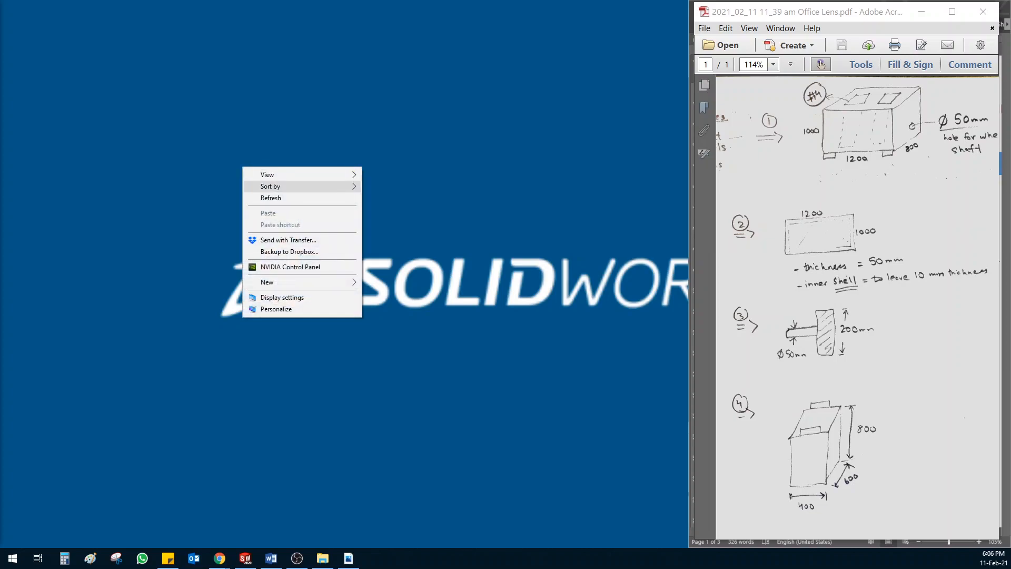
{"action": "mouse_move", "coordinate": [316, 282]}
{"action": "left_click", "coordinate": [387, 281]}
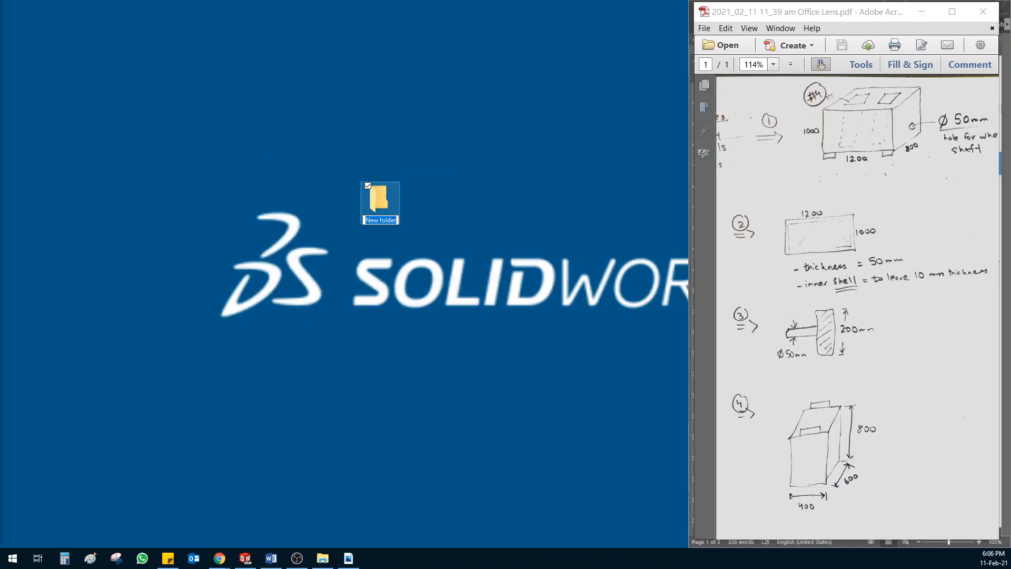
{"action": "type", "text": "S"}
{"action": "type", "text": "WLab3_Practice"}
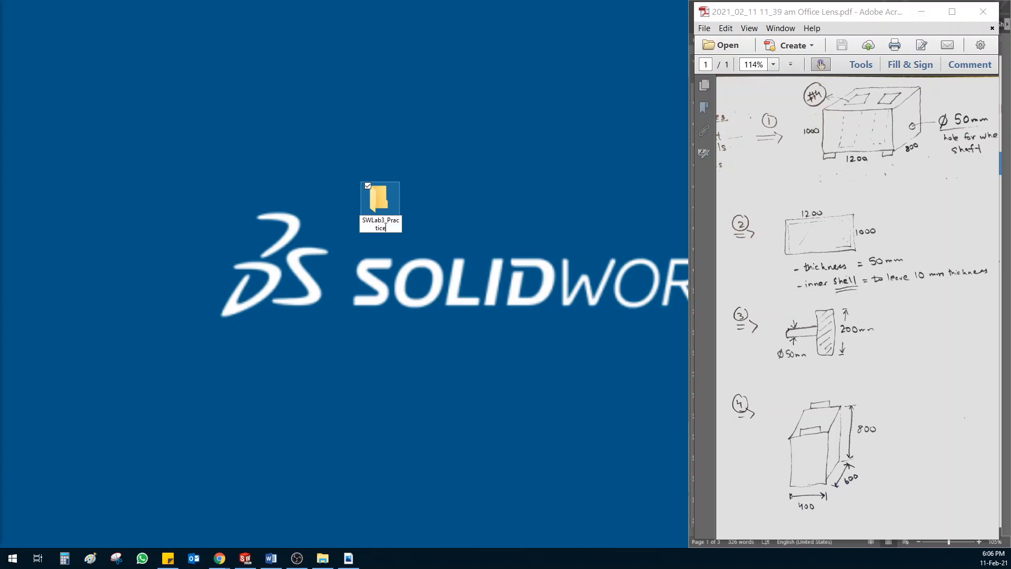
{"action": "key", "text": "Return"}
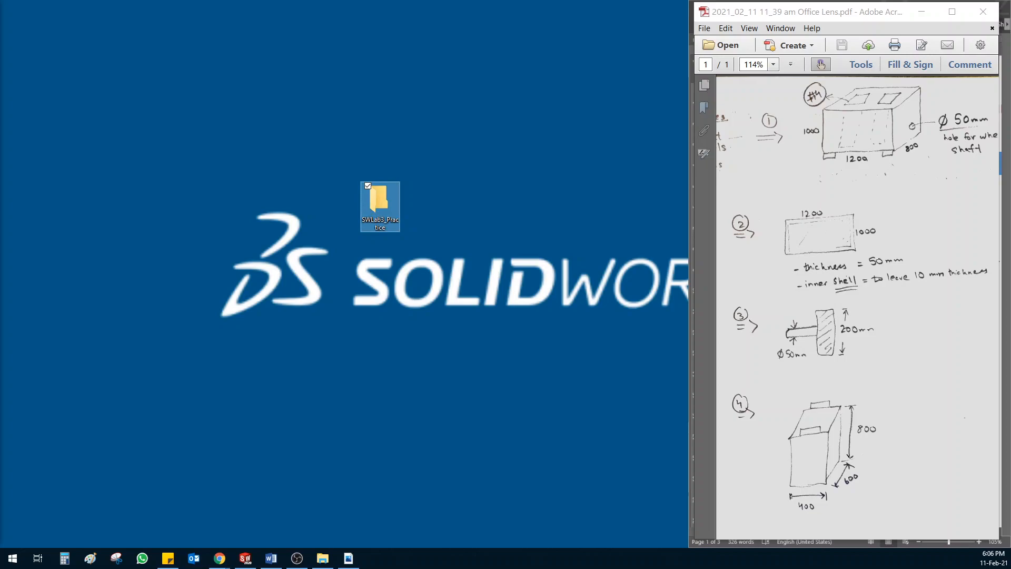
{"action": "left_click_drag", "start_coordinate": [379, 202], "coordinate": [61, 79]}
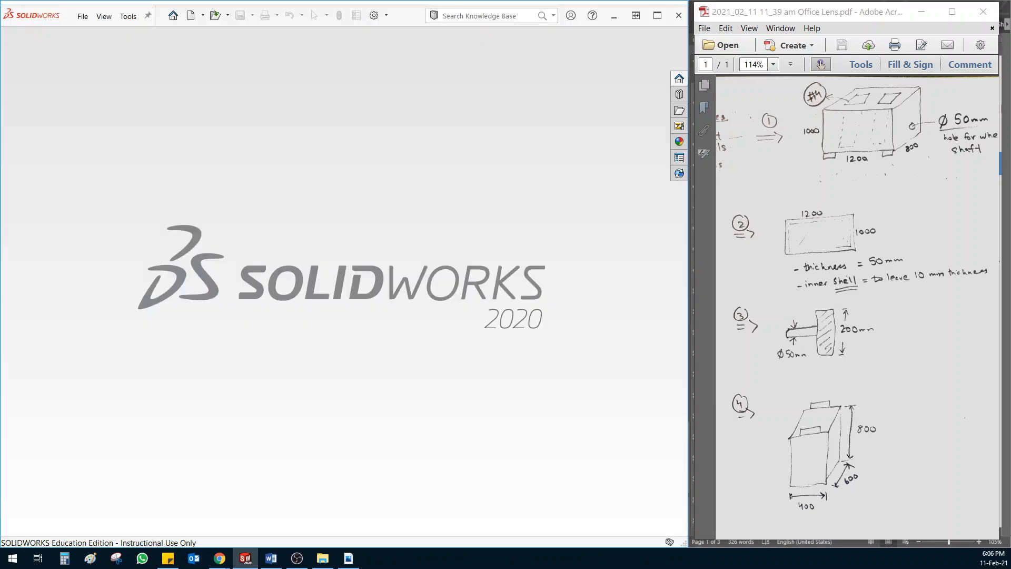
Switch to SOLIDWORKS and create a new part document
{"action": "left_click", "coordinate": [83, 16]}
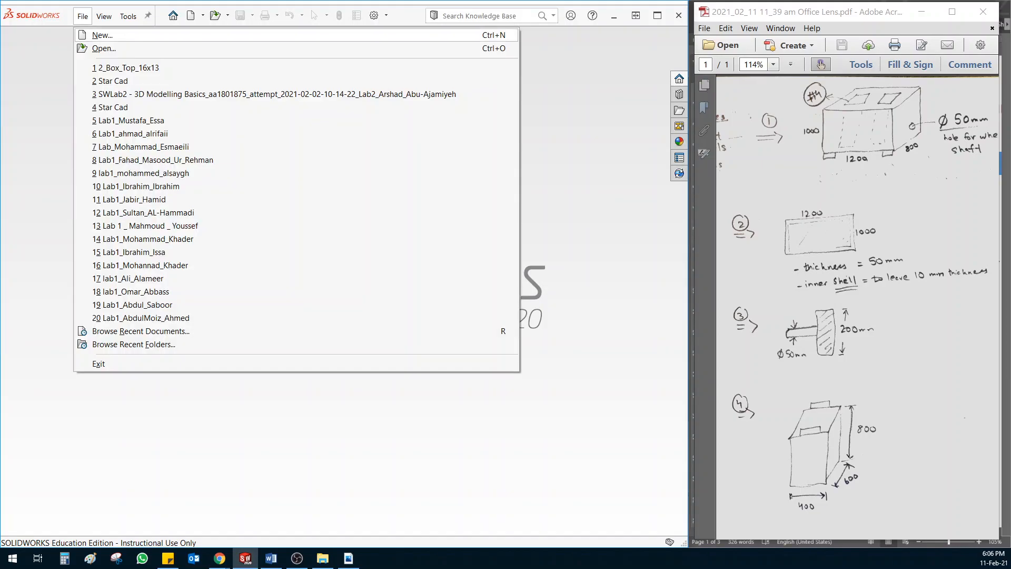
{"action": "left_click", "coordinate": [102, 36]}
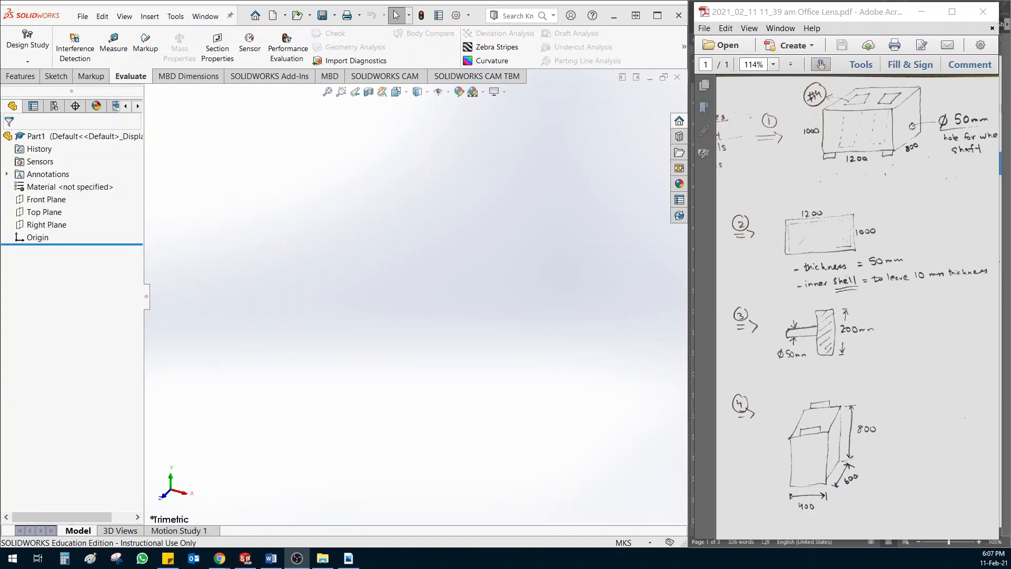
{"action": "key", "text": "ctrl"}
{"action": "key", "text": "ctrl"}
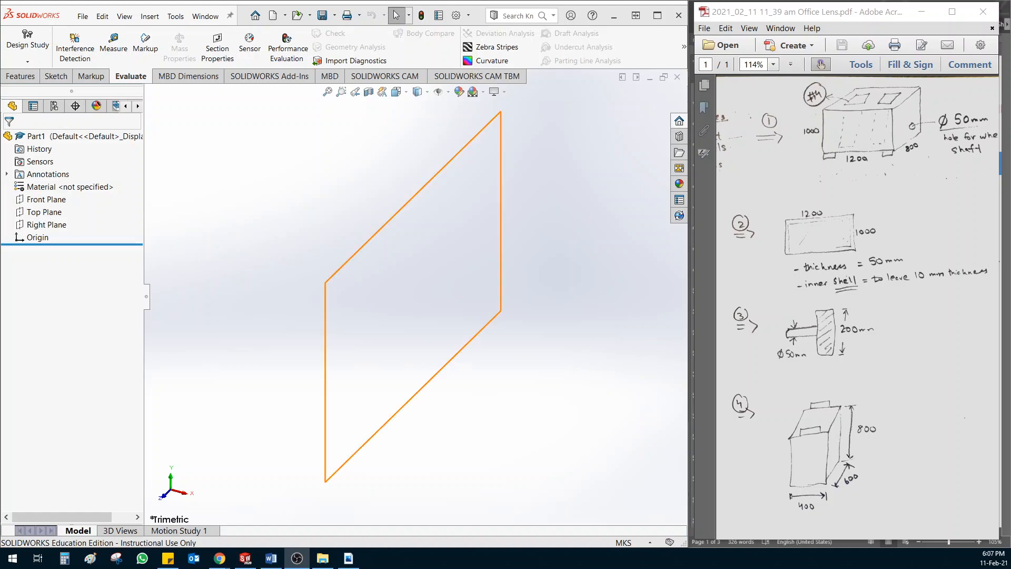
{"action": "left_click", "coordinate": [47, 199]}
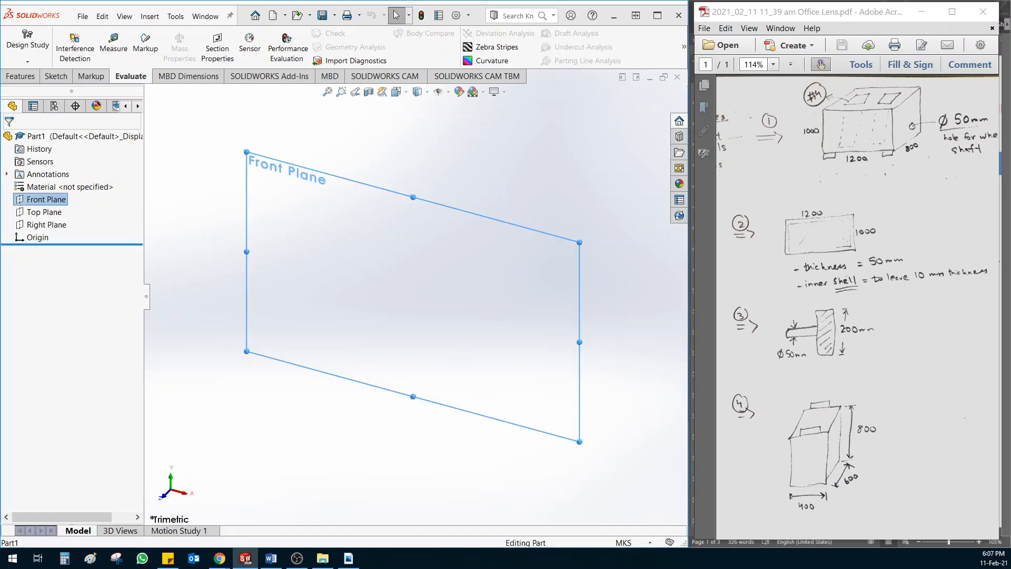
{"action": "left_click", "coordinate": [44, 211]}
{"action": "right_click", "coordinate": [46, 211]}
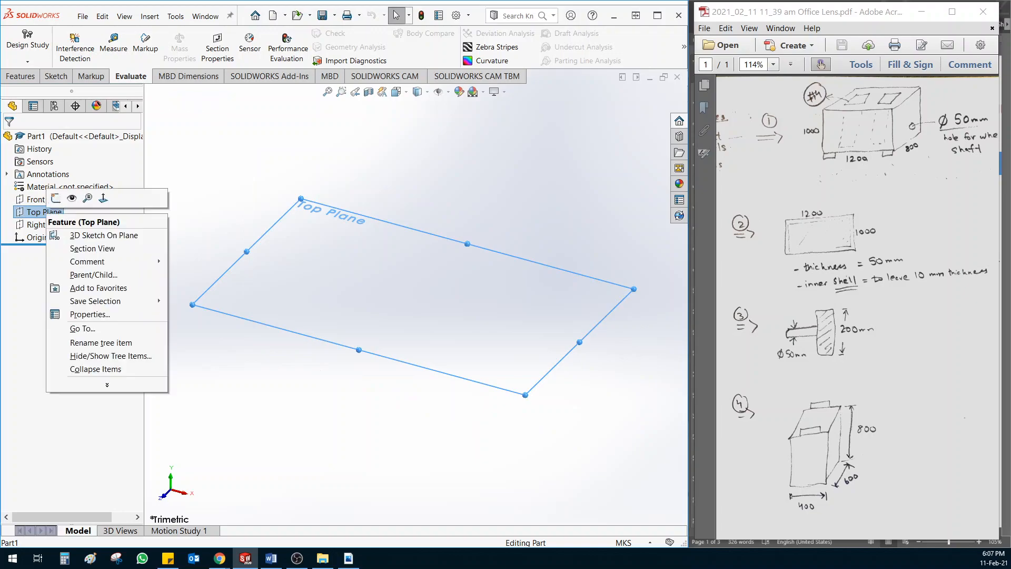
{"action": "left_click", "coordinate": [56, 198]}
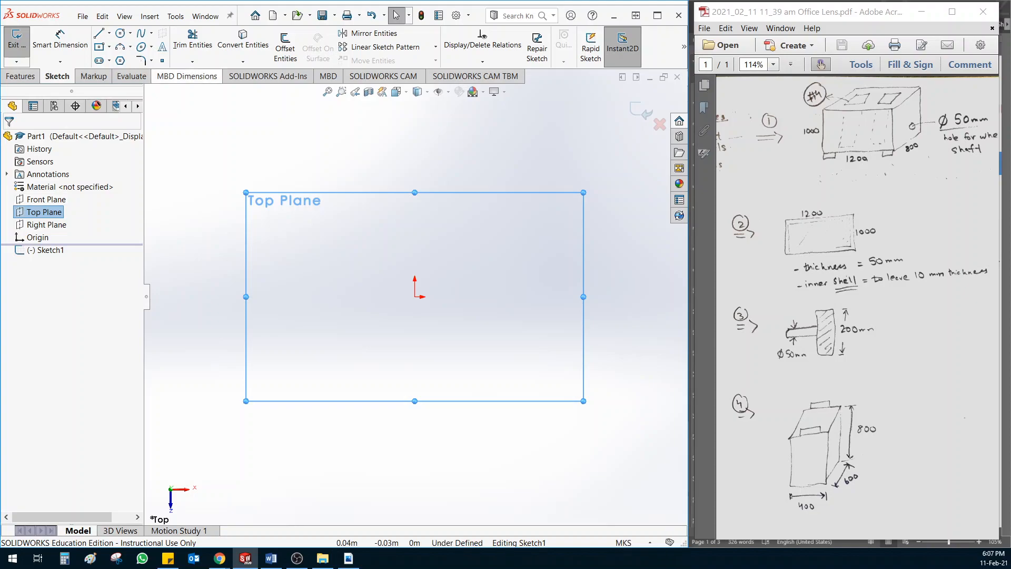
Set the document units to MMGS (millimeter, gram, second) and open a new sketch on the Top Plane
{"action": "left_click", "coordinate": [623, 542]}
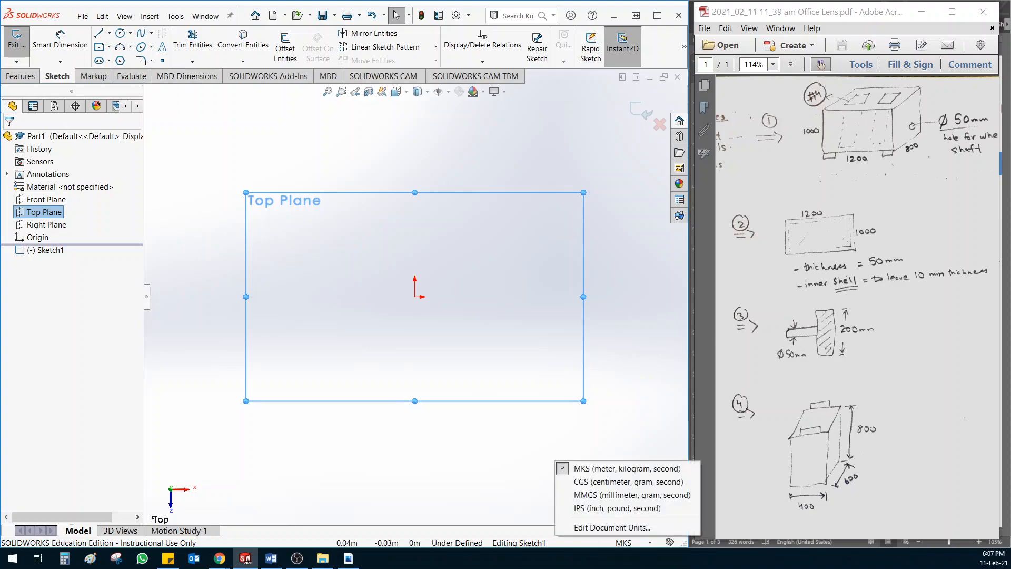
{"action": "left_click", "coordinate": [630, 495]}
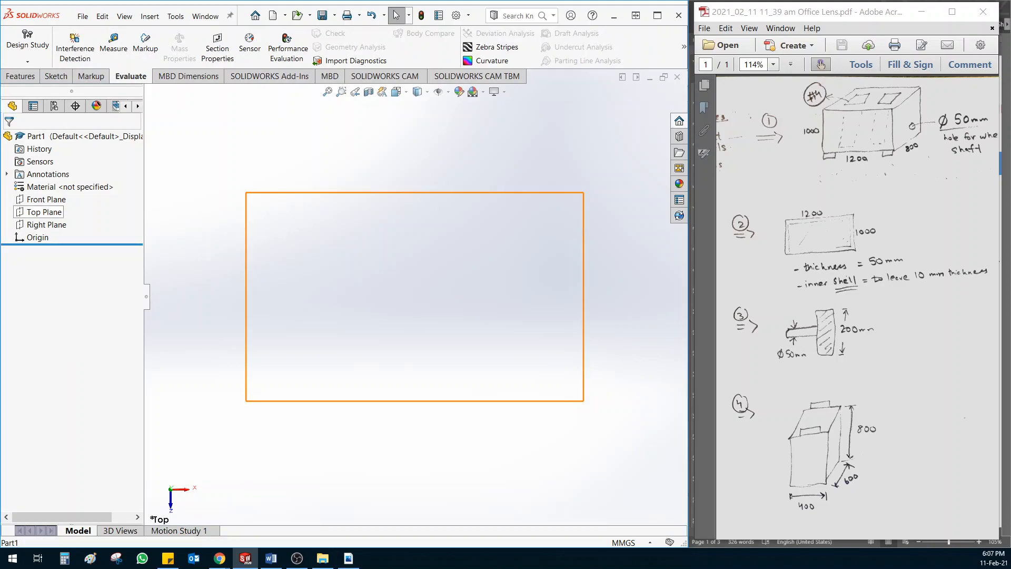
{"action": "right_click", "coordinate": [45, 212]}
{"action": "left_click", "coordinate": [58, 194]}
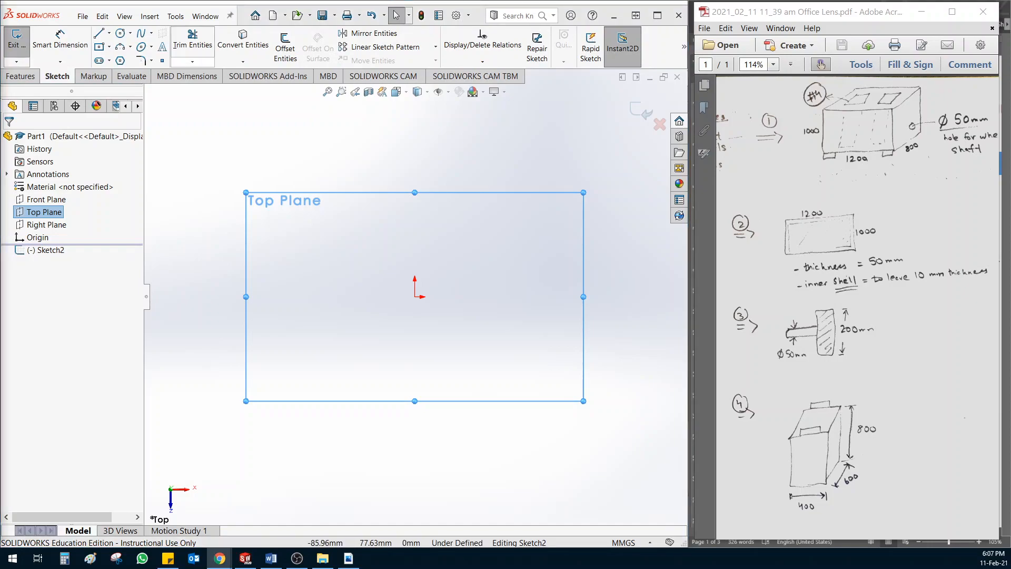
Sketch a center rectangle about 135 by 94 mm, centred on the origin of the Top Plane
{"action": "left_click", "coordinate": [100, 46]}
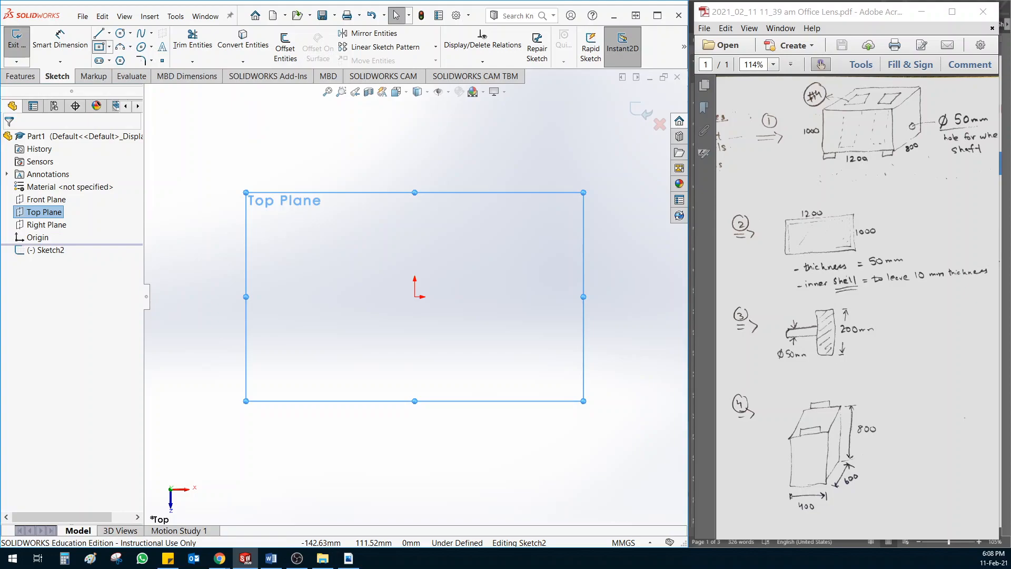
{"action": "left_click", "coordinate": [99, 46]}
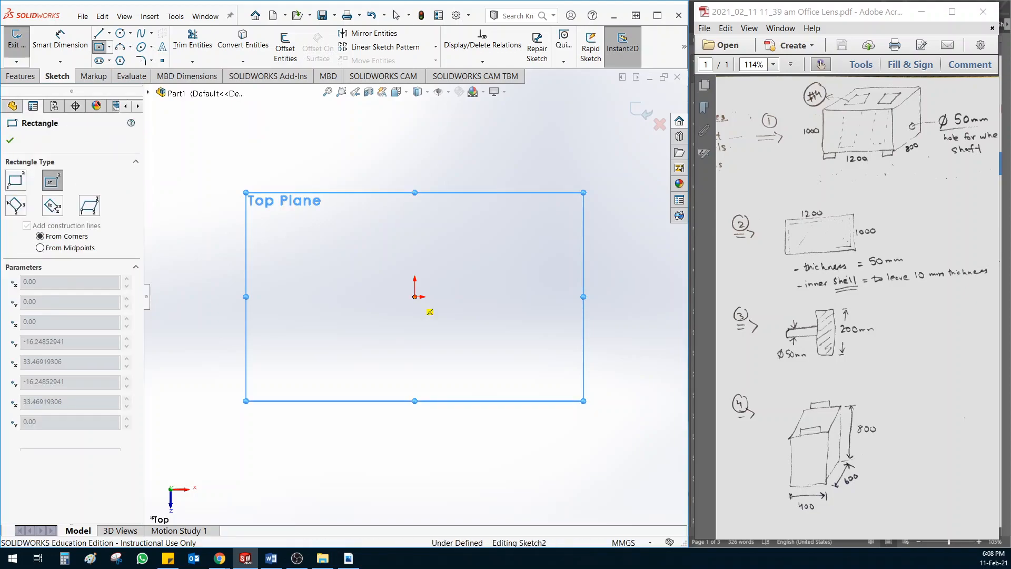
{"action": "left_click", "coordinate": [415, 296]}
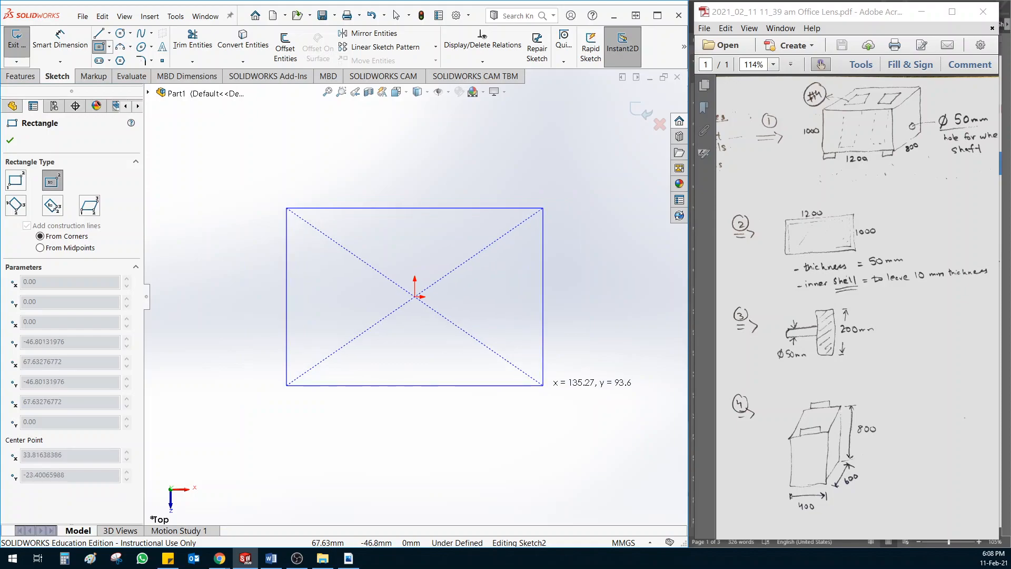
{"action": "left_click", "coordinate": [543, 384]}
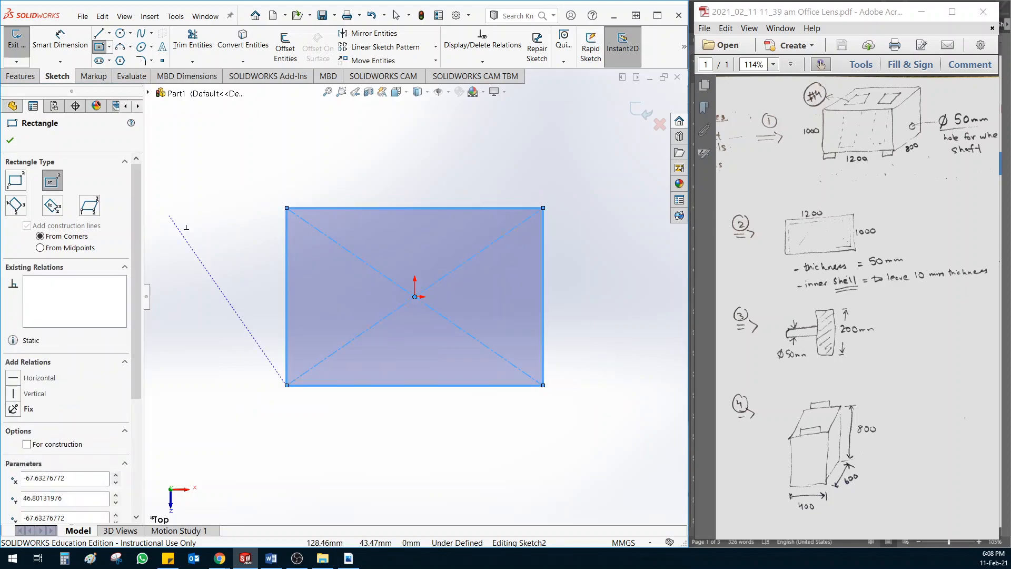
Dimension the rectangle's horizontal side as 1200 mm and its vertical side as 800 mm
{"action": "left_click", "coordinate": [59, 40]}
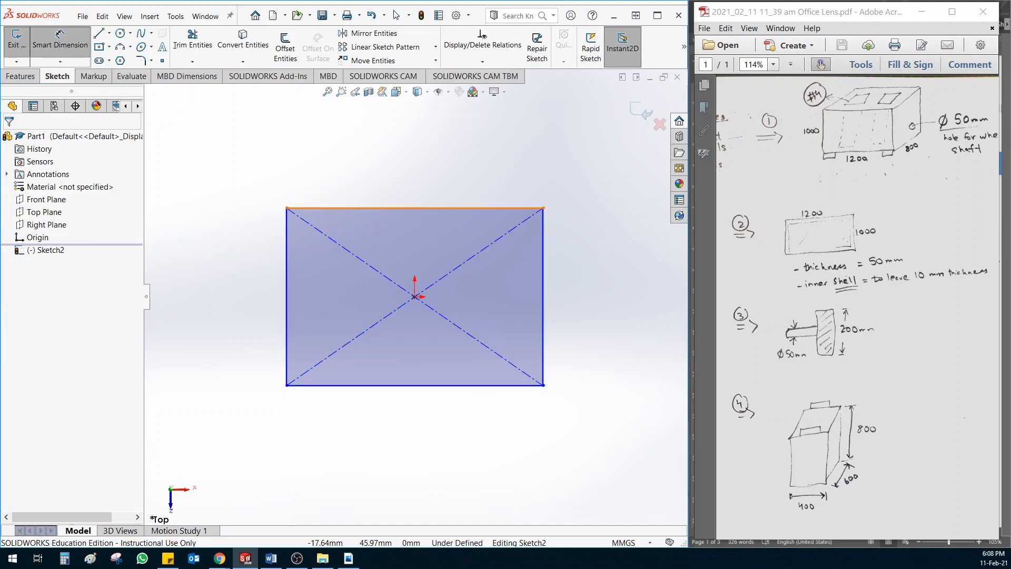
{"action": "left_click", "coordinate": [381, 208]}
{"action": "left_click", "coordinate": [416, 164]}
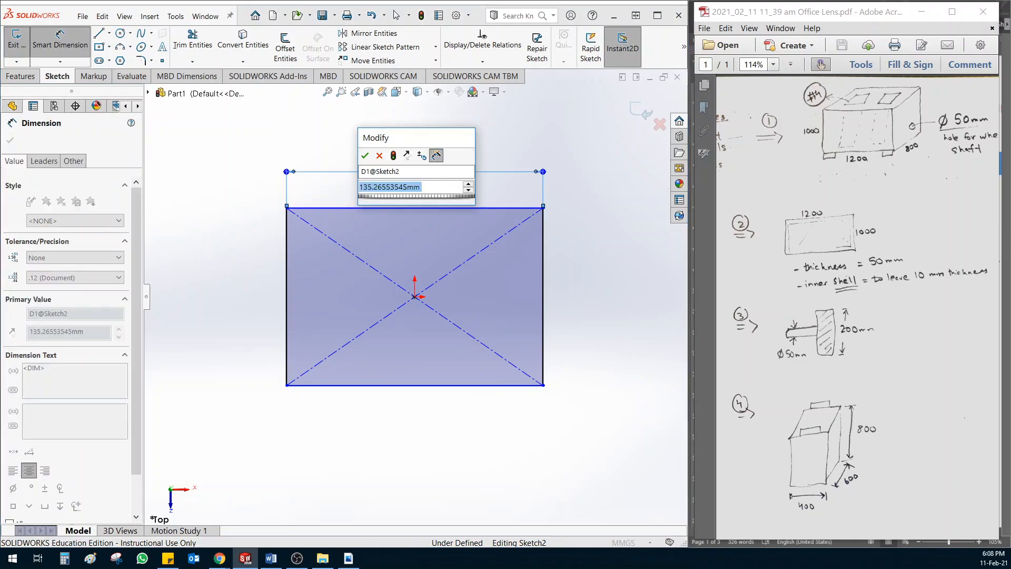
{"action": "type", "text": "1200"}
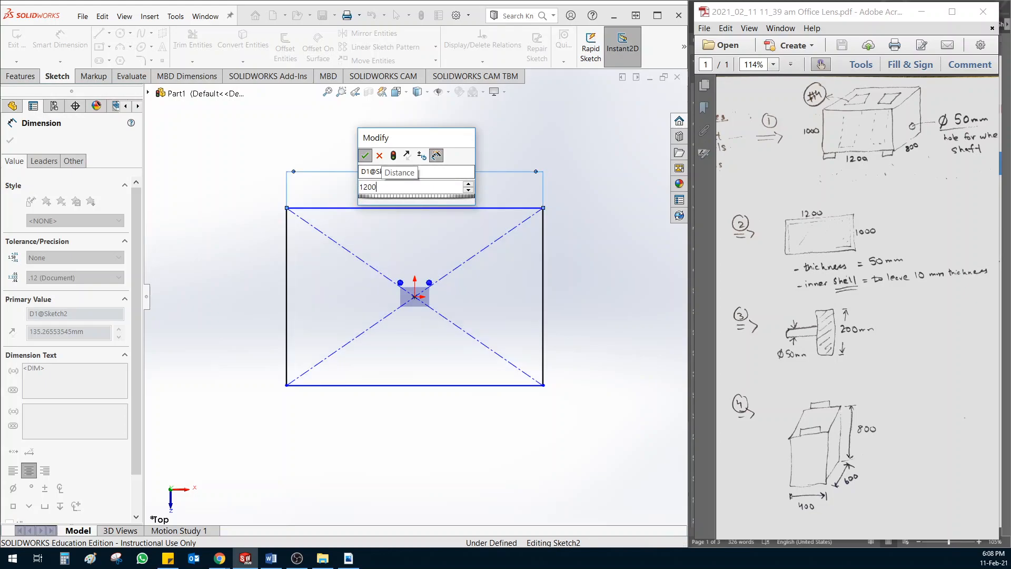
{"action": "key", "text": "Return"}
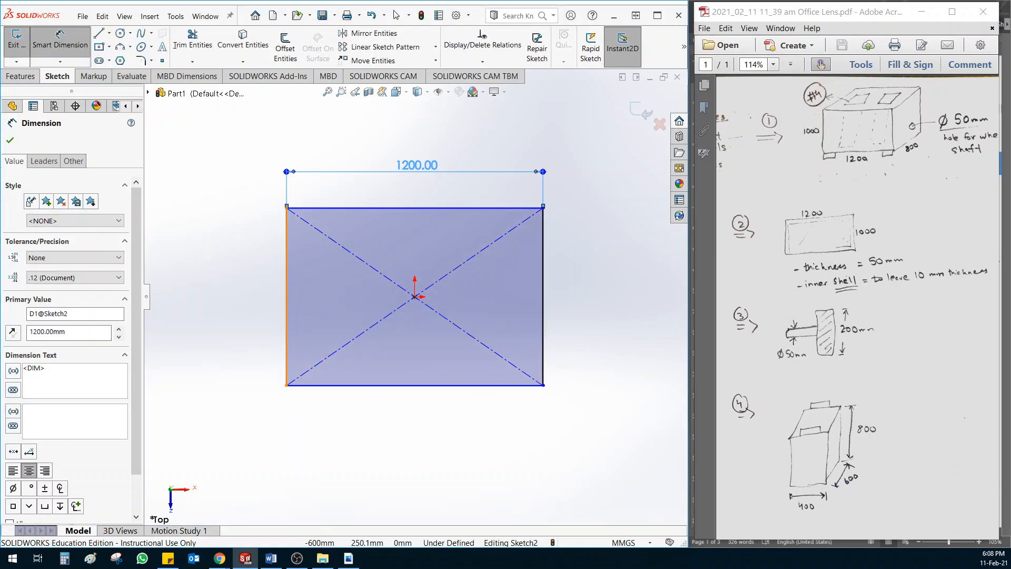
{"action": "left_click", "coordinate": [286, 295]}
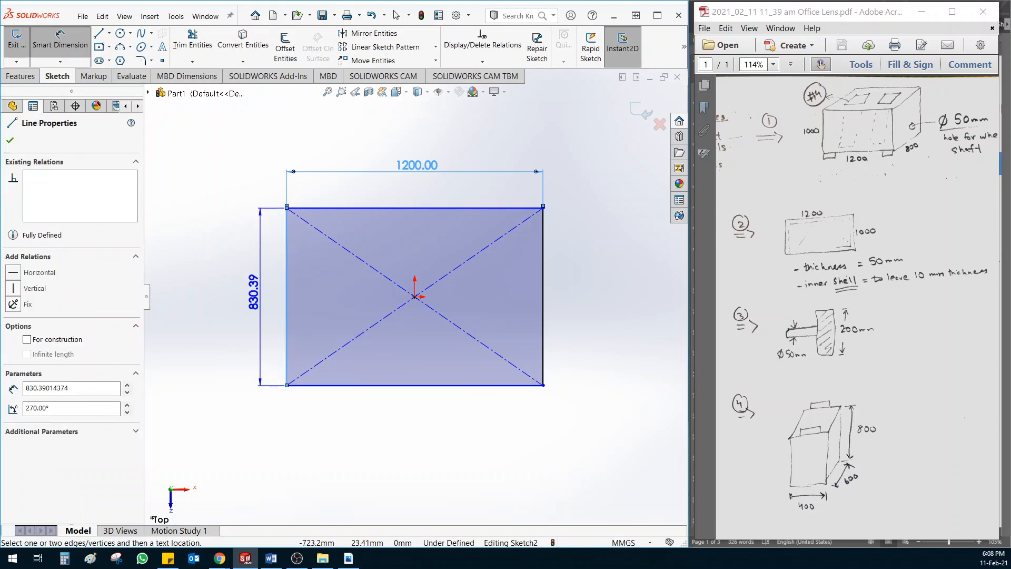
{"action": "left_click", "coordinate": [254, 292]}
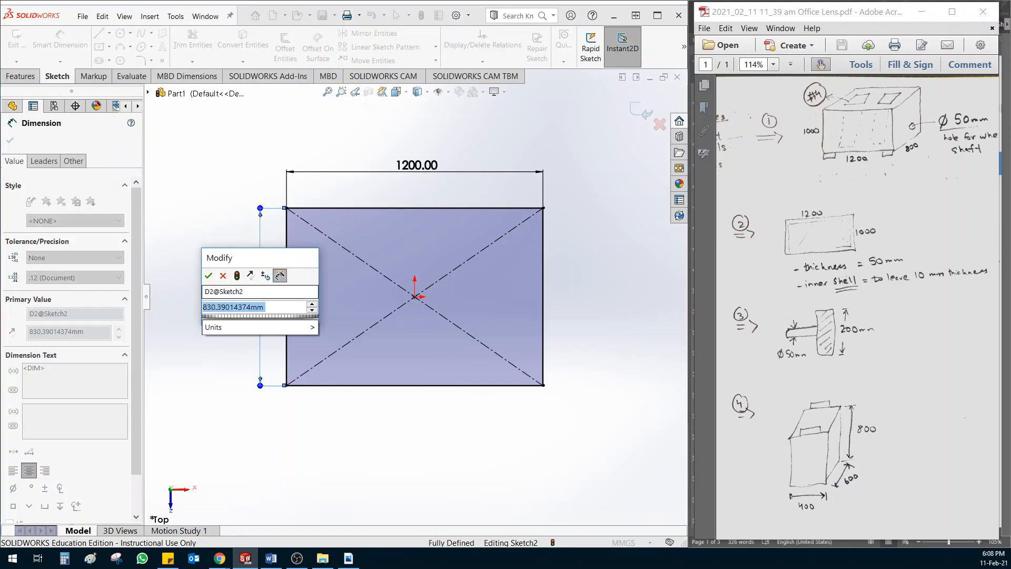
{"action": "type", "text": "800"}
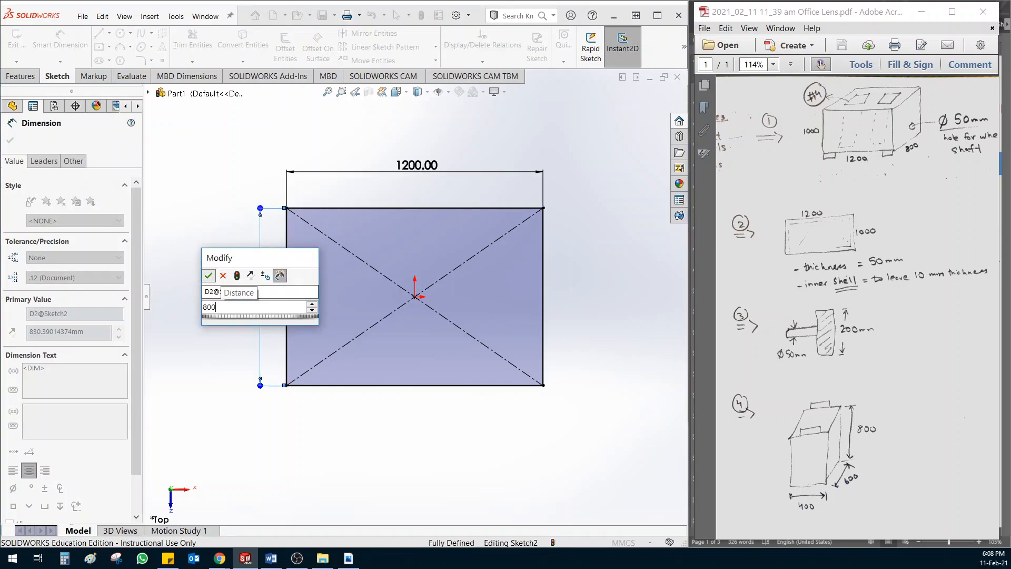
{"action": "key", "text": "Escape"}
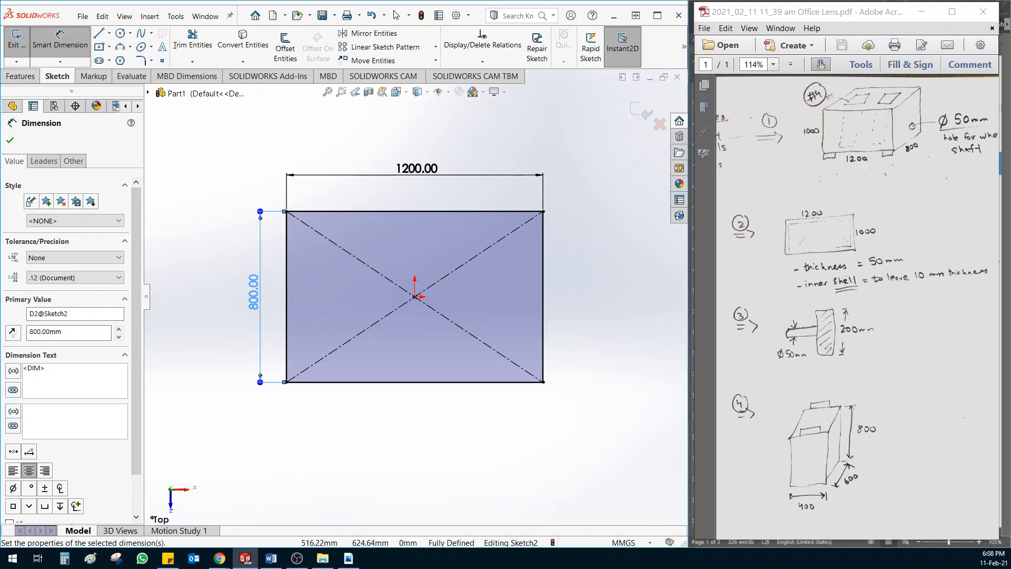
Extrude the rectangle as a blind boss with a depth of 1000 mm
{"action": "left_click", "coordinate": [21, 76]}
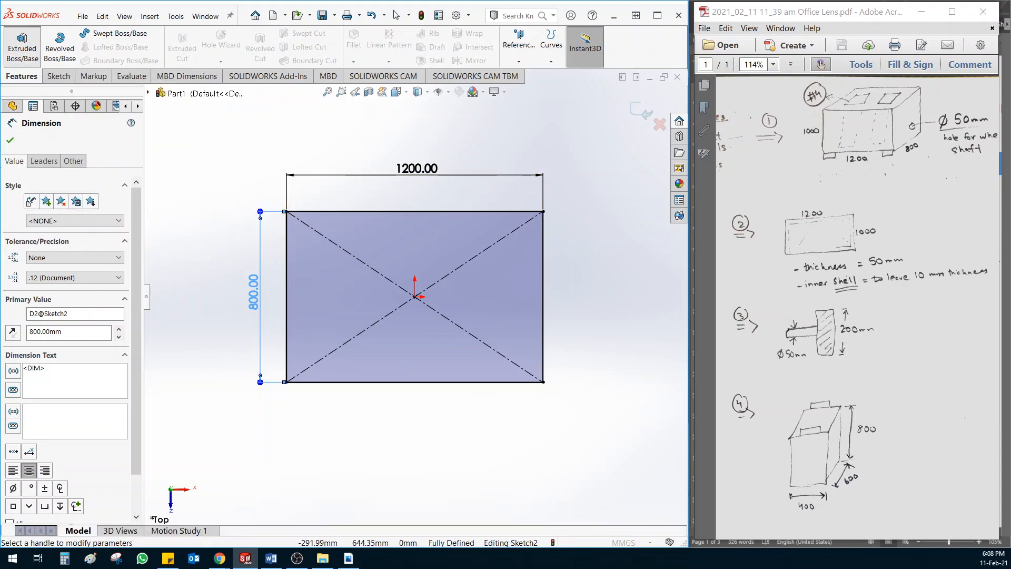
{"action": "left_click", "coordinate": [22, 47]}
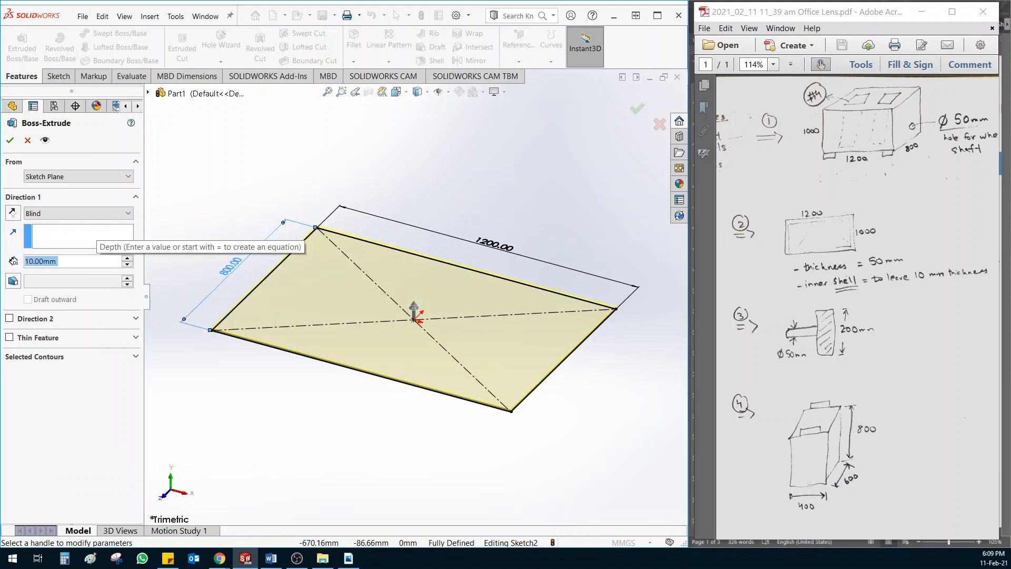
{"action": "double_click", "coordinate": [40, 261]}
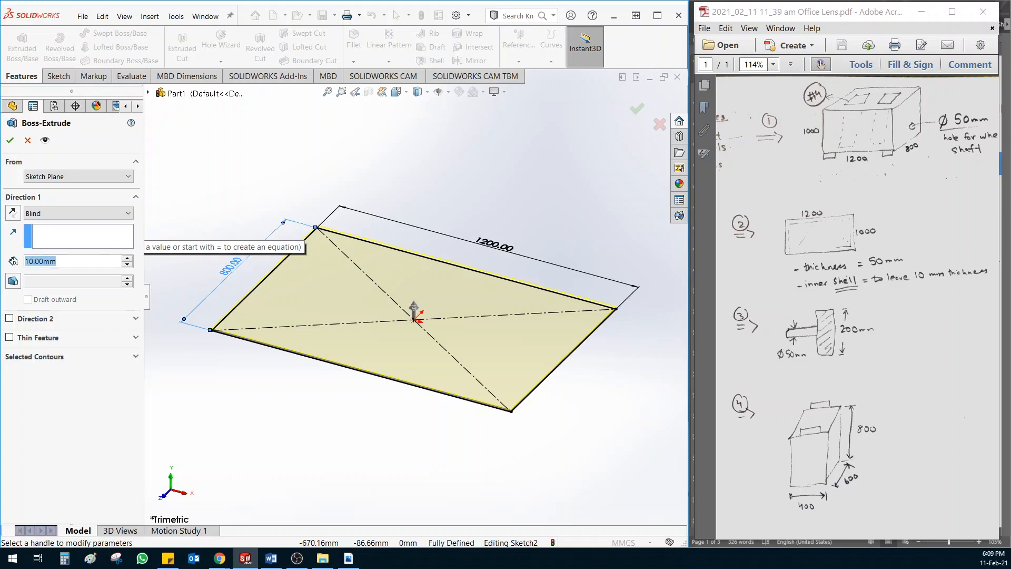
{"action": "type", "text": "1"}
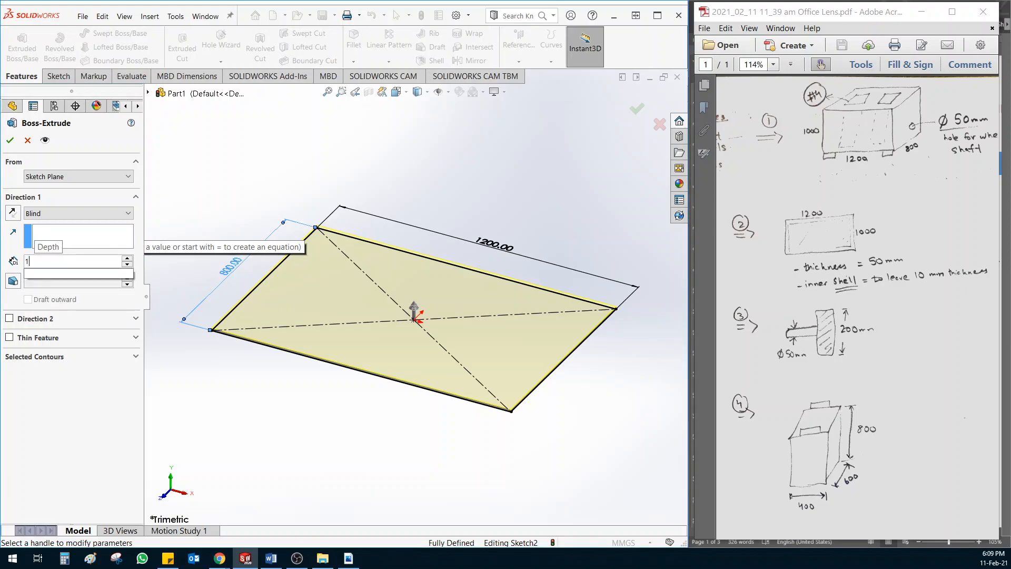
{"action": "type", "text": "000"}
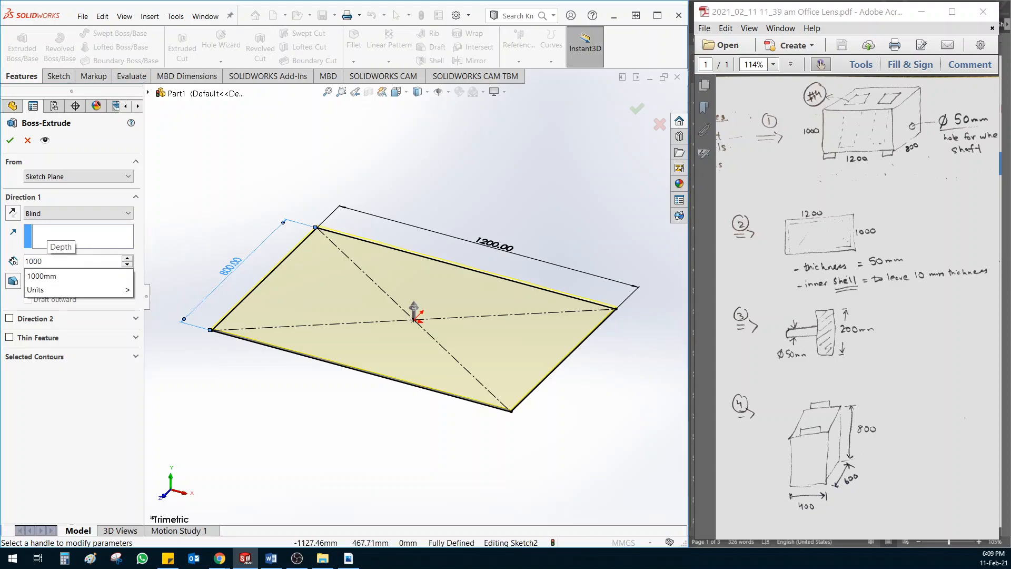
{"action": "key", "text": "Return"}
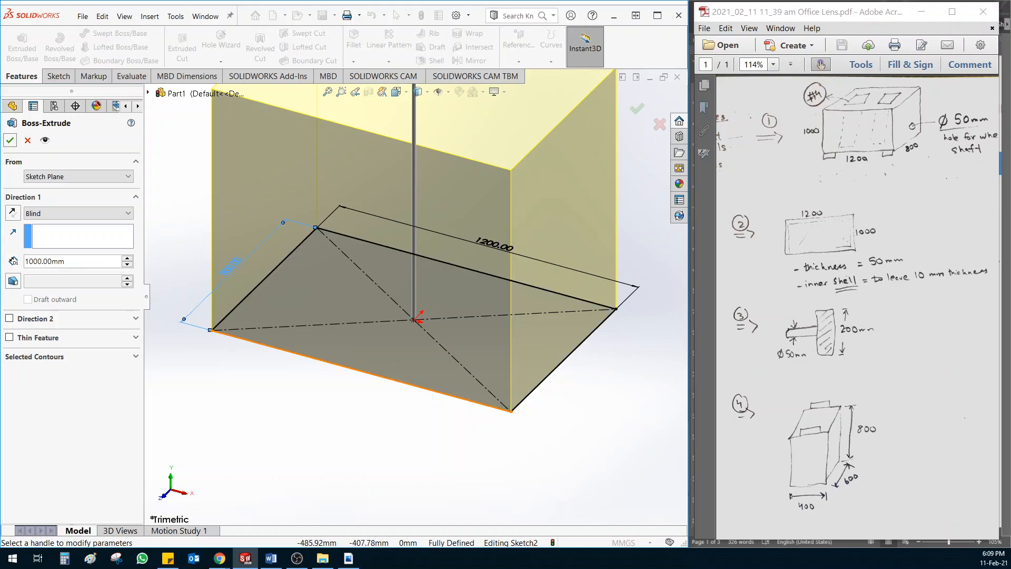
{"action": "key", "text": "Return"}
{"action": "left_click", "coordinate": [297, 557]}
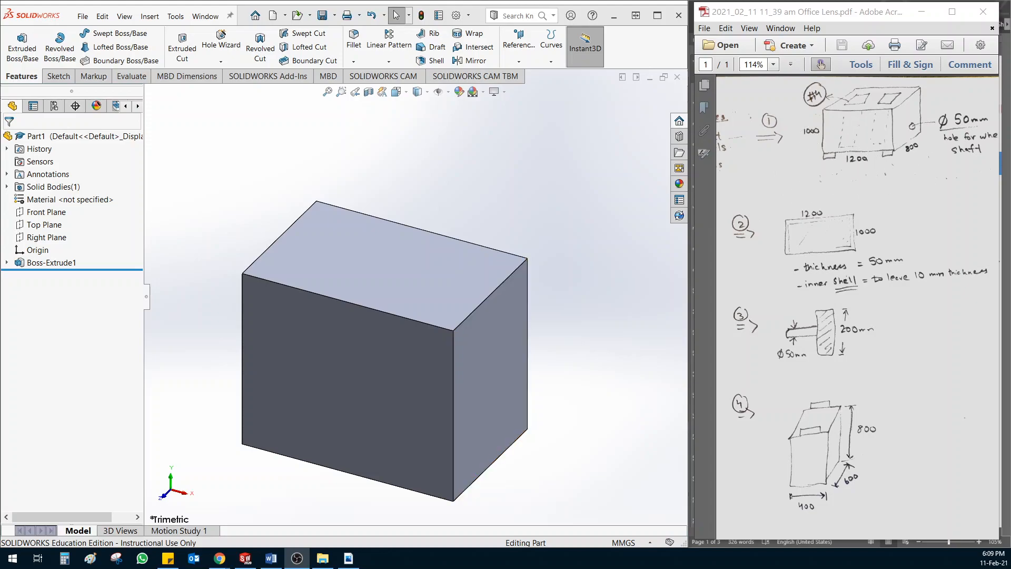
Sketch two corner rectangles on the box's underside, near both ends of one long edge, about 176 by 88 mm and 139 by 88 mm
{"action": "middle_click_drag", "start_coordinate": [415, 437], "coordinate": [414, 416]}
{"action": "scroll", "coordinate": [414, 419], "scroll_direction": "up", "scroll_amount": 3}
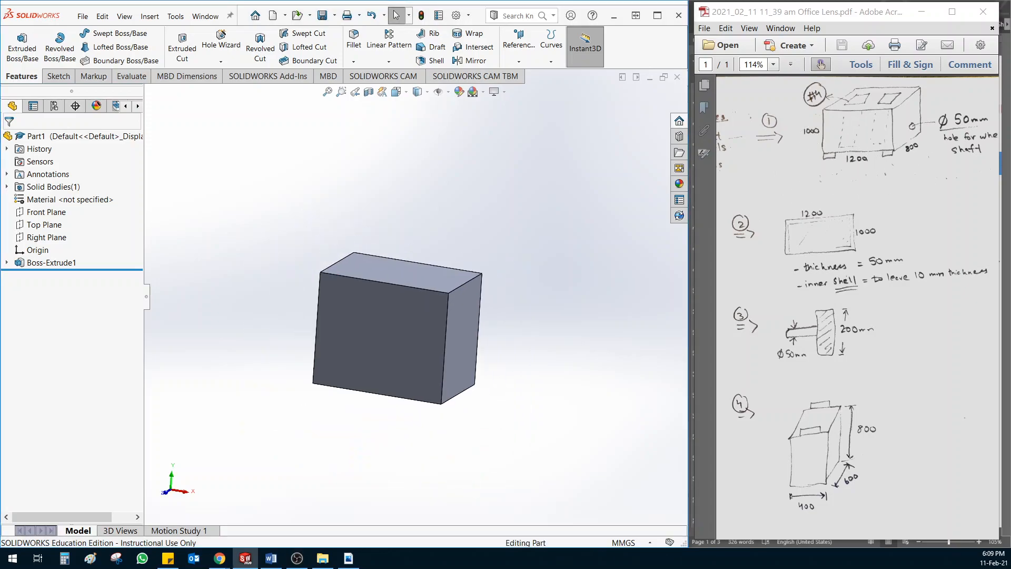
{"action": "scroll", "coordinate": [413, 418], "scroll_direction": "down", "scroll_amount": 2}
{"action": "middle_click_drag", "start_coordinate": [429, 380], "coordinate": [391, 291]}
{"action": "scroll", "coordinate": [390, 290], "scroll_direction": "down", "scroll_amount": 3}
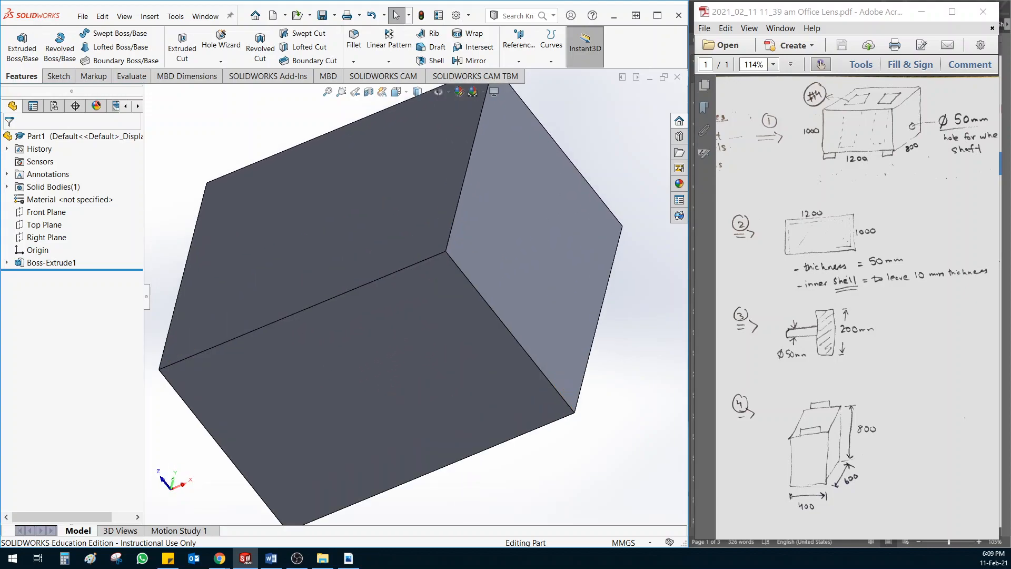
{"action": "scroll", "coordinate": [408, 275], "scroll_direction": "up", "scroll_amount": 1}
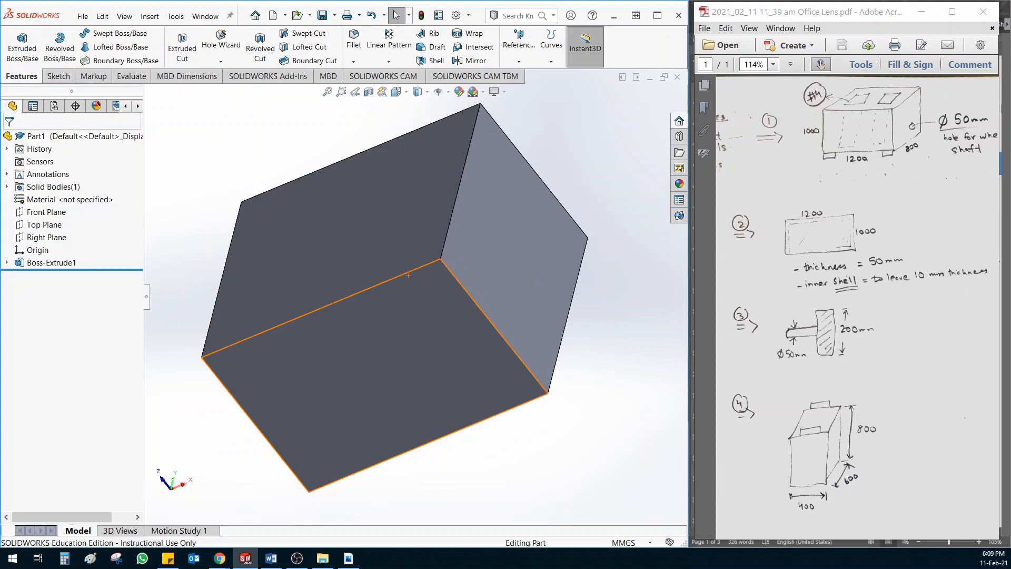
{"action": "left_click", "coordinate": [408, 275]}
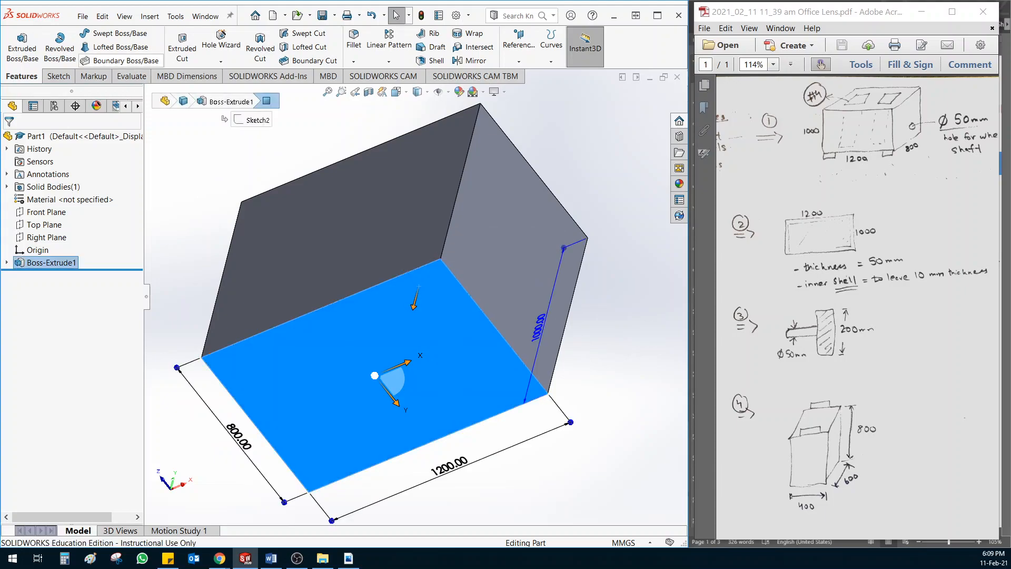
{"action": "left_click", "coordinate": [57, 76]}
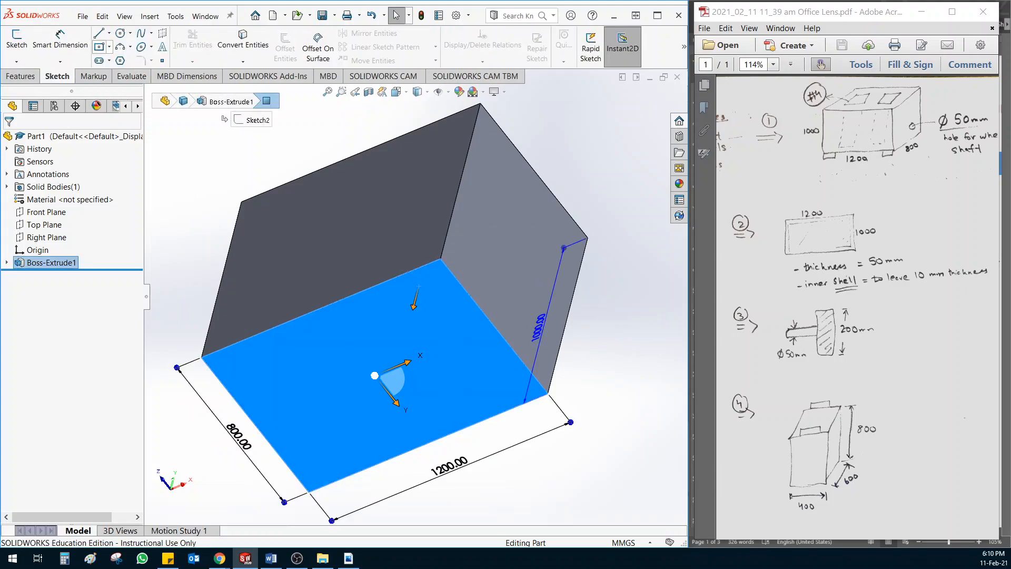
{"action": "left_click", "coordinate": [109, 46]}
{"action": "left_click", "coordinate": [140, 61]}
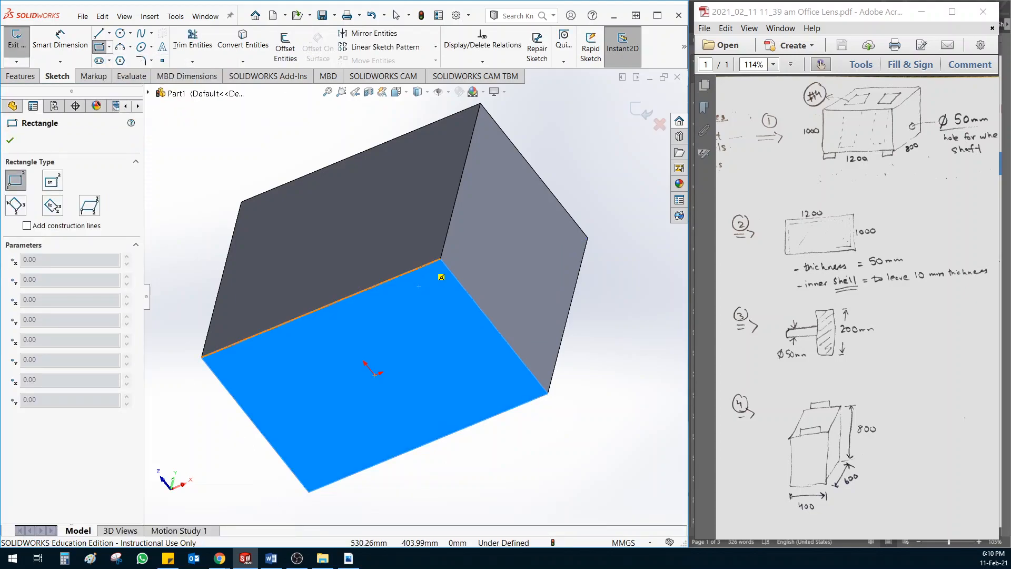
{"action": "left_click", "coordinate": [427, 265]}
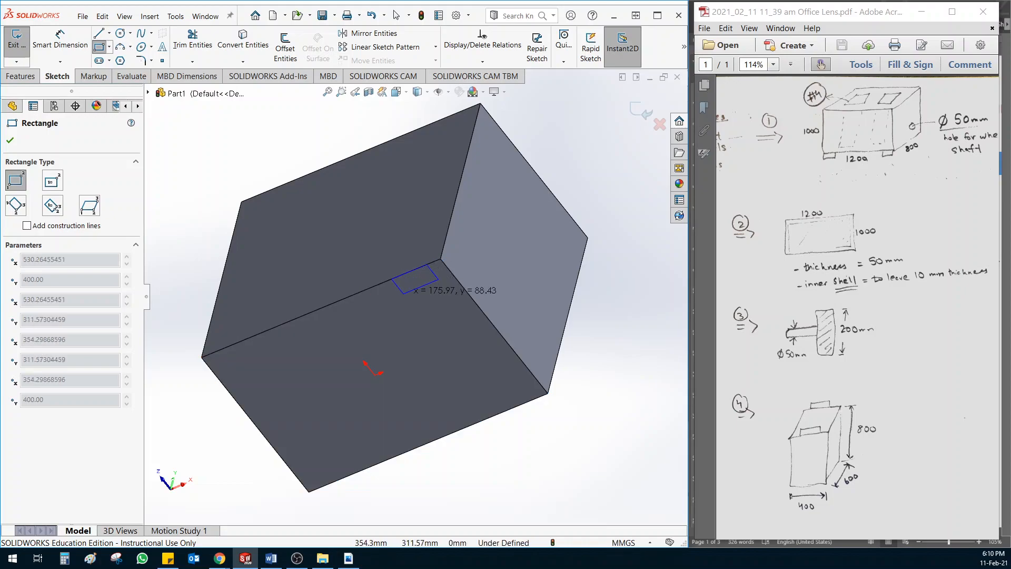
{"action": "left_click", "coordinate": [404, 293]}
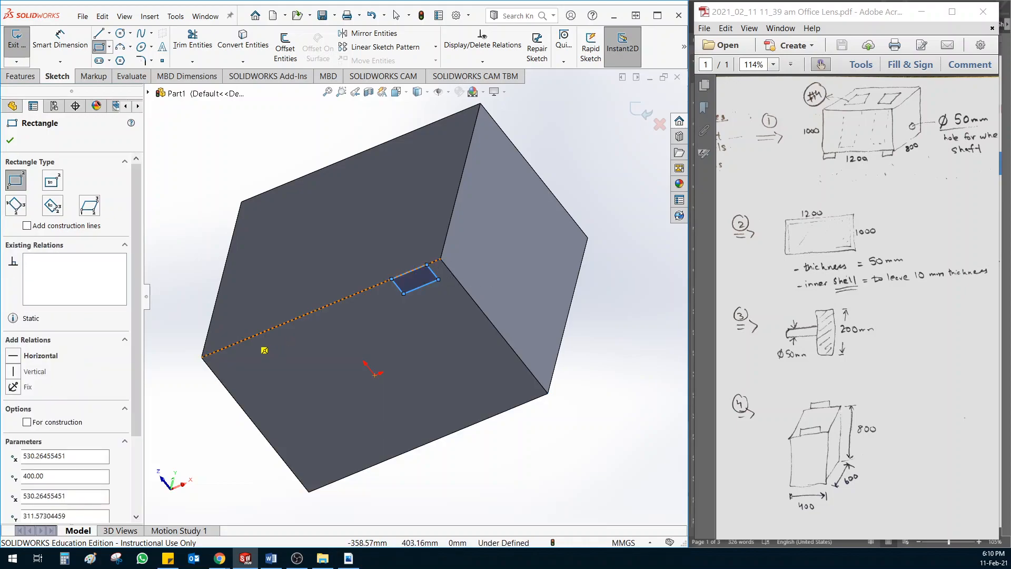
{"action": "left_click", "coordinate": [257, 355]}
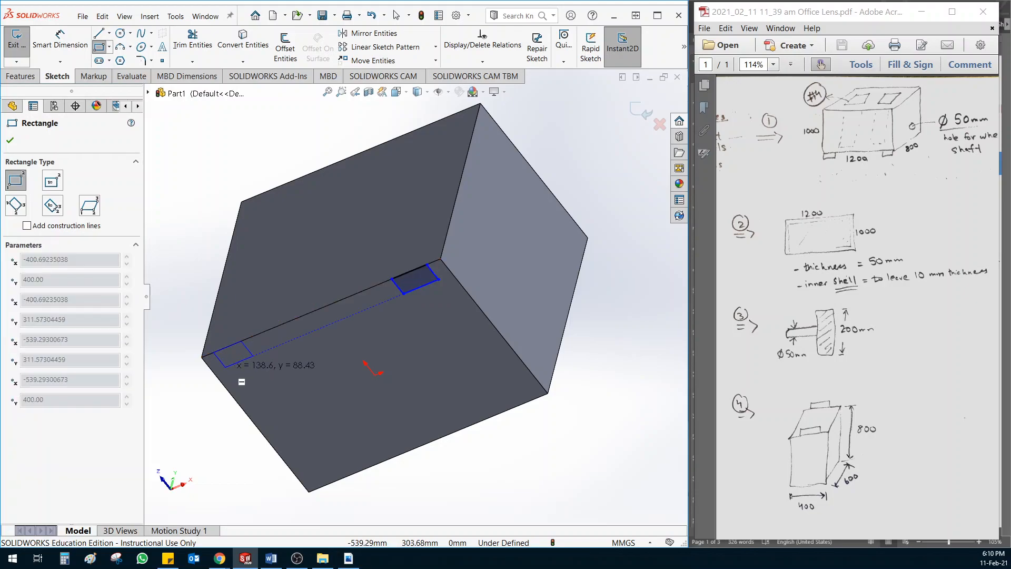
{"action": "left_click", "coordinate": [226, 367]}
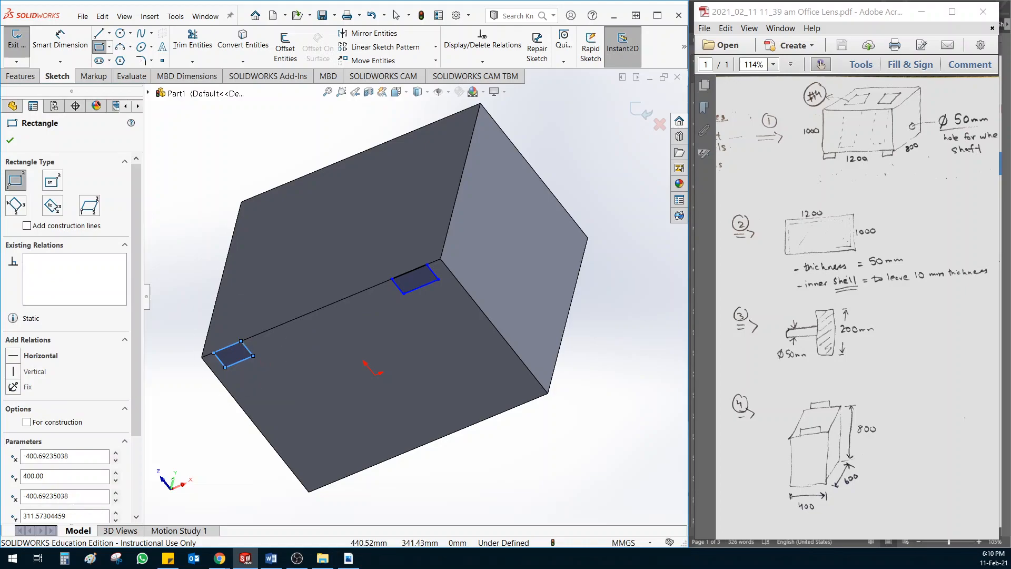
Extrude the two rectangles on the box's underside as blind bosses with a depth of 100 mm
{"action": "left_click", "coordinate": [20, 76]}
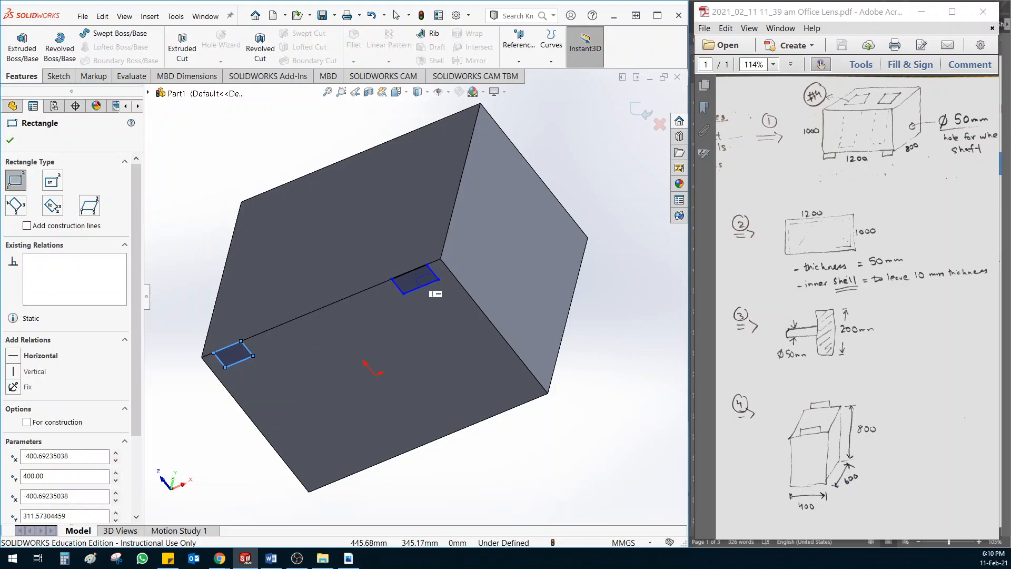
{"action": "left_click", "coordinate": [22, 46]}
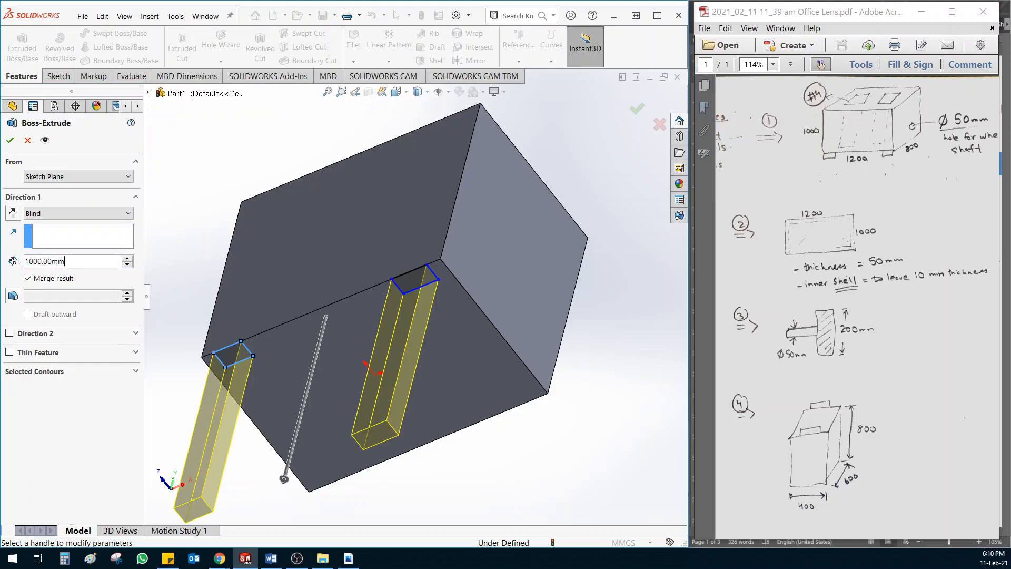
{"action": "type", "text": "50"}
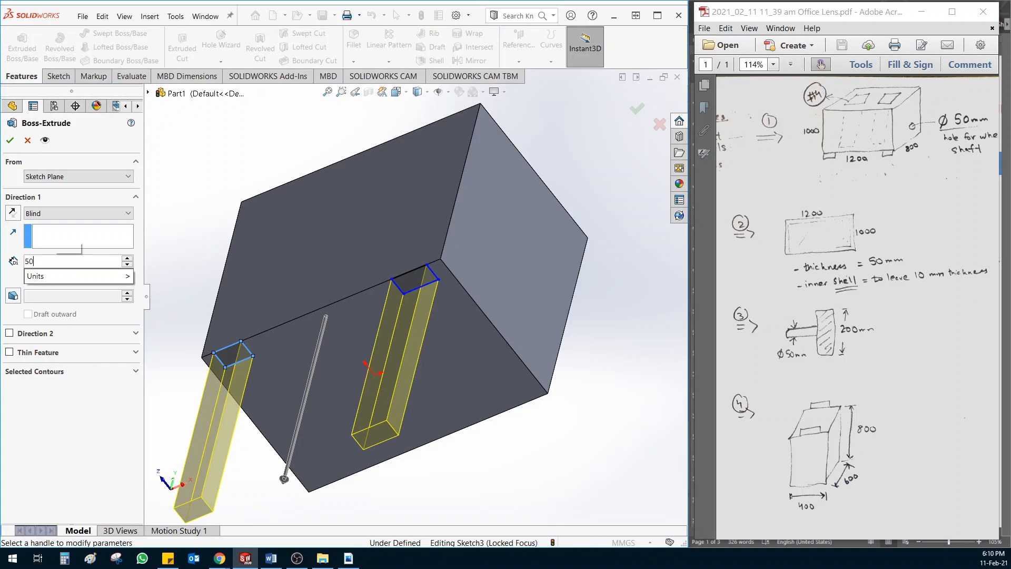
{"action": "key", "text": "Return"}
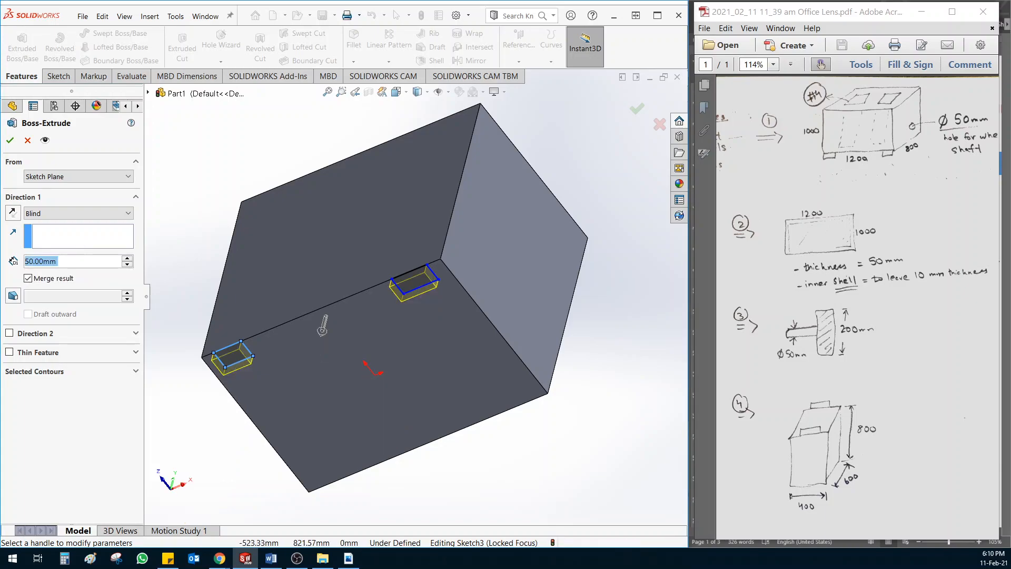
{"action": "left_click", "coordinate": [33, 261]}
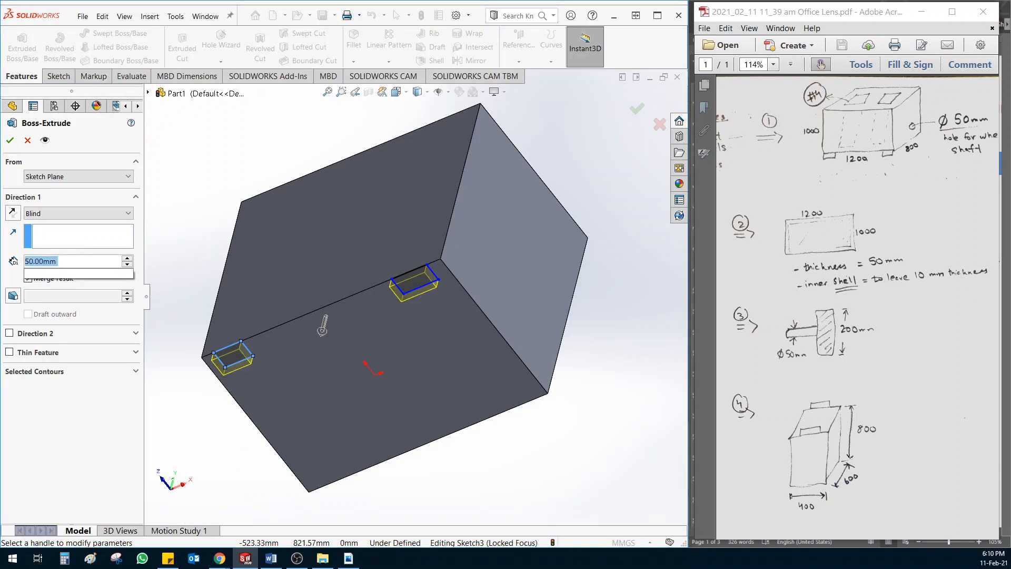
{"action": "double_click", "coordinate": [34, 261]}
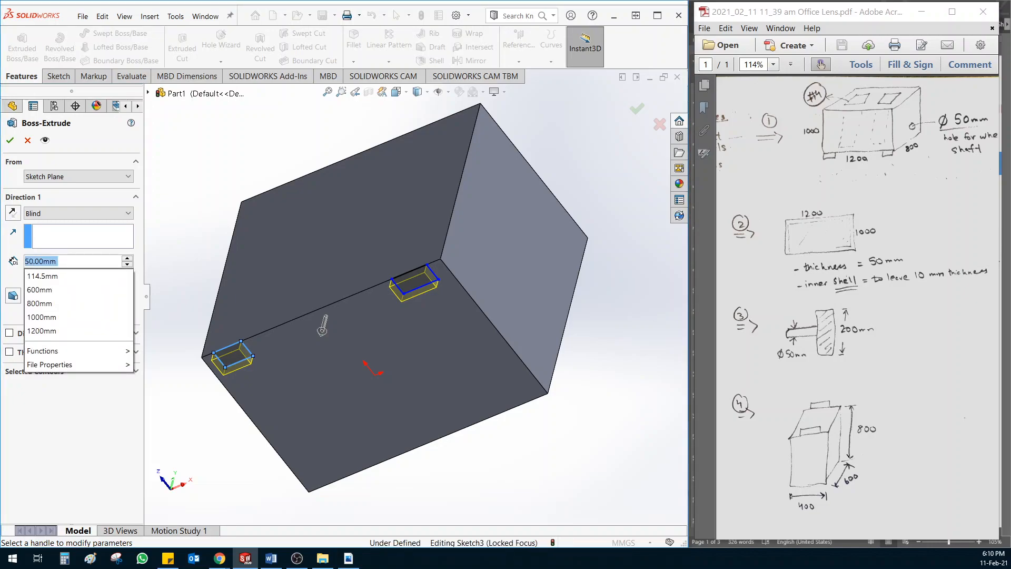
{"action": "type", "text": "150"}
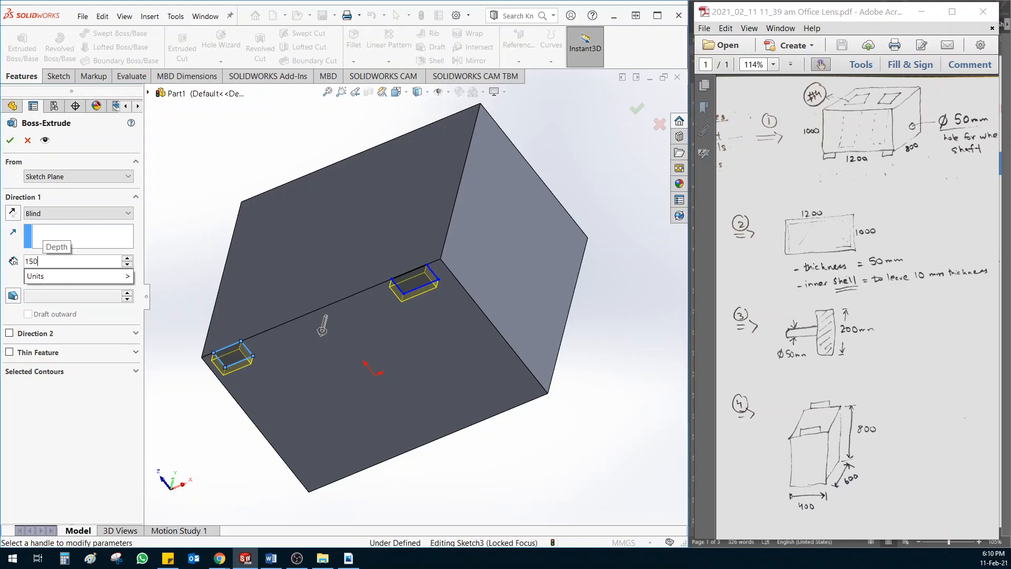
{"action": "key", "text": "Return"}
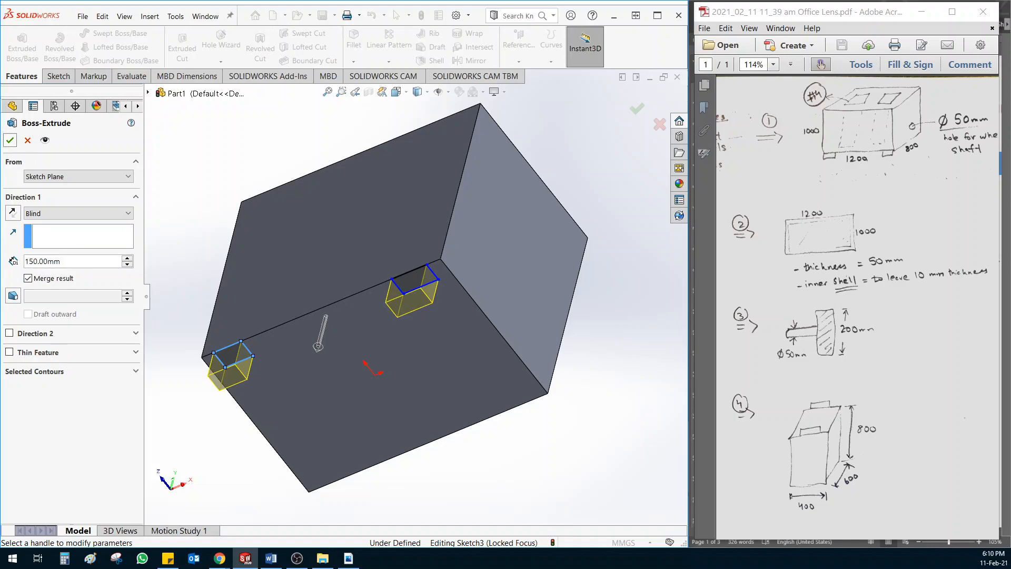
{"action": "key", "text": "BackSpace"}
{"action": "type", "text": "0"}
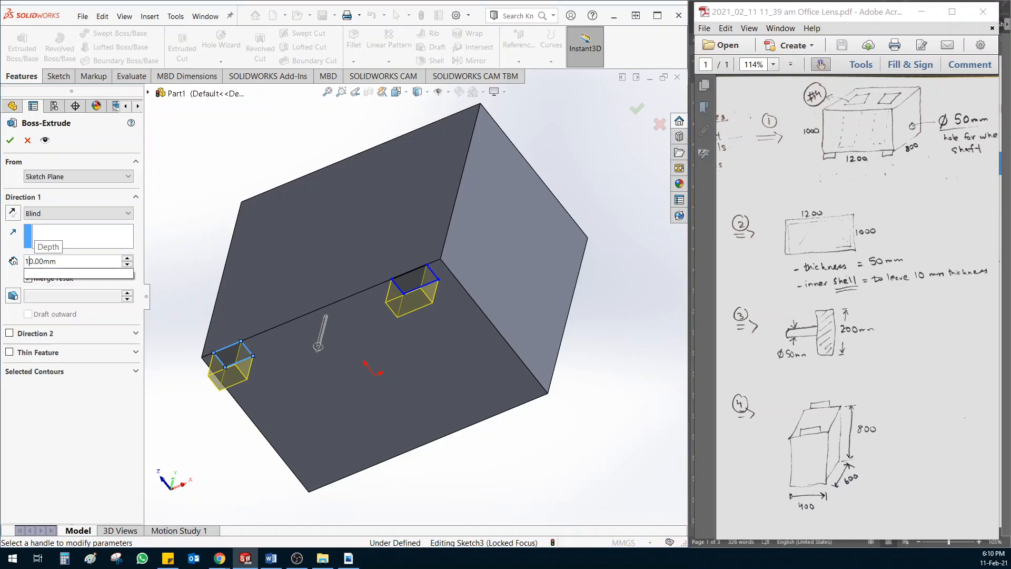
{"action": "key", "text": "Return"}
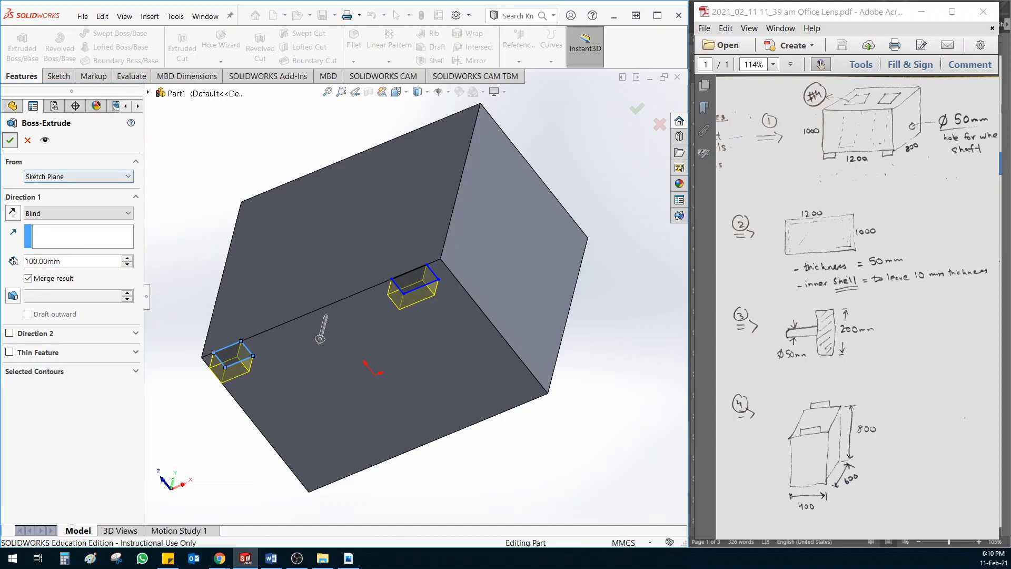
{"action": "key", "text": "Return"}
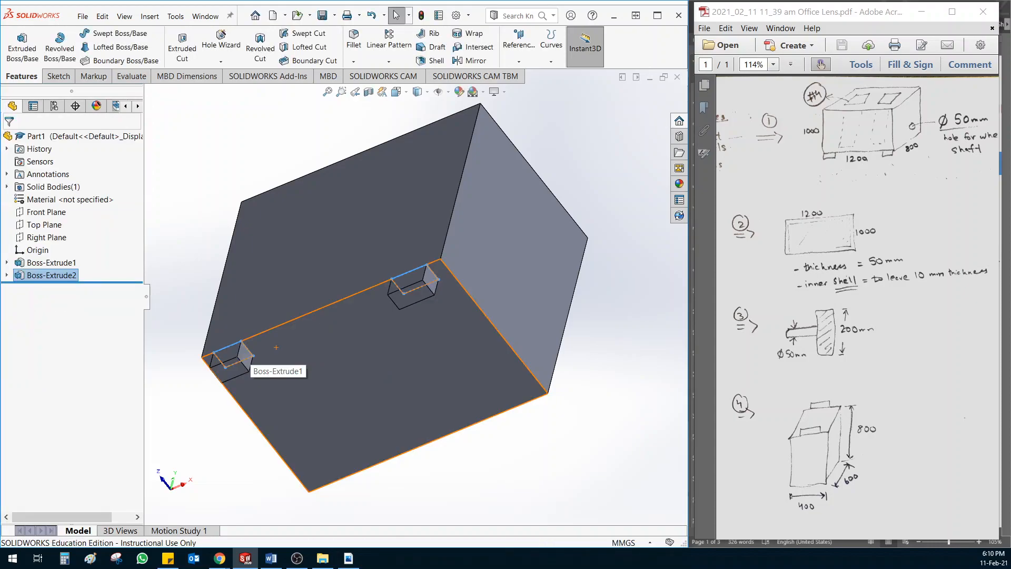
{"action": "key", "text": "Escape"}
Sketch a circle about 78 mm in diameter on the box's 800 × 1000 mm side face, near the lower corner away from the support blocks
{"action": "middle_click_drag", "start_coordinate": [276, 347], "coordinate": [266, 464]}
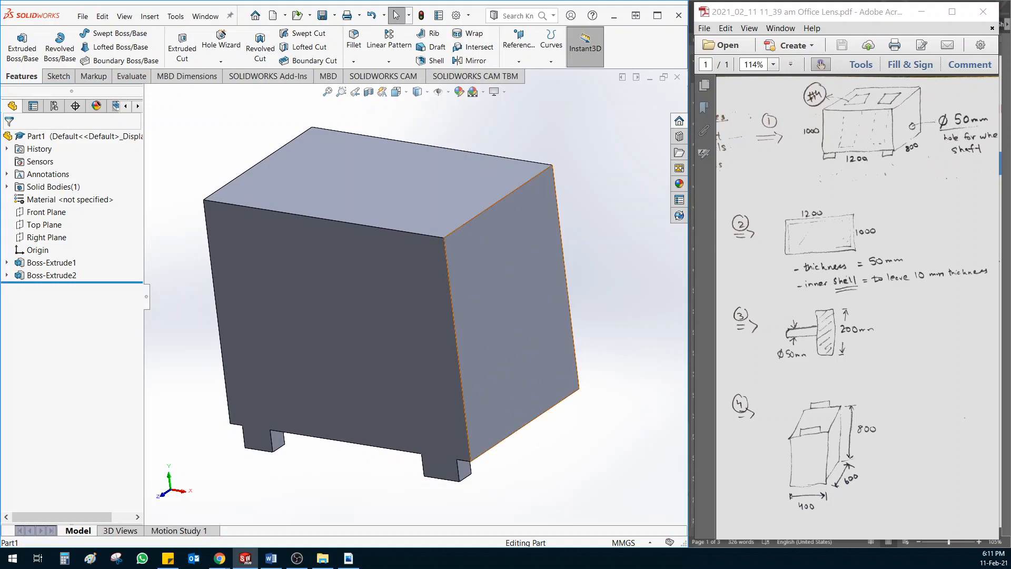
{"action": "left_click", "coordinate": [511, 316]}
{"action": "scroll", "coordinate": [597, 401], "scroll_direction": "down", "scroll_amount": 3}
{"action": "key", "text": "Escape"}
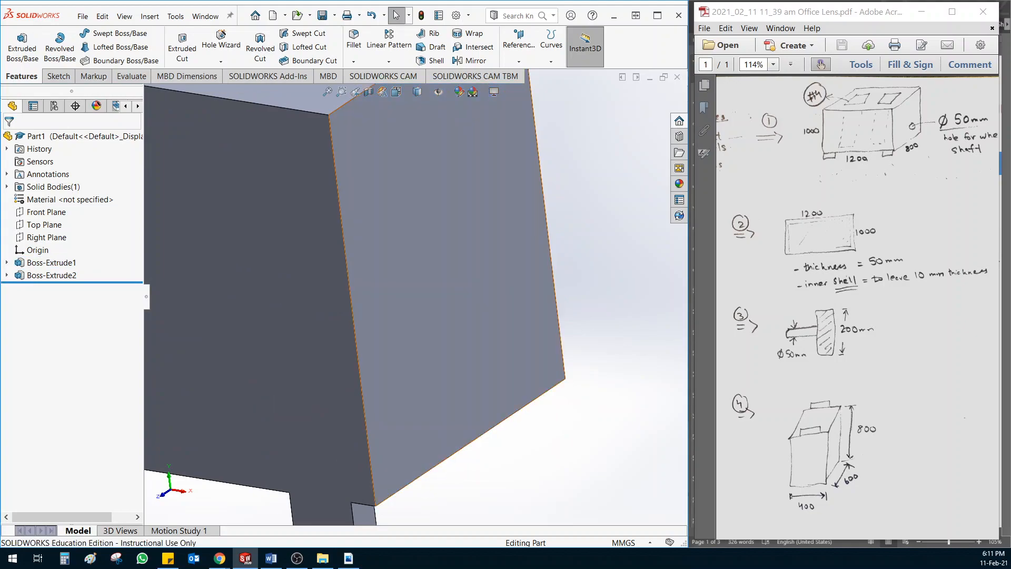
{"action": "left_click", "coordinate": [531, 371]}
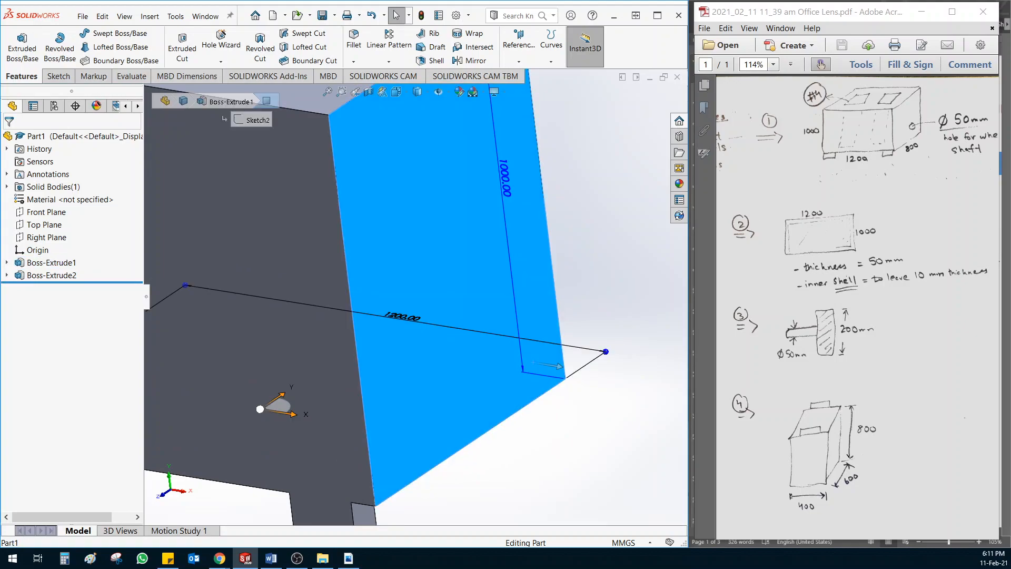
{"action": "left_click", "coordinate": [58, 75]}
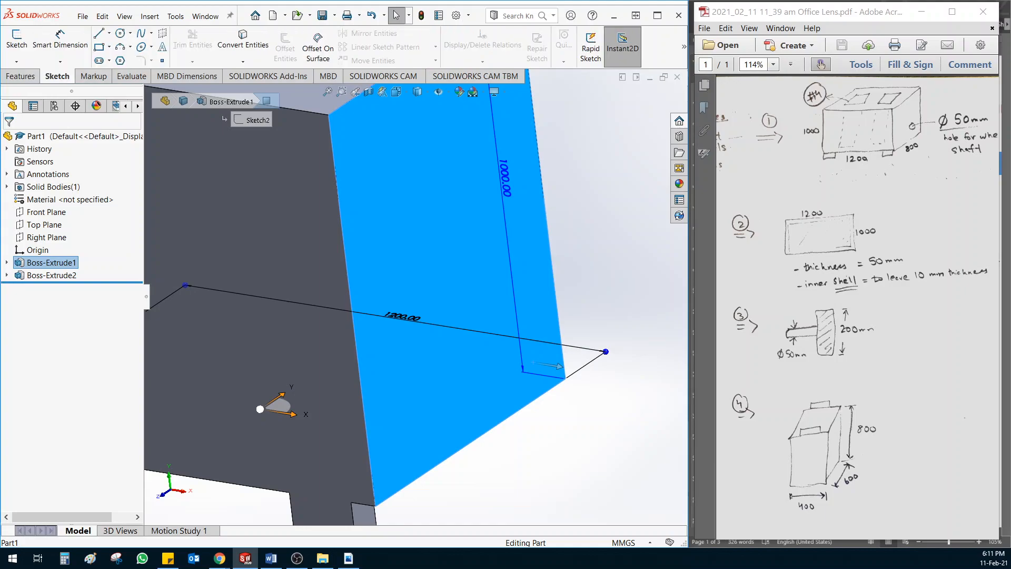
{"action": "left_click", "coordinate": [120, 33]}
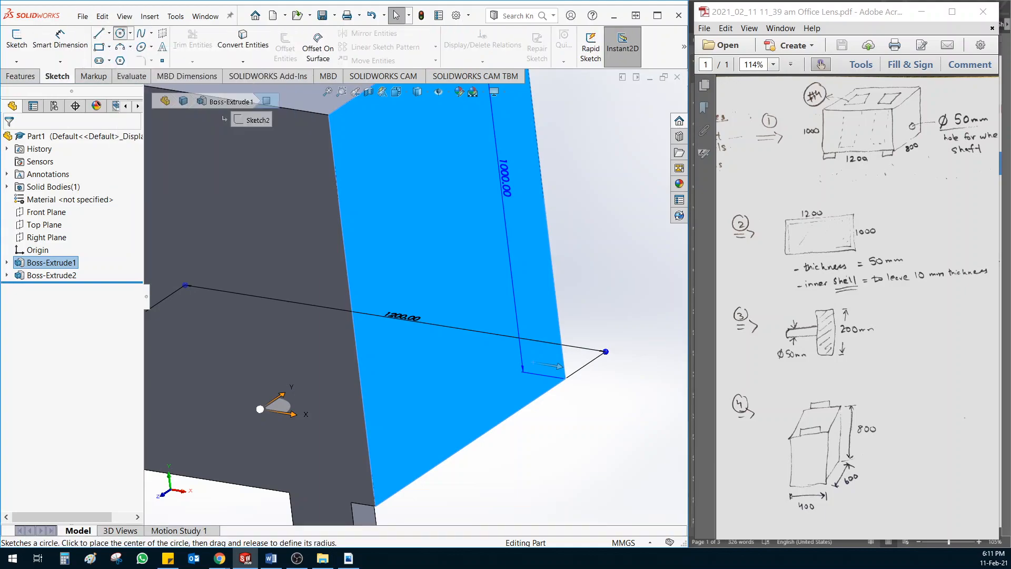
{"action": "left_click", "coordinate": [533, 362]}
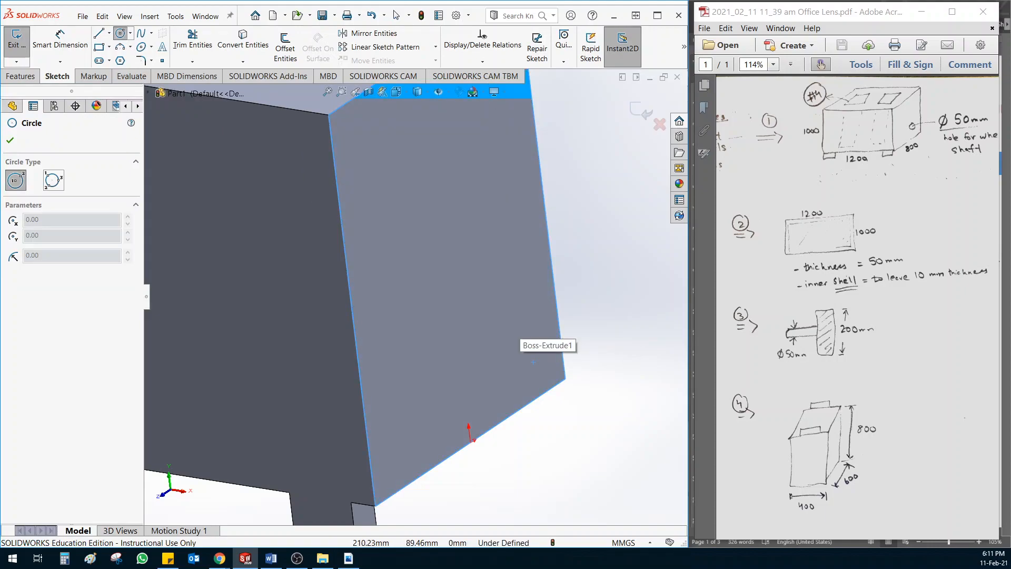
{"action": "key", "text": "space"}
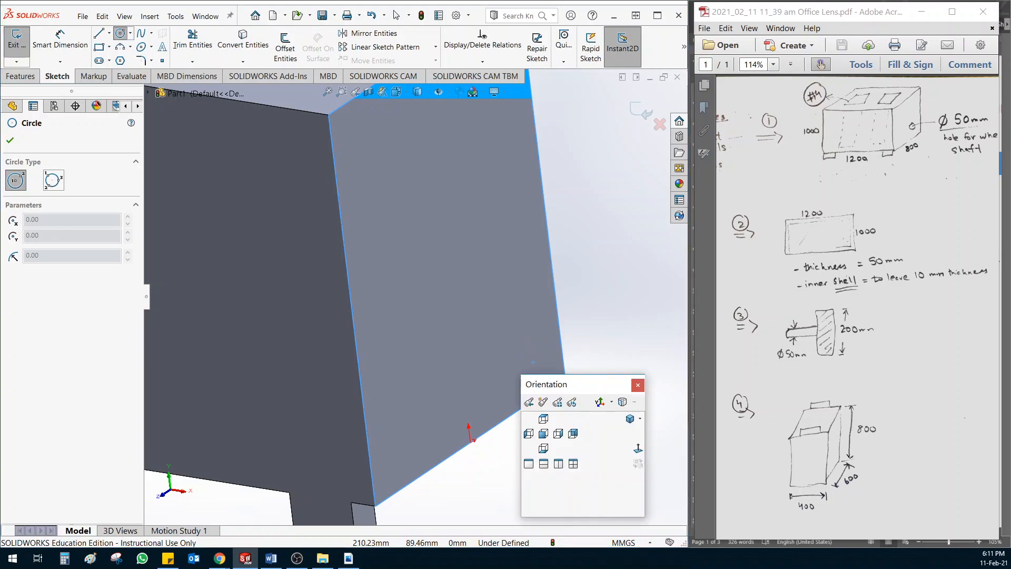
{"action": "left_click", "coordinate": [637, 448]}
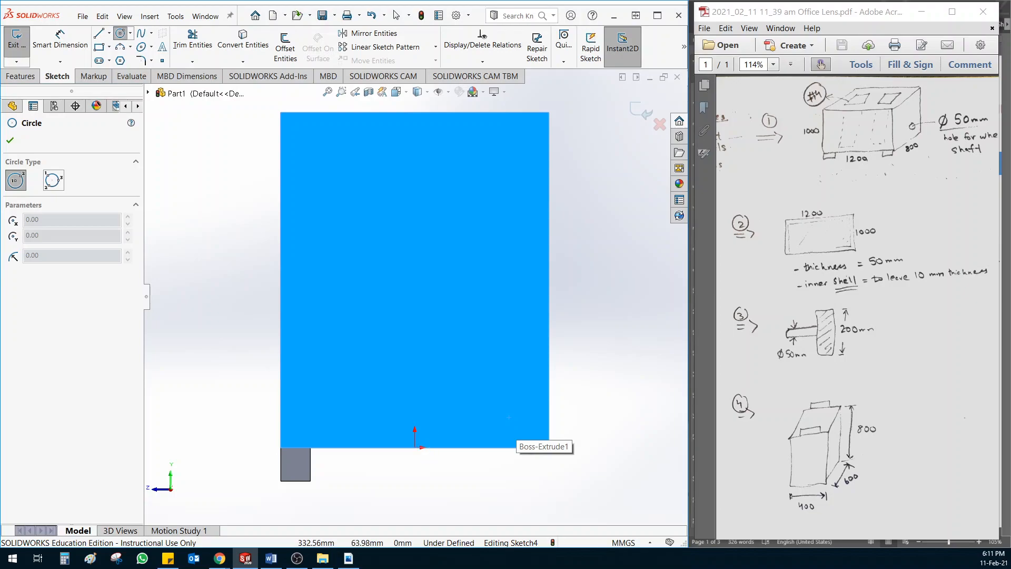
{"action": "left_click", "coordinate": [526, 426]}
{"action": "left_click", "coordinate": [535, 433]}
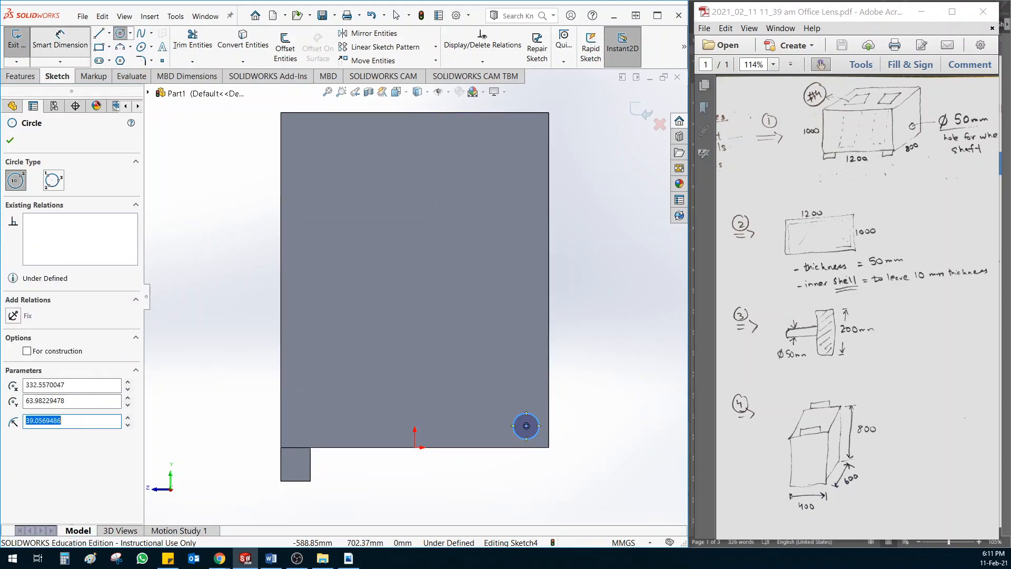
{"action": "key", "text": "Escape"}
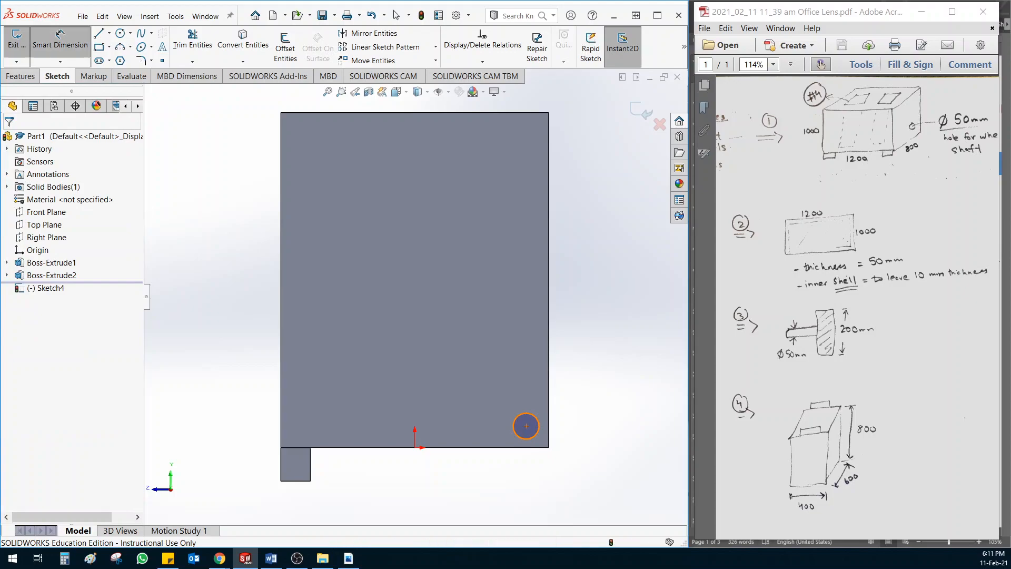
Dimension the circle on the side face with a diameter of 50 mm
{"action": "left_click", "coordinate": [537, 421]}
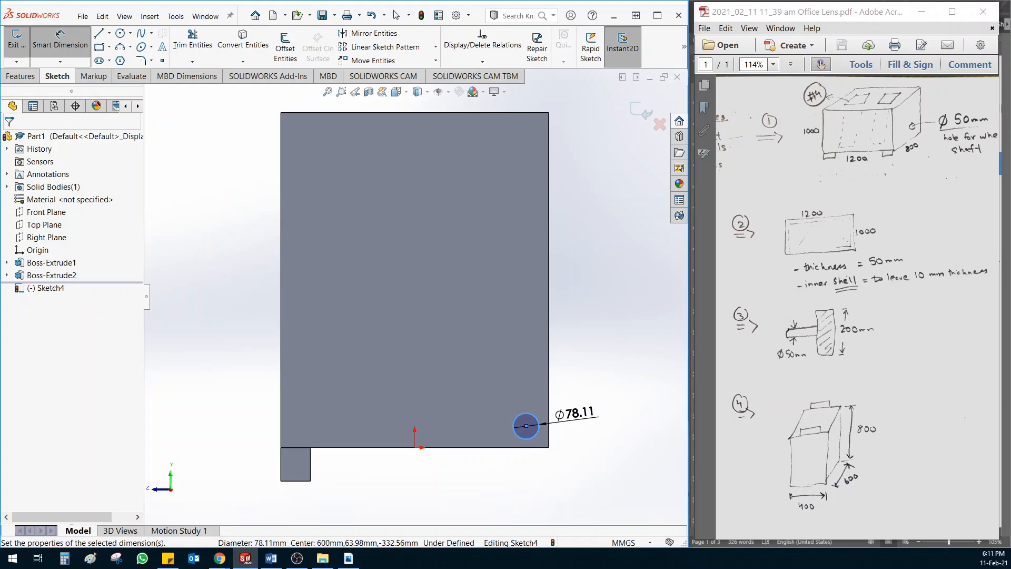
{"action": "left_click", "coordinate": [576, 413]}
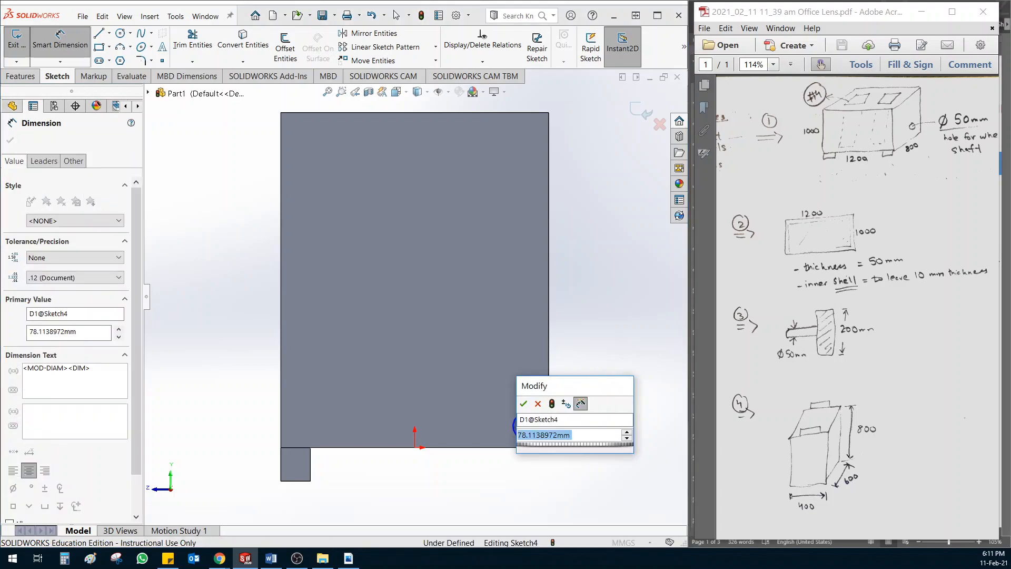
{"action": "type", "text": "50"}
{"action": "left_click", "coordinate": [522, 403]}
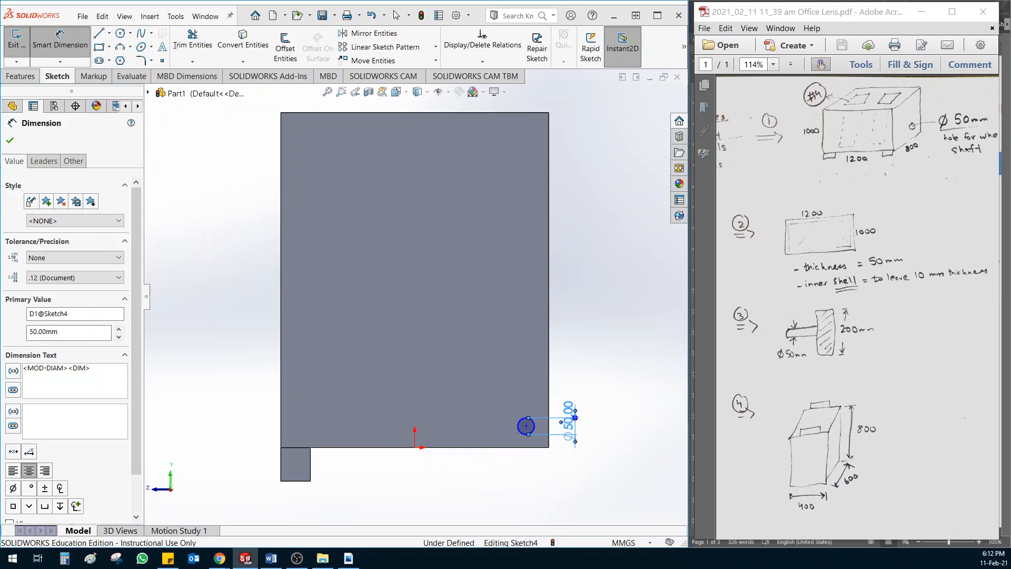
Dimension the circle's center 50 mm from the nearest vertical edge and 50 mm from the lower edge of the side face
{"action": "left_click", "coordinate": [525, 426]}
{"action": "left_click", "coordinate": [548, 280]}
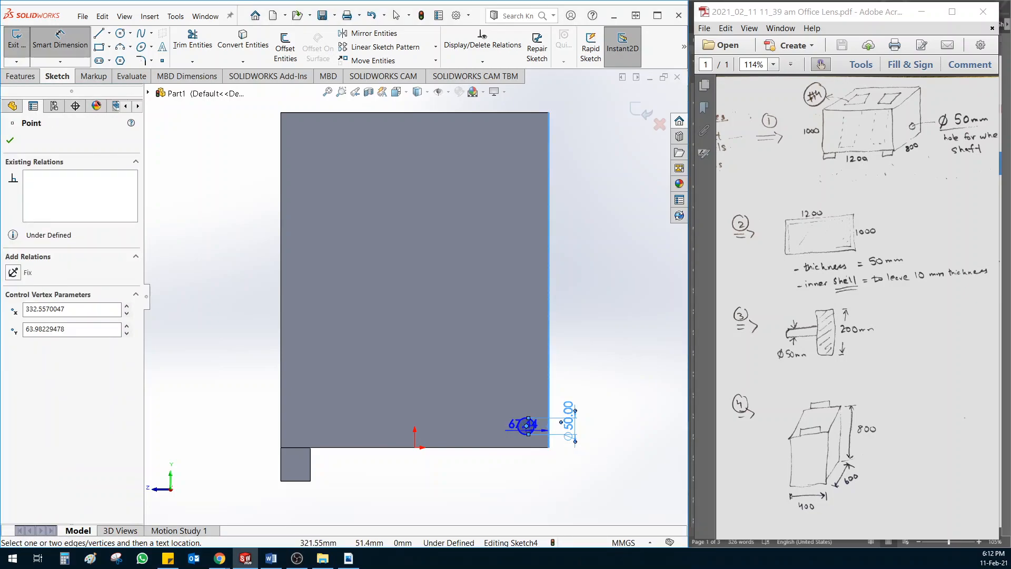
{"action": "left_click", "coordinate": [536, 474]}
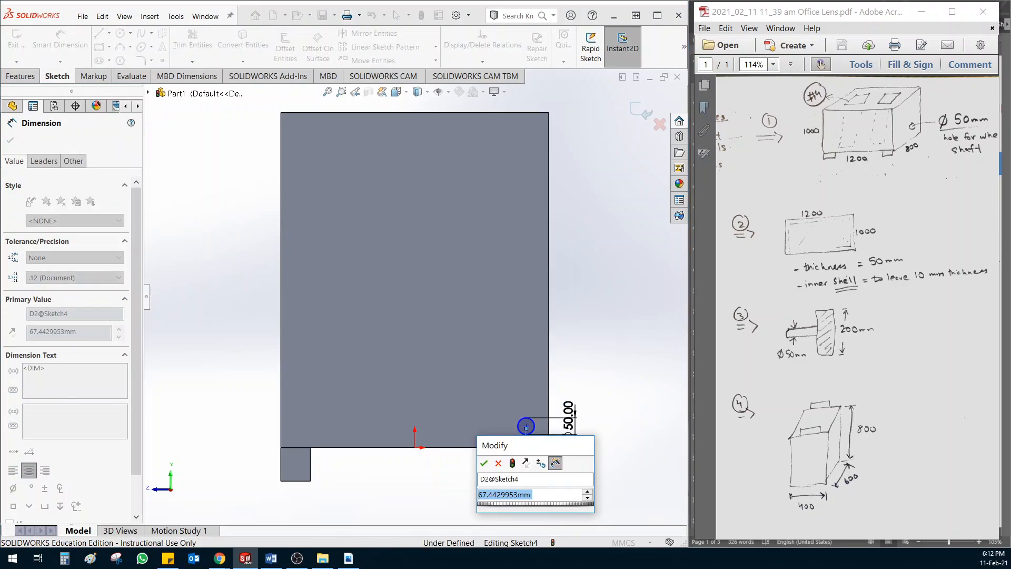
{"action": "type", "text": "50"}
{"action": "key", "text": "Return"}
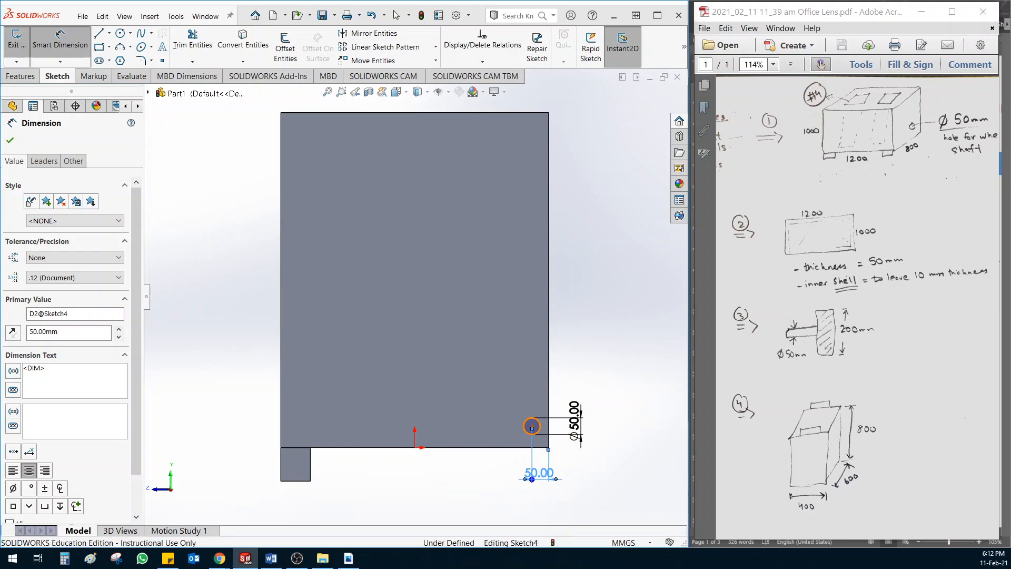
{"action": "left_click", "coordinate": [532, 427]}
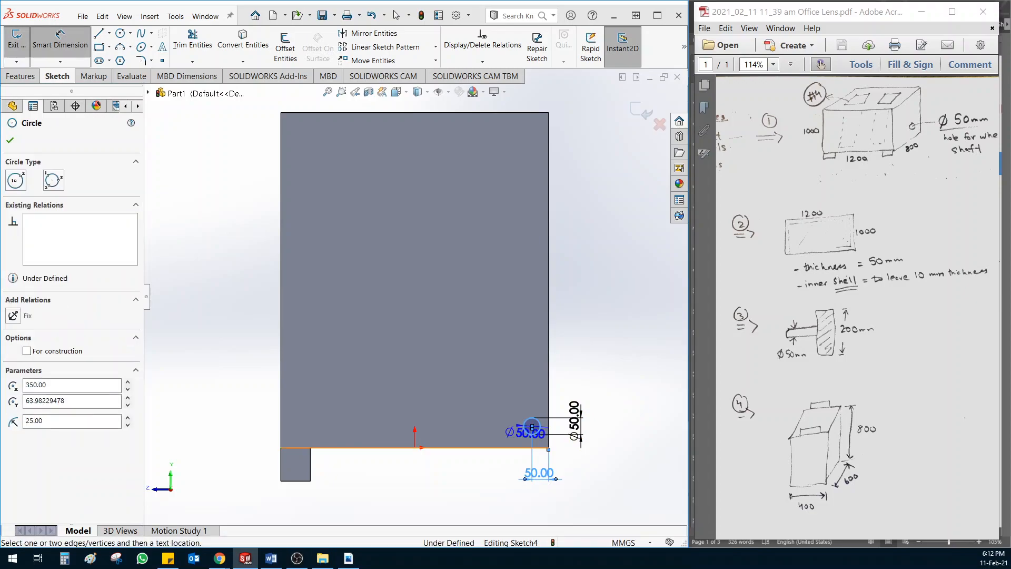
{"action": "left_click", "coordinate": [500, 448]}
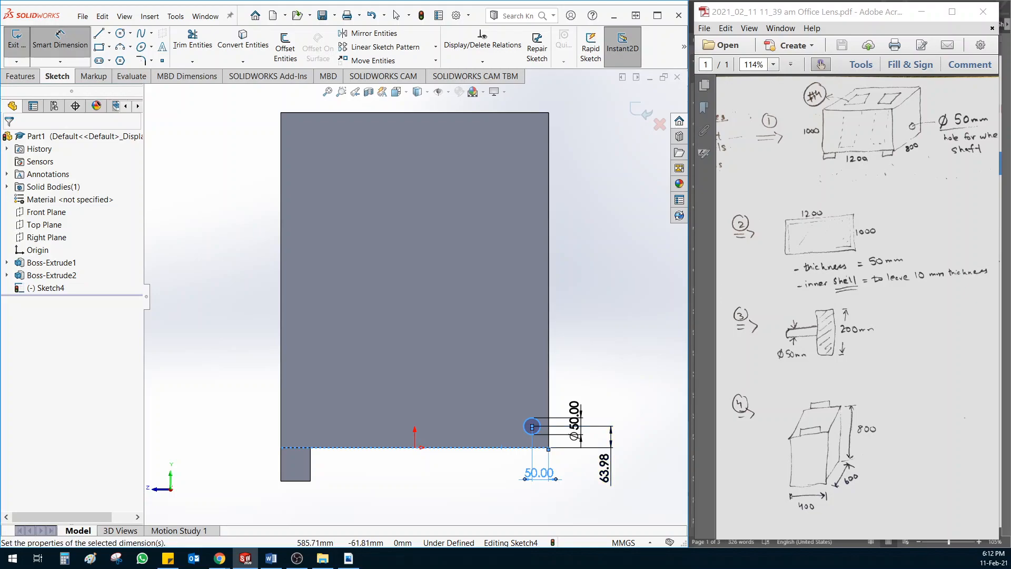
{"action": "left_click", "coordinate": [604, 467]}
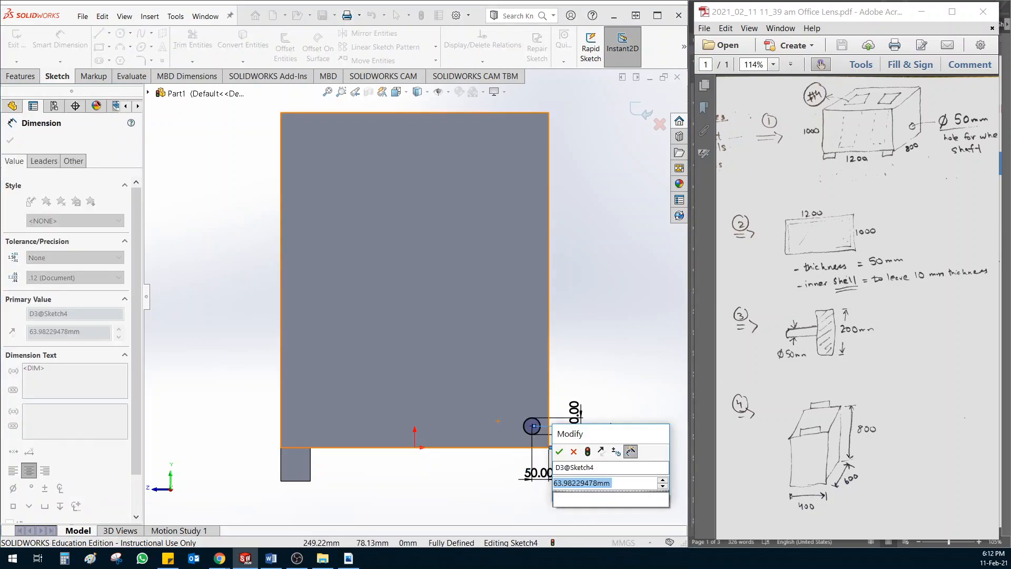
{"action": "type", "text": "50"}
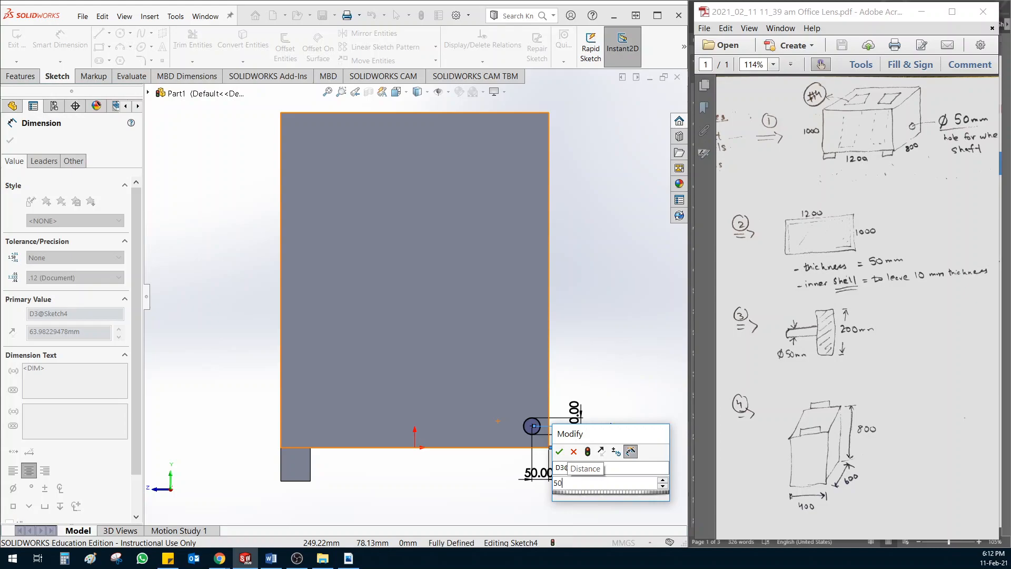
{"action": "key", "text": "Escape"}
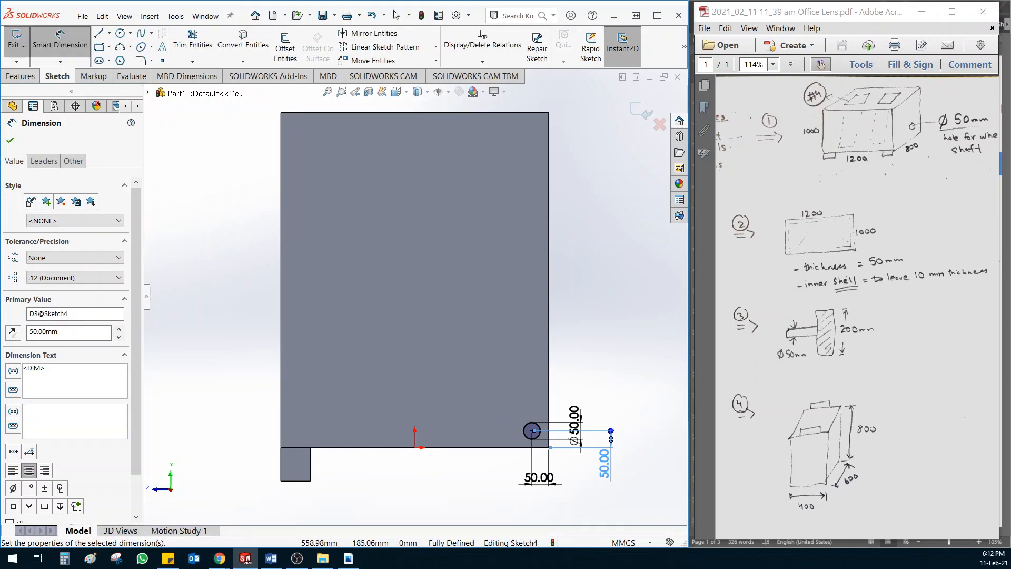
Cut the 50 mm circle on the box's side face as a blind extruded cut with a depth of 50 mm
{"action": "key", "text": "ctrl+7"}
{"action": "key", "text": "z"}
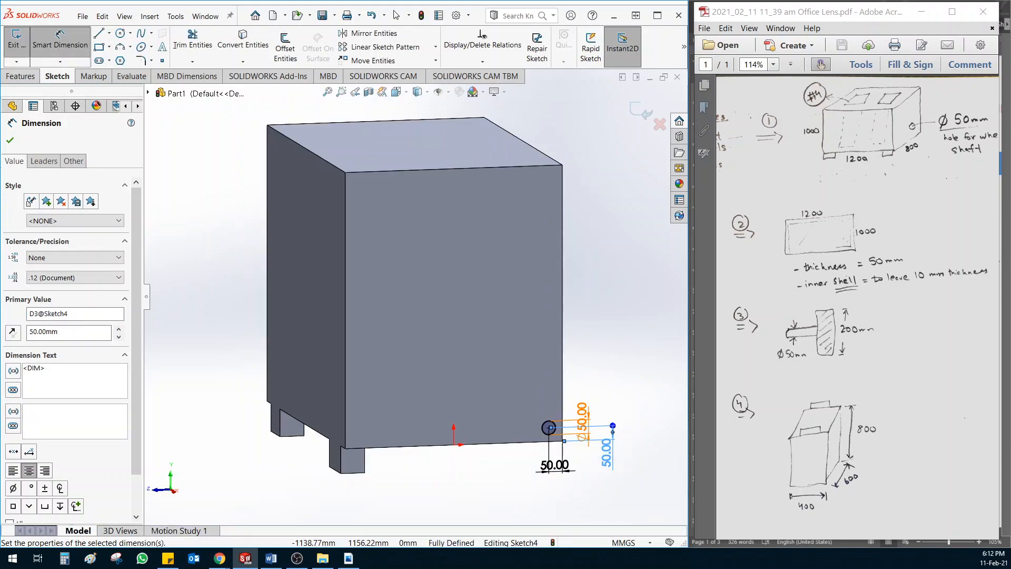
{"action": "left_click", "coordinate": [20, 75]}
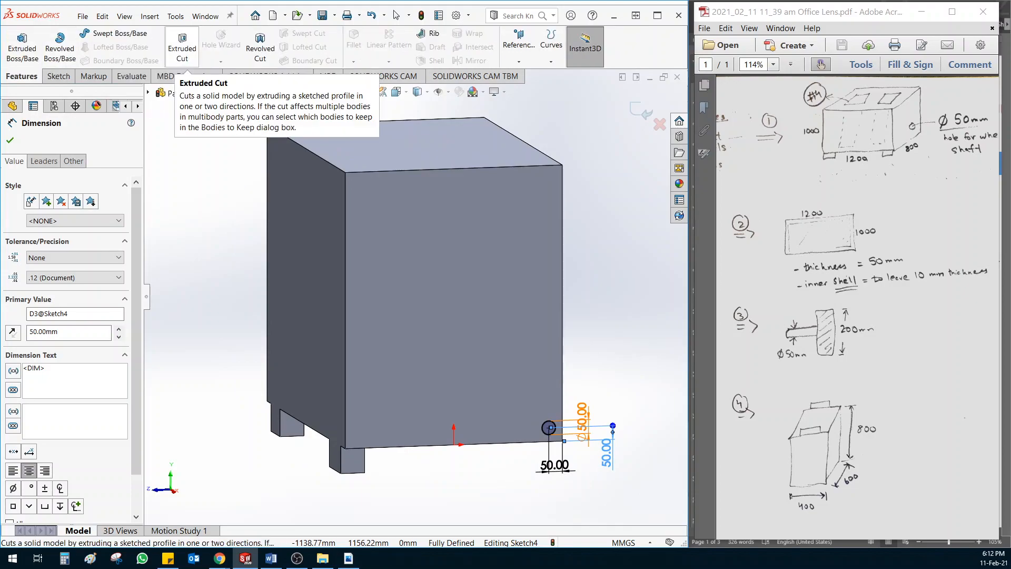
{"action": "left_click", "coordinate": [182, 50]}
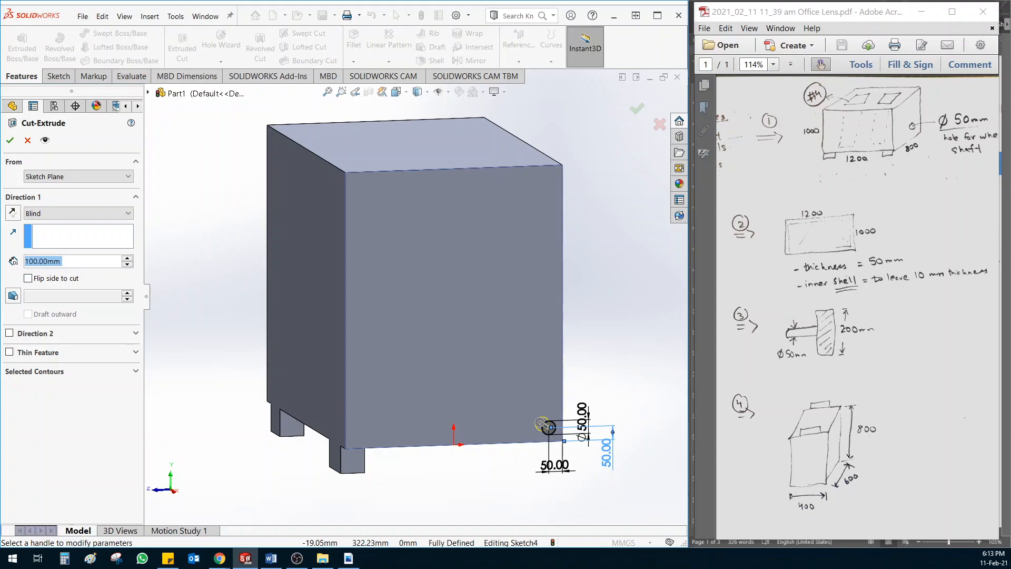
{"action": "left_click", "coordinate": [29, 261]}
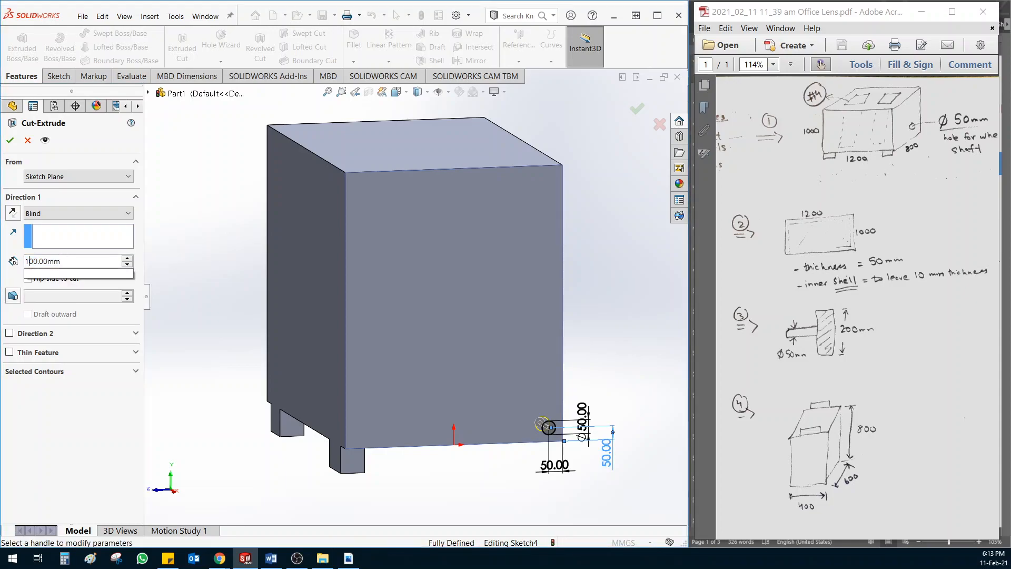
{"action": "type", "text": "0"}
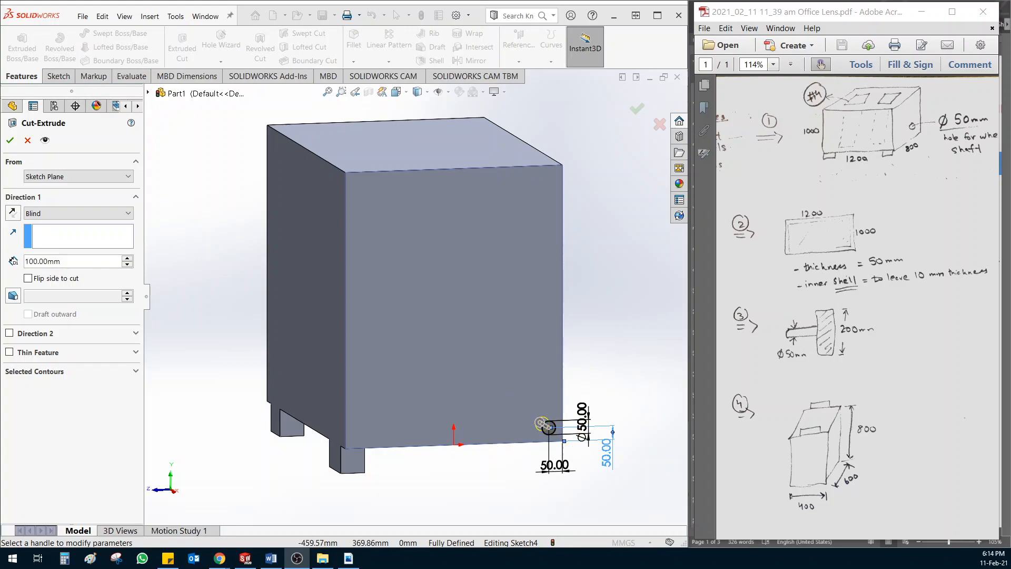
{"action": "left_click", "coordinate": [30, 261]}
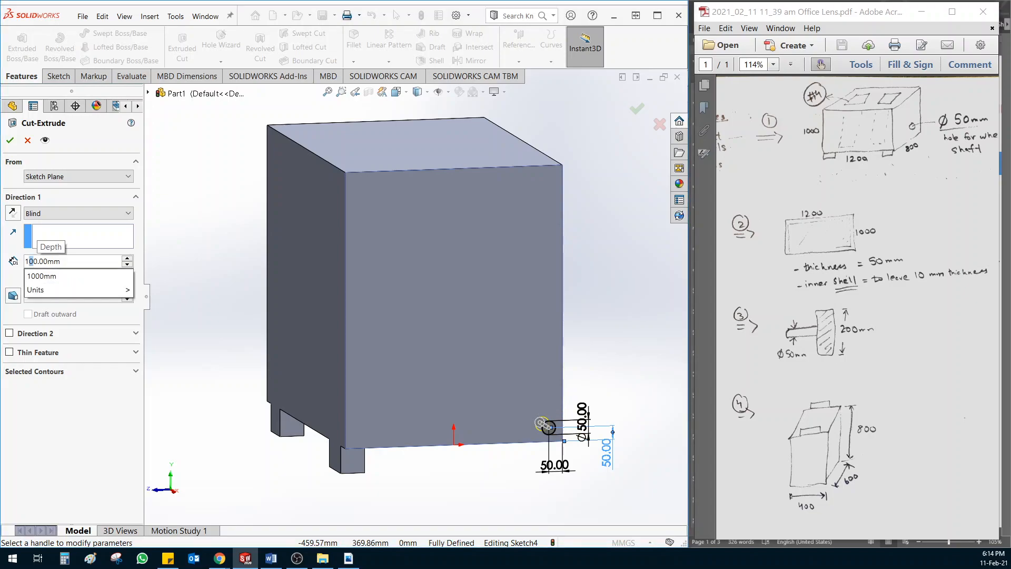
{"action": "type", "text": "5"}
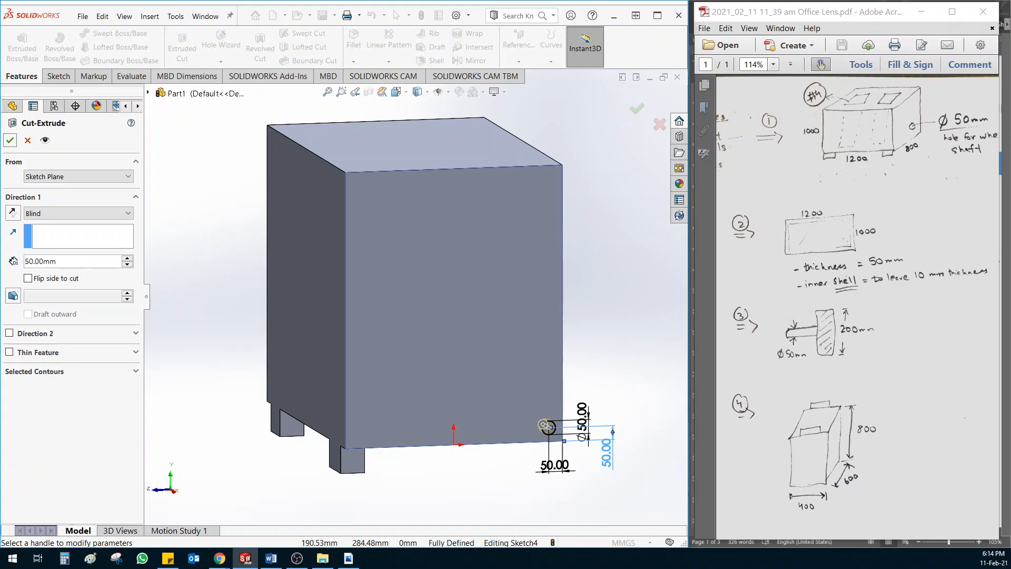
{"action": "left_click", "coordinate": [10, 140]}
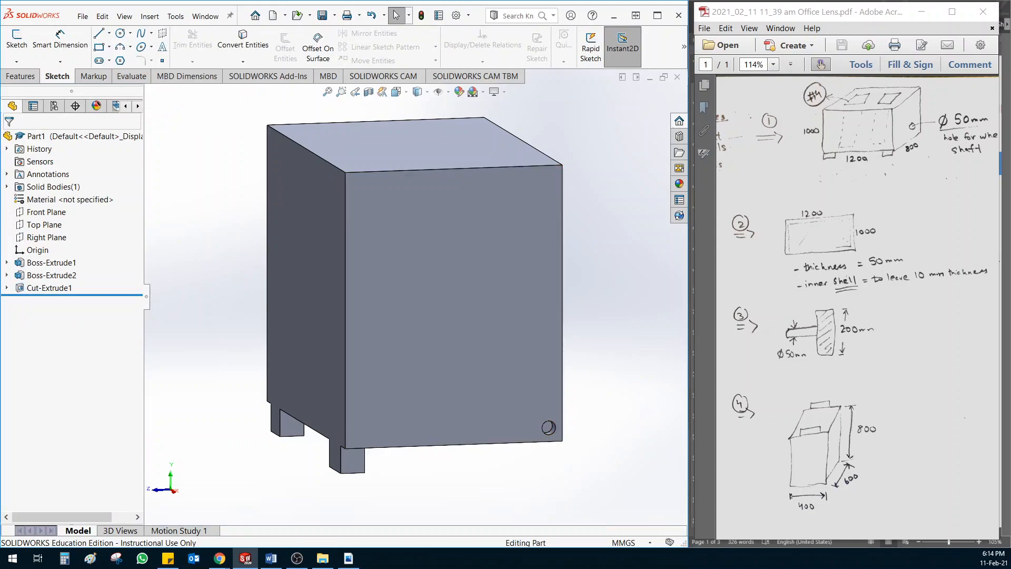
Mirror the shaft-hole cut about the Right Plane onto the opposite side face of the box
{"action": "middle_click_drag", "start_coordinate": [547, 427], "coordinate": [642, 363]}
{"action": "middle_click_drag", "start_coordinate": [400, 253], "coordinate": [347, 337]}
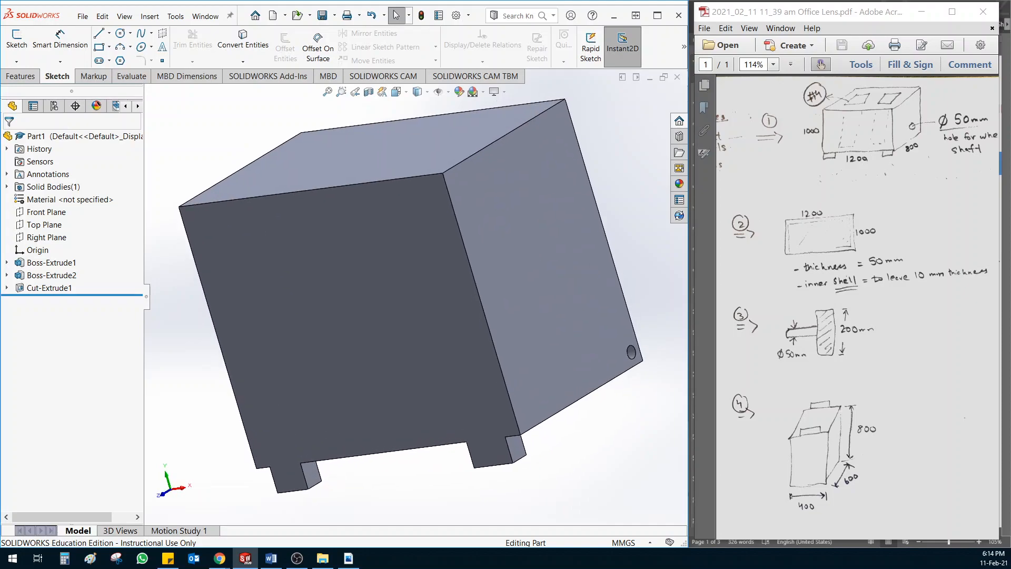
{"action": "left_click", "coordinate": [20, 76]}
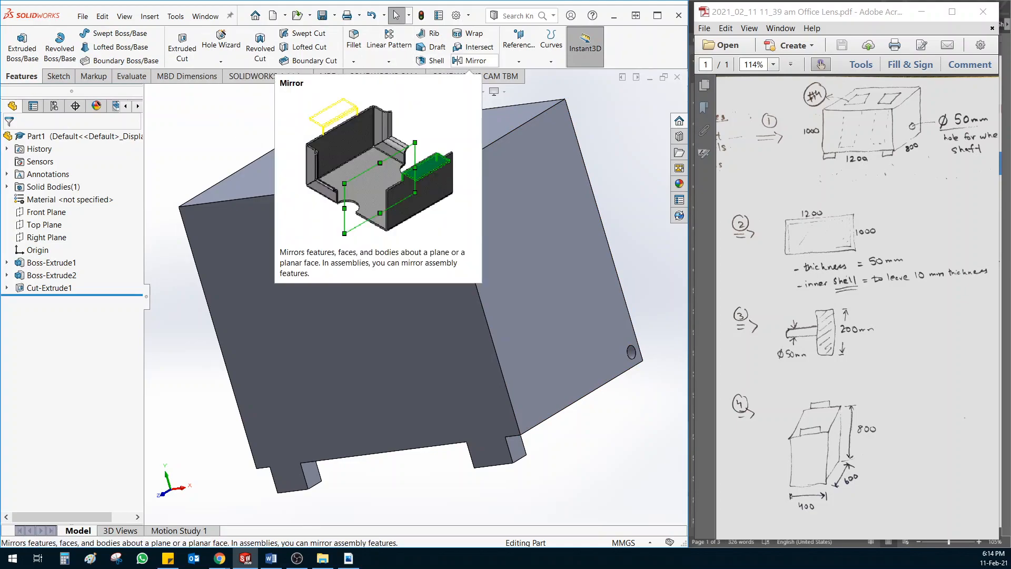
{"action": "left_click", "coordinate": [470, 60]}
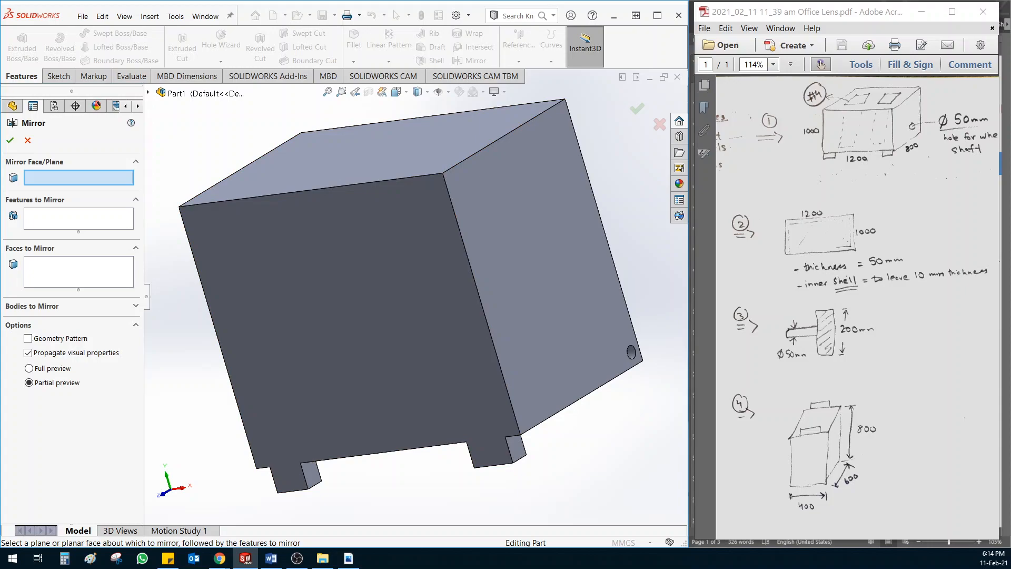
{"action": "left_click", "coordinate": [148, 93]}
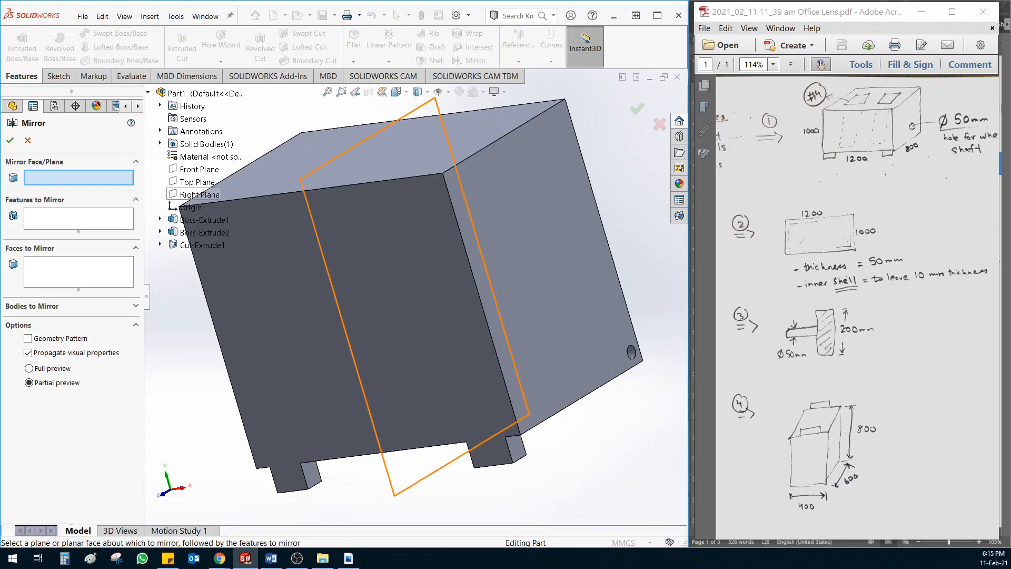
{"action": "left_click", "coordinate": [200, 195]}
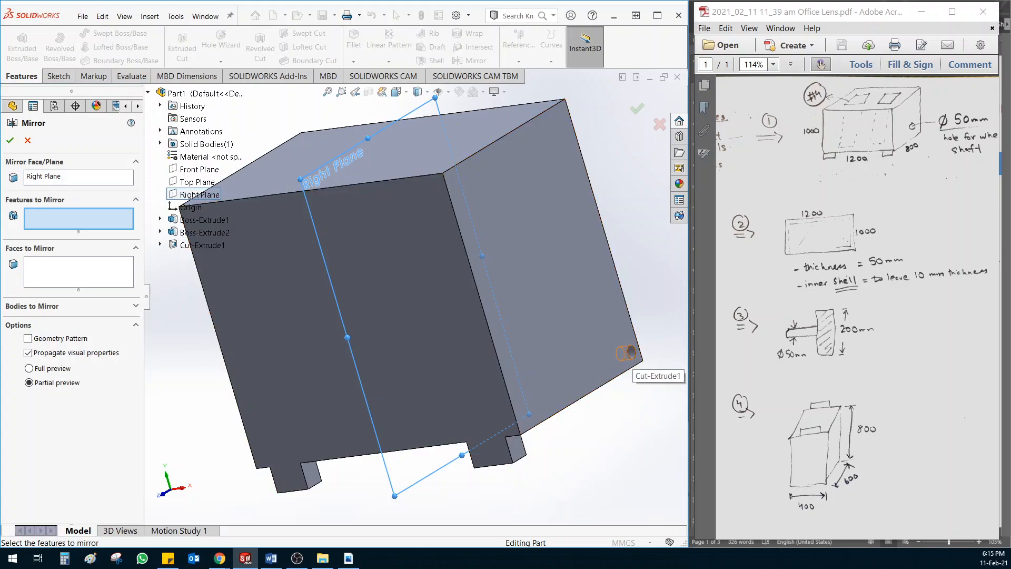
{"action": "left_click", "coordinate": [630, 351]}
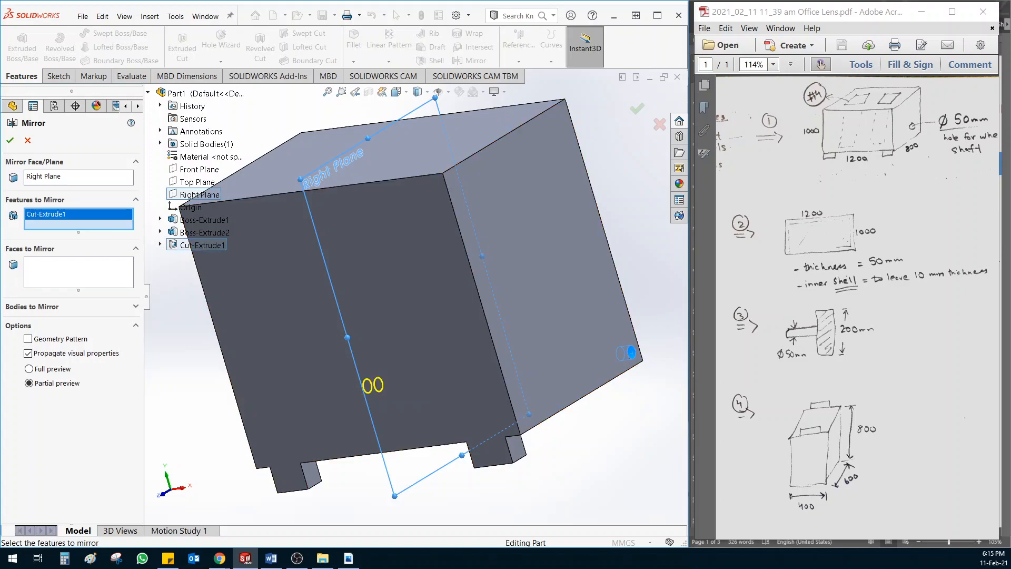
{"action": "middle_click_drag", "start_coordinate": [316, 337], "coordinate": [413, 315]}
{"action": "key", "text": "ctrl"}
{"action": "key", "text": "ctrl"}
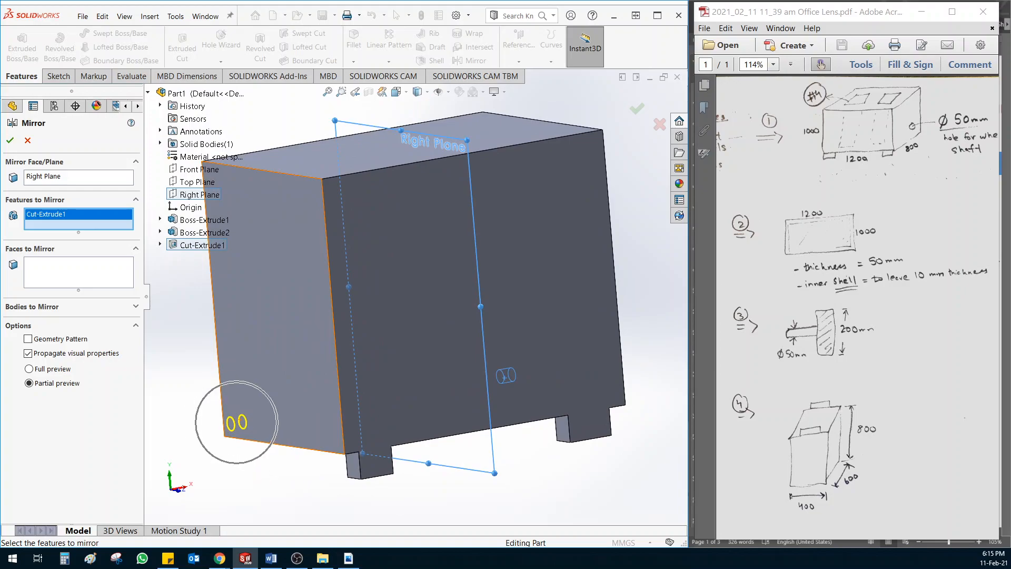
{"action": "key", "text": "Return"}
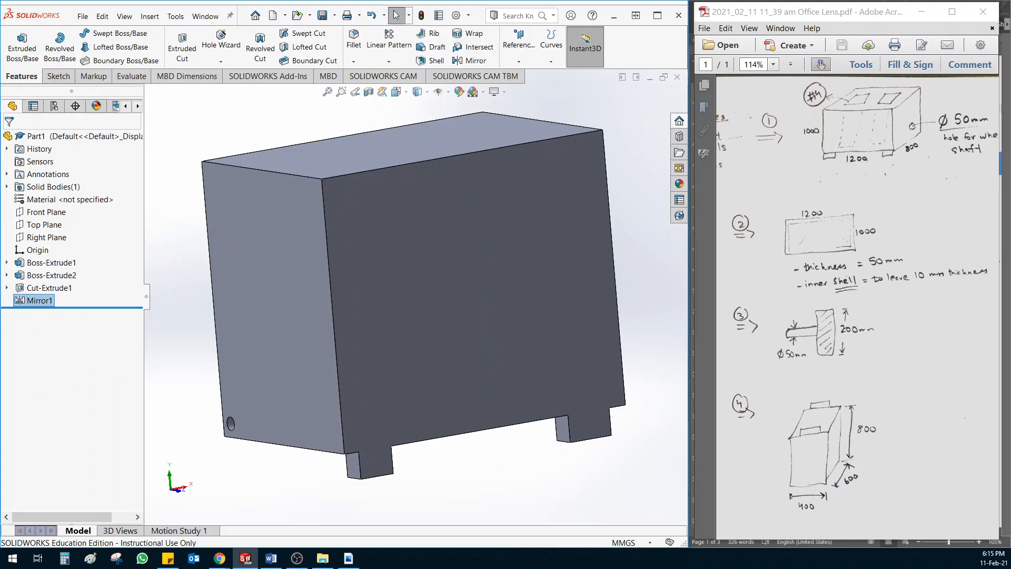
Examine the box from both ends to check the shaft hole on each side face
{"action": "scroll", "coordinate": [413, 300], "scroll_direction": "up", "scroll_amount": 2}
{"action": "scroll", "coordinate": [199, 467], "scroll_direction": "down", "scroll_amount": 1}
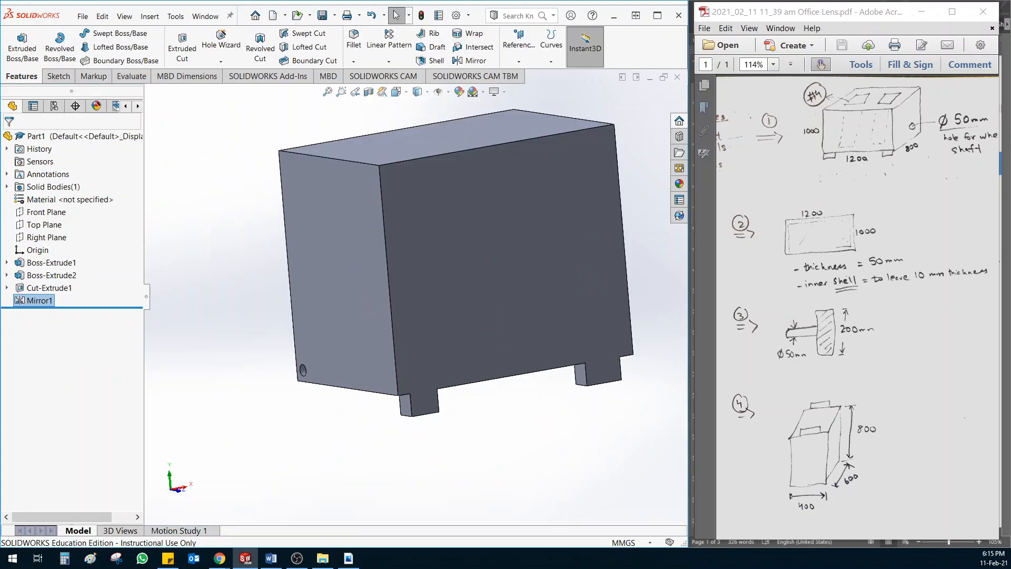
{"action": "scroll", "coordinate": [400, 299], "scroll_direction": "up", "scroll_amount": 2}
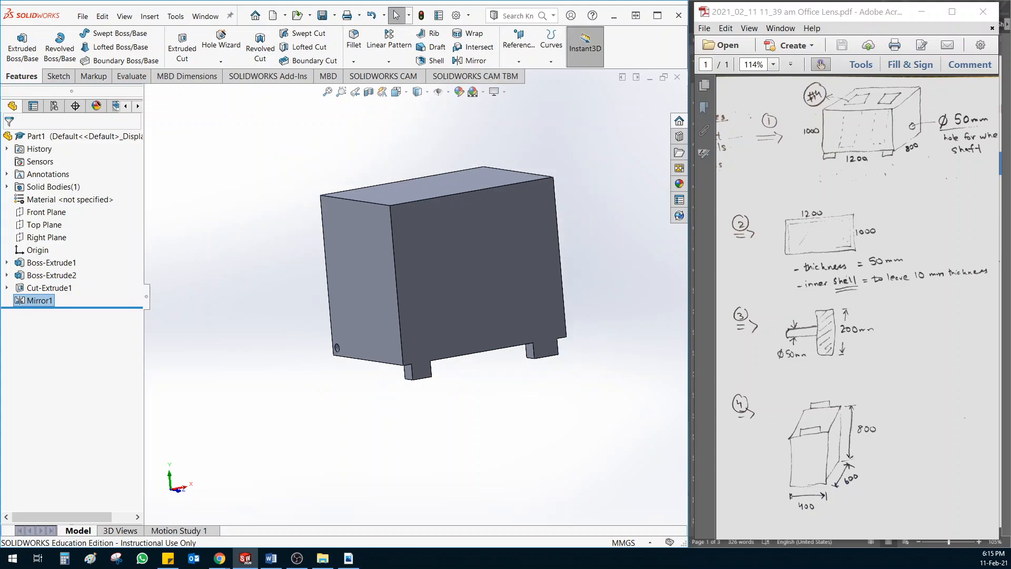
{"action": "middle_click_drag", "start_coordinate": [421, 295], "coordinate": [334, 310]}
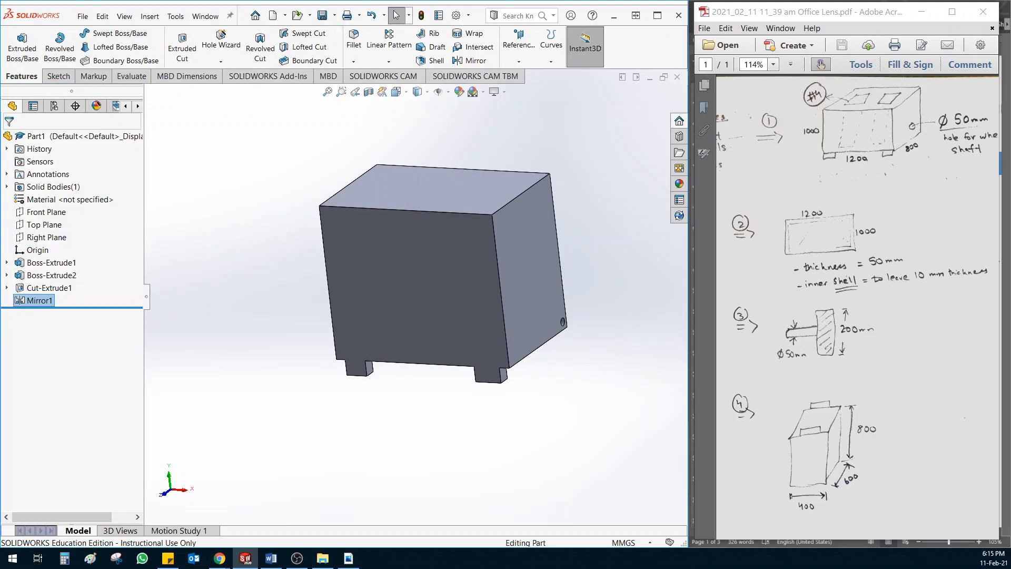
{"action": "key", "text": "ctrl"}
{"action": "key", "text": "ctrl"}
{"action": "key", "text": "ctrl"}
{"action": "key", "text": "ctrl"}
{"action": "key", "text": "ctrl"}
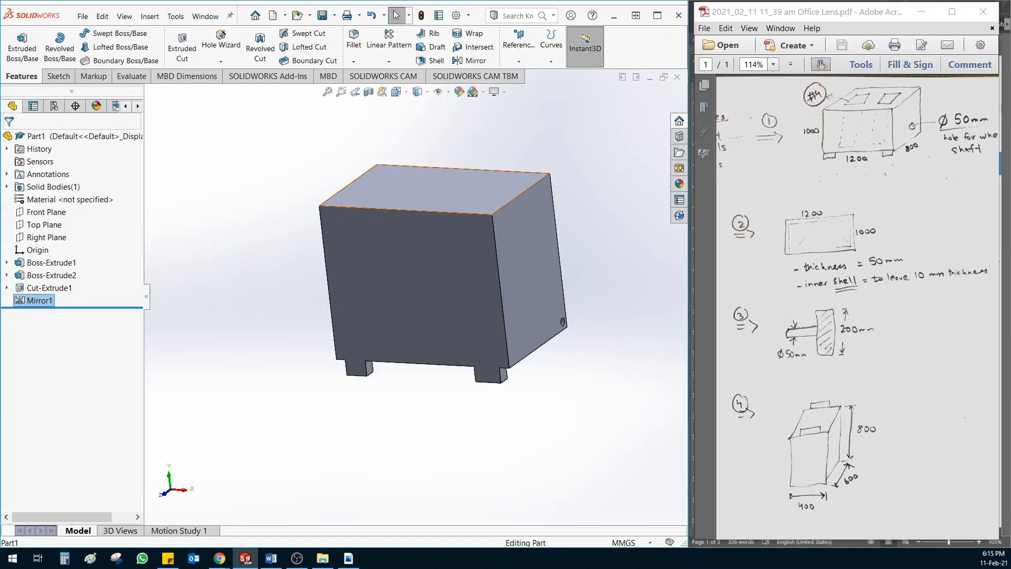
Sketch a center rectangle about 281 × 420 mm on the box's top face, left of the origin and centered level with it
{"action": "left_click", "coordinate": [440, 184]}
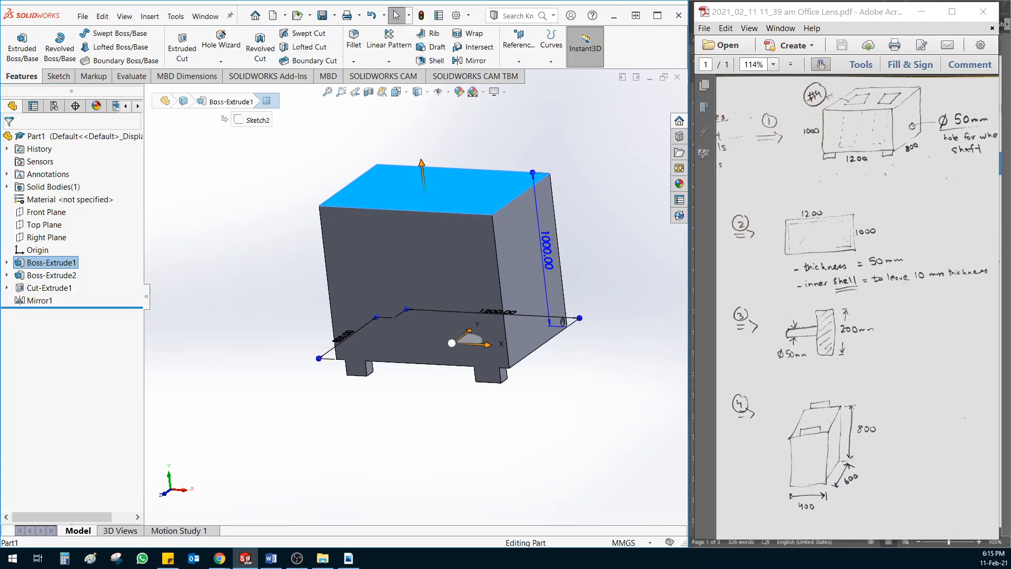
{"action": "right_click", "coordinate": [379, 193]}
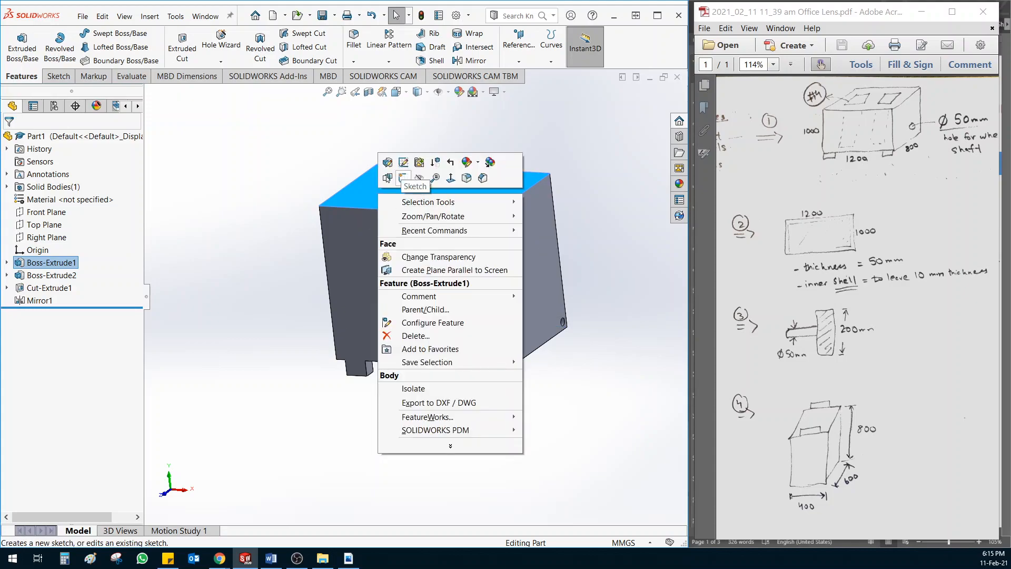
{"action": "left_click", "coordinate": [403, 178]}
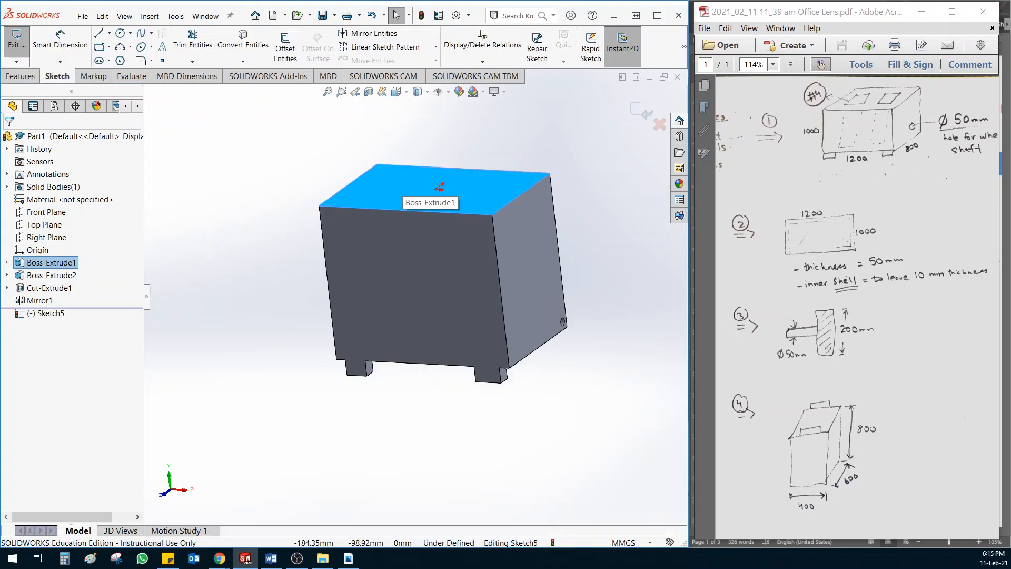
{"action": "key", "text": "space"}
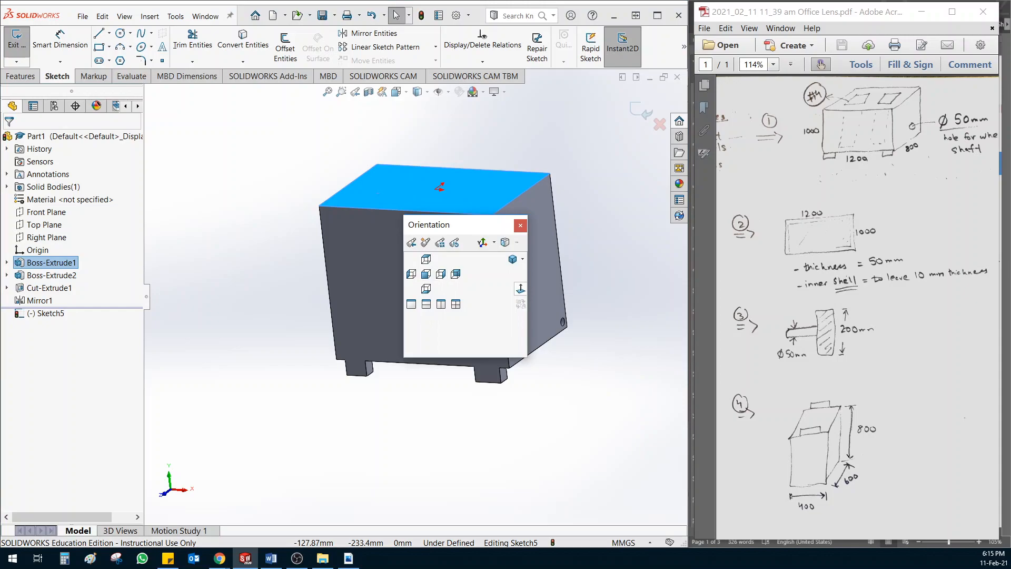
{"action": "left_click", "coordinate": [520, 288]}
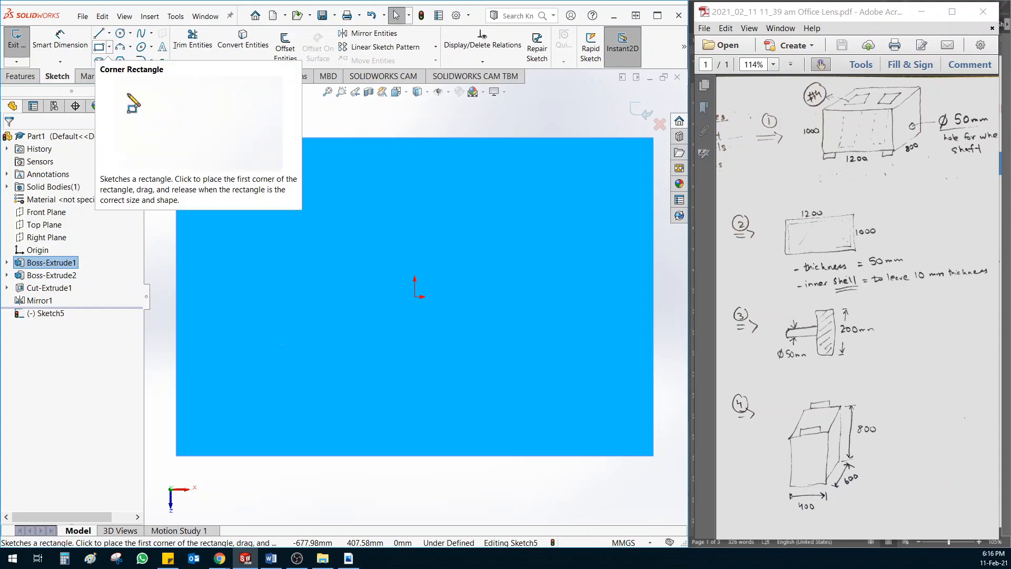
{"action": "left_click", "coordinate": [109, 47]}
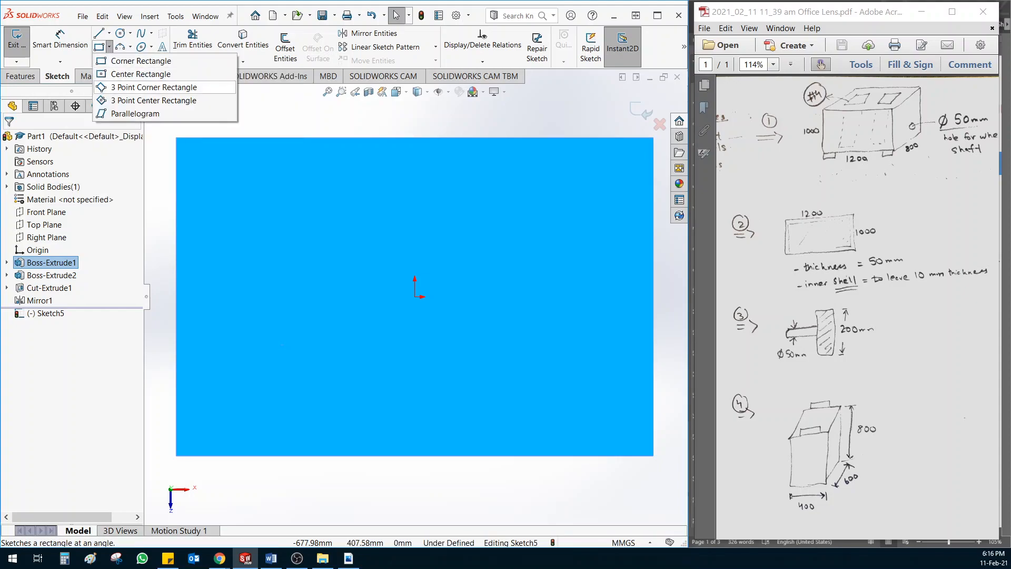
{"action": "left_click", "coordinate": [140, 74]}
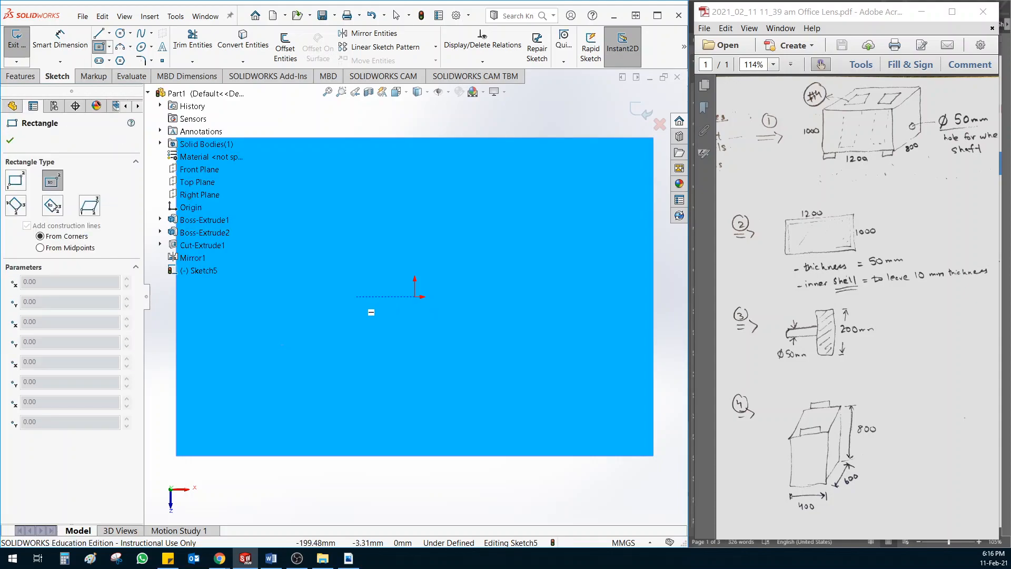
{"action": "left_click", "coordinate": [305, 304]}
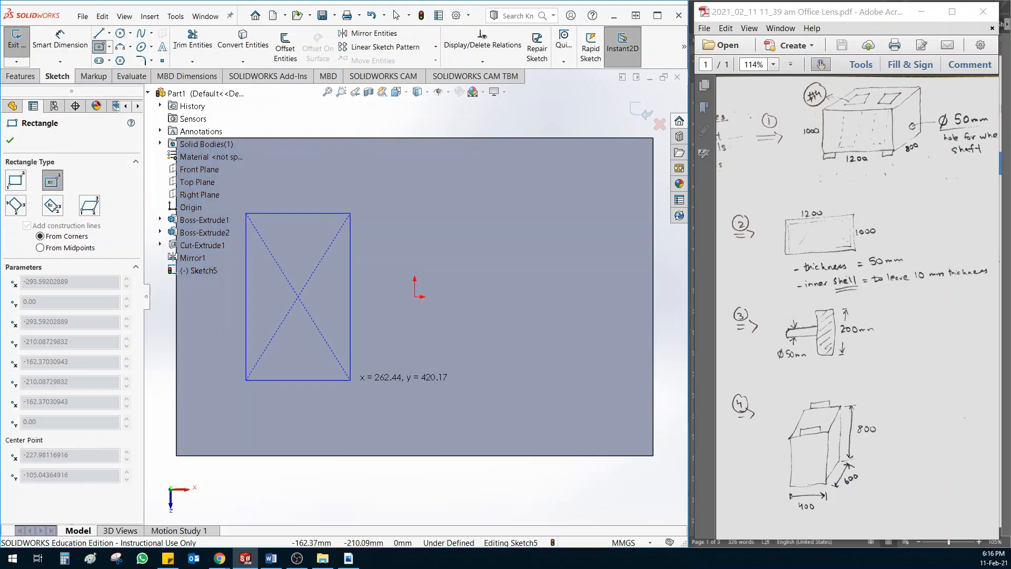
{"action": "left_click", "coordinate": [354, 379]}
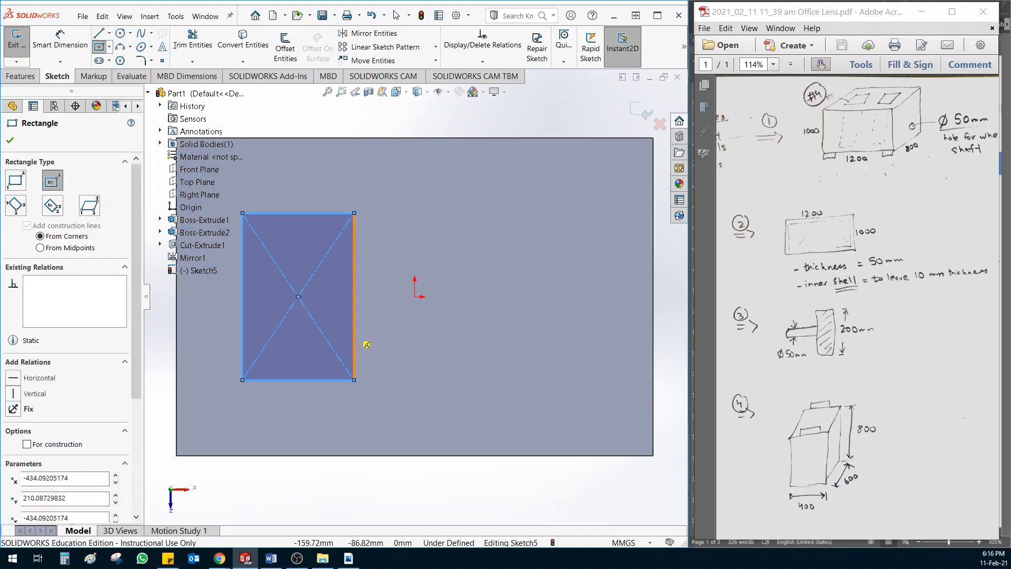
{"action": "key", "text": "z"}
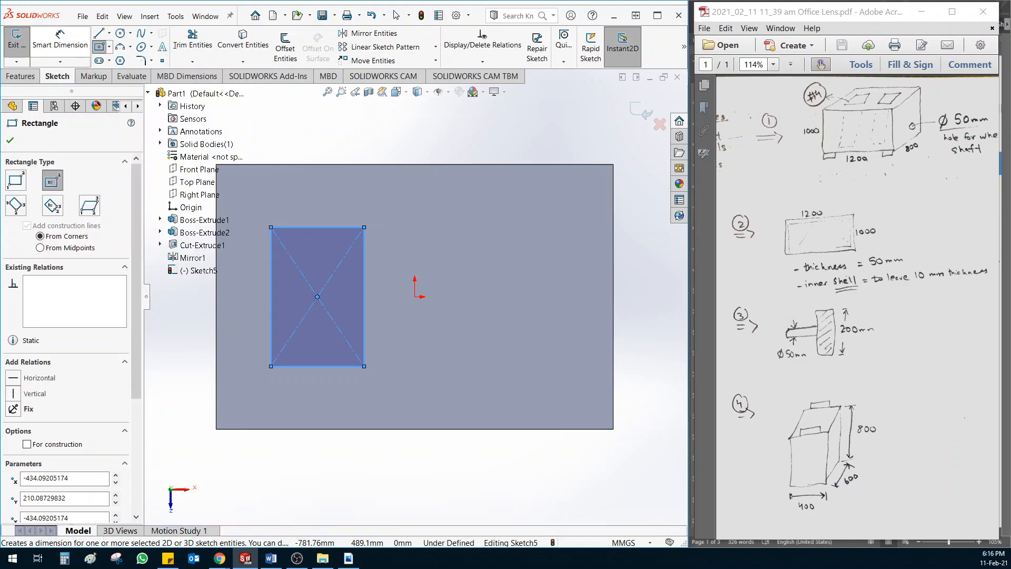
{"action": "left_click", "coordinate": [321, 239]}
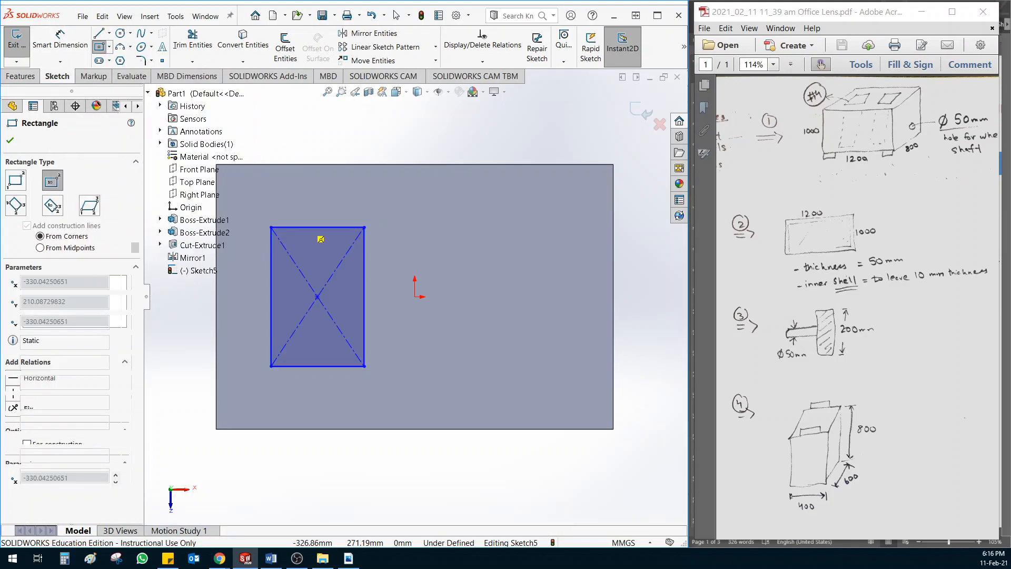
Dimension the upper edge of the rectangle on the box's top face and set its width to 400 mm
{"action": "left_click", "coordinate": [60, 38]}
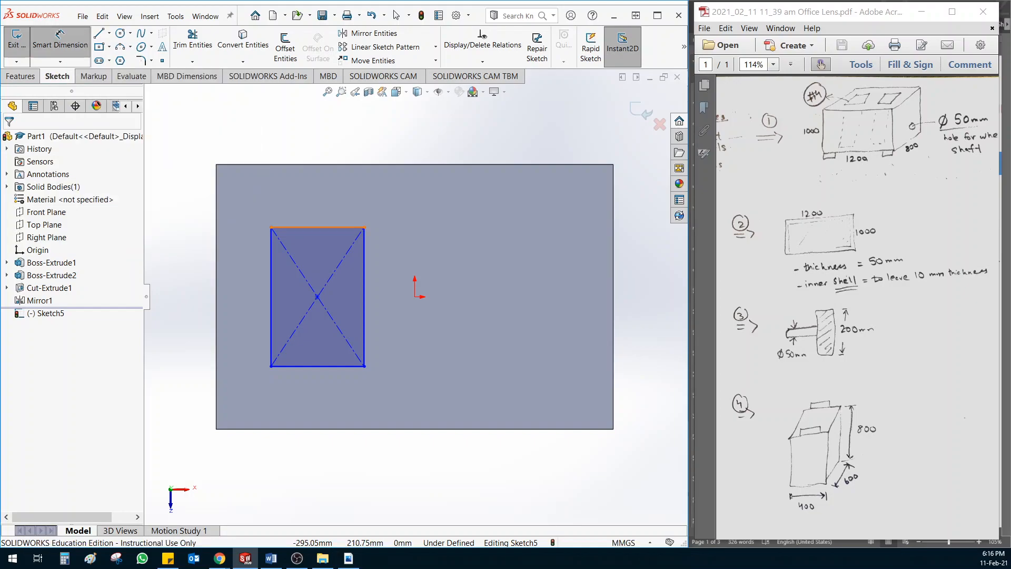
{"action": "left_click", "coordinate": [317, 227]}
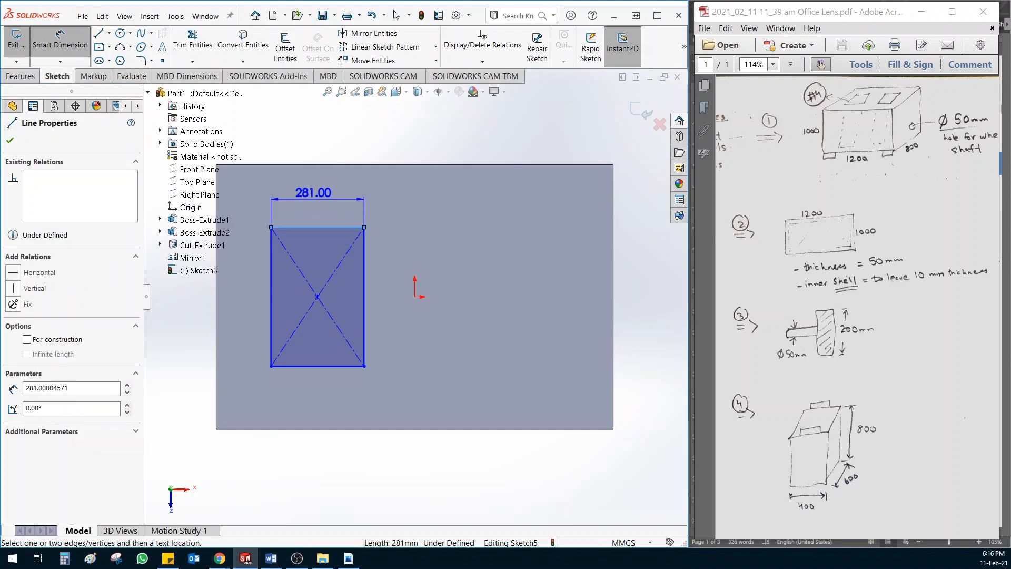
{"action": "left_click", "coordinate": [313, 194]}
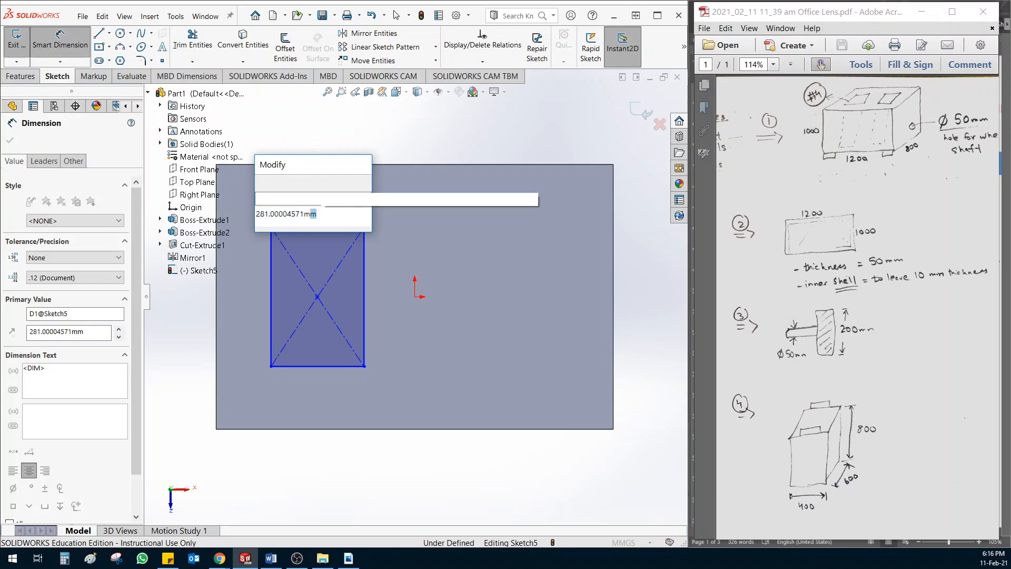
{"action": "type", "text": "4"}
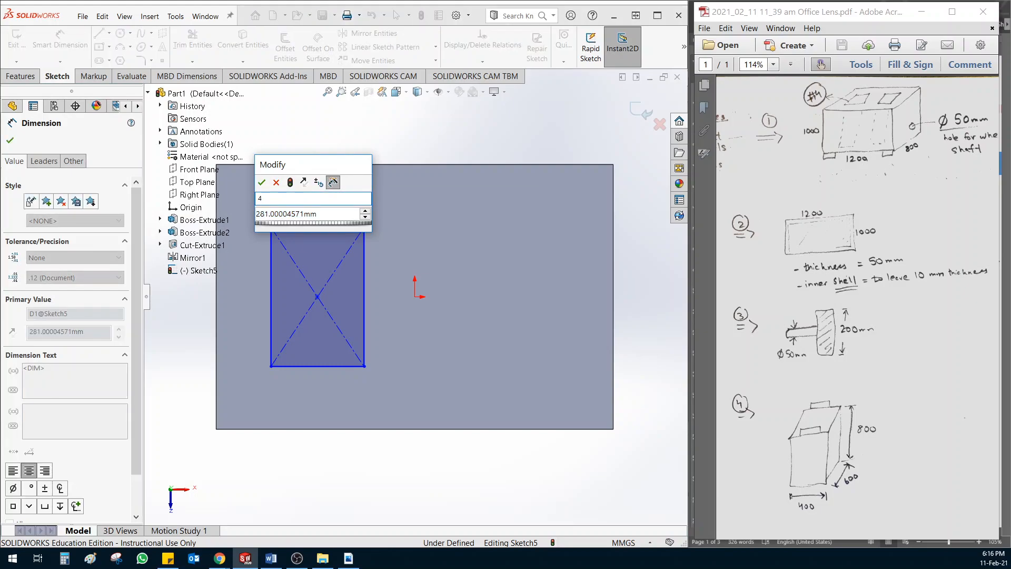
{"action": "key", "text": "Return"}
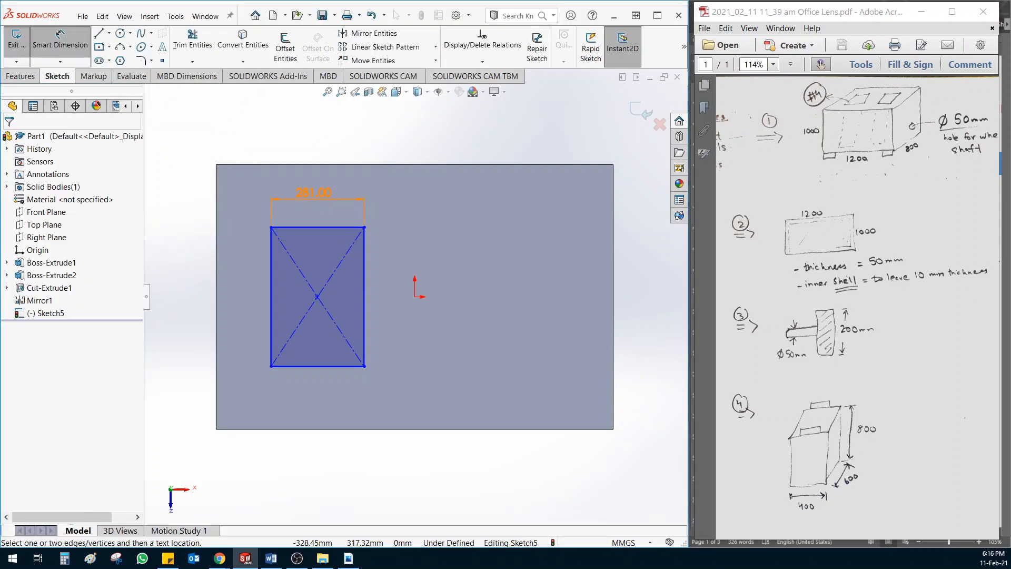
{"action": "double_click", "coordinate": [313, 192]}
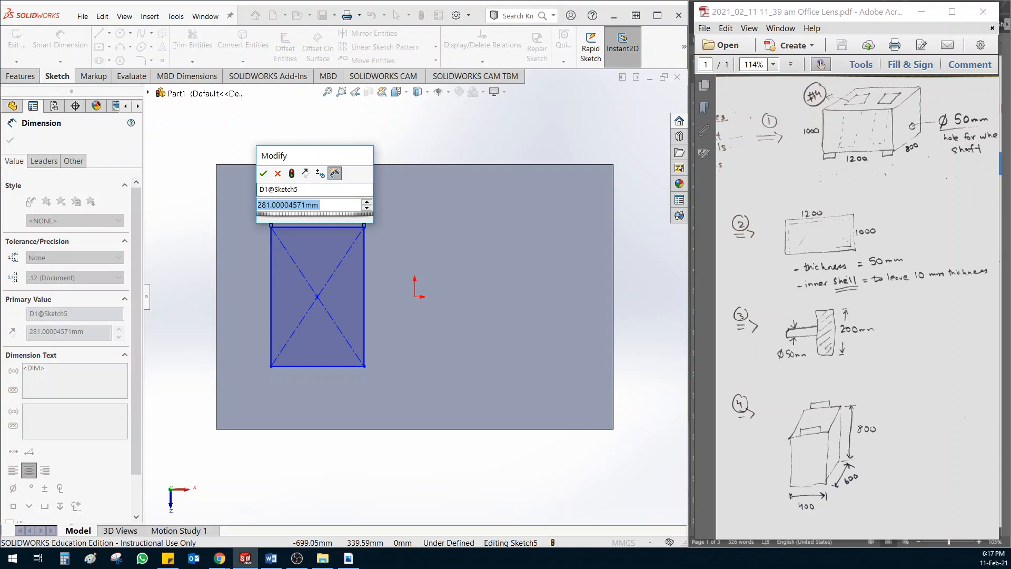
{"action": "type", "text": "400"}
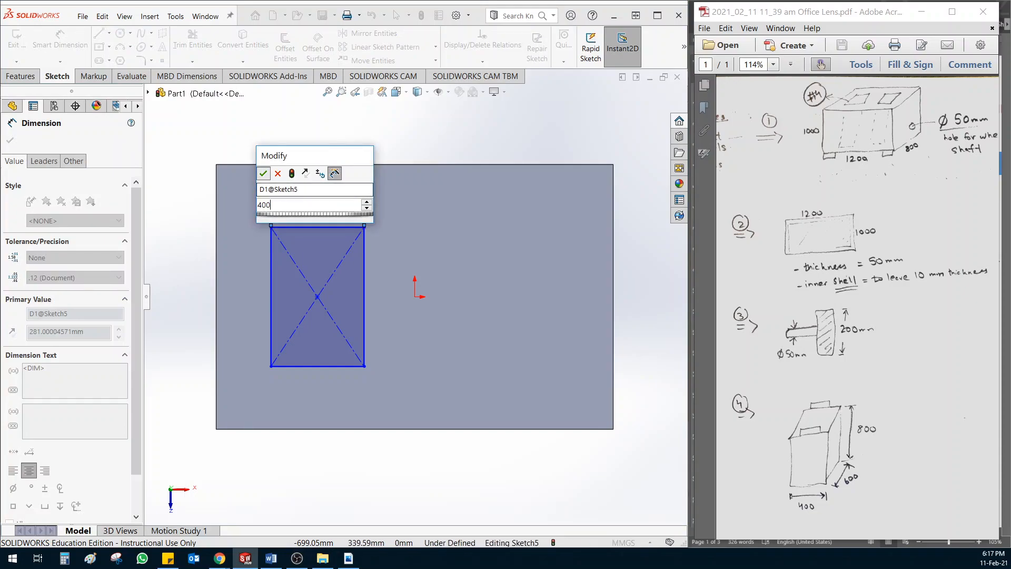
{"action": "key", "text": "Escape"}
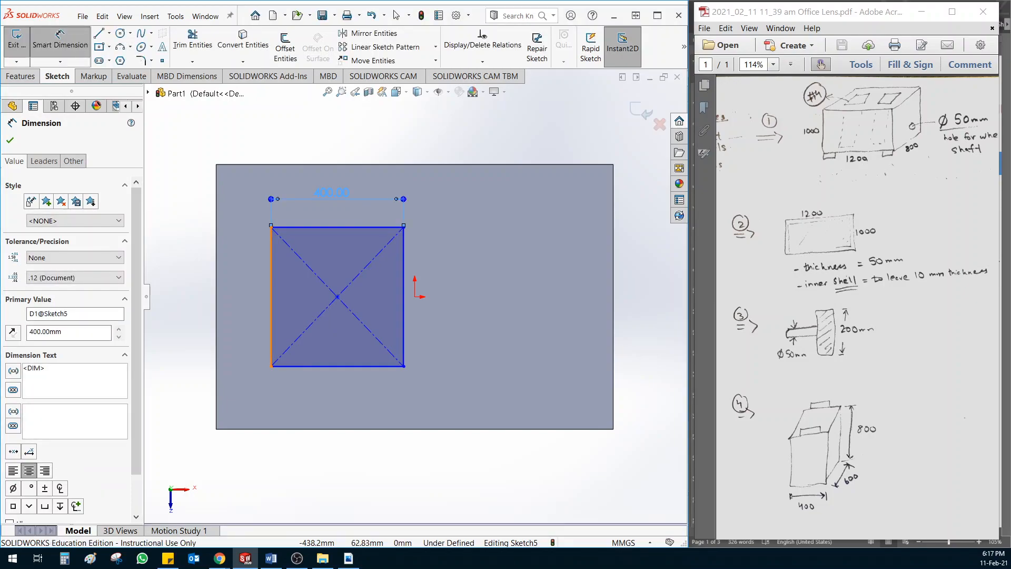
Dimension the rectangle's left edge and set its length to 600 mm
{"action": "left_click", "coordinate": [270, 276]}
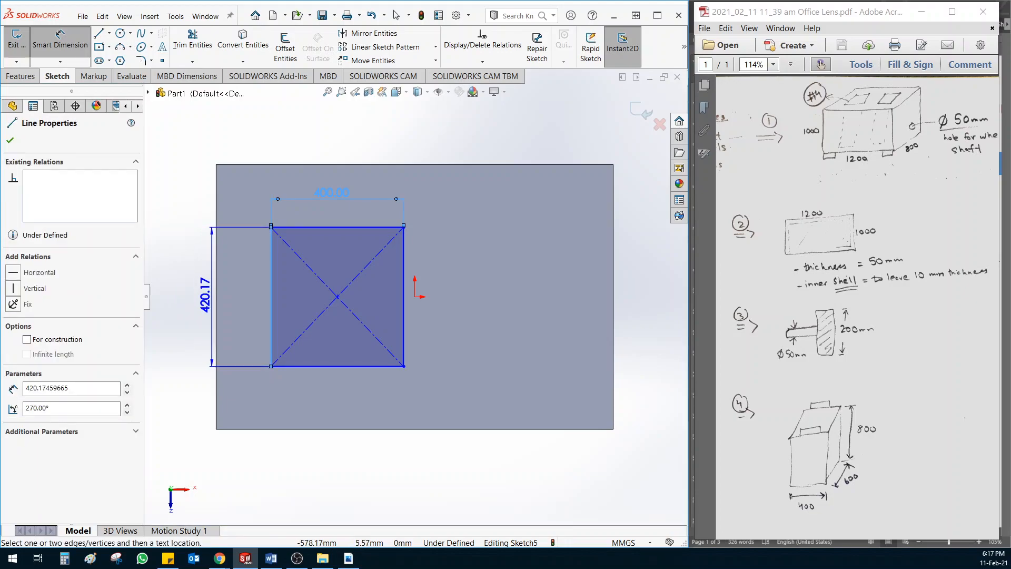
{"action": "left_click", "coordinate": [232, 295]}
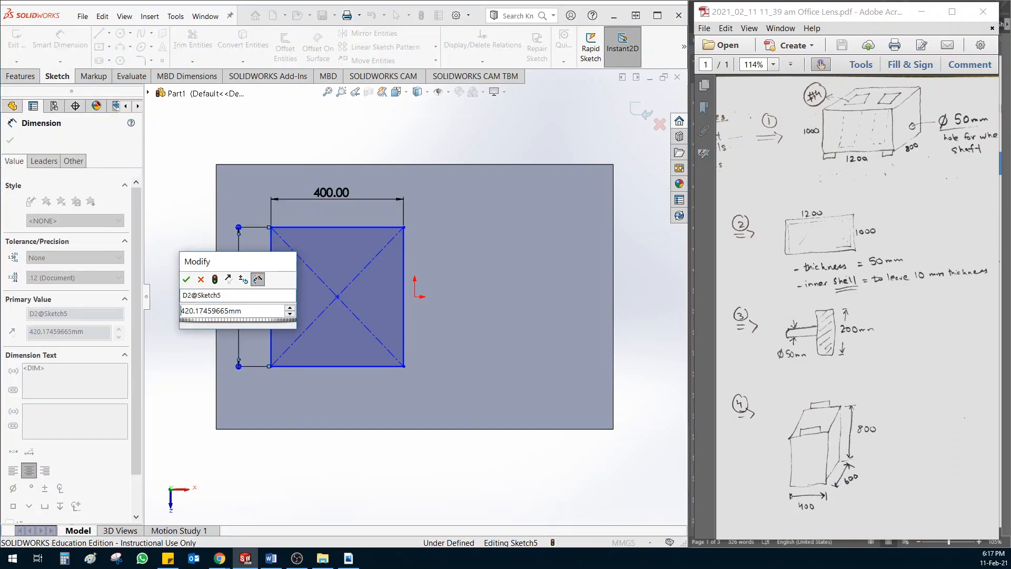
{"action": "type", "text": "600"}
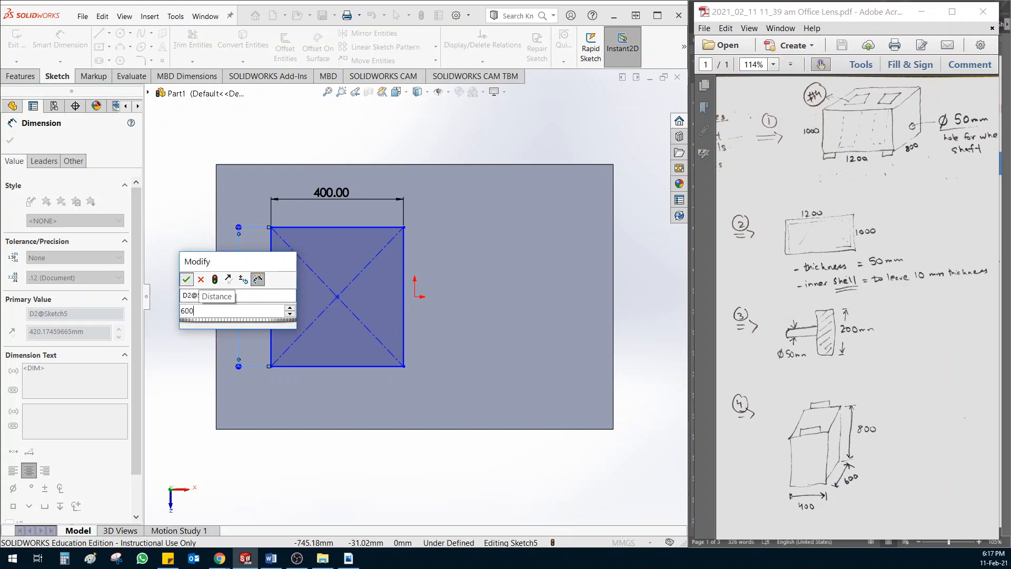
{"action": "key", "text": "Escape"}
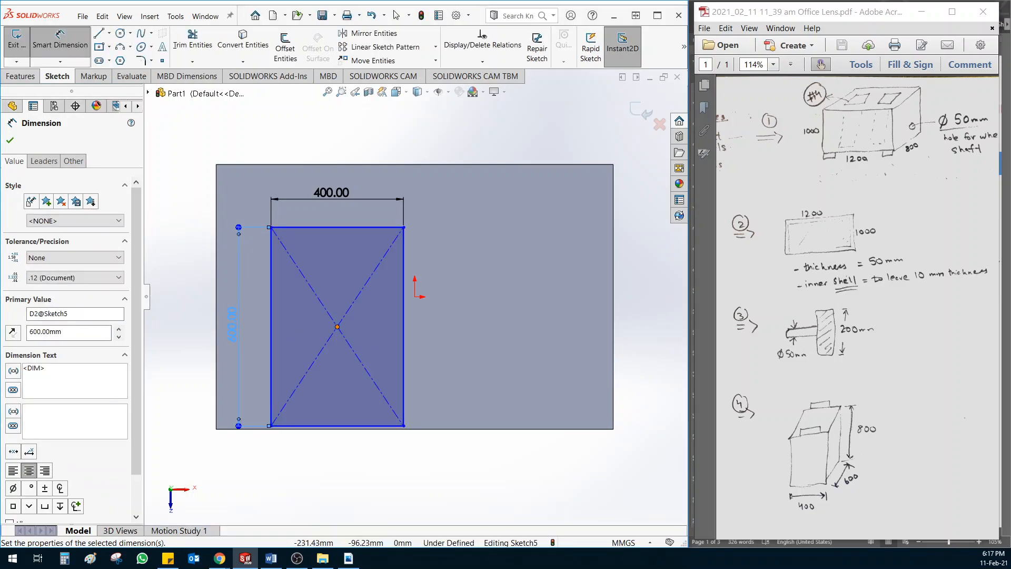
{"action": "key", "text": "Escape"}
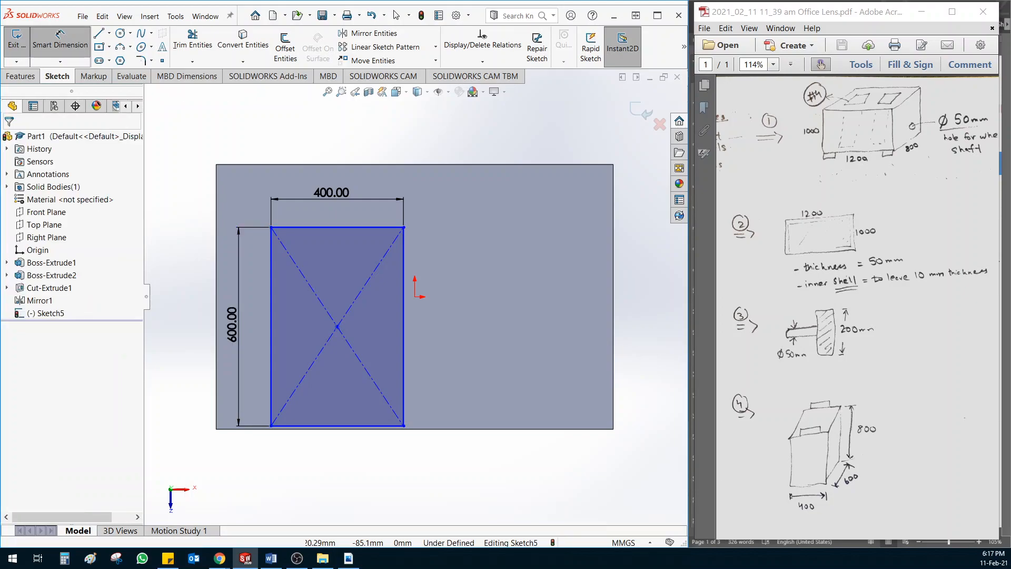
{"action": "key", "text": "Escape"}
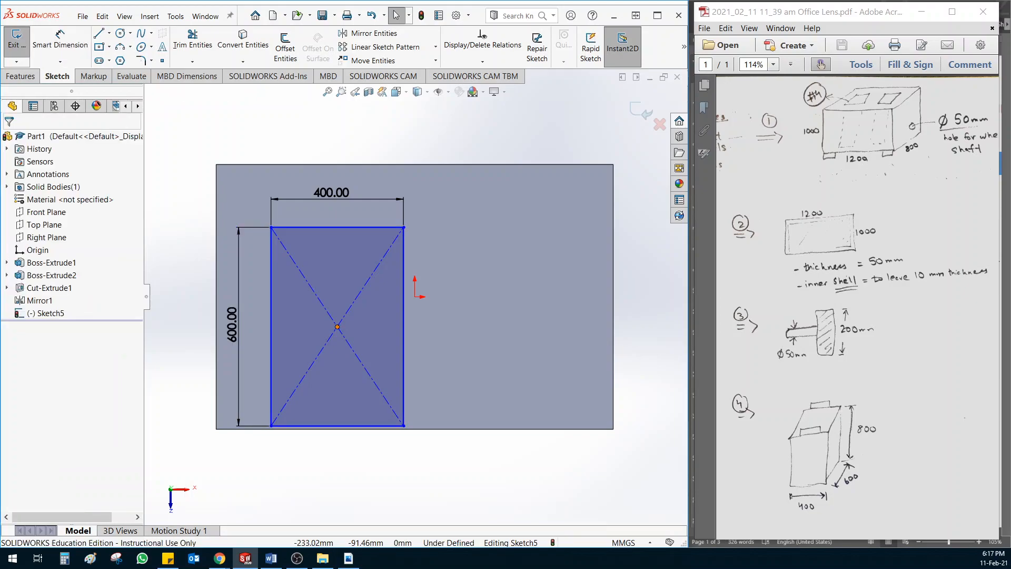
Add a horizontal relation between the rectangle's center point and the origin
{"action": "left_click", "coordinate": [337, 327]}
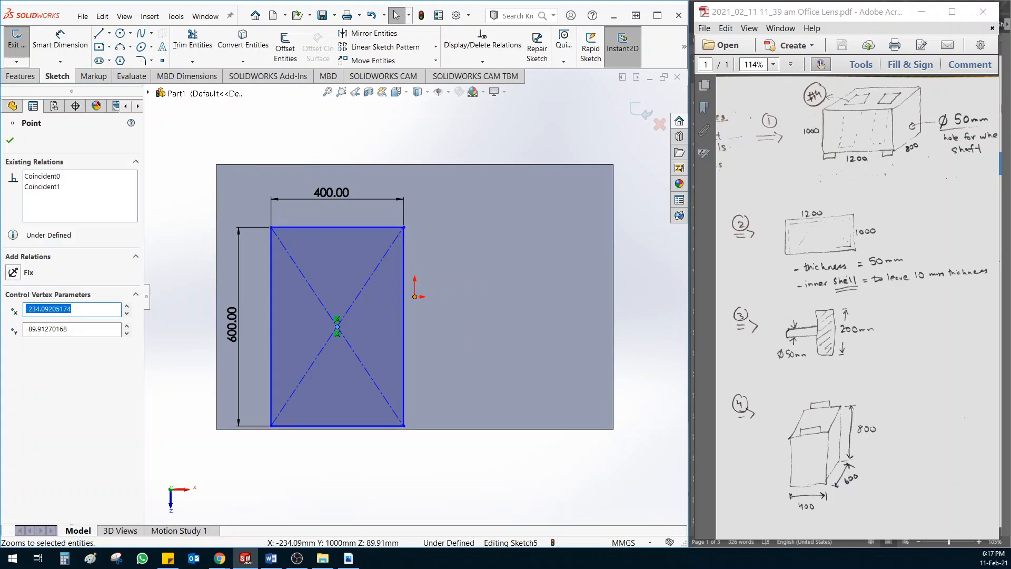
{"action": "key", "text": "Escape"}
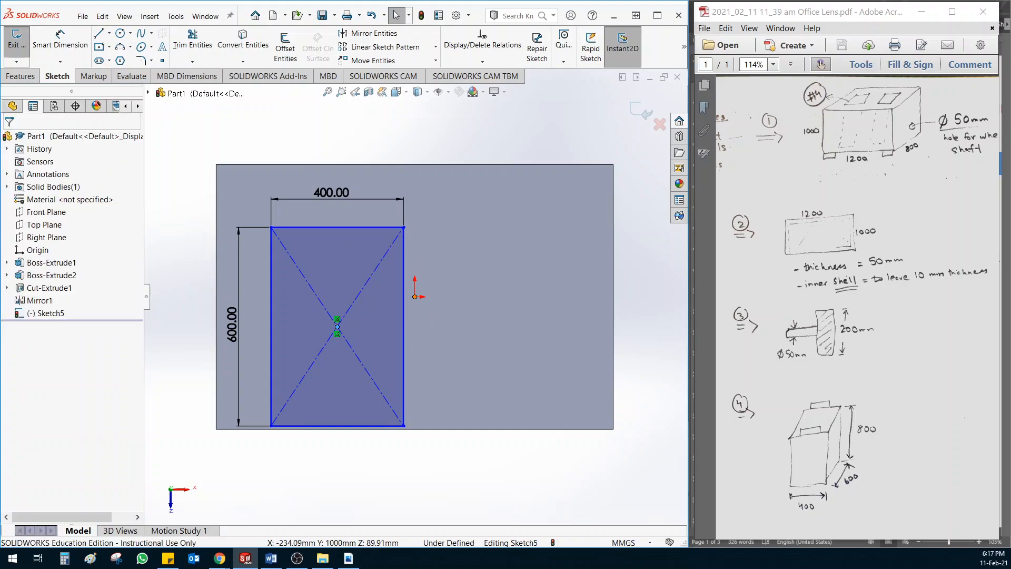
{"action": "left_click", "coordinate": [415, 296], "text": "ctrl"}
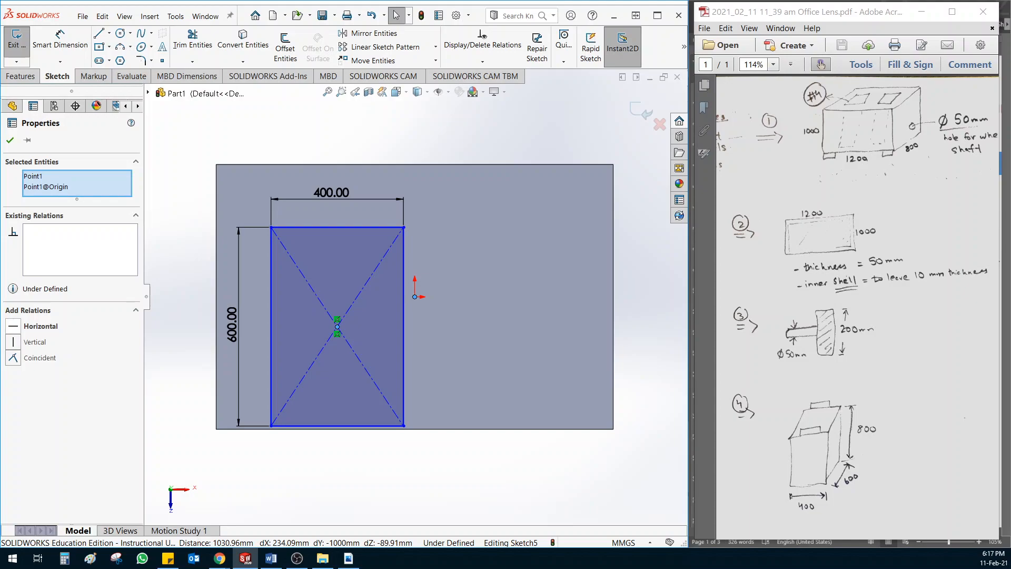
{"action": "left_click", "coordinate": [13, 326]}
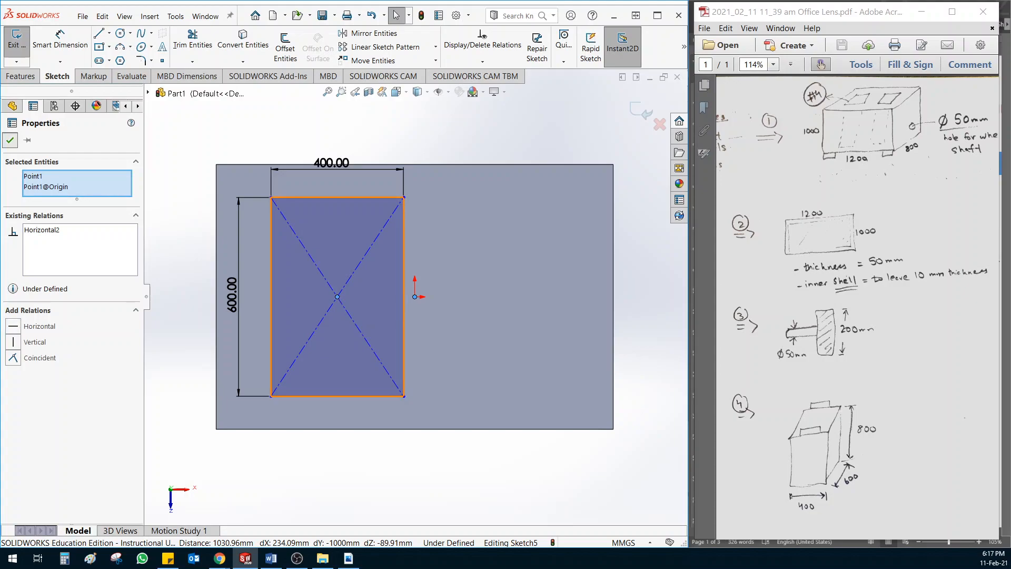
{"action": "left_click", "coordinate": [10, 140]}
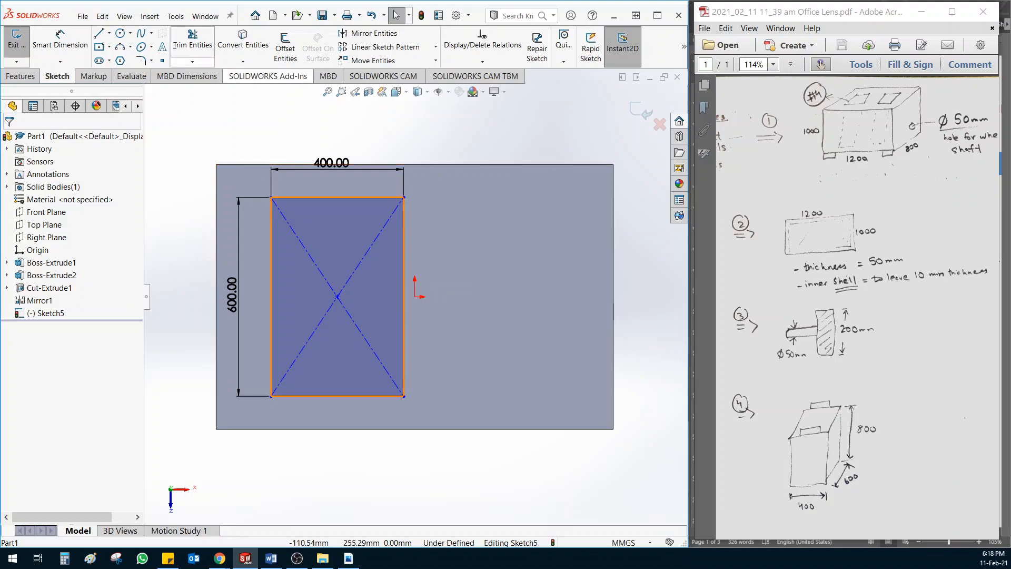
Draw a vertical centerline about 157 mm long downward from the origin
{"action": "left_click", "coordinate": [109, 33]}
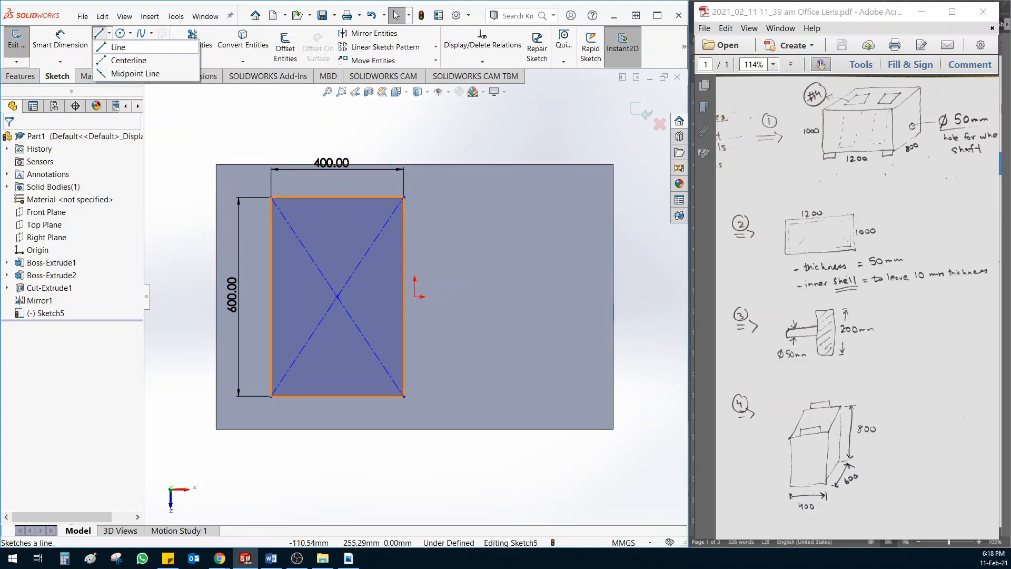
{"action": "left_click", "coordinate": [128, 60]}
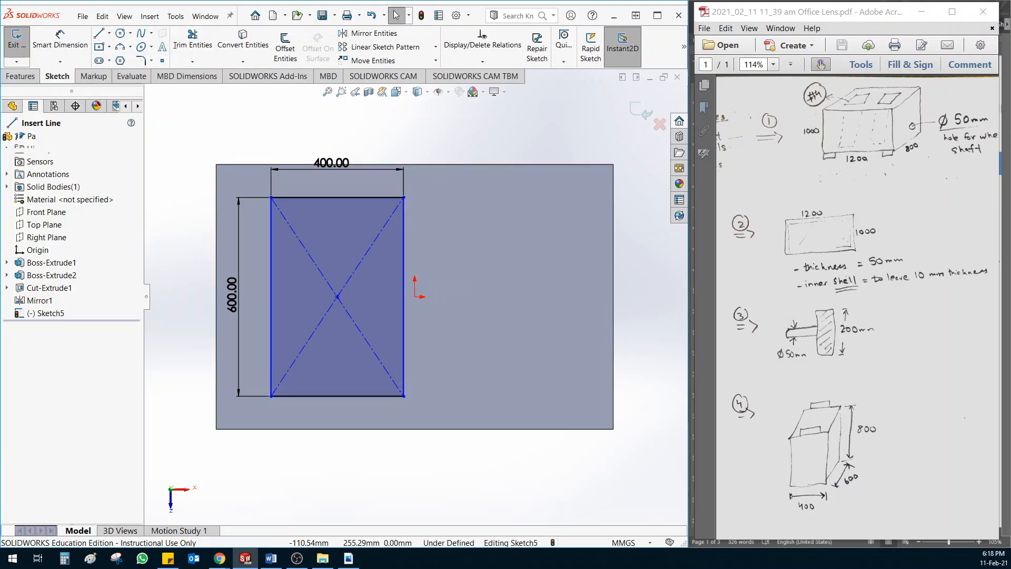
{"action": "left_click", "coordinate": [414, 296]}
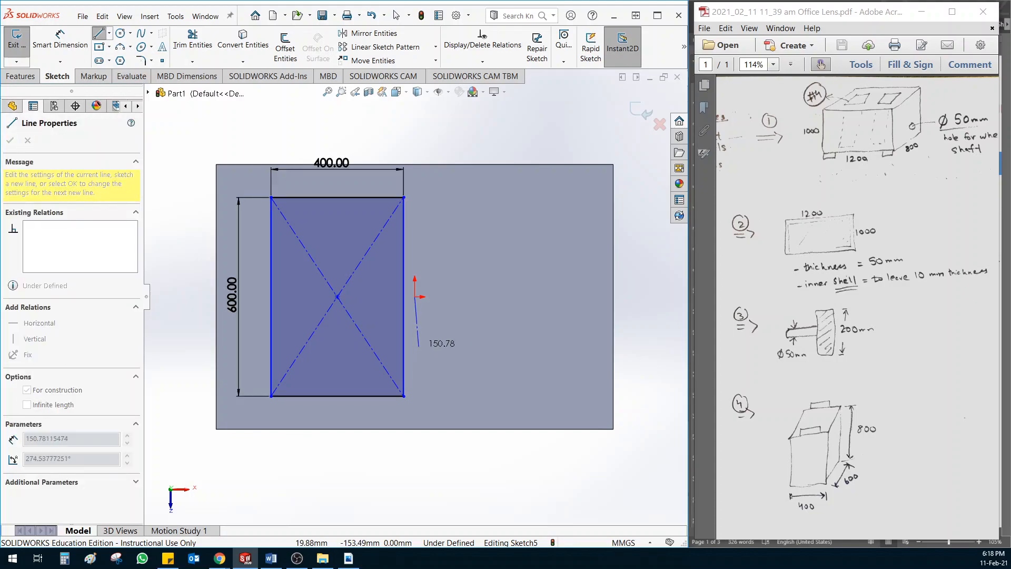
{"action": "left_click", "coordinate": [414, 348]}
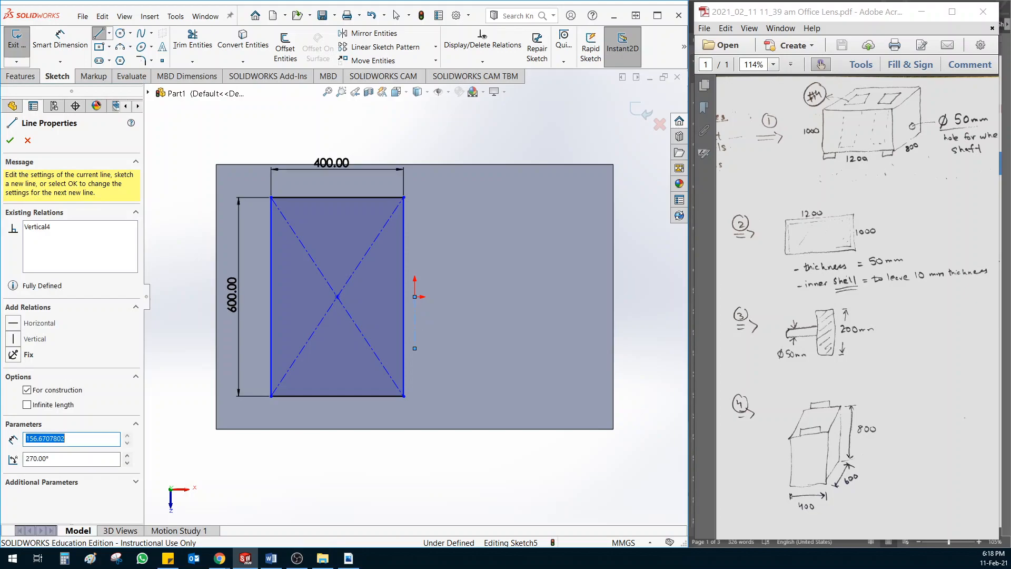
{"action": "key", "text": "Escape"}
{"action": "key", "text": "Escape"}
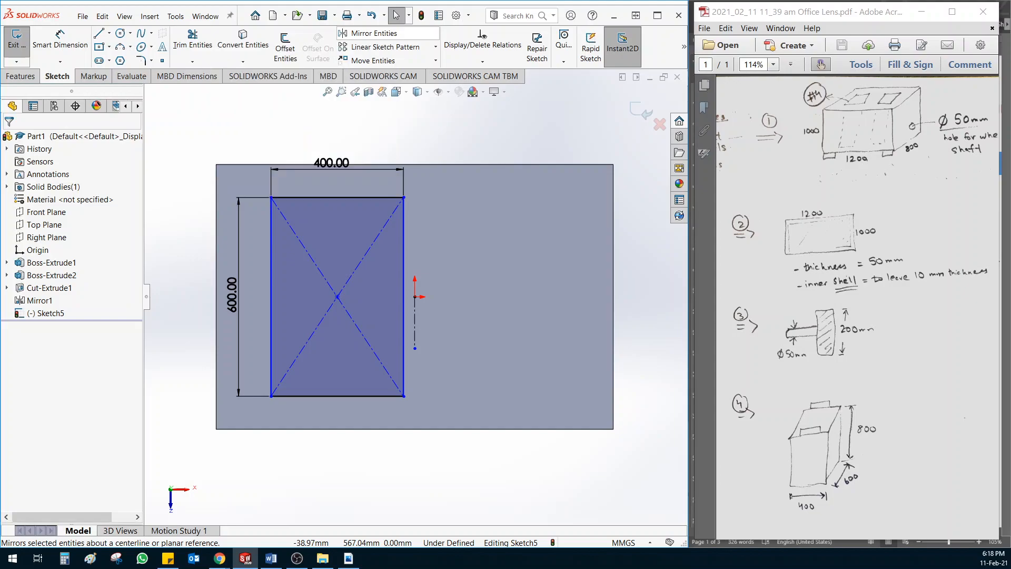
Mirror the whole 400 × 600 mm rectangle with its diagonals about the vertical centerline, keeping the original
{"action": "left_click", "coordinate": [368, 33]}
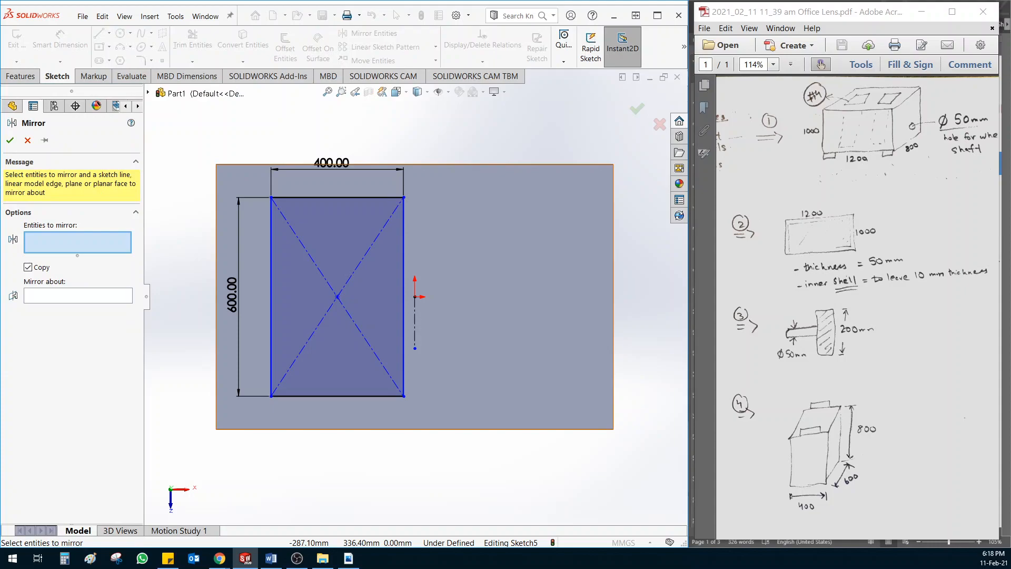
{"action": "left_click_drag", "start_coordinate": [254, 178], "coordinate": [405, 402]}
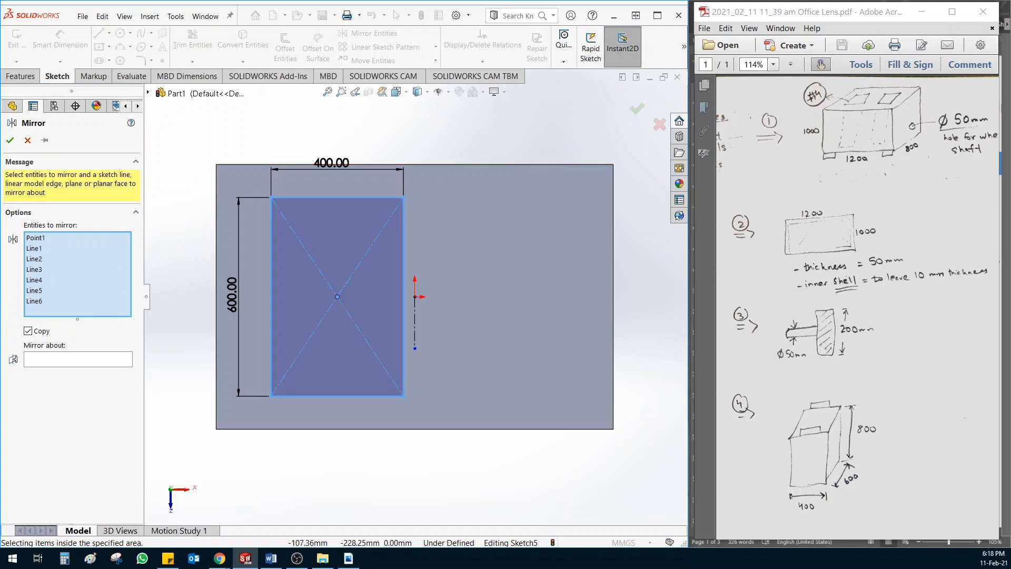
{"action": "left_click", "coordinate": [78, 359]}
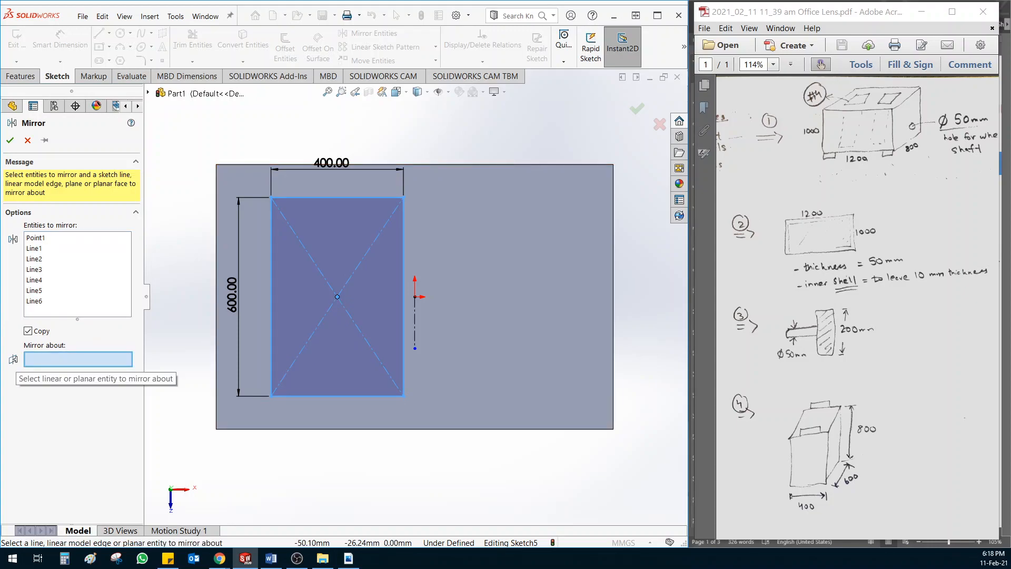
{"action": "left_click", "coordinate": [414, 323]}
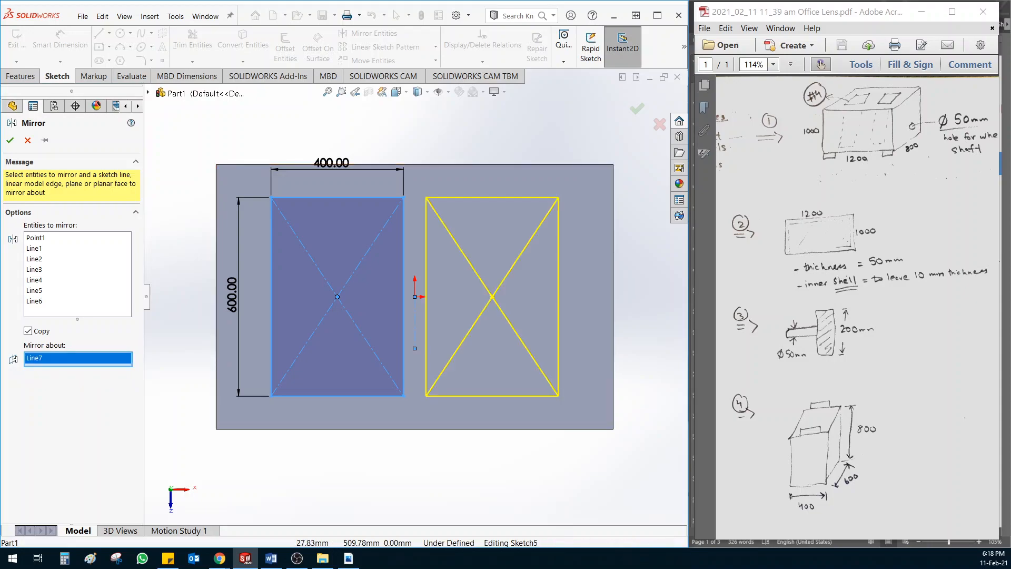
{"action": "left_click", "coordinate": [10, 140]}
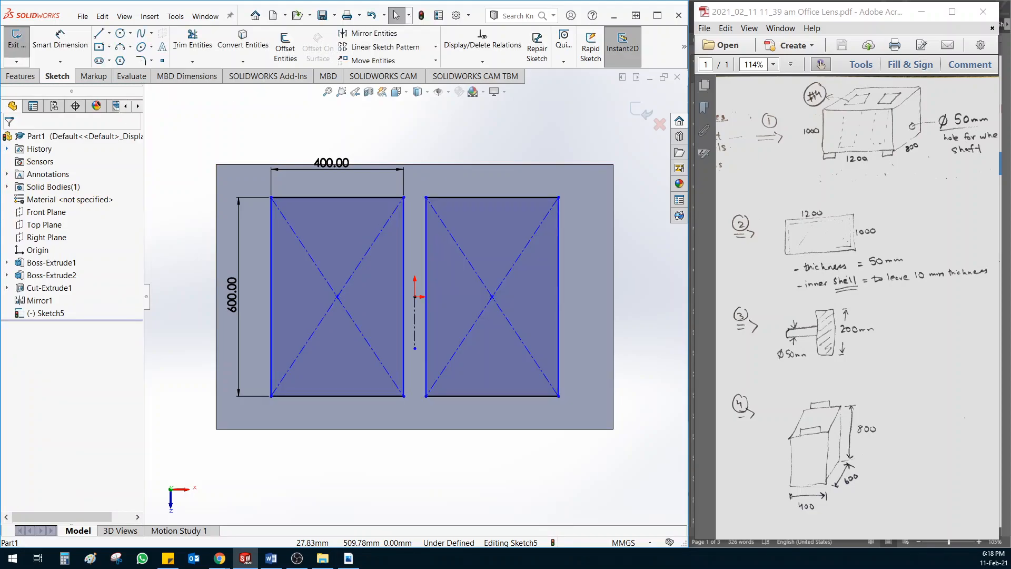
Cut-extrude the two mirrored 400 × 600 mm rectangles 900 mm deep into the box from its top face
{"action": "middle_click_drag", "start_coordinate": [369, 400], "coordinate": [327, 304]}
{"action": "scroll", "coordinate": [327, 304], "scroll_direction": "up", "scroll_amount": 1}
{"action": "scroll", "coordinate": [326, 305], "scroll_direction": "down", "scroll_amount": 1}
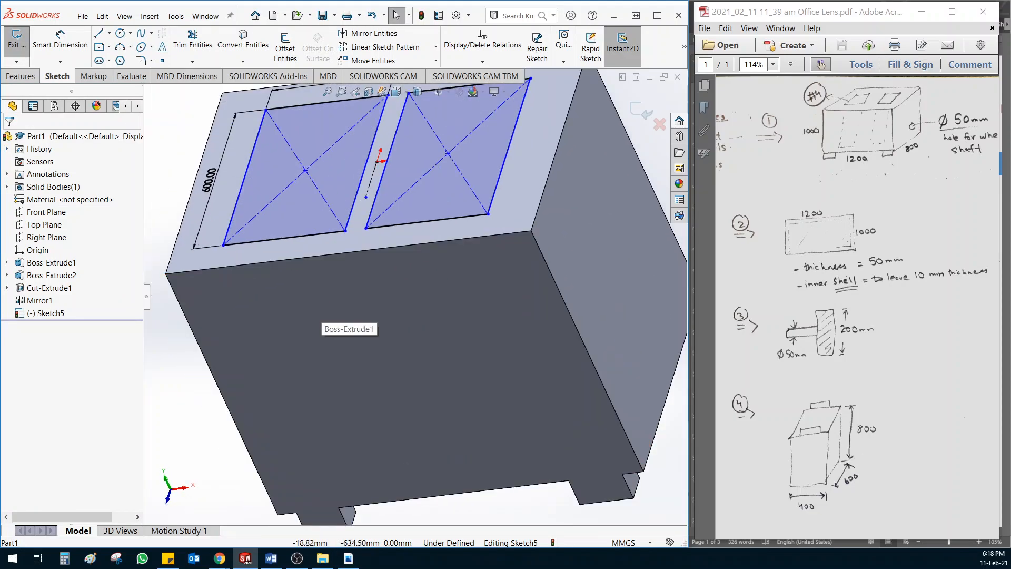
{"action": "scroll", "coordinate": [324, 308], "scroll_direction": "up", "scroll_amount": 2}
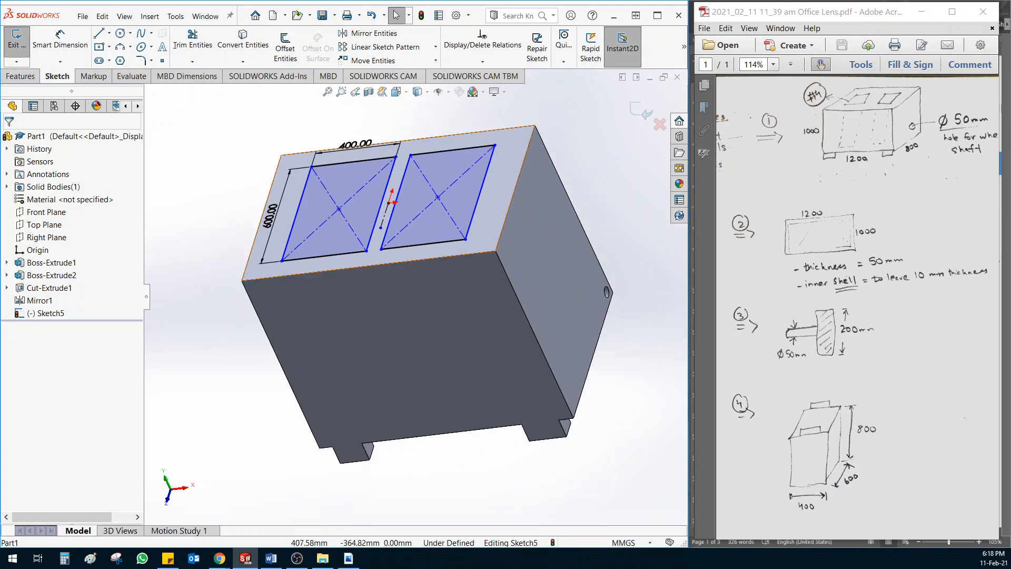
{"action": "scroll", "coordinate": [415, 295], "scroll_direction": "up", "scroll_amount": 1}
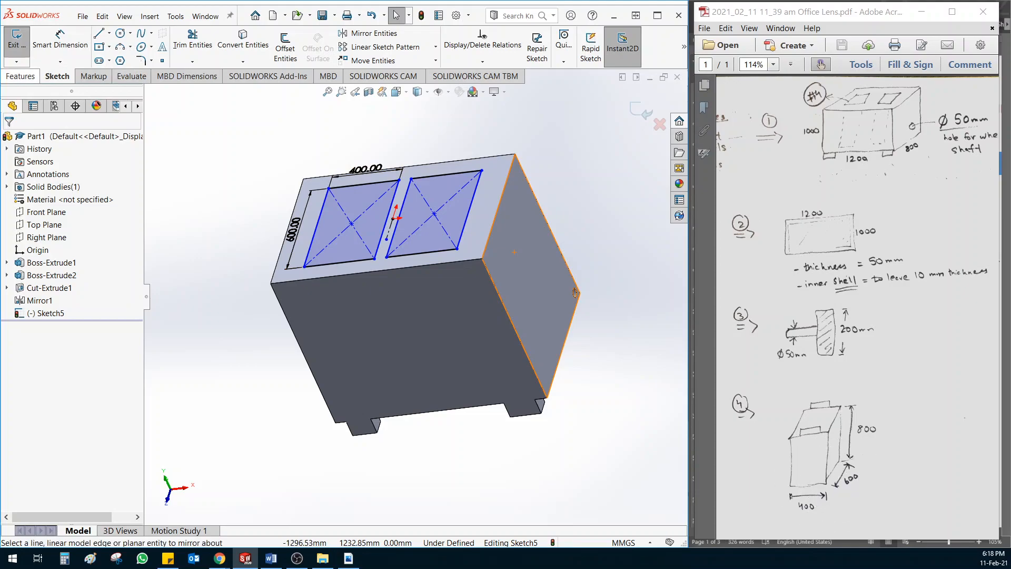
{"action": "left_click", "coordinate": [20, 76]}
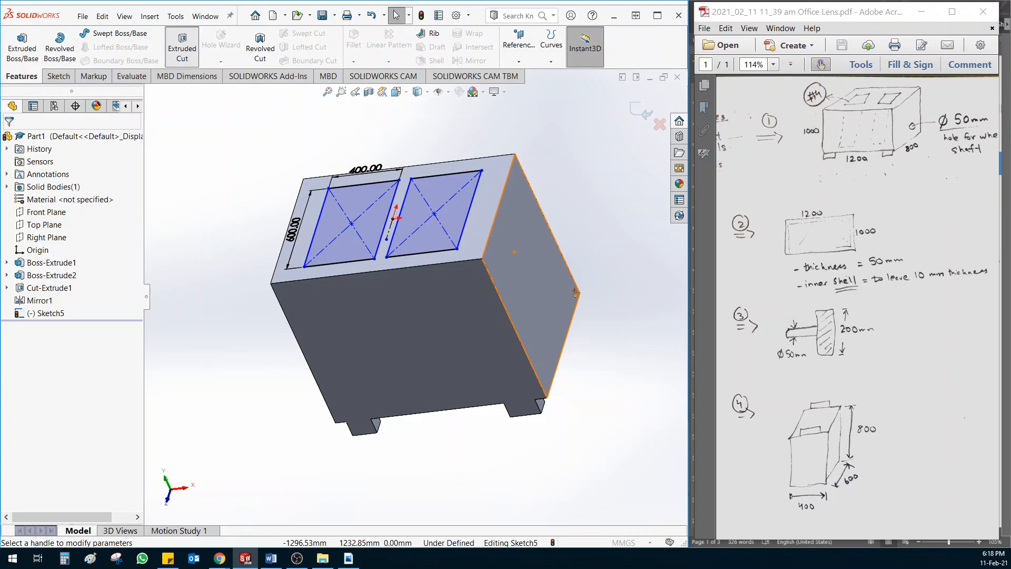
{"action": "left_click", "coordinate": [182, 47]}
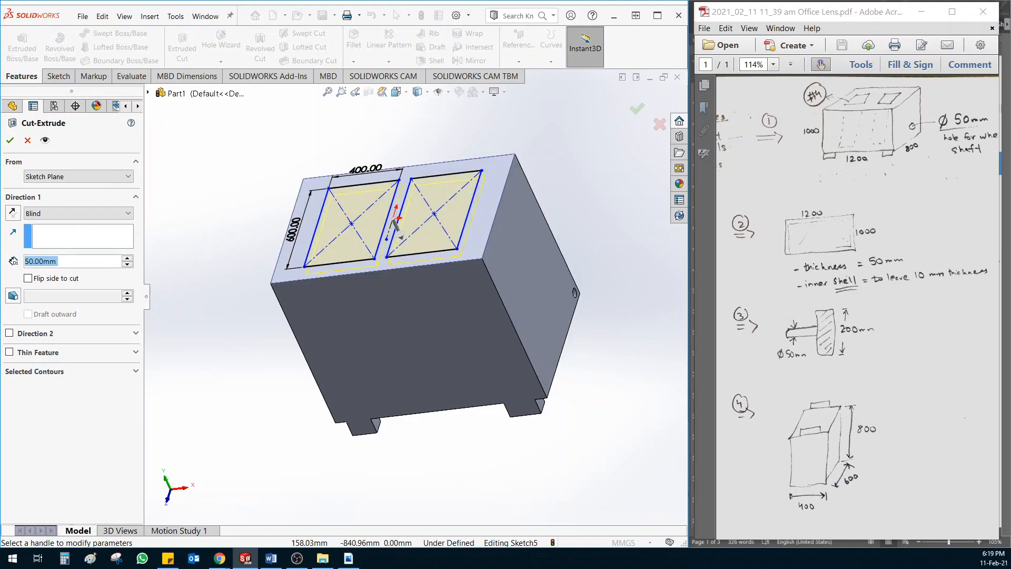
{"action": "mouse_move", "coordinate": [343, 303]}
{"action": "middle_mouse_down"}
{"action": "mouse_move", "coordinate": [341, 267]}
{"action": "mouse_move", "coordinate": [358, 295]}
{"action": "middle_mouse_up"}
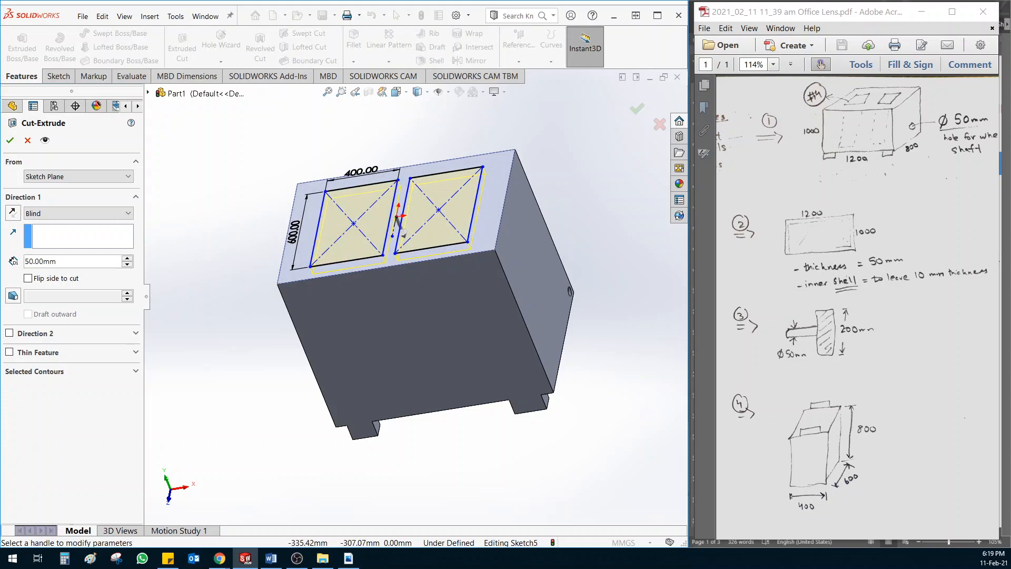
{"action": "key", "text": "ctrl"}
{"action": "key", "text": "ctrl"}
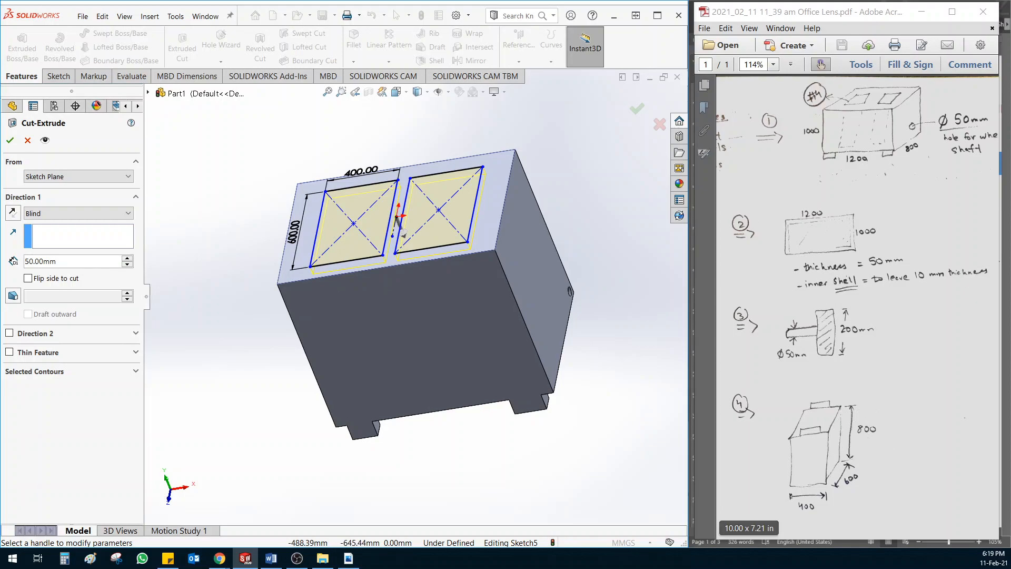
{"action": "left_click", "coordinate": [57, 261]}
{"action": "left_click_drag", "start_coordinate": [57, 261], "coordinate": [34, 261]}
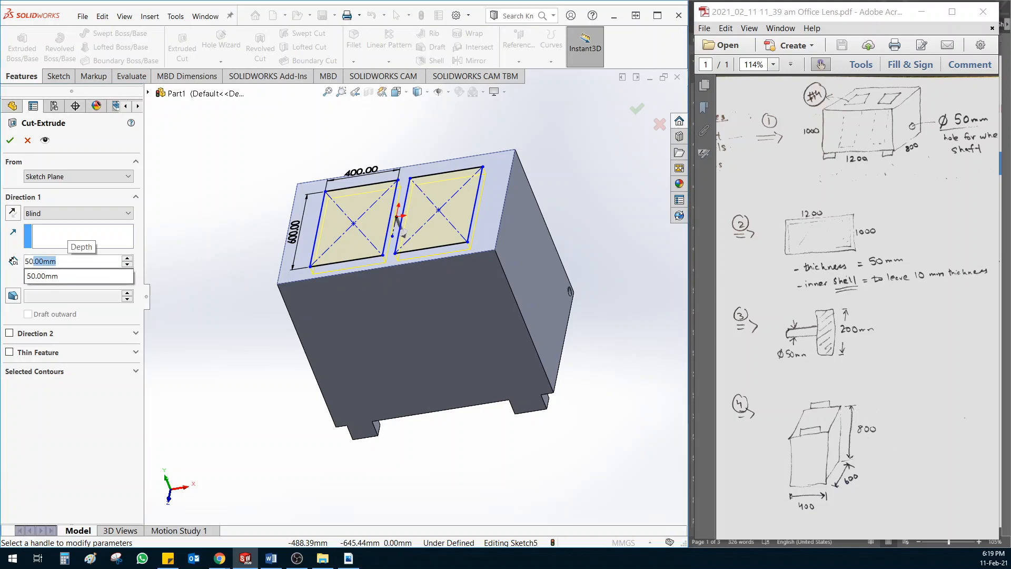
{"action": "type", "text": "90"}
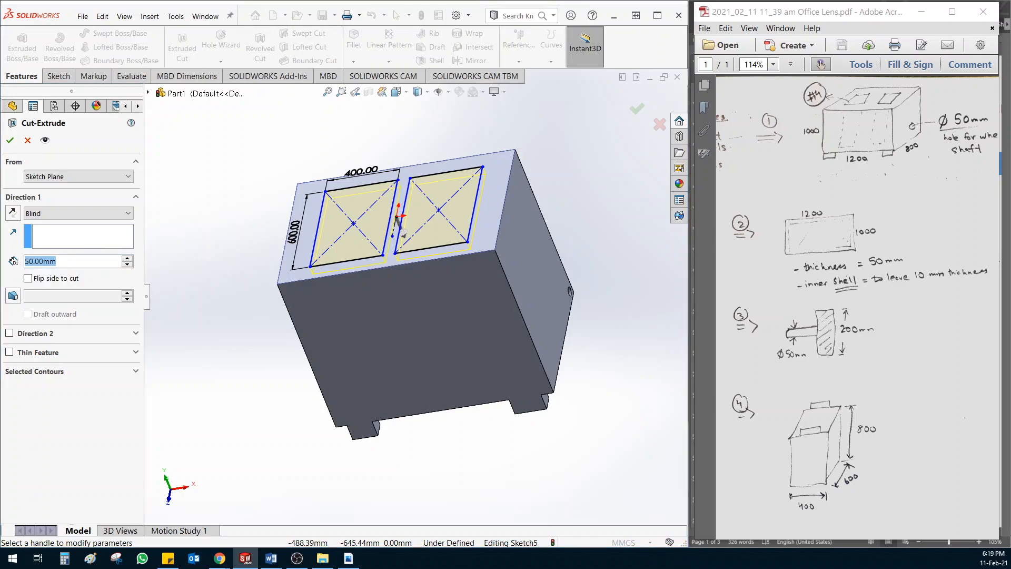
{"action": "type", "text": "0"}
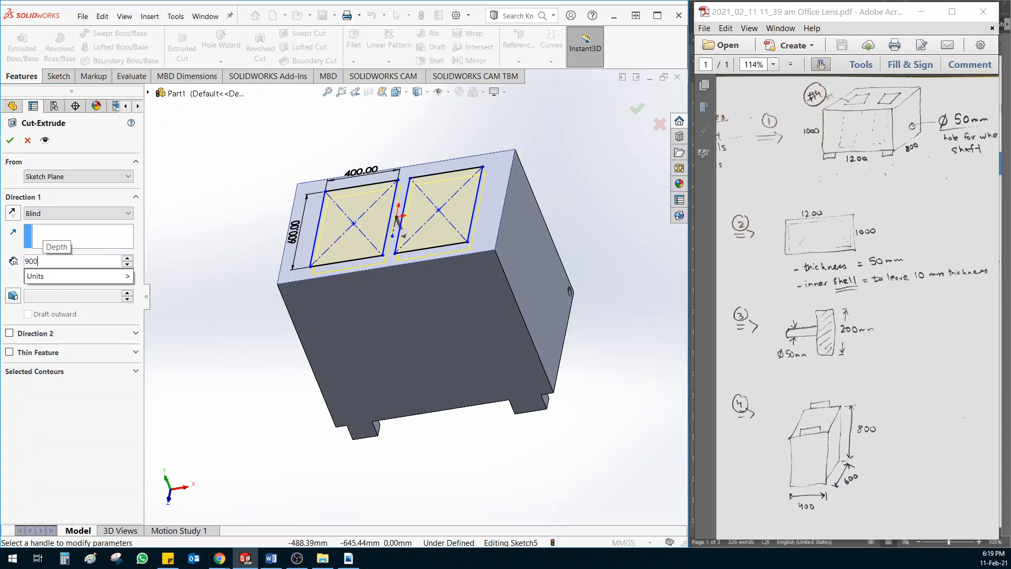
{"action": "key", "text": "Return"}
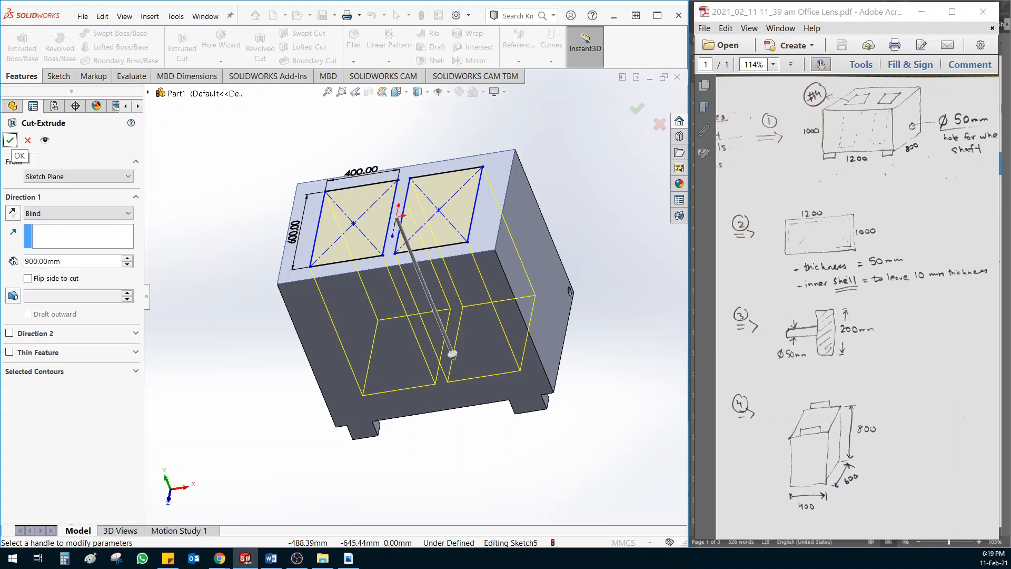
{"action": "left_click", "coordinate": [9, 140]}
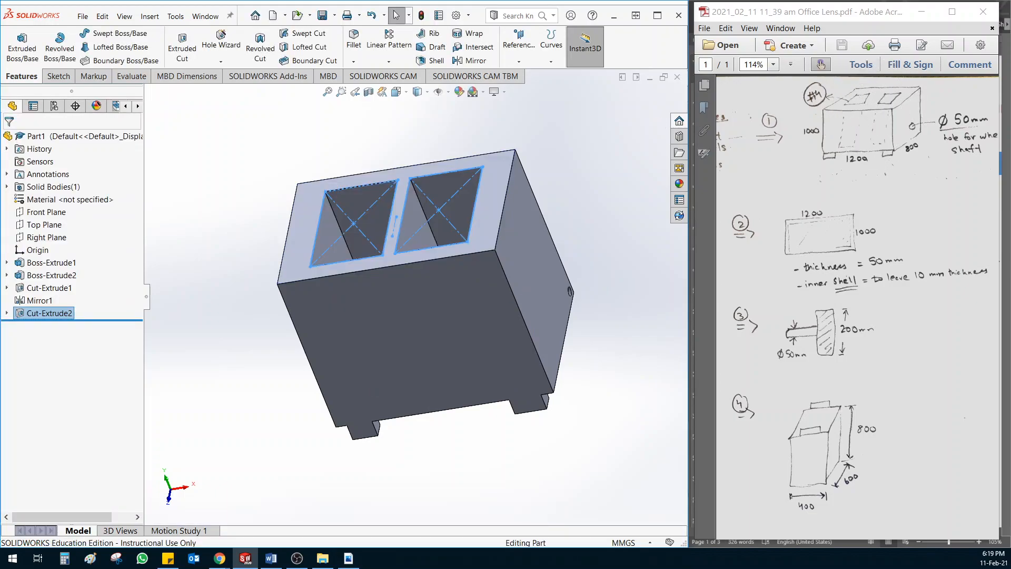
{"action": "key", "text": "Escape"}
Change the whole part's appearance colour to dark green
{"action": "key", "text": "space"}
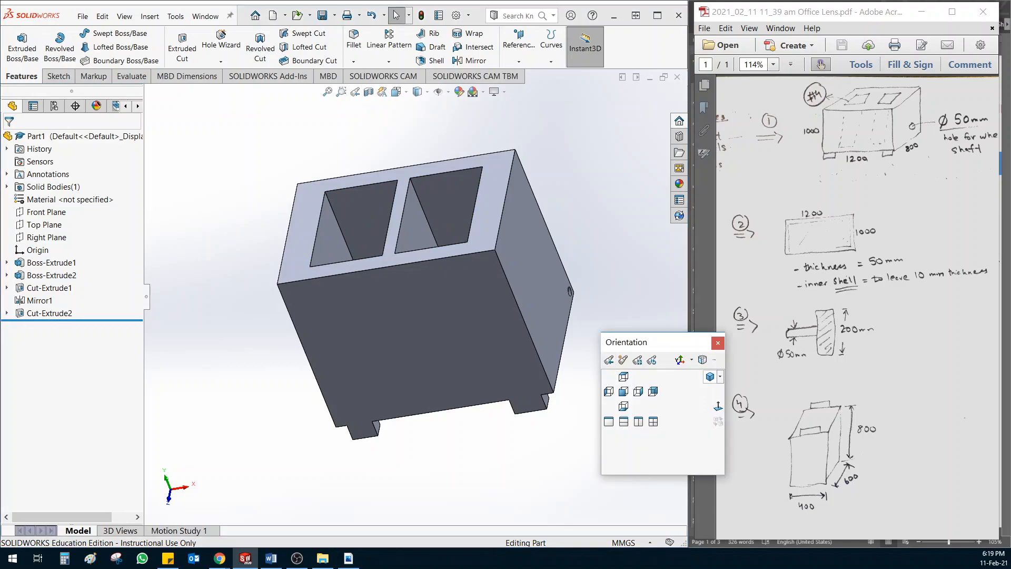
{"action": "left_click", "coordinate": [710, 376]}
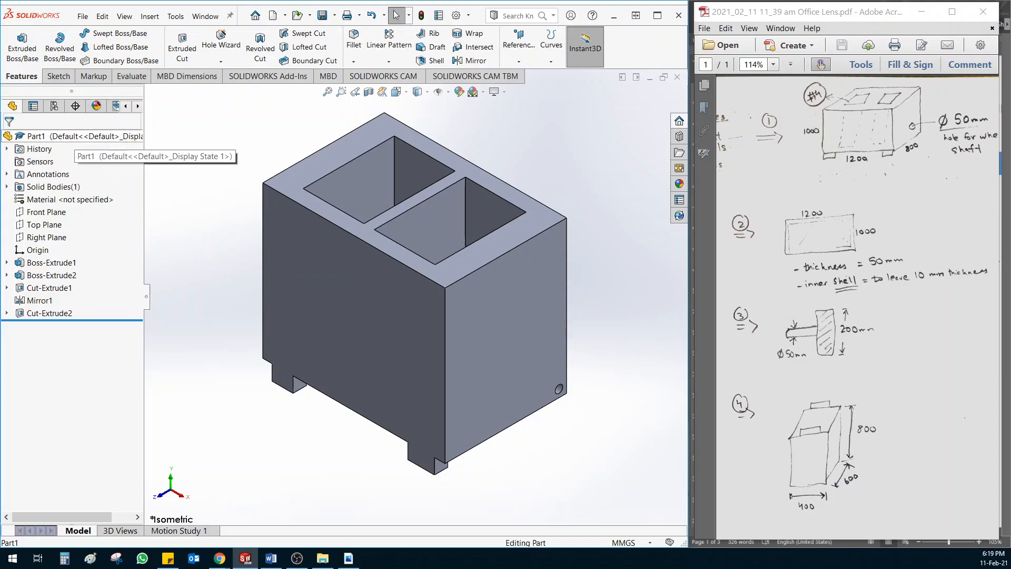
{"action": "right_click", "coordinate": [74, 136]}
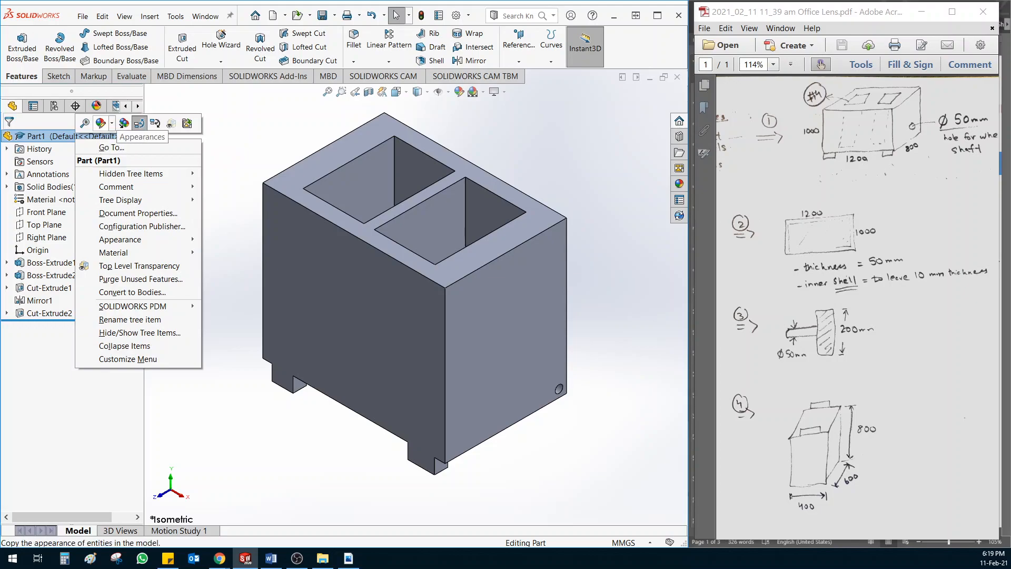
{"action": "left_click", "coordinate": [100, 123]}
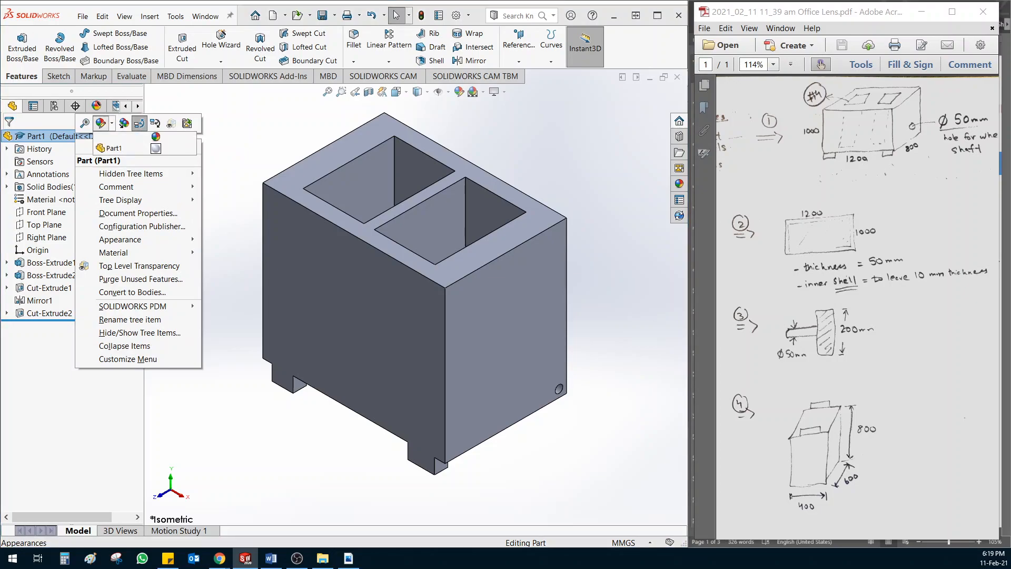
{"action": "key", "text": "Escape"}
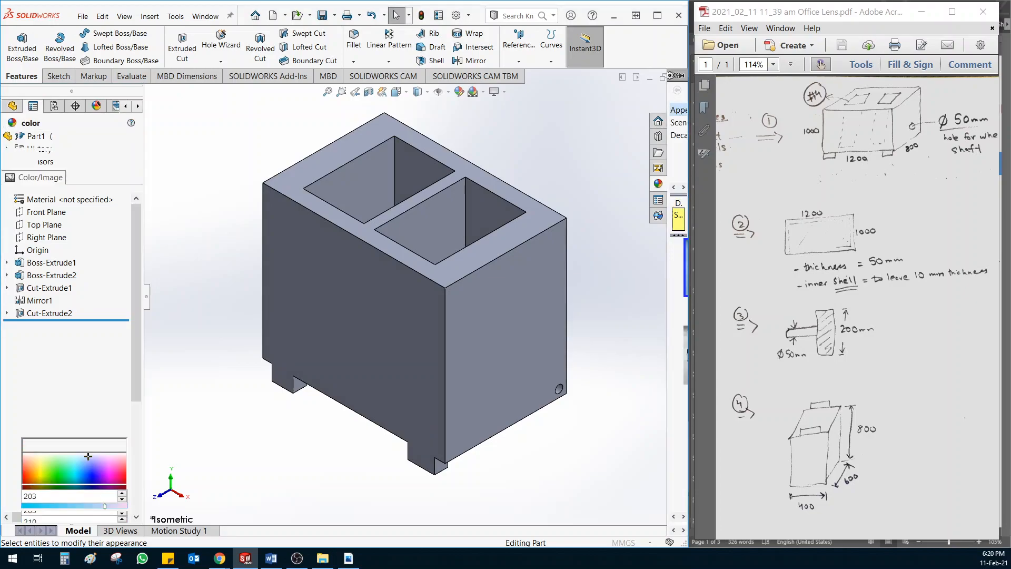
{"action": "left_click", "coordinate": [59, 464]}
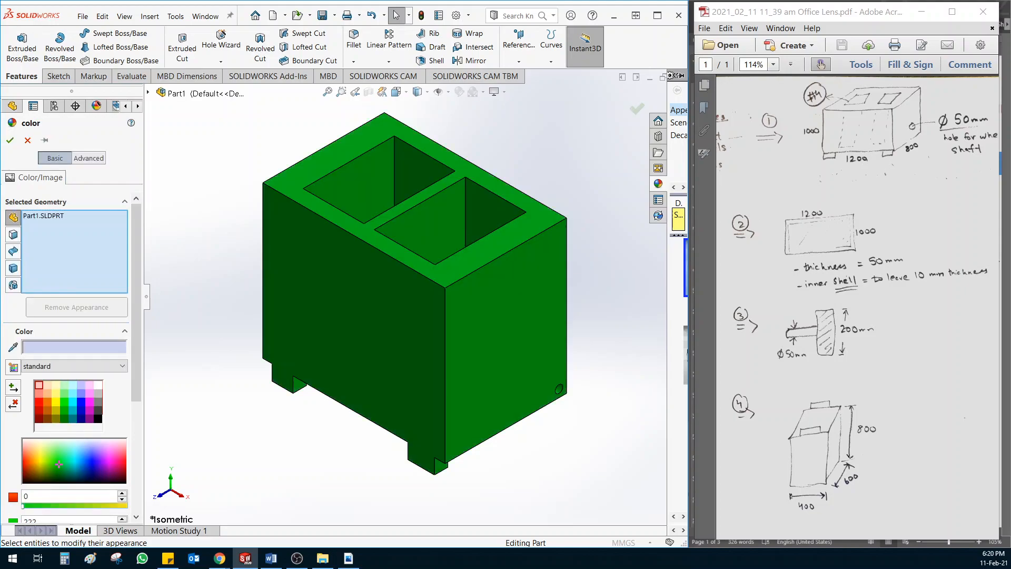
{"action": "left_click", "coordinate": [57, 472]}
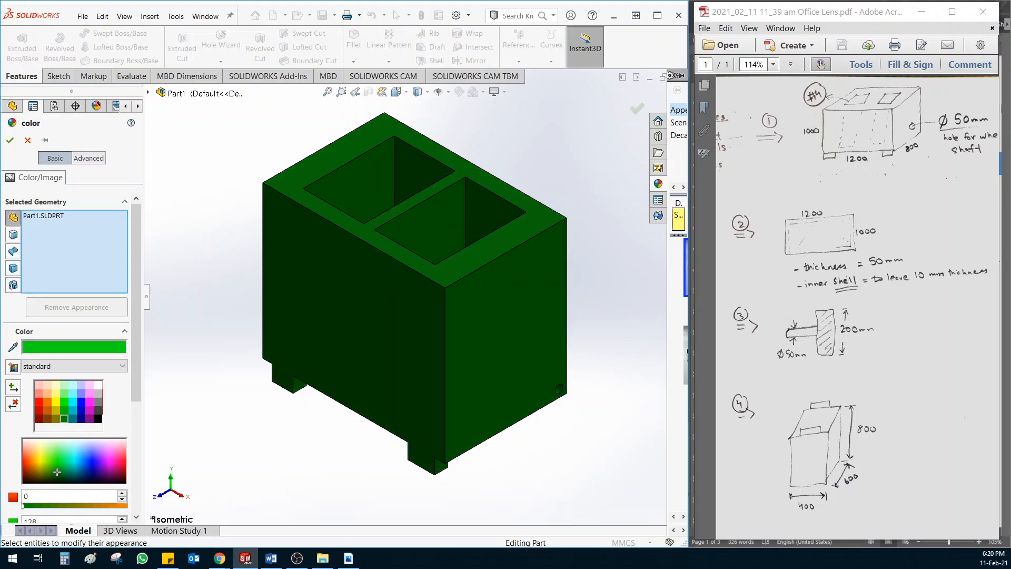
{"action": "left_click", "coordinate": [10, 140]}
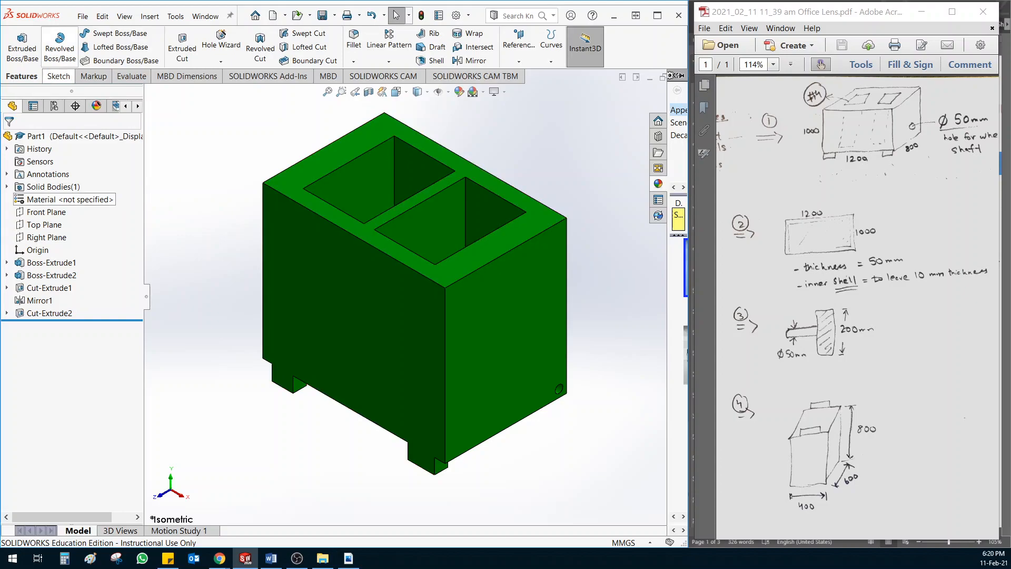
Save the part as 1_Frame in the SWLab3_Practice folder on the Desktop
{"action": "left_click", "coordinate": [83, 16]}
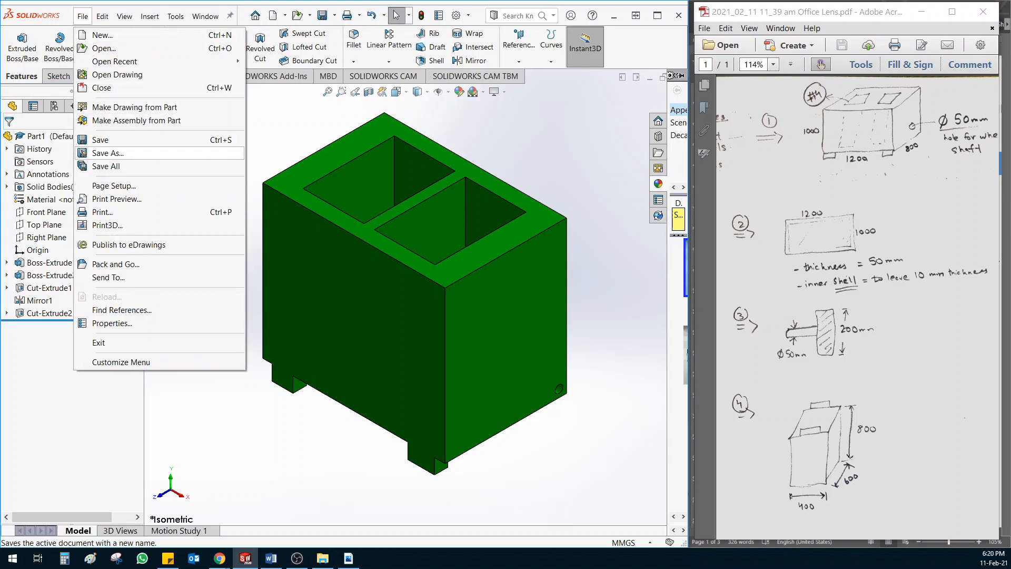
{"action": "left_click", "coordinate": [107, 153]}
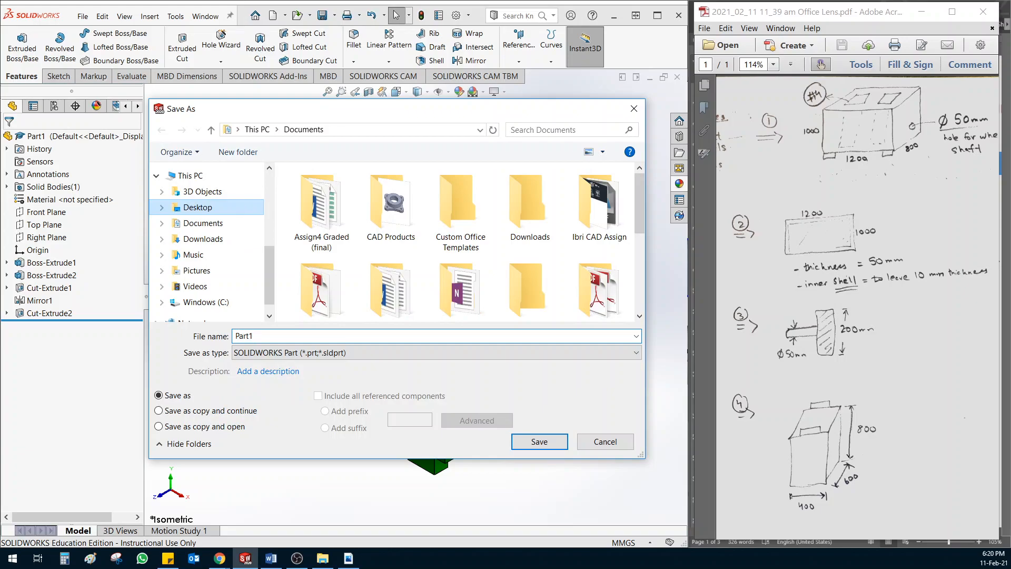
{"action": "scroll", "coordinate": [390, 267], "scroll_direction": "down", "scroll_amount": 2}
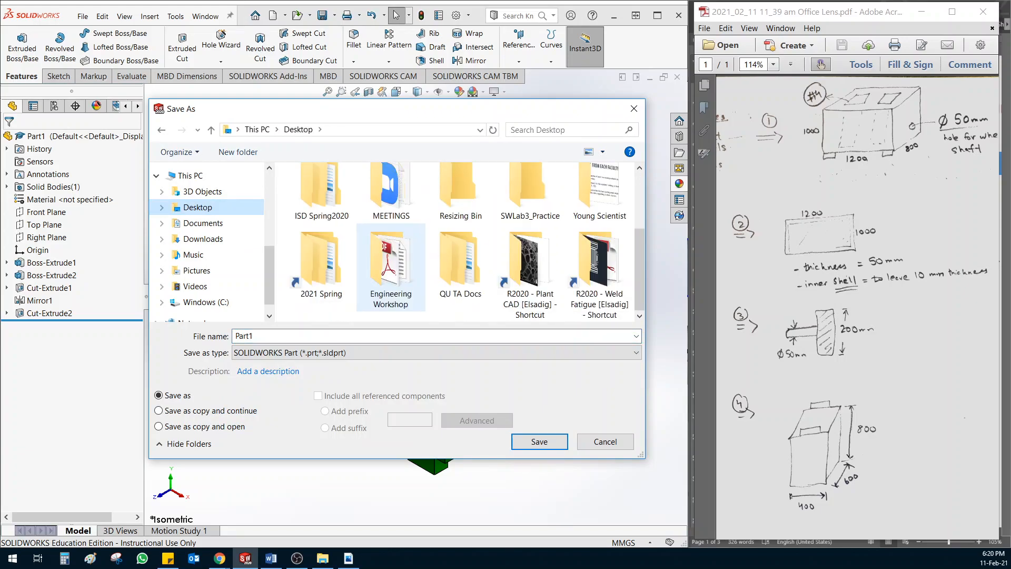
{"action": "left_click", "coordinate": [529, 198]}
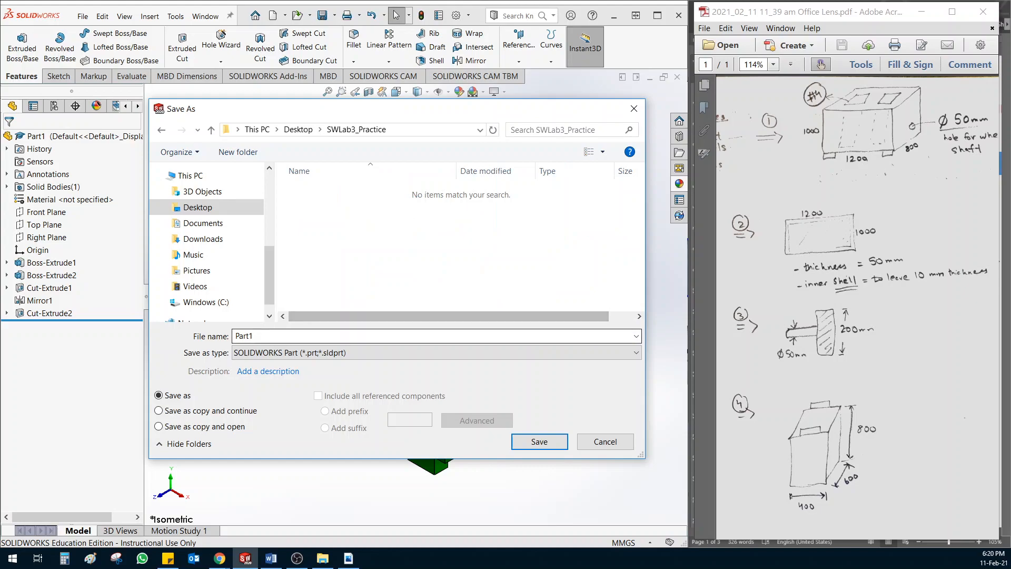
{"action": "type", "text": "Frame"}
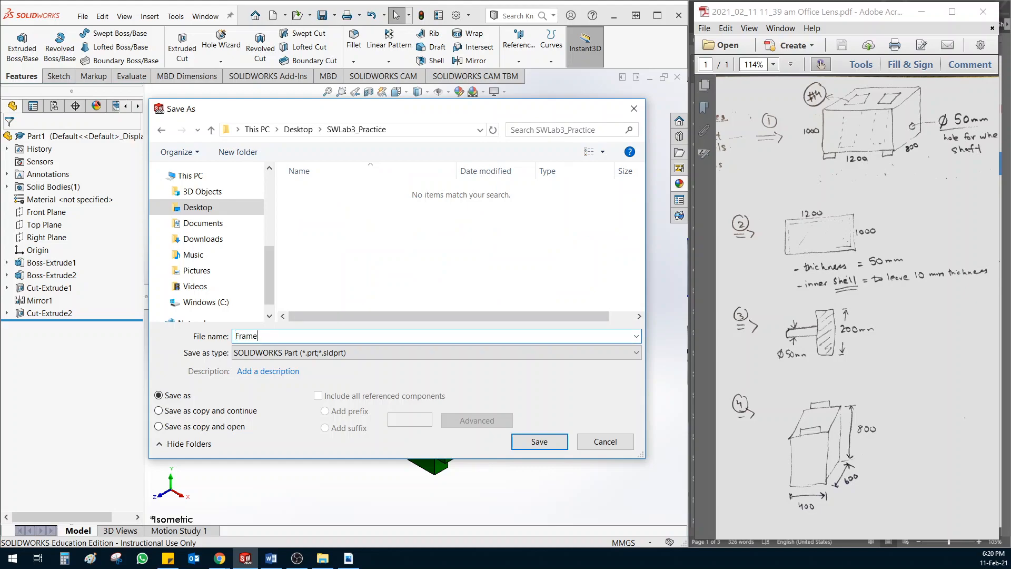
{"action": "type", "text": "1_"}
{"action": "key", "text": "Return"}
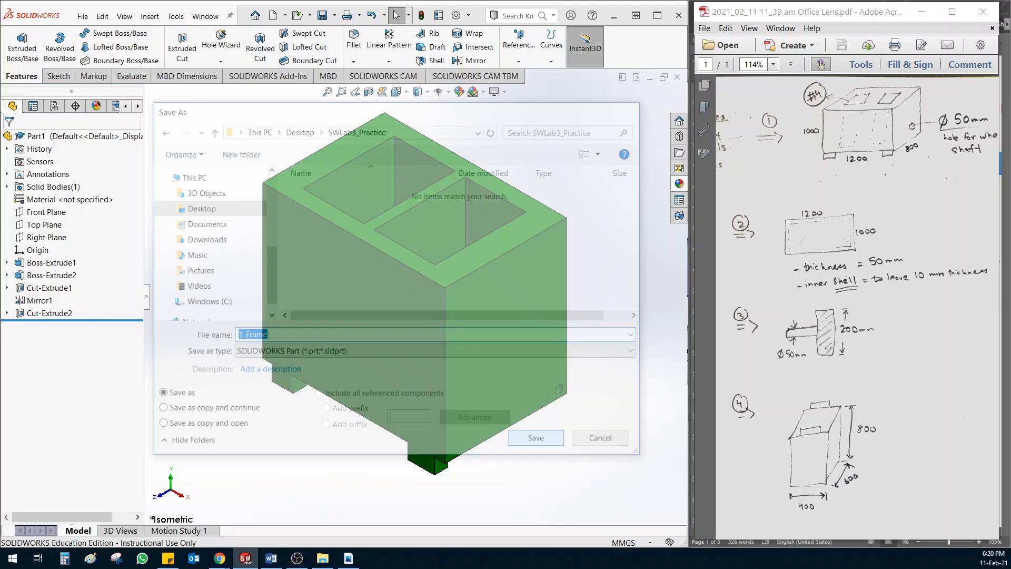
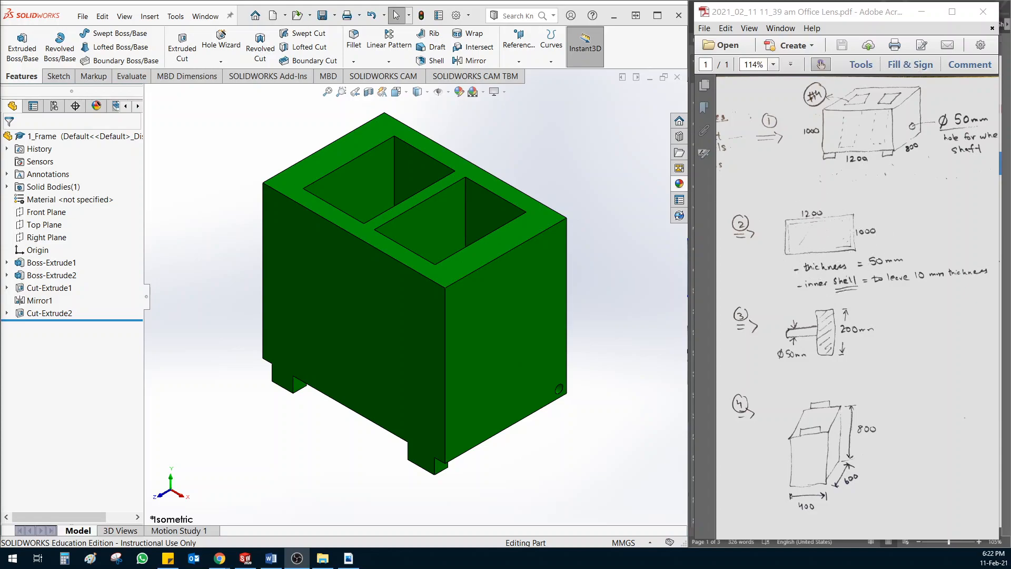
Review the full notes on the reference drawing and the sketch behind the two top openings
{"action": "left_click_drag", "start_coordinate": [864, 241], "coordinate": [847, 242]}
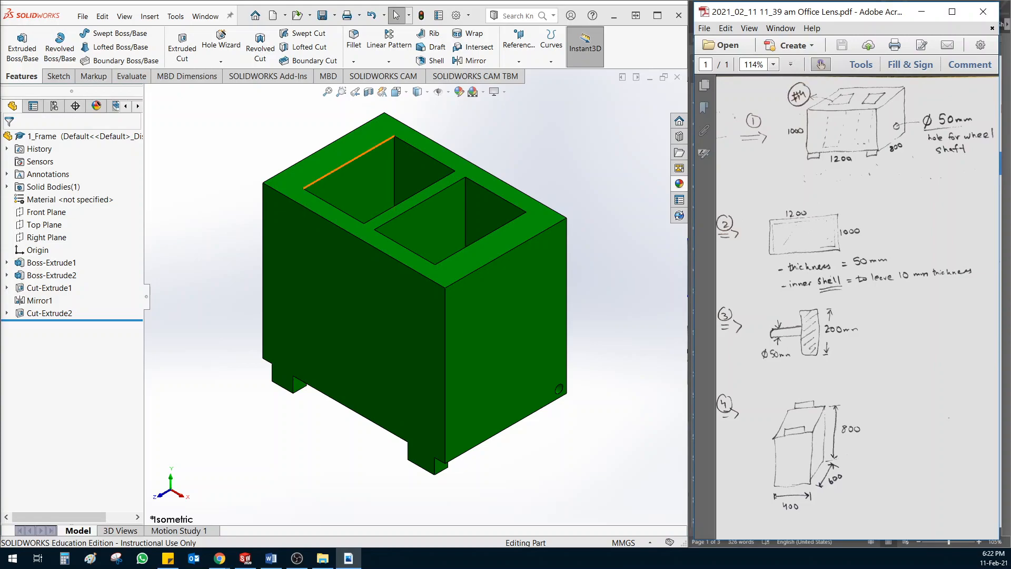
{"action": "key", "text": "alt+Tab"}
{"action": "left_click", "coordinate": [6, 312]}
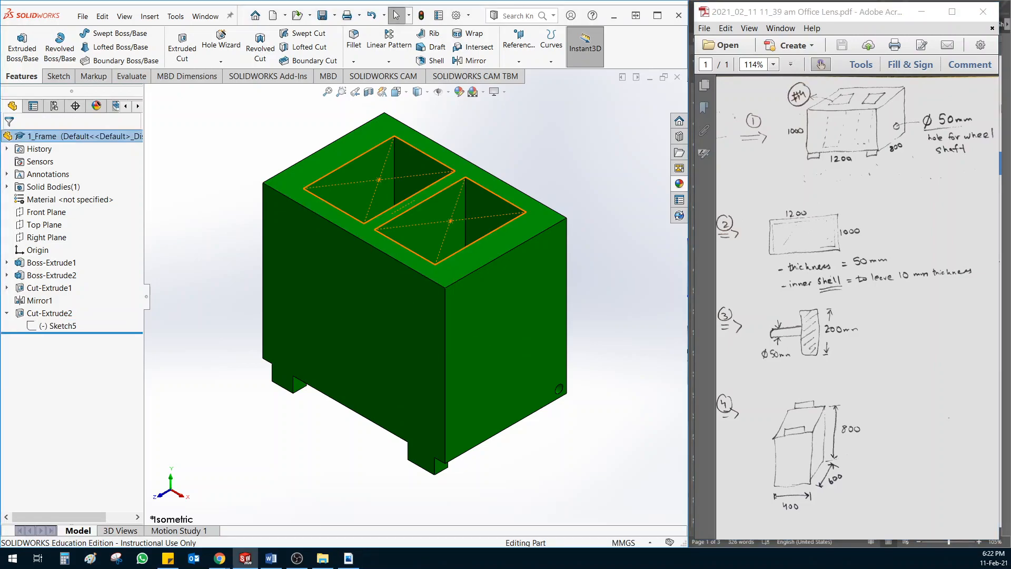
{"action": "left_click", "coordinate": [45, 325]}
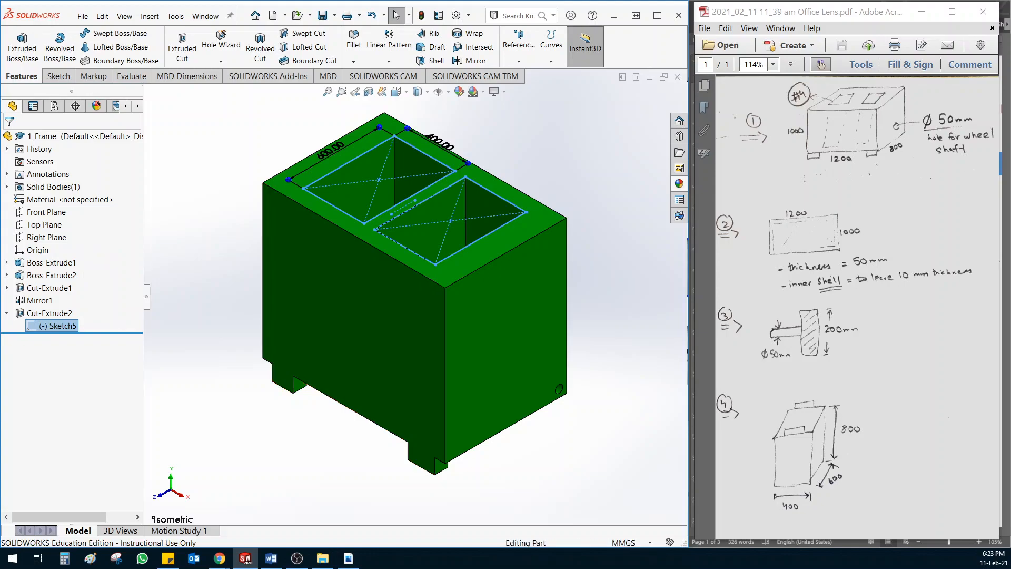
{"action": "key", "text": "Escape"}
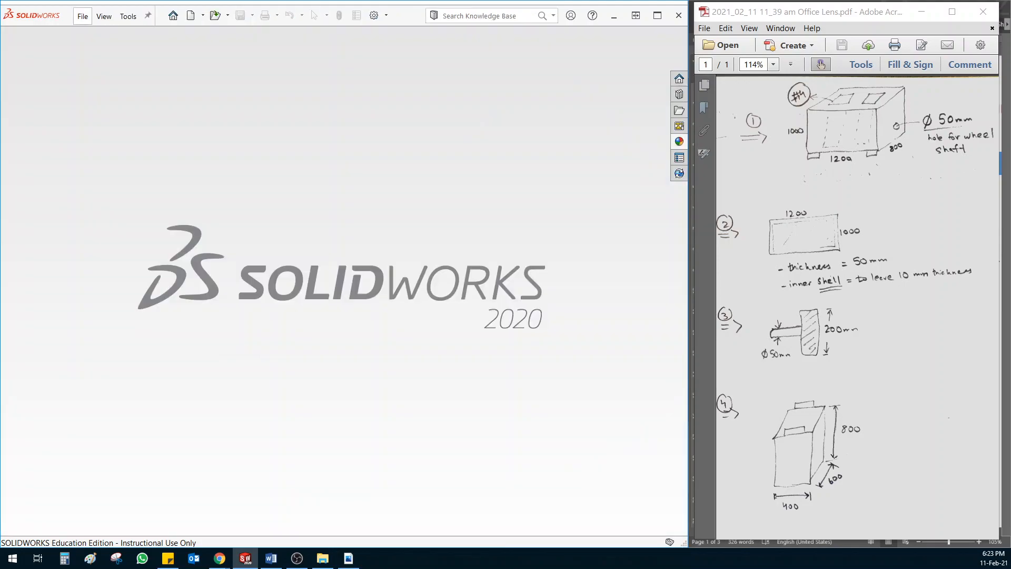
Create a new part document and set its units to MMGS (millimeter, gram, second)
{"action": "left_click", "coordinate": [82, 16]}
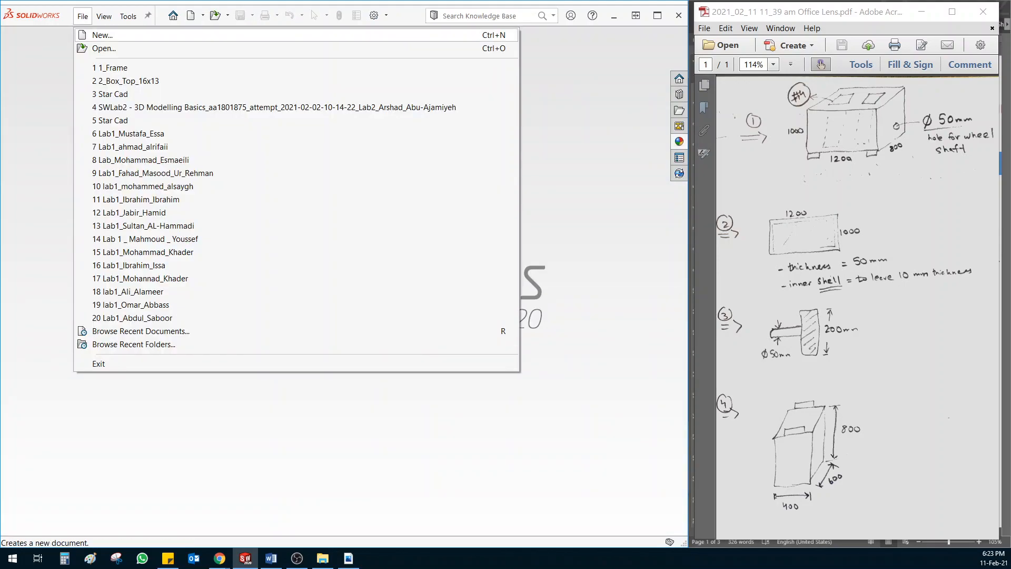
{"action": "left_click", "coordinate": [102, 35]}
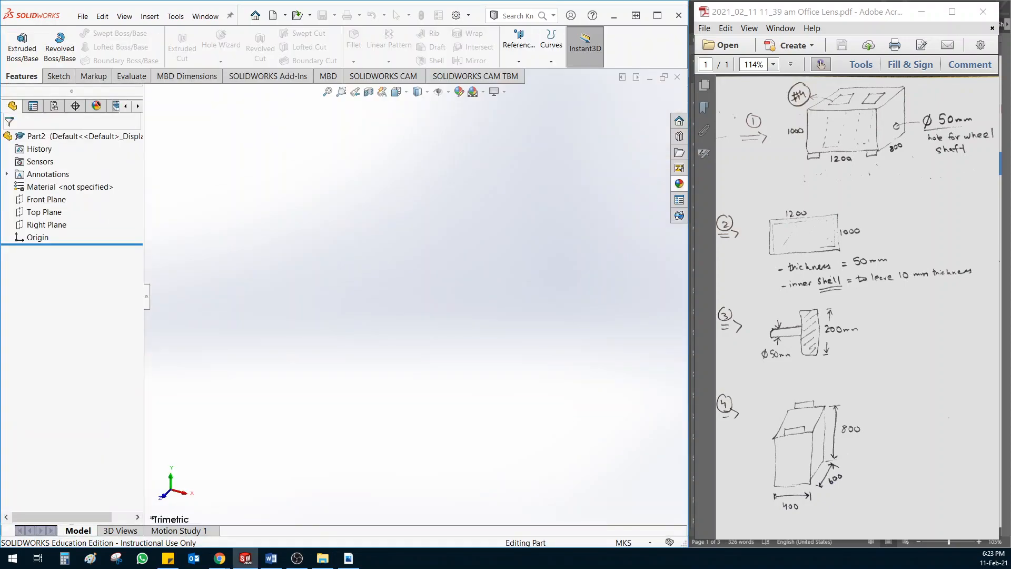
{"action": "left_click", "coordinate": [623, 542]}
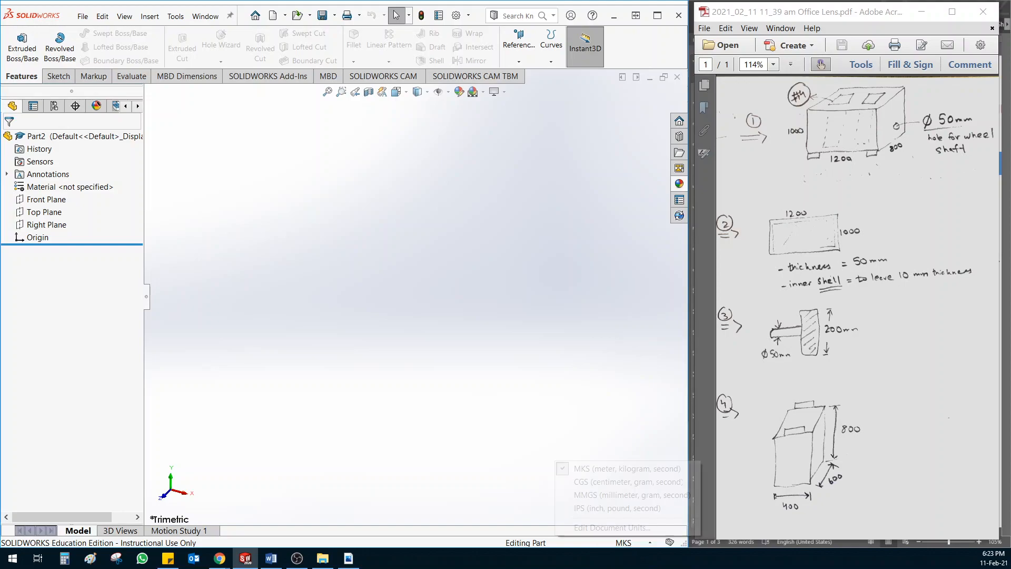
{"action": "left_click", "coordinate": [632, 494]}
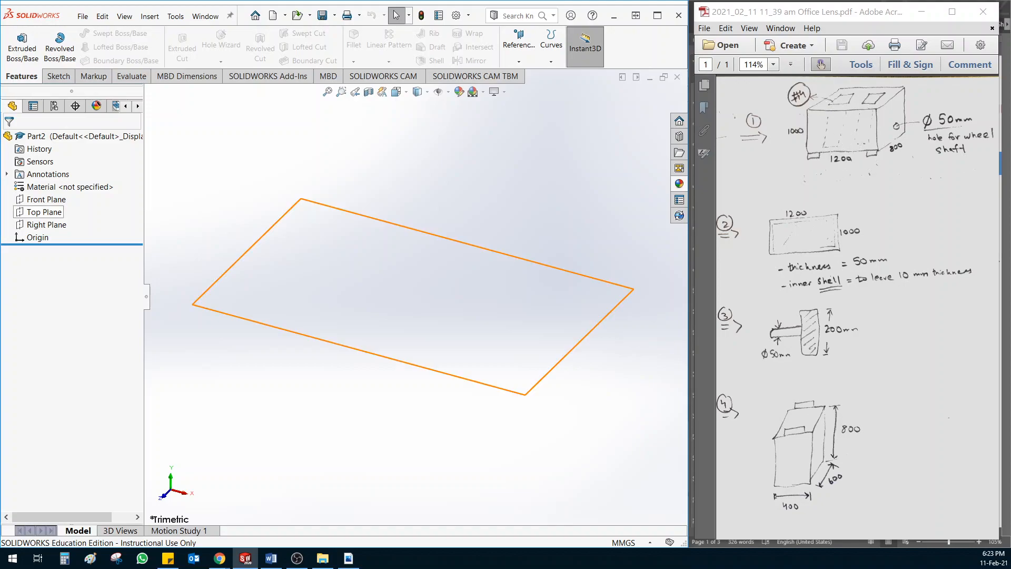
Sketch a center rectangle on the Top Plane, centred on the origin and about 80 mm by 46 mm
{"action": "right_click", "coordinate": [40, 212]}
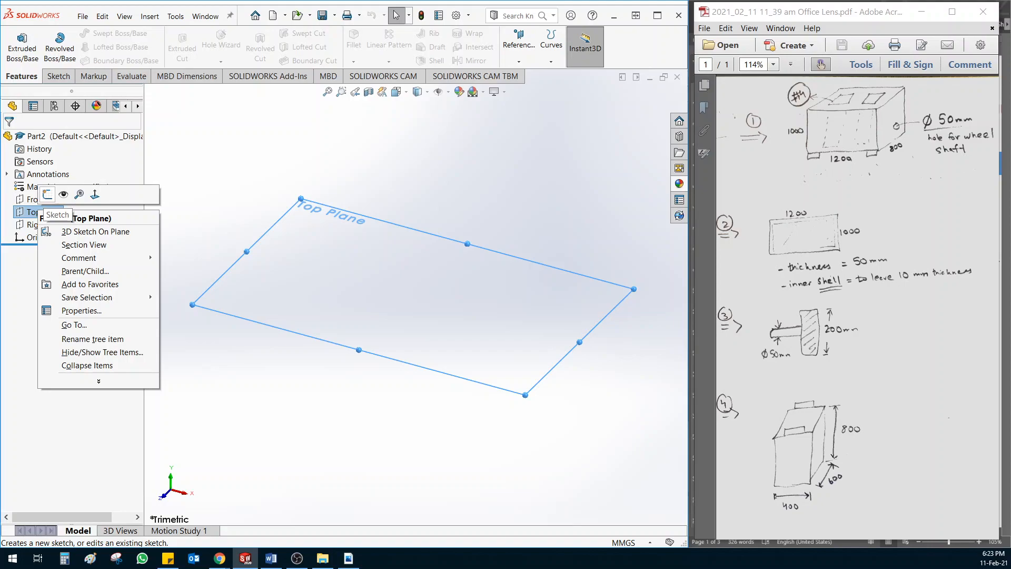
{"action": "left_click", "coordinate": [47, 195]}
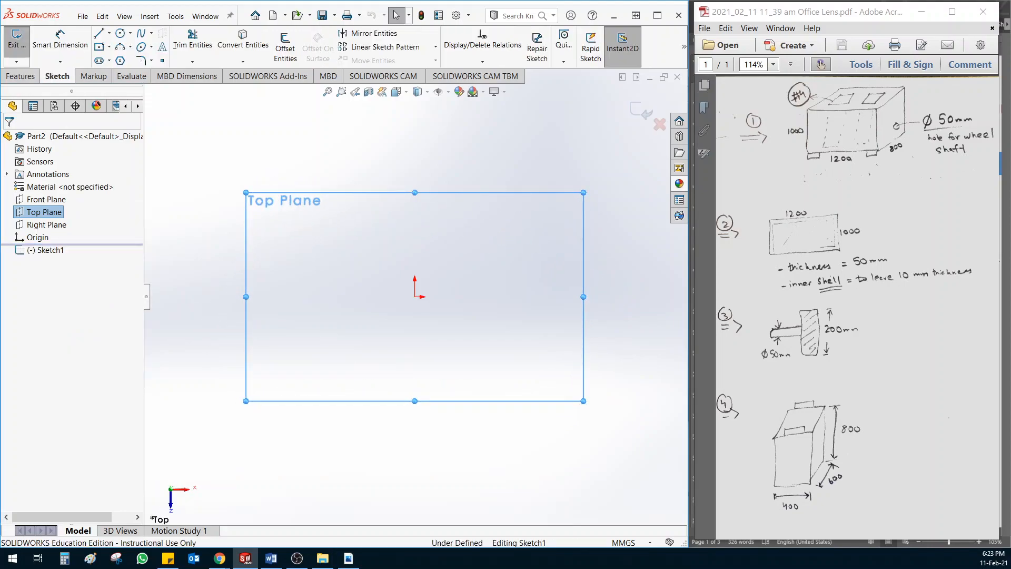
{"action": "left_click", "coordinate": [109, 46]}
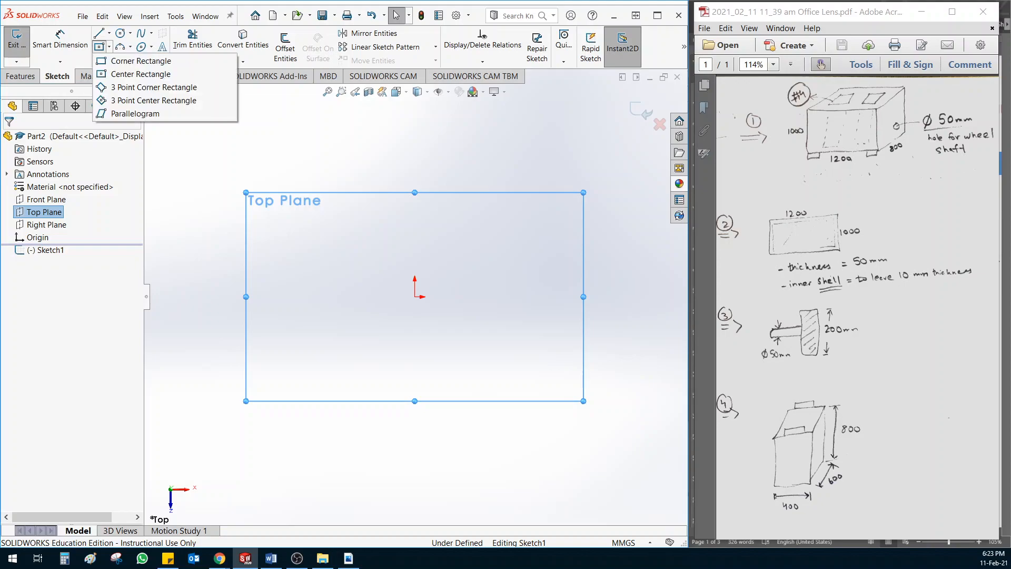
{"action": "left_click", "coordinate": [141, 61]}
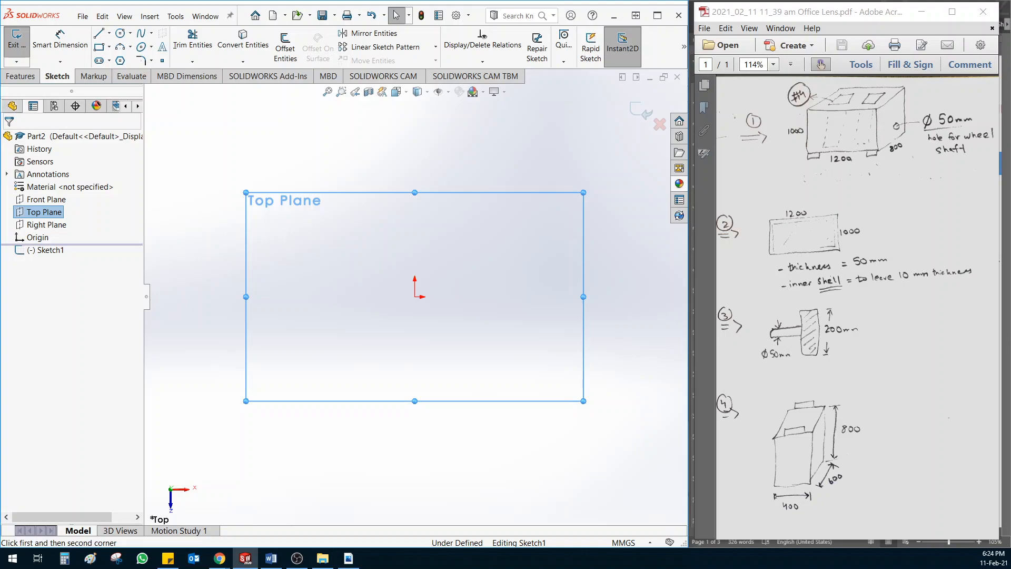
{"action": "left_click", "coordinate": [109, 47]}
{"action": "left_click", "coordinate": [134, 73]}
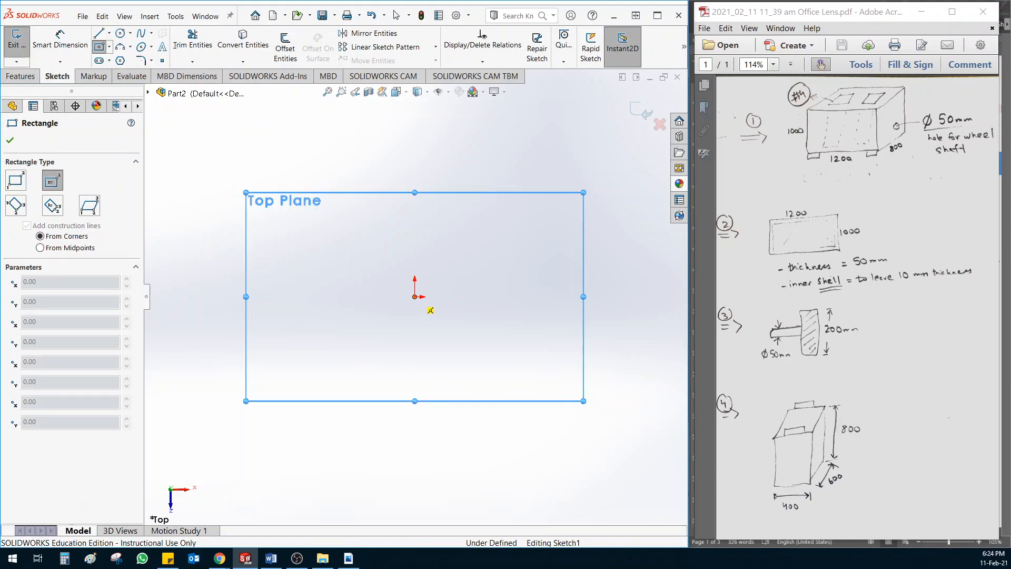
{"action": "left_click", "coordinate": [415, 297]}
{"action": "left_click", "coordinate": [490, 340]}
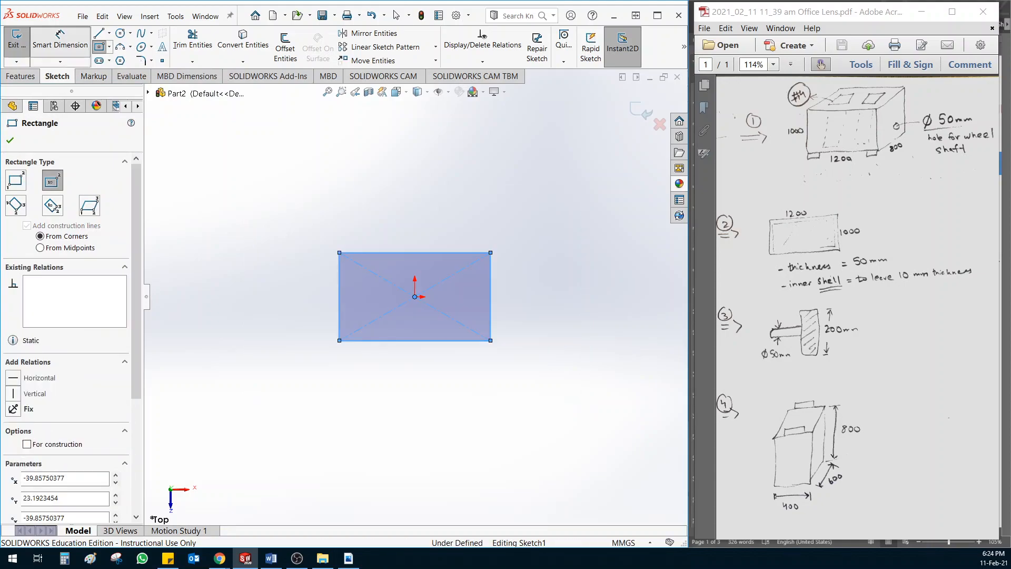
Dimension the rectangle's horizontal edge and set its length to 1200 mm
{"action": "left_click", "coordinate": [60, 39]}
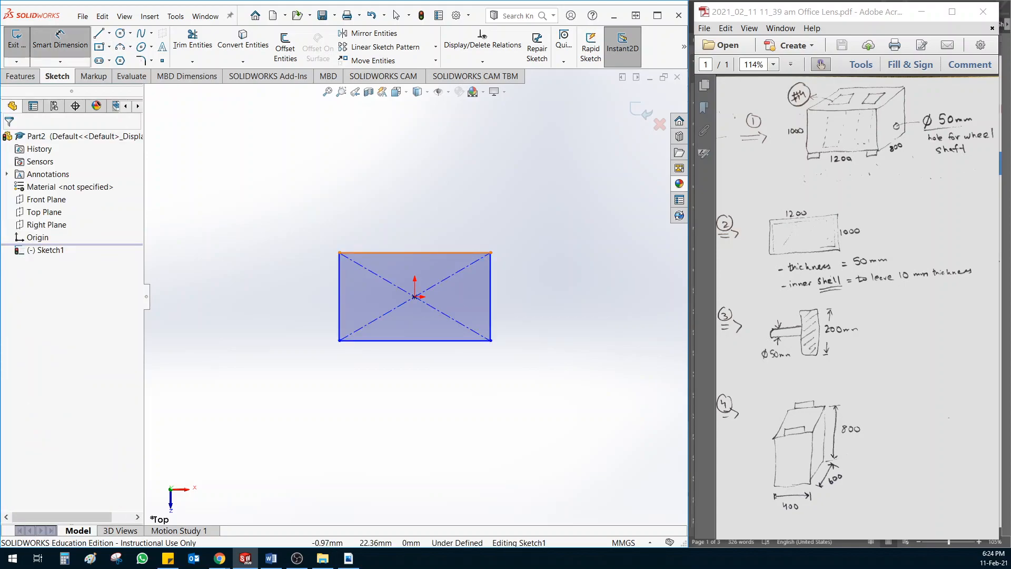
{"action": "left_click", "coordinate": [414, 252]}
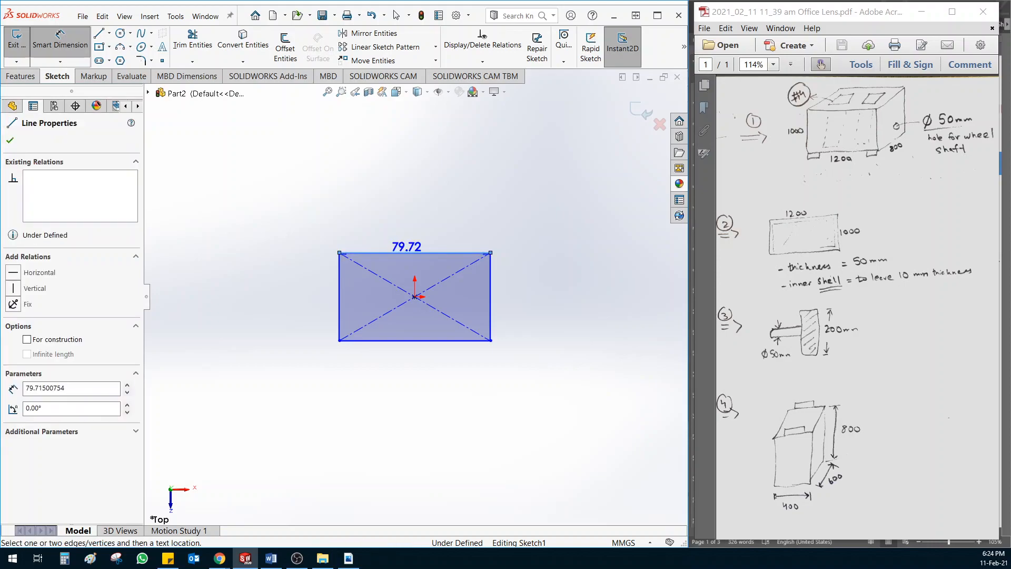
{"action": "left_click", "coordinate": [415, 217]}
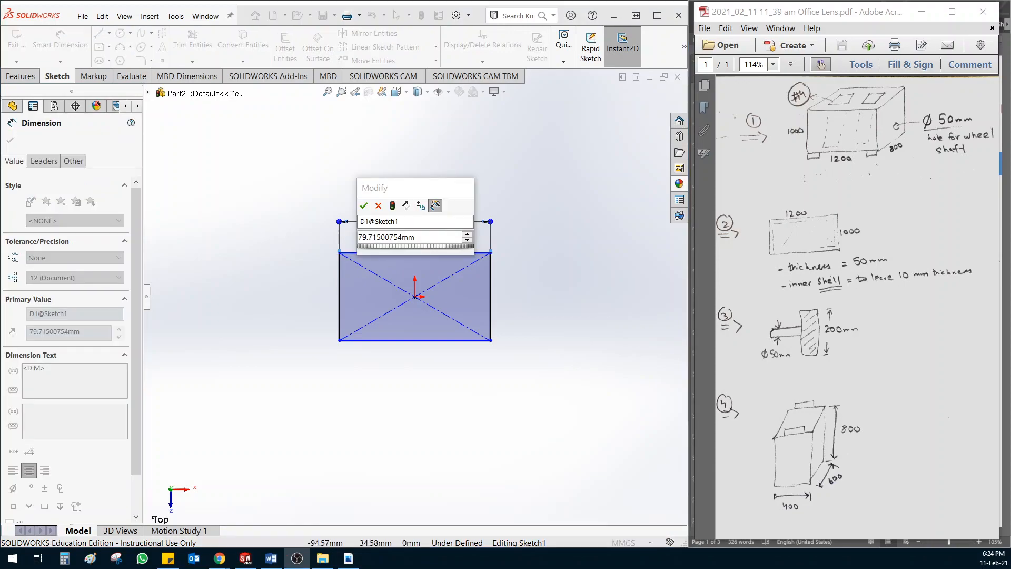
{"action": "key", "text": "alt+Tab"}
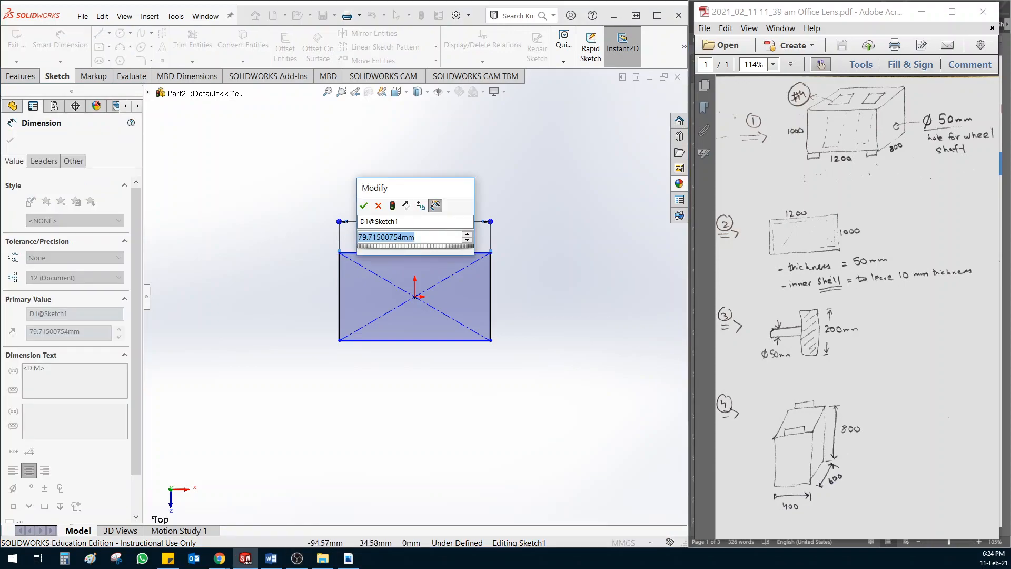
{"action": "type", "text": "1200"}
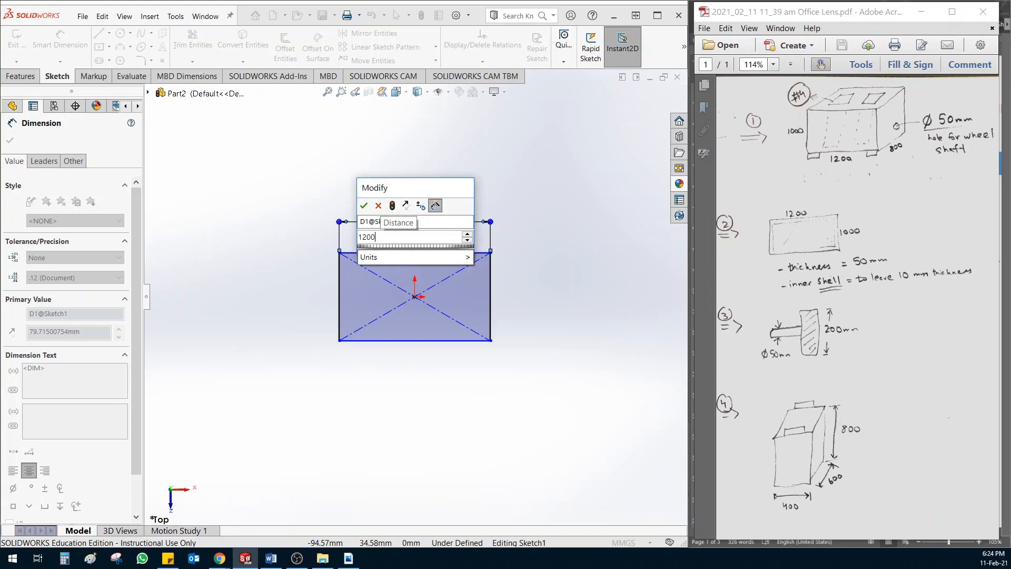
{"action": "key", "text": "Return"}
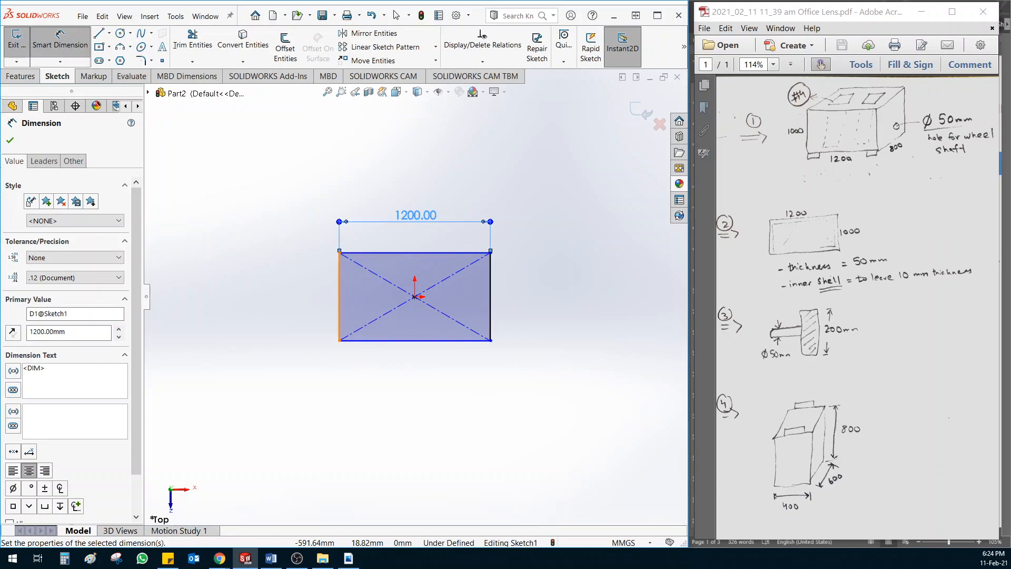
Dimension the rectangle's vertical edge and set its length to 1000 mm
{"action": "left_click", "coordinate": [339, 295]}
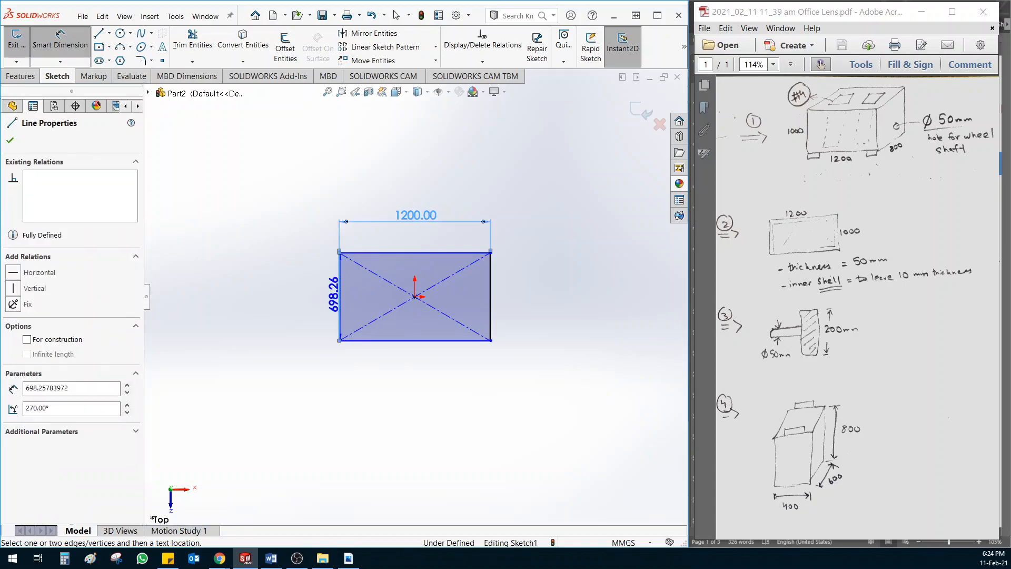
{"action": "left_click", "coordinate": [280, 295]}
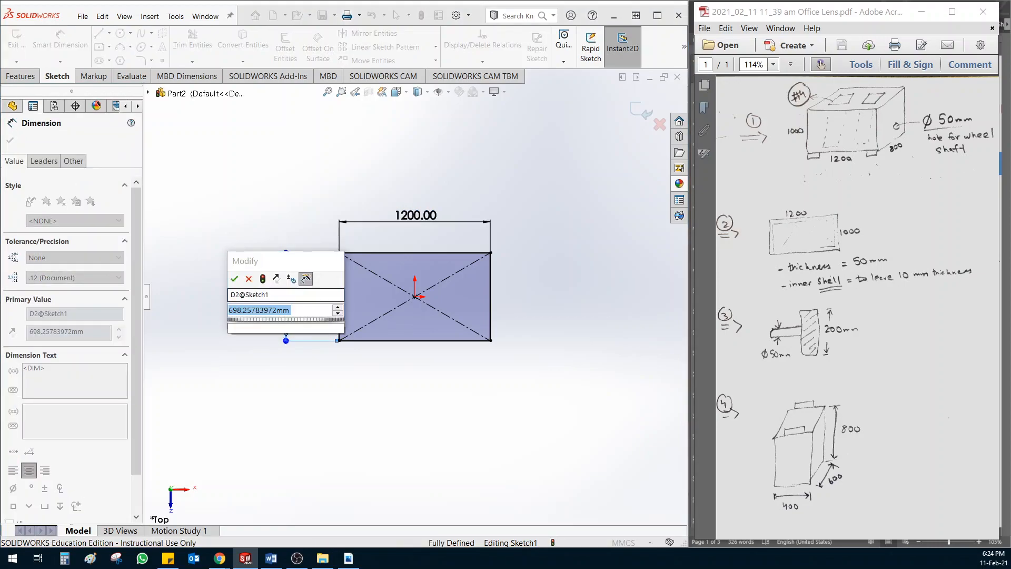
{"action": "type", "text": "1000"}
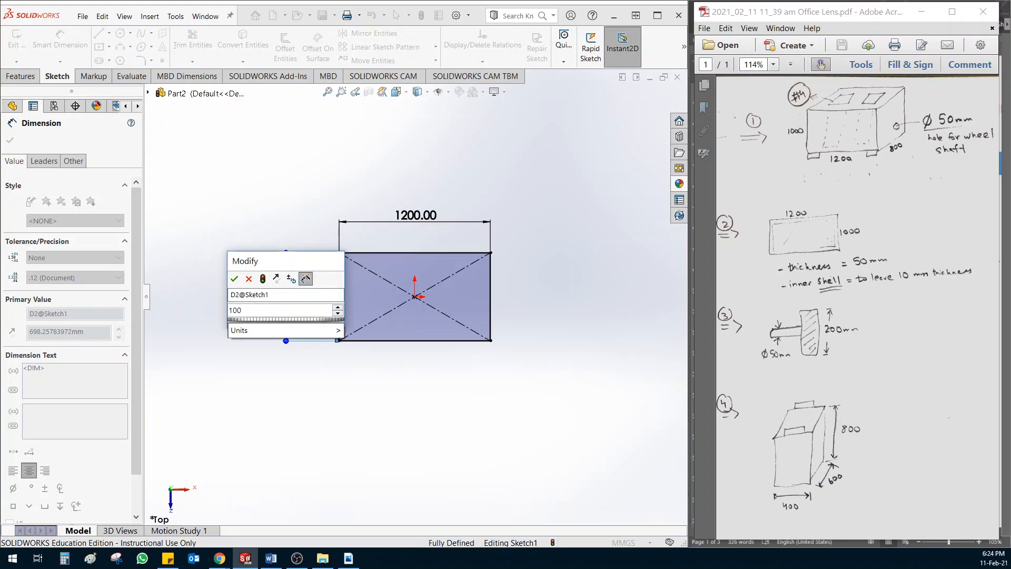
{"action": "key", "text": "Escape"}
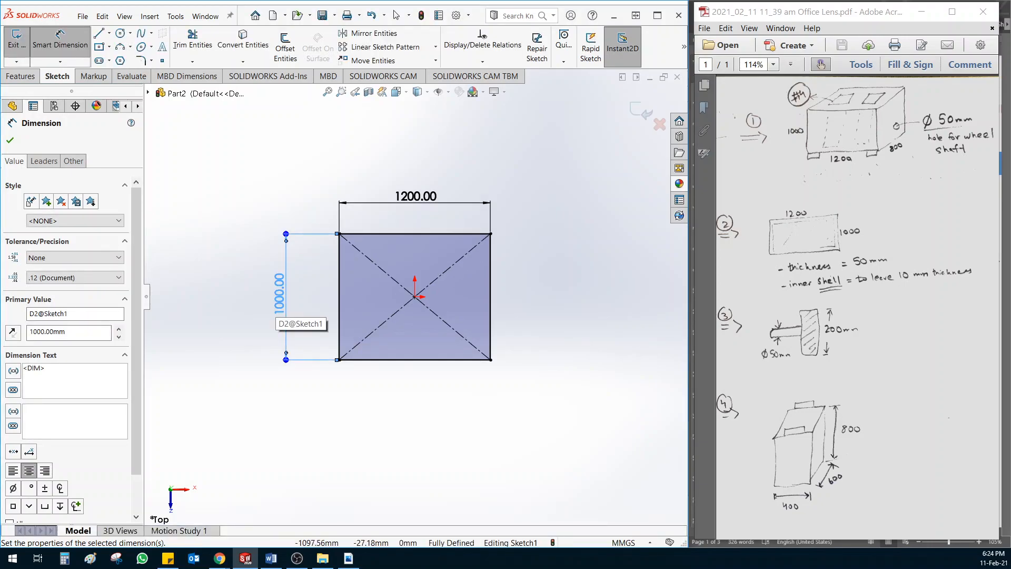
{"action": "key", "text": "Escape"}
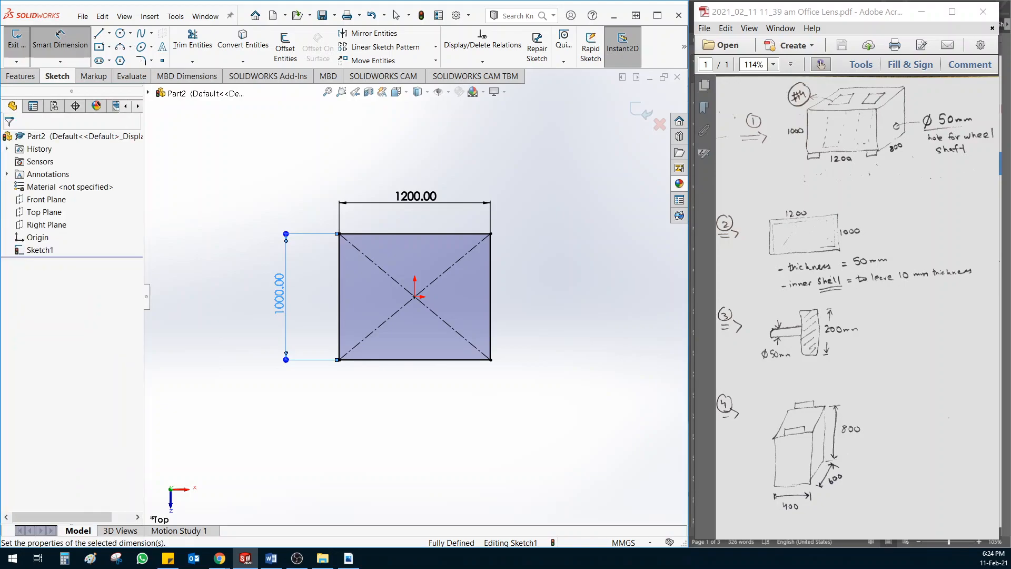
Change the rectangle's vertical dimension to 800 mm
{"action": "double_click", "coordinate": [279, 293]}
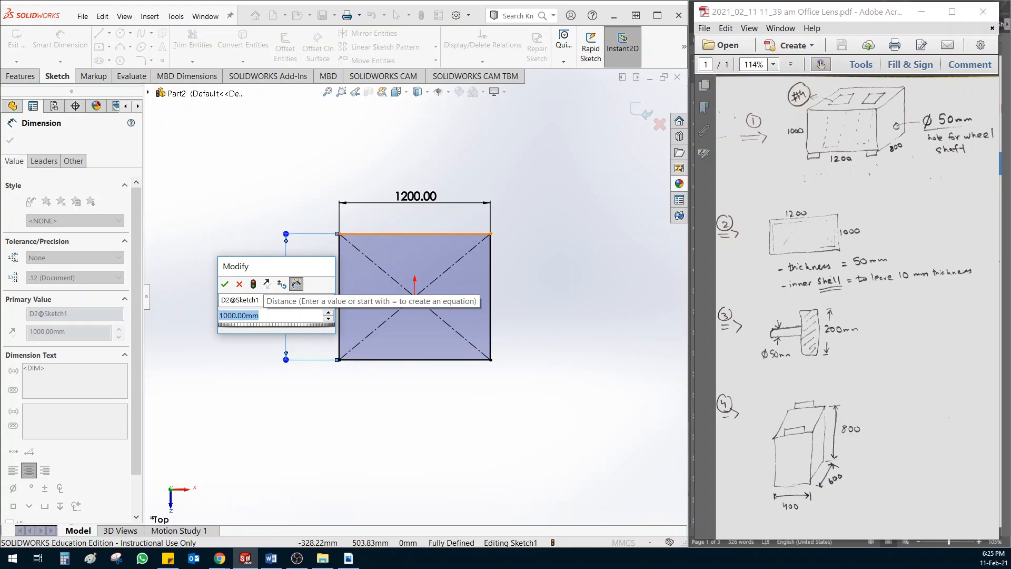
{"action": "type", "text": "800"}
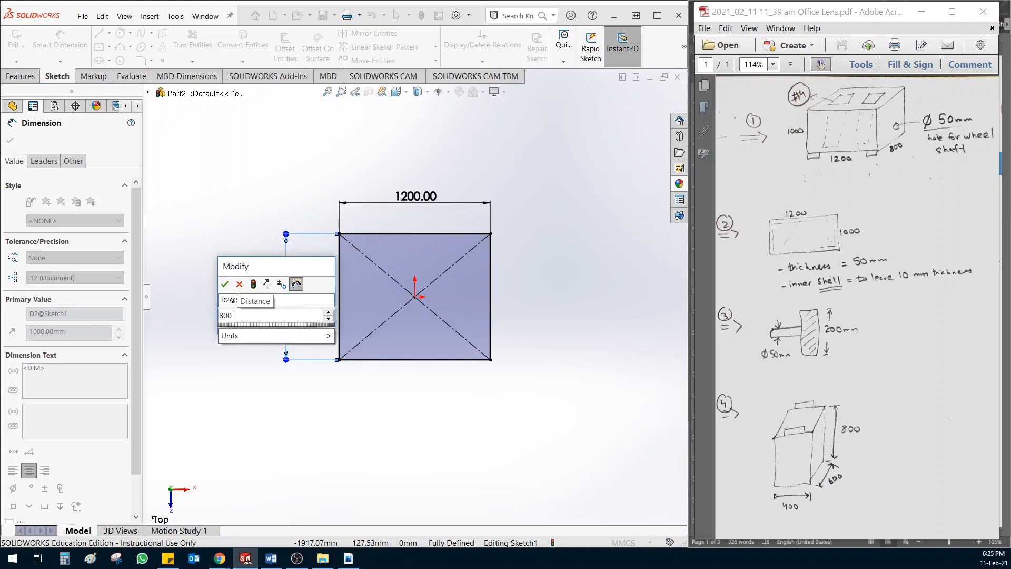
{"action": "key", "text": "Escape"}
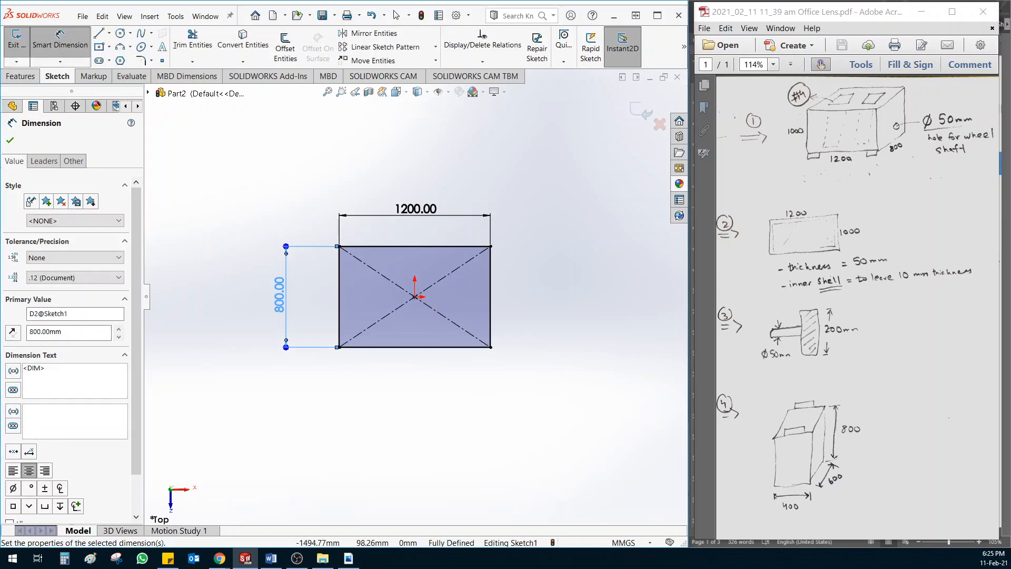
Extrude the rectangle sketch as a blind boss 50 mm deep
{"action": "left_click", "coordinate": [20, 76]}
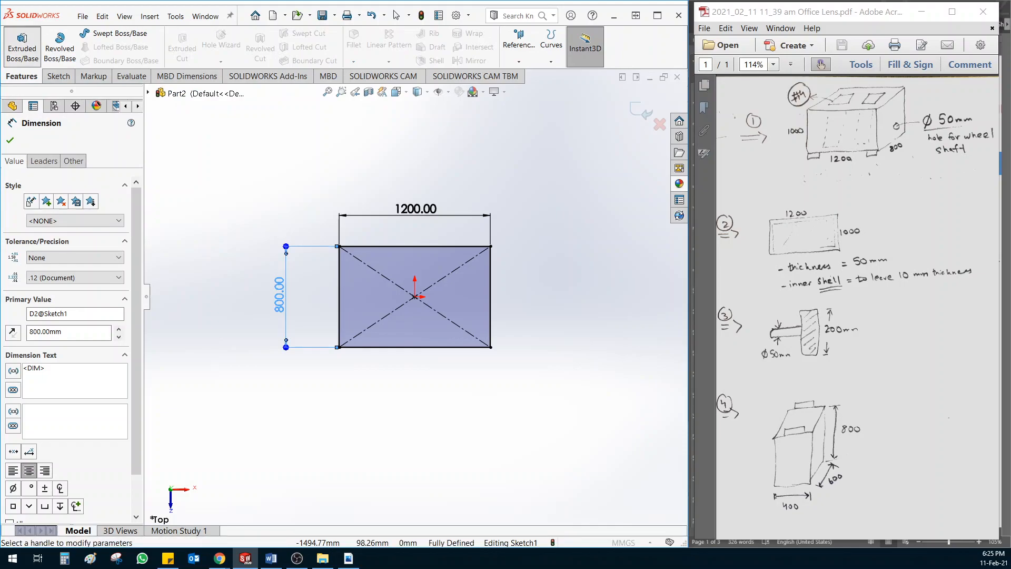
{"action": "left_click", "coordinate": [22, 46]}
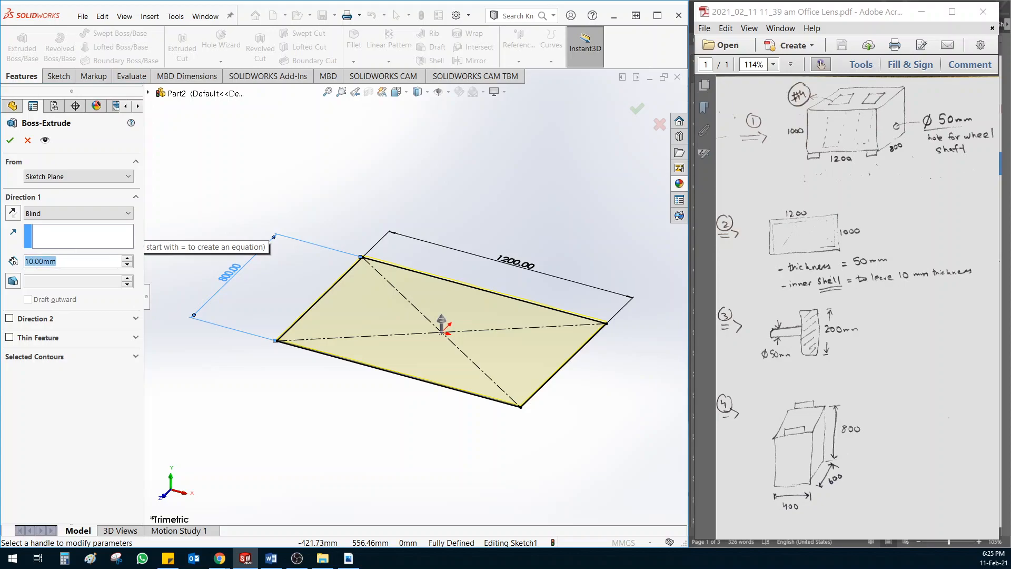
{"action": "type", "text": "50"}
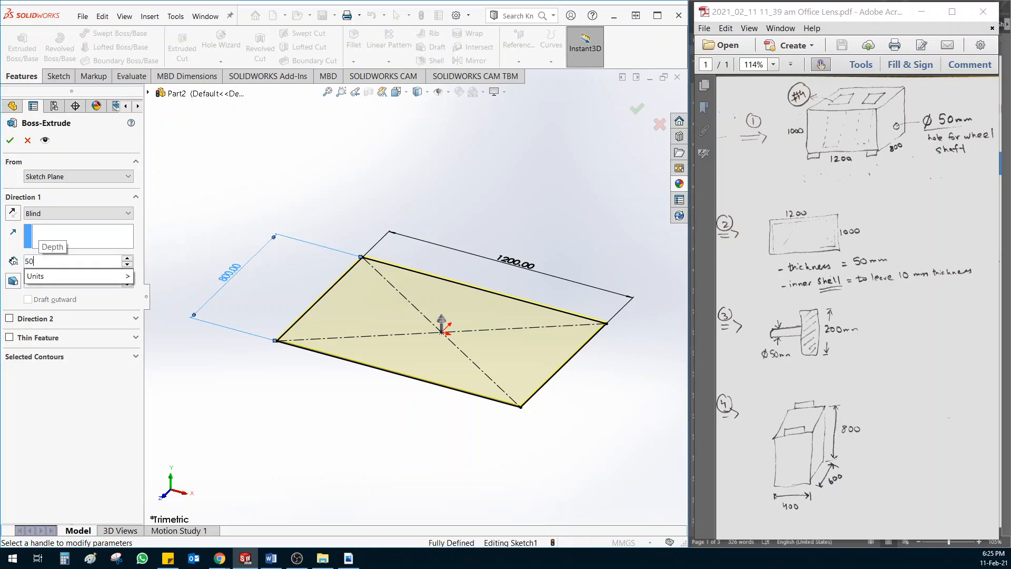
{"action": "key", "text": "Return"}
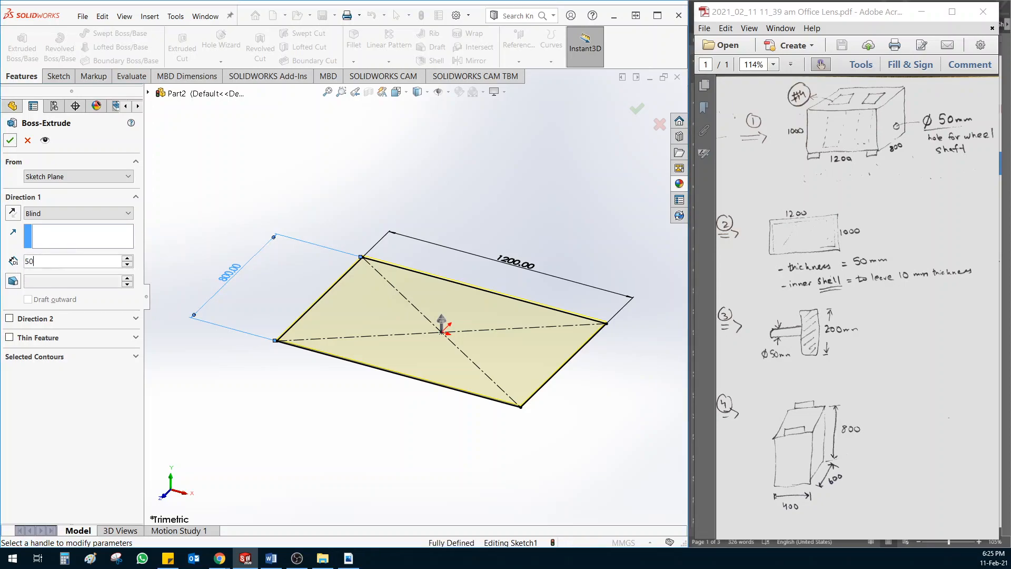
{"action": "key", "text": "Return"}
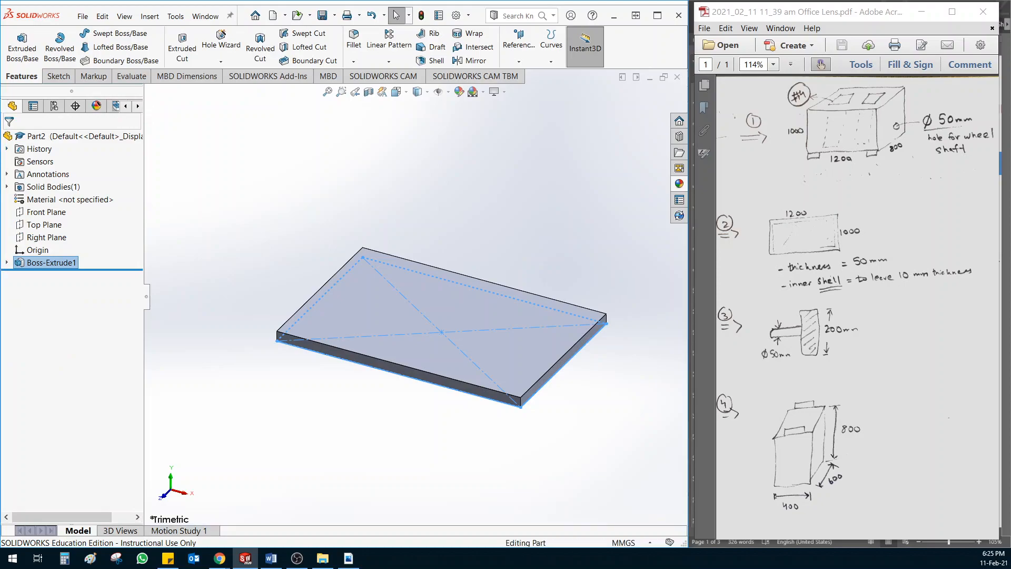
{"action": "key", "text": "Escape"}
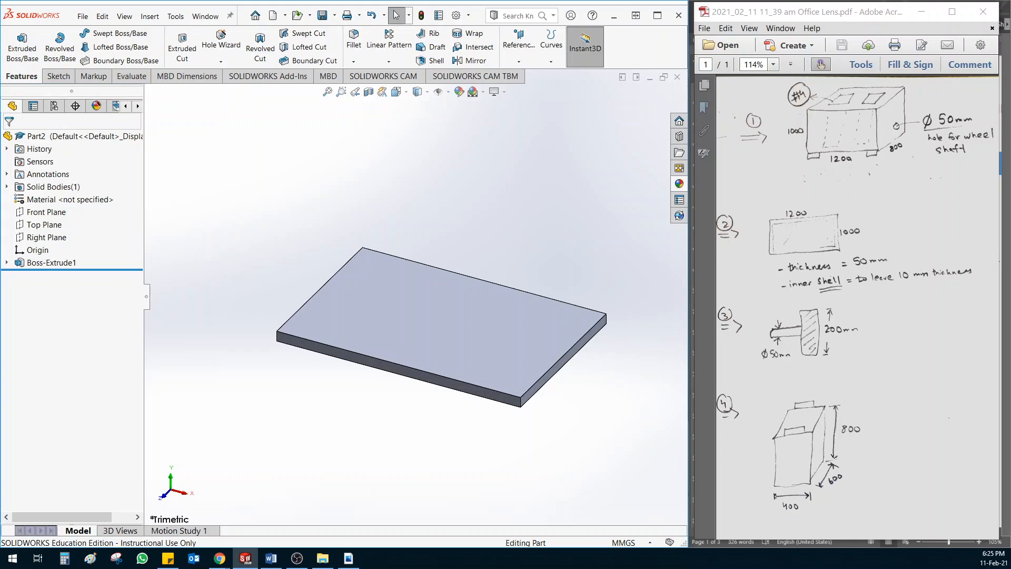
Shell the plate with a 10 mm wall thickness, removing its large underside face, and inspect the hollowed underside
{"action": "middle_click_drag", "start_coordinate": [496, 348], "coordinate": [496, 215]}
{"action": "scroll", "coordinate": [440, 334], "scroll_direction": "down", "scroll_amount": 3}
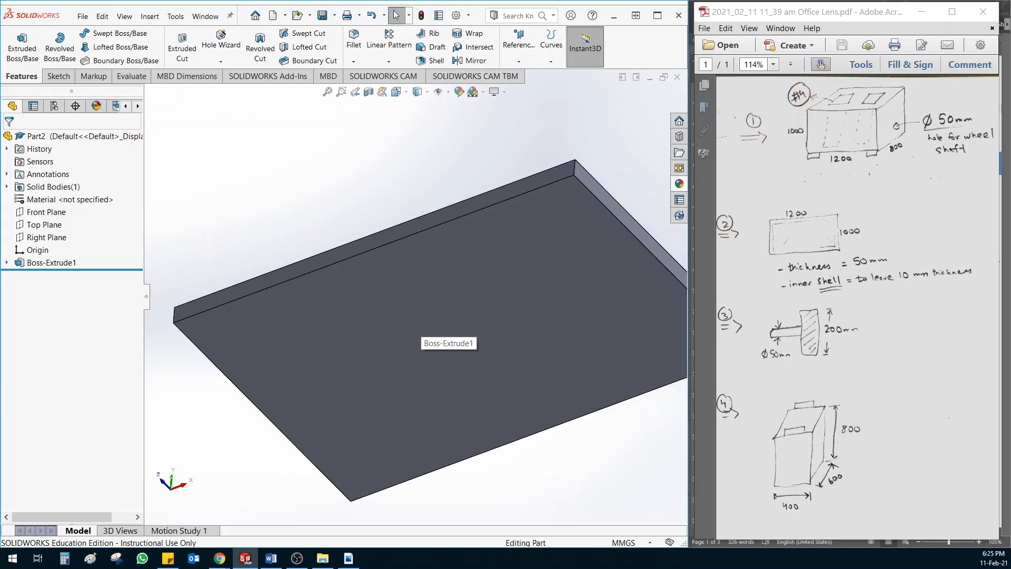
{"action": "scroll", "coordinate": [449, 337], "scroll_direction": "up", "scroll_amount": 2}
{"action": "left_click", "coordinate": [413, 326]}
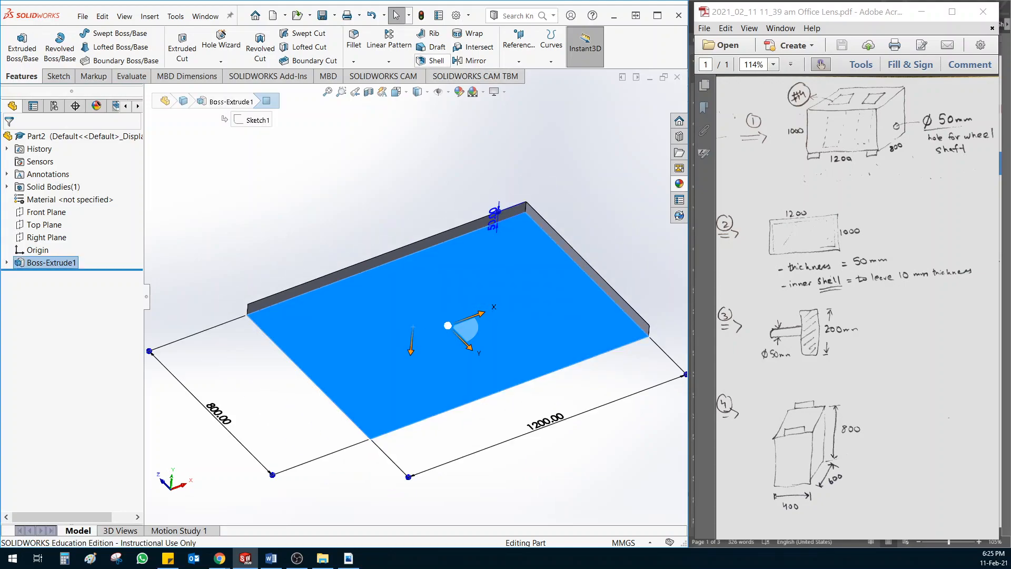
{"action": "left_click", "coordinate": [430, 61]}
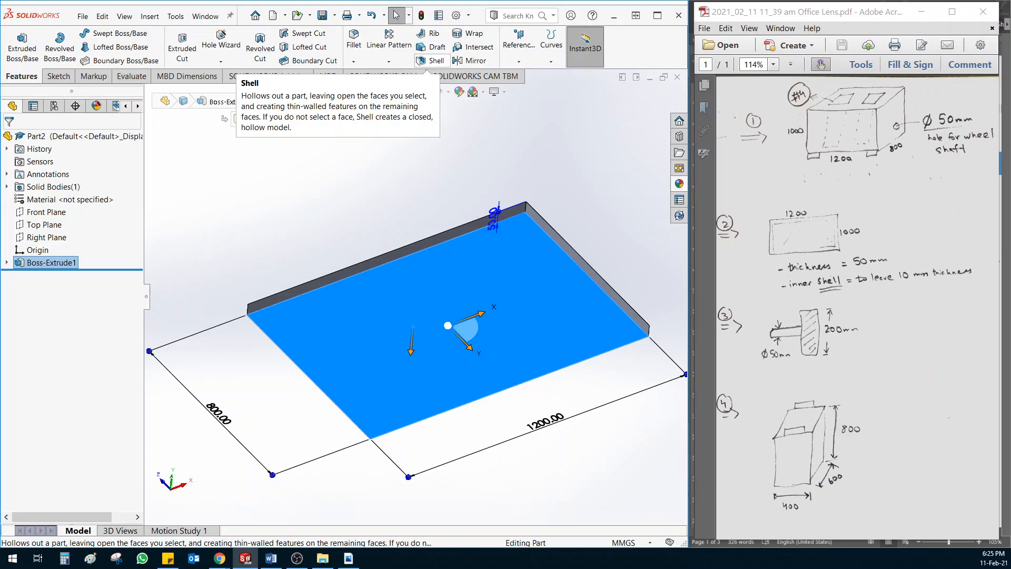
{"action": "left_click", "coordinate": [421, 61]}
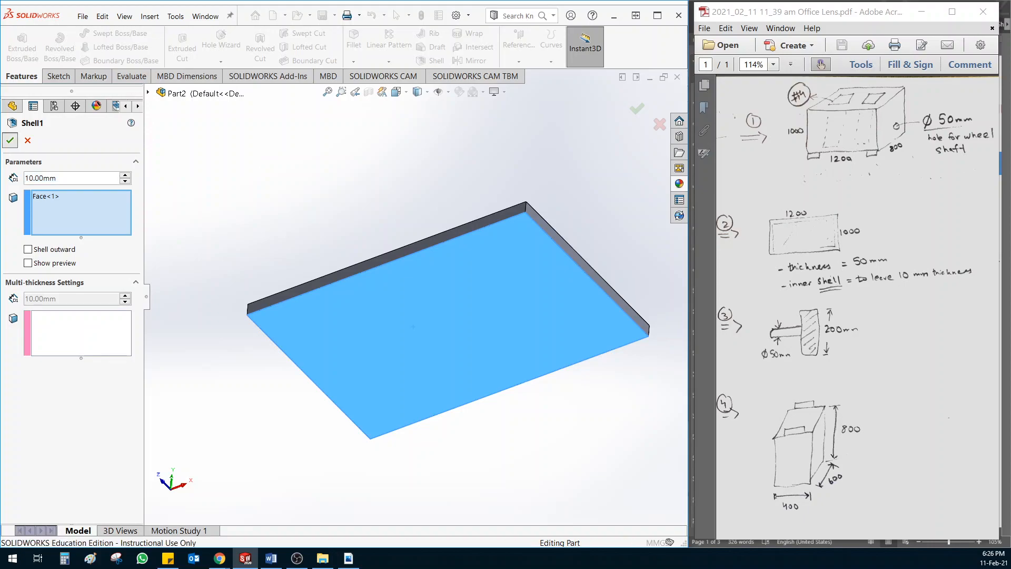
{"action": "left_click", "coordinate": [10, 140]}
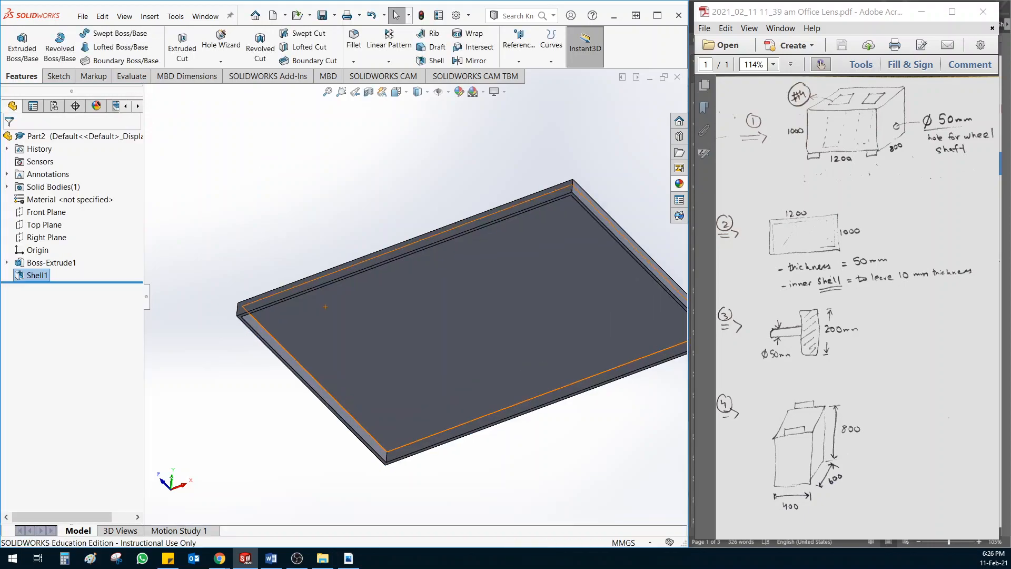
{"action": "scroll", "coordinate": [299, 311], "scroll_direction": "down", "scroll_amount": 1}
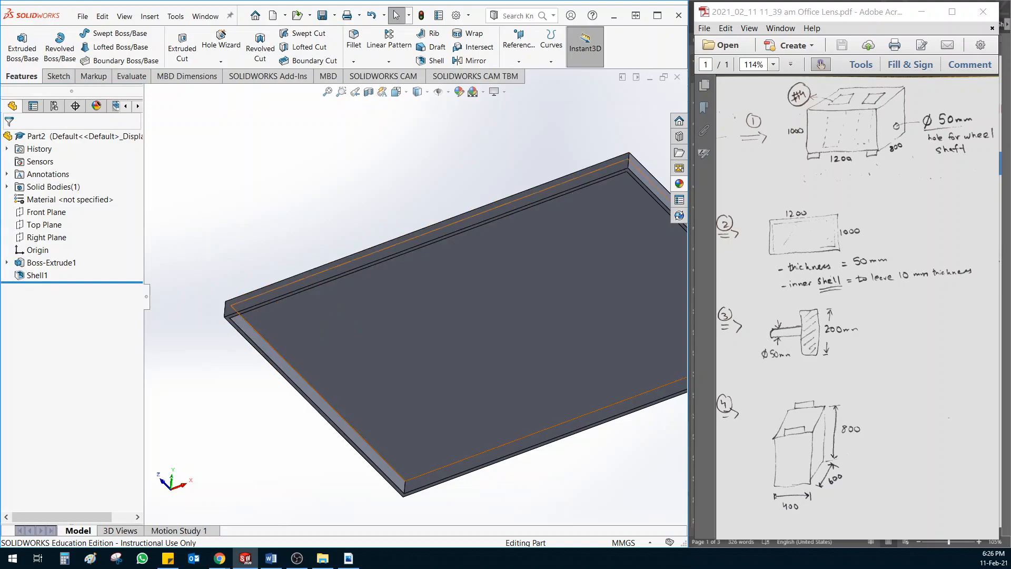
{"action": "middle_click_drag", "start_coordinate": [304, 341], "coordinate": [247, 379]}
{"action": "scroll", "coordinate": [421, 380], "scroll_direction": "down", "scroll_amount": 2}
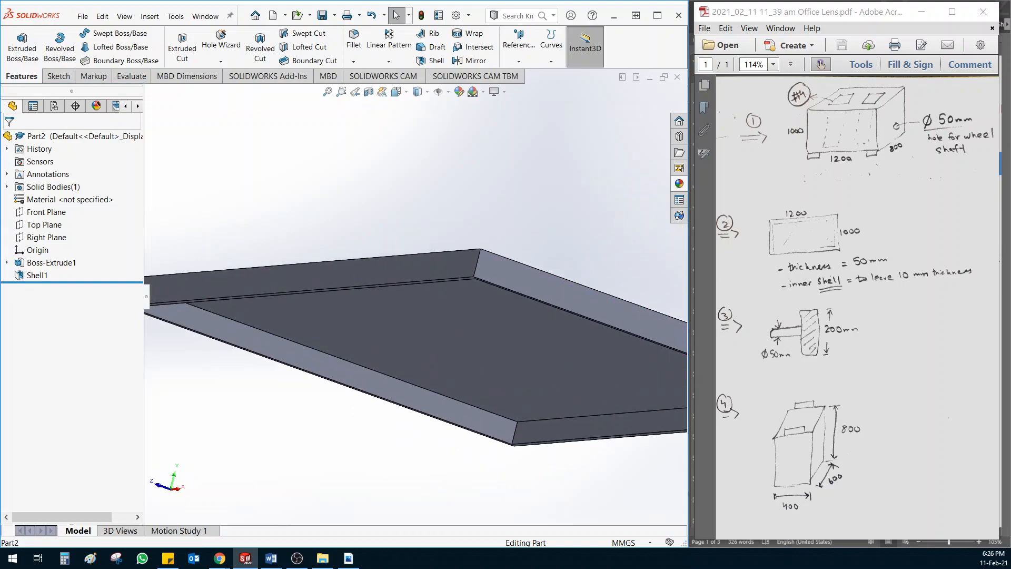
{"action": "scroll", "coordinate": [448, 243], "scroll_direction": "up", "scroll_amount": 3}
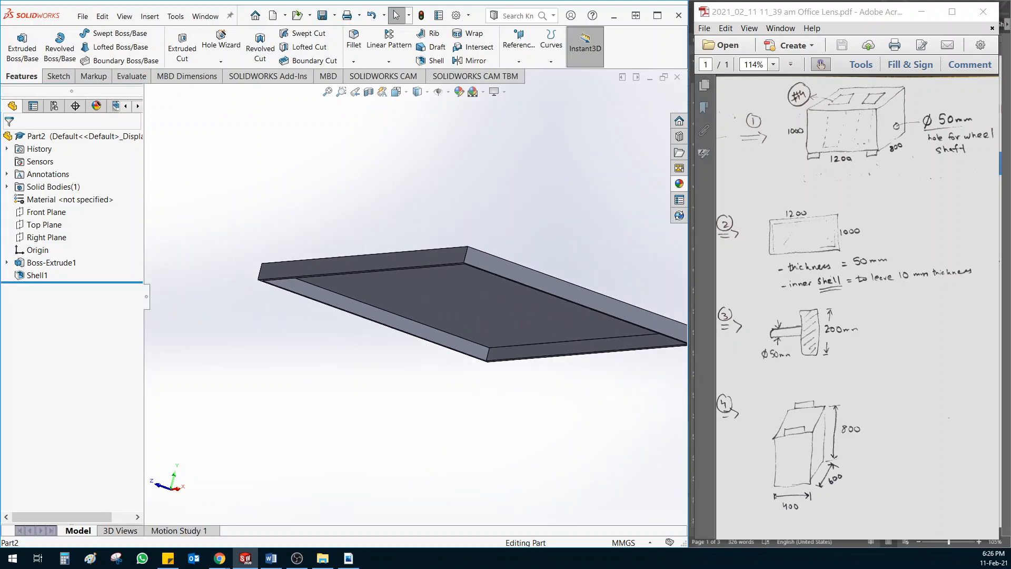
{"action": "scroll", "coordinate": [500, 240], "scroll_direction": "up", "scroll_amount": 1}
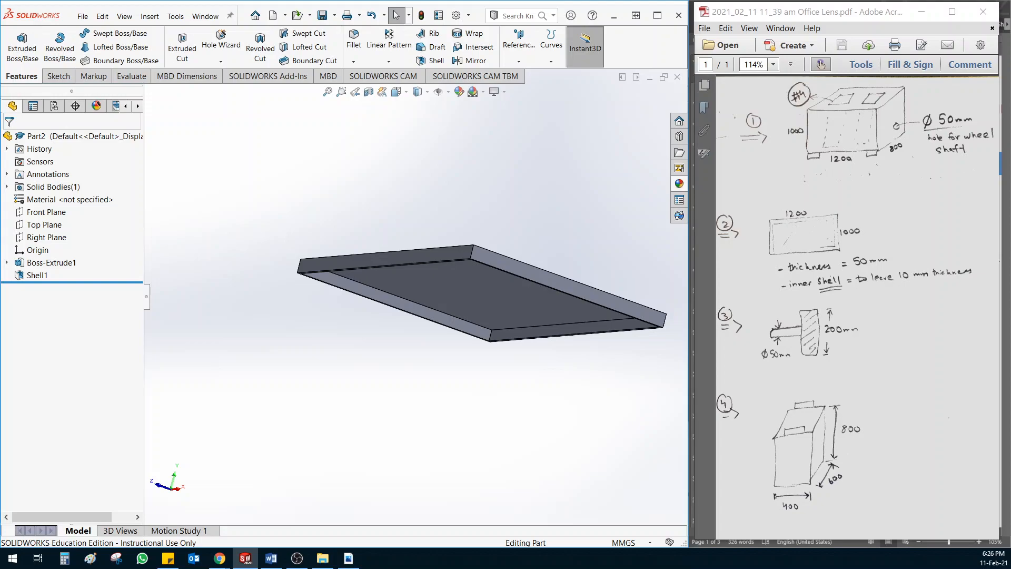
Sketch two aligned center rectangles on the plate's closed top face, about 242 by 42 mm and 274 by 42 mm, near one long edge
{"action": "middle_click_drag", "start_coordinate": [482, 274], "coordinate": [473, 336]}
{"action": "middle_click_drag", "start_coordinate": [425, 263], "coordinate": [424, 294]}
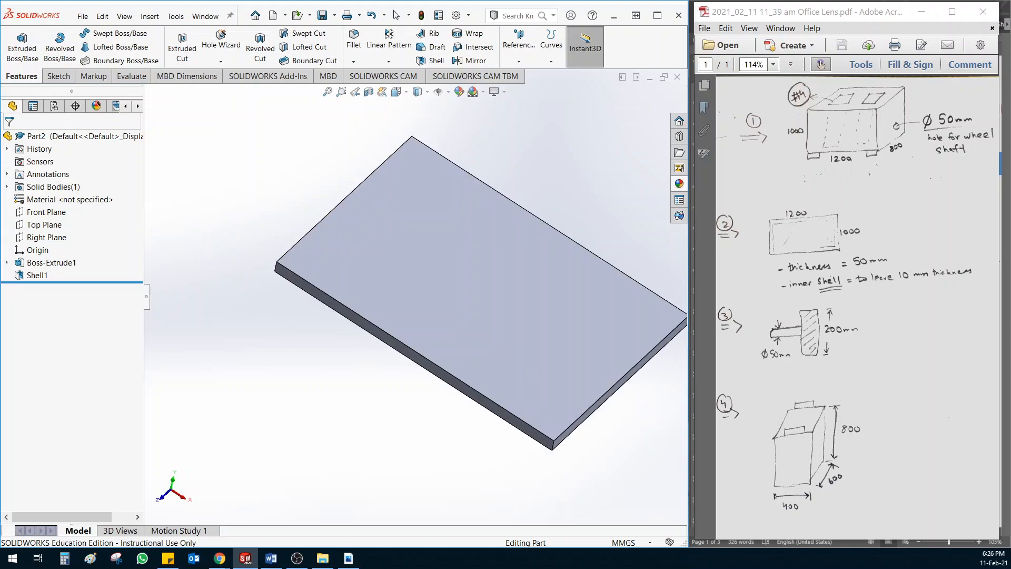
{"action": "scroll", "coordinate": [424, 294], "scroll_direction": "up", "scroll_amount": 2}
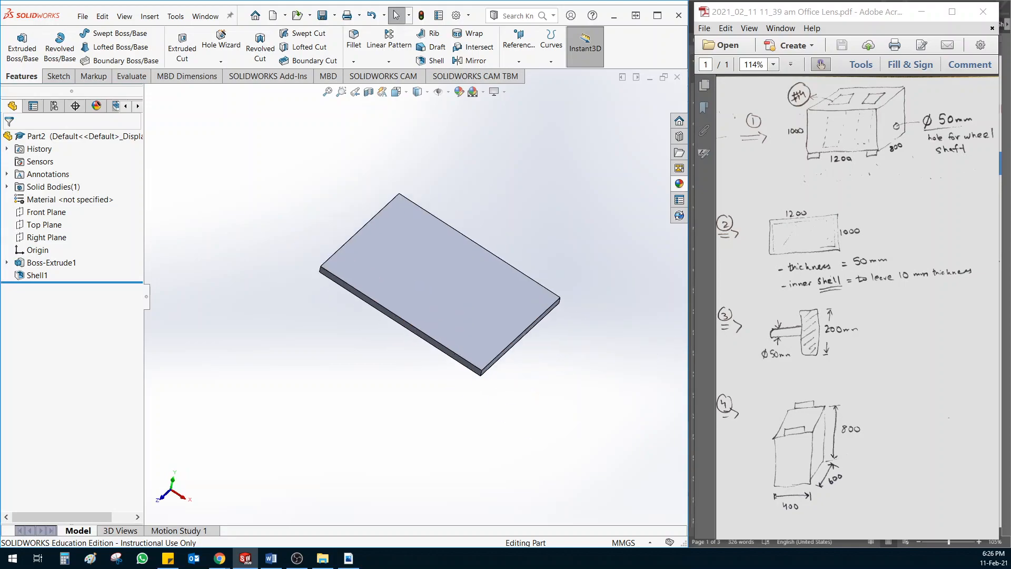
{"action": "scroll", "coordinate": [595, 345], "scroll_direction": "down", "scroll_amount": 3}
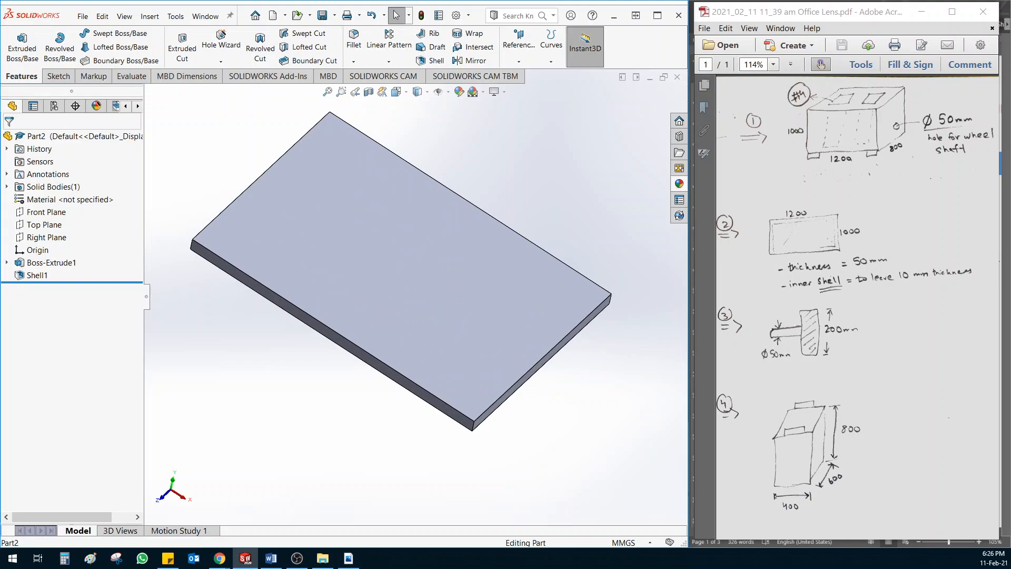
{"action": "left_click", "coordinate": [436, 352]}
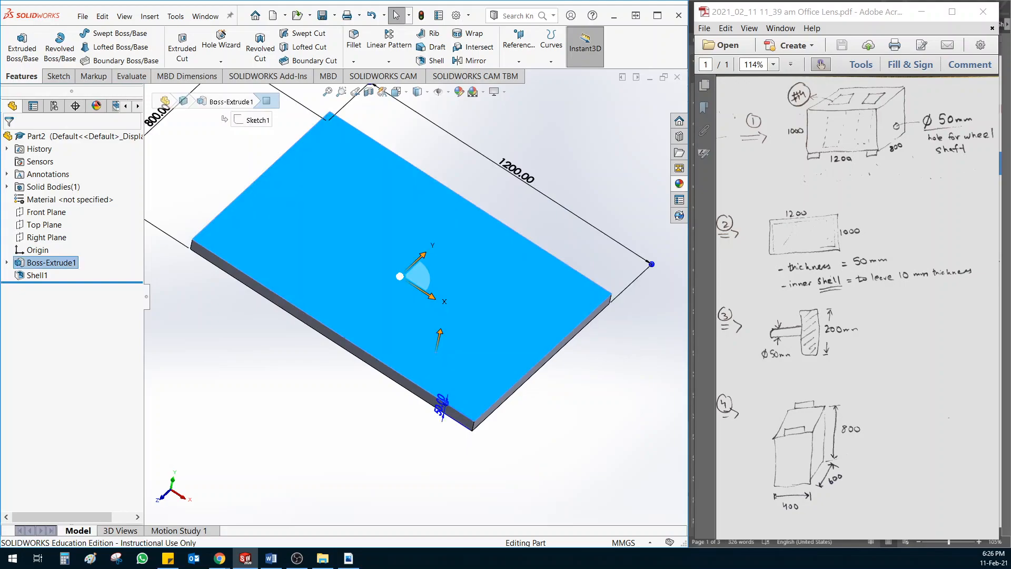
{"action": "left_click", "coordinate": [58, 76]}
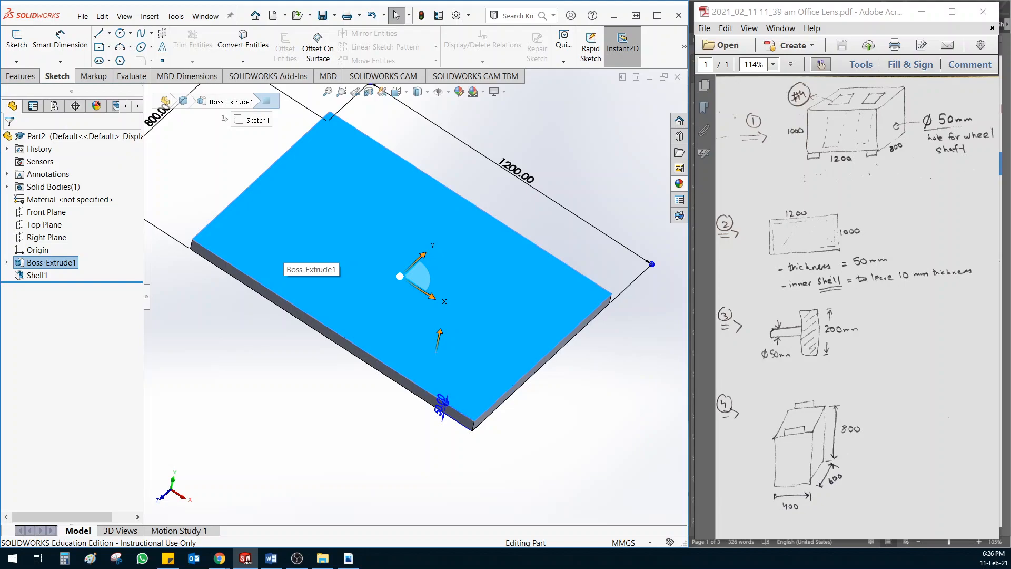
{"action": "scroll", "coordinate": [412, 294], "scroll_direction": "up", "scroll_amount": 2}
{"action": "scroll", "coordinate": [314, 209], "scroll_direction": "down", "scroll_amount": 2}
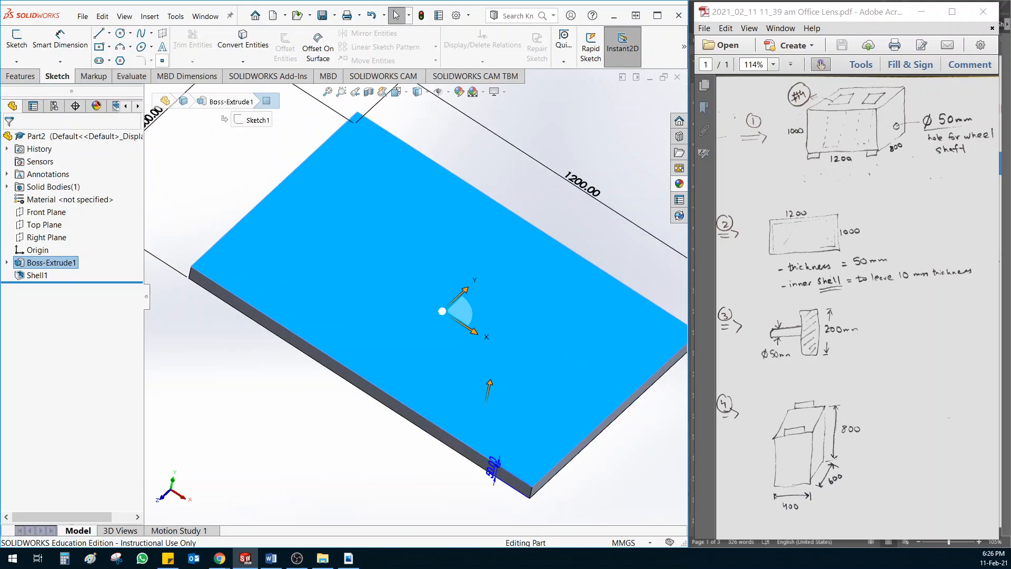
{"action": "left_click", "coordinate": [99, 46]}
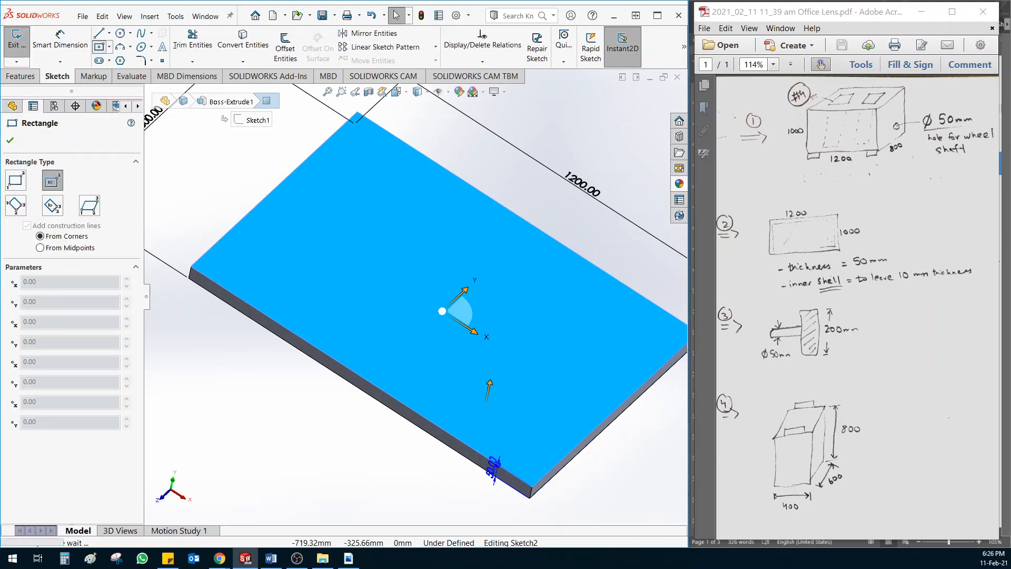
{"action": "left_click", "coordinate": [293, 268]}
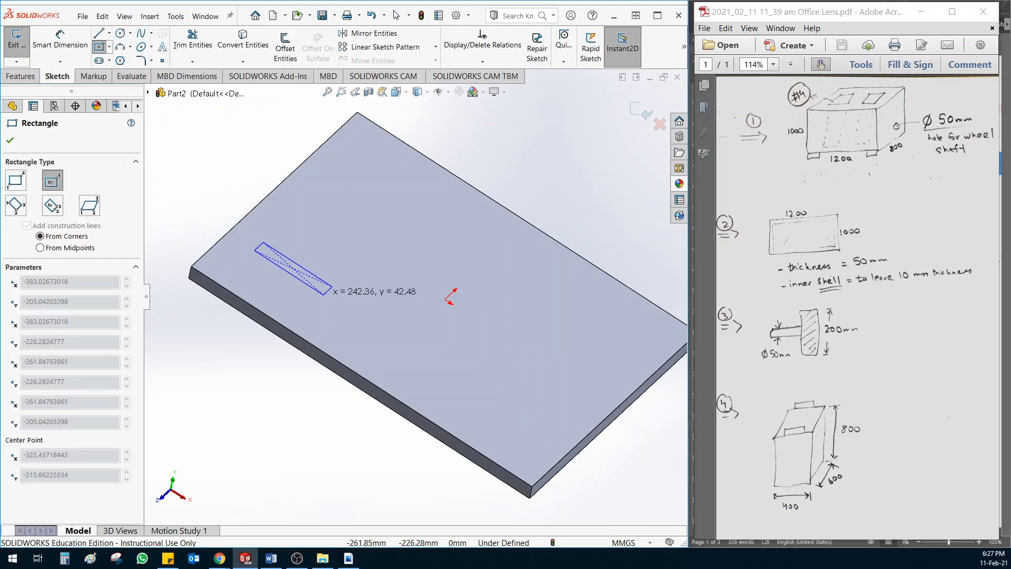
{"action": "left_click", "coordinate": [331, 290]}
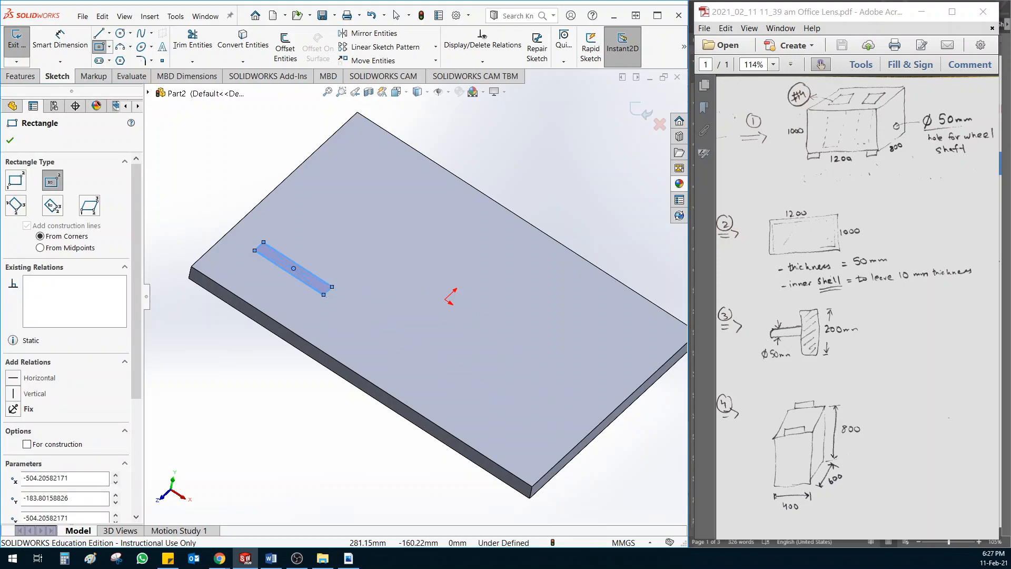
{"action": "left_click", "coordinate": [498, 399]}
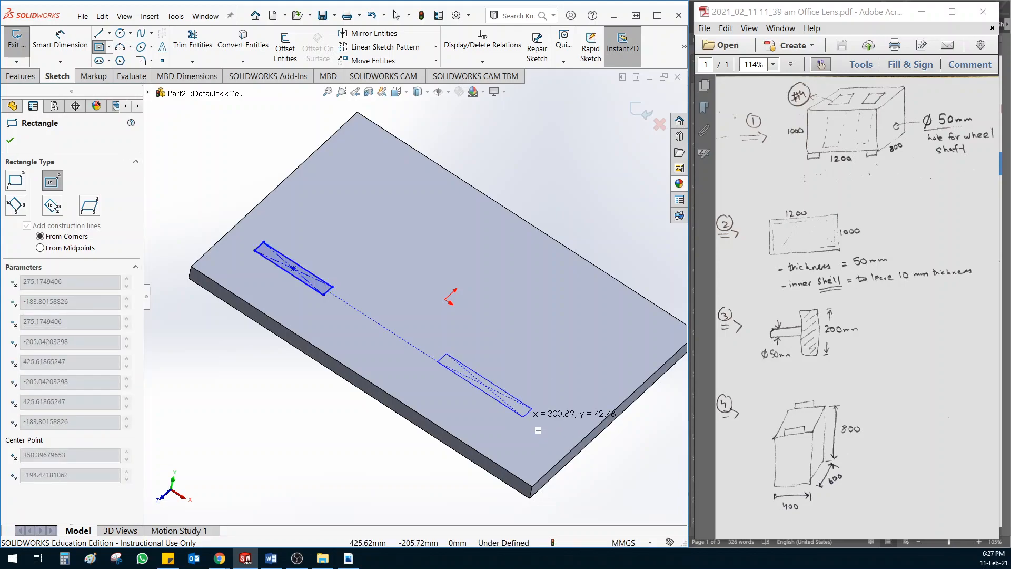
{"action": "left_click", "coordinate": [526, 414]}
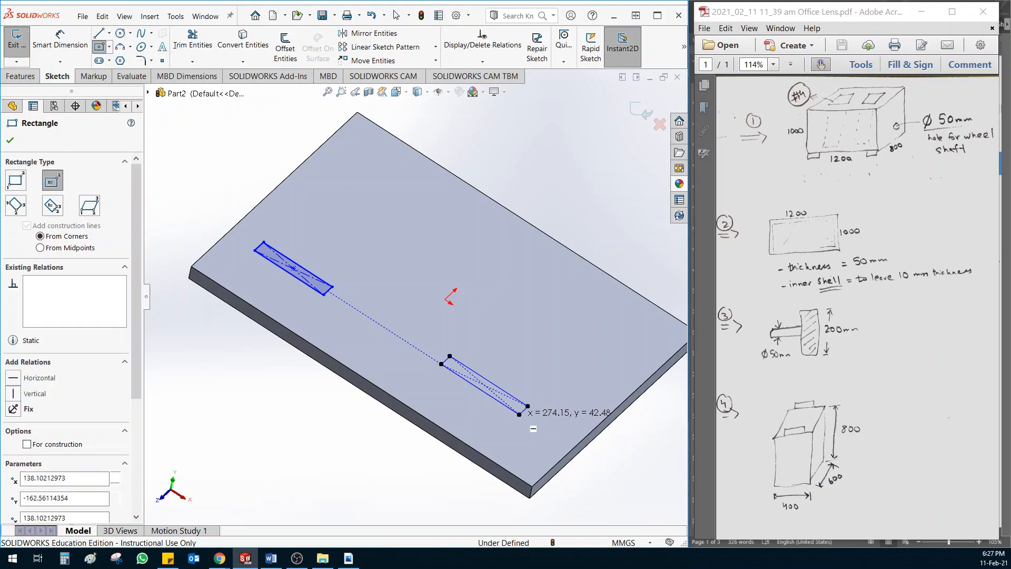
Extrude both rectangles as a blind boss 50 mm high merged with the plate, and set the view to isometric
{"action": "left_click", "coordinate": [22, 46]}
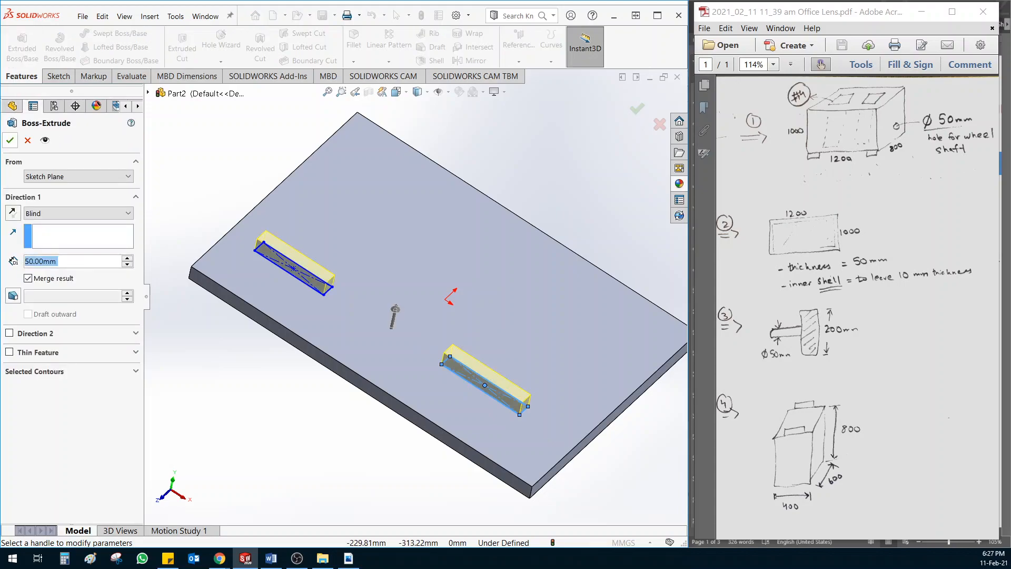
{"action": "left_click", "coordinate": [10, 140]}
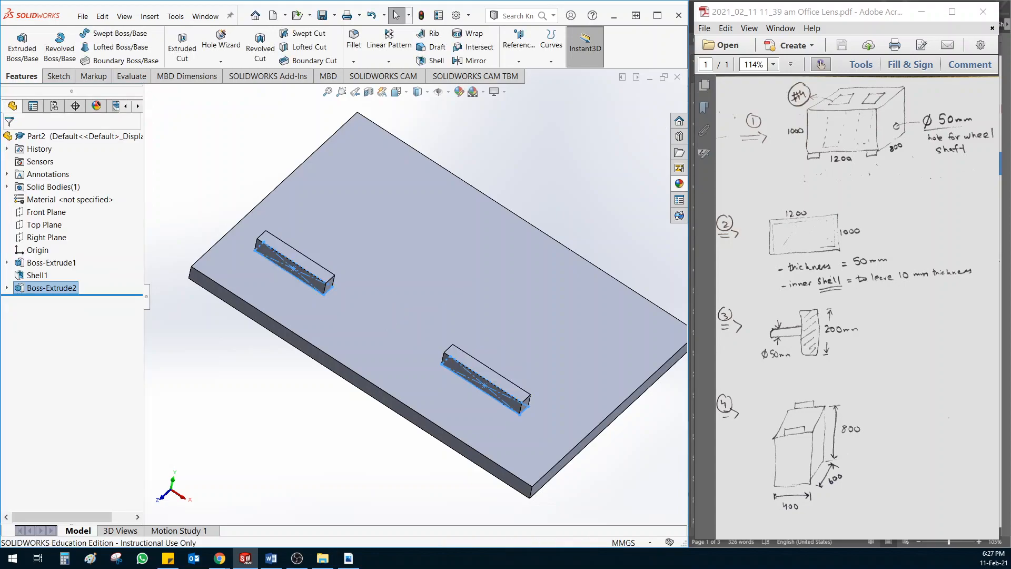
{"action": "key", "text": "space"}
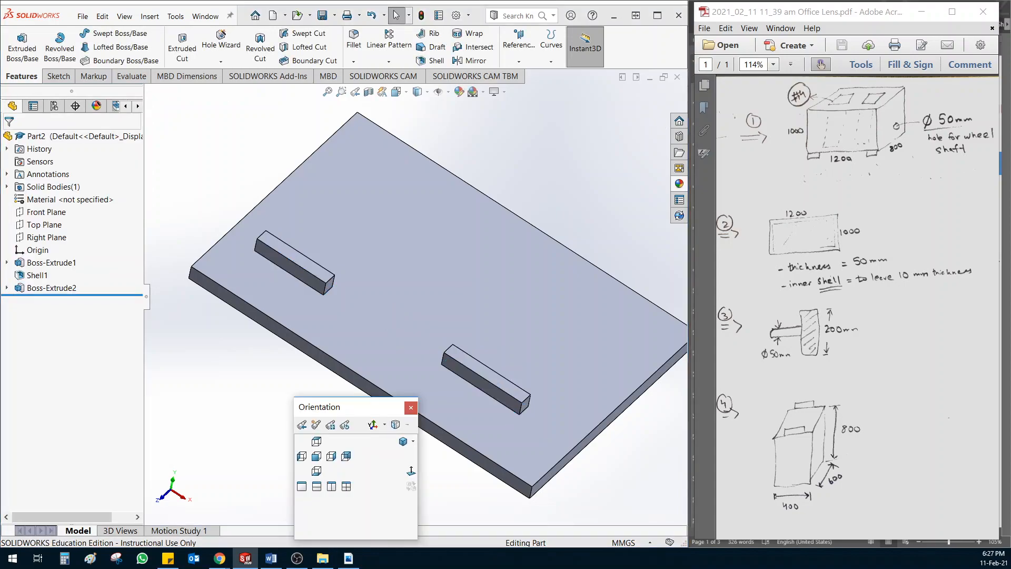
{"action": "left_click", "coordinate": [405, 441]}
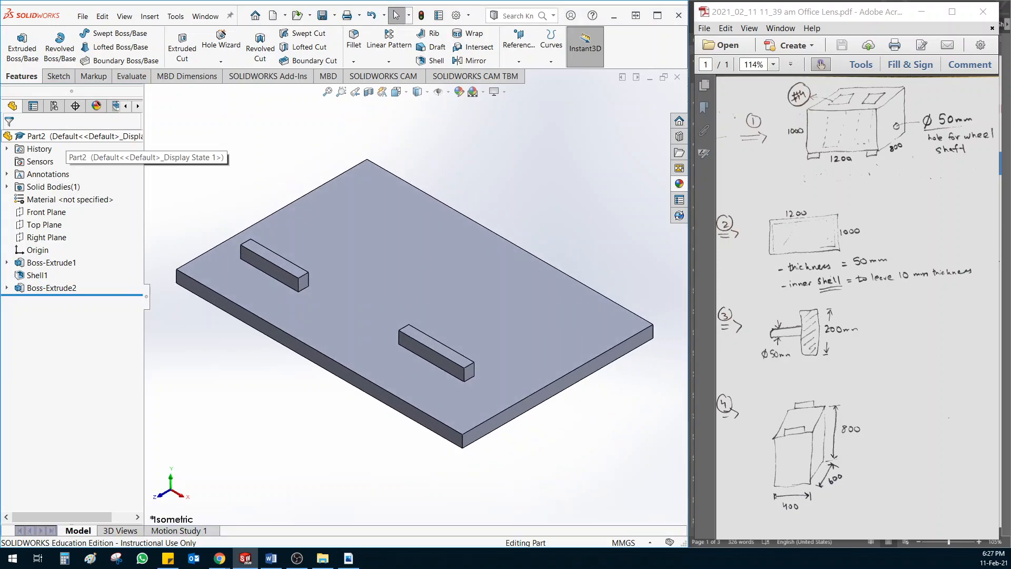
Apply a light green color from the standard swatches to the whole part
{"action": "right_click", "coordinate": [68, 136]}
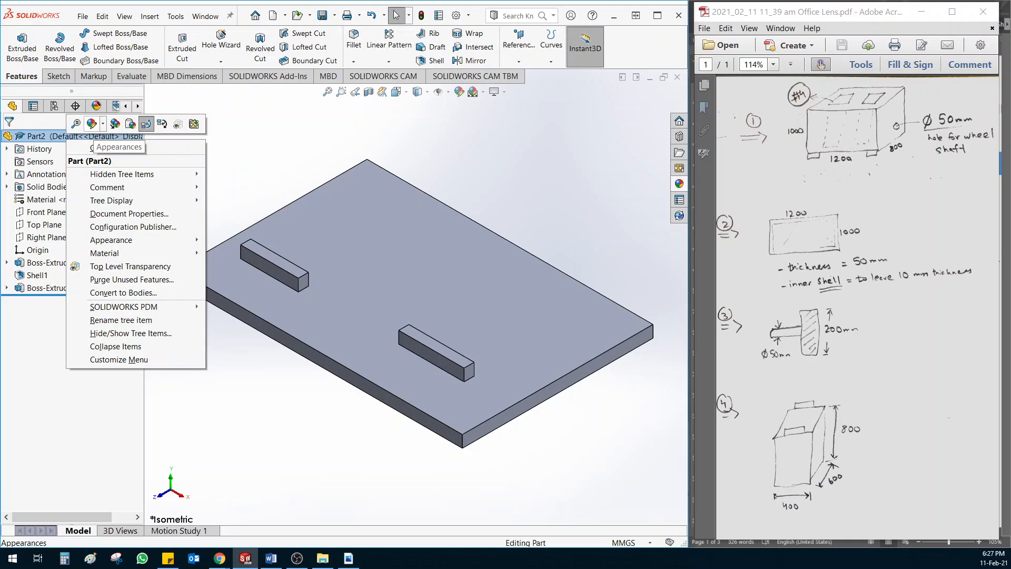
{"action": "left_click", "coordinate": [92, 124]}
{"action": "left_click", "coordinate": [146, 146]}
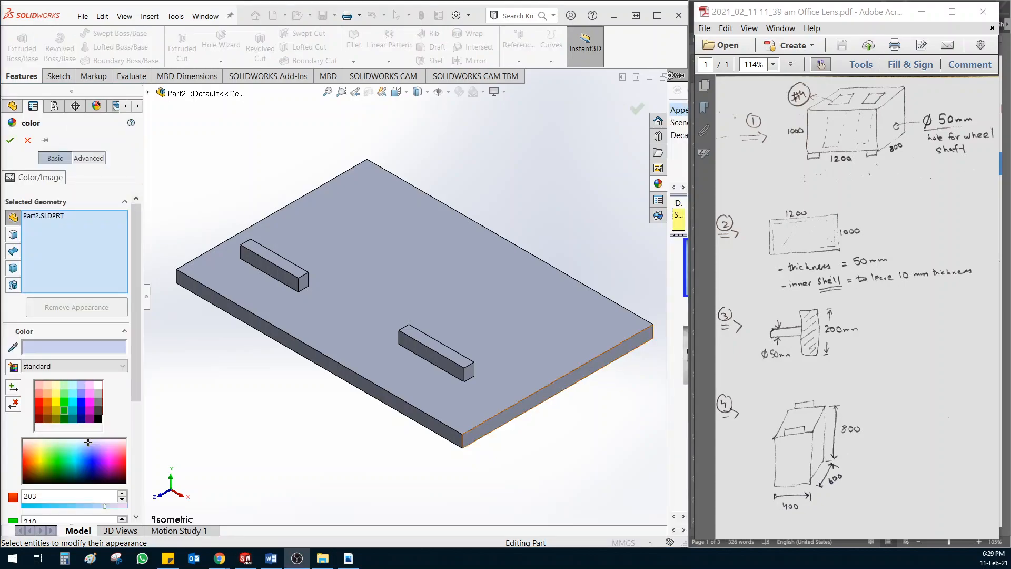
{"action": "left_click", "coordinate": [63, 402]}
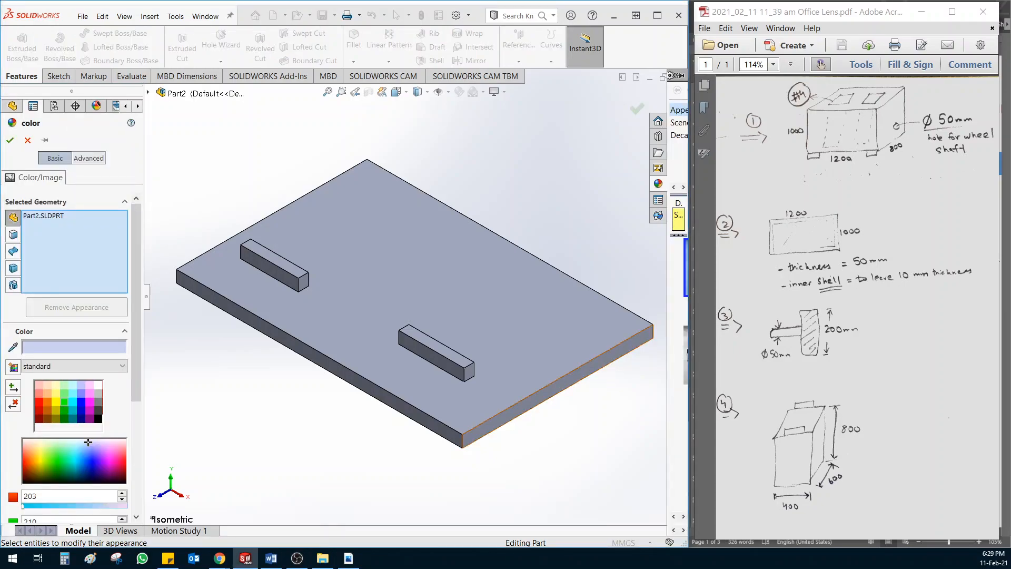
{"action": "left_click", "coordinate": [64, 393]}
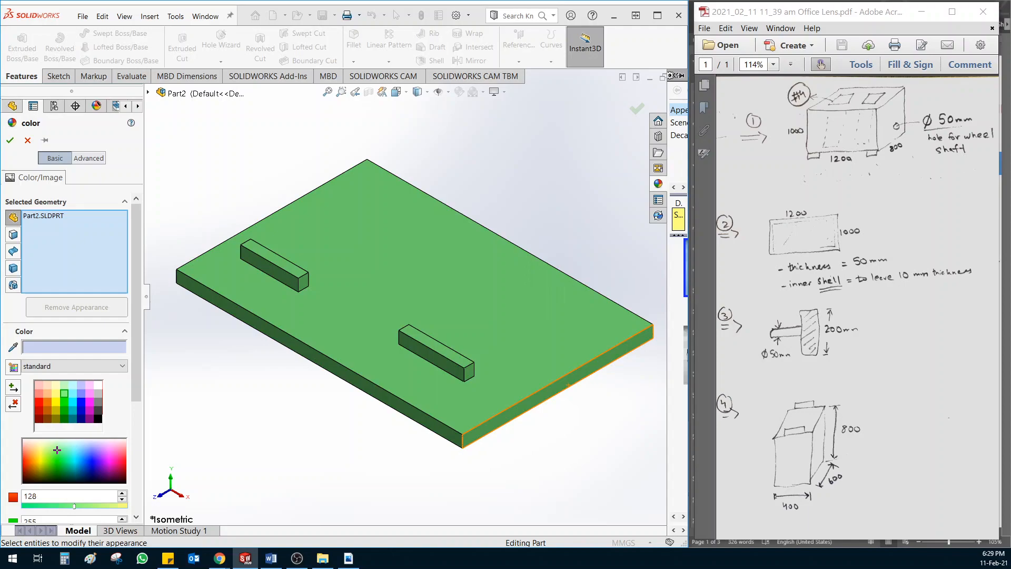
{"action": "left_click", "coordinate": [10, 140]}
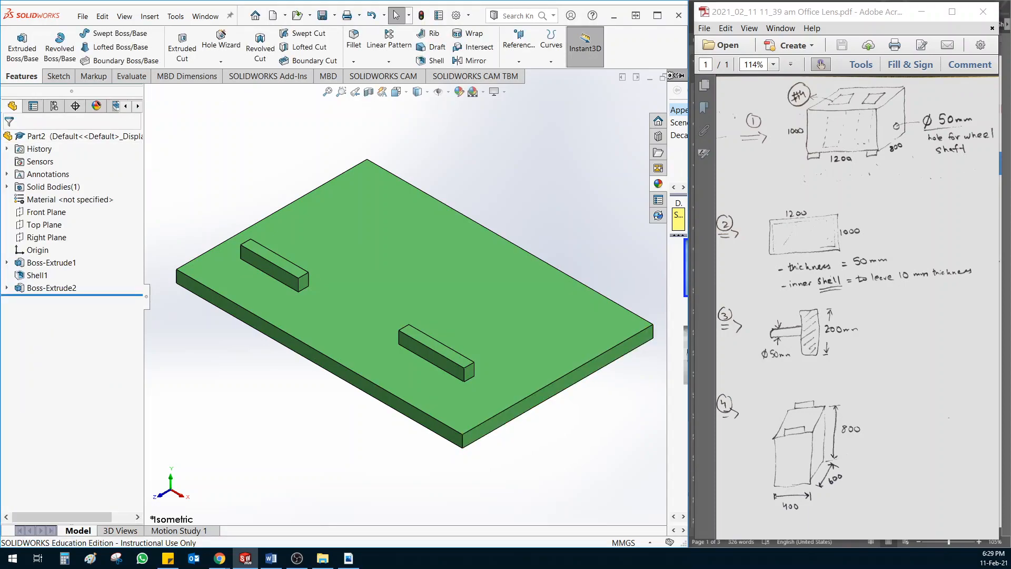
Save the part as 2_Lid in the SWLab3_Practice folder
{"action": "left_click", "coordinate": [82, 16]}
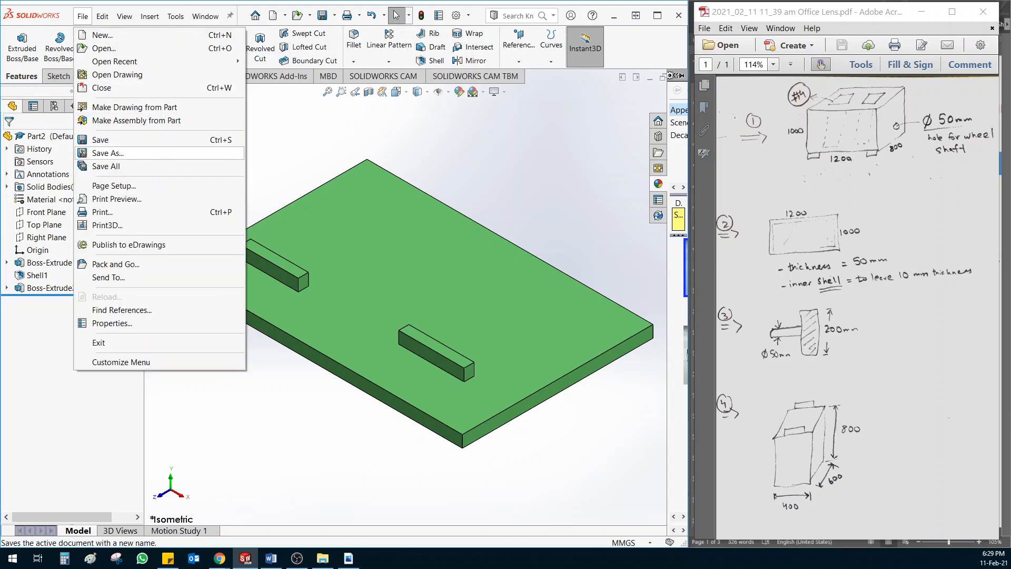
{"action": "left_click", "coordinate": [108, 153]}
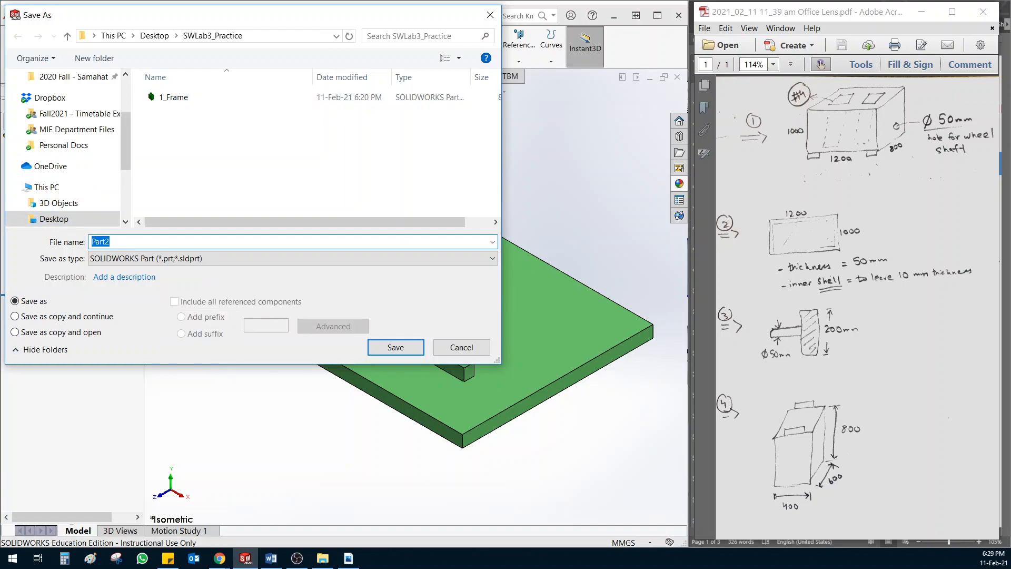
{"action": "type", "text": "2_Lid"}
{"action": "key", "text": "Return"}
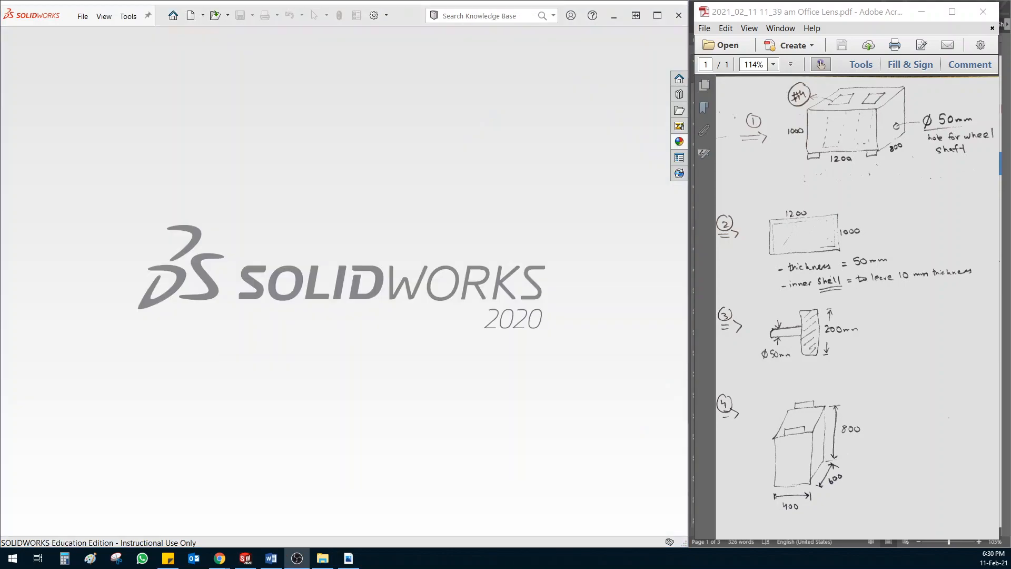
Create a new part and open a sketch on its Front Plane
{"action": "left_click", "coordinate": [82, 16]}
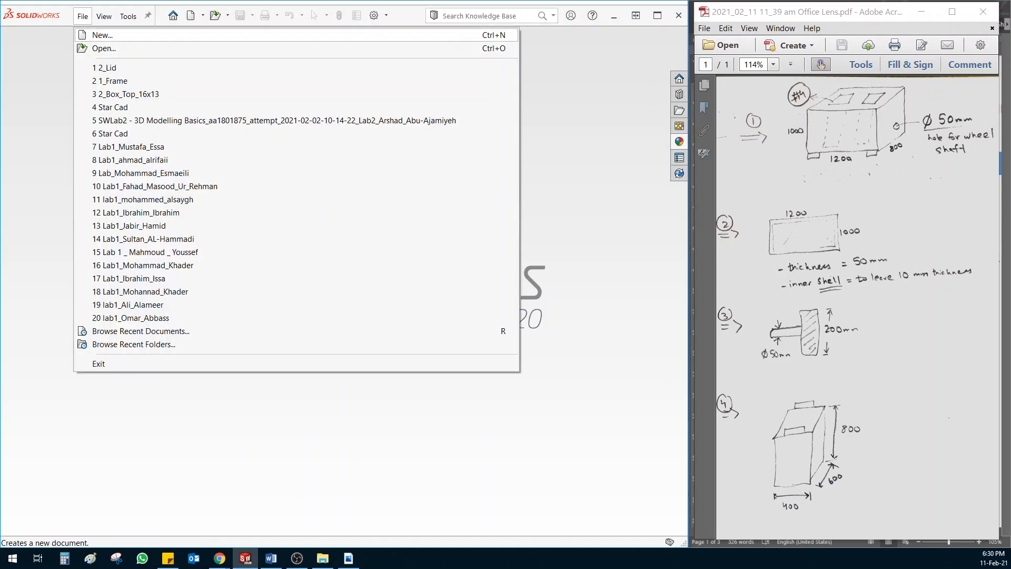
{"action": "left_click", "coordinate": [102, 35]}
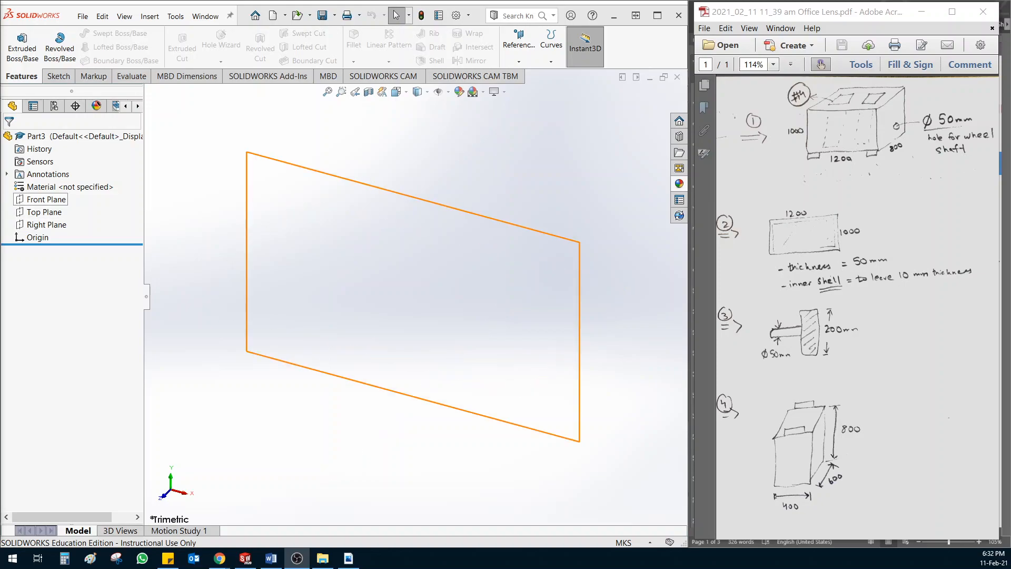
{"action": "right_click", "coordinate": [46, 199]}
{"action": "left_click", "coordinate": [52, 184]}
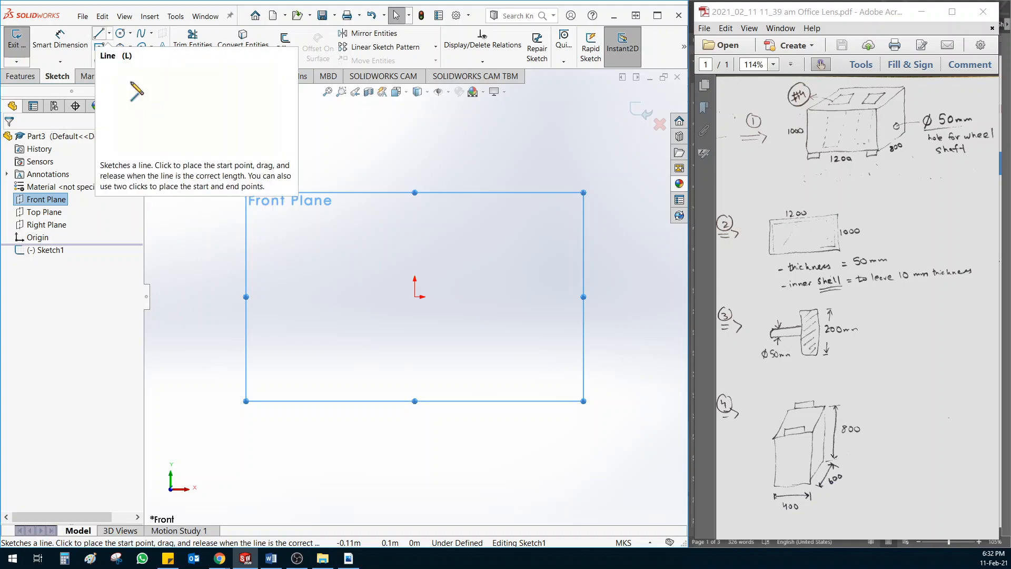
Draw a closed L-shaped line profile from the origin for the wheel's half-section, with a tall block and a thin shaft extending left
{"action": "left_click", "coordinate": [109, 33]}
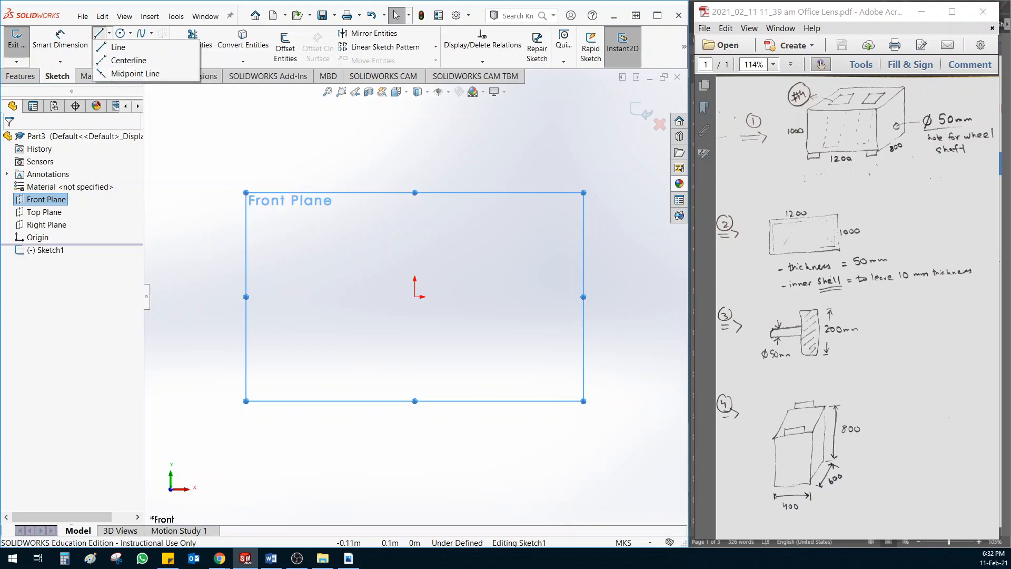
{"action": "left_click", "coordinate": [109, 33]}
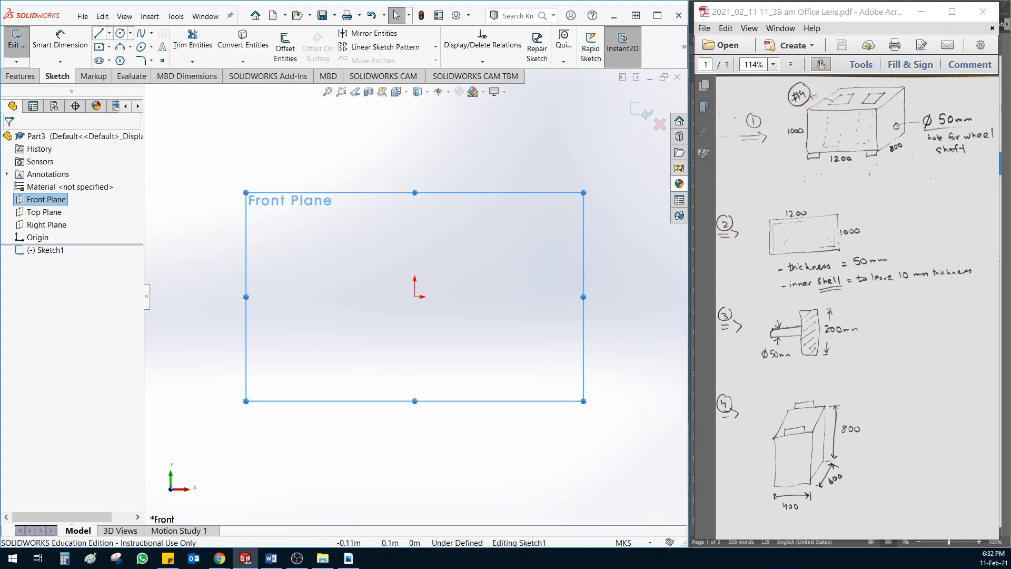
{"action": "left_click", "coordinate": [109, 33]}
{"action": "left_click", "coordinate": [118, 47]}
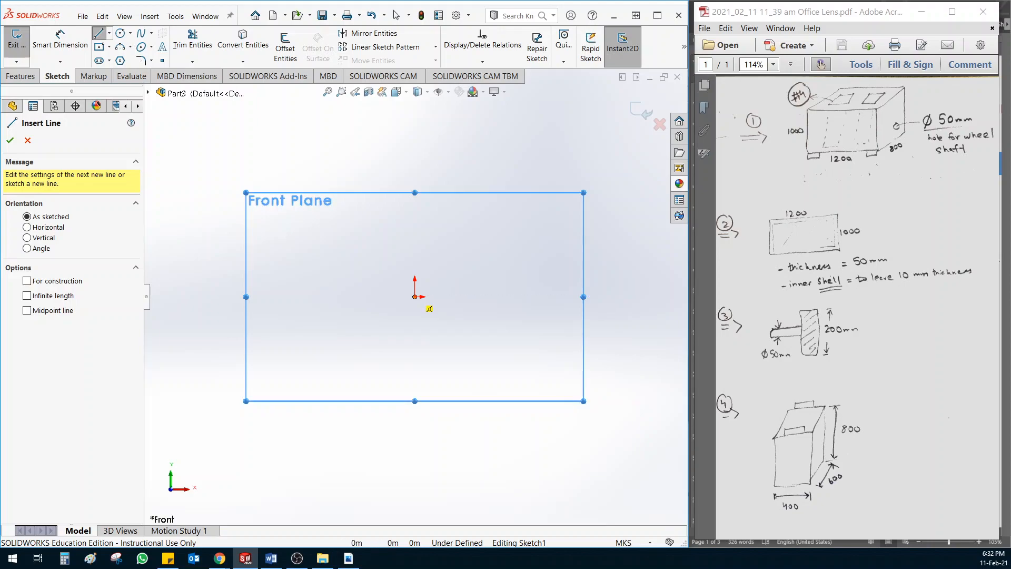
{"action": "left_click", "coordinate": [415, 297]}
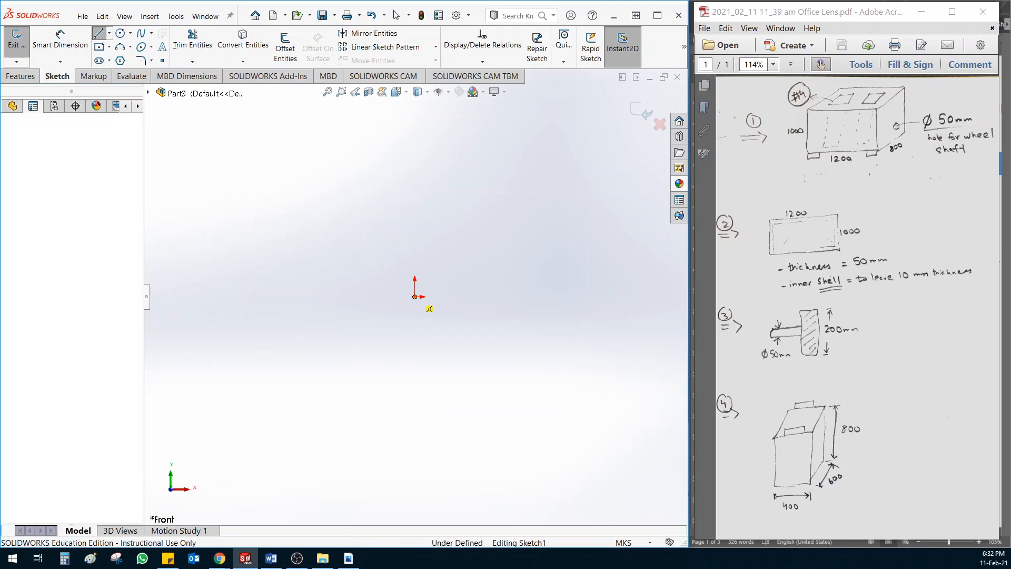
{"action": "left_click", "coordinate": [414, 184]}
{"action": "left_click", "coordinate": [373, 183]}
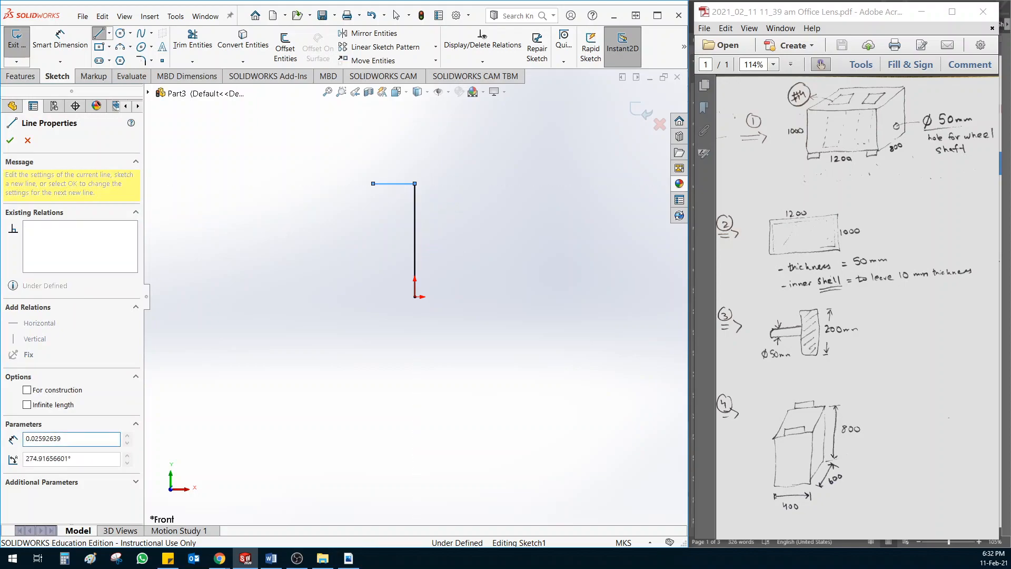
{"action": "left_click", "coordinate": [373, 269]}
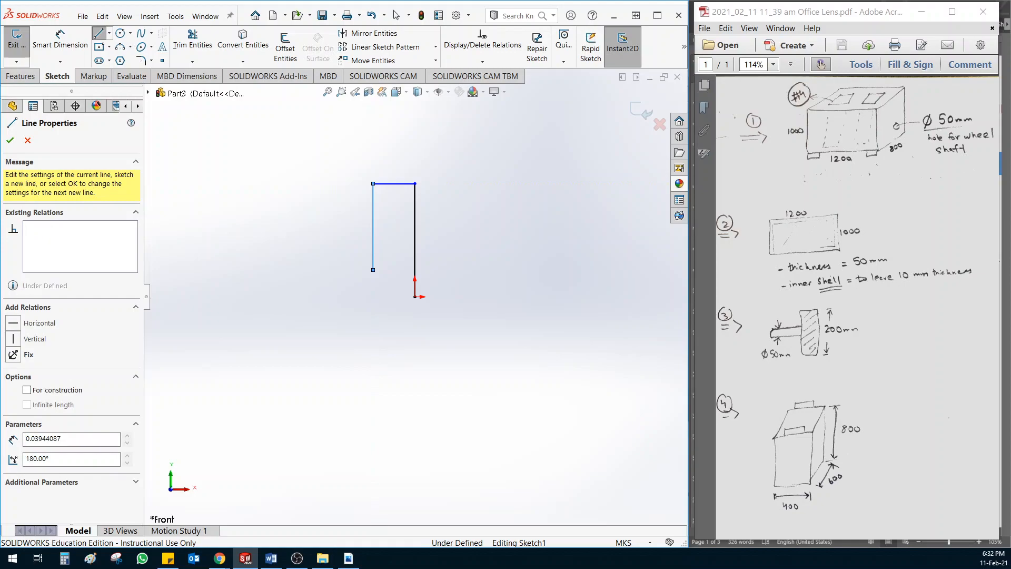
{"action": "left_click", "coordinate": [253, 270]}
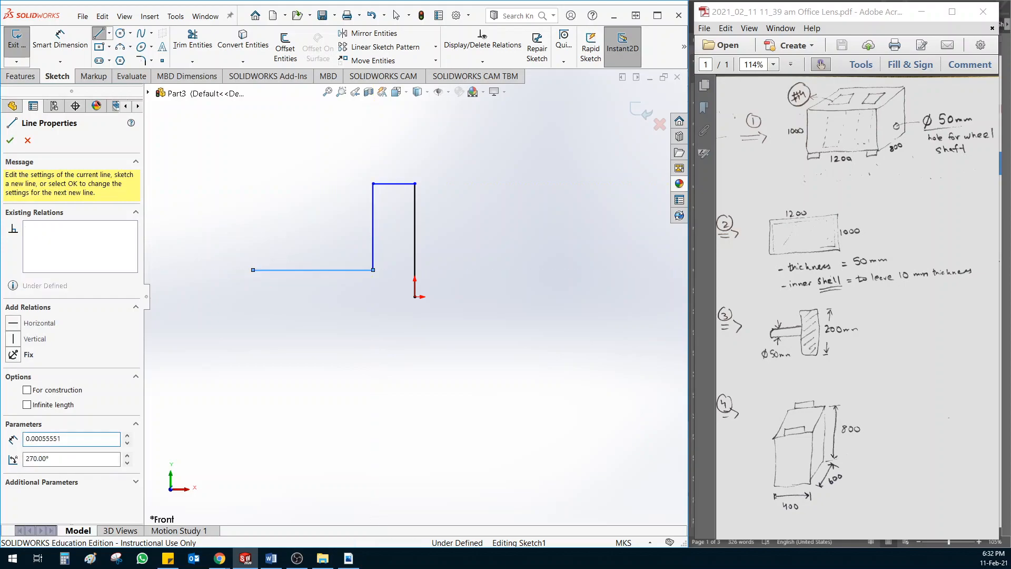
{"action": "left_click", "coordinate": [253, 297]}
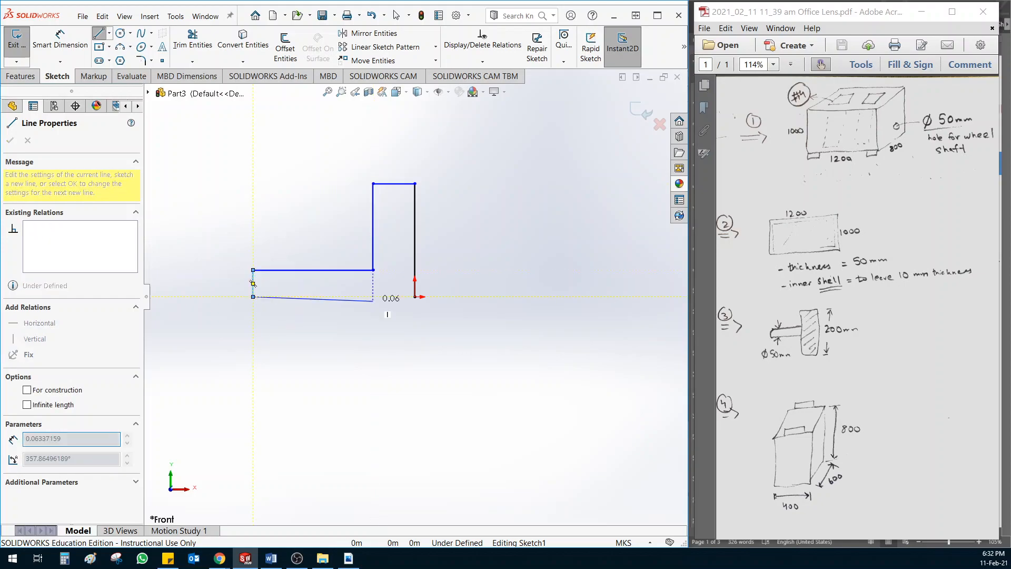
{"action": "left_click", "coordinate": [415, 296]}
{"action": "key", "text": "Escape"}
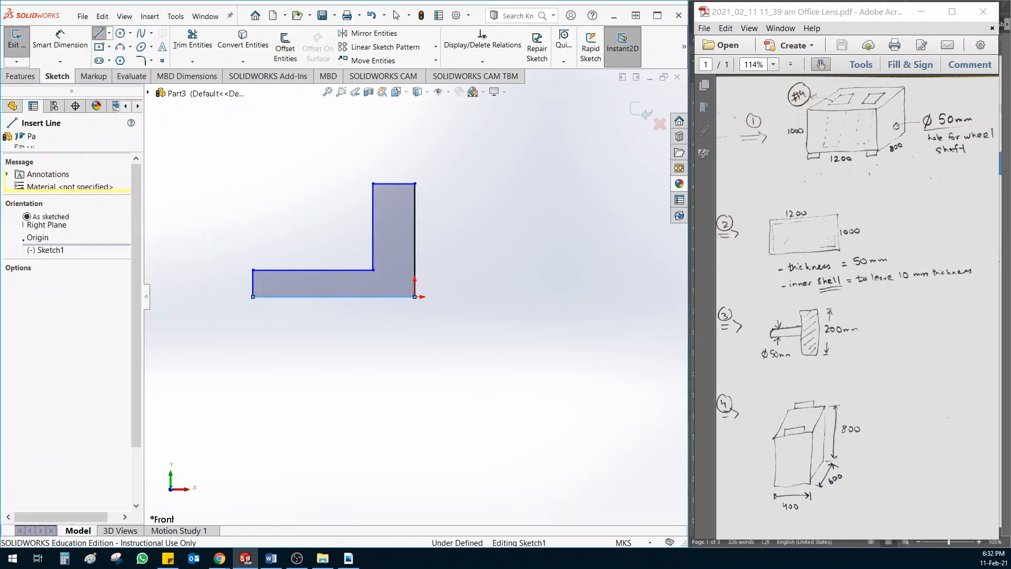
Finish the line profile and dimension the tall block's vertical edge at the origin as 200 mm
{"action": "key", "text": "Escape"}
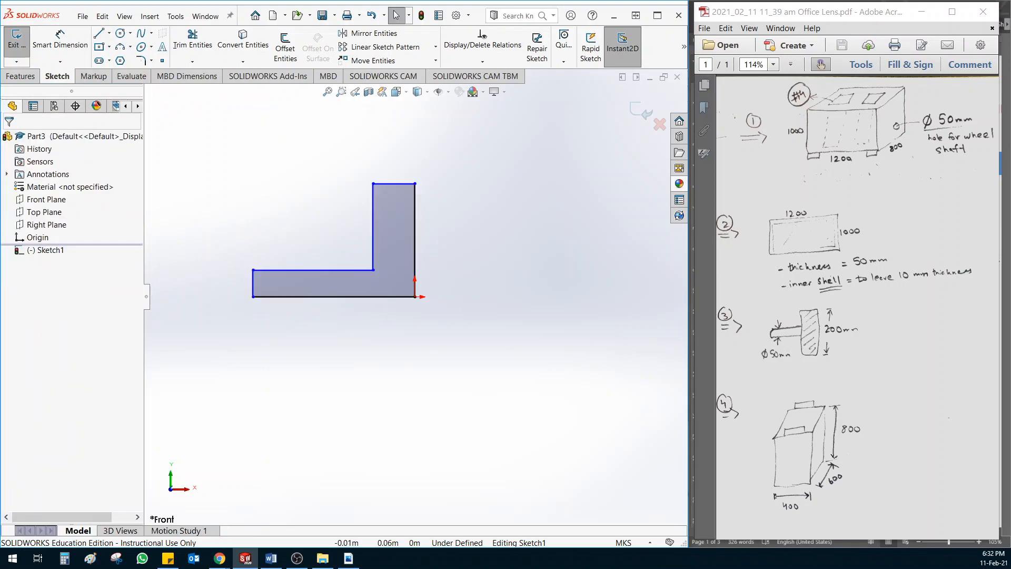
{"action": "scroll", "coordinate": [415, 297], "scroll_direction": "up", "scroll_amount": 3}
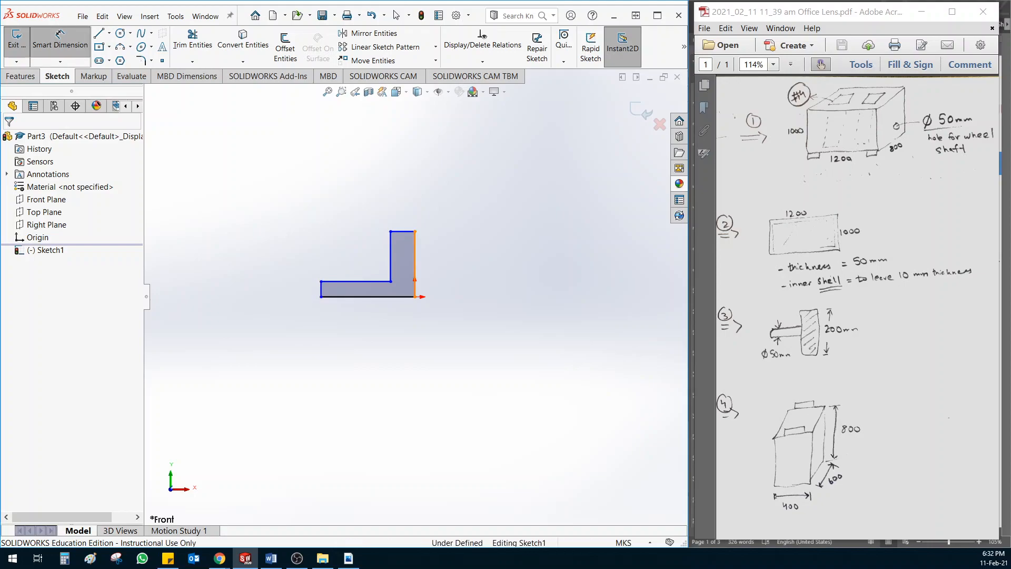
{"action": "left_click", "coordinate": [415, 263]}
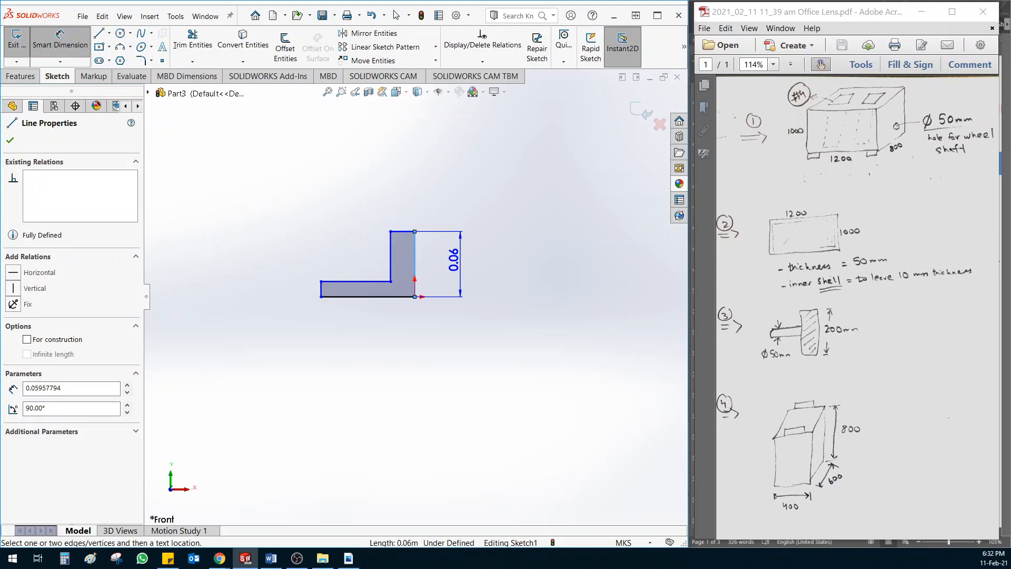
{"action": "left_click", "coordinate": [454, 260]}
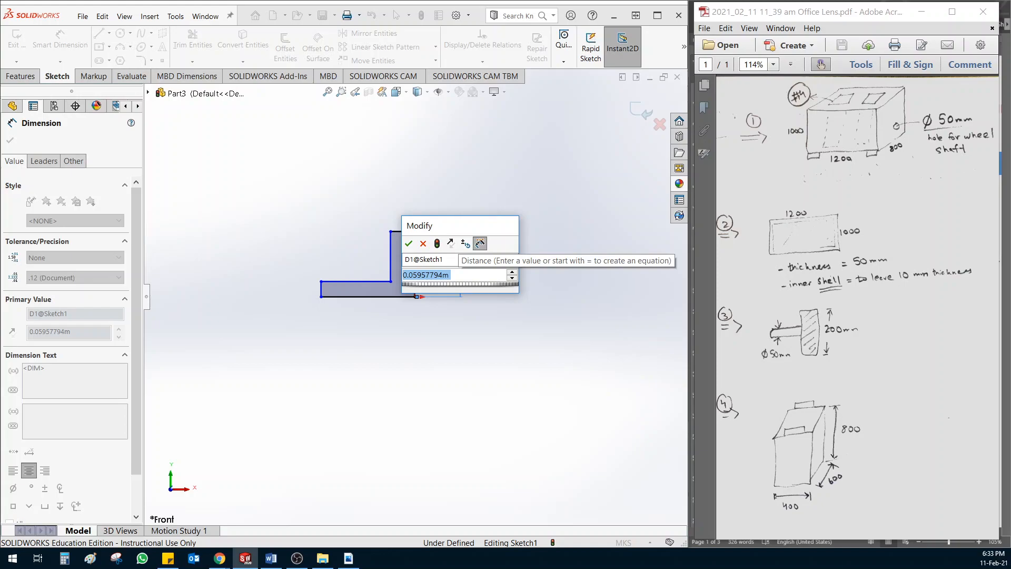
{"action": "type", "text": "200"}
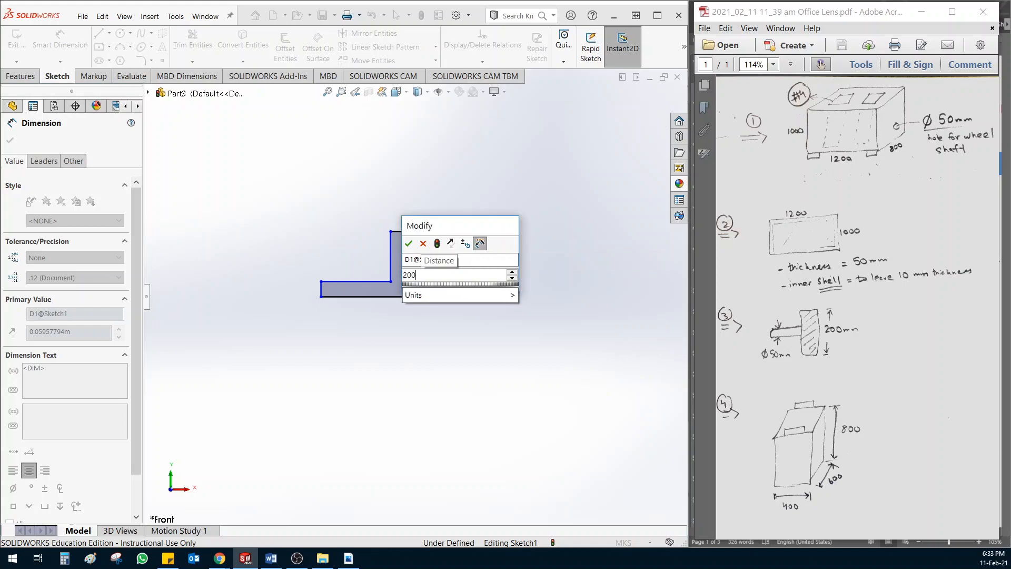
{"action": "type", "text": "mm"}
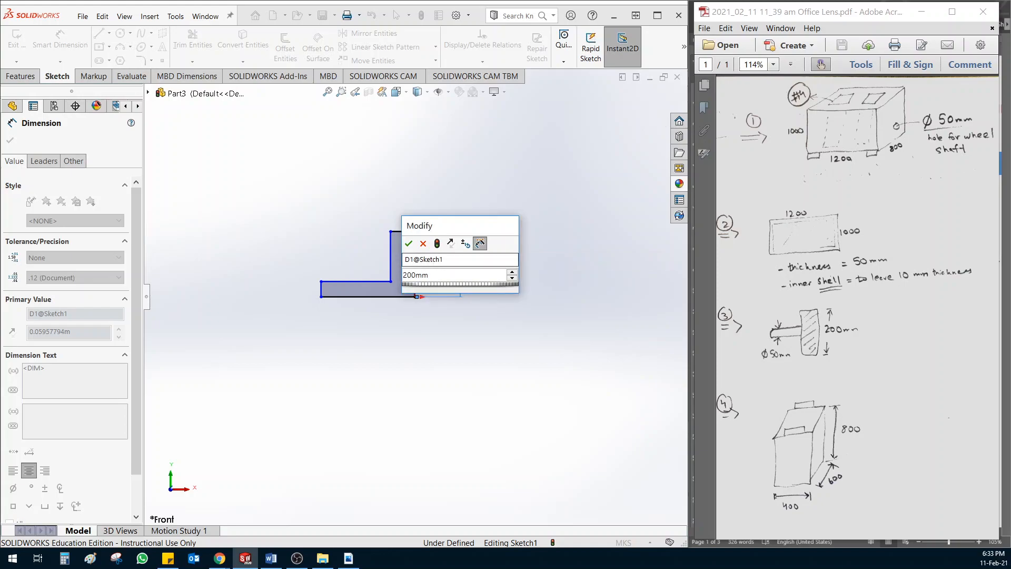
{"action": "key", "text": "Return"}
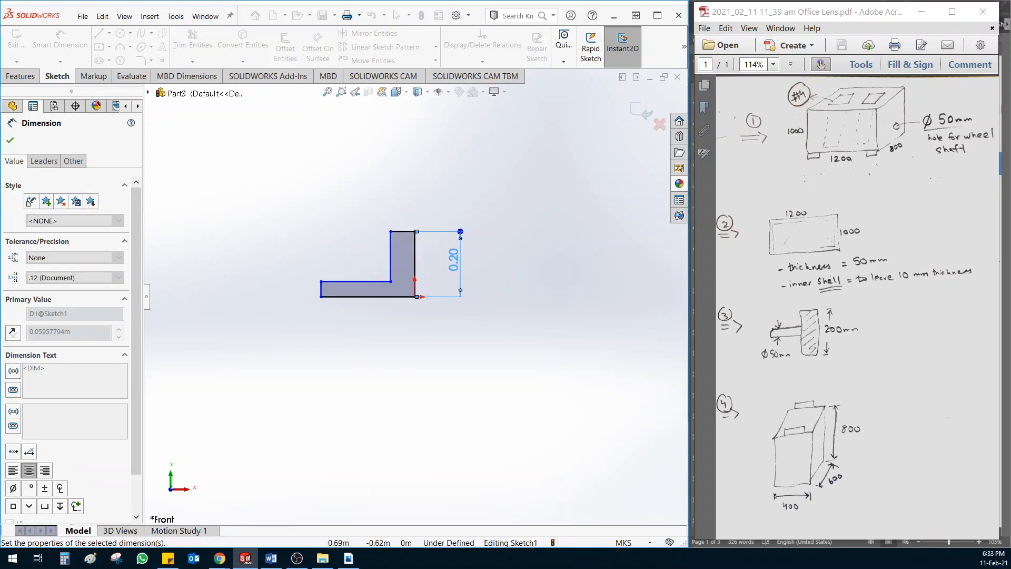
Switch the document units to MMGS (millimeter, gram, second), then close and reopen the profile sketch for editing
{"action": "left_click", "coordinate": [627, 542]}
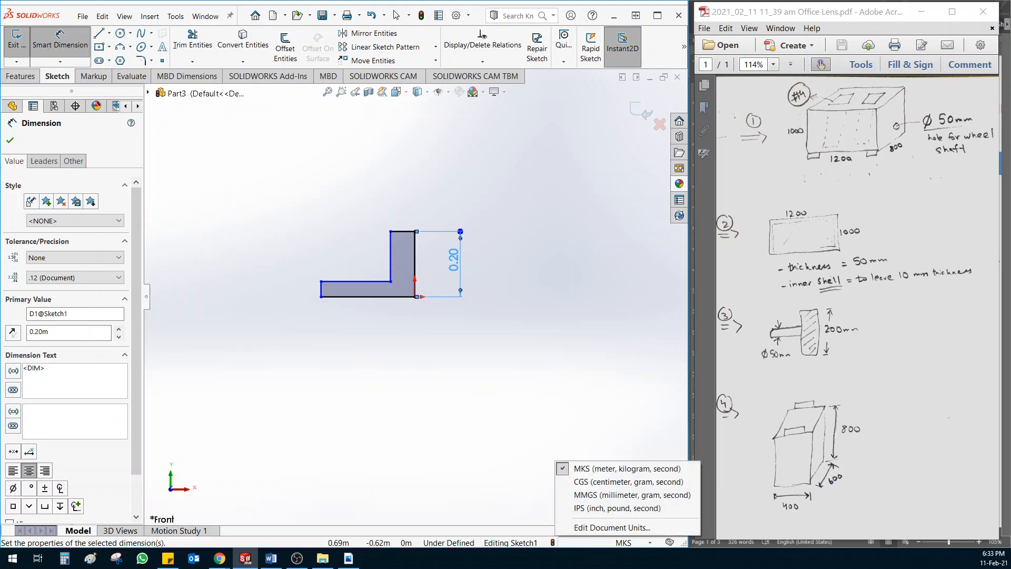
{"action": "left_click", "coordinate": [631, 495]}
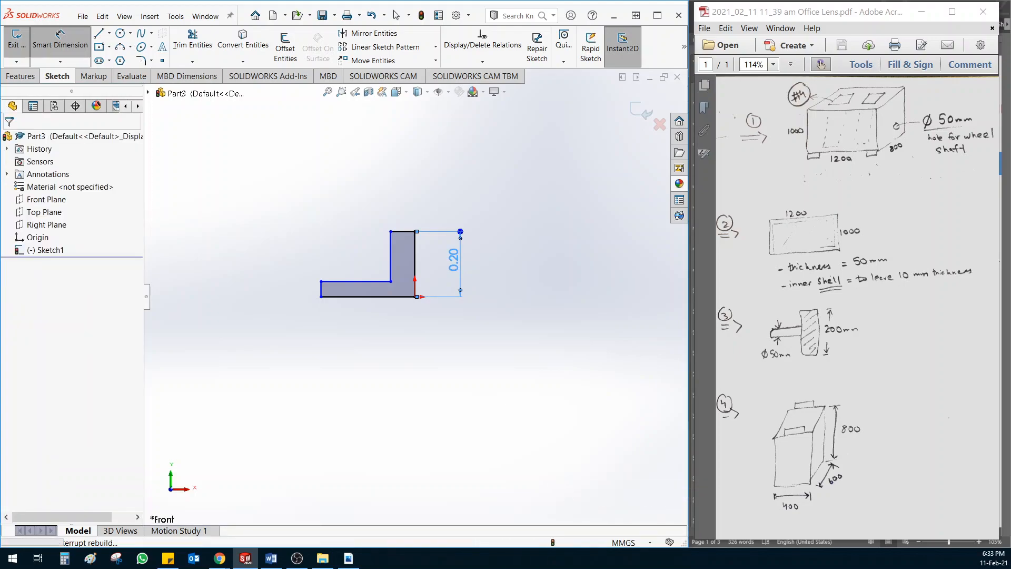
{"action": "left_click", "coordinate": [17, 40]}
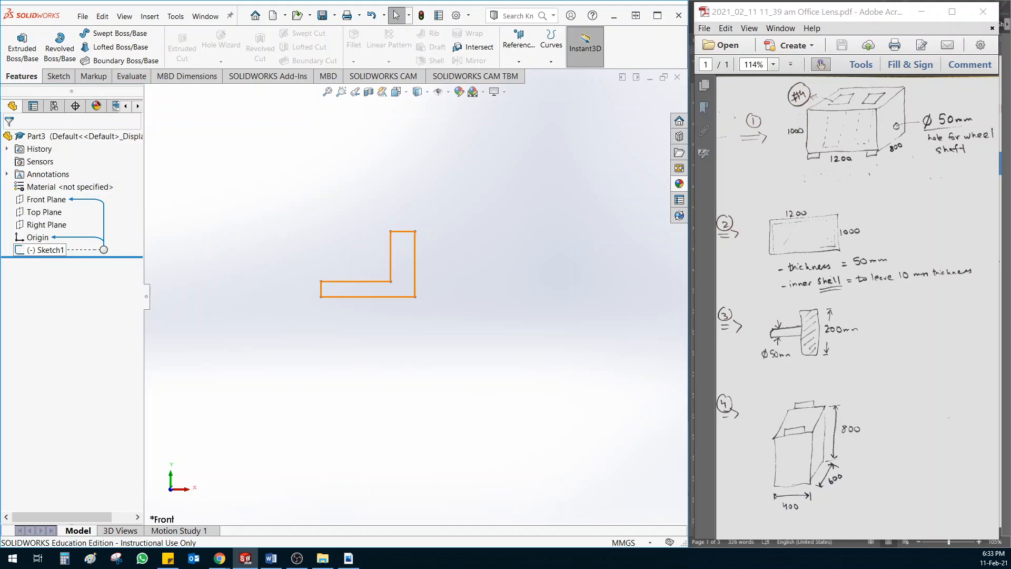
{"action": "right_click", "coordinate": [45, 250]}
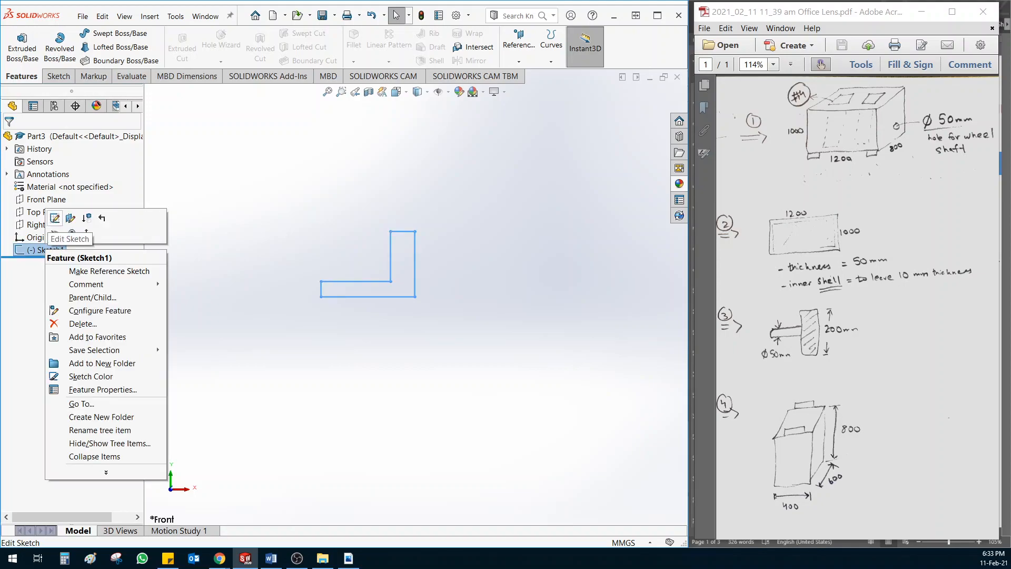
{"action": "left_click", "coordinate": [55, 218]}
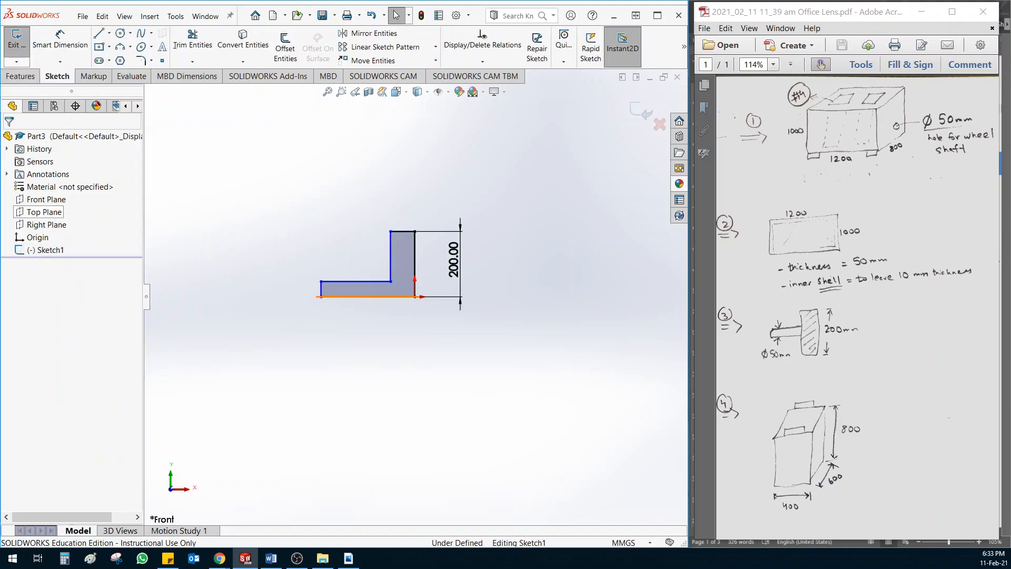
{"action": "key", "text": "ctrl"}
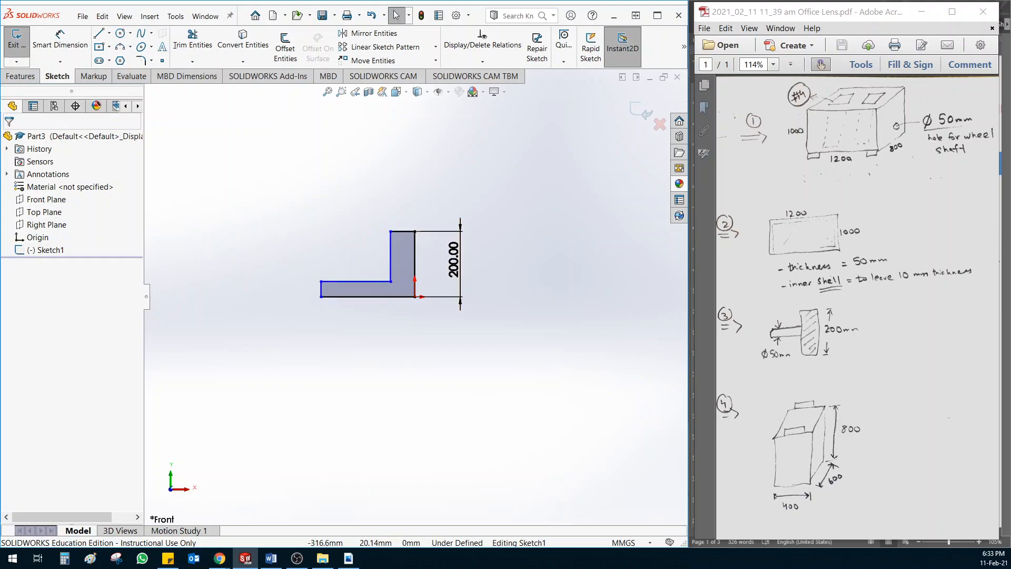
Dimension the short vertical edge at the shaft's free end as 25 mm
{"action": "left_click", "coordinate": [60, 41]}
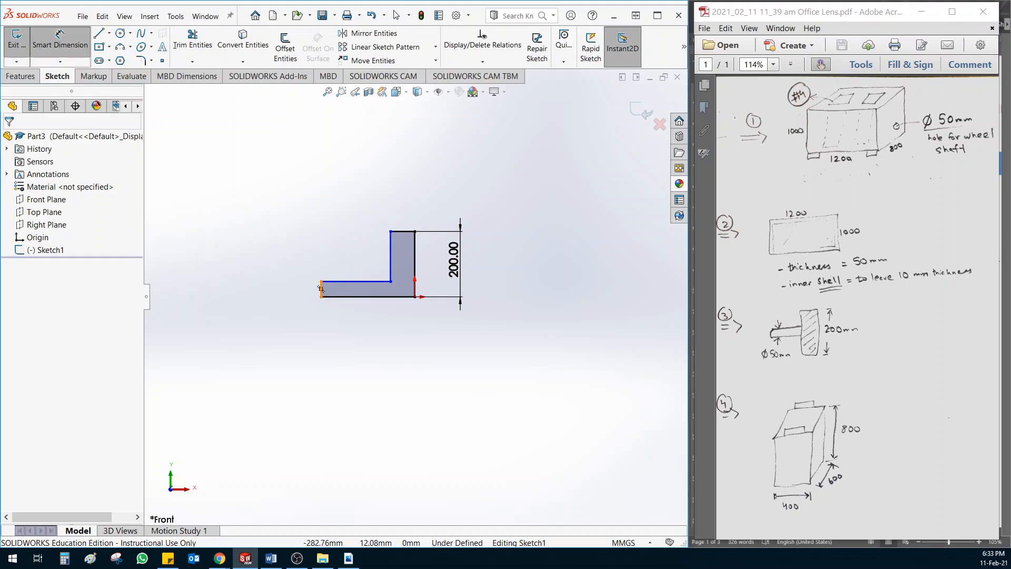
{"action": "scroll", "coordinate": [326, 288], "scroll_direction": "down", "scroll_amount": 2}
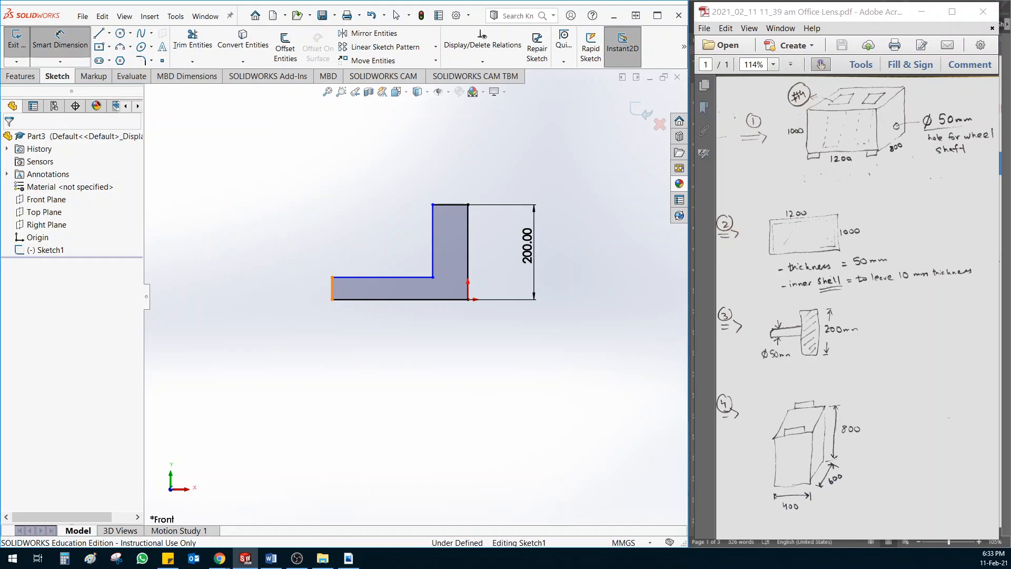
{"action": "left_click", "coordinate": [332, 288]}
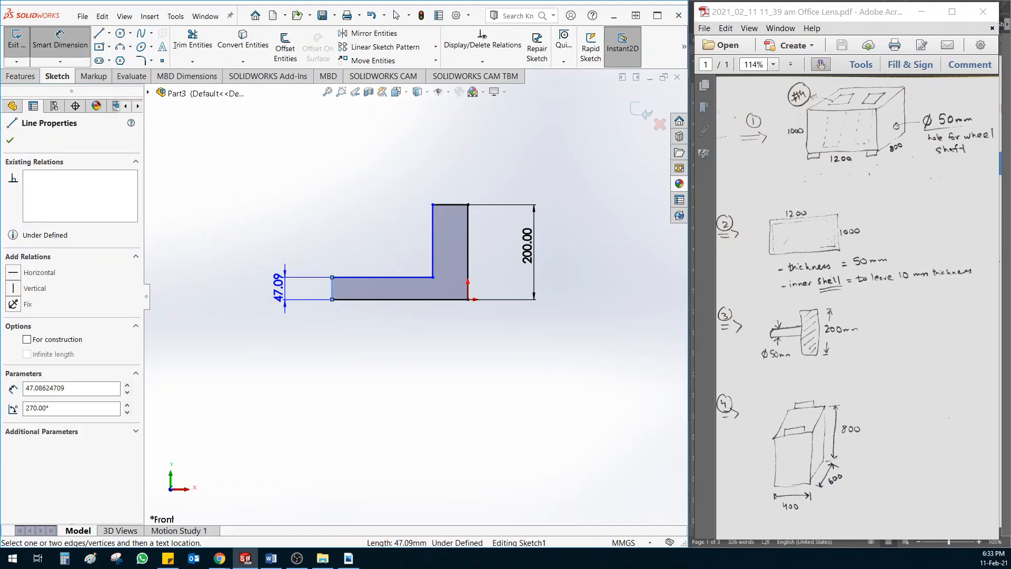
{"action": "left_click", "coordinate": [277, 287]}
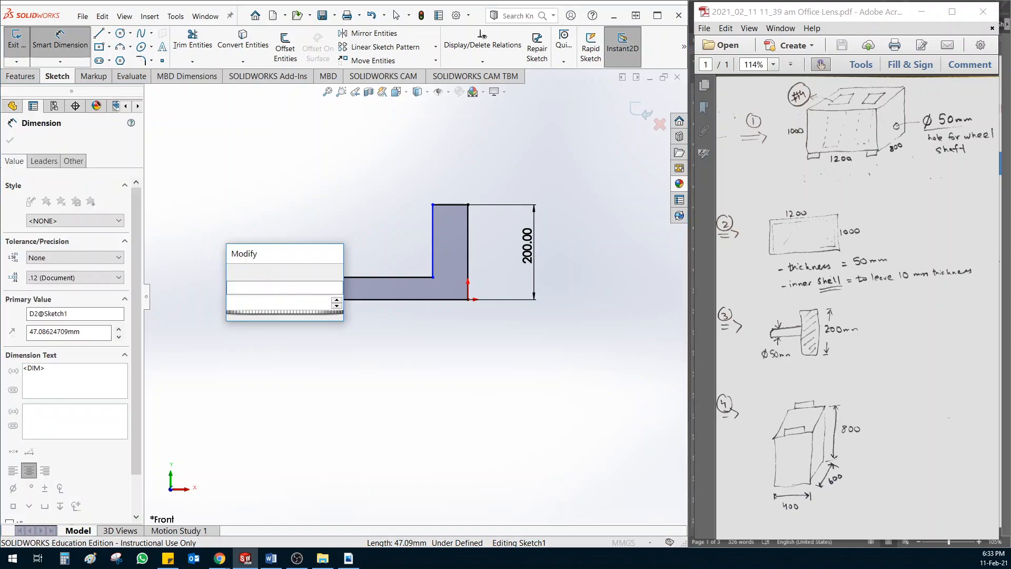
{"action": "type", "text": "25"}
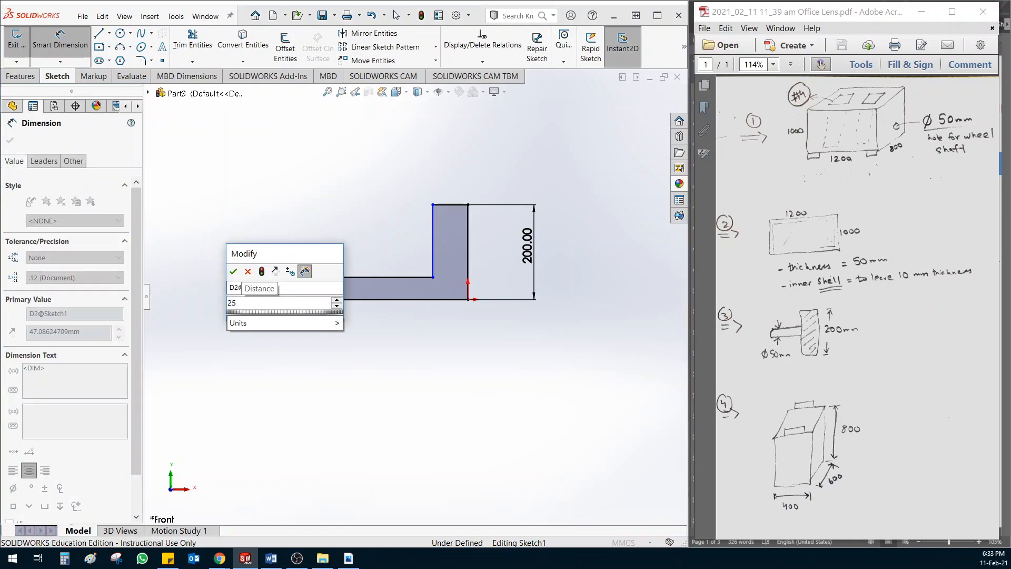
{"action": "key", "text": "Escape"}
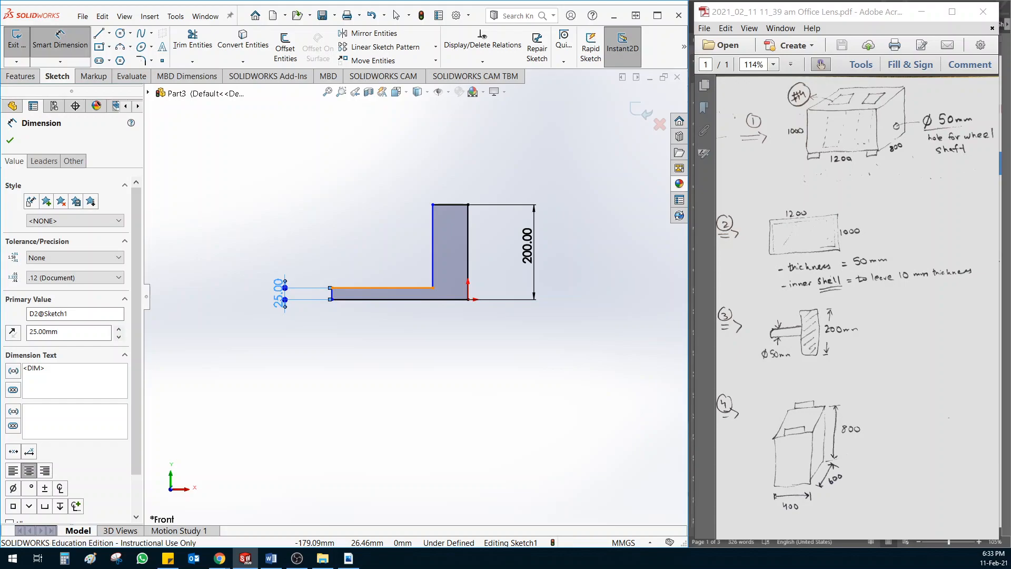
Dimension the shaft's upper horizontal line as 100 mm long
{"action": "left_click", "coordinate": [382, 287]}
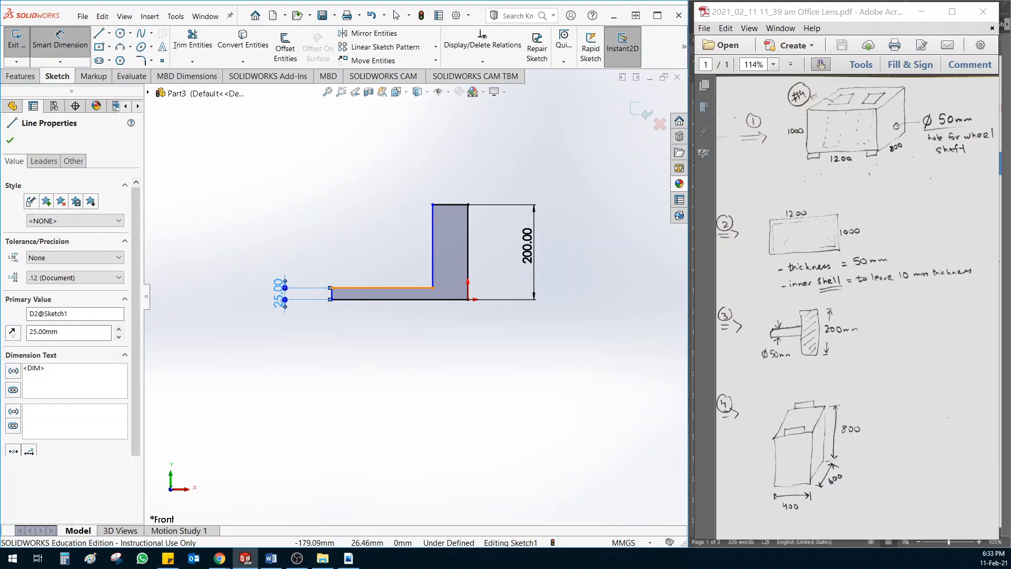
{"action": "left_click", "coordinate": [388, 250]}
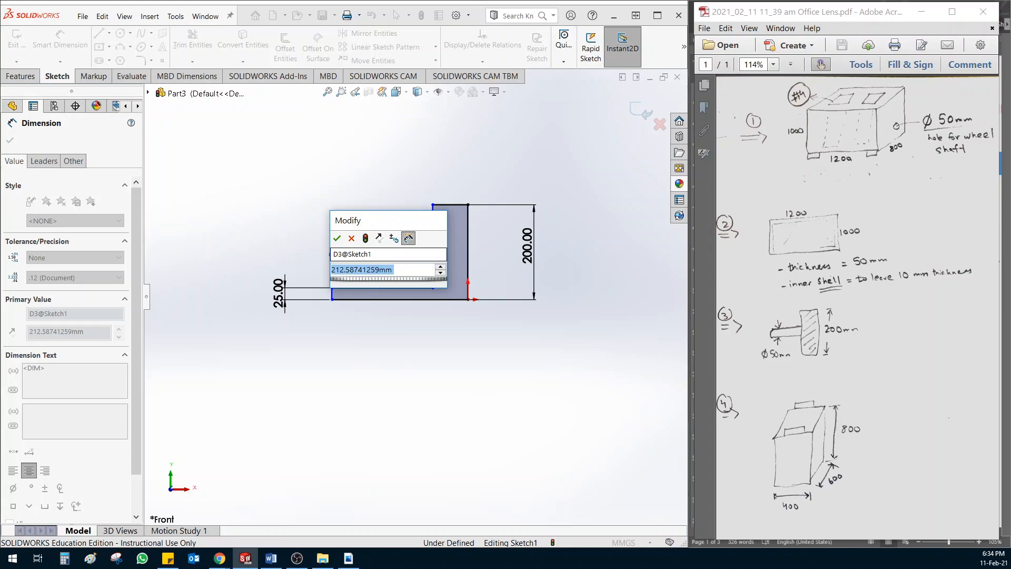
{"action": "type", "text": "100"}
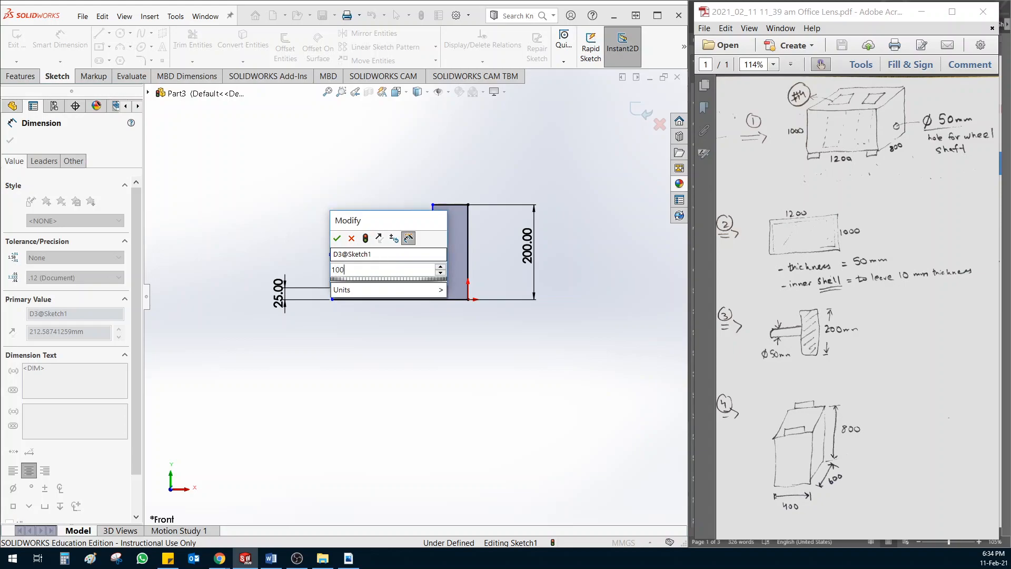
{"action": "key", "text": "Escape"}
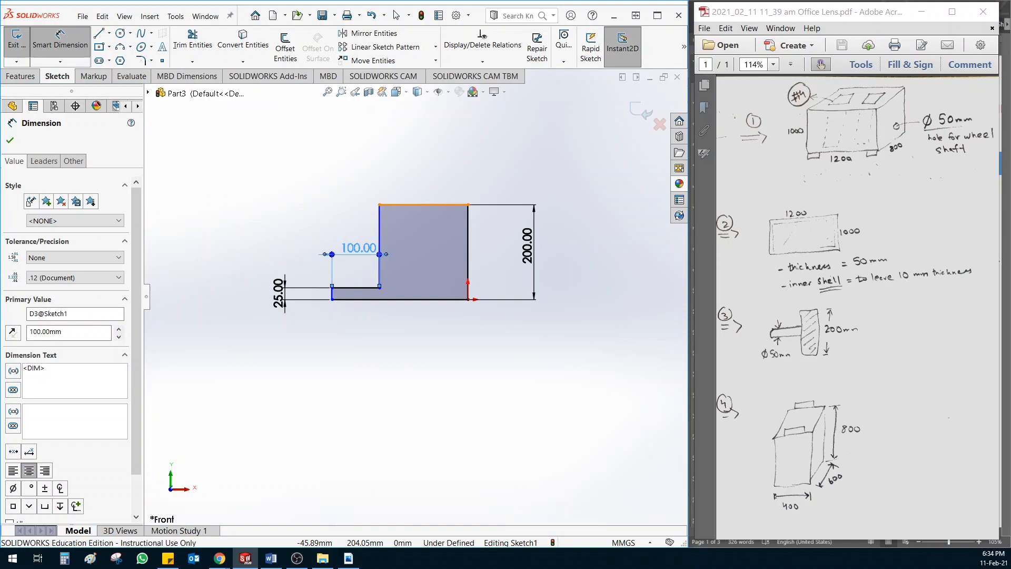
Dimension the top edge of the wheel block as 50 mm wide and end dimensioning
{"action": "left_click", "coordinate": [423, 204]}
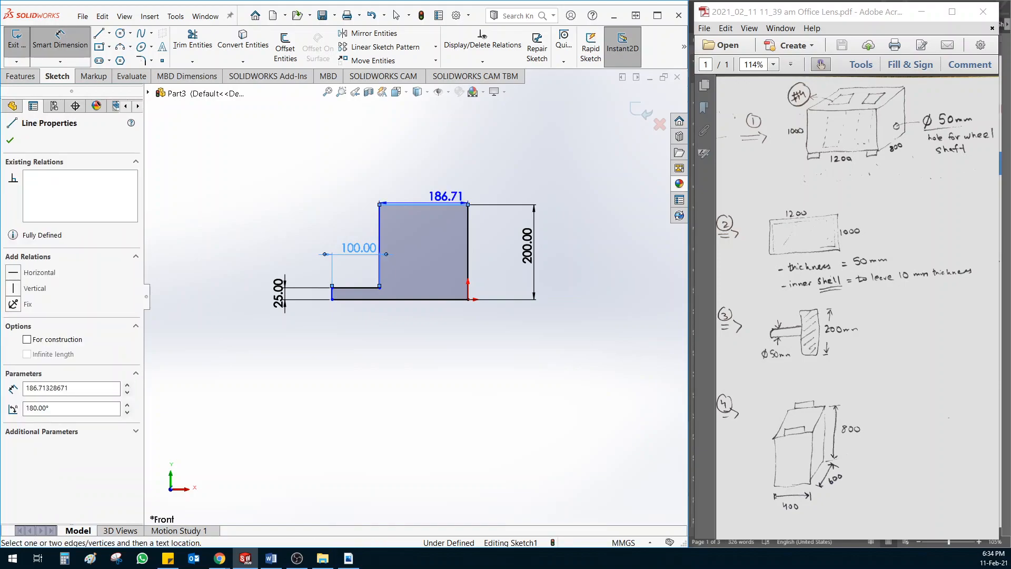
{"action": "left_click", "coordinate": [441, 164]}
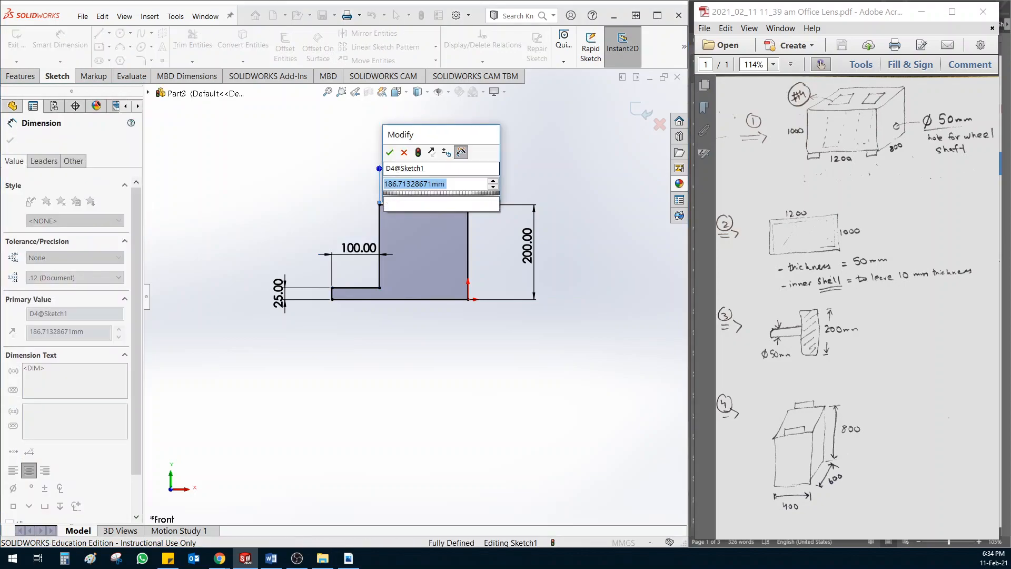
{"action": "type", "text": "50"}
{"action": "key", "text": "Return"}
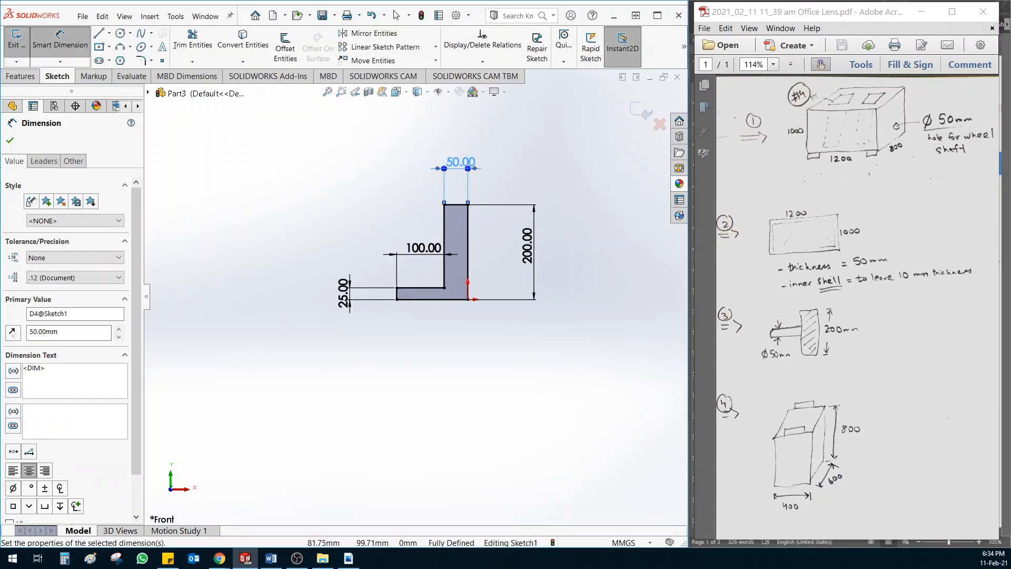
{"action": "key", "text": "Escape"}
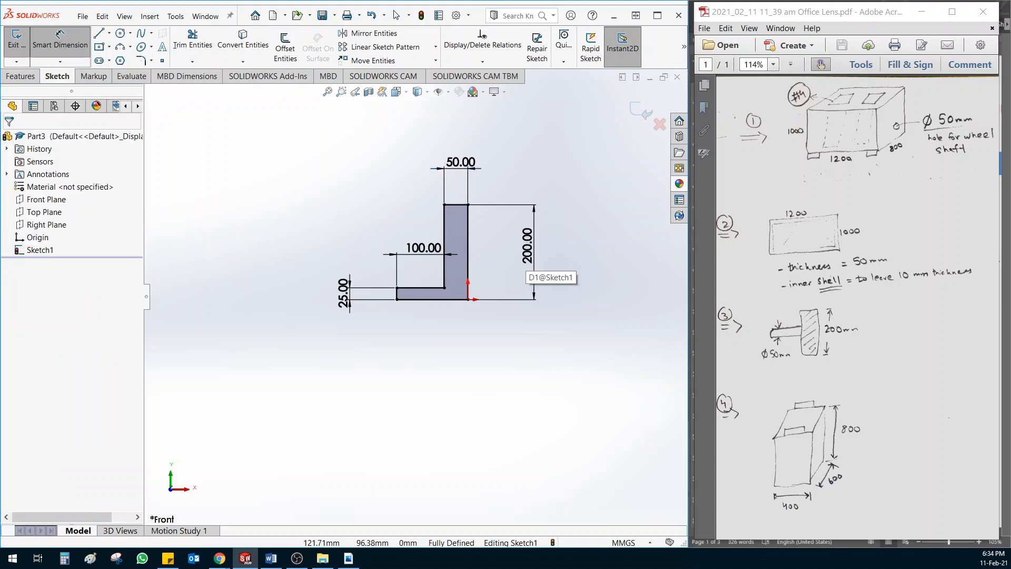
Set the wheel block's height dimension to 200/2, giving a 100 mm radius
{"action": "left_click", "coordinate": [527, 246]}
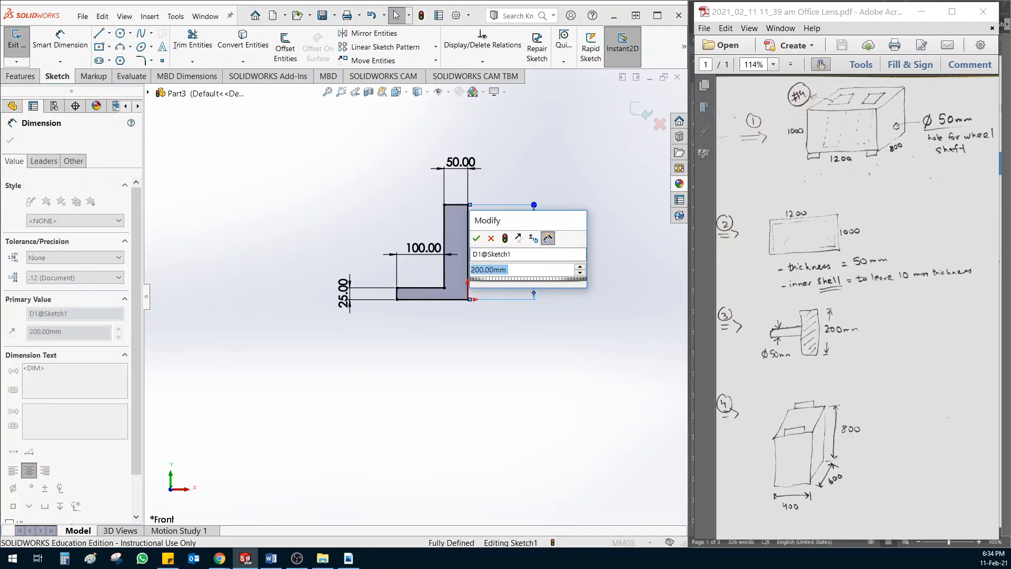
{"action": "type", "text": "20"}
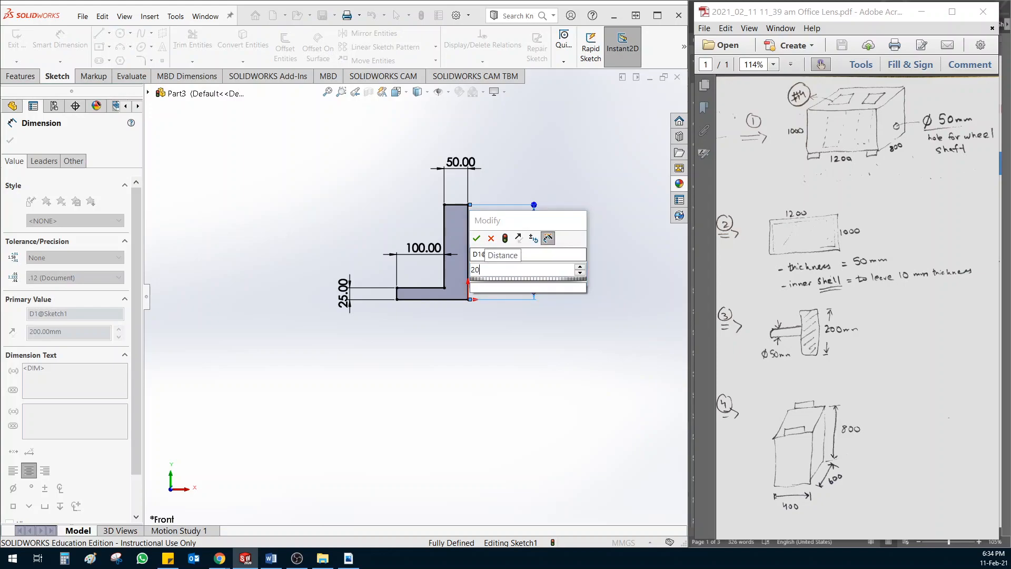
{"action": "type", "text": "0/2"}
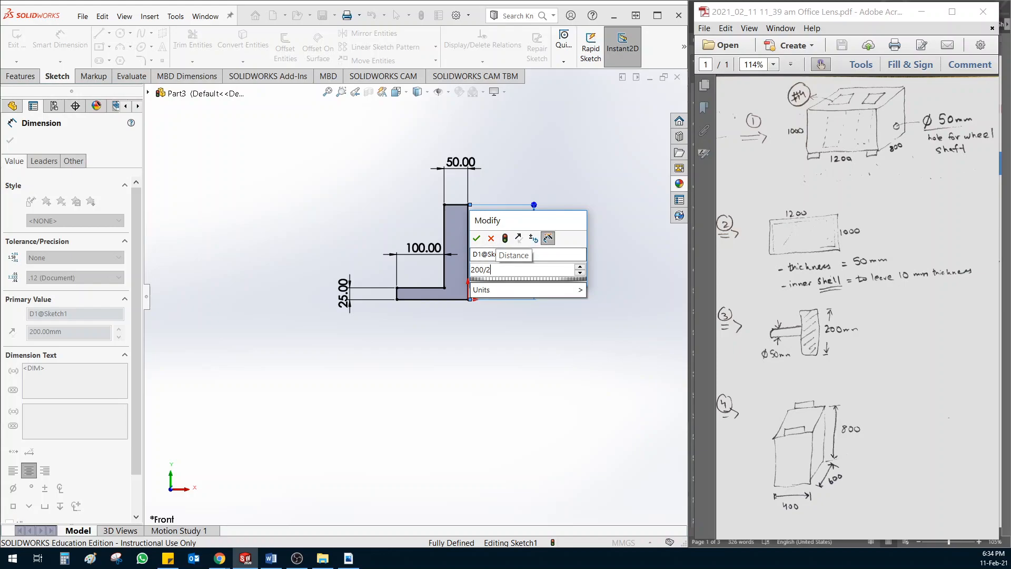
{"action": "key", "text": "Return"}
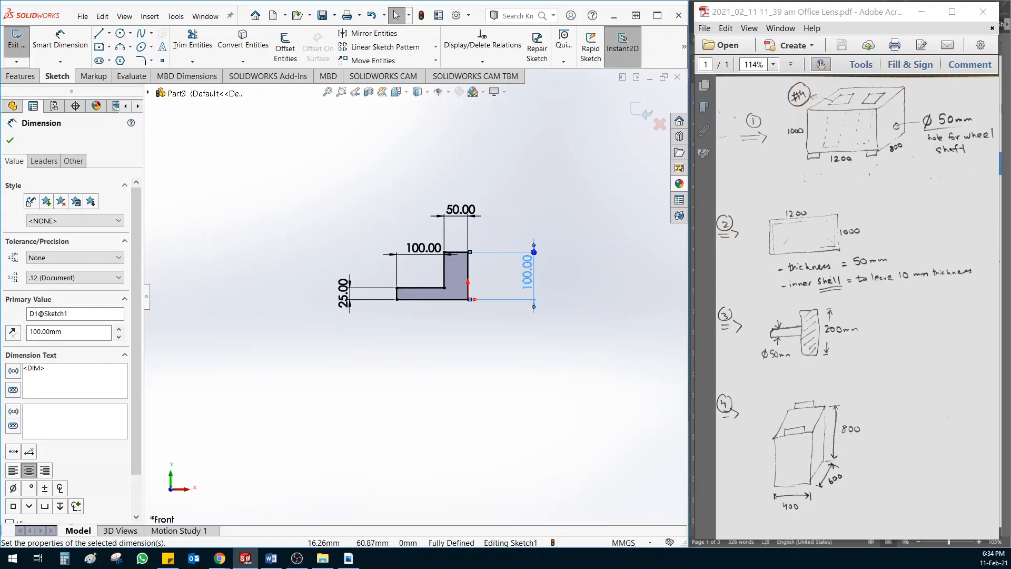
Revolve the wheel-and-shaft profile 360 degrees about its long bottom line to form a solid
{"action": "left_click", "coordinate": [20, 76]}
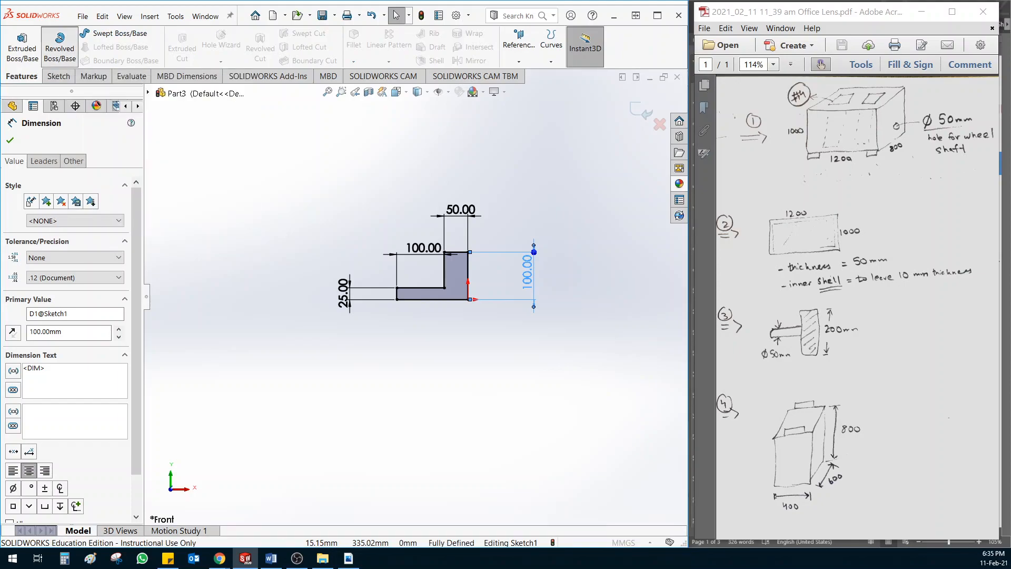
{"action": "left_click", "coordinate": [60, 46]}
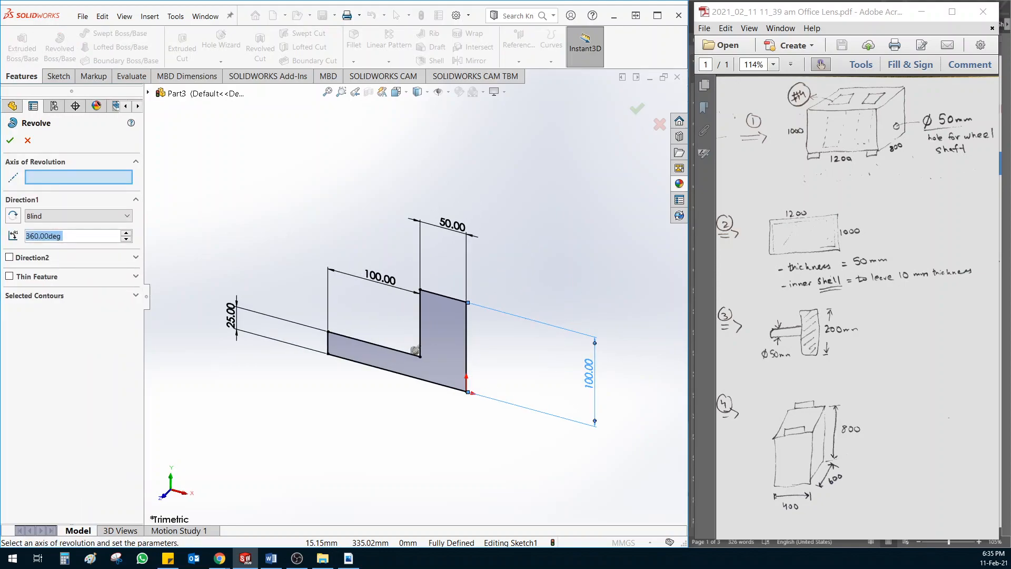
{"action": "left_click", "coordinate": [41, 175]}
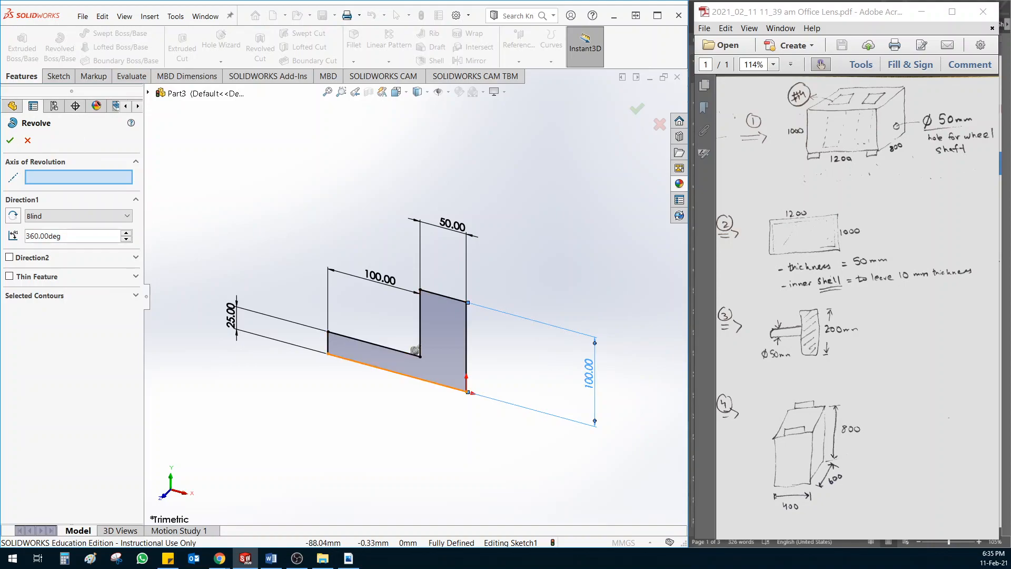
{"action": "left_click", "coordinate": [397, 372]}
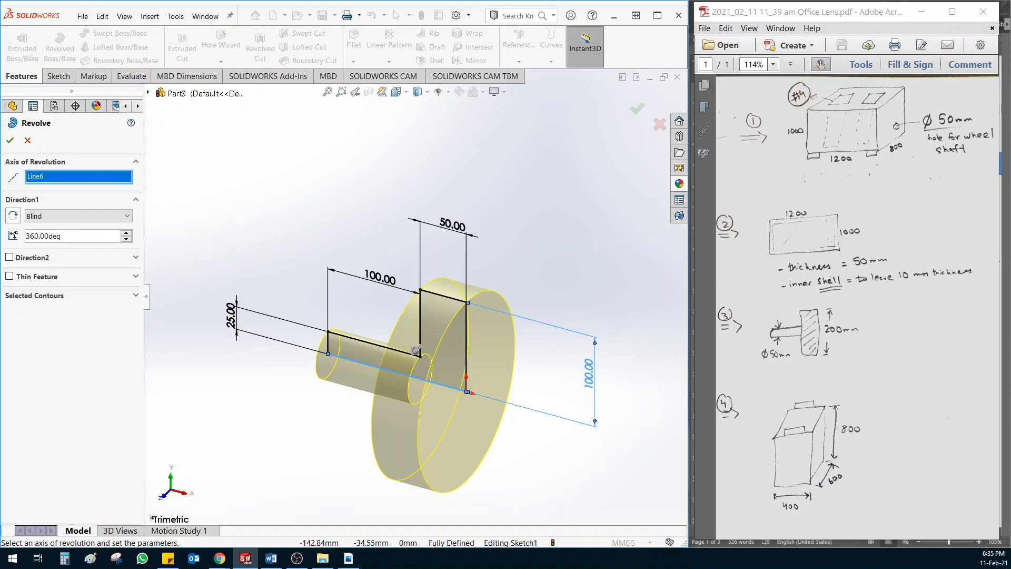
{"action": "key", "text": "Return"}
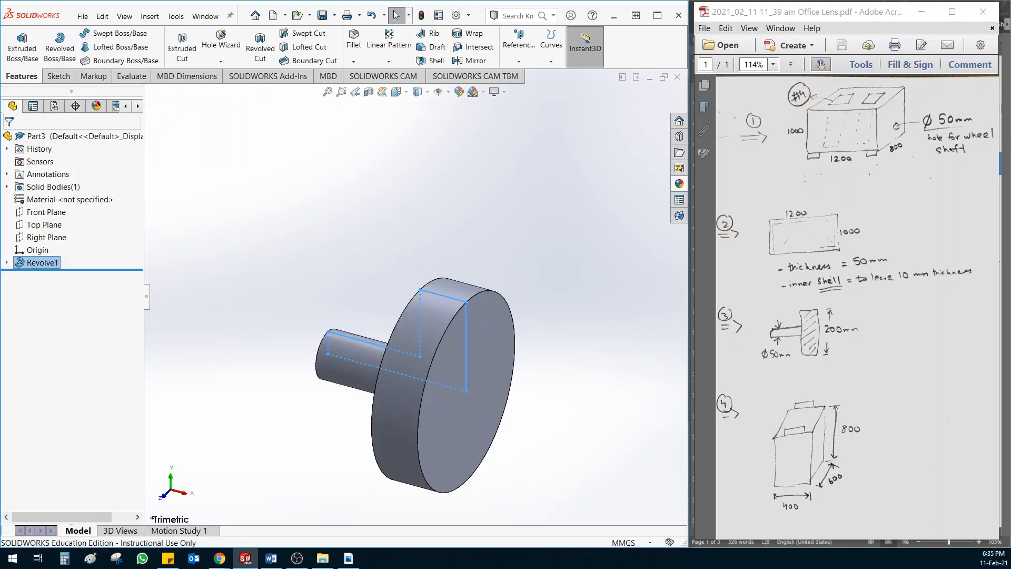
{"action": "key", "text": "Escape"}
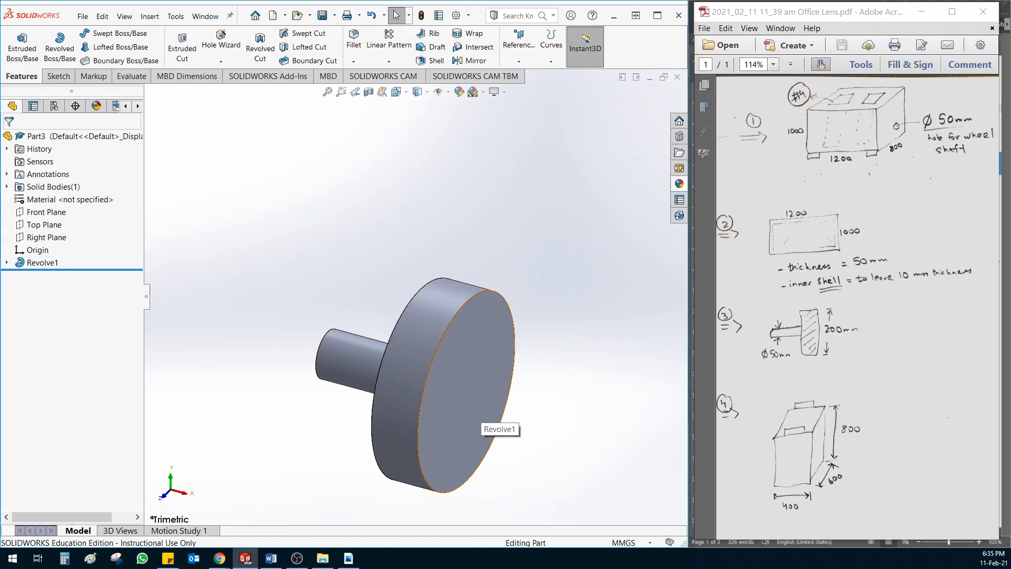
{"action": "left_click", "coordinate": [476, 418]}
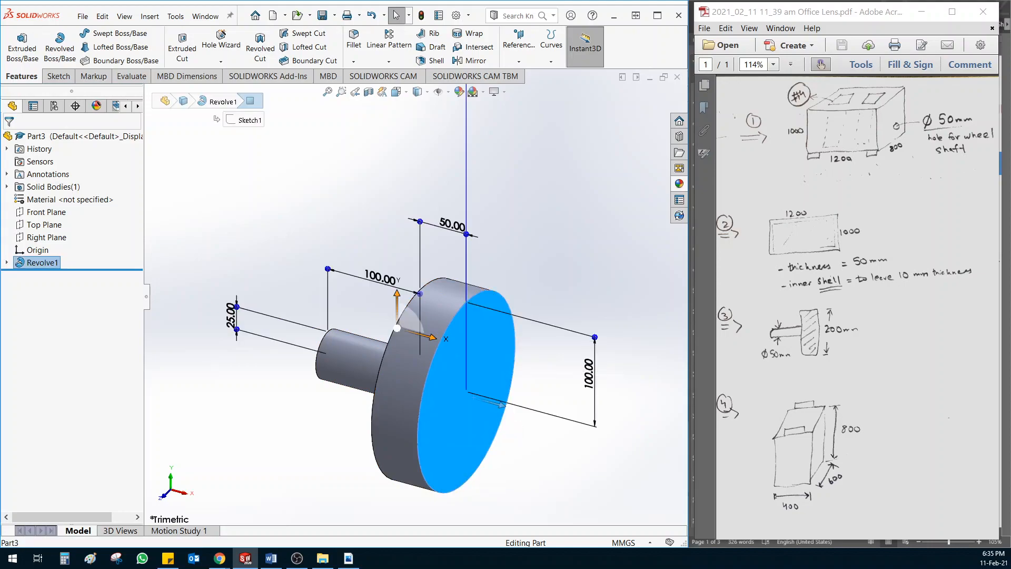
{"action": "key", "text": "Escape"}
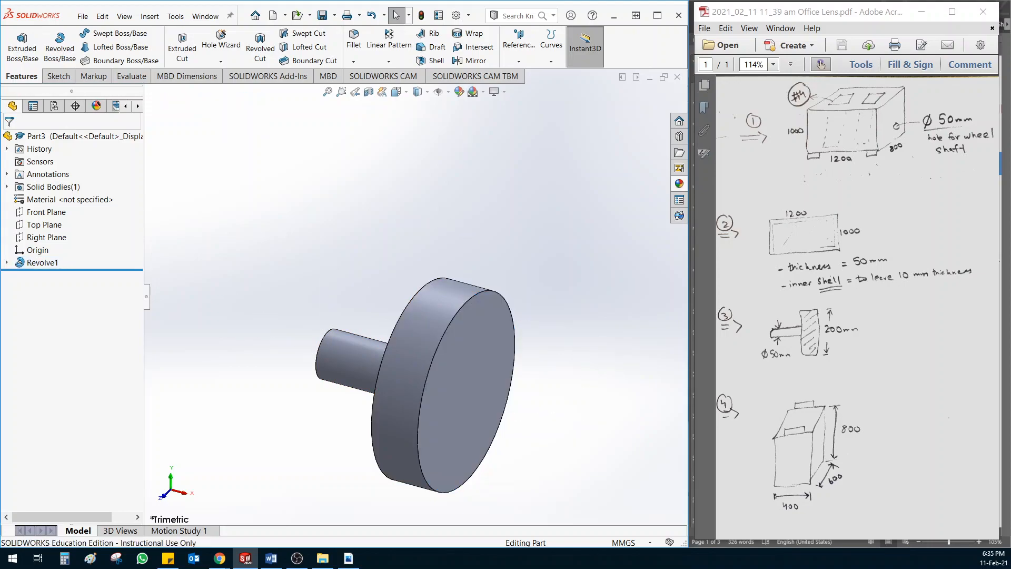
Apply a dark grey appearance to the whole wheel part
{"action": "scroll", "coordinate": [424, 311], "scroll_direction": "up", "scroll_amount": 2}
{"action": "scroll", "coordinate": [479, 379], "scroll_direction": "down", "scroll_amount": 3}
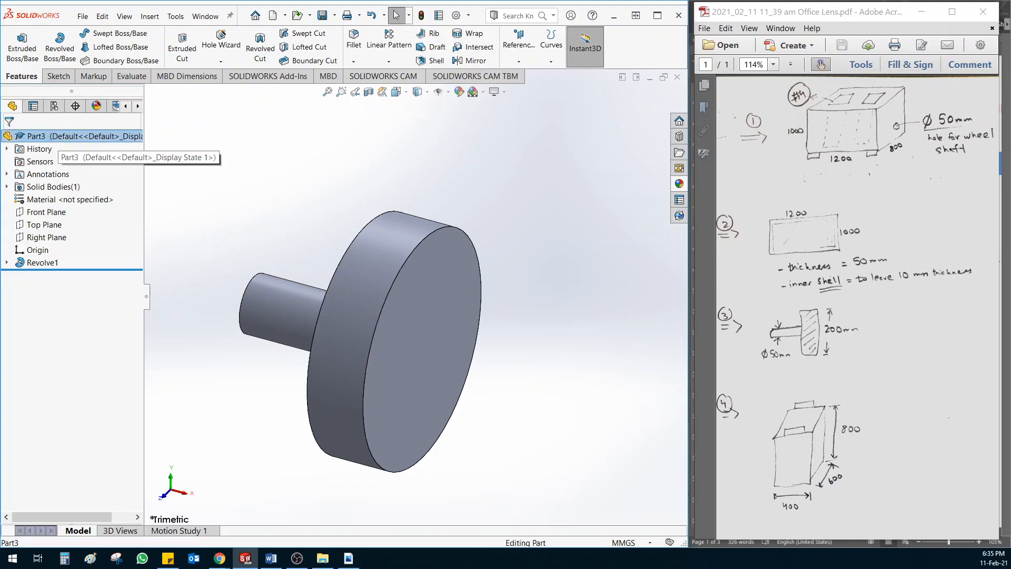
{"action": "right_click", "coordinate": [58, 136]}
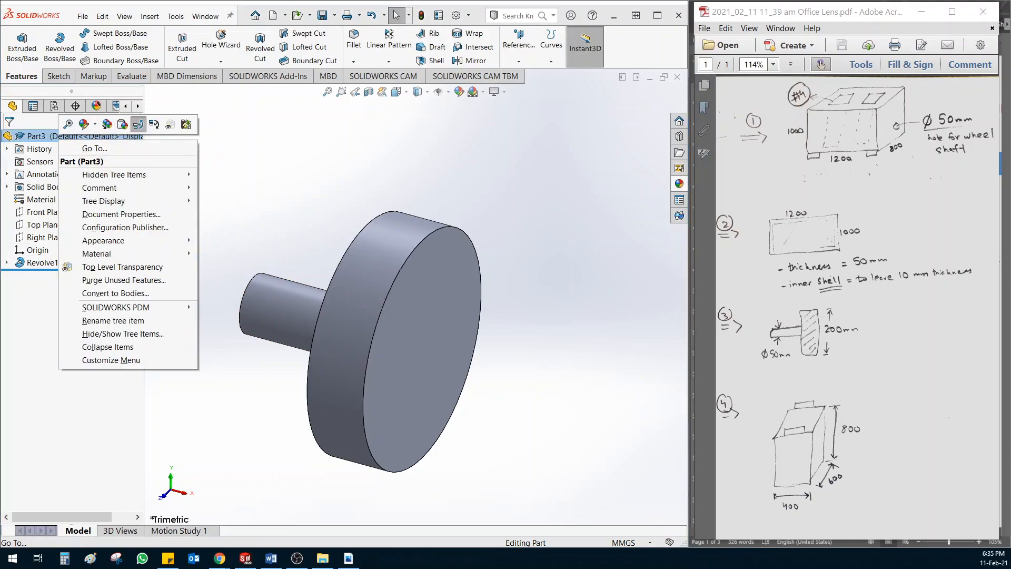
{"action": "left_click", "coordinate": [85, 124]}
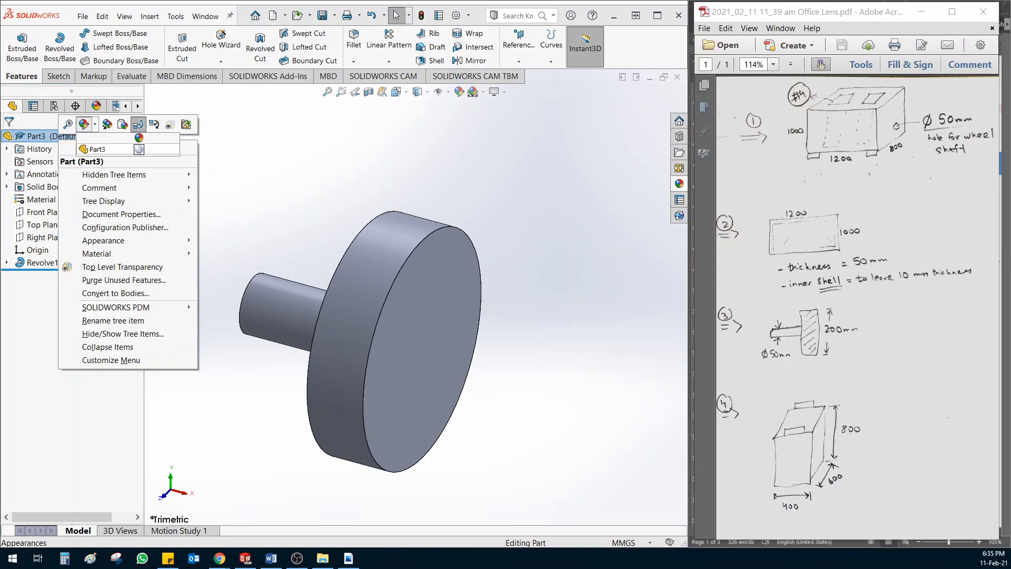
{"action": "left_click", "coordinate": [105, 149]}
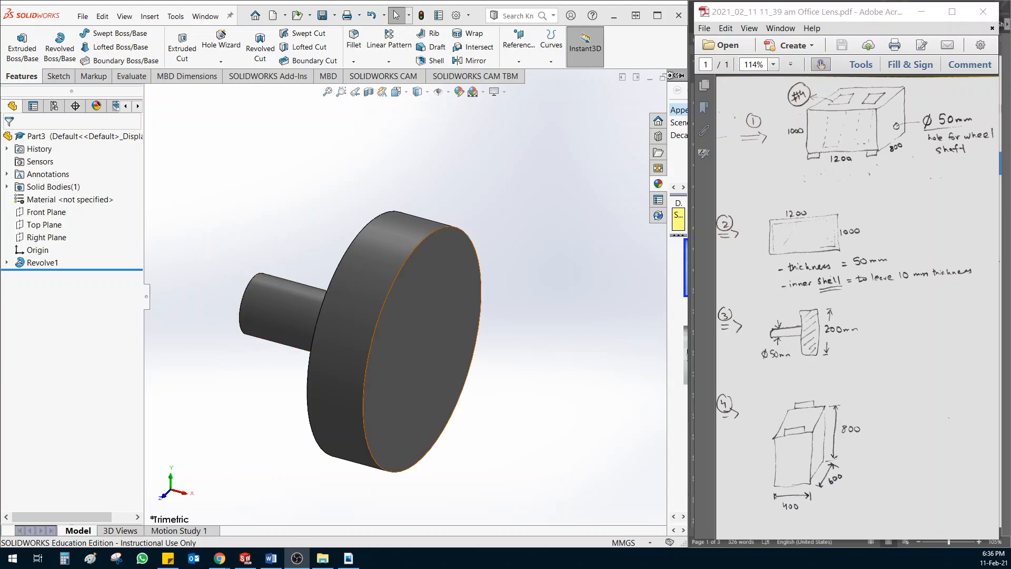
Save the wheel part as 3_wheel in the SWLab3_Practice folder
{"action": "key", "text": "z"}
{"action": "key", "text": "z"}
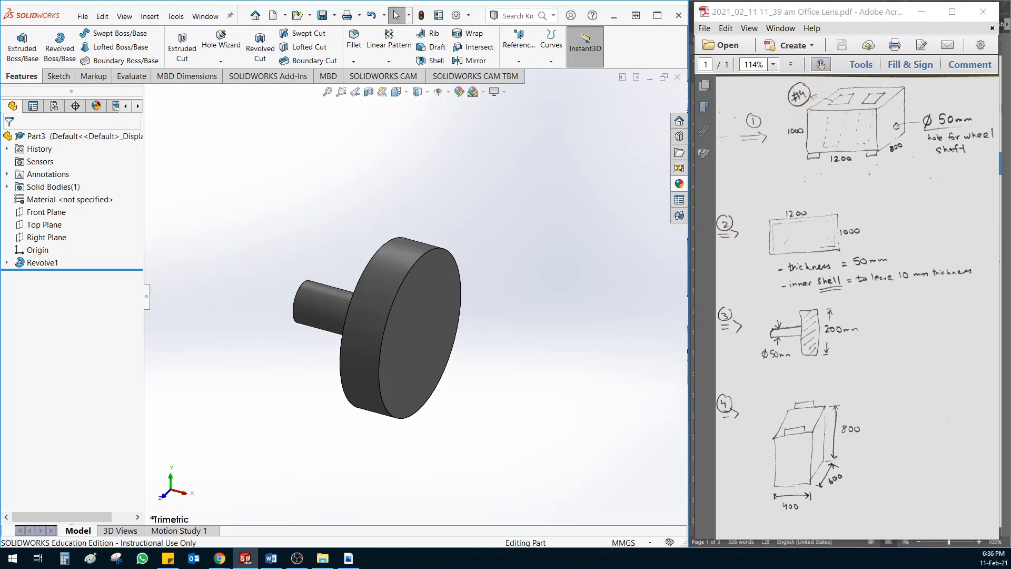
{"action": "scroll", "coordinate": [401, 384], "scroll_direction": "down", "scroll_amount": 2}
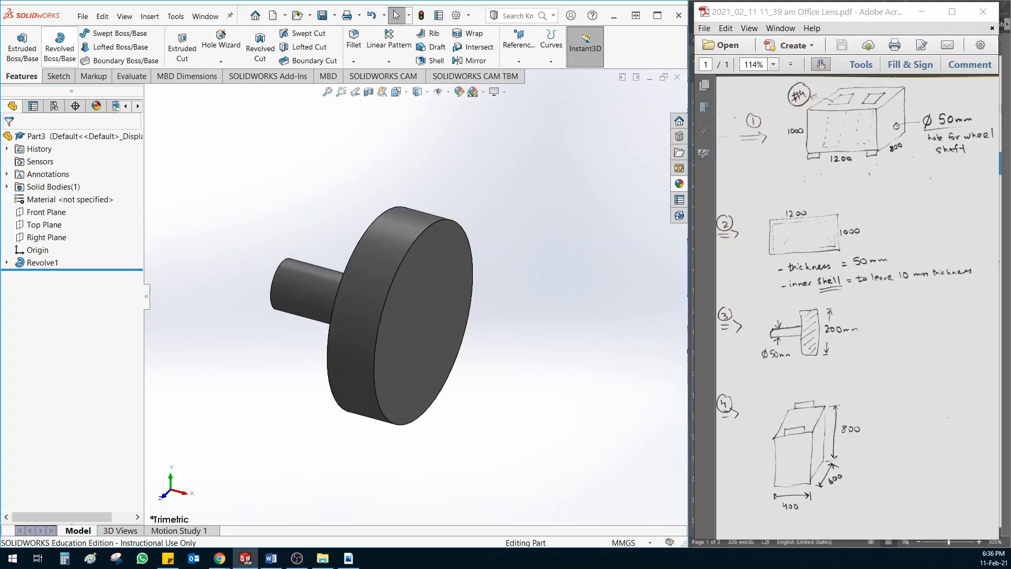
{"action": "left_click", "coordinate": [83, 17]}
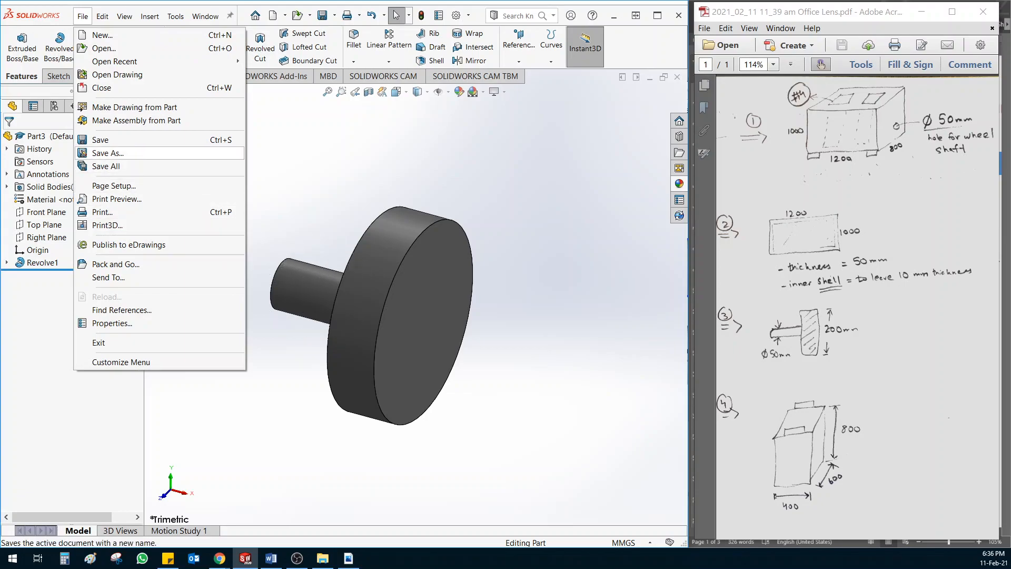
{"action": "left_click", "coordinate": [108, 153]}
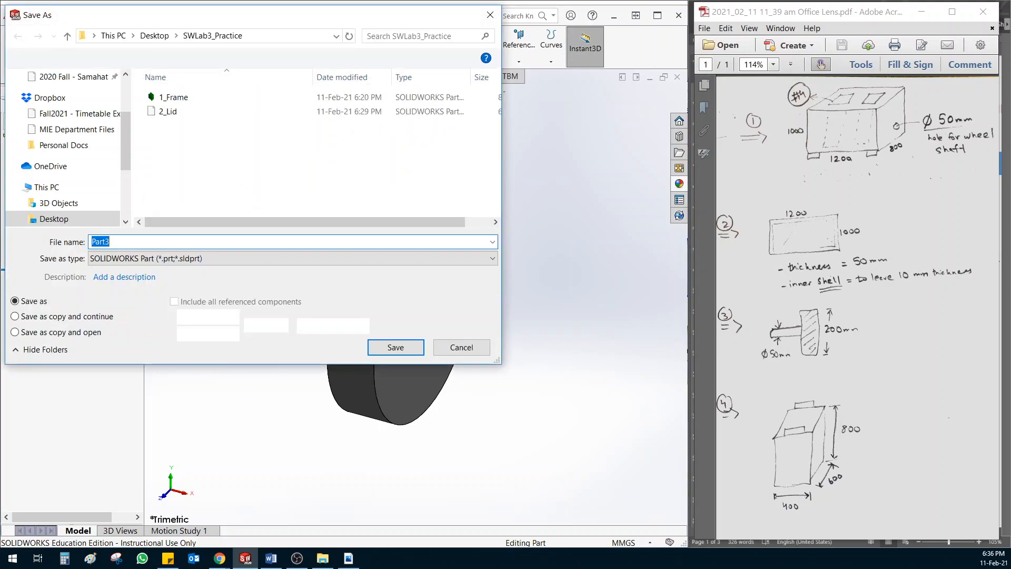
{"action": "type", "text": "3_wheel"}
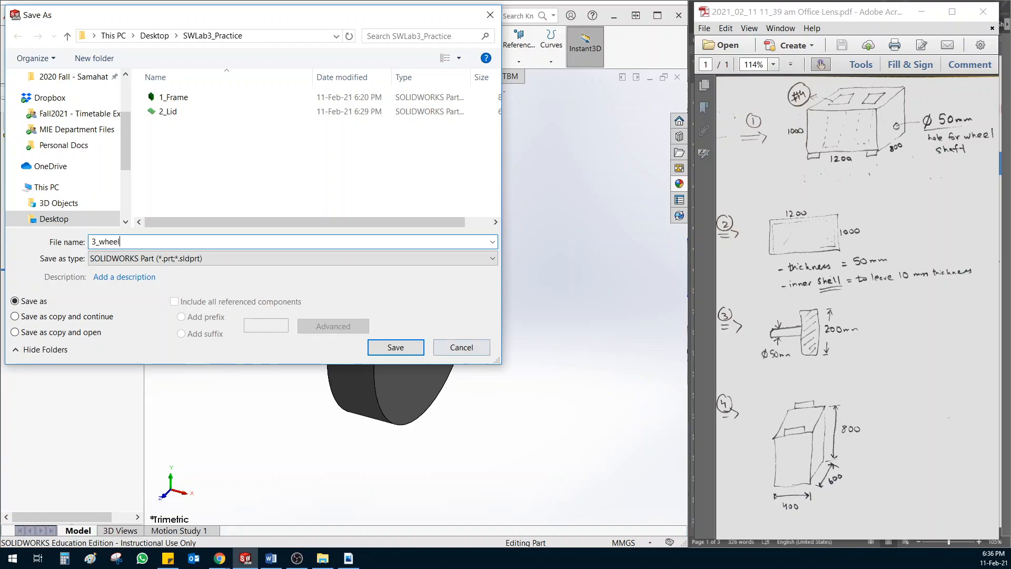
{"action": "key", "text": "Return"}
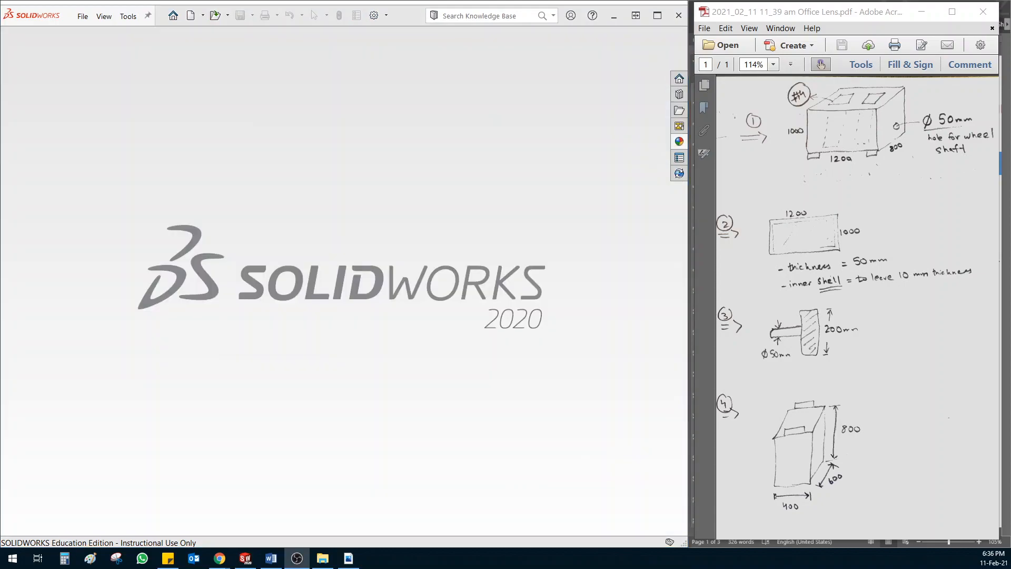
Create a new part document for the inner bucket
{"action": "left_click", "coordinate": [82, 15]}
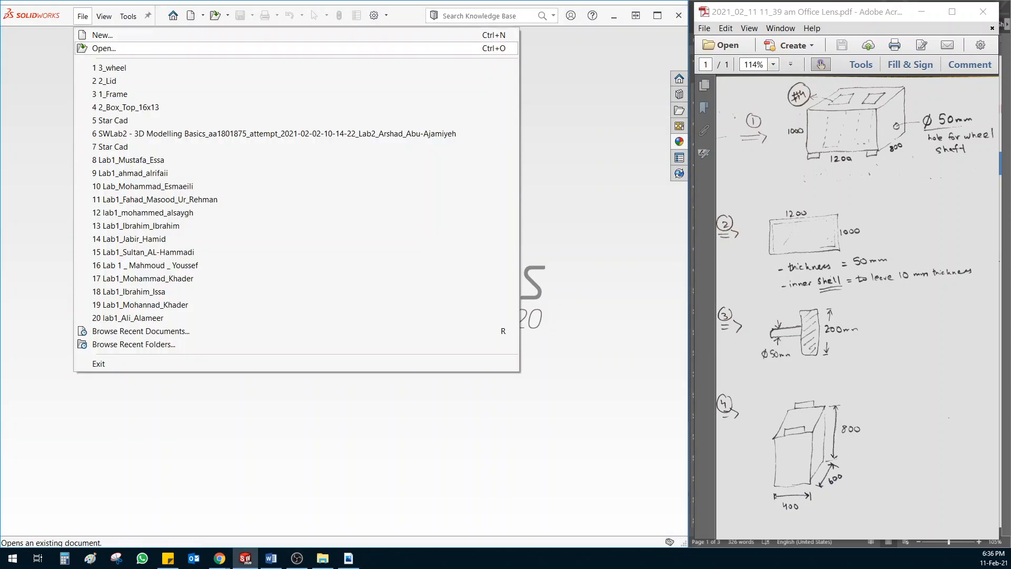
{"action": "left_click", "coordinate": [102, 34]}
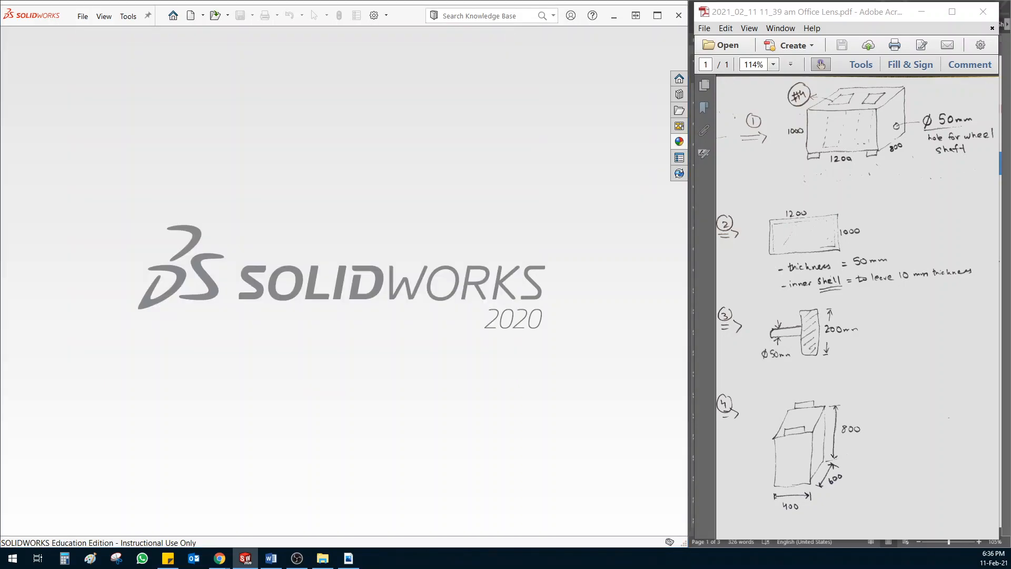
{"action": "left_click", "coordinate": [199, 226]}
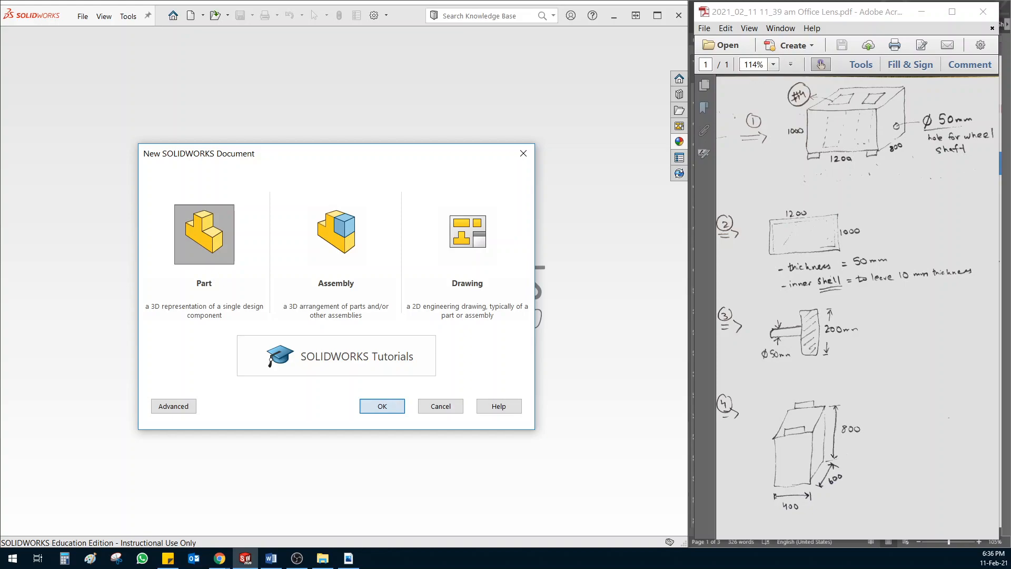
{"action": "key", "text": "Return"}
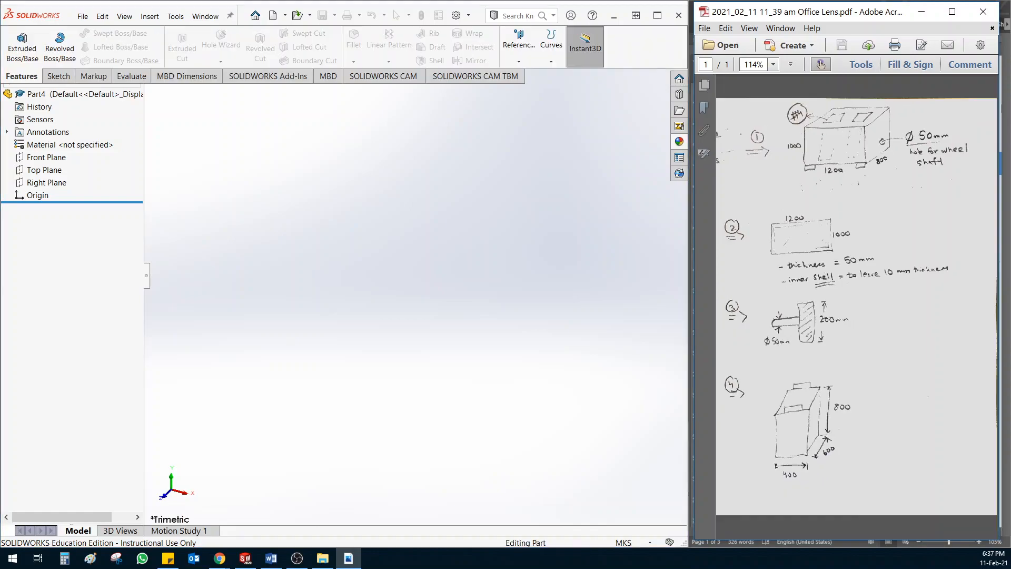
Switch to the sketch PDF in Adobe Acrobat and examine the overview and the dimensioned drawing of the inner bucket, item 4
{"action": "scroll", "coordinate": [806, 269], "scroll_direction": "down", "scroll_amount": 3, "text": "ctrl"}
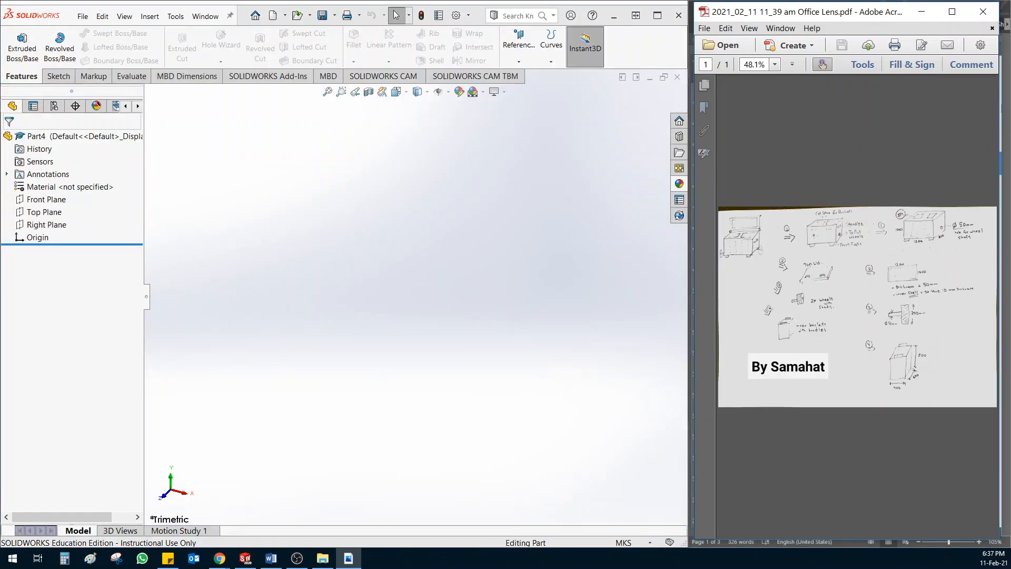
{"action": "scroll", "coordinate": [789, 305], "scroll_direction": "up", "scroll_amount": 3, "text": "ctrl"}
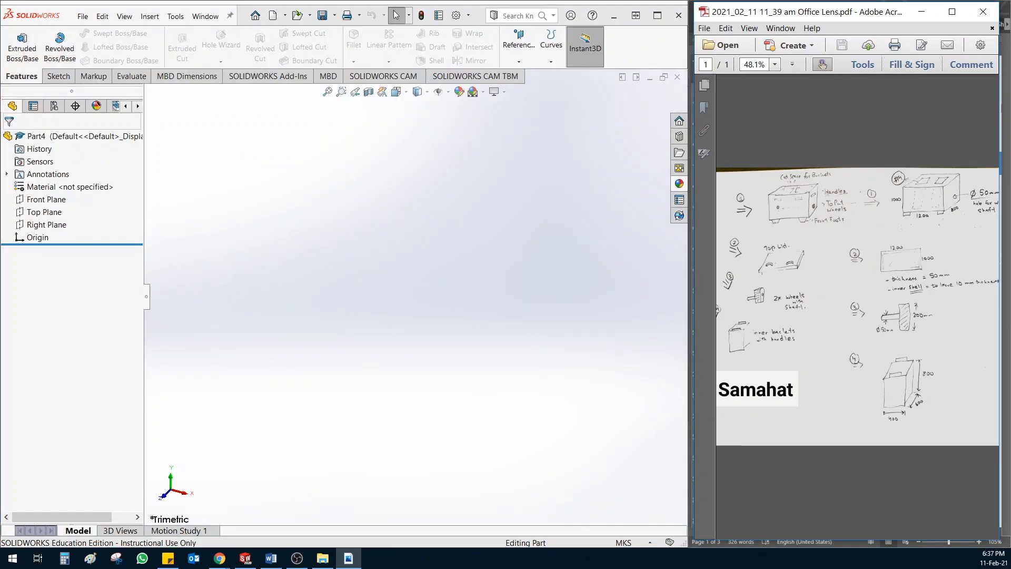
{"action": "scroll", "coordinate": [857, 305], "scroll_direction": "right", "scroll_amount": 3}
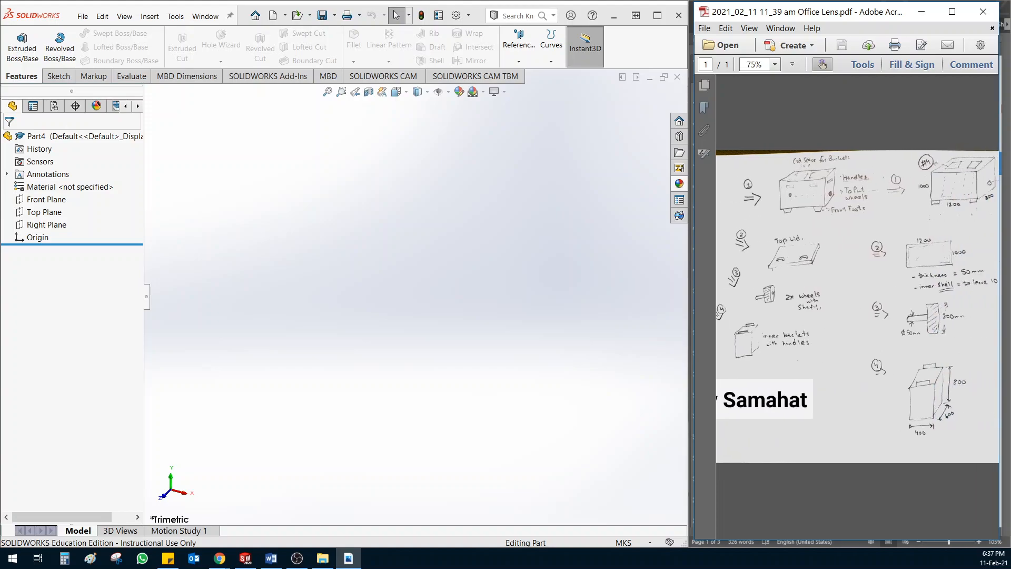
{"action": "scroll", "coordinate": [931, 315], "scroll_direction": "up", "scroll_amount": 3, "text": "ctrl"}
{"action": "scroll", "coordinate": [857, 305], "scroll_direction": "right", "scroll_amount": 3}
{"action": "scroll", "coordinate": [857, 305], "scroll_direction": "left", "scroll_amount": 2}
{"action": "scroll", "coordinate": [856, 305], "scroll_direction": "down", "scroll_amount": 1, "text": "ctrl"}
{"action": "scroll", "coordinate": [857, 305], "scroll_direction": "up", "scroll_amount": 3}
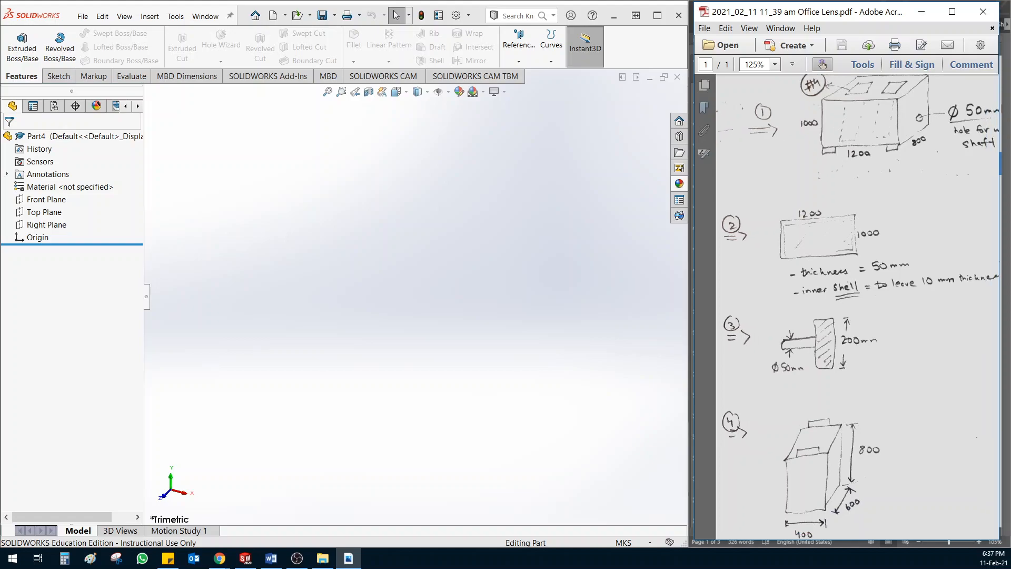
Set the new part's document units to MMGS (millimeter, gram, second)
{"action": "scroll", "coordinate": [857, 305], "scroll_direction": "down", "scroll_amount": 1, "text": "ctrl"}
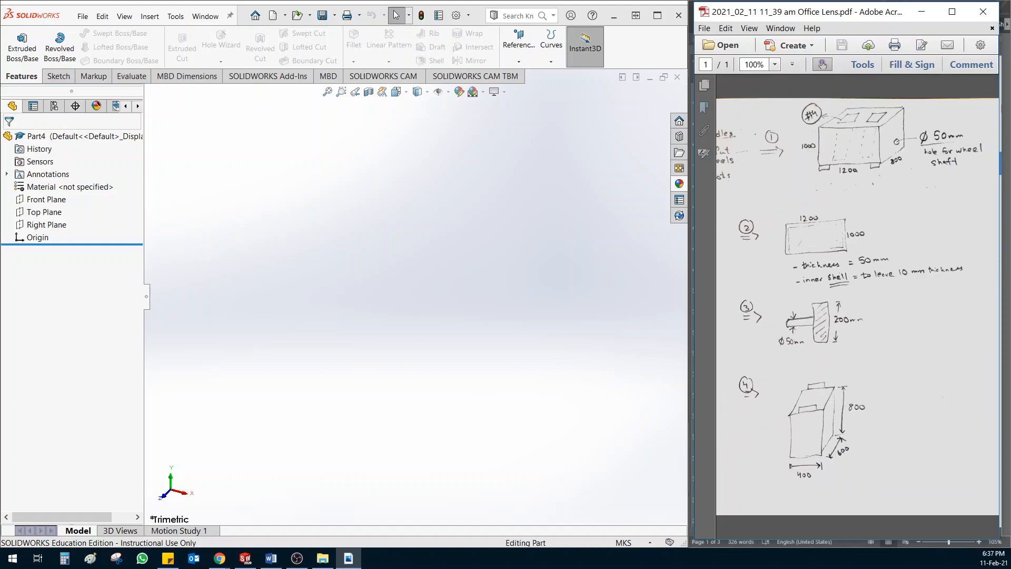
{"action": "key", "text": "alt+Tab"}
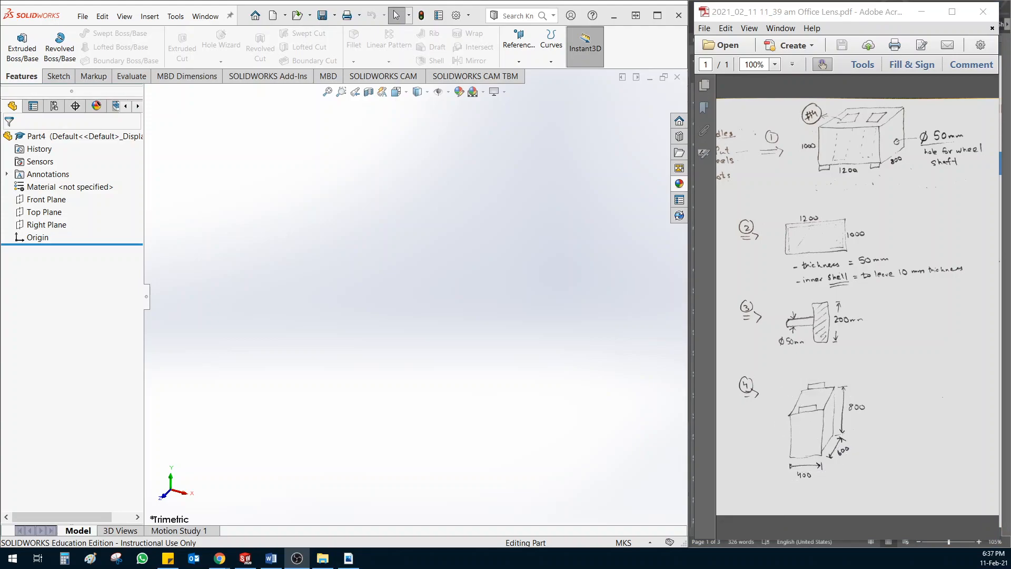
{"action": "left_click", "coordinate": [47, 199]}
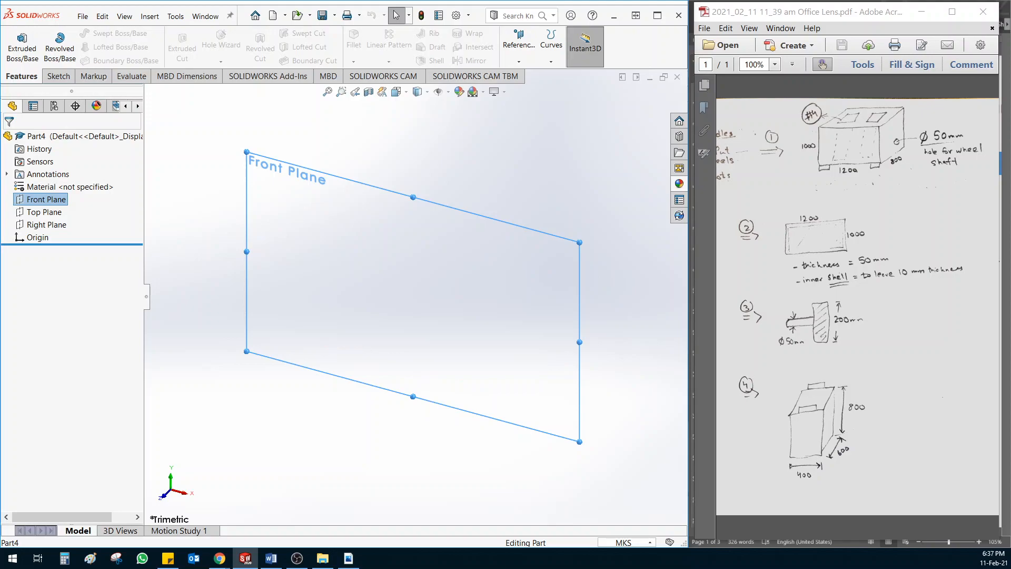
{"action": "left_click", "coordinate": [626, 543]}
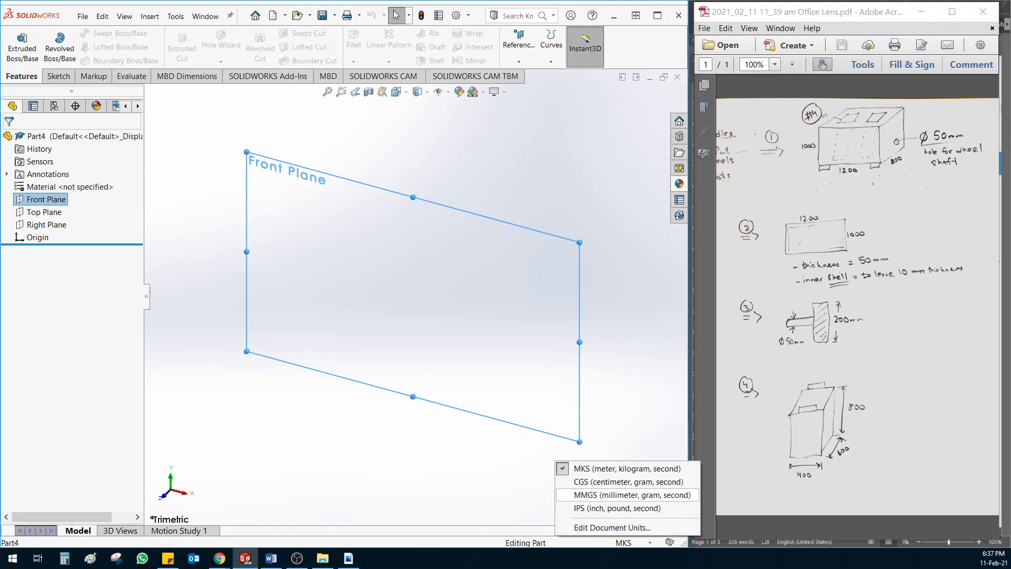
{"action": "left_click", "coordinate": [632, 494]}
{"action": "key", "text": "Escape"}
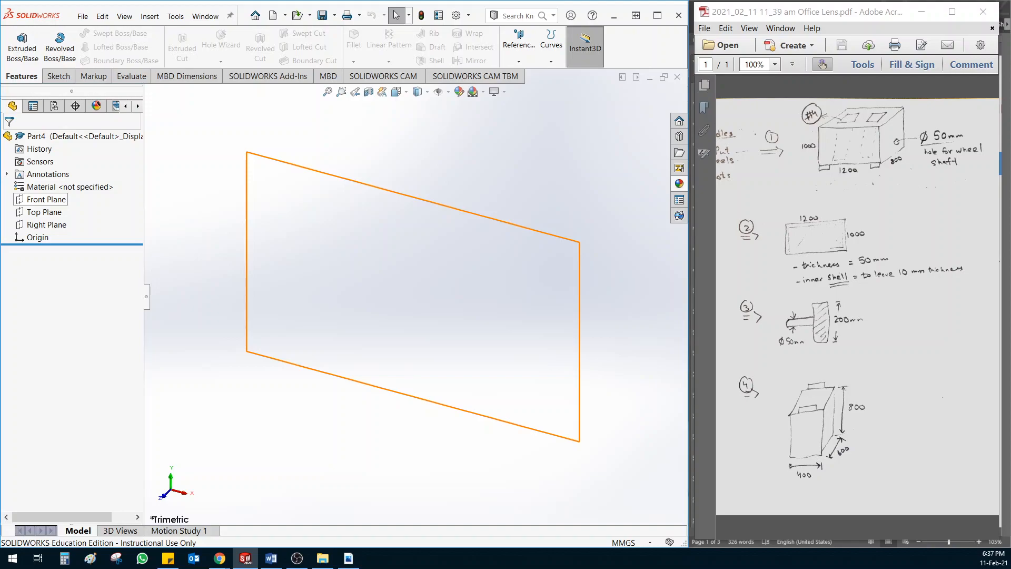
Sketch a center rectangle about 82 mm by 75 mm on the Top Plane, centered on the origin
{"action": "right_click", "coordinate": [42, 212]}
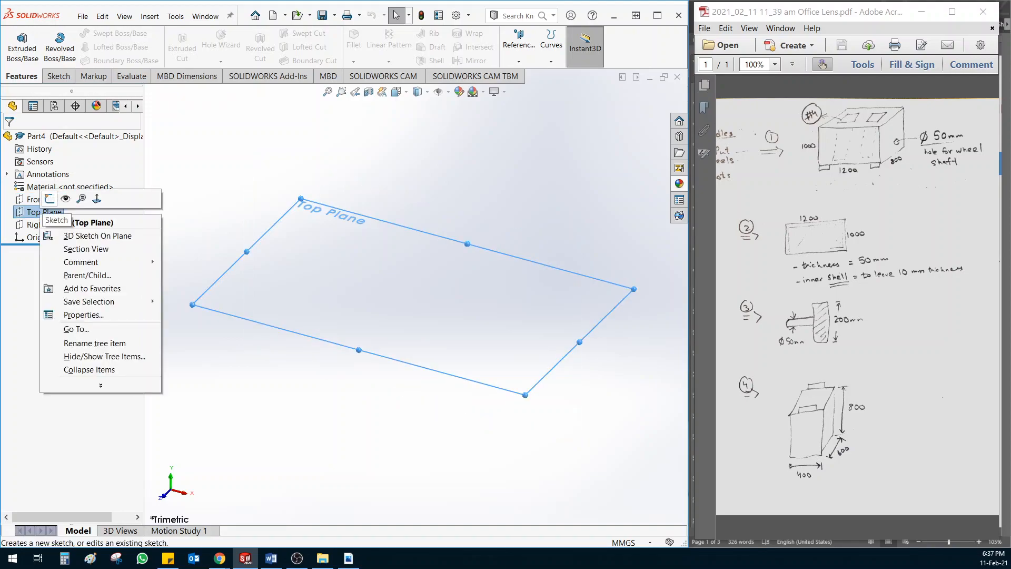
{"action": "left_click", "coordinate": [49, 198]}
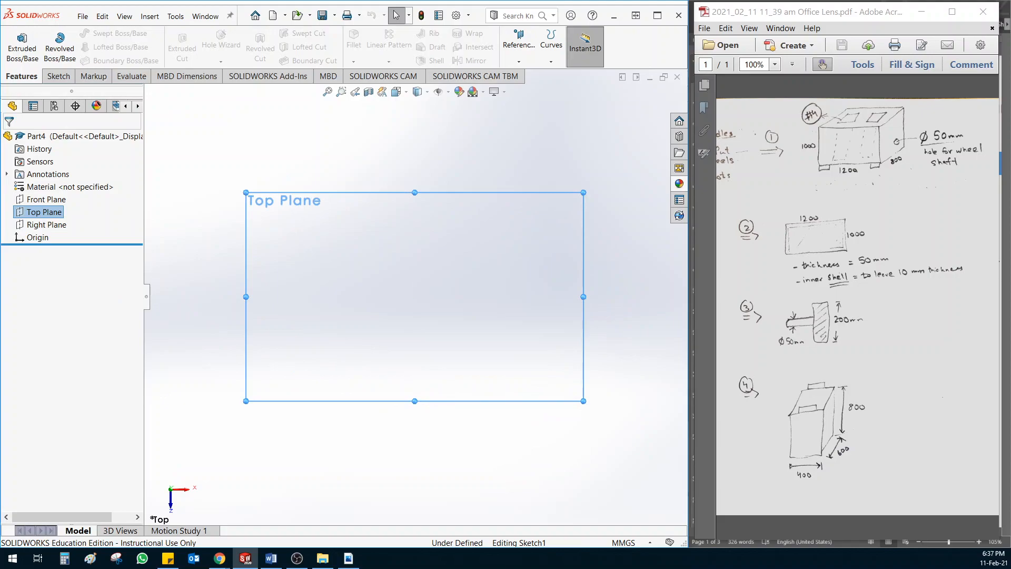
{"action": "left_click", "coordinate": [99, 46]}
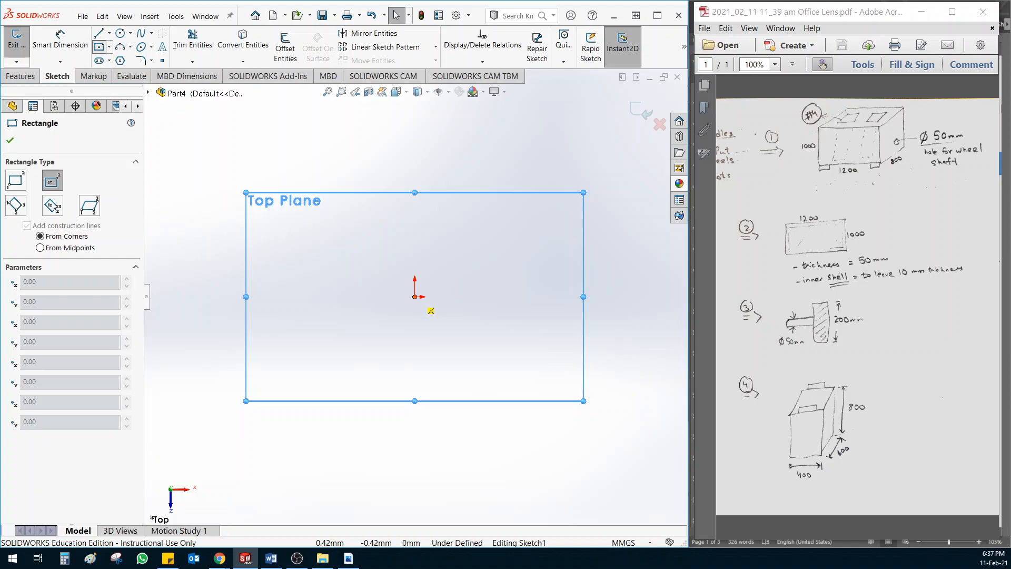
{"action": "left_click", "coordinate": [415, 296]}
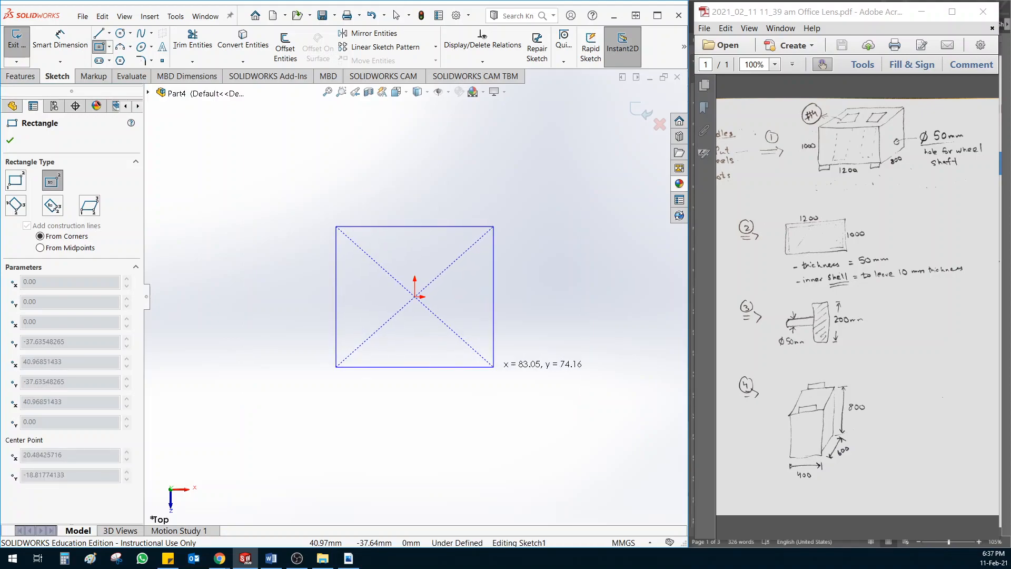
{"action": "left_click", "coordinate": [492, 367]}
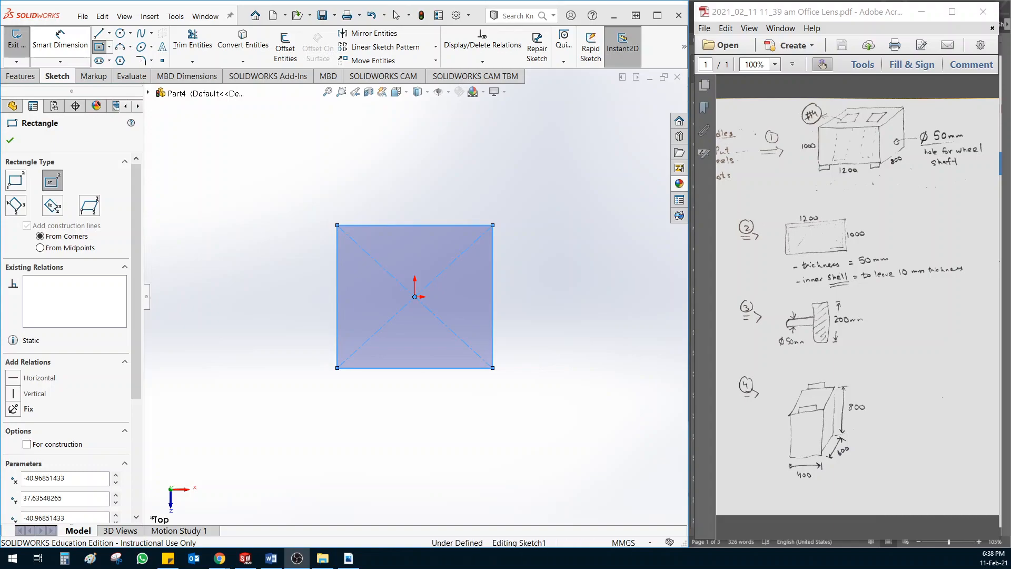
{"action": "key", "text": "Escape"}
{"action": "left_click", "coordinate": [407, 225]}
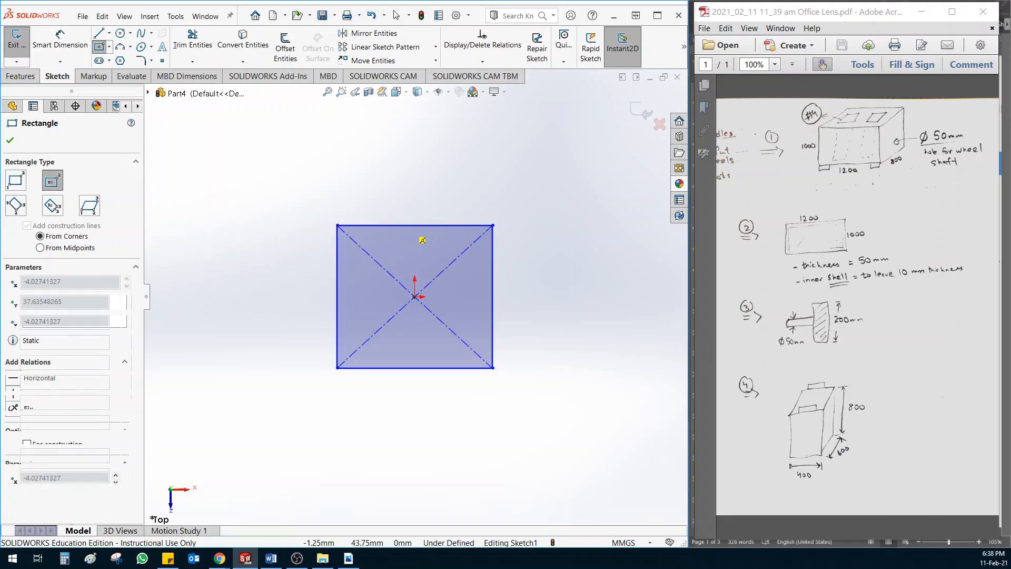
{"action": "key", "text": "Escape"}
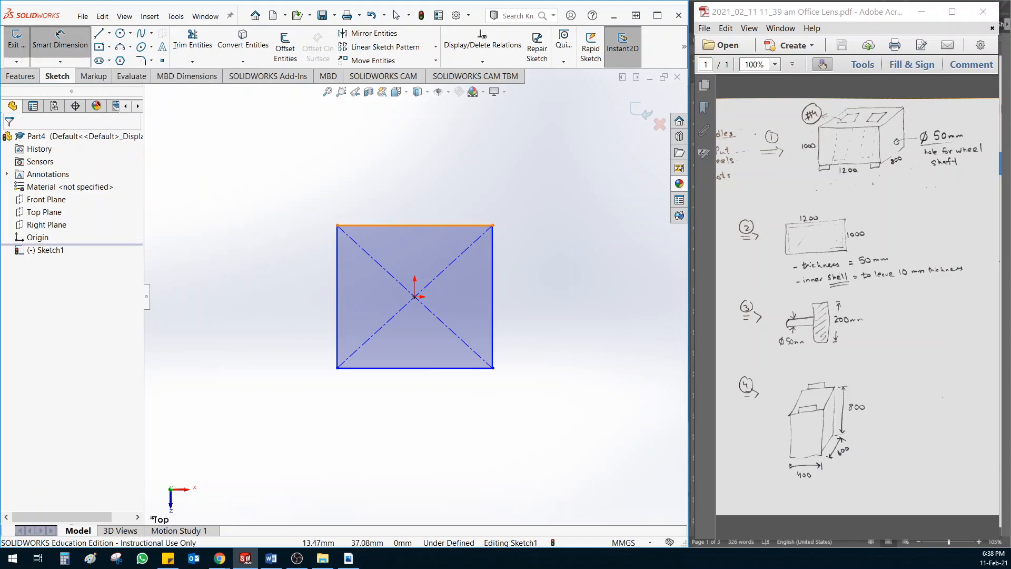
Dimension the rectangle's horizontal edge and set it to 400 mm
{"action": "left_click", "coordinate": [414, 226]}
{"action": "left_click", "coordinate": [438, 191]}
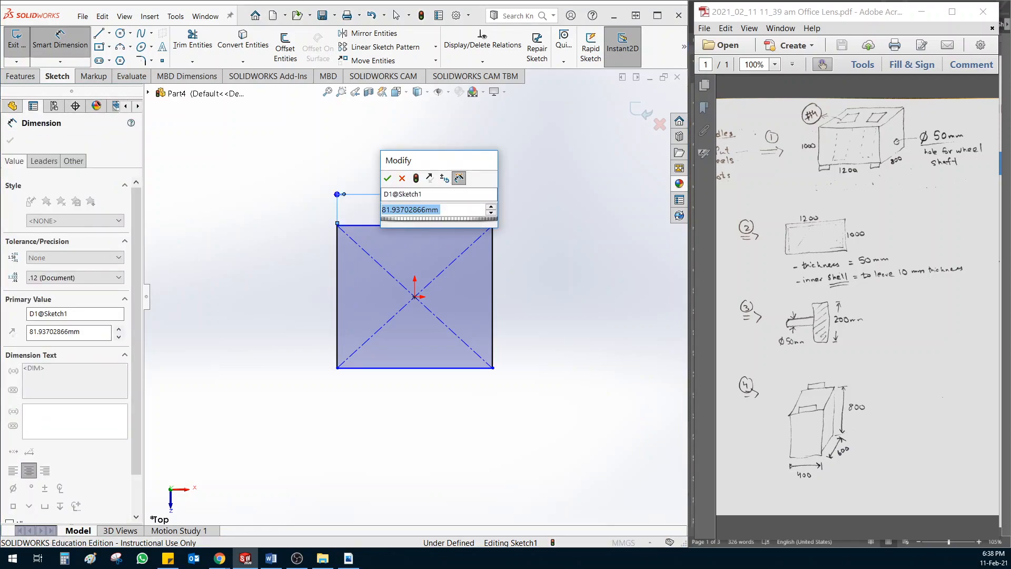
{"action": "type", "text": "400"}
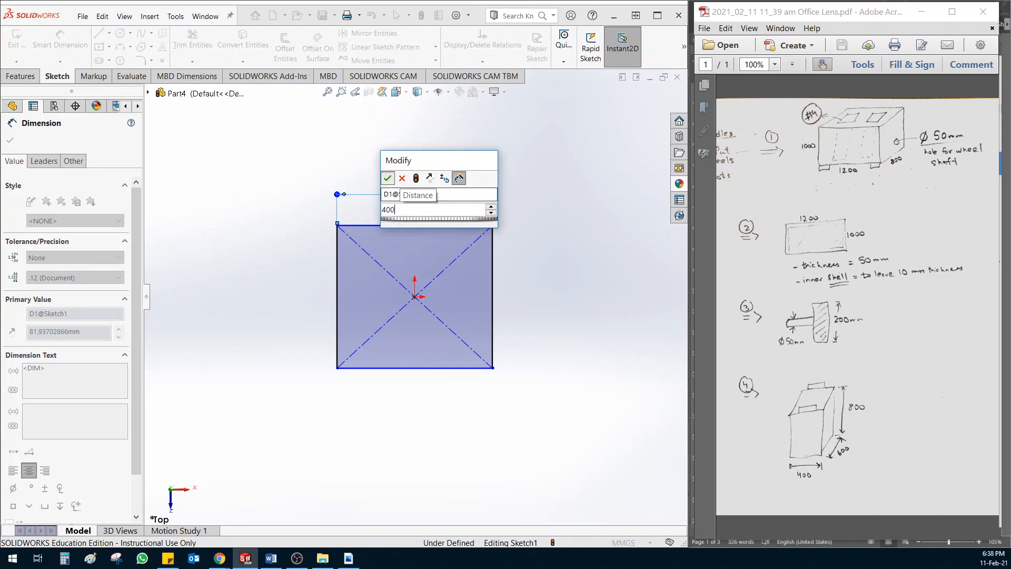
{"action": "key", "text": "Return"}
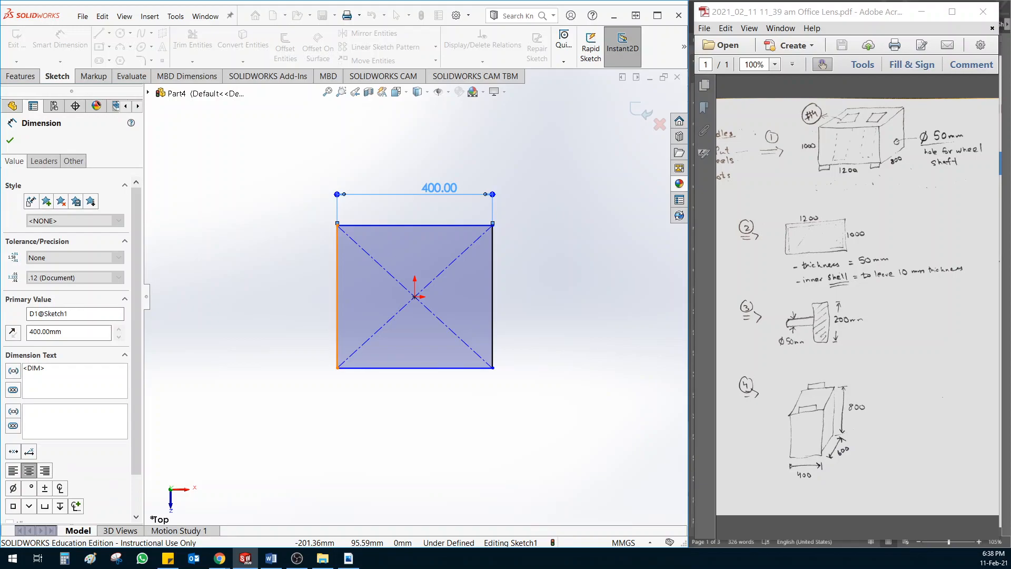
Dimension the rectangle's vertical edge and set it to 600 mm
{"action": "left_click", "coordinate": [337, 259]}
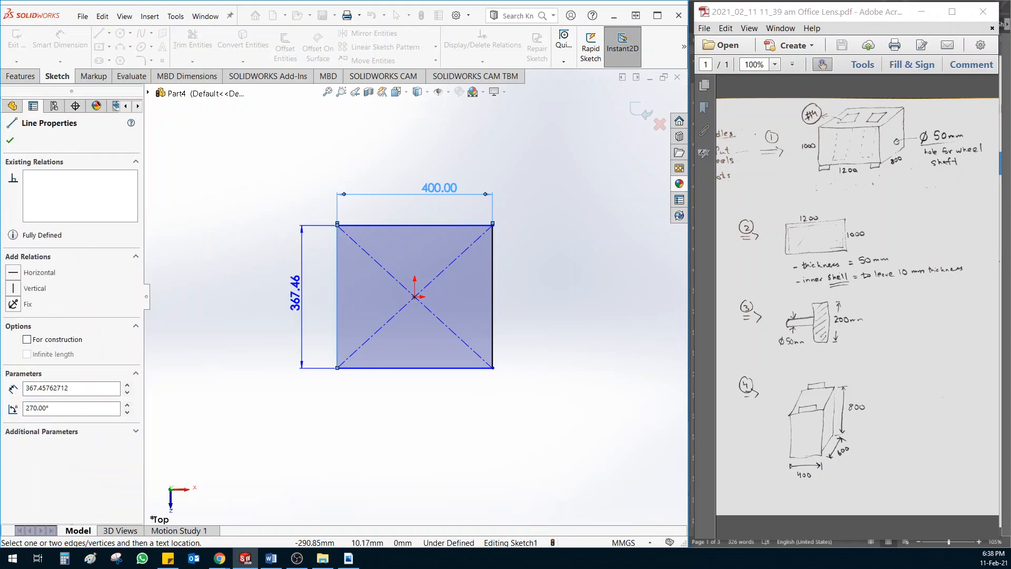
{"action": "left_click", "coordinate": [301, 293]}
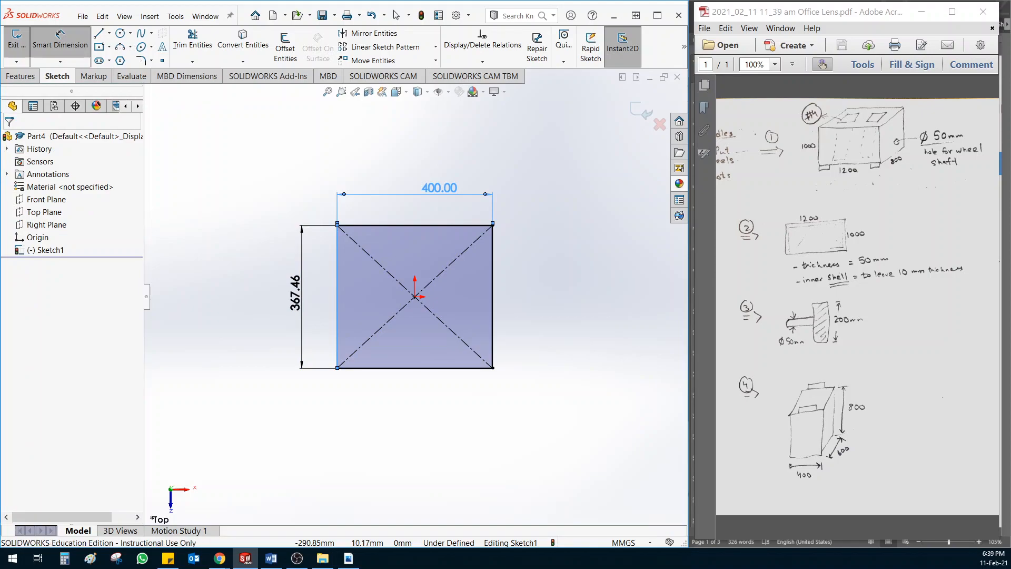
{"action": "double_click", "coordinate": [295, 292]}
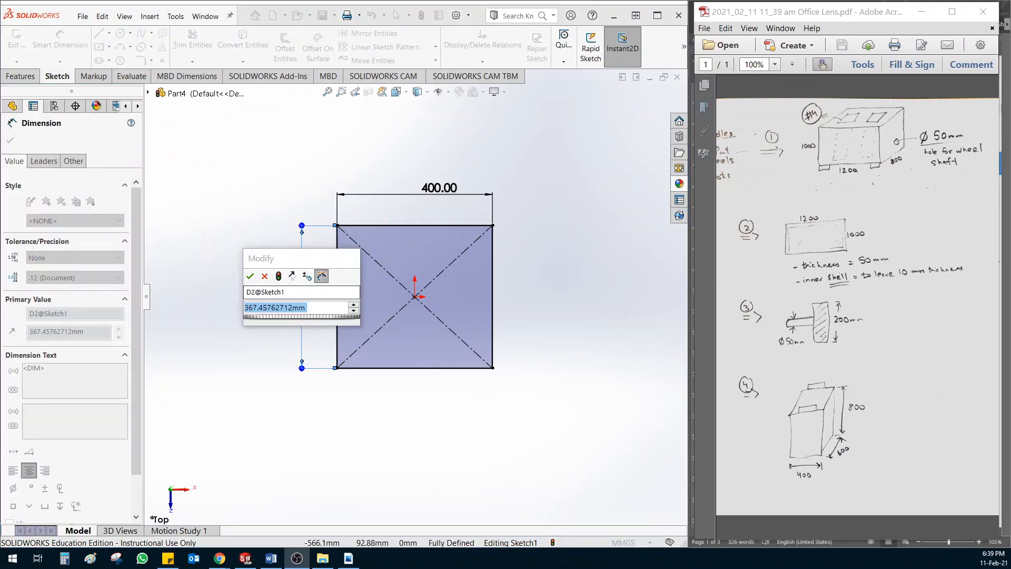
{"action": "right_click", "coordinate": [280, 308]}
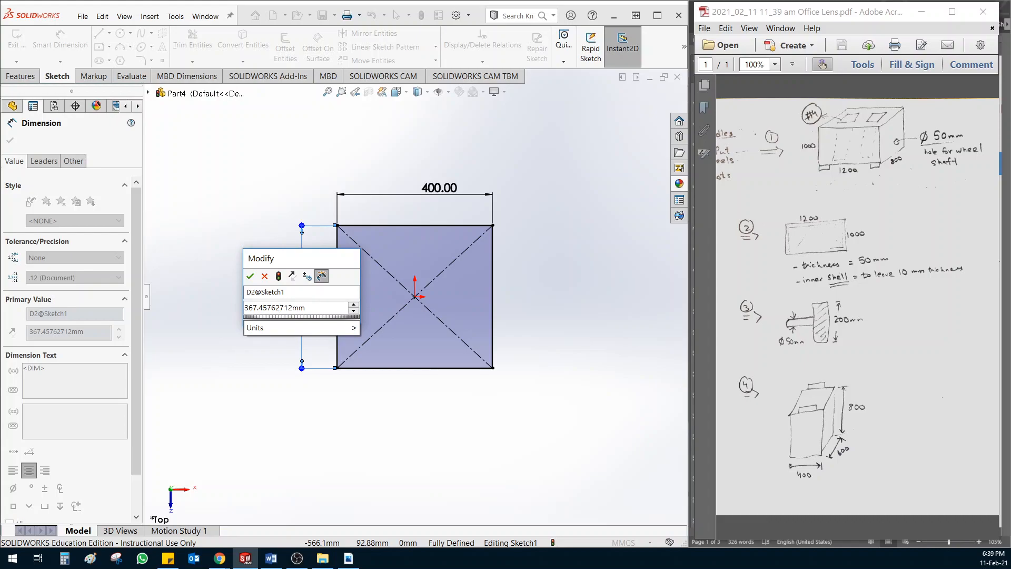
{"action": "left_click_drag", "start_coordinate": [306, 307], "coordinate": [280, 307]}
{"action": "type", "text": "6"}
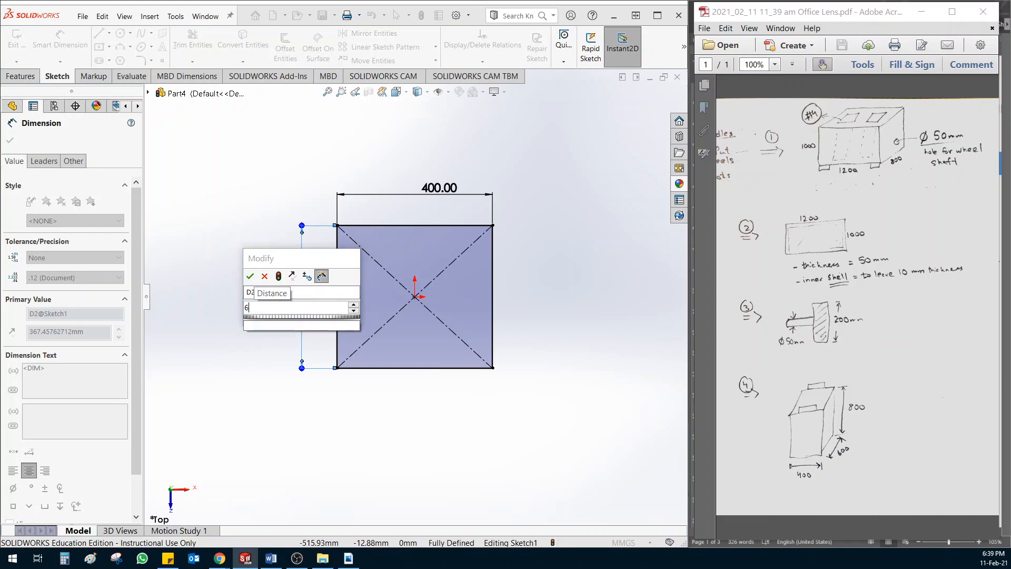
{"action": "type", "text": "00"}
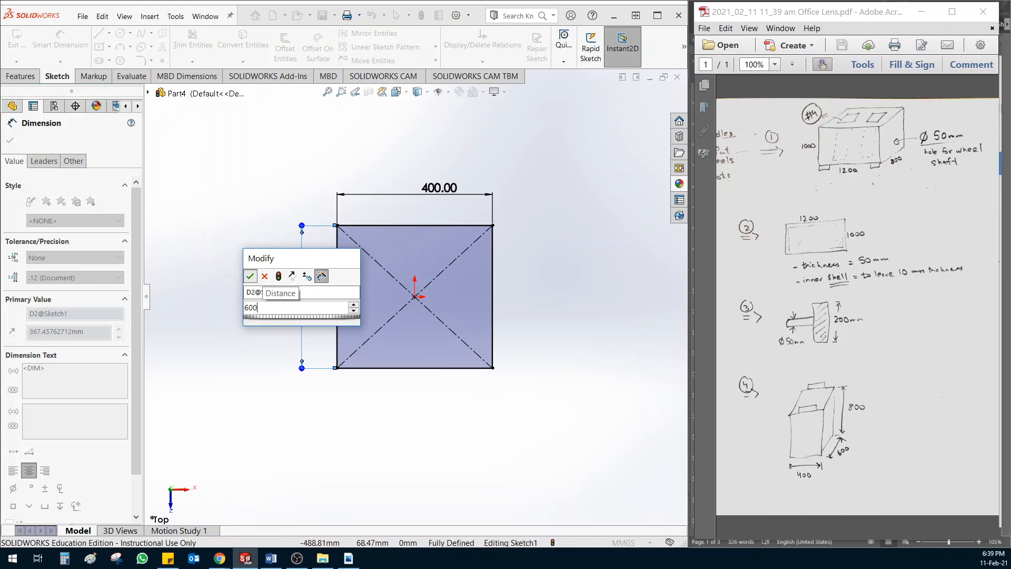
{"action": "key", "text": "Escape"}
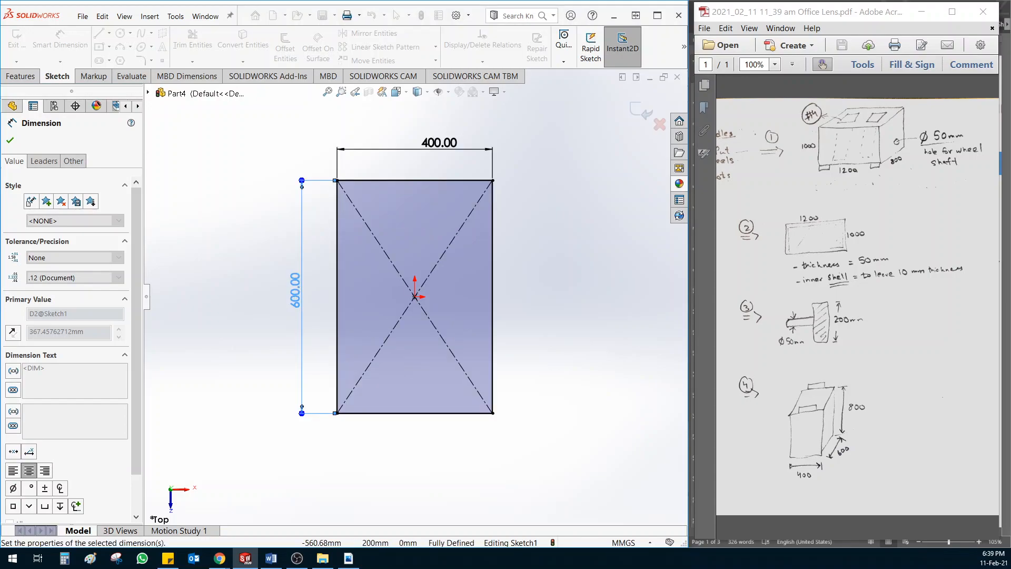
Extrude the rectangle as a blind boss to a depth of 800 mm
{"action": "left_click", "coordinate": [20, 76]}
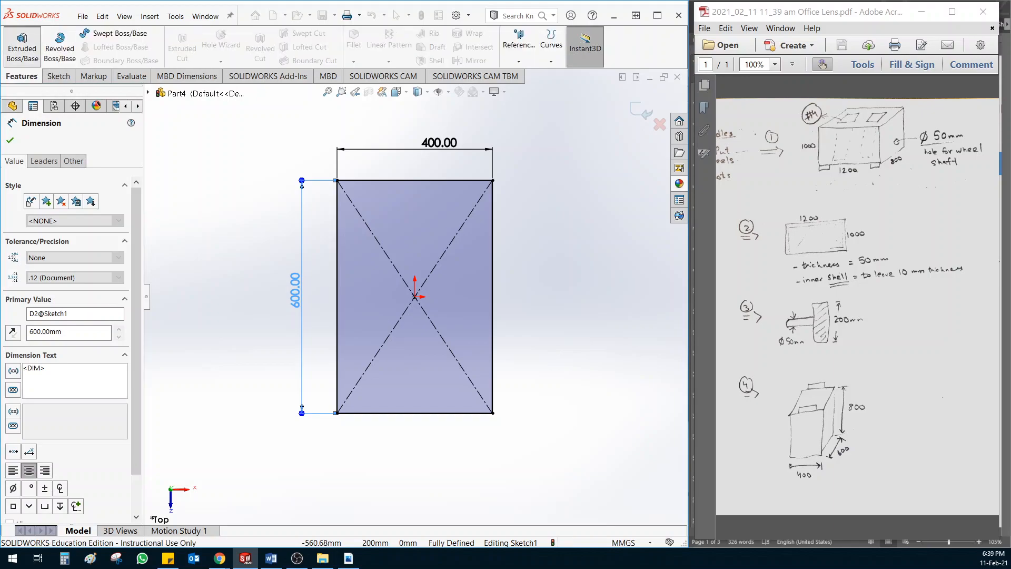
{"action": "left_click", "coordinate": [25, 45]}
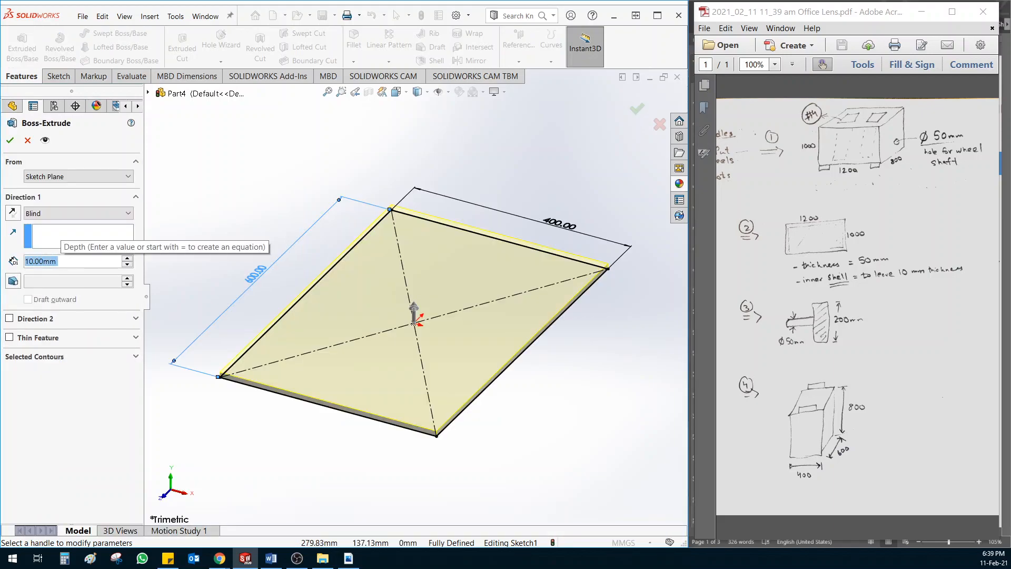
{"action": "left_click", "coordinate": [57, 261]}
{"action": "left_click_drag", "start_coordinate": [57, 261], "coordinate": [12, 261]}
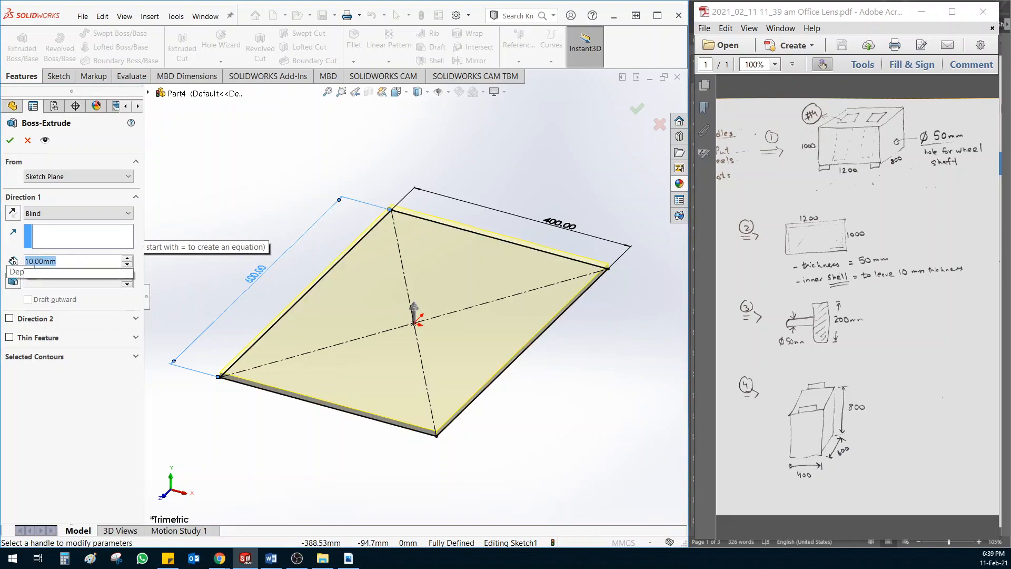
{"action": "type", "text": "80"}
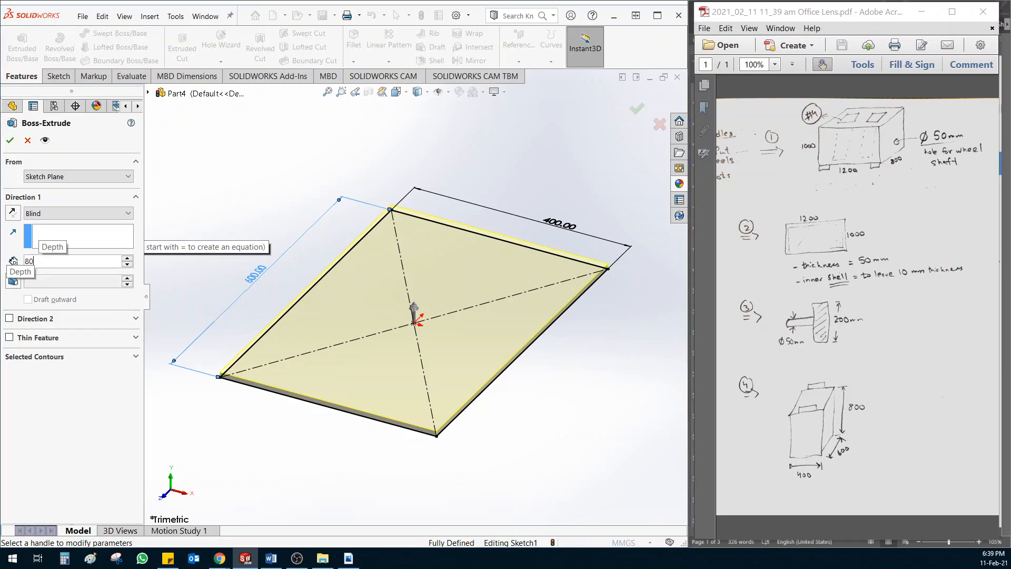
{"action": "type", "text": "0"}
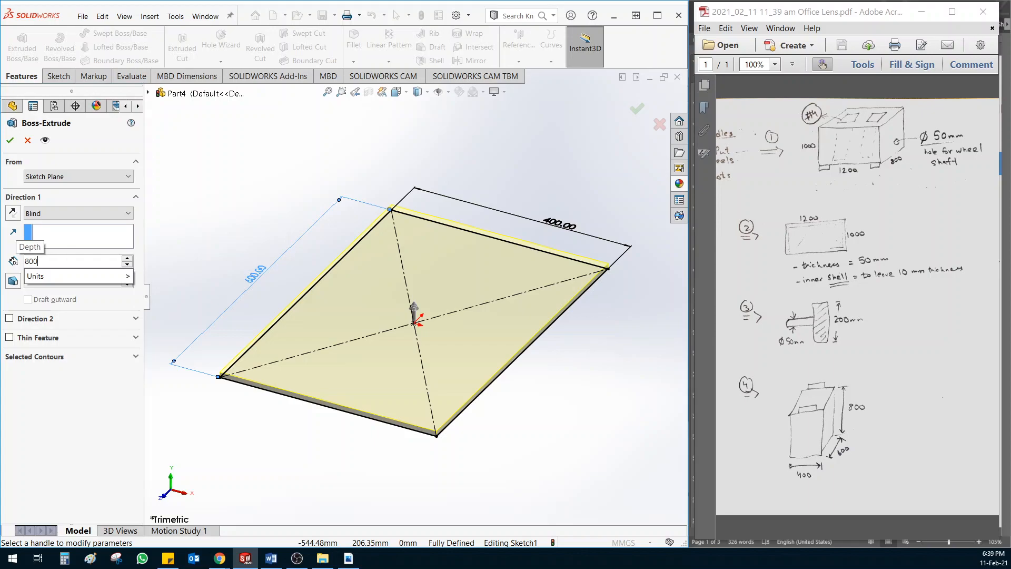
{"action": "key", "text": "Return"}
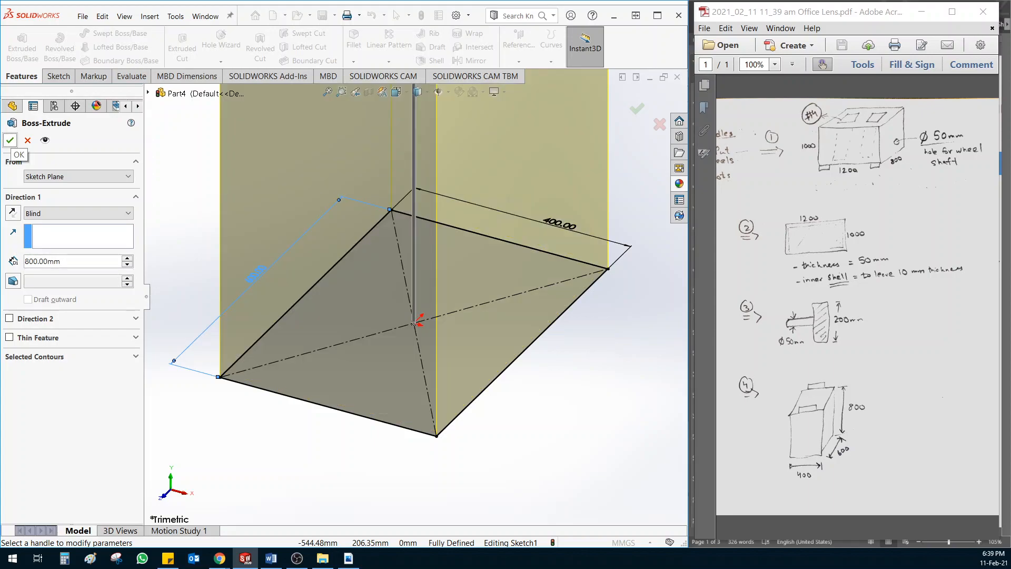
{"action": "left_click", "coordinate": [10, 140]}
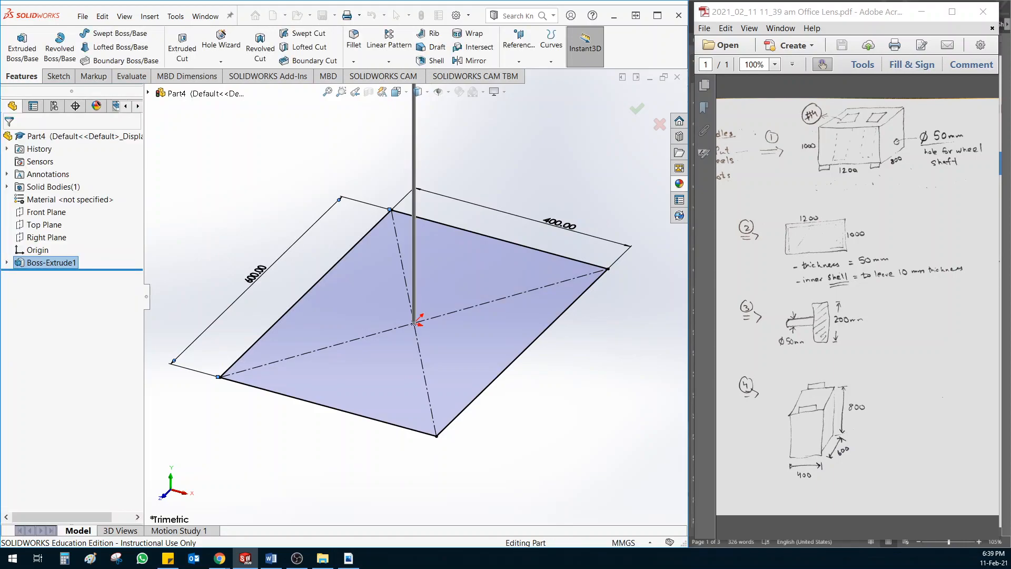
Shell the extruded block with a 10 mm wall thickness, removing its top face
{"action": "scroll", "coordinate": [417, 296], "scroll_direction": "up", "scroll_amount": 5}
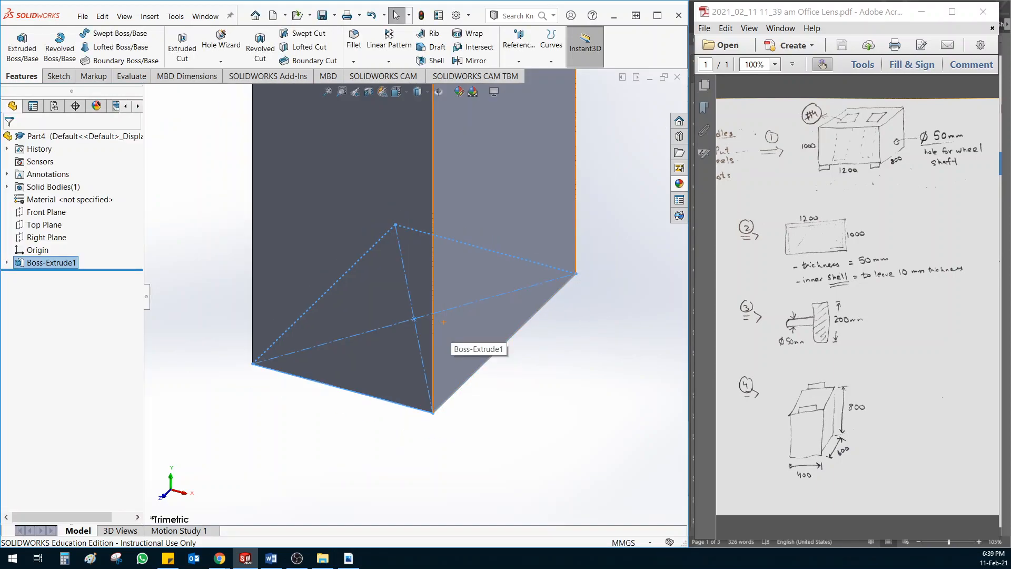
{"action": "scroll", "coordinate": [417, 295], "scroll_direction": "down", "scroll_amount": 2}
{"action": "scroll", "coordinate": [417, 296], "scroll_direction": "up", "scroll_amount": 1}
{"action": "scroll", "coordinate": [417, 304], "scroll_direction": "up", "scroll_amount": 1}
{"action": "scroll", "coordinate": [417, 303], "scroll_direction": "down", "scroll_amount": 3}
{"action": "scroll", "coordinate": [416, 303], "scroll_direction": "up", "scroll_amount": 2}
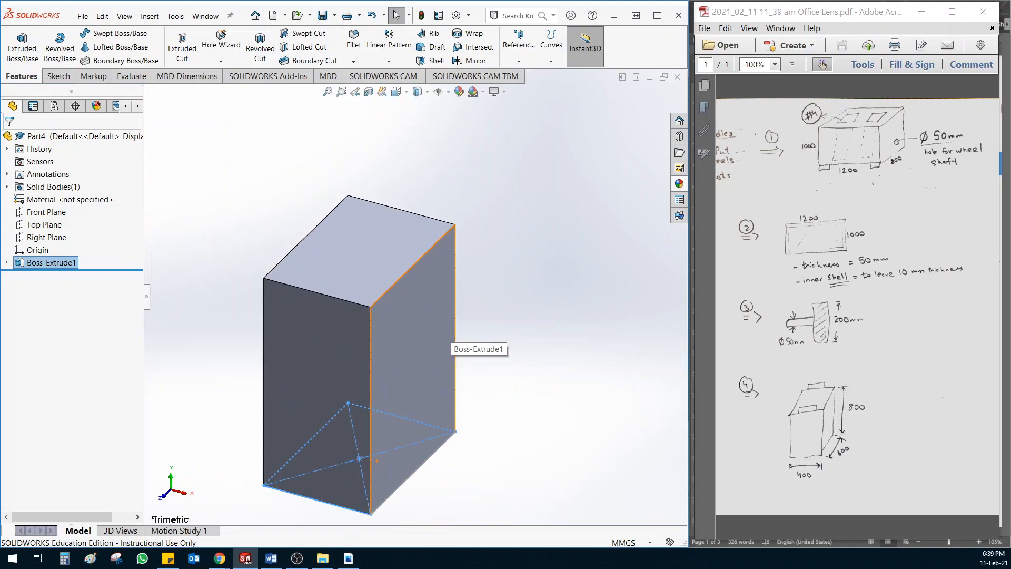
{"action": "key", "text": "Escape"}
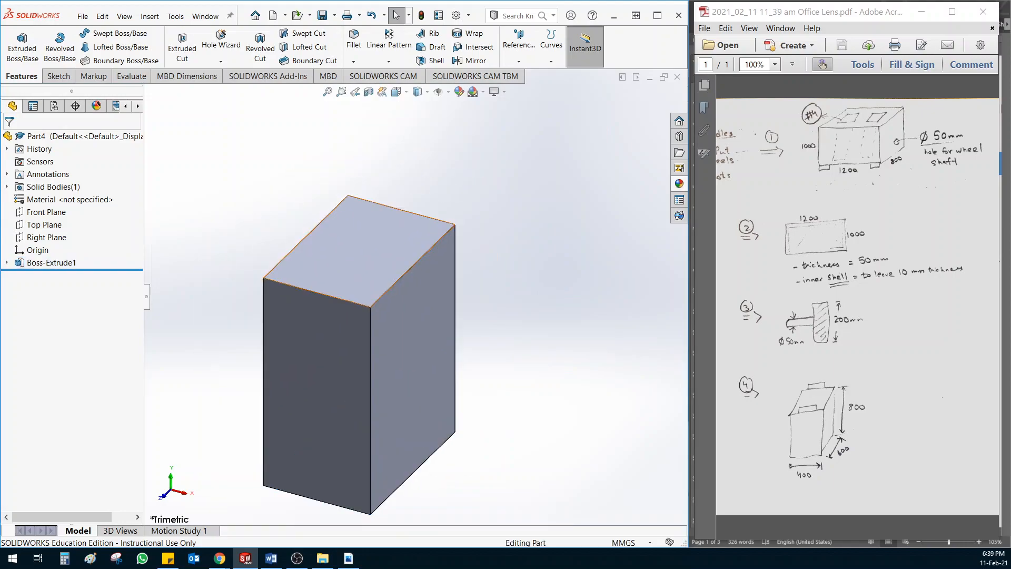
{"action": "left_click", "coordinate": [351, 253]}
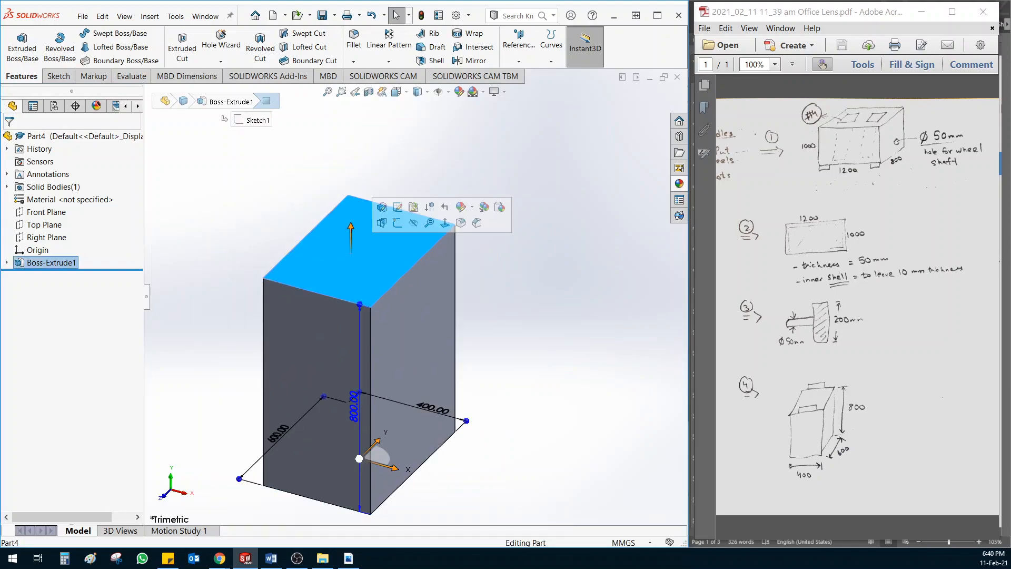
{"action": "key", "text": "Escape"}
{"action": "left_click", "coordinate": [431, 61]}
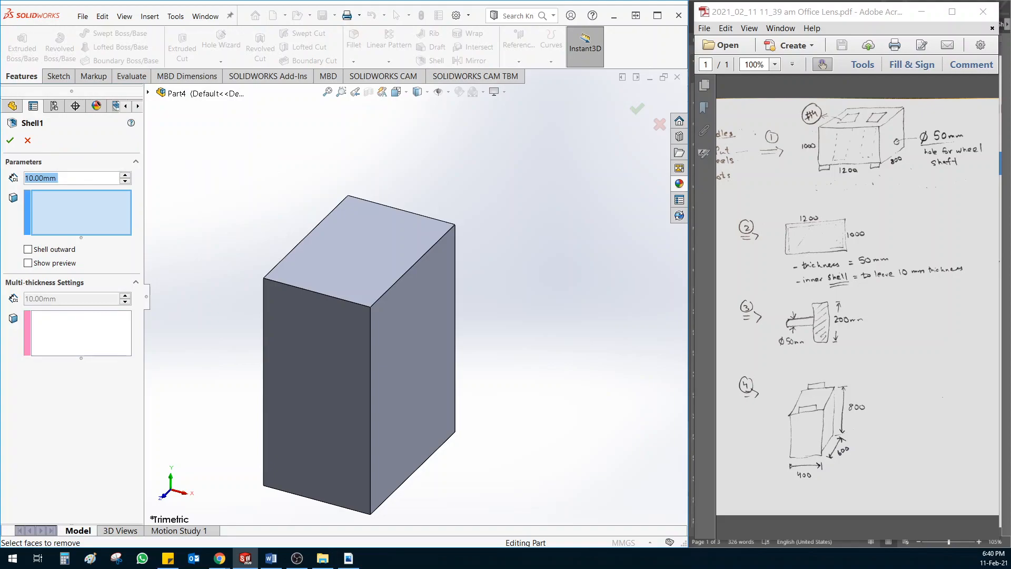
{"action": "left_click", "coordinate": [347, 252]}
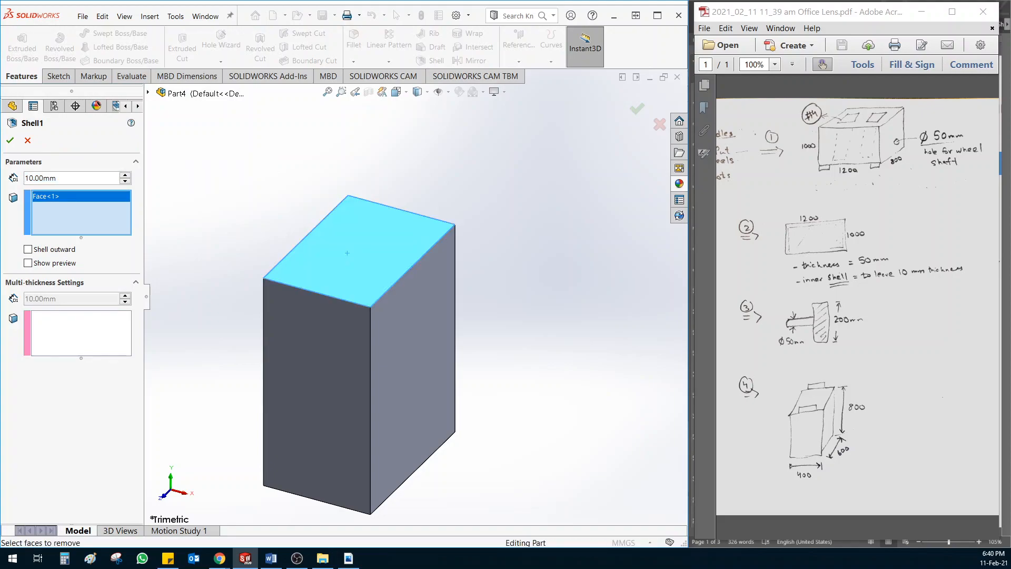
{"action": "key", "text": "Return"}
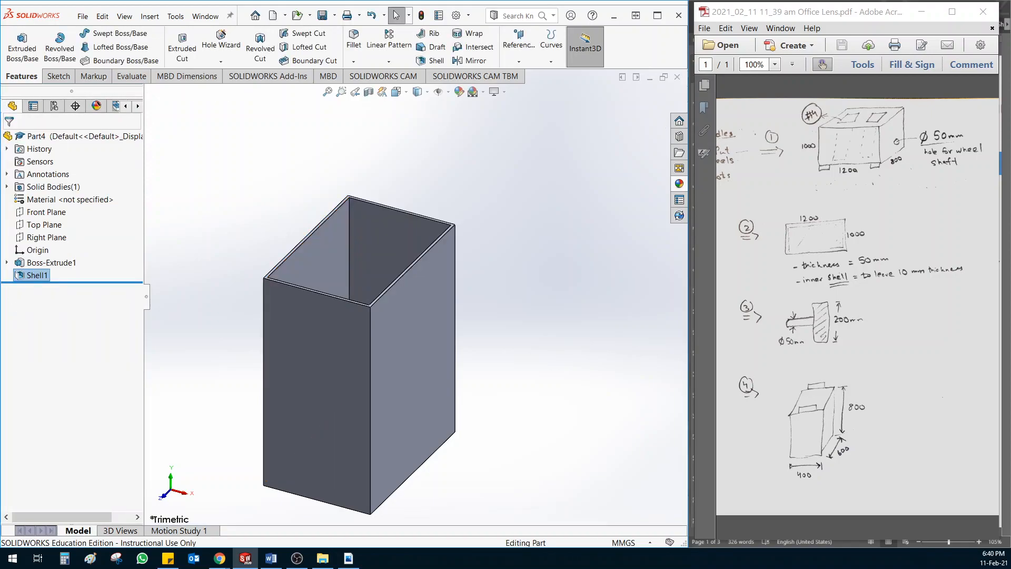
Sketch two corner rectangles on the top rim face, about 175 mm and 180 mm long, each spanning the 10 mm thickness of a short wall
{"action": "scroll", "coordinate": [313, 294], "scroll_direction": "down", "scroll_amount": 3}
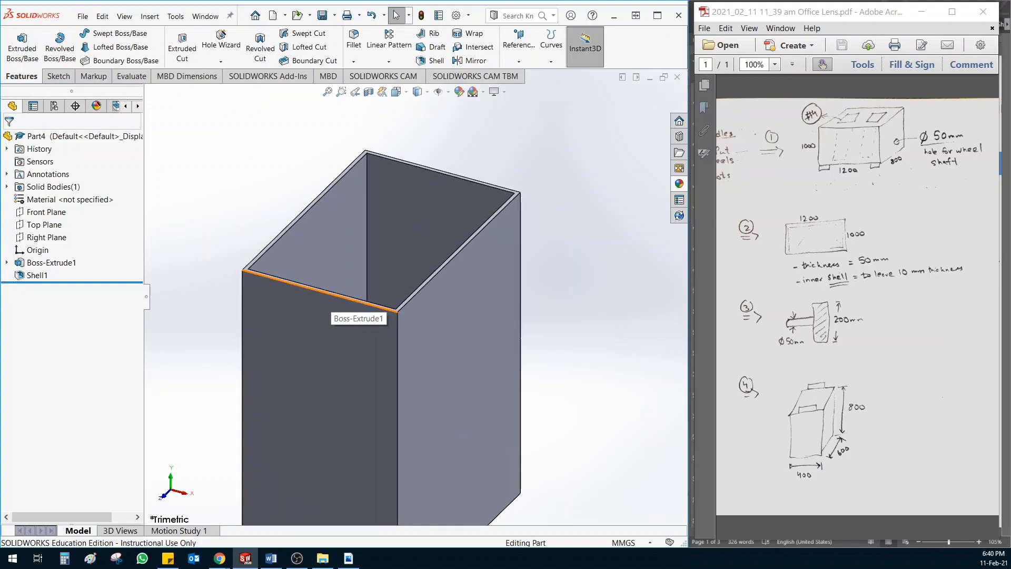
{"action": "scroll", "coordinate": [368, 289], "scroll_direction": "down", "scroll_amount": 2}
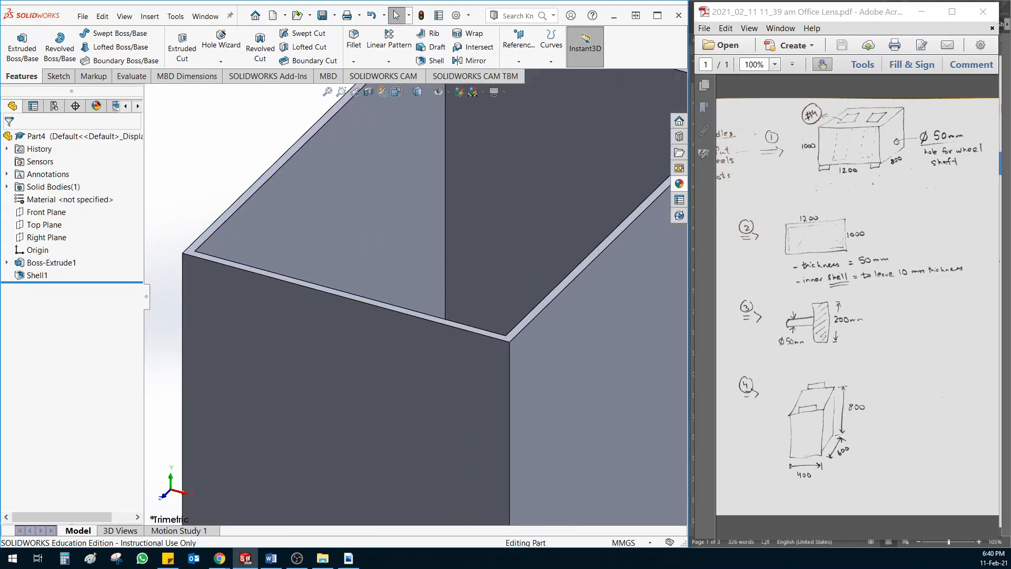
{"action": "scroll", "coordinate": [433, 239], "scroll_direction": "down", "scroll_amount": 1}
{"action": "scroll", "coordinate": [414, 294], "scroll_direction": "up", "scroll_amount": 2}
{"action": "scroll", "coordinate": [430, 249], "scroll_direction": "down", "scroll_amount": 3}
{"action": "scroll", "coordinate": [383, 285], "scroll_direction": "down", "scroll_amount": 3}
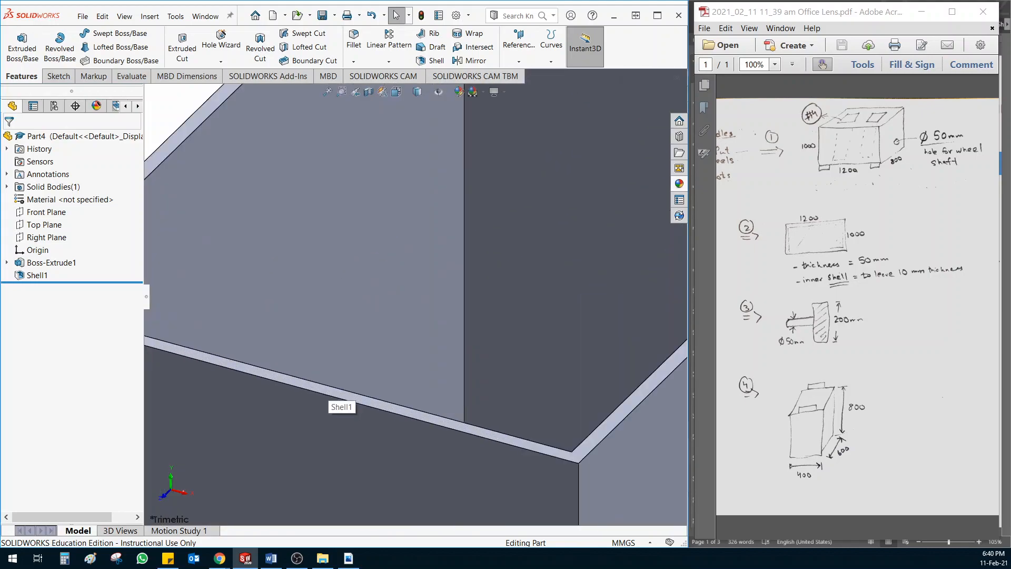
{"action": "left_click", "coordinate": [318, 387]}
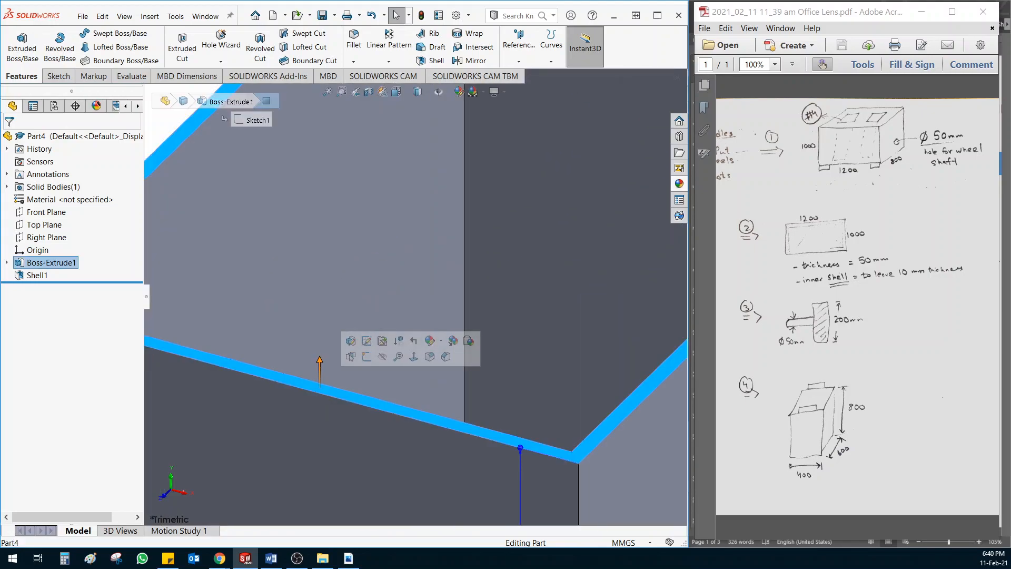
{"action": "left_click", "coordinate": [58, 75]}
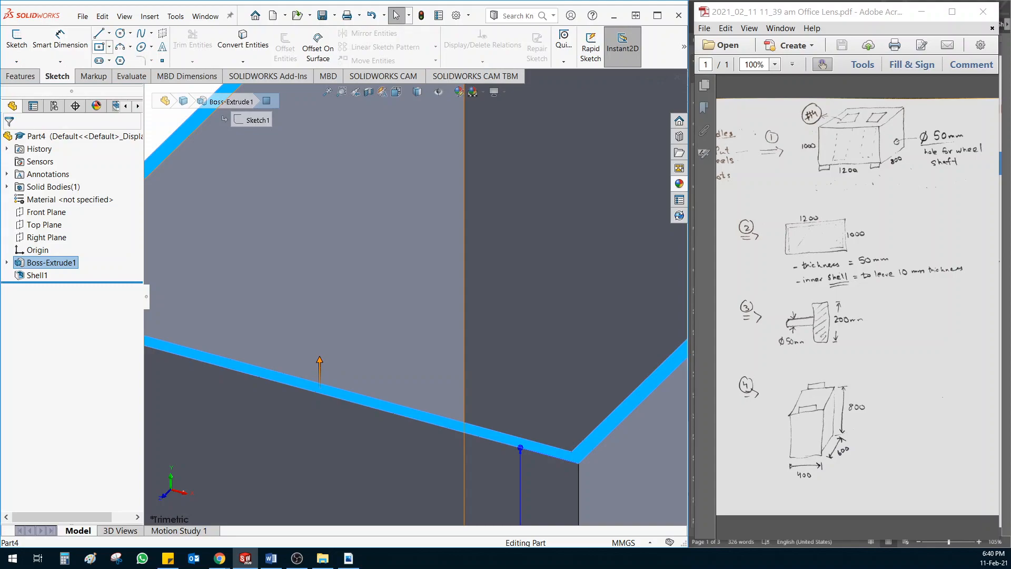
{"action": "left_click", "coordinate": [108, 47]}
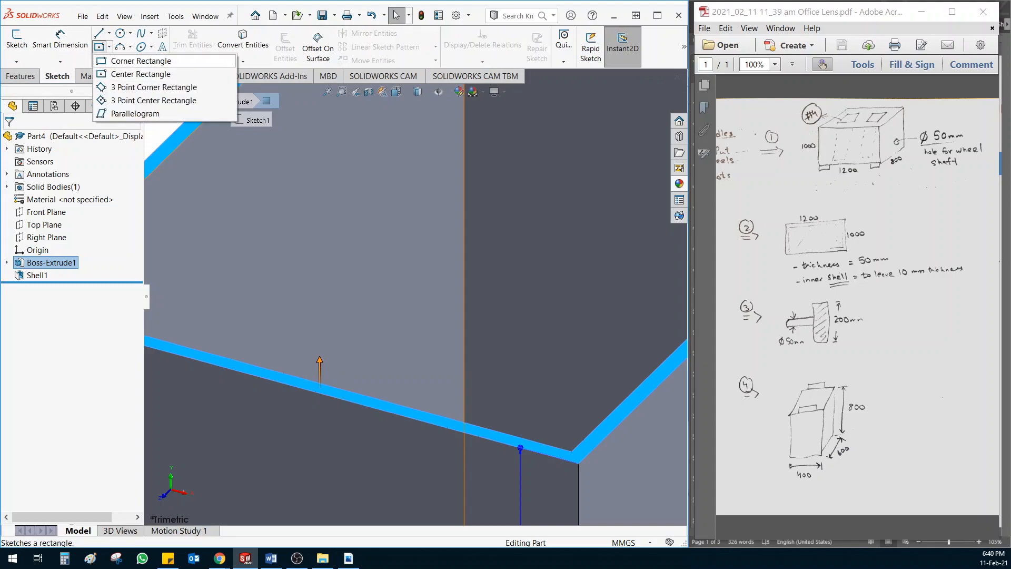
{"action": "left_click", "coordinate": [138, 61]}
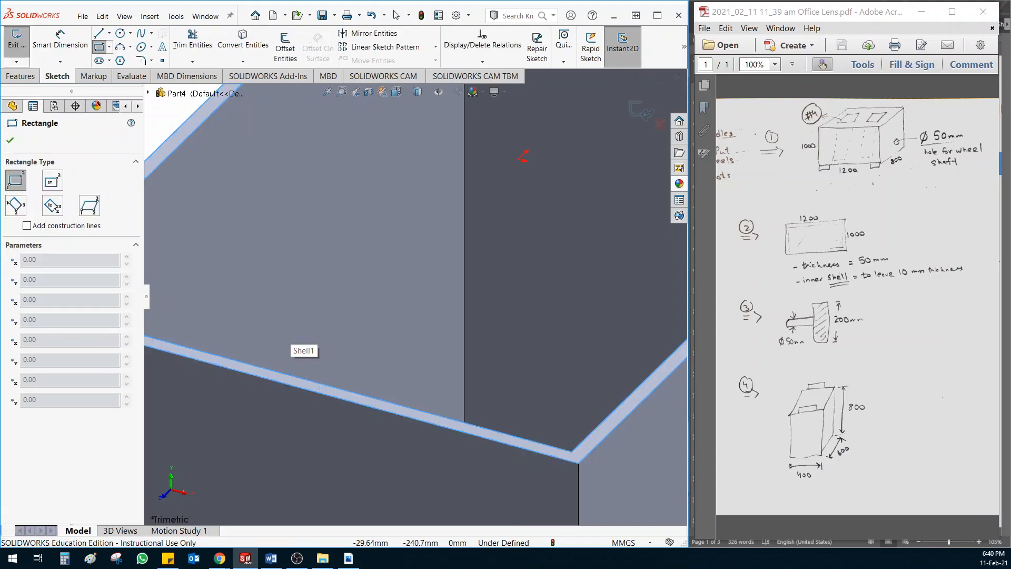
{"action": "key", "text": "space"}
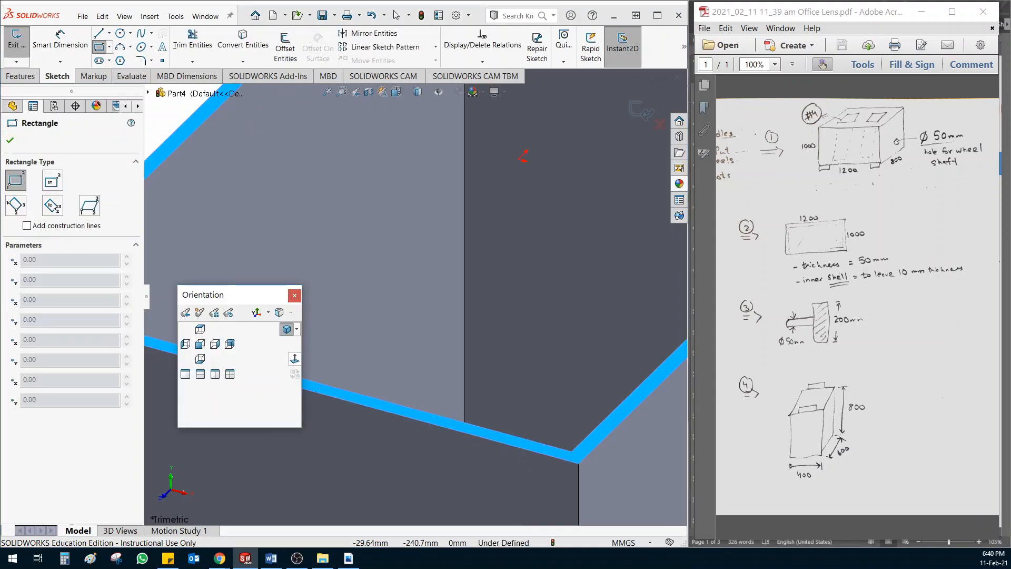
{"action": "left_click", "coordinate": [295, 358]}
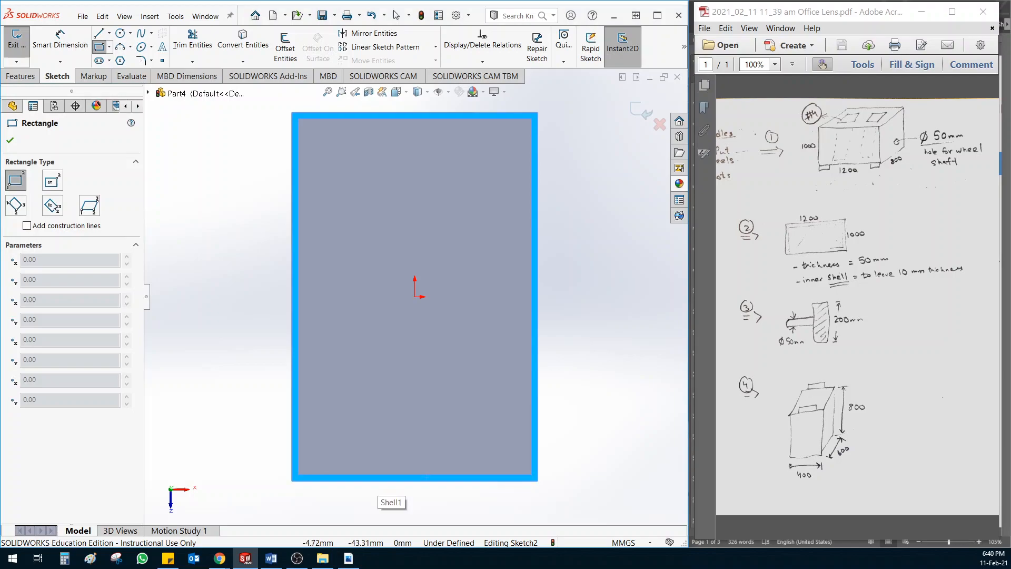
{"action": "left_click", "coordinate": [383, 493]}
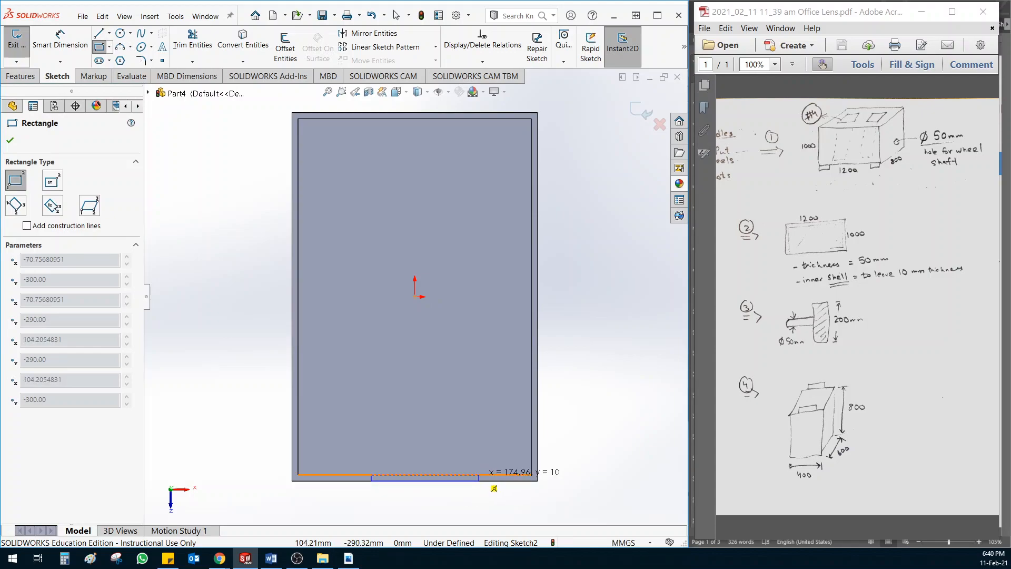
{"action": "left_click", "coordinate": [478, 476]}
{"action": "left_click", "coordinate": [468, 114]}
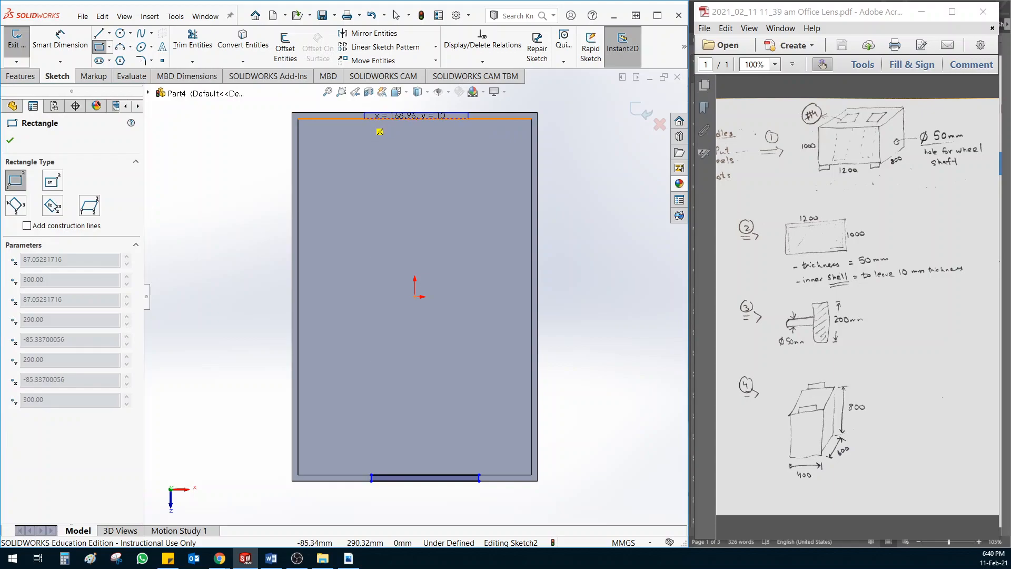
{"action": "left_click", "coordinate": [371, 131]}
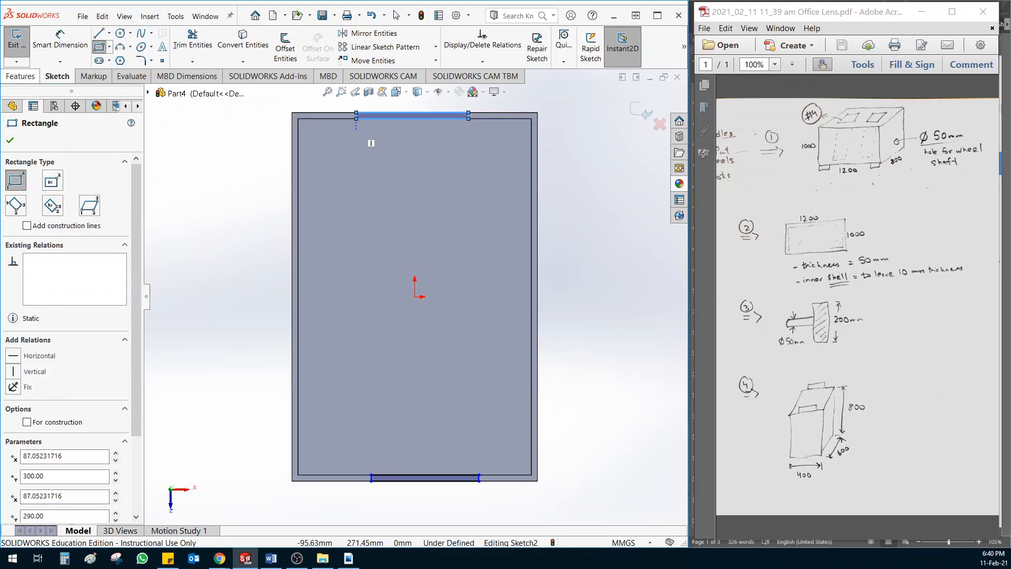
Extrude both rim rectangles upward as a blind boss to a depth of 50 mm, merged with the bin
{"action": "left_click", "coordinate": [21, 76]}
{"action": "left_click", "coordinate": [22, 47]}
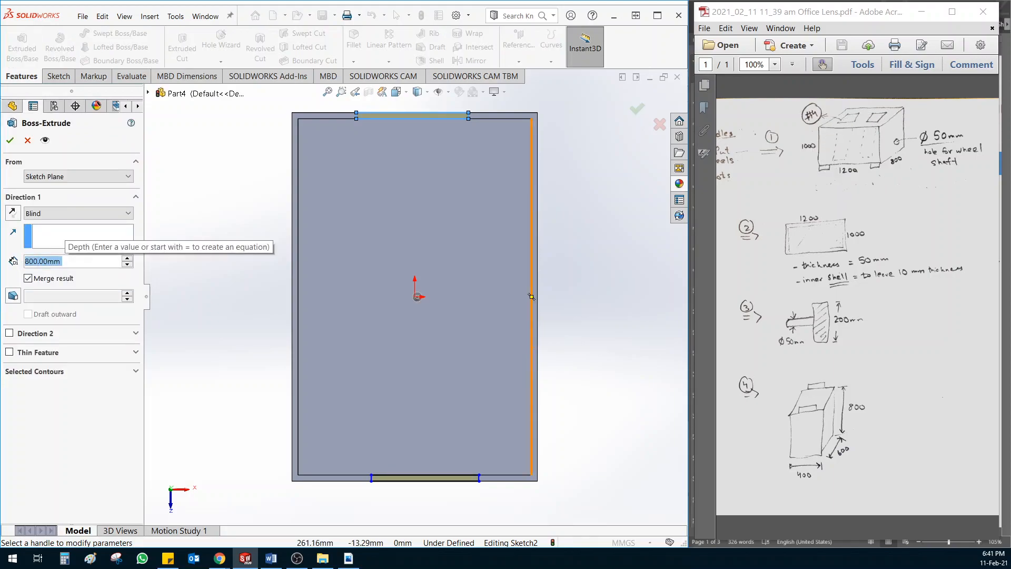
{"action": "middle_click_drag", "start_coordinate": [495, 384], "coordinate": [437, 295]}
{"action": "scroll", "coordinate": [437, 295], "scroll_direction": "up", "scroll_amount": 3}
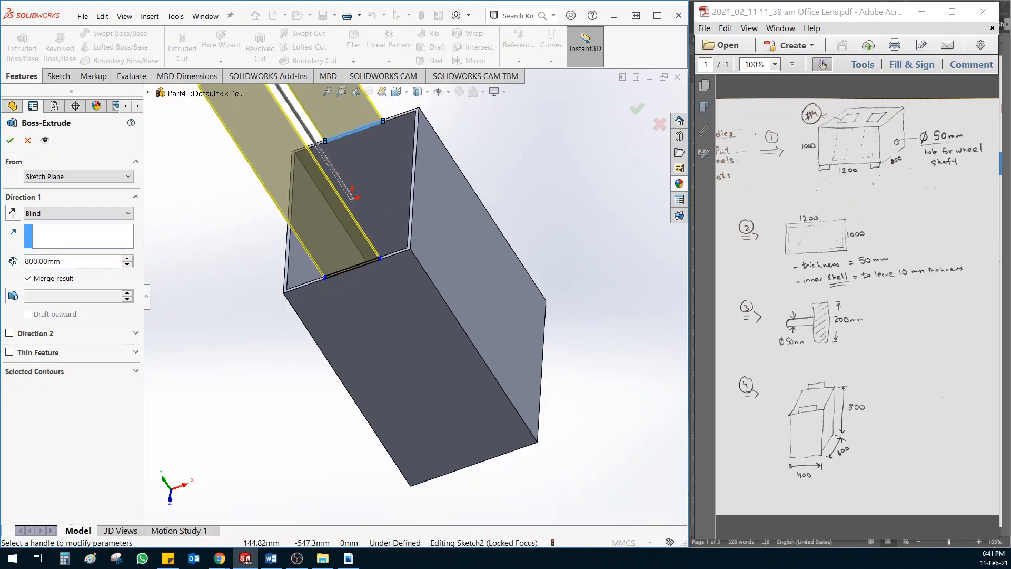
{"action": "double_click", "coordinate": [60, 261]}
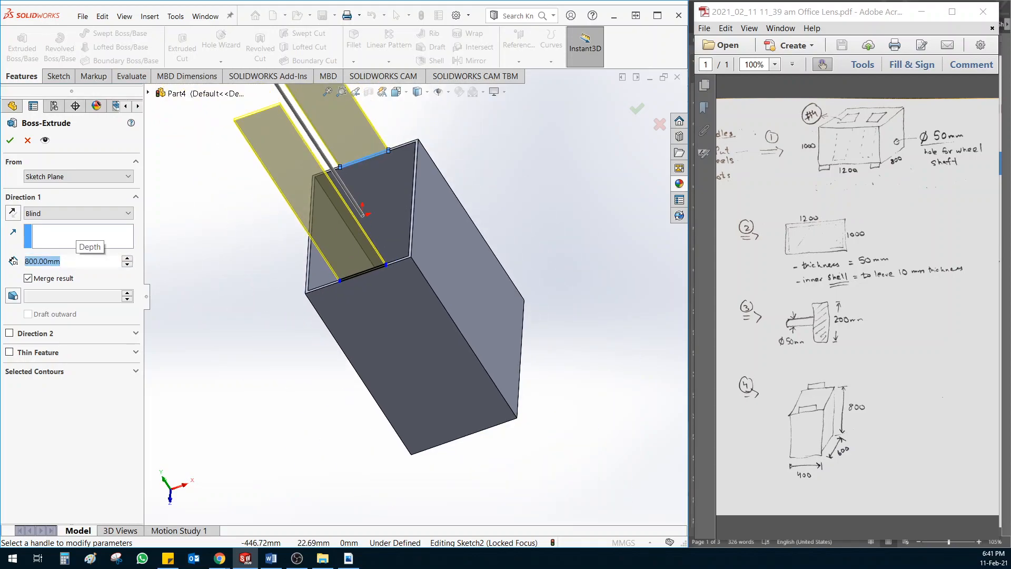
{"action": "type", "text": "50"}
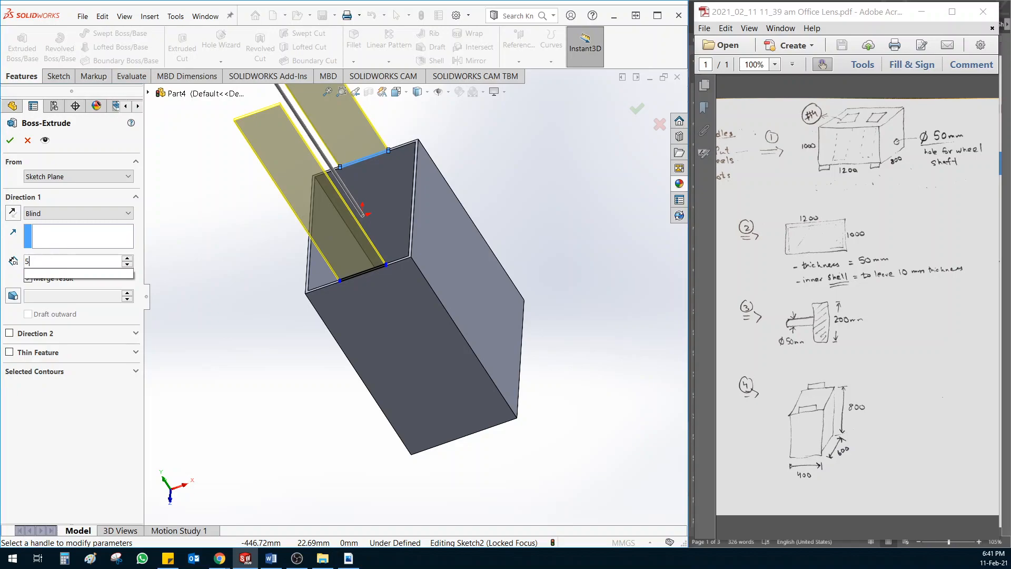
{"action": "key", "text": "Return"}
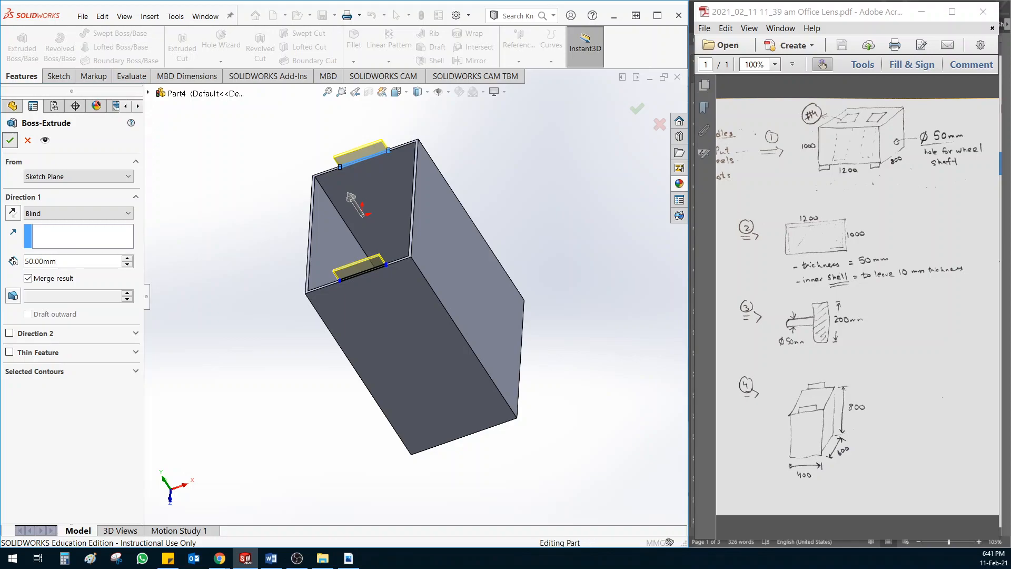
{"action": "left_click", "coordinate": [10, 140]}
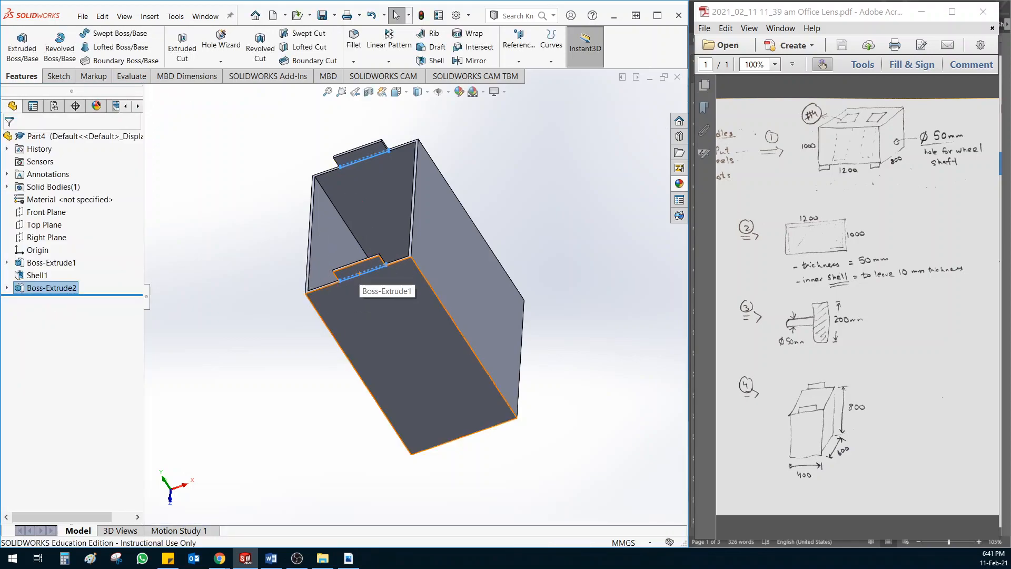
{"action": "key", "text": "Escape"}
Orient the part to the isometric view and save it as 4_bucket in the SWLab3_Practice folder
{"action": "scroll", "coordinate": [394, 259], "scroll_direction": "down", "scroll_amount": 2}
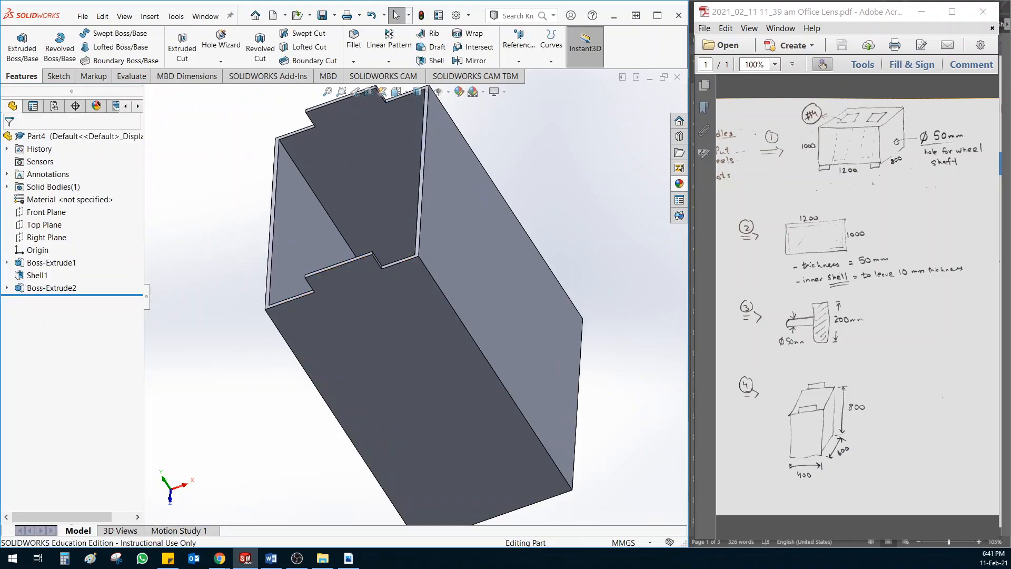
{"action": "key", "text": "space"}
{"action": "left_click", "coordinate": [348, 285]}
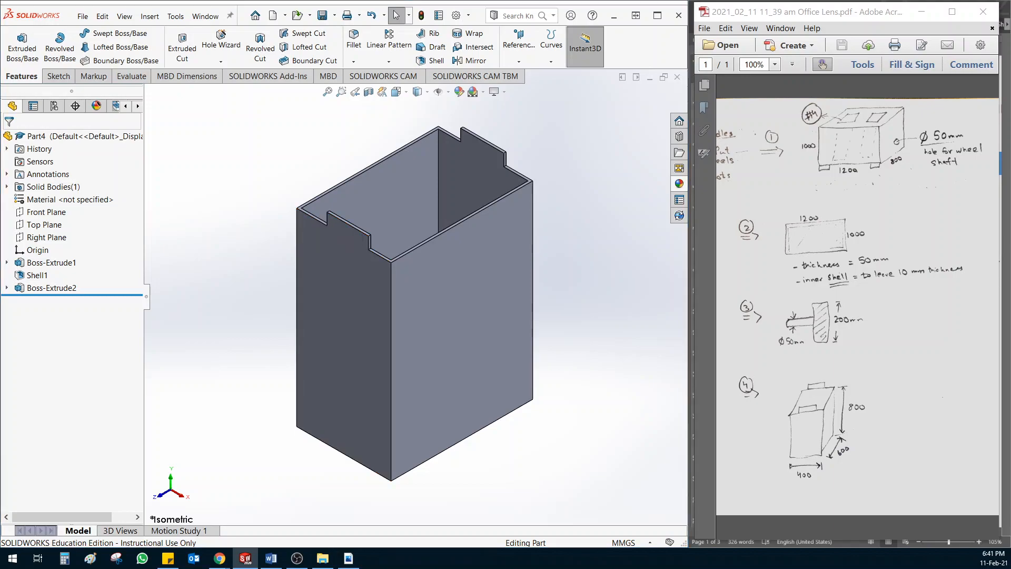
{"action": "key", "text": "ctrl+s"}
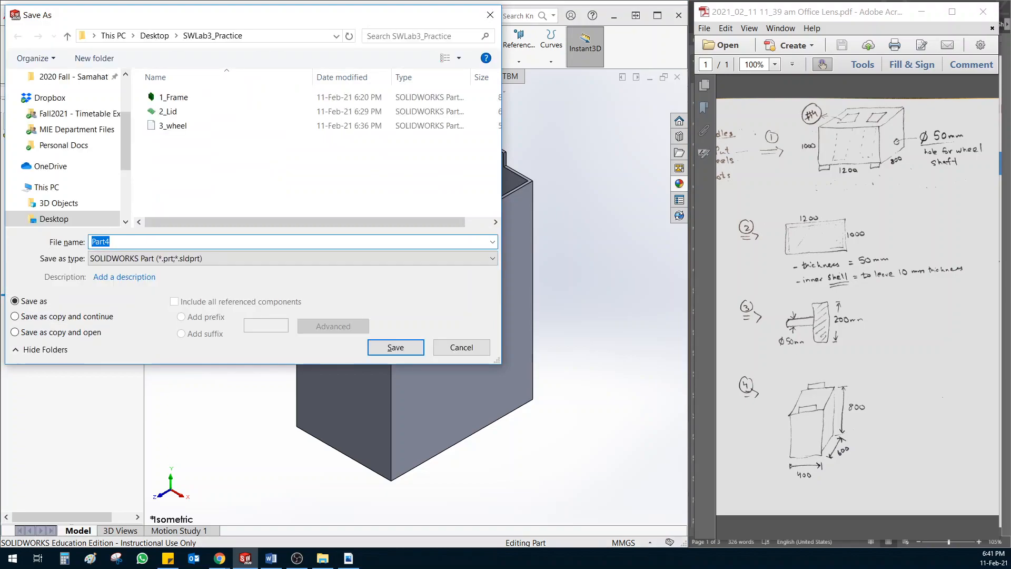
{"action": "type", "text": "4_buckets"}
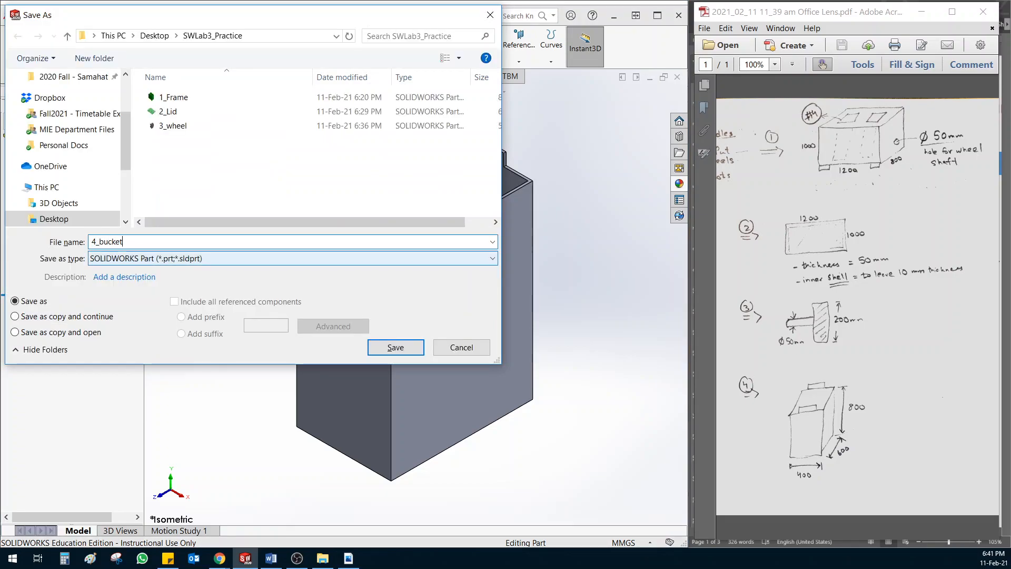
{"action": "key", "text": "Return"}
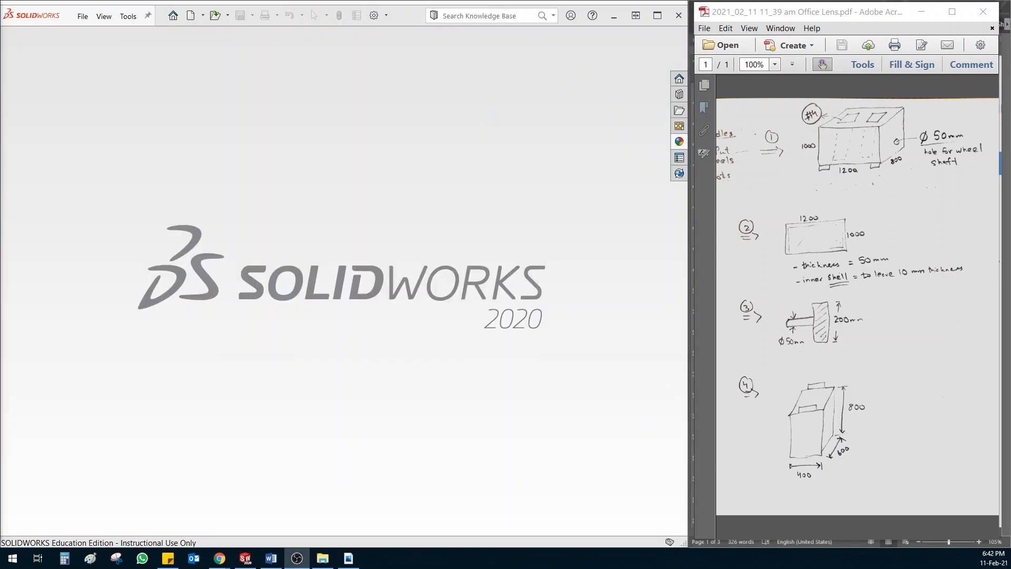
Create a new assembly document
{"action": "key", "text": "ctrl"}
{"action": "key", "text": "ctrl"}
{"action": "left_click", "coordinate": [82, 16]}
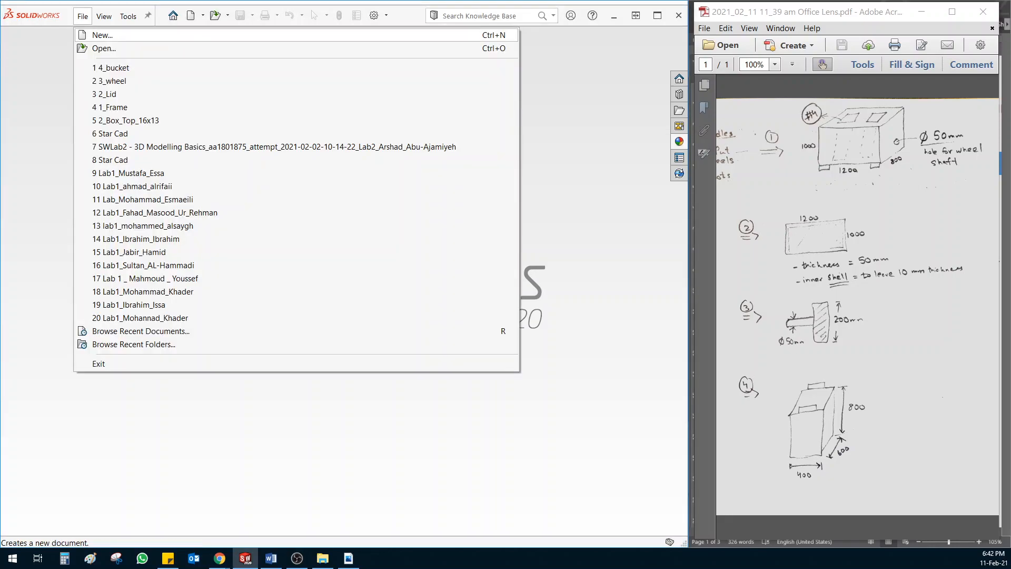
{"action": "left_click", "coordinate": [102, 35]}
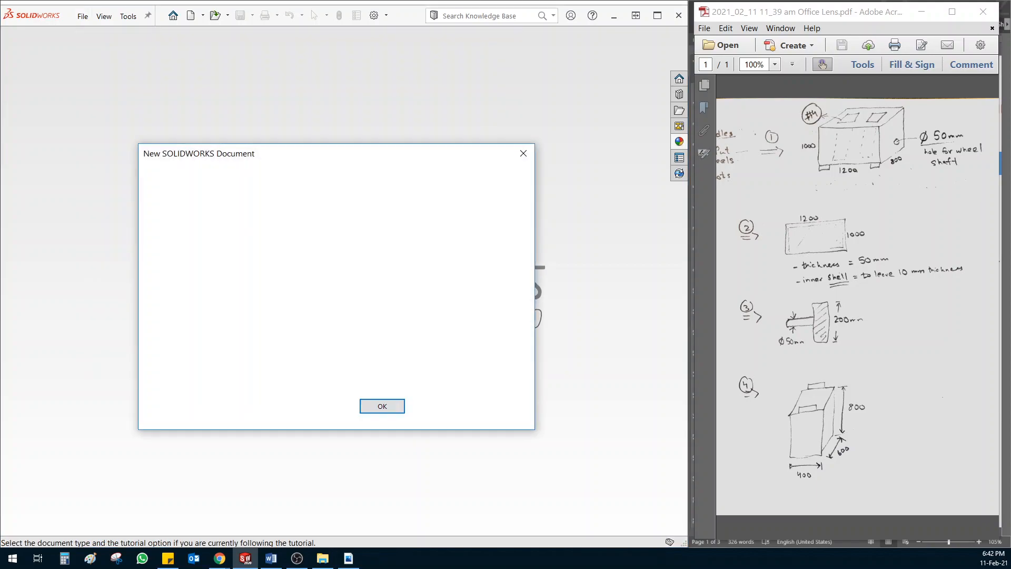
{"action": "key", "text": "ctrl"}
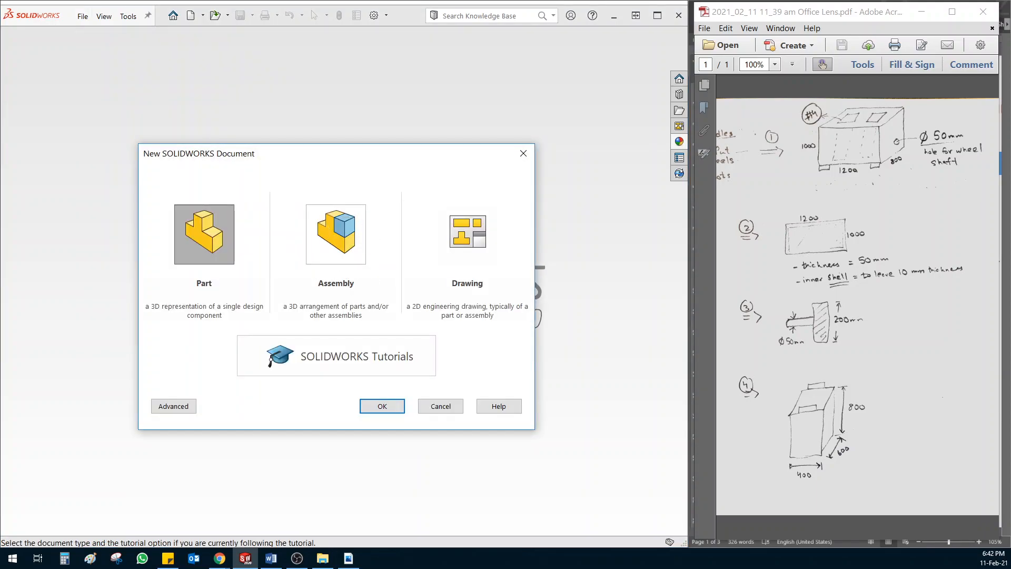
{"action": "left_click", "coordinate": [345, 236]}
{"action": "left_click", "coordinate": [381, 406]}
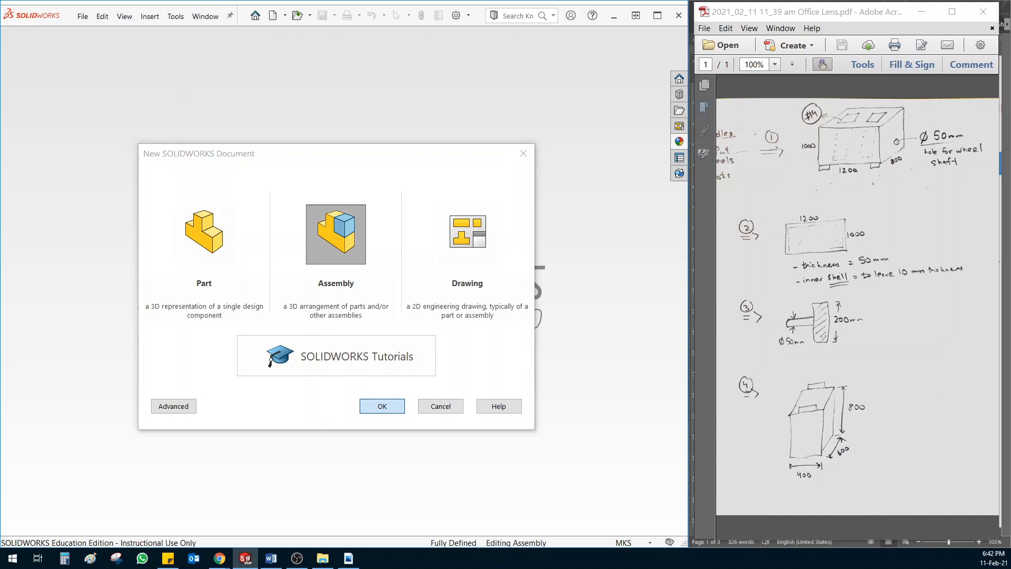
{"action": "scroll", "coordinate": [837, 200], "scroll_direction": "down", "scroll_amount": 4, "text": "ctrl"}
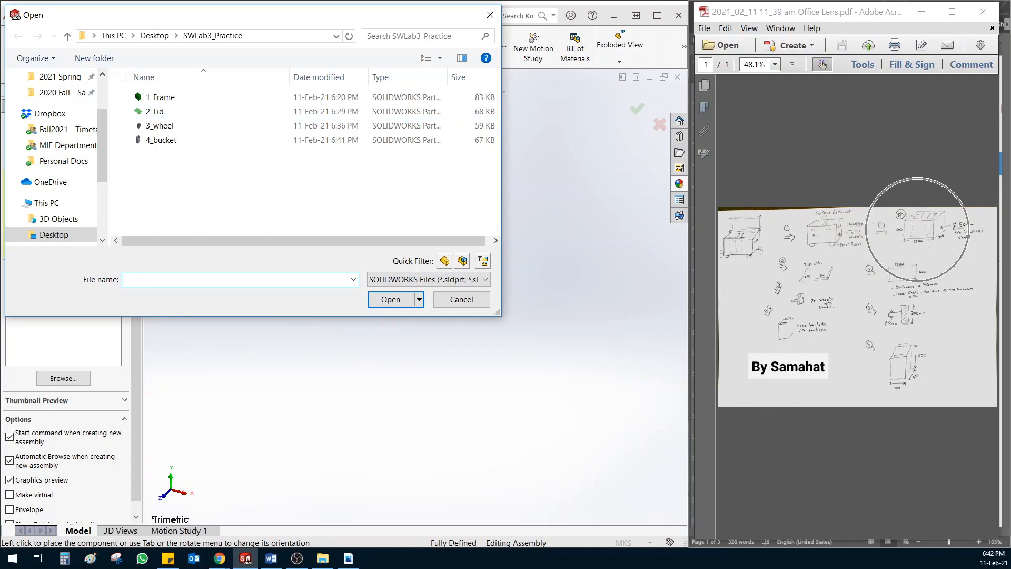
Load the 1_Frame part from the SWLab3_Practice folder and place it as the assembly's first component
{"action": "left_click", "coordinate": [160, 97]}
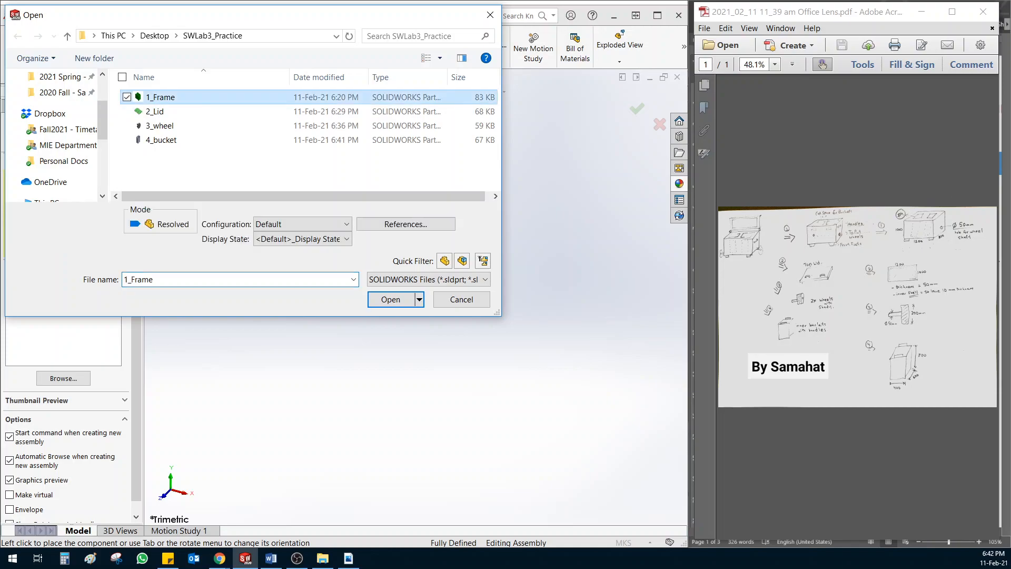
{"action": "left_click", "coordinate": [390, 299]}
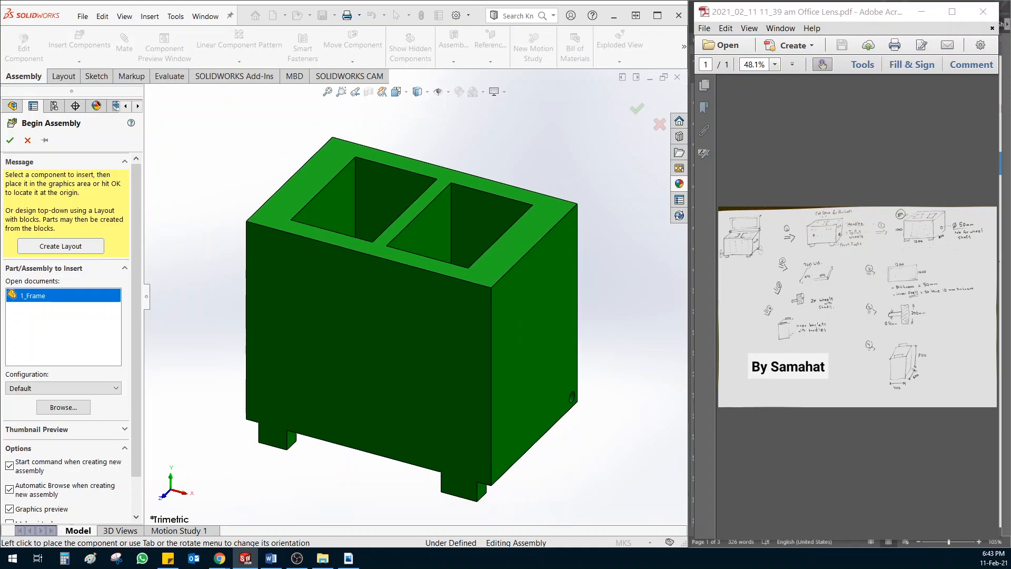
{"action": "left_click", "coordinate": [409, 317]}
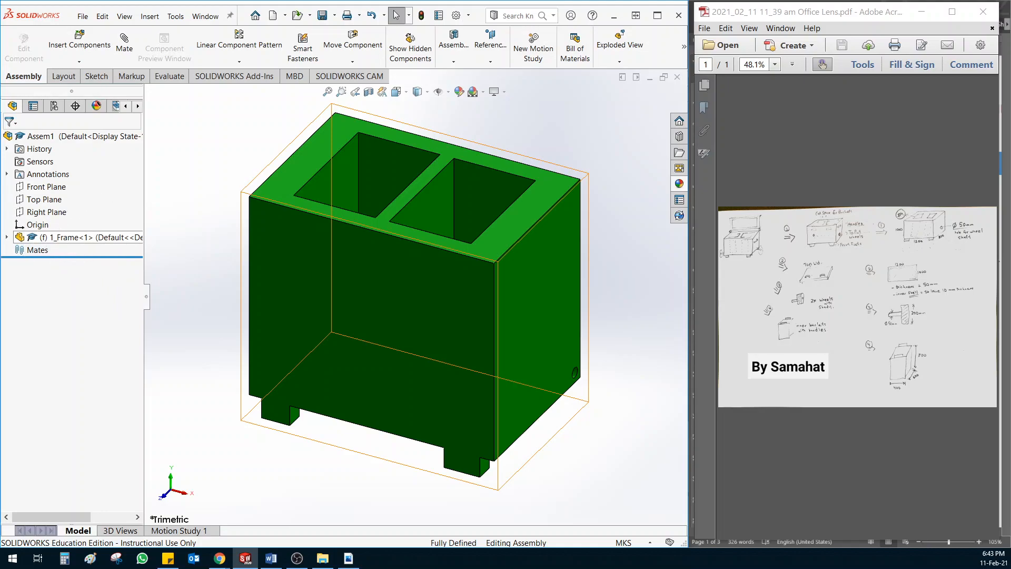
Load the 3_wheel part from the SWLab3_Practice folder as the next component to insert
{"action": "scroll", "coordinate": [284, 276], "scroll_direction": "up", "scroll_amount": 1}
{"action": "scroll", "coordinate": [284, 276], "scroll_direction": "up", "scroll_amount": 2}
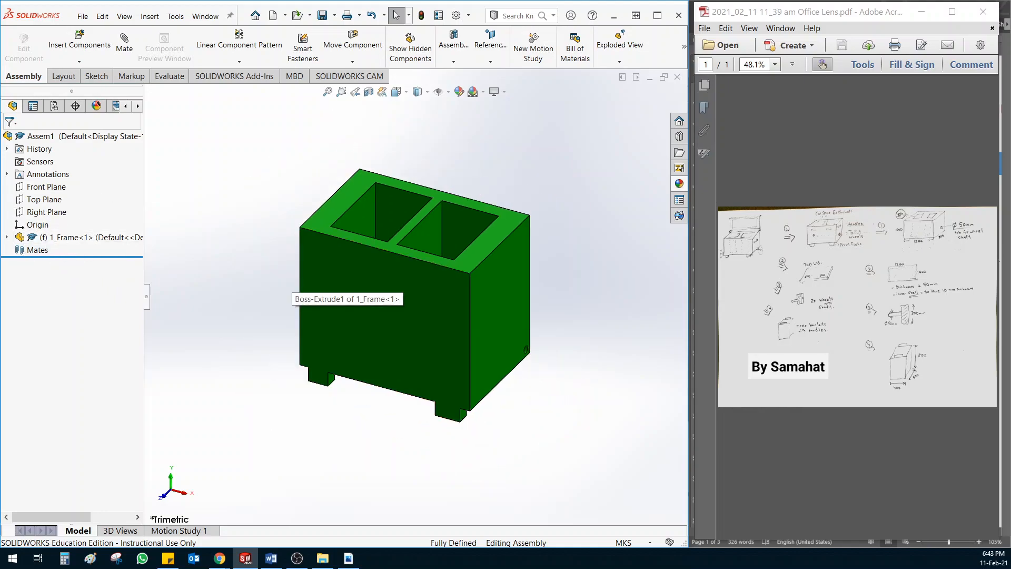
{"action": "left_click", "coordinate": [406, 316]}
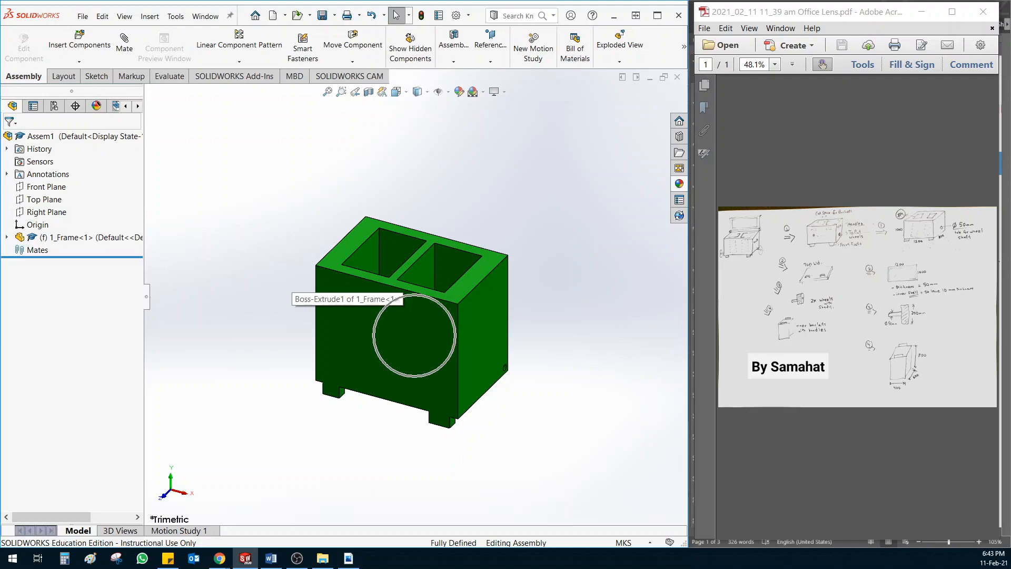
{"action": "scroll", "coordinate": [408, 312], "scroll_direction": "down", "scroll_amount": 1}
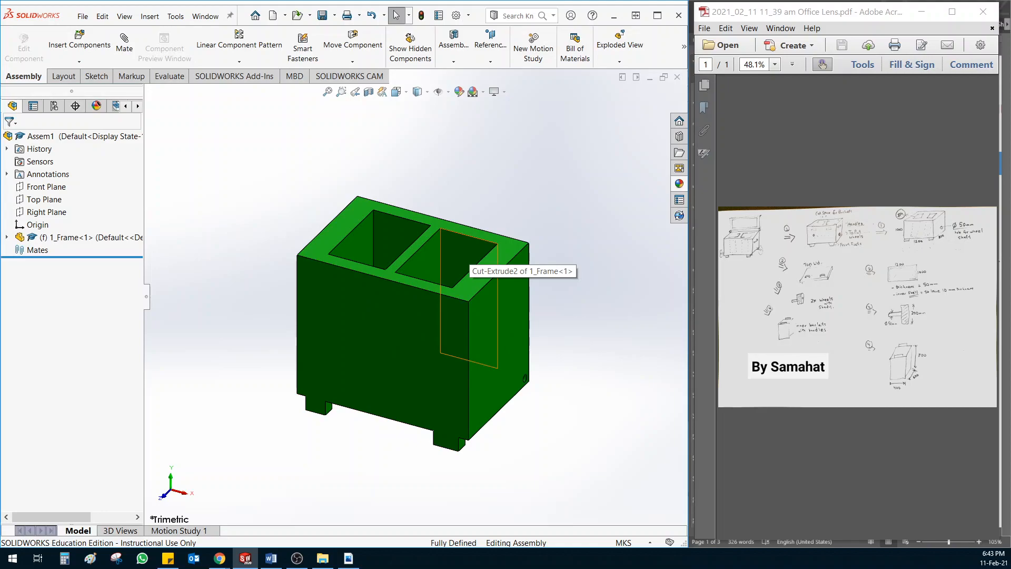
{"action": "scroll", "coordinate": [463, 256], "scroll_direction": "up", "scroll_amount": 1}
{"action": "scroll", "coordinate": [463, 255], "scroll_direction": "down", "scroll_amount": 1}
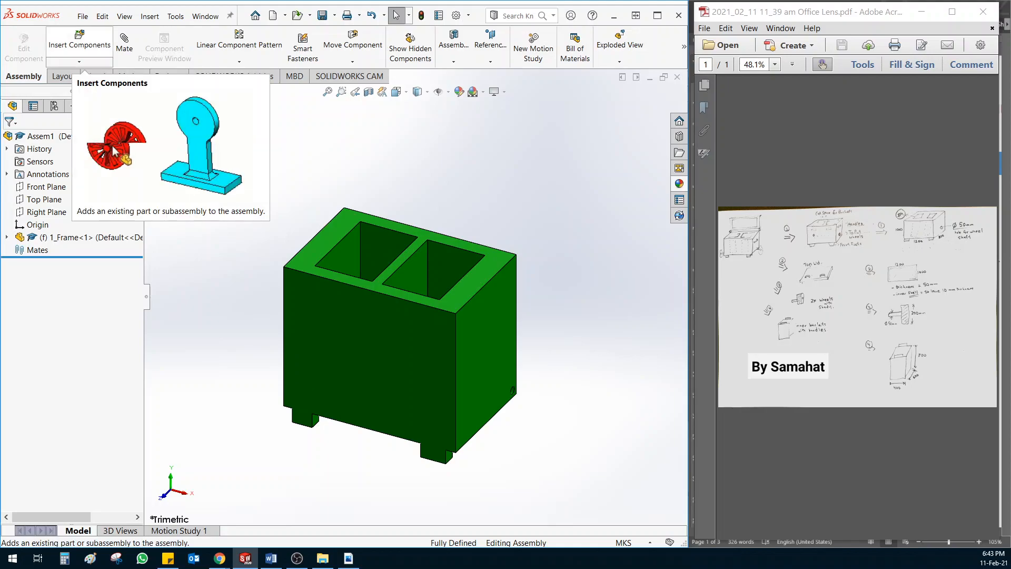
{"action": "left_click", "coordinate": [79, 39]}
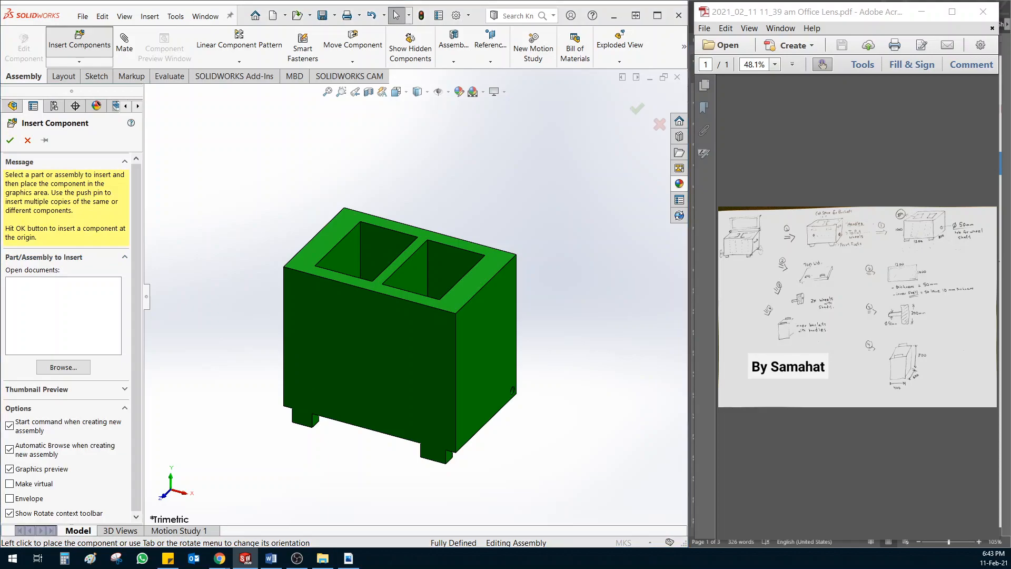
{"action": "left_click", "coordinate": [68, 367]}
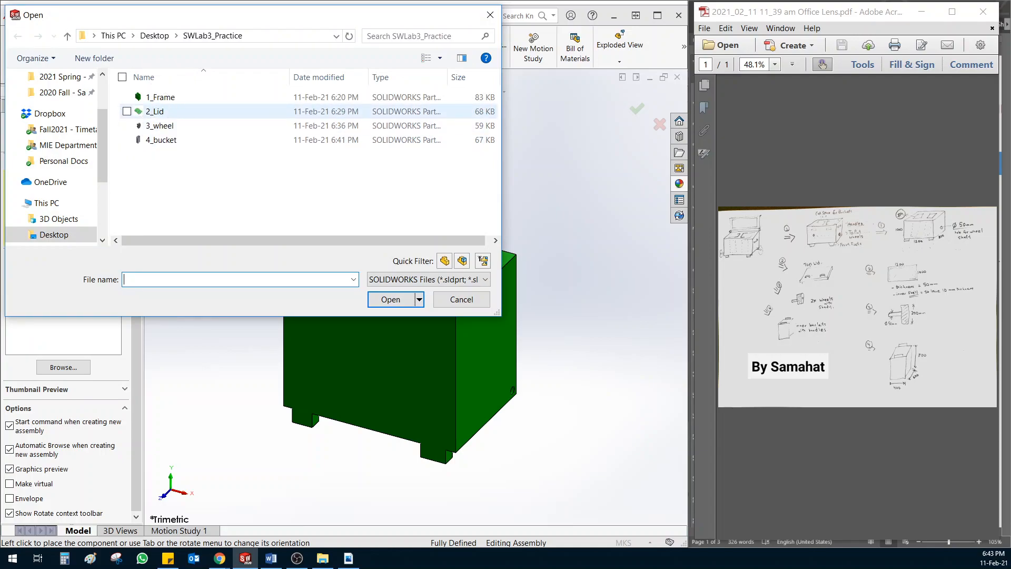
{"action": "left_click", "coordinate": [157, 111]}
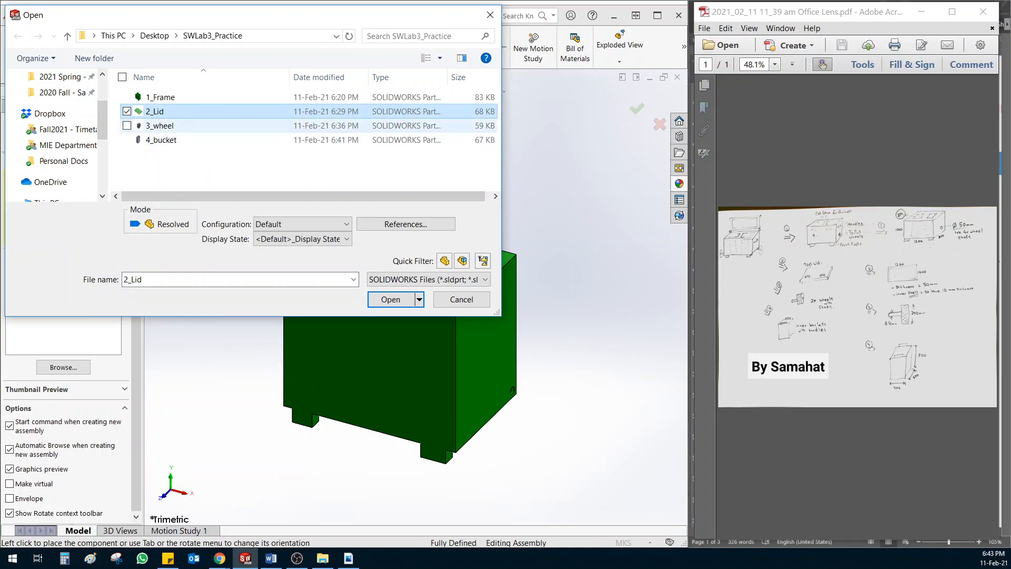
{"action": "left_click", "coordinate": [160, 125]}
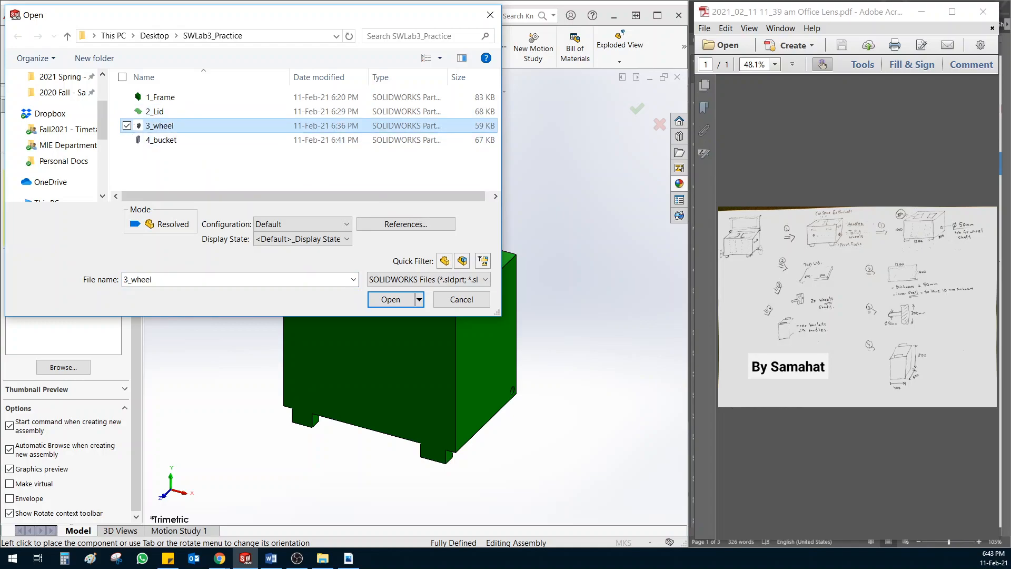
{"action": "left_click", "coordinate": [158, 111]}
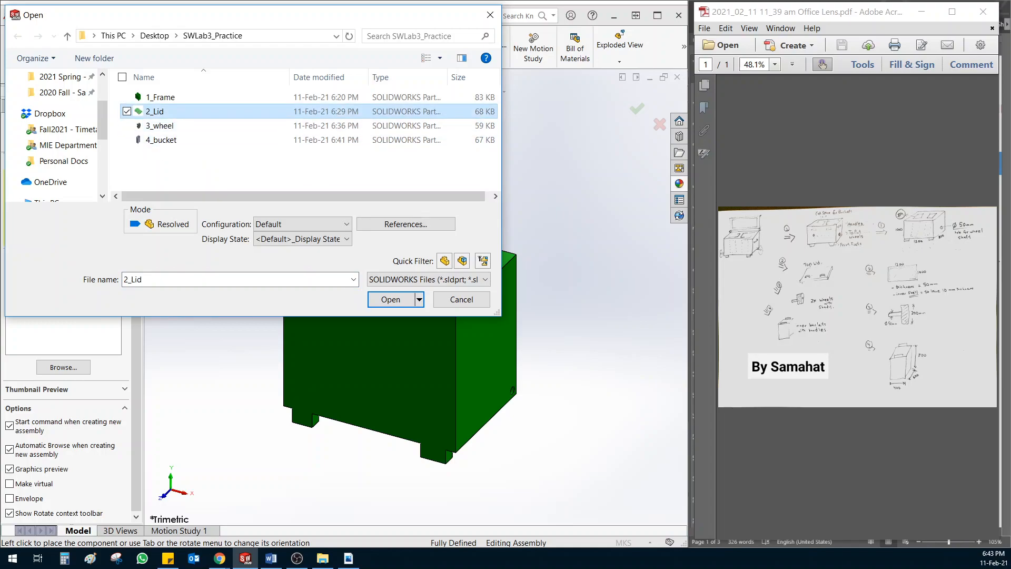
{"action": "left_click", "coordinate": [159, 125]}
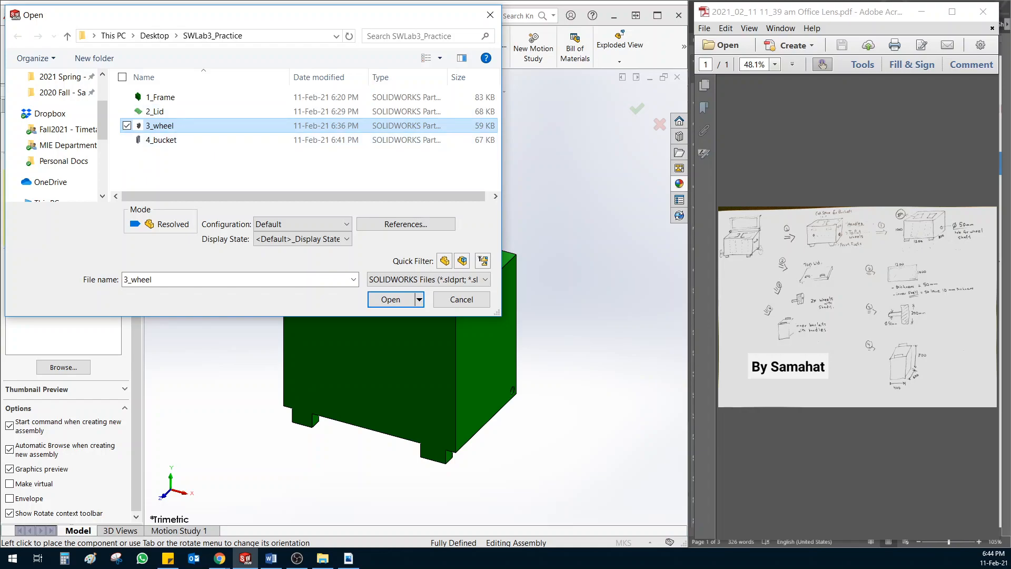
{"action": "left_click", "coordinate": [390, 299]}
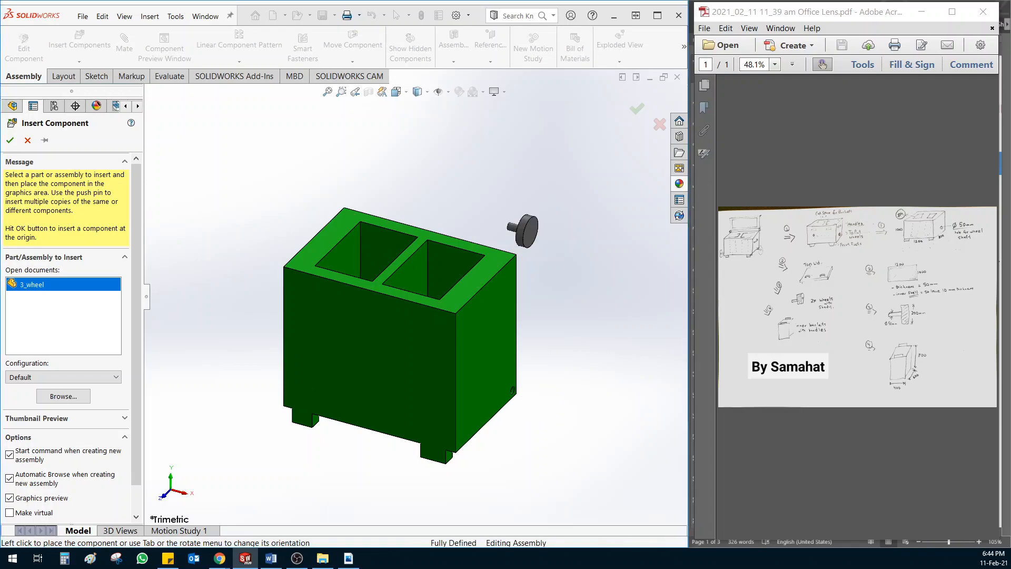
Rotate the wheel in 90-degree steps about Y and Z until its shaft points toward the frame, and place it beside the frame's shaft hole
{"action": "right_click", "coordinate": [520, 230]}
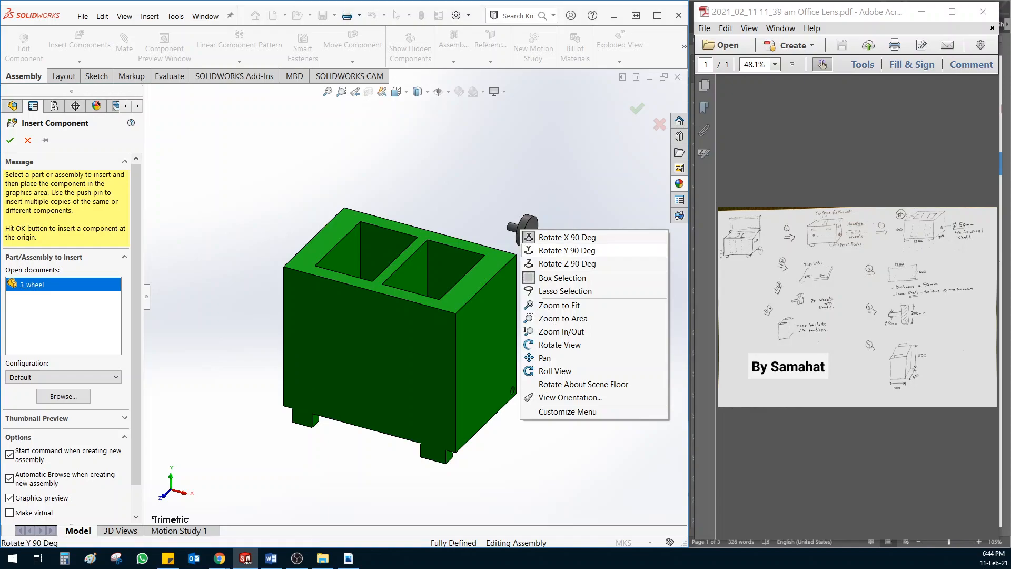
{"action": "left_click", "coordinate": [566, 250]}
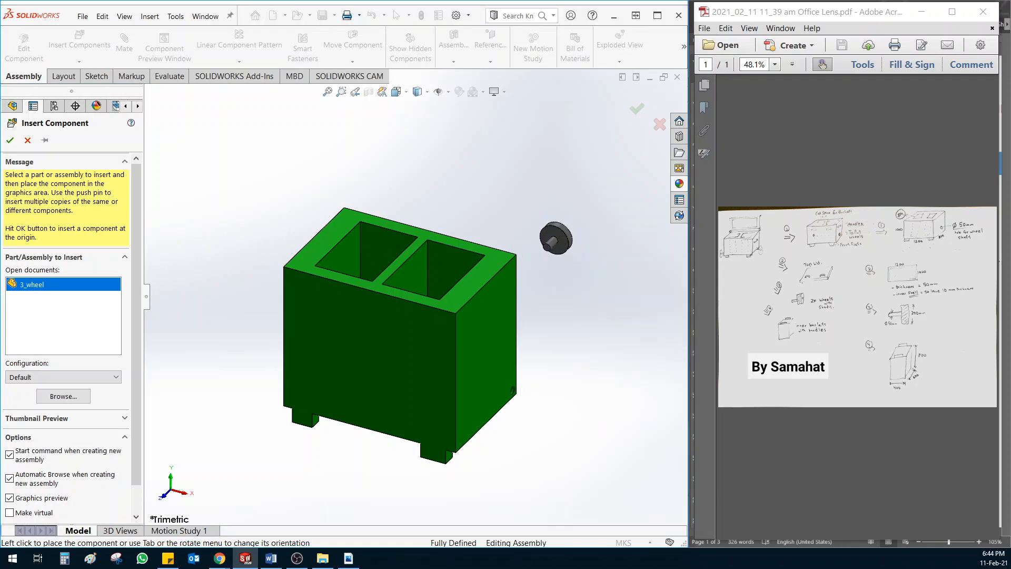
{"action": "right_click", "coordinate": [552, 241]}
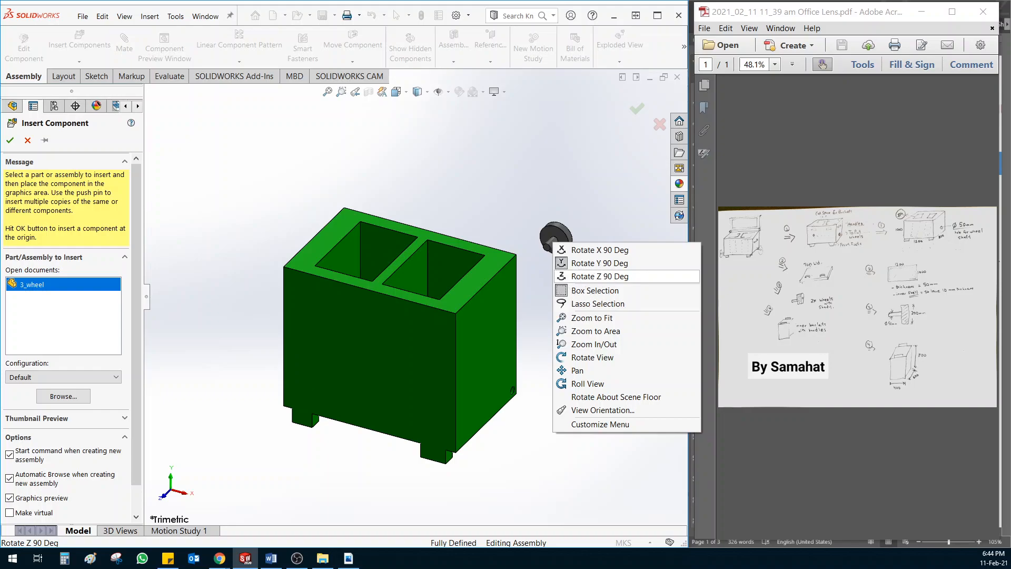
{"action": "left_click", "coordinate": [583, 276]}
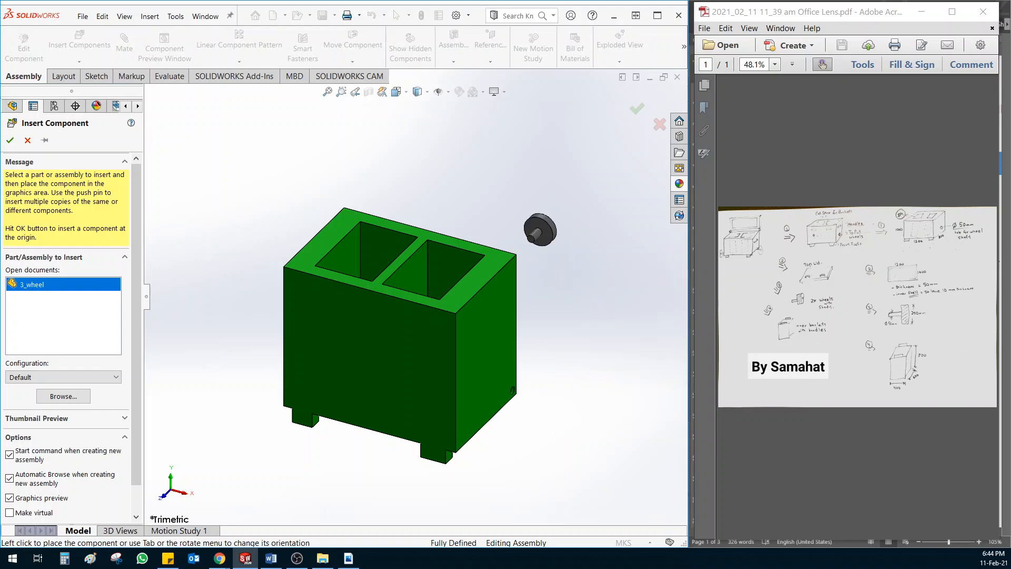
{"action": "right_click", "coordinate": [540, 228]}
{"action": "left_click", "coordinate": [579, 253]}
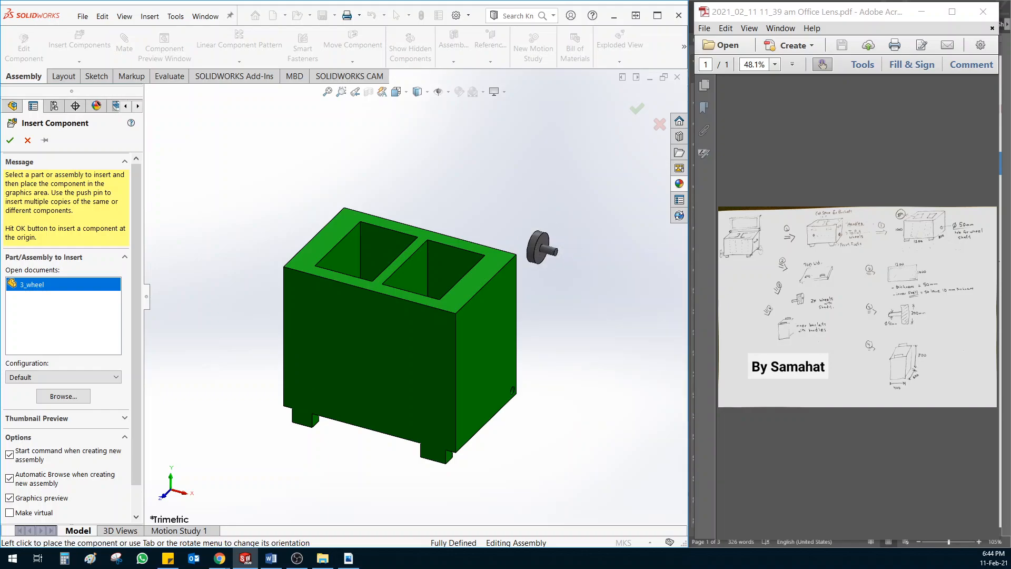
{"action": "right_click", "coordinate": [539, 245]}
{"action": "left_click", "coordinate": [555, 267]}
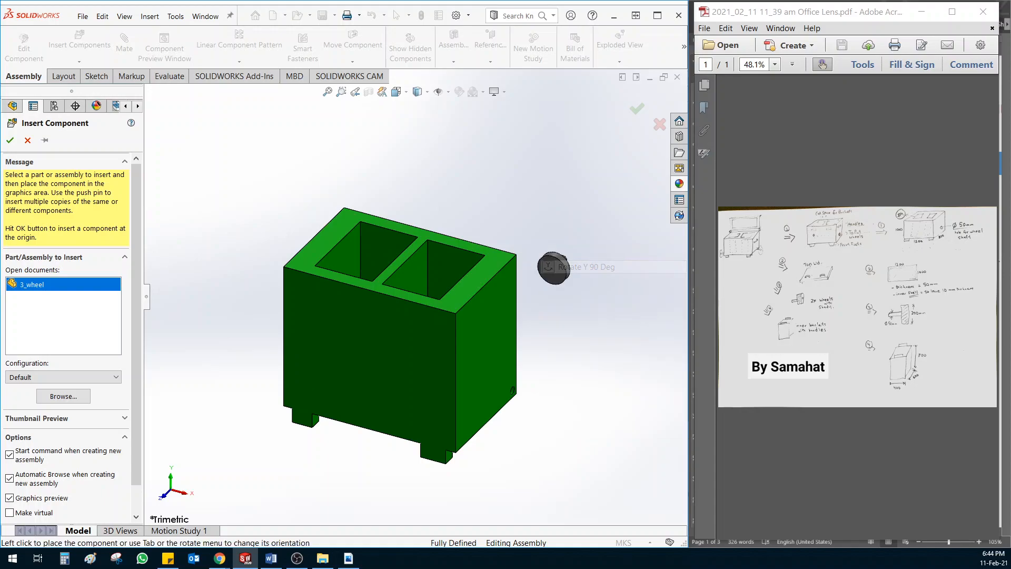
{"action": "right_click", "coordinate": [551, 255]}
{"action": "left_click", "coordinate": [569, 279]}
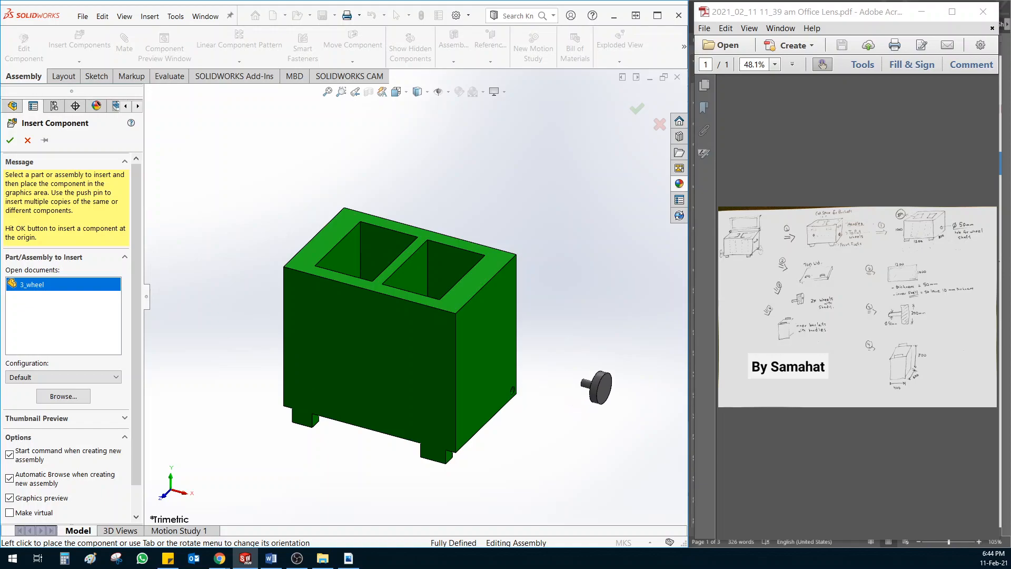
{"action": "left_click", "coordinate": [598, 386]}
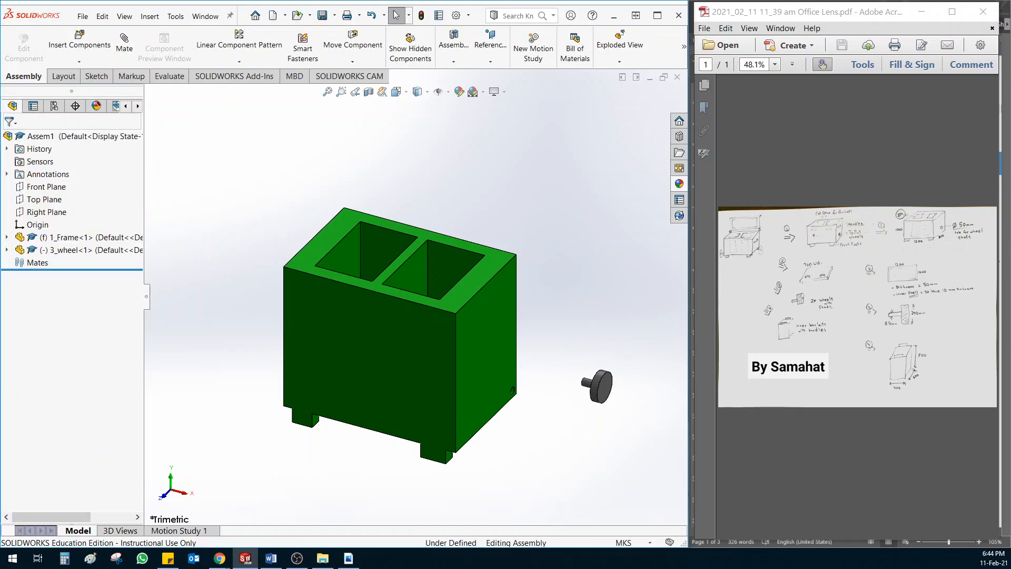
{"action": "scroll", "coordinate": [590, 397], "scroll_direction": "up", "scroll_amount": 8}
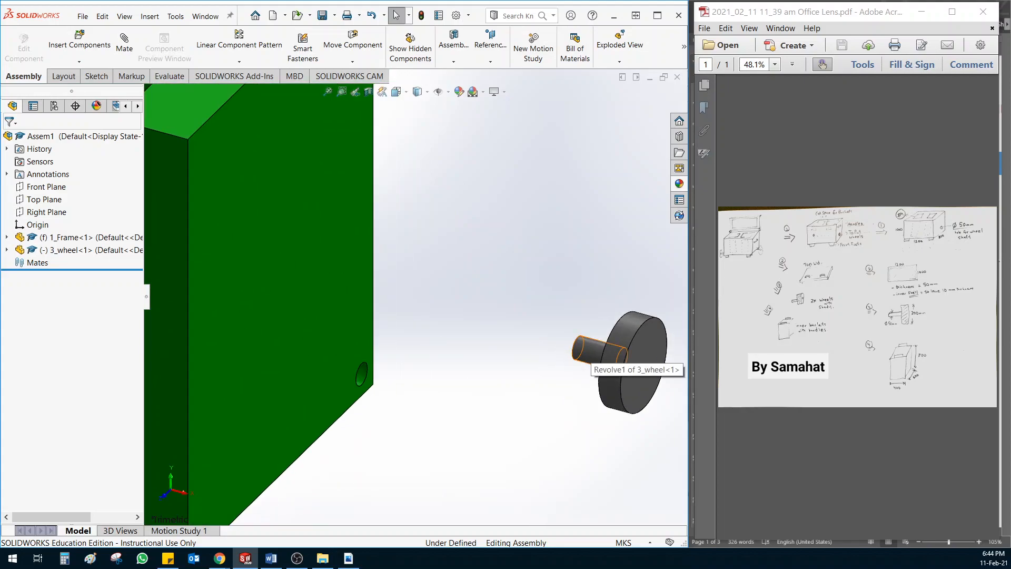
{"action": "left_click", "coordinate": [587, 353]}
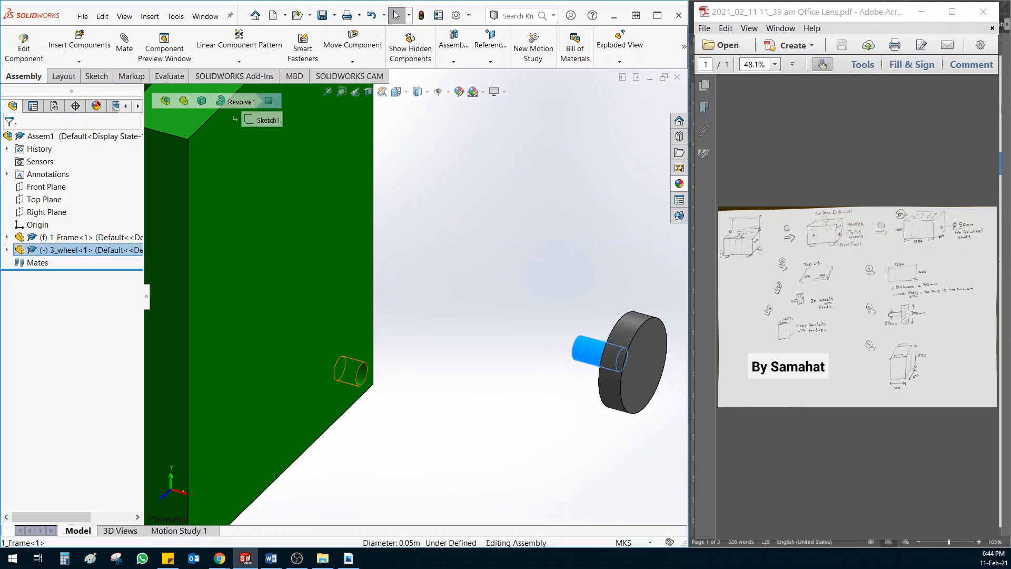
{"action": "left_click", "coordinate": [360, 371]}
{"action": "key", "text": "Escape"}
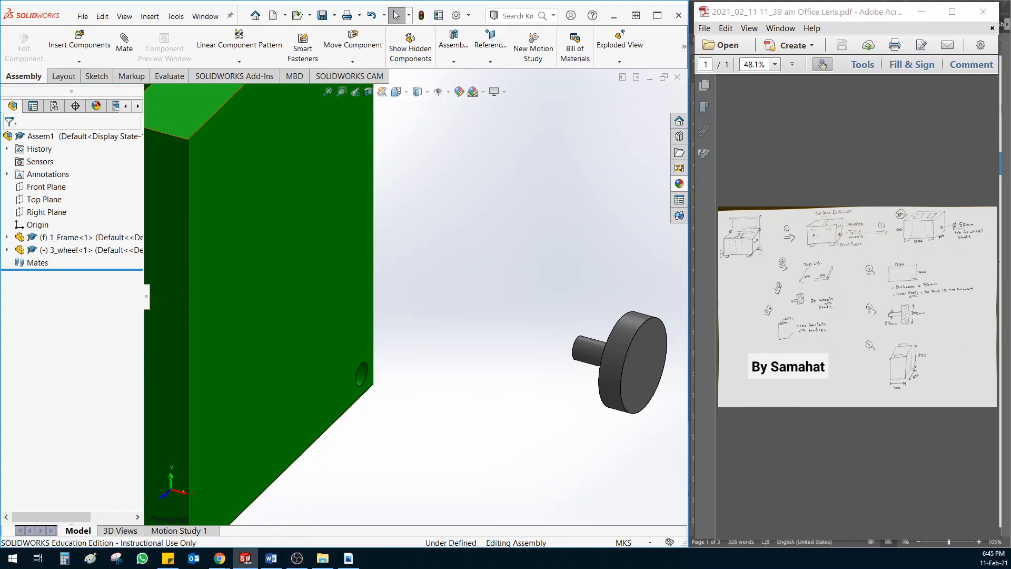
Add a concentric mate between the frame's lower side hole and the wheel's shaft, and finish mating
{"action": "left_click", "coordinate": [124, 43]}
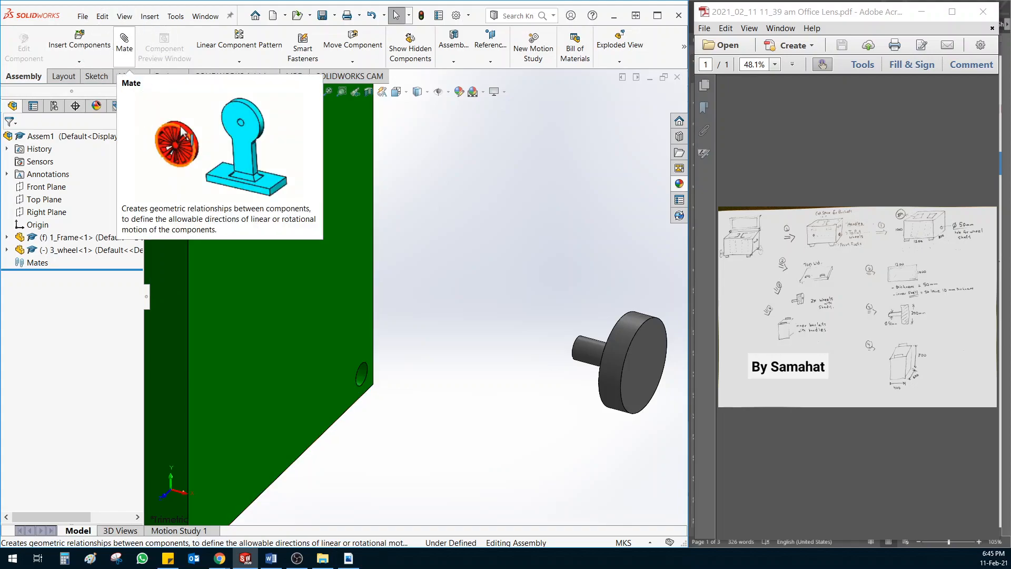
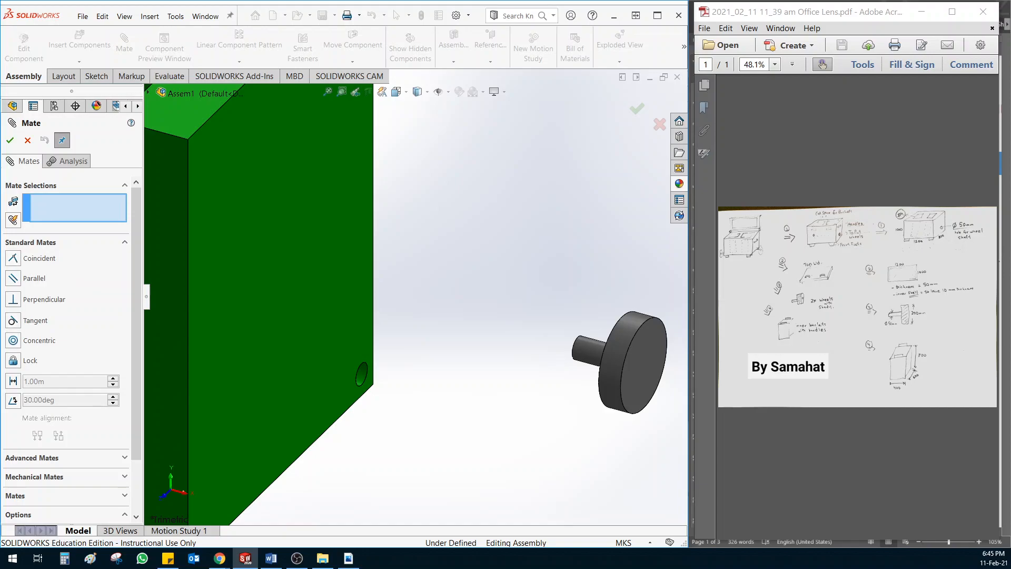
{"action": "scroll", "coordinate": [568, 350], "scroll_direction": "down", "scroll_amount": 1}
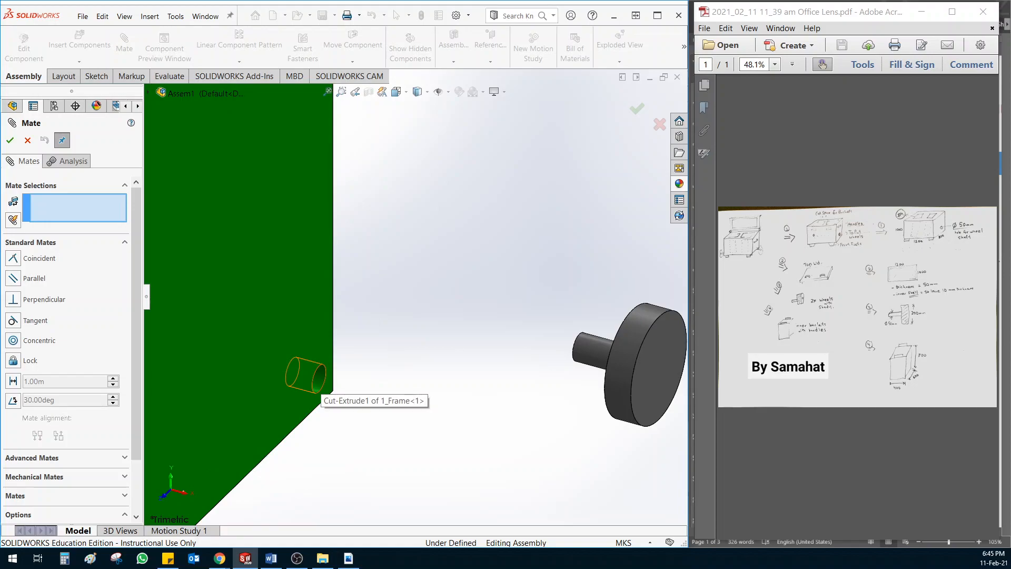
{"action": "scroll", "coordinate": [311, 390], "scroll_direction": "down", "scroll_amount": 2}
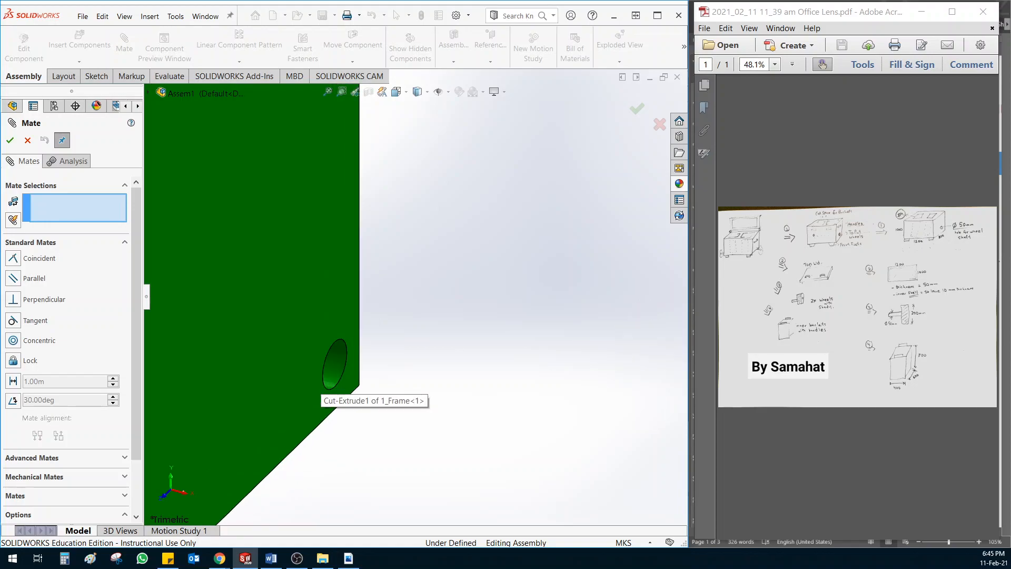
{"action": "scroll", "coordinate": [316, 387], "scroll_direction": "up", "scroll_amount": 3}
{"action": "scroll", "coordinate": [475, 304], "scroll_direction": "down", "scroll_amount": 1}
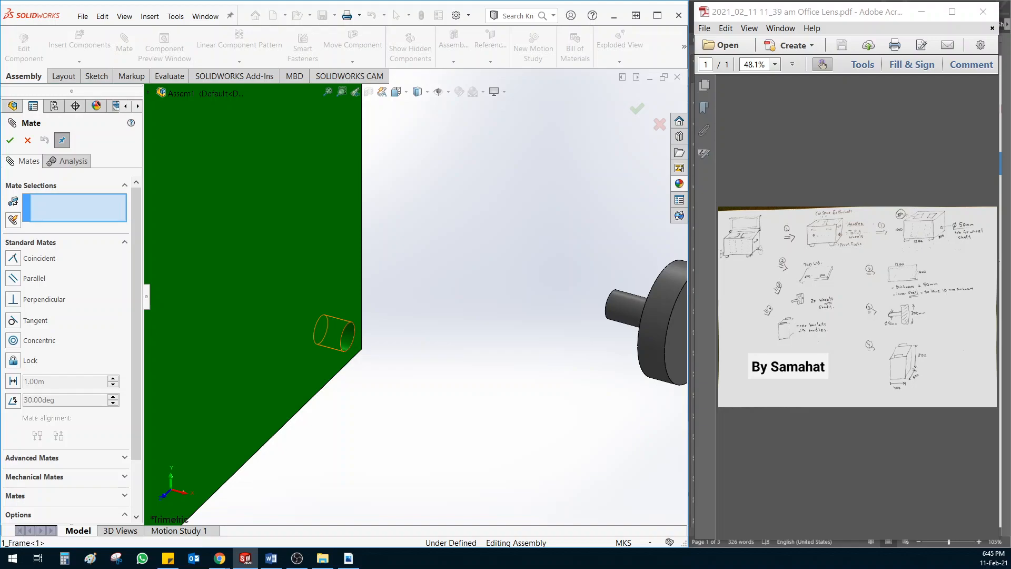
{"action": "left_click", "coordinate": [347, 348]}
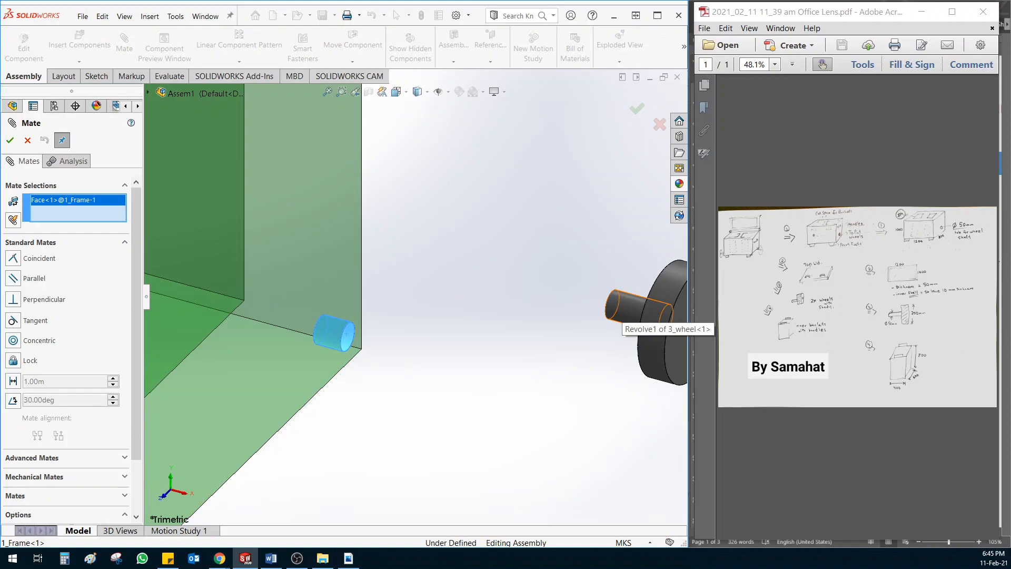
{"action": "left_click", "coordinate": [622, 306]}
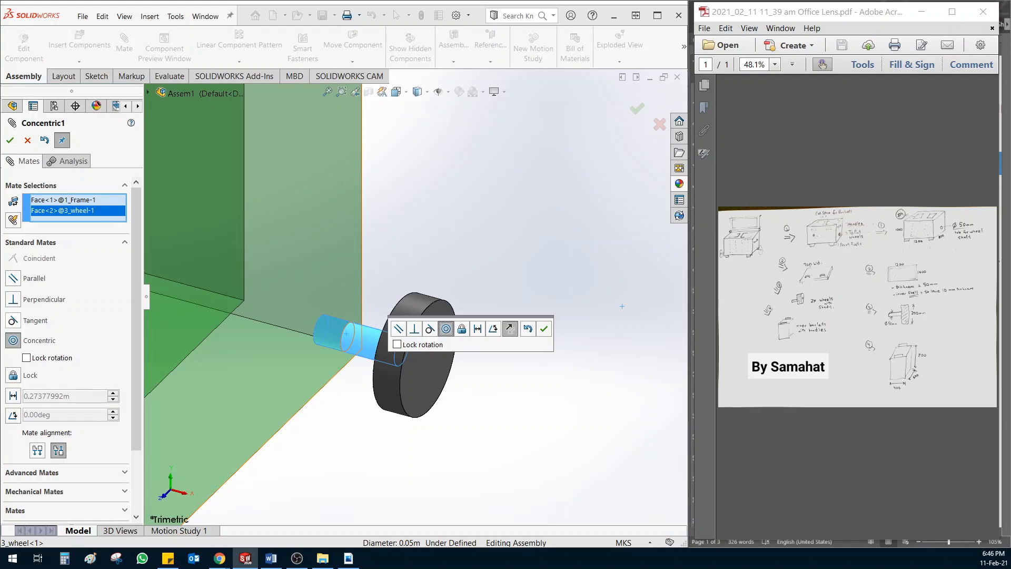
{"action": "left_click", "coordinate": [10, 140]}
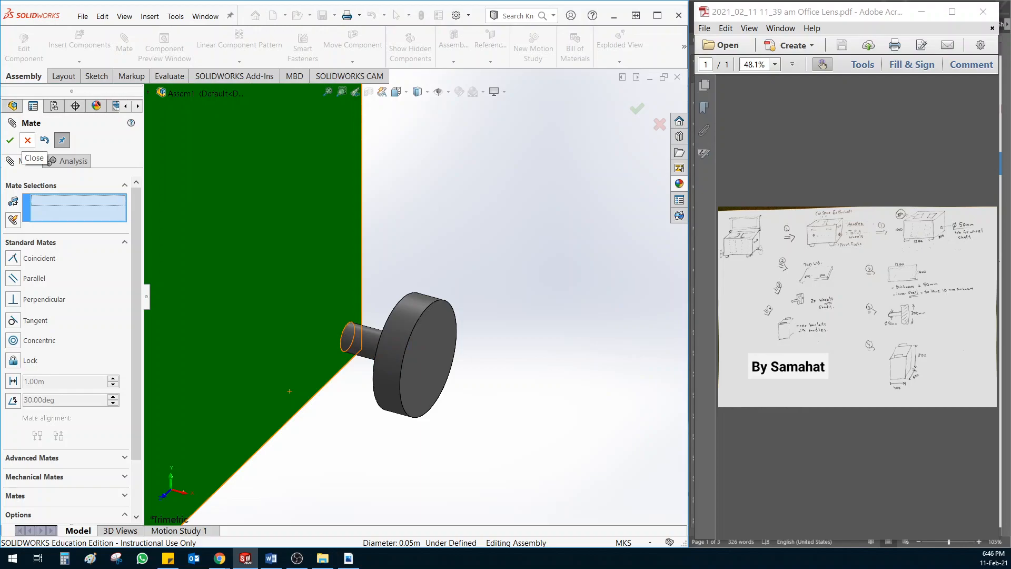
{"action": "left_click", "coordinate": [28, 140]}
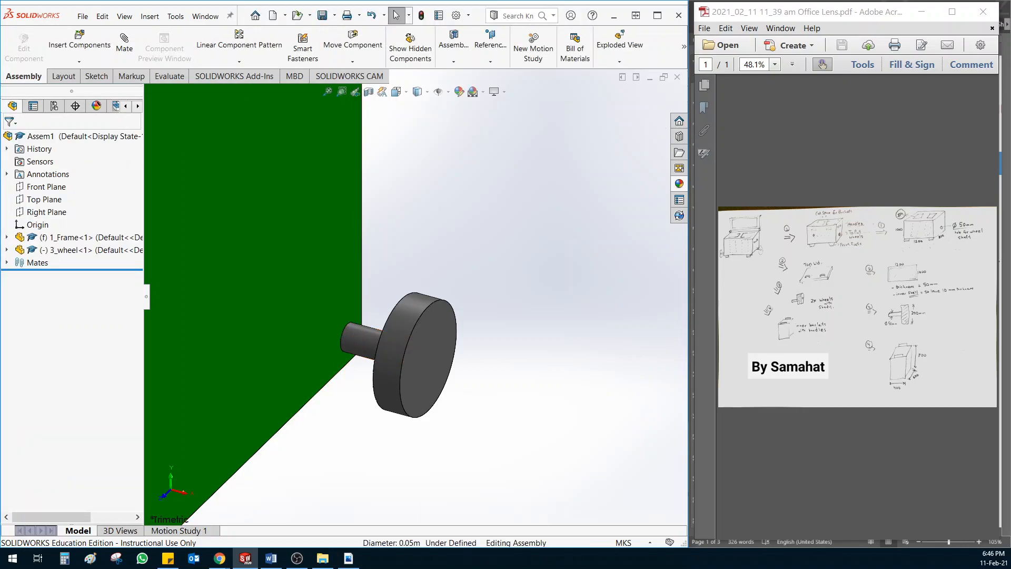
{"action": "scroll", "coordinate": [412, 297], "scroll_direction": "up", "scroll_amount": 9}
{"action": "scroll", "coordinate": [382, 319], "scroll_direction": "down", "scroll_amount": 3}
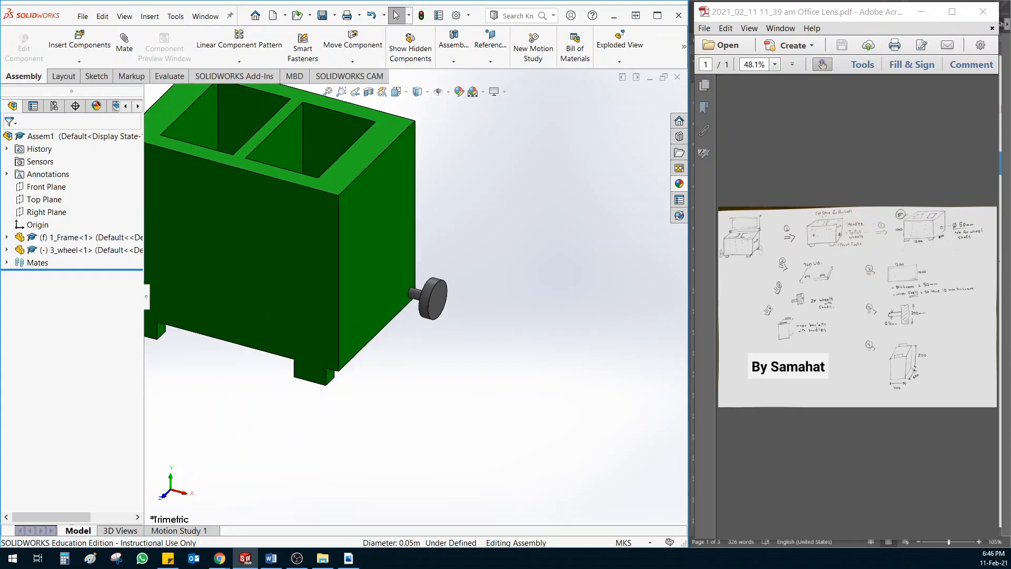
Slide the wheel outward along the hole's axis until its shaft is clear of the frame's side
{"action": "scroll", "coordinate": [410, 310], "scroll_direction": "down", "scroll_amount": 6}
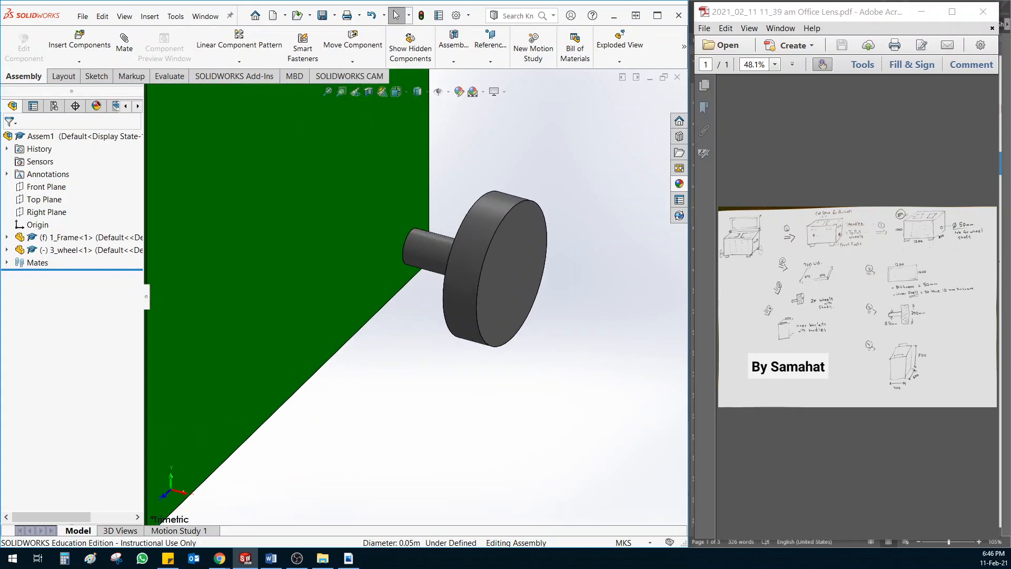
{"action": "left_click", "coordinate": [477, 240]}
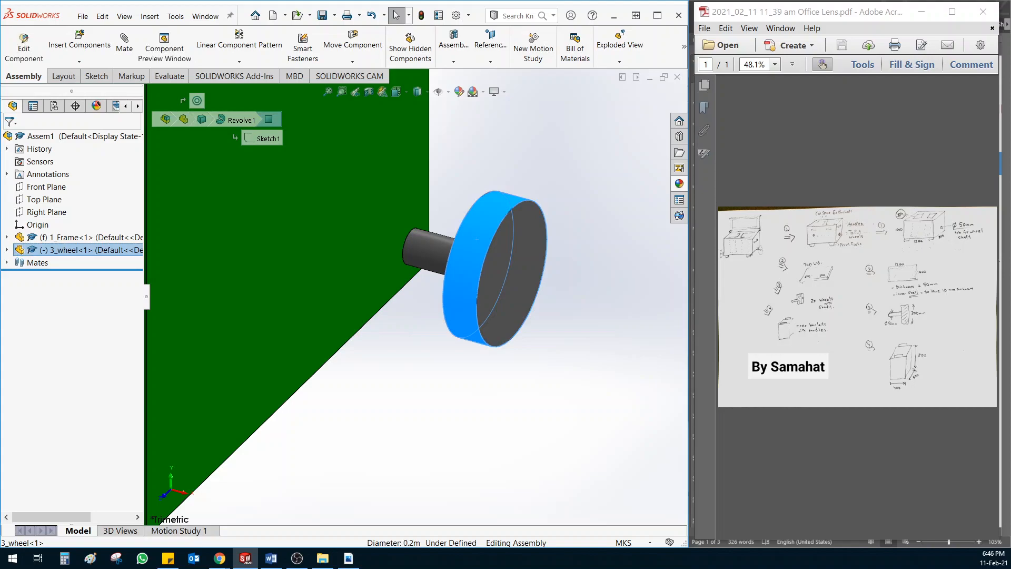
{"action": "mouse_move", "coordinate": [476, 240]}
{"action": "left_mouse_down"}
{"action": "mouse_move", "coordinate": [583, 268]}
{"action": "mouse_move", "coordinate": [343, 203]}
{"action": "mouse_move", "coordinate": [523, 251]}
{"action": "mouse_move", "coordinate": [350, 204]}
{"action": "mouse_move", "coordinate": [522, 252]}
{"action": "mouse_move", "coordinate": [358, 206]}
{"action": "mouse_move", "coordinate": [468, 237]}
{"action": "left_mouse_up"}
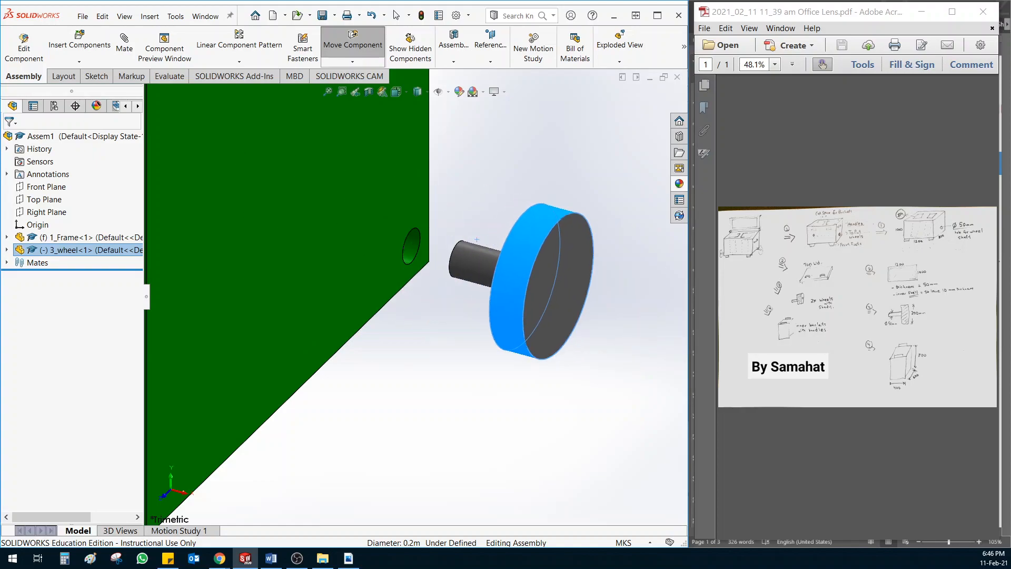
{"action": "key", "text": "Escape"}
{"action": "scroll", "coordinate": [414, 298], "scroll_direction": "up", "scroll_amount": 4}
{"action": "left_click_drag", "start_coordinate": [463, 285], "coordinate": [554, 309]}
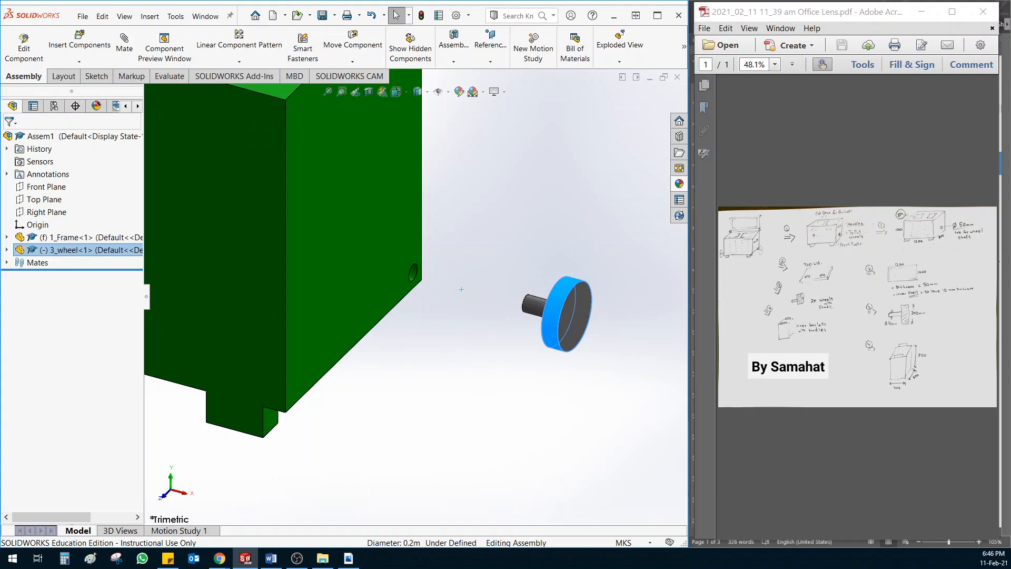
{"action": "key", "text": "Escape"}
{"action": "scroll", "coordinate": [521, 308], "scroll_direction": "down", "scroll_amount": 1}
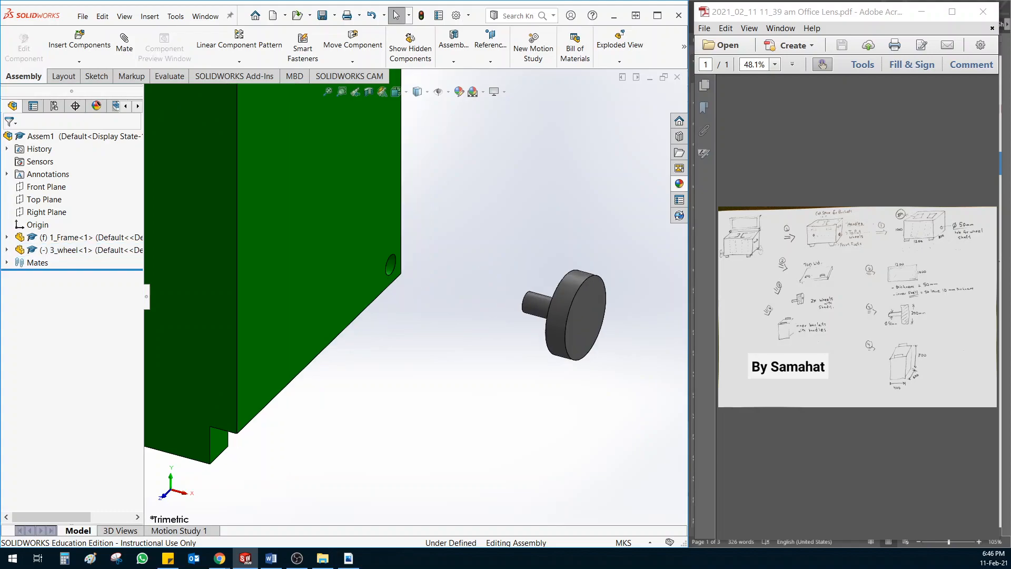
{"action": "scroll", "coordinate": [488, 238], "scroll_direction": "down", "scroll_amount": 1}
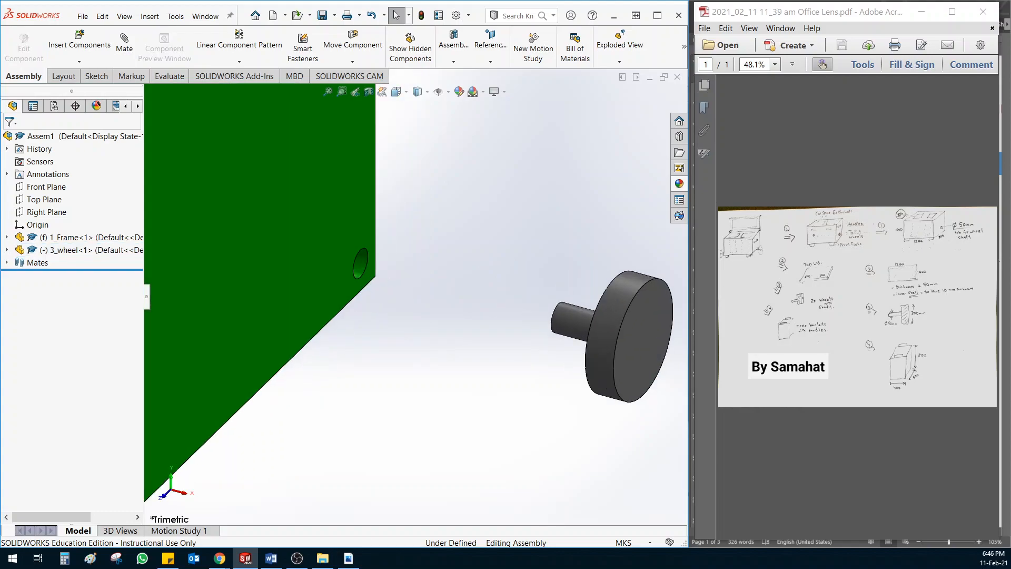
{"action": "scroll", "coordinate": [418, 295], "scroll_direction": "up", "scroll_amount": 1}
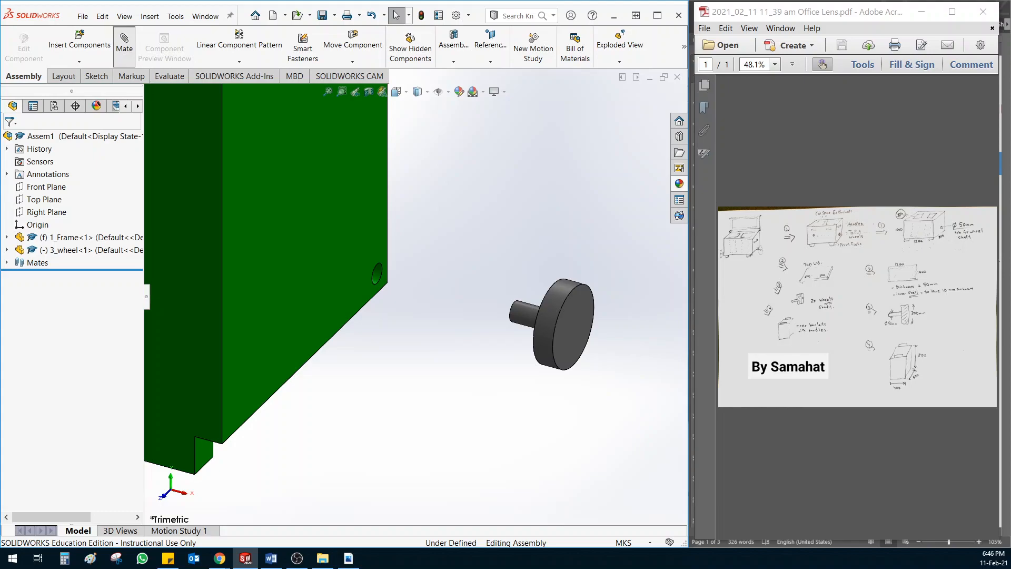
Add a coincident mate between the inner end face of the frame's shaft hole and the end face of the wheel's shaft, and finish mating
{"action": "left_click", "coordinate": [125, 46]}
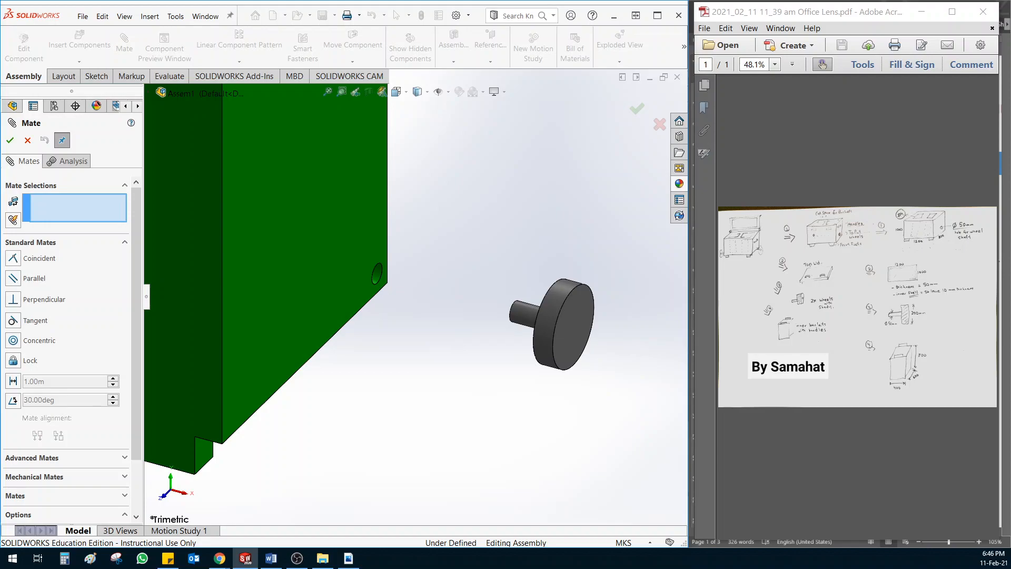
{"action": "scroll", "coordinate": [451, 247], "scroll_direction": "down", "scroll_amount": 5}
{"action": "middle_click_drag", "start_coordinate": [451, 246], "coordinate": [371, 253]}
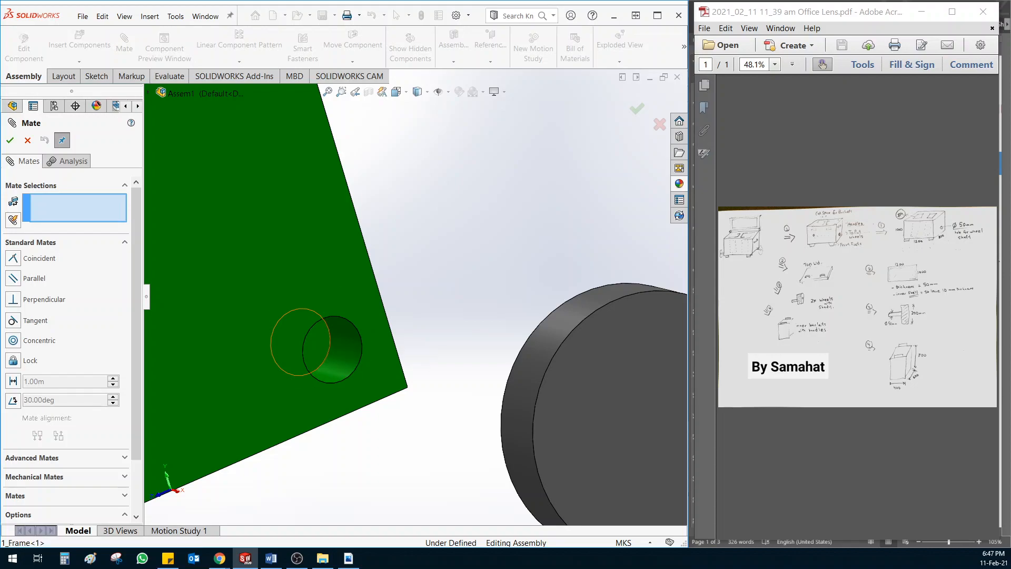
{"action": "left_click", "coordinate": [314, 341]}
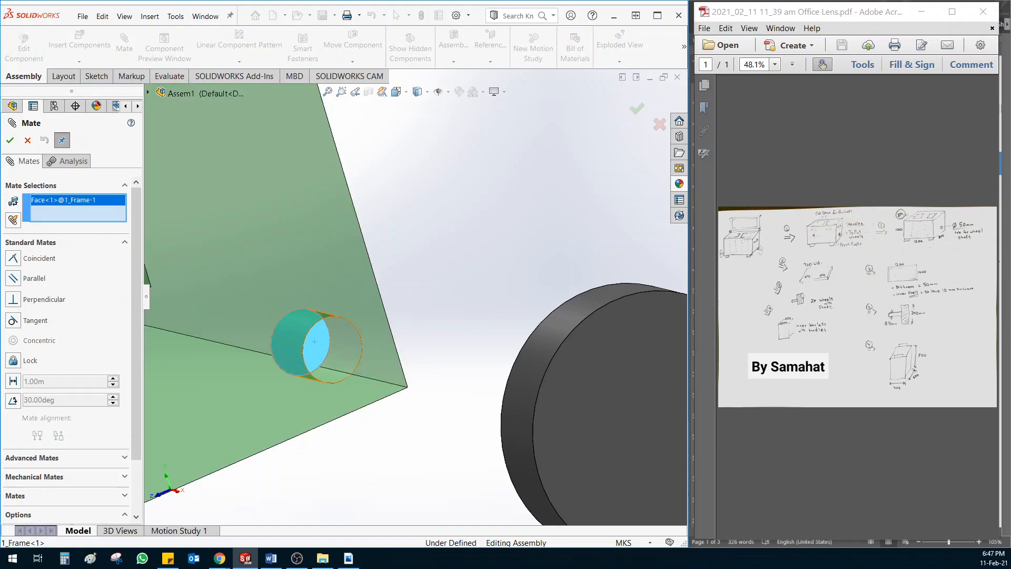
{"action": "scroll", "coordinate": [406, 294], "scroll_direction": "up", "scroll_amount": 4}
{"action": "middle_click_drag", "start_coordinate": [330, 371], "coordinate": [458, 364]}
{"action": "scroll", "coordinate": [611, 345], "scroll_direction": "down", "scroll_amount": 2}
{"action": "middle_click_drag", "start_coordinate": [543, 308], "coordinate": [577, 308]}
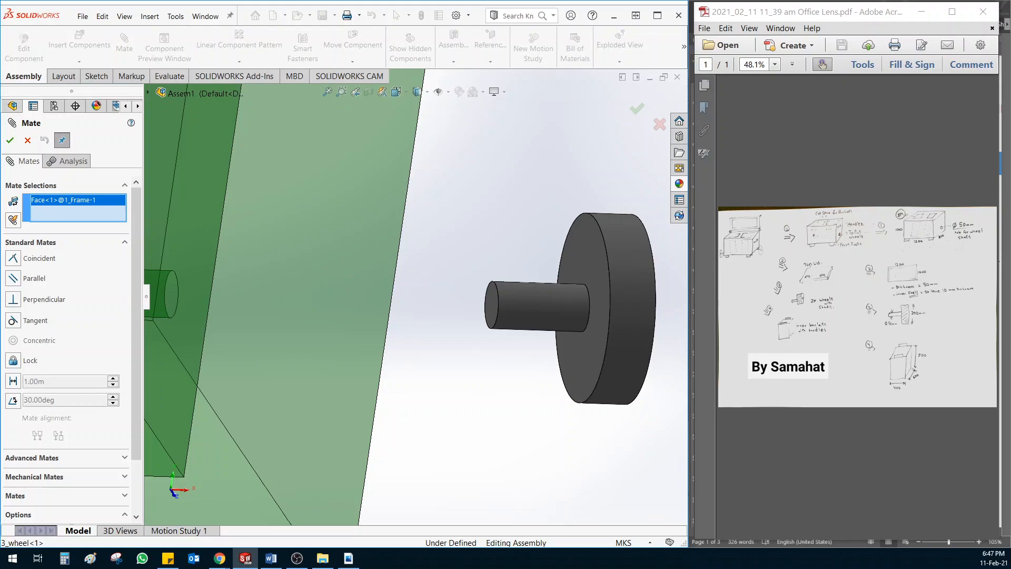
{"action": "left_click", "coordinate": [492, 306]}
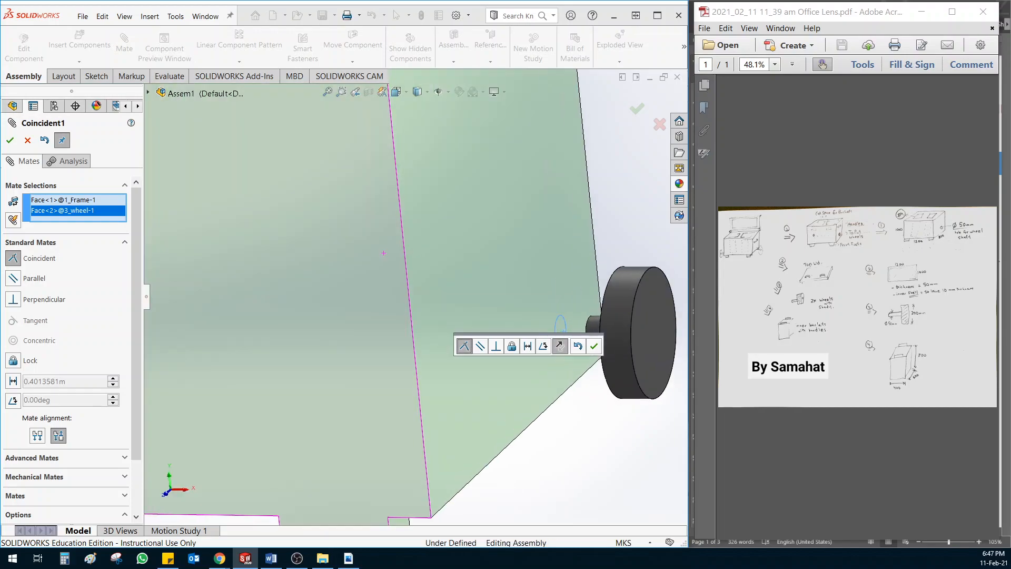
{"action": "middle_click_drag", "start_coordinate": [469, 303], "coordinate": [289, 231]}
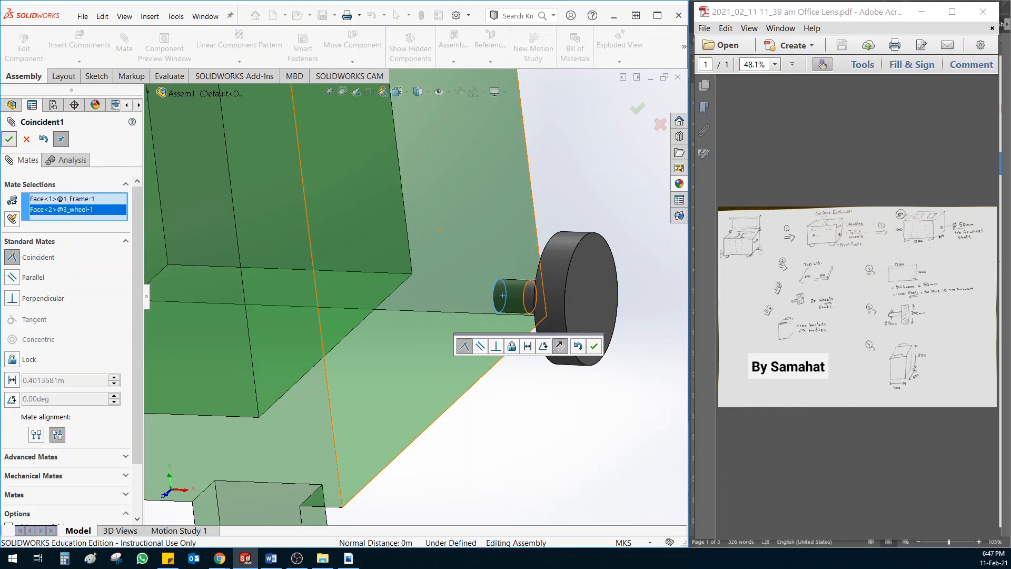
{"action": "key", "text": "Return"}
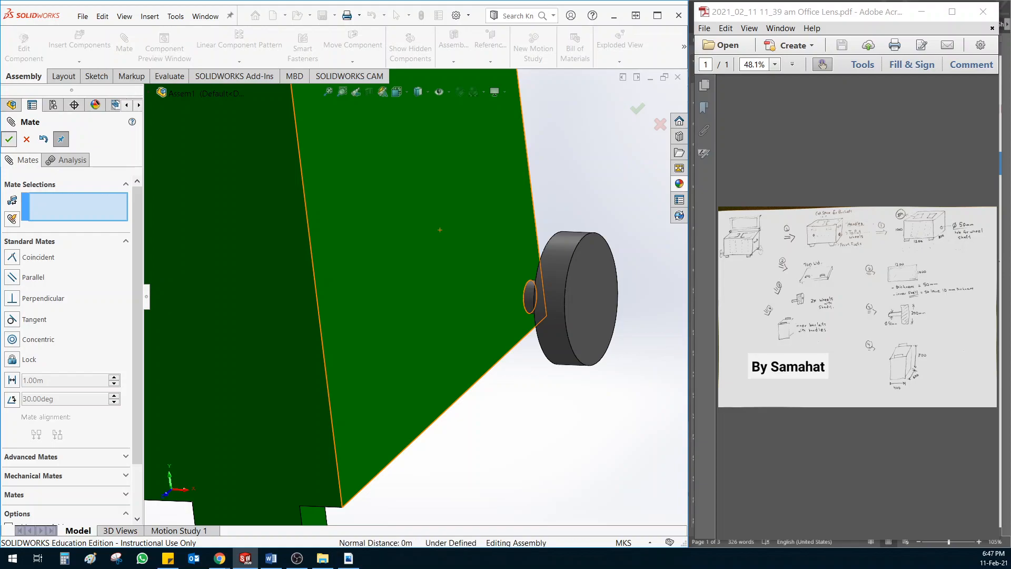
{"action": "key", "text": "Escape"}
Check the mated wheel's freedom to move and inspect its rim and shaft faces at the frame
{"action": "scroll", "coordinate": [546, 311], "scroll_direction": "up", "scroll_amount": 1}
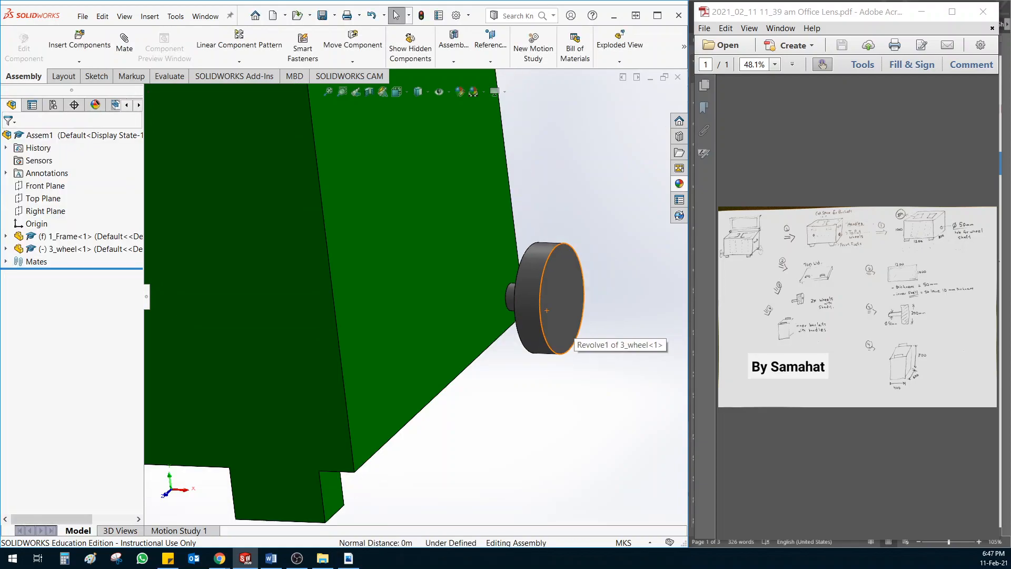
{"action": "left_click", "coordinate": [532, 295]}
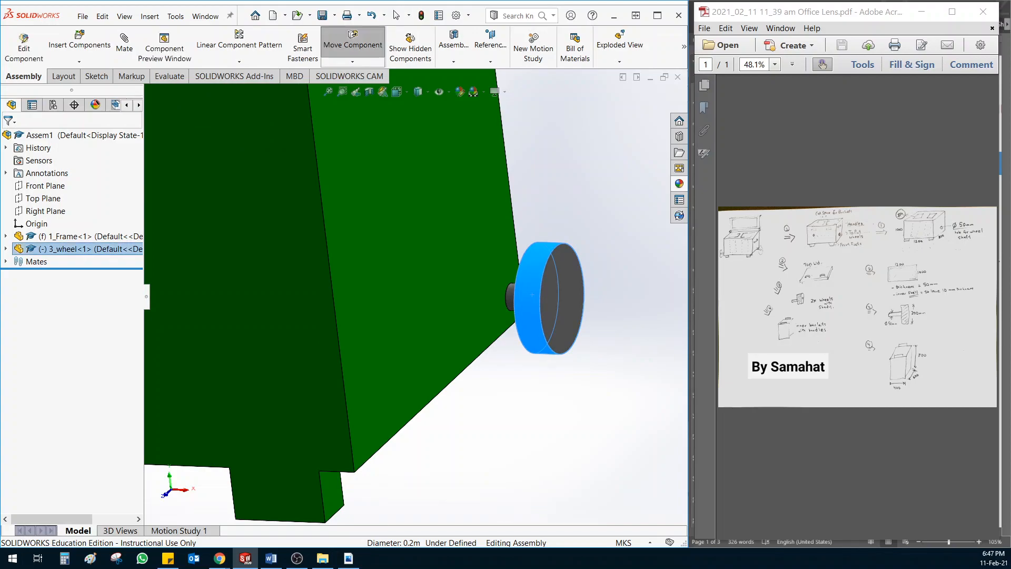
{"action": "key", "text": "Escape"}
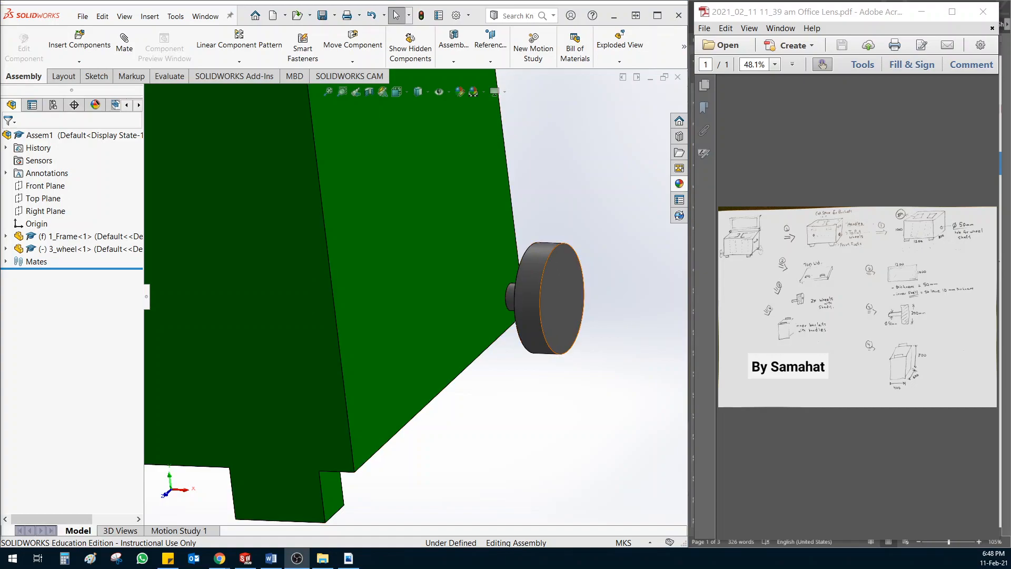
{"action": "scroll", "coordinate": [577, 276], "scroll_direction": "down", "scroll_amount": 4}
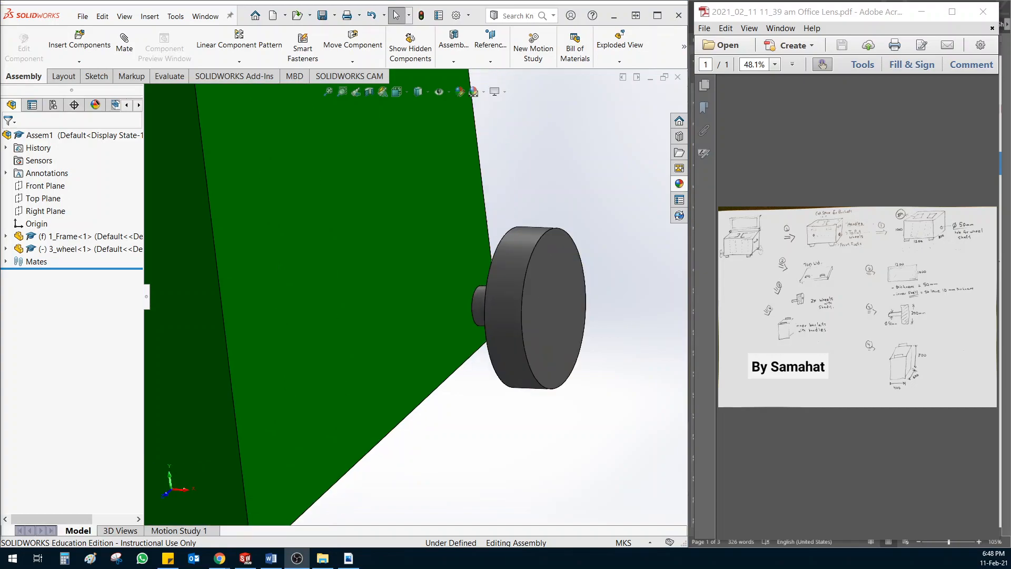
{"action": "left_click", "coordinate": [586, 276]}
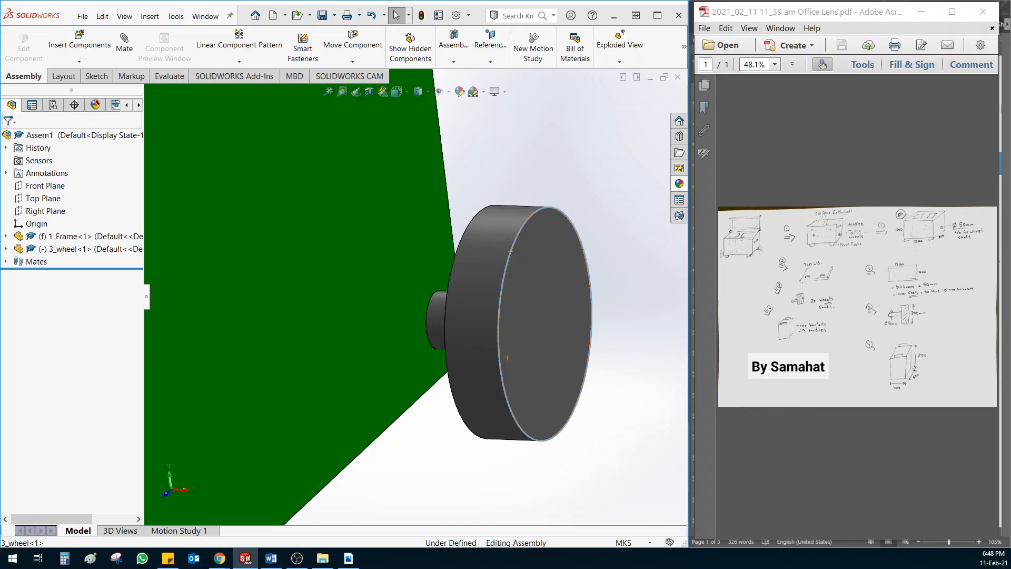
{"action": "left_click", "coordinate": [533, 377]}
{"action": "left_click", "coordinate": [474, 347]}
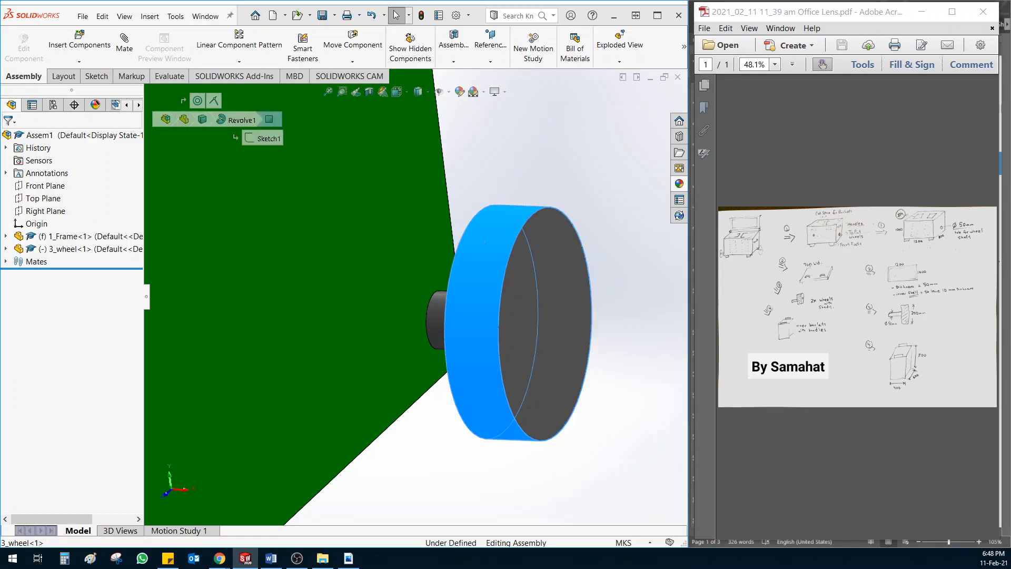
{"action": "left_click", "coordinate": [436, 325]}
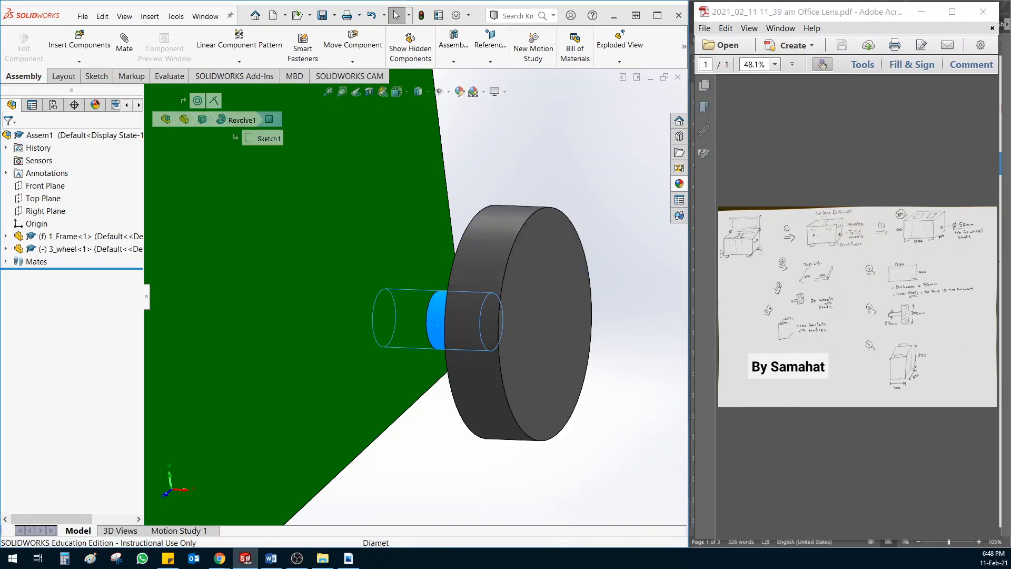
{"action": "key", "text": "Escape"}
Examine the whole frame, including the empty shaft hole on the side opposite the mated wheel
{"action": "scroll", "coordinate": [521, 358], "scroll_direction": "up", "scroll_amount": 10}
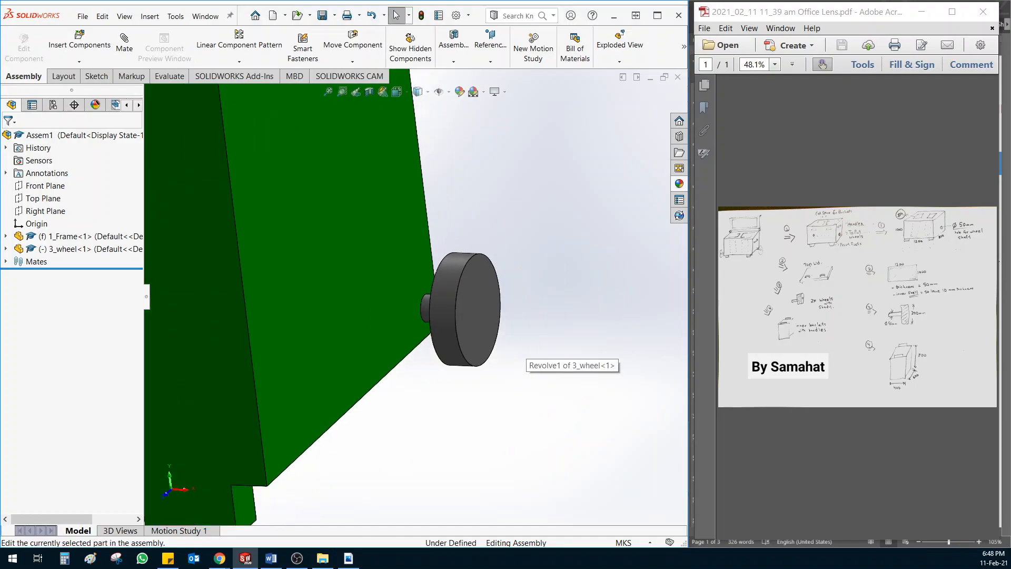
{"action": "scroll", "coordinate": [521, 358], "scroll_direction": "up", "scroll_amount": 8}
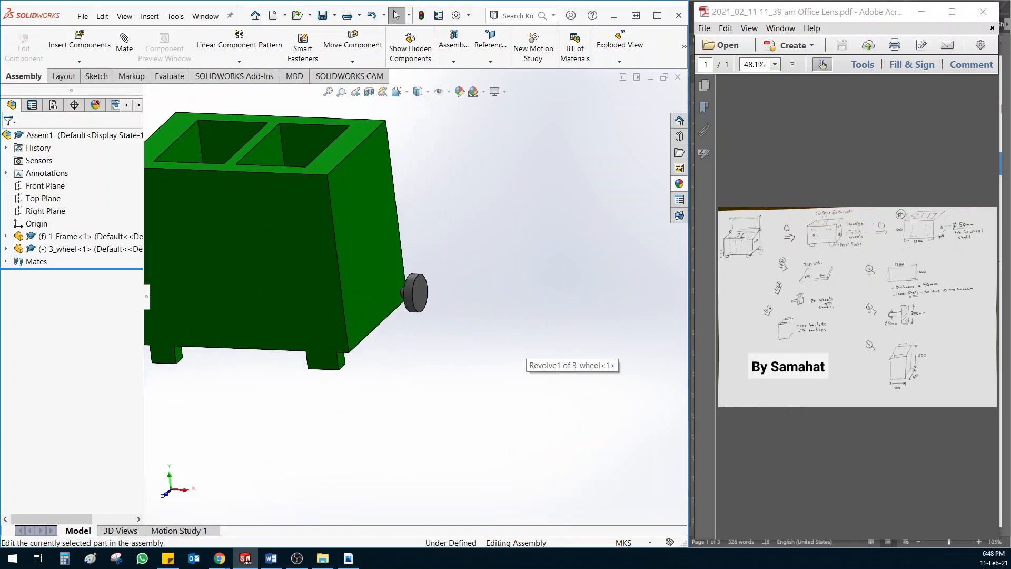
{"action": "middle_click_drag", "start_coordinate": [227, 300], "coordinate": [287, 311]}
{"action": "scroll", "coordinate": [287, 311], "scroll_direction": "down", "scroll_amount": 3}
{"action": "scroll", "coordinate": [175, 286], "scroll_direction": "down", "scroll_amount": 5}
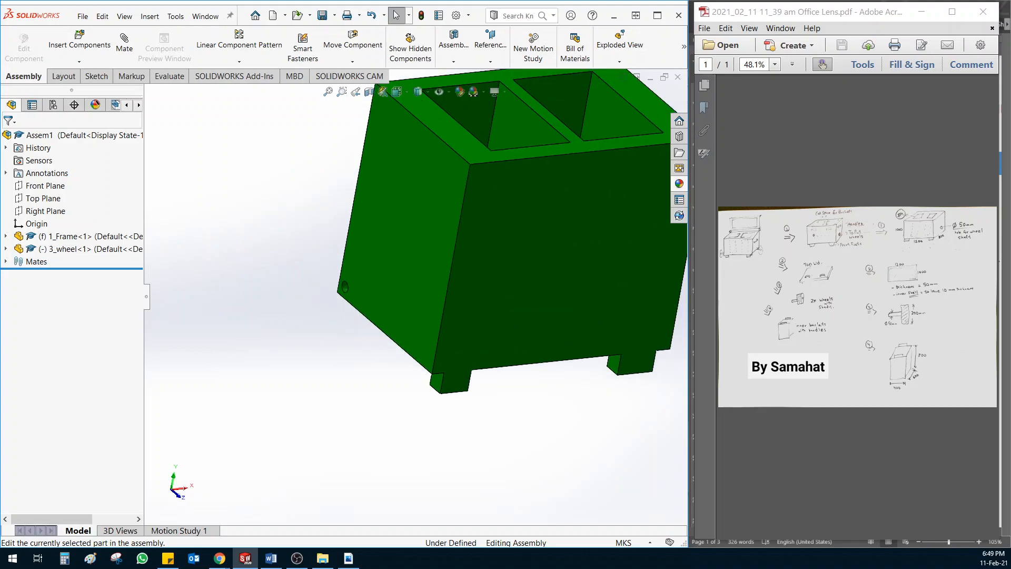
{"action": "scroll", "coordinate": [175, 287], "scroll_direction": "up", "scroll_amount": 2}
{"action": "middle_click_drag", "start_coordinate": [337, 295], "coordinate": [255, 263]}
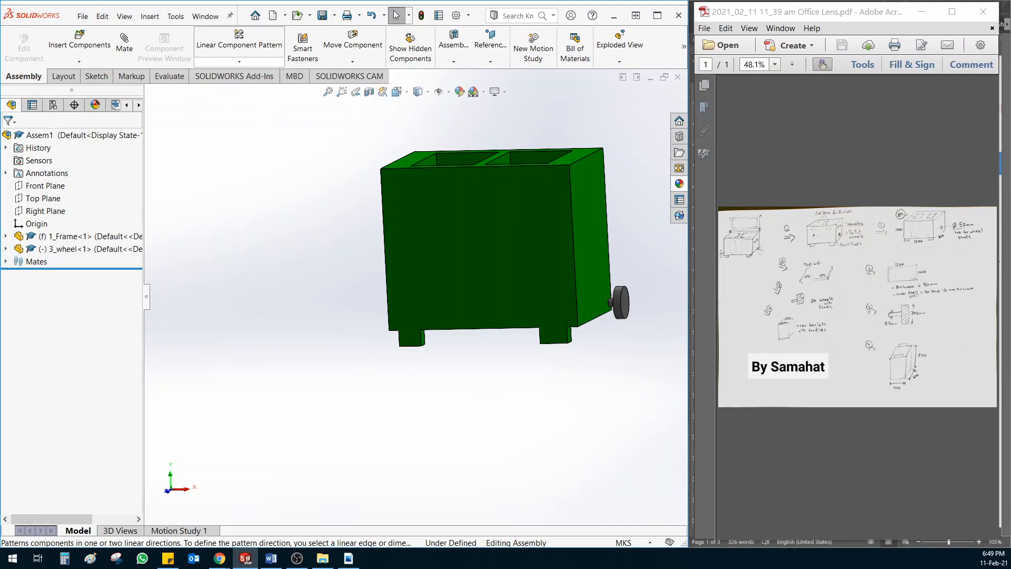
{"action": "left_click", "coordinate": [239, 61]}
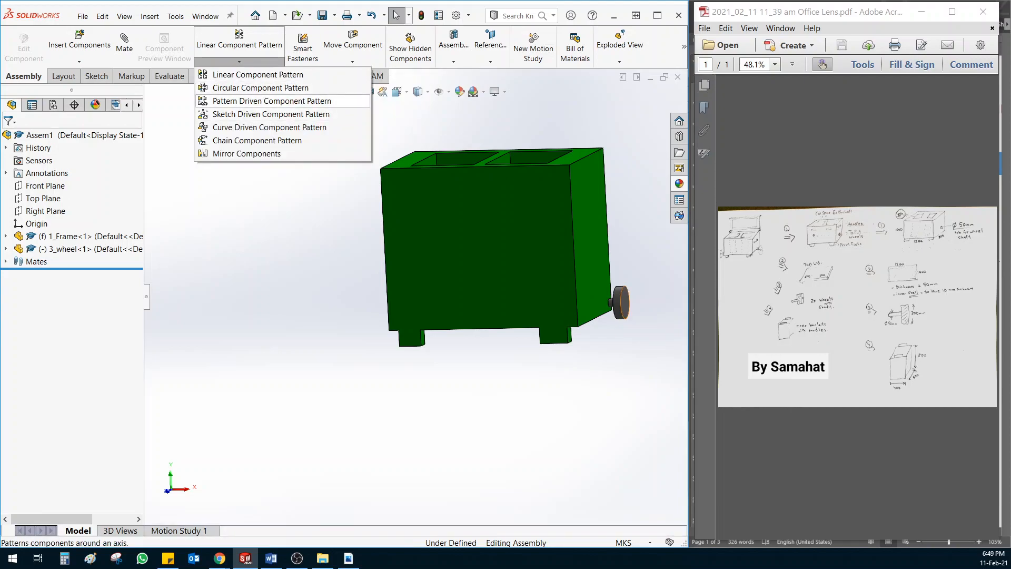
{"action": "left_click", "coordinate": [237, 153]}
{"action": "key", "text": "ctrl"}
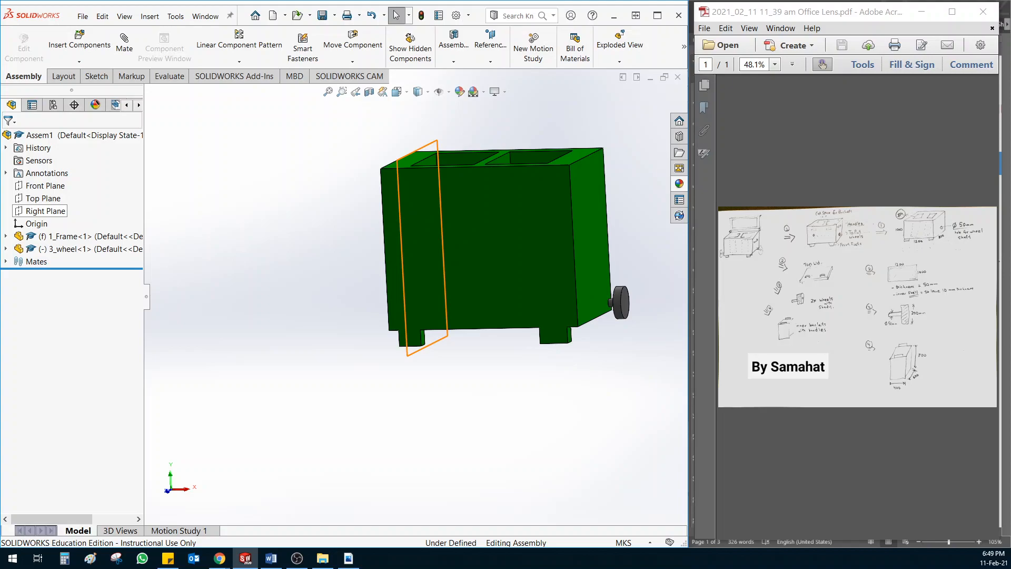
Inspect the frame's second shaft hole and the mated wheel from both sides, and return to the isometric view
{"action": "middle_click_drag", "start_coordinate": [285, 231], "coordinate": [358, 264]}
{"action": "scroll", "coordinate": [358, 264], "scroll_direction": "down", "scroll_amount": 5}
{"action": "scroll", "coordinate": [413, 297], "scroll_direction": "up", "scroll_amount": 5}
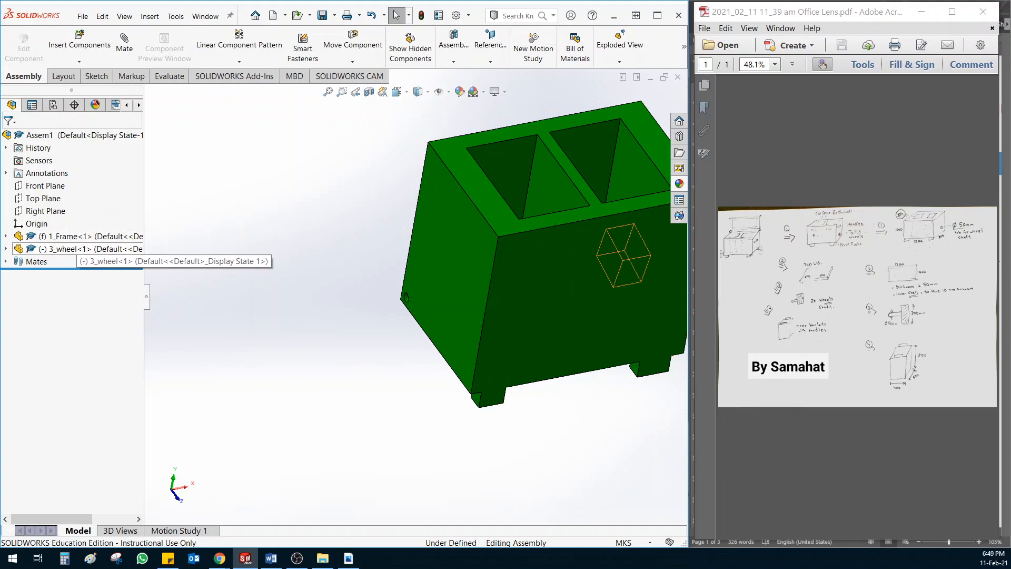
{"action": "scroll", "coordinate": [410, 305], "scroll_direction": "up", "scroll_amount": 5}
{"action": "scroll", "coordinate": [459, 298], "scroll_direction": "down", "scroll_amount": 3}
{"action": "middle_click_drag", "start_coordinate": [459, 297], "coordinate": [395, 274]}
{"action": "key", "text": "space"}
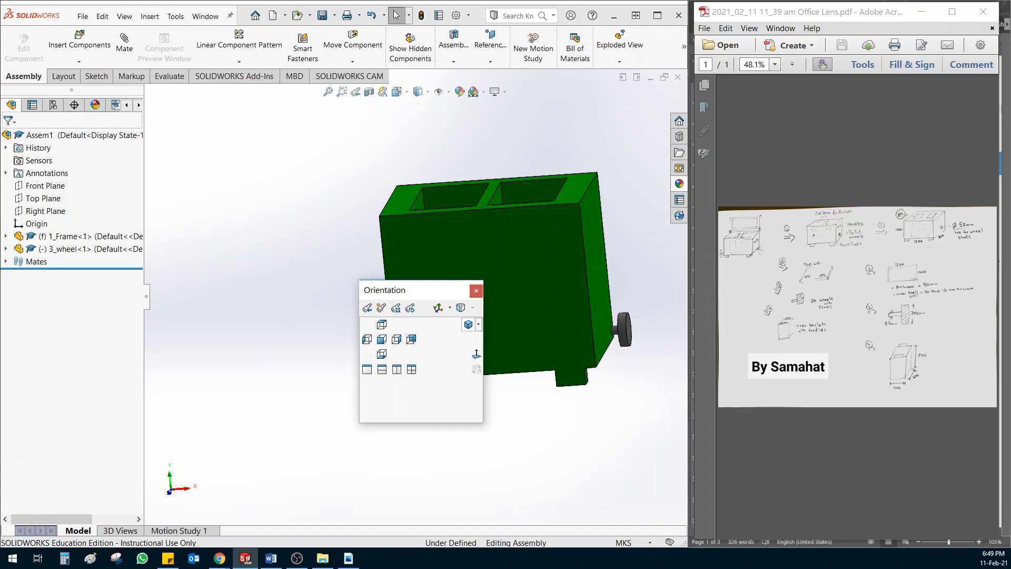
{"action": "key", "text": "Escape"}
{"action": "key", "text": "ctrl+7"}
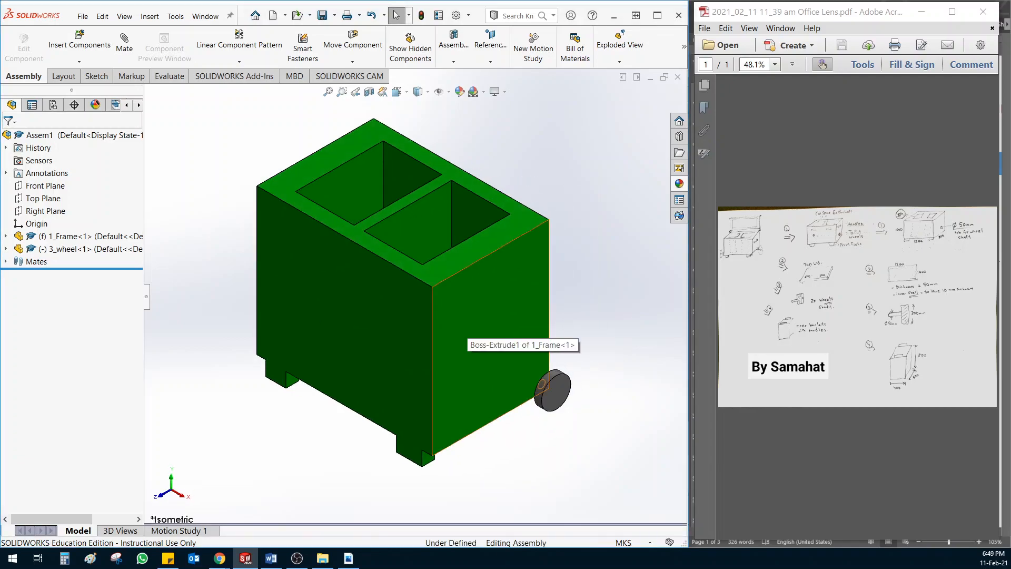
Load the 3_wheel part from the SWLab3_Practice folder again as the second wheel to insert
{"action": "left_click", "coordinate": [80, 42]}
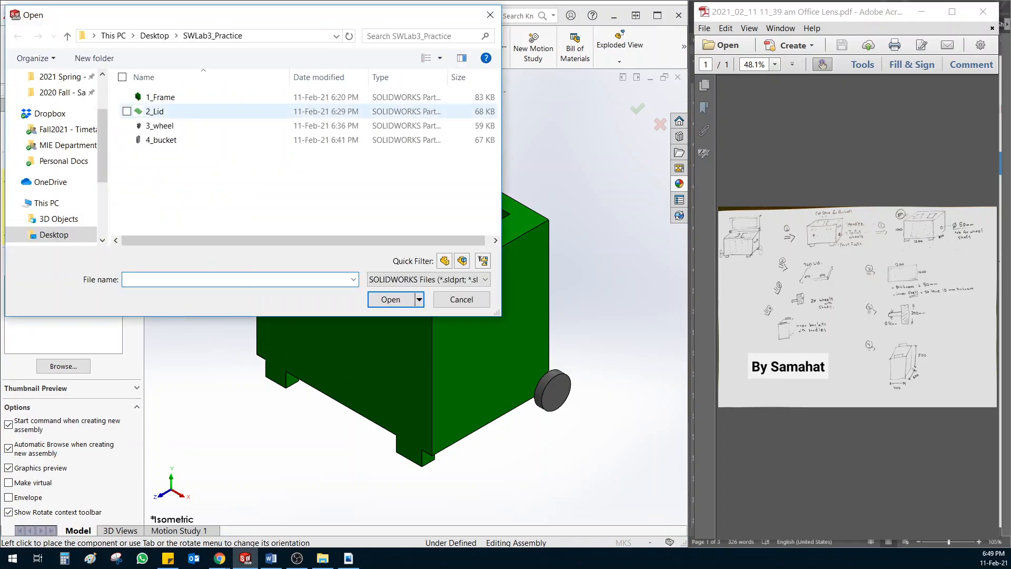
{"action": "left_click", "coordinate": [160, 125]}
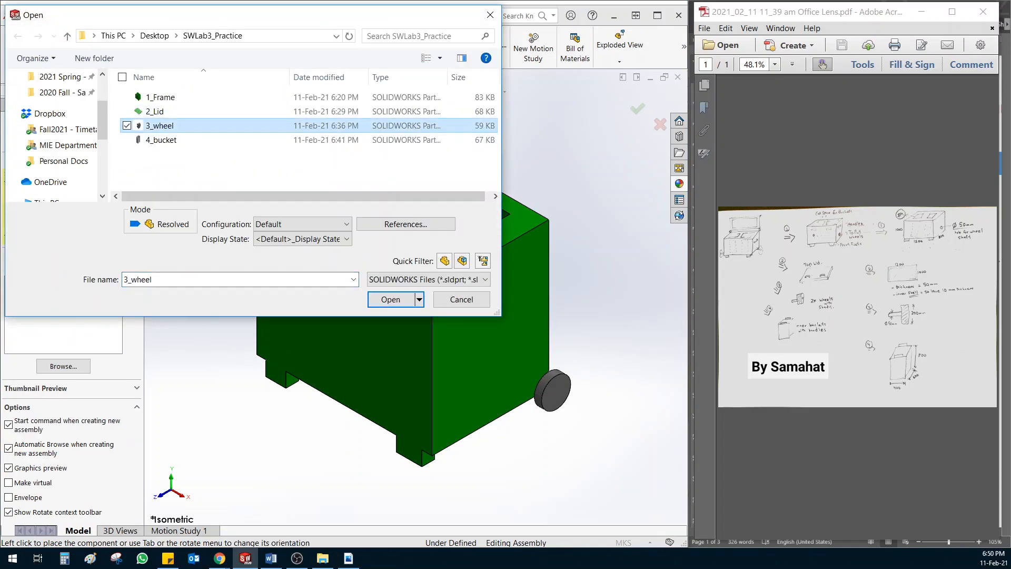
{"action": "key", "text": "Return"}
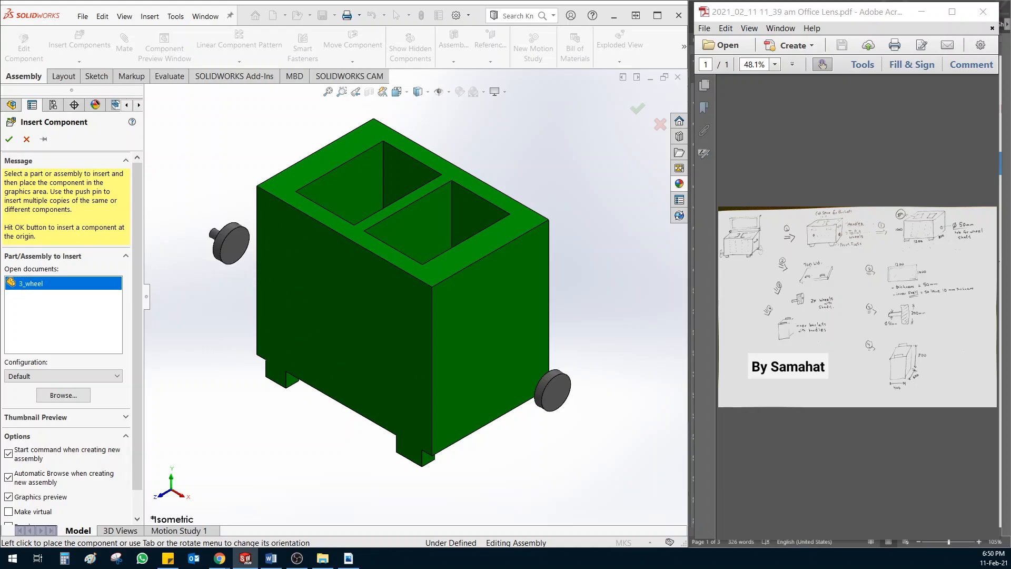
Rotate the second wheel 90° about X and 90° about Y, and place it beside the frame's empty shaft hole
{"action": "middle_click_drag", "start_coordinate": [230, 242], "coordinate": [595, 284]}
{"action": "middle_click_drag", "start_coordinate": [242, 284], "coordinate": [350, 293]}
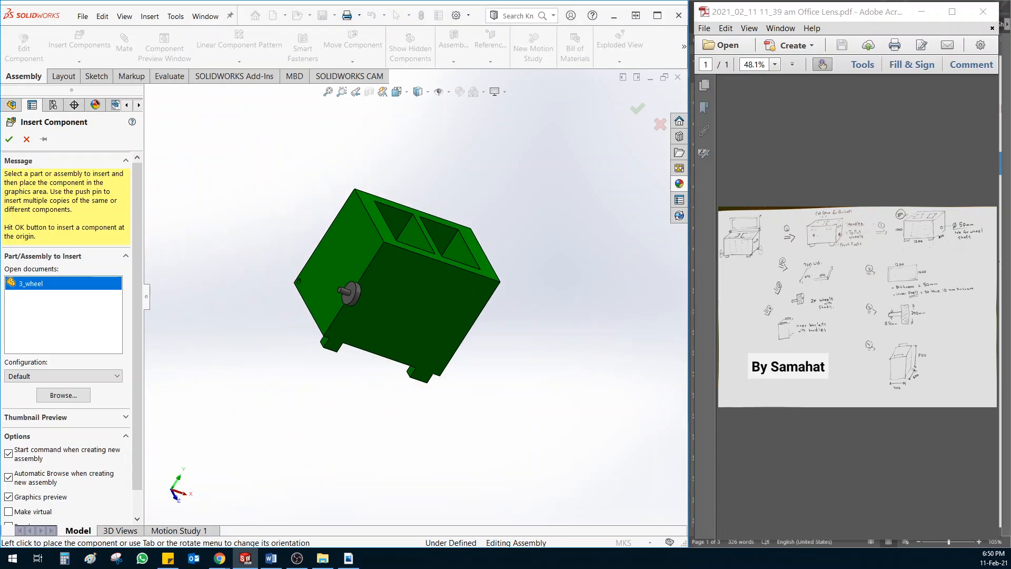
{"action": "scroll", "coordinate": [293, 271], "scroll_direction": "down", "scroll_amount": 2}
{"action": "scroll", "coordinate": [350, 271], "scroll_direction": "down", "scroll_amount": 5}
{"action": "scroll", "coordinate": [350, 272], "scroll_direction": "down", "scroll_amount": 1}
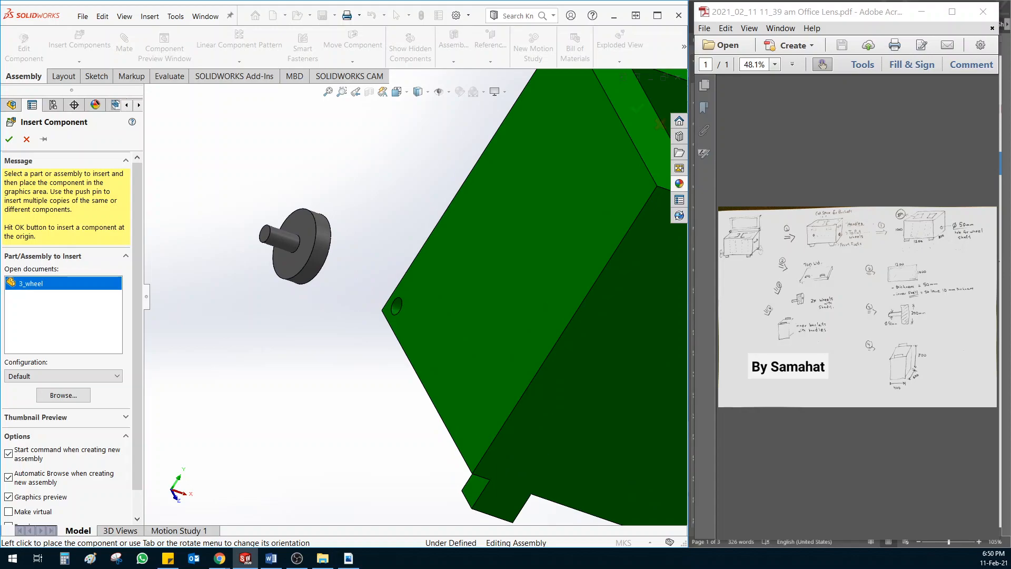
{"action": "right_click", "coordinate": [288, 242]}
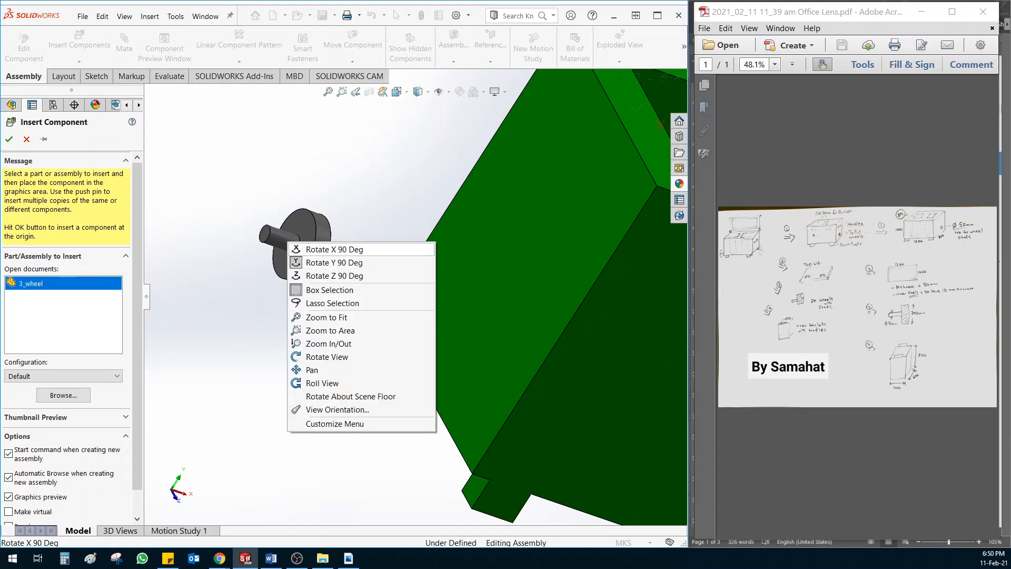
{"action": "left_click", "coordinate": [335, 249]}
{"action": "right_click", "coordinate": [261, 242]}
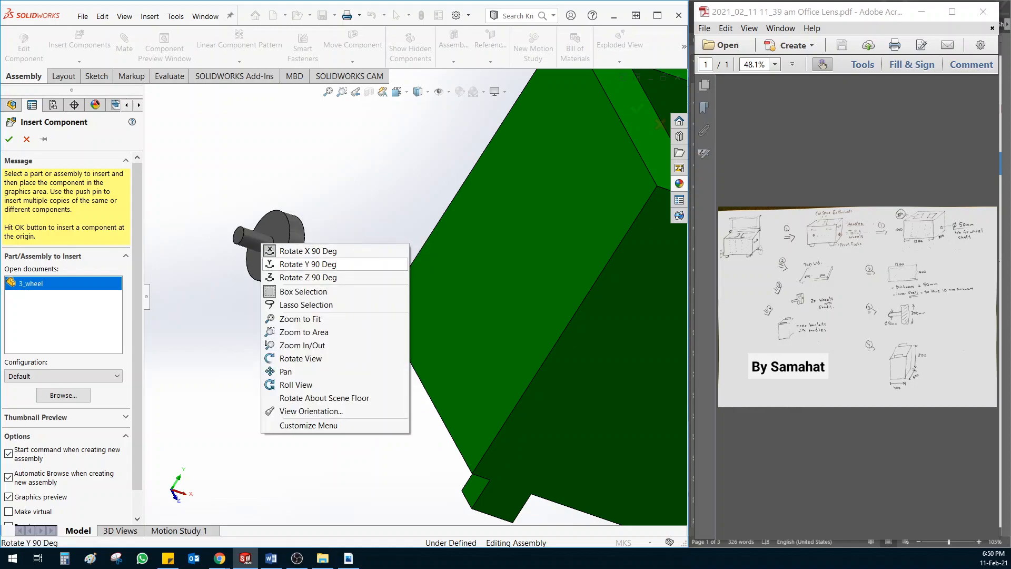
{"action": "left_click", "coordinate": [299, 264]}
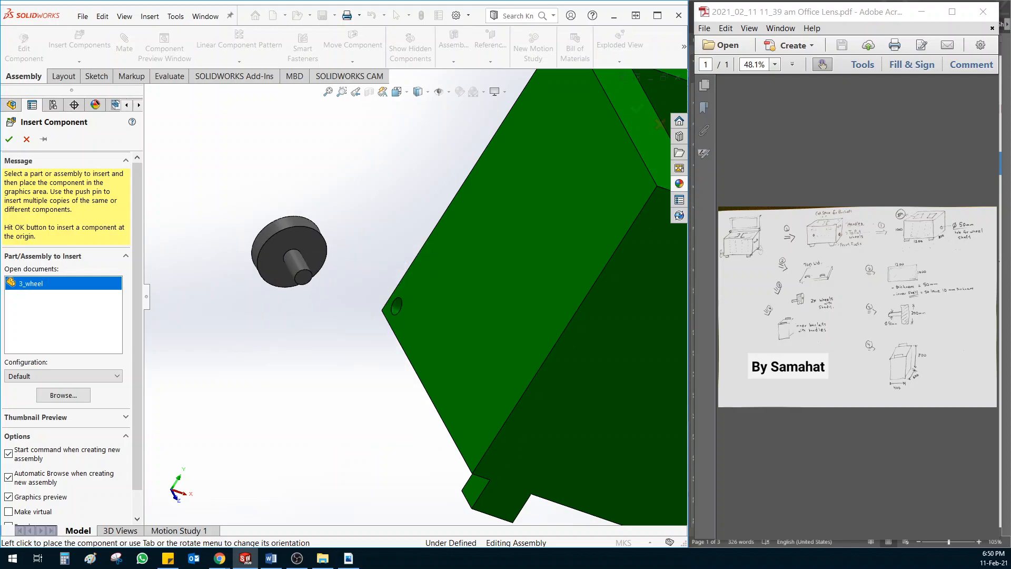
{"action": "left_click", "coordinate": [288, 251]}
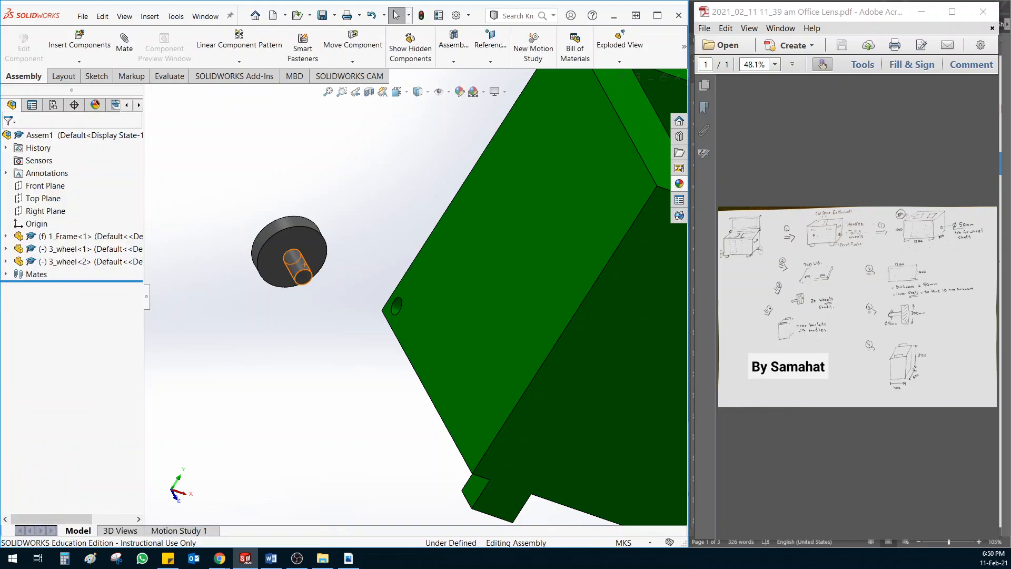
{"action": "left_click_drag", "start_coordinate": [303, 276], "coordinate": [238, 290]}
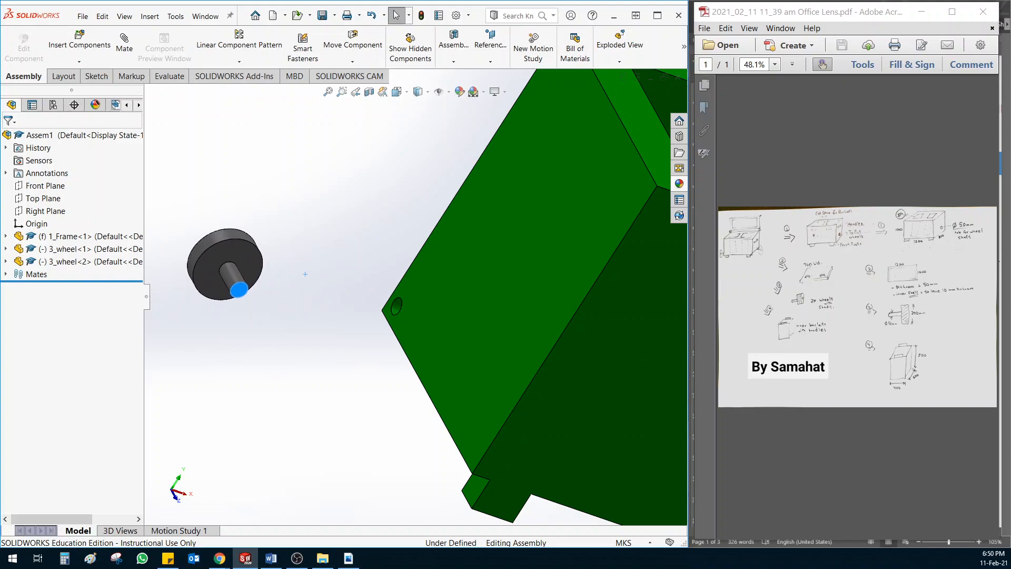
{"action": "key", "text": "Escape"}
Turn the second wheel with the move triad until its shaft points toward the frame's empty side hole
{"action": "scroll", "coordinate": [416, 296], "scroll_direction": "up", "scroll_amount": 1}
{"action": "scroll", "coordinate": [252, 286], "scroll_direction": "down", "scroll_amount": 2}
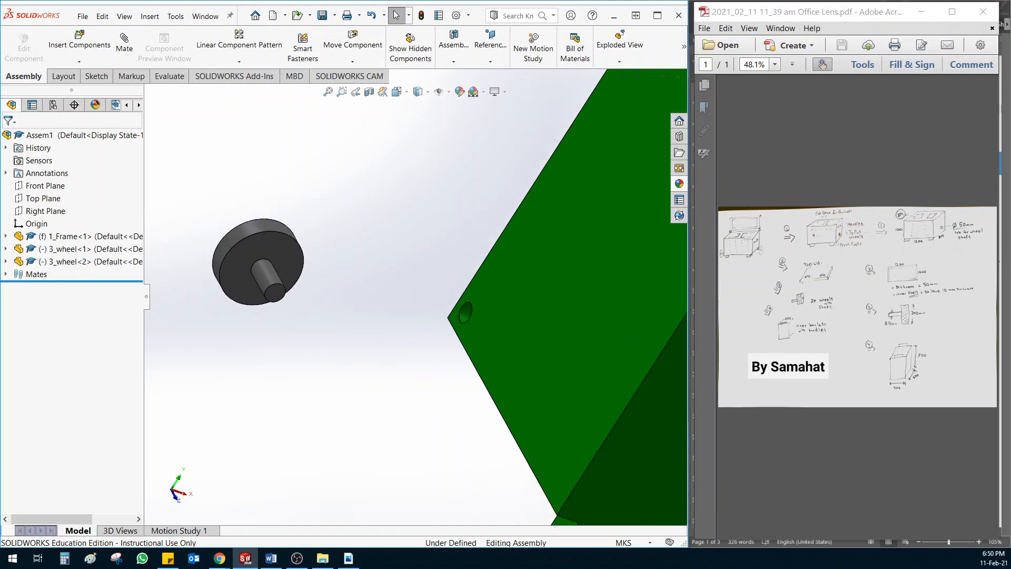
{"action": "left_click", "coordinate": [263, 252]}
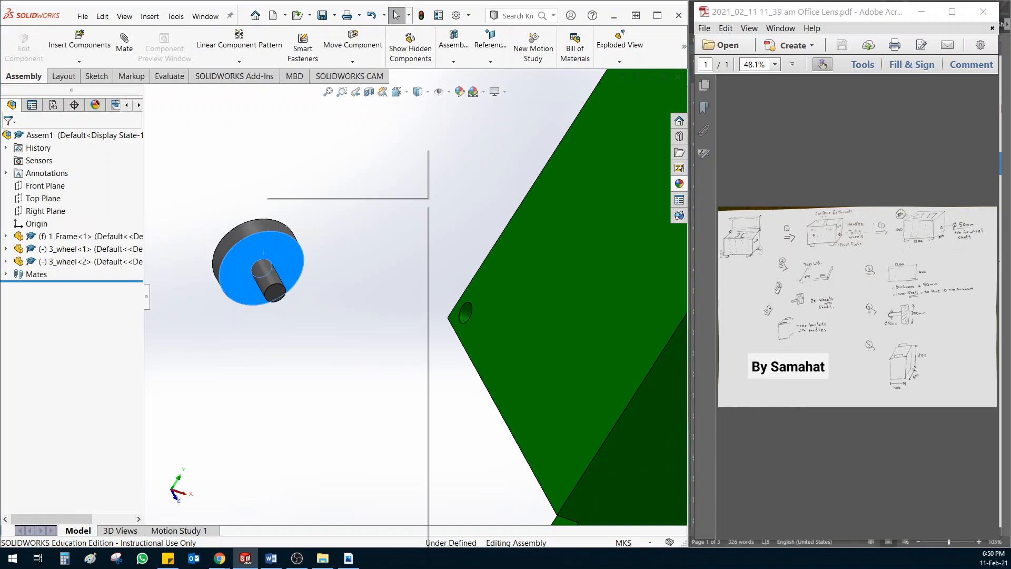
{"action": "right_click", "coordinate": [263, 251]}
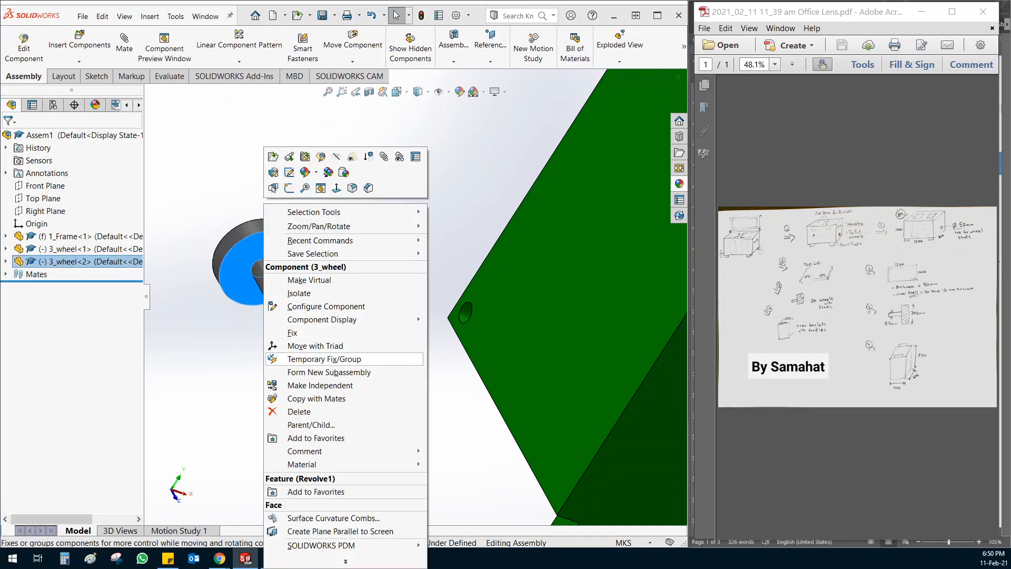
{"action": "left_click", "coordinate": [304, 346]}
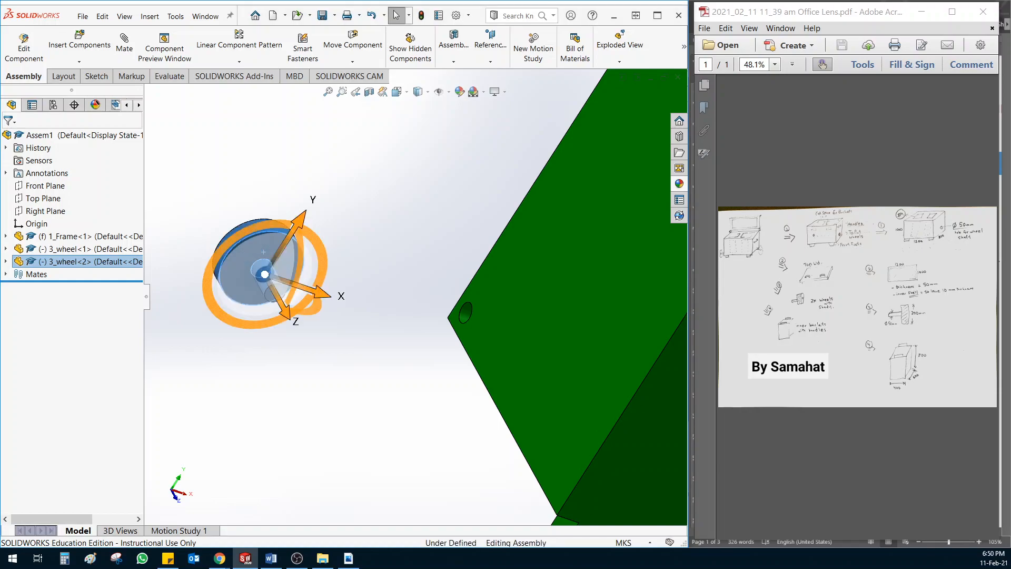
{"action": "left_click_drag", "start_coordinate": [242, 225], "coordinate": [363, 256]}
{"action": "left_click_drag", "start_coordinate": [308, 311], "coordinate": [361, 307]}
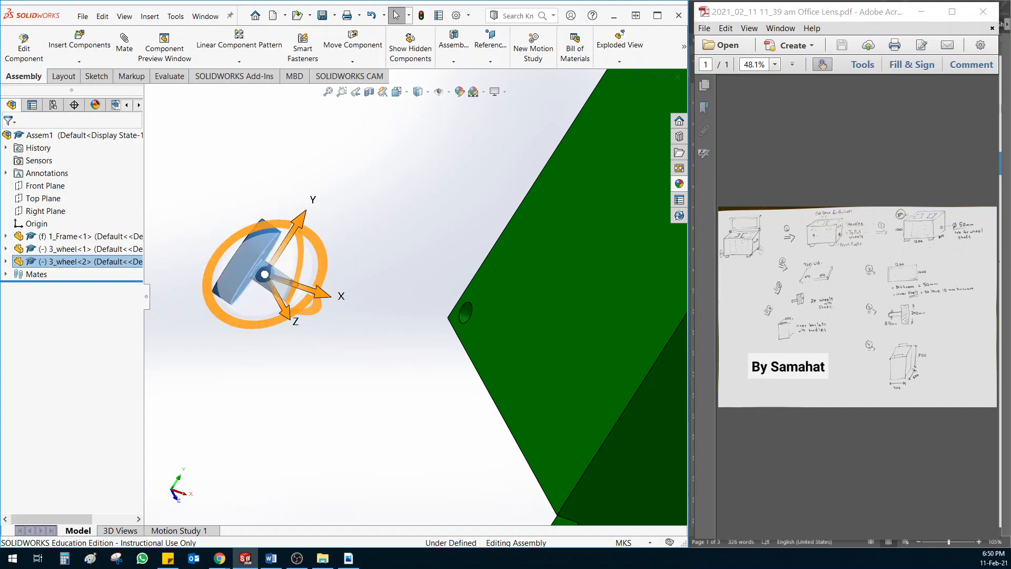
{"action": "mouse_move", "coordinate": [295, 228]}
{"action": "left_mouse_down"}
{"action": "mouse_move", "coordinate": [312, 200]}
{"action": "mouse_move", "coordinate": [292, 234]}
{"action": "left_mouse_up"}
{"action": "key", "text": "Escape"}
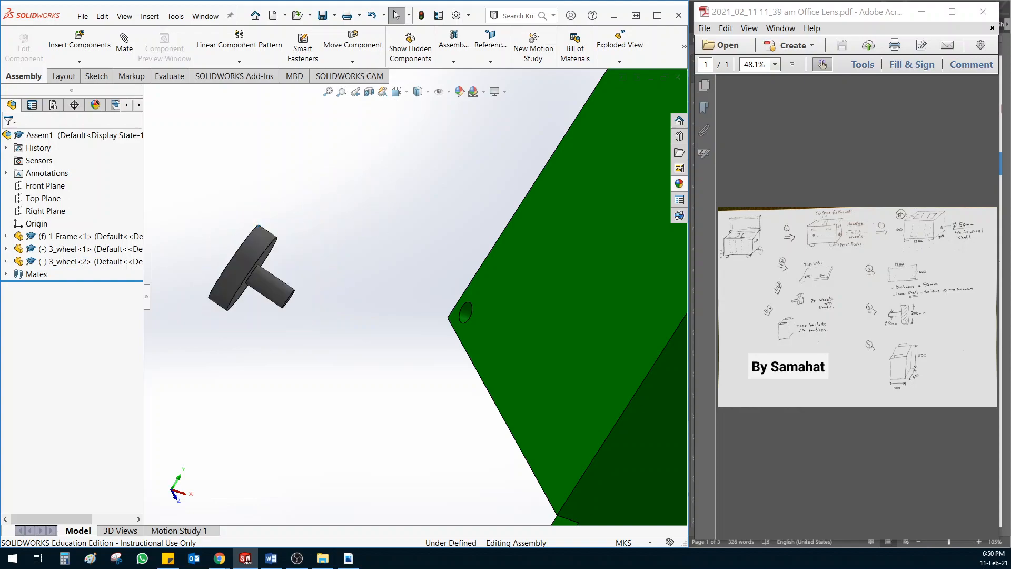
Examine the second wheel's shaft and its flat end face up close
{"action": "scroll", "coordinate": [319, 315], "scroll_direction": "down", "scroll_amount": 1}
{"action": "scroll", "coordinate": [317, 321], "scroll_direction": "down", "scroll_amount": 2}
{"action": "scroll", "coordinate": [413, 295], "scroll_direction": "up", "scroll_amount": 3}
{"action": "scroll", "coordinate": [348, 296], "scroll_direction": "down", "scroll_amount": 2}
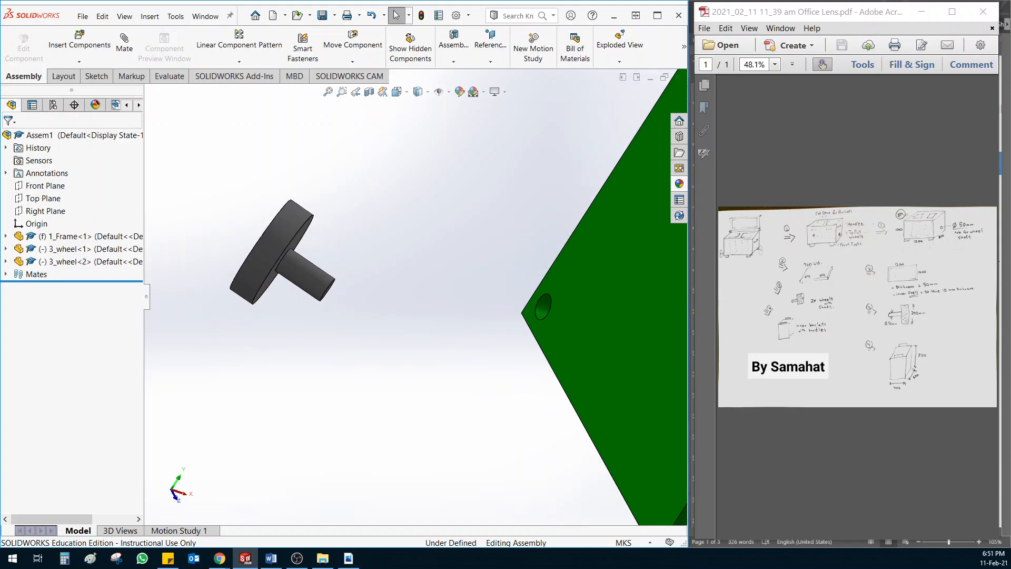
{"action": "middle_click_drag", "start_coordinate": [349, 296], "coordinate": [337, 221]}
{"action": "scroll", "coordinate": [366, 392], "scroll_direction": "down", "scroll_amount": 3}
{"action": "left_click", "coordinate": [377, 355]}
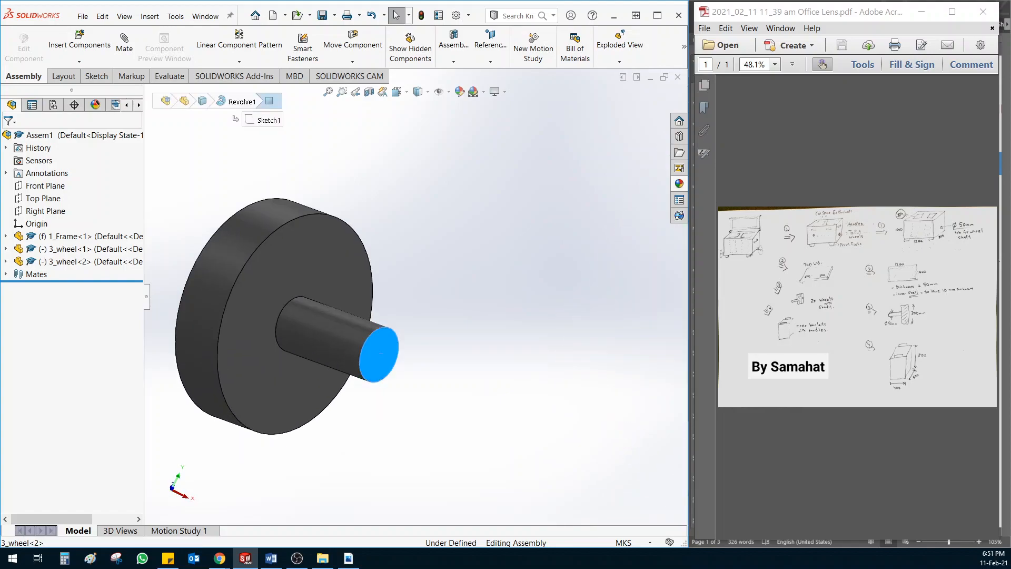
{"action": "scroll", "coordinate": [415, 297], "scroll_direction": "up", "scroll_amount": 3}
{"action": "key", "text": "Escape"}
{"action": "scroll", "coordinate": [413, 295], "scroll_direction": "up", "scroll_amount": 1}
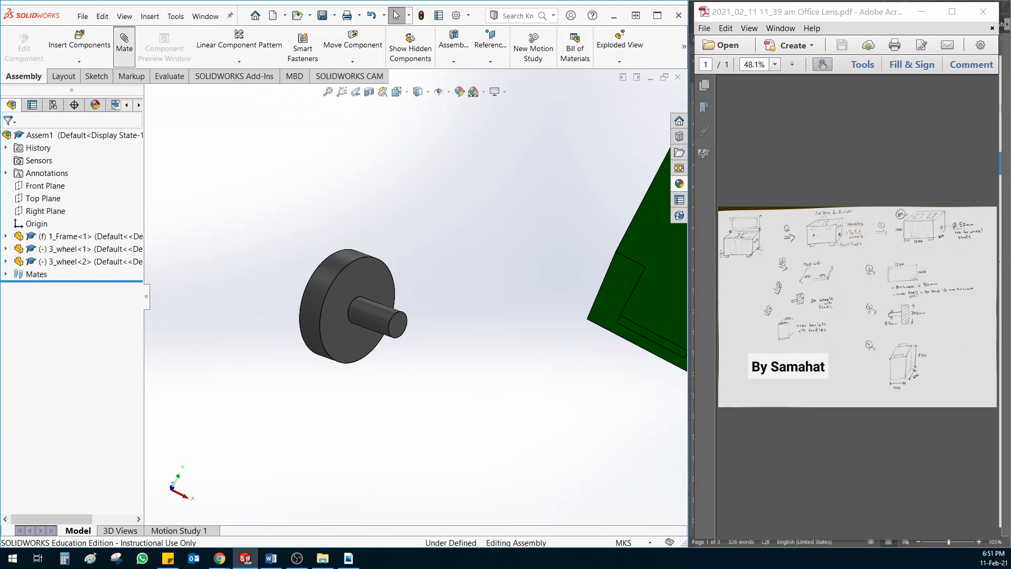
Add a coincident mate between the second wheel's shaft end face and the inner end face of the frame's empty hole
{"action": "left_click", "coordinate": [124, 45]}
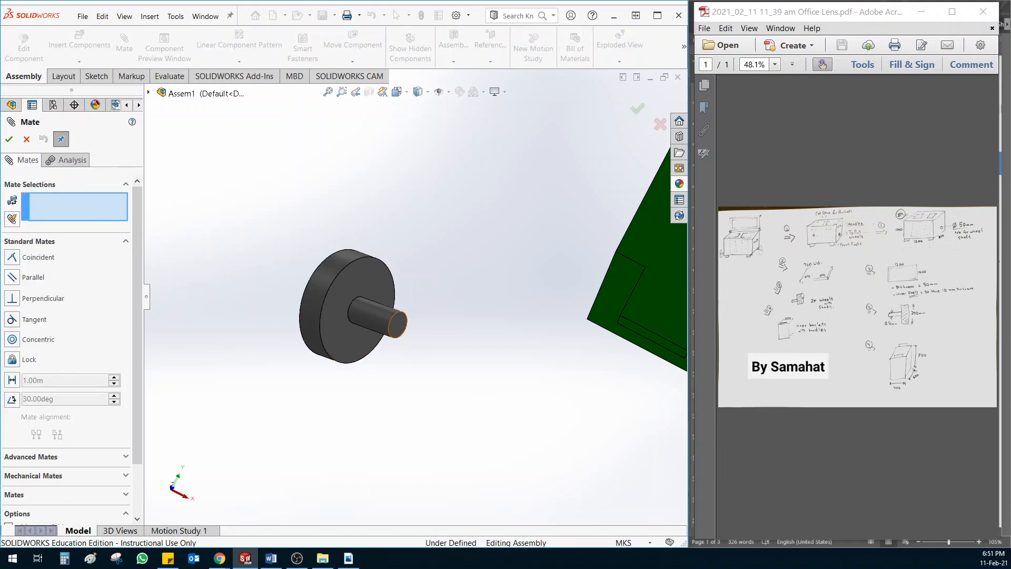
{"action": "left_click", "coordinate": [397, 324]}
{"action": "scroll", "coordinate": [415, 300], "scroll_direction": "up", "scroll_amount": 3}
{"action": "middle_click_drag", "start_coordinate": [572, 195], "coordinate": [639, 211]}
{"action": "scroll", "coordinate": [464, 263], "scroll_direction": "up", "scroll_amount": 2}
{"action": "scroll", "coordinate": [366, 240], "scroll_direction": "down", "scroll_amount": 1}
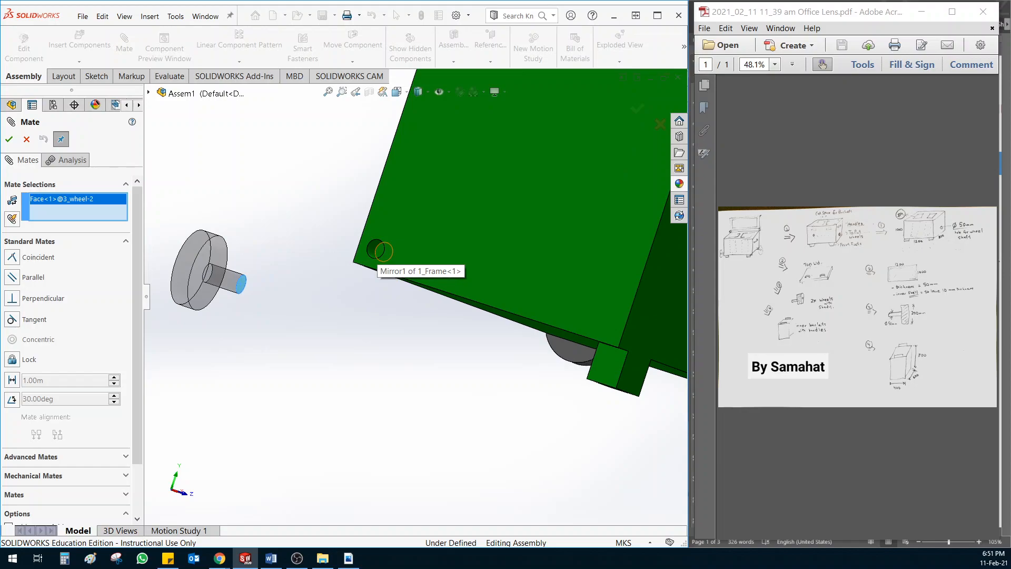
{"action": "left_click", "coordinate": [377, 251]}
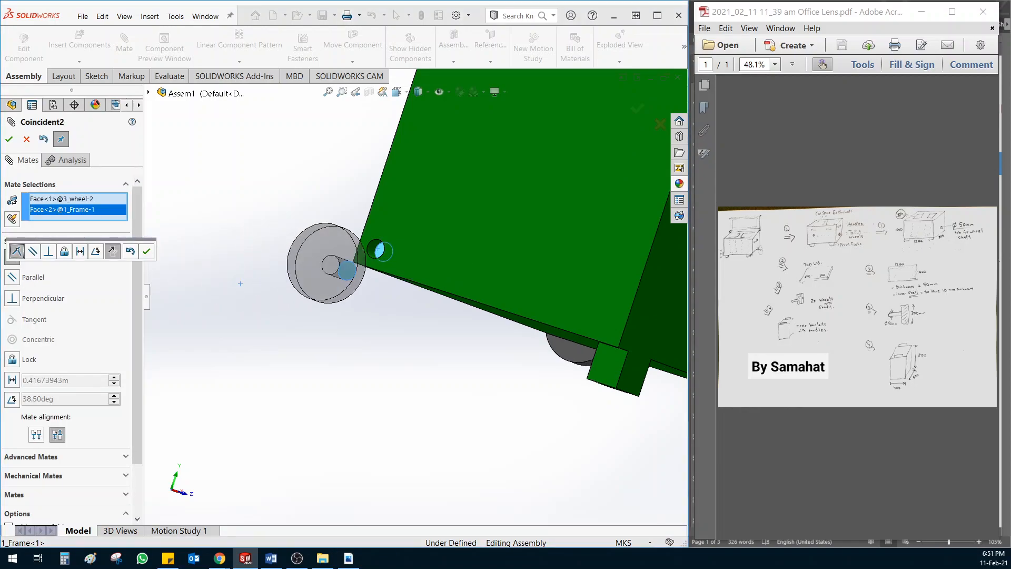
{"action": "middle_click_drag", "start_coordinate": [380, 252], "coordinate": [390, 267]}
{"action": "scroll", "coordinate": [270, 310], "scroll_direction": "down", "scroll_amount": 1}
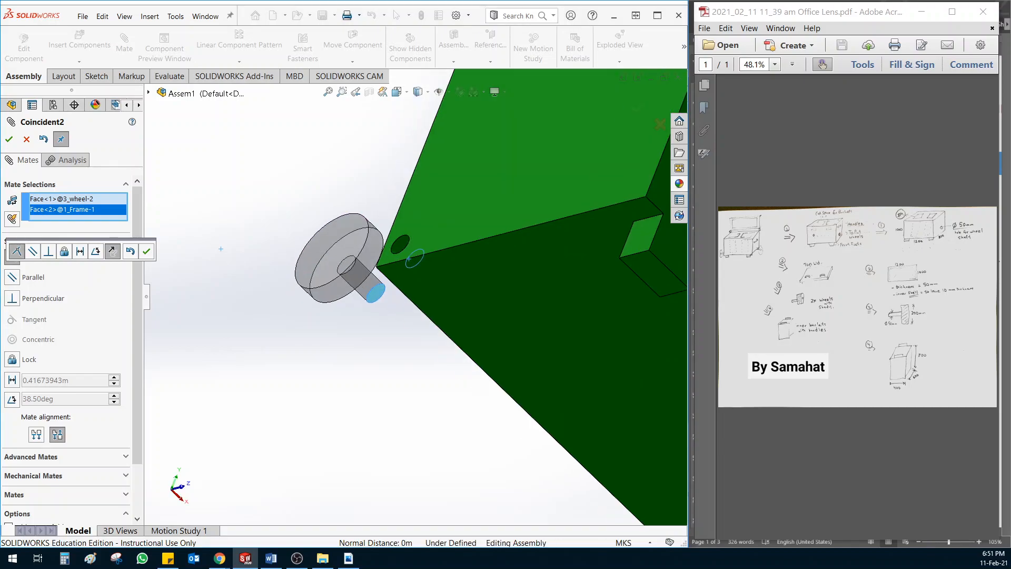
{"action": "left_click", "coordinate": [146, 251]}
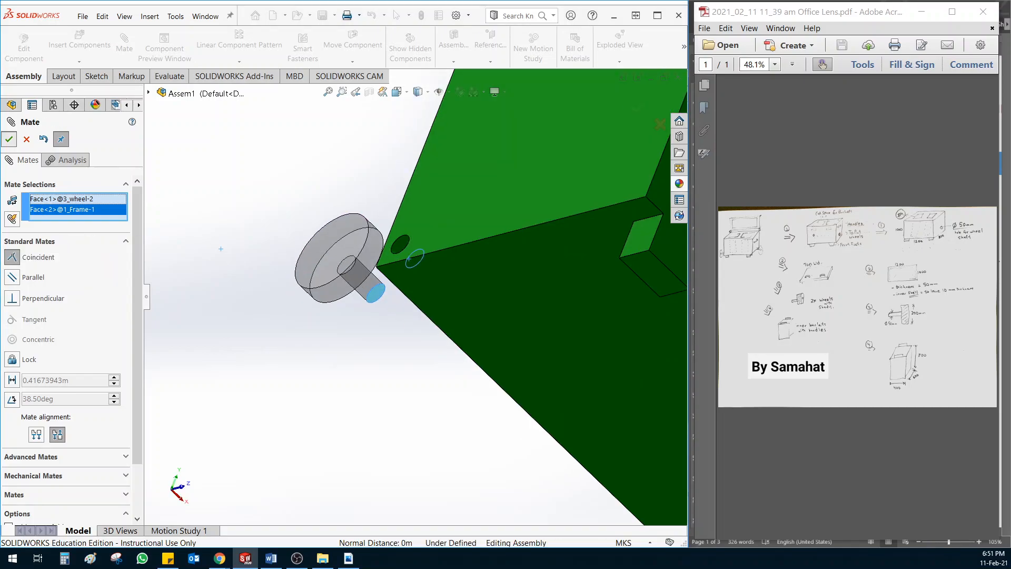
Pull the second wheel clear of the frame and mate its shaft concentric with the frame's side hole
{"action": "middle_click_drag", "start_coordinate": [341, 296], "coordinate": [314, 394]}
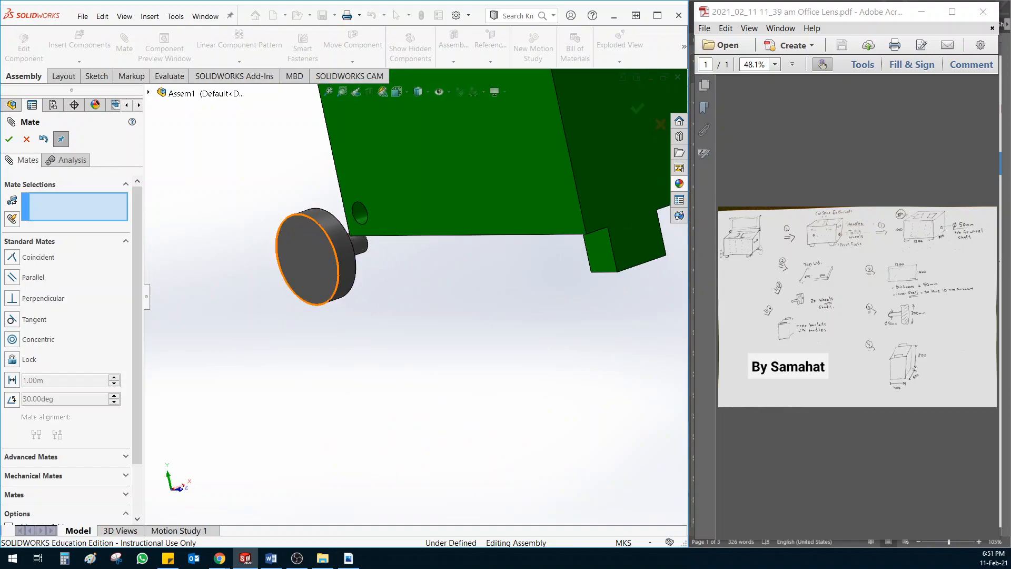
{"action": "left_click", "coordinate": [319, 255]}
{"action": "left_click_drag", "start_coordinate": [317, 216], "coordinate": [188, 237]}
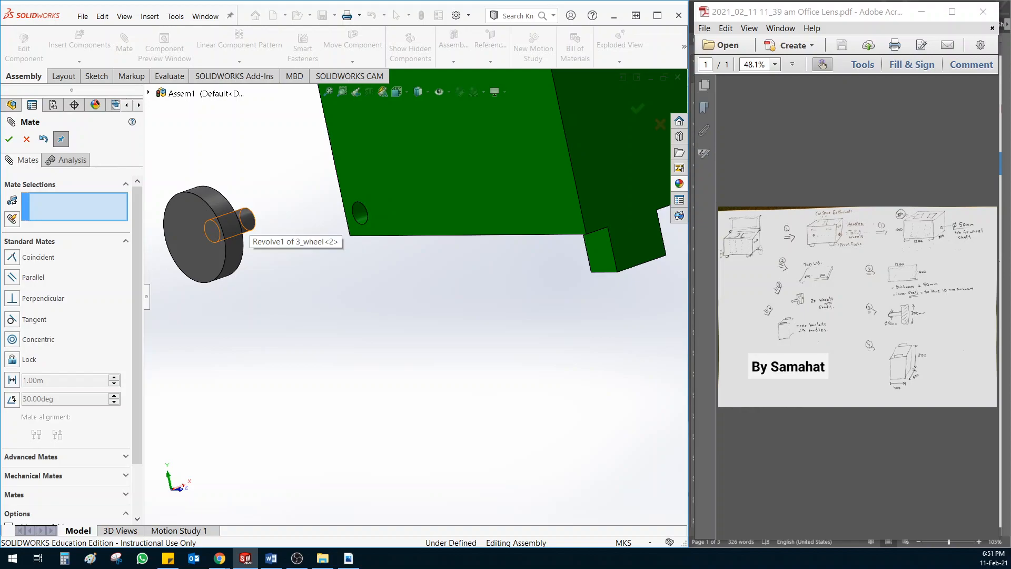
{"action": "left_click", "coordinate": [247, 221]}
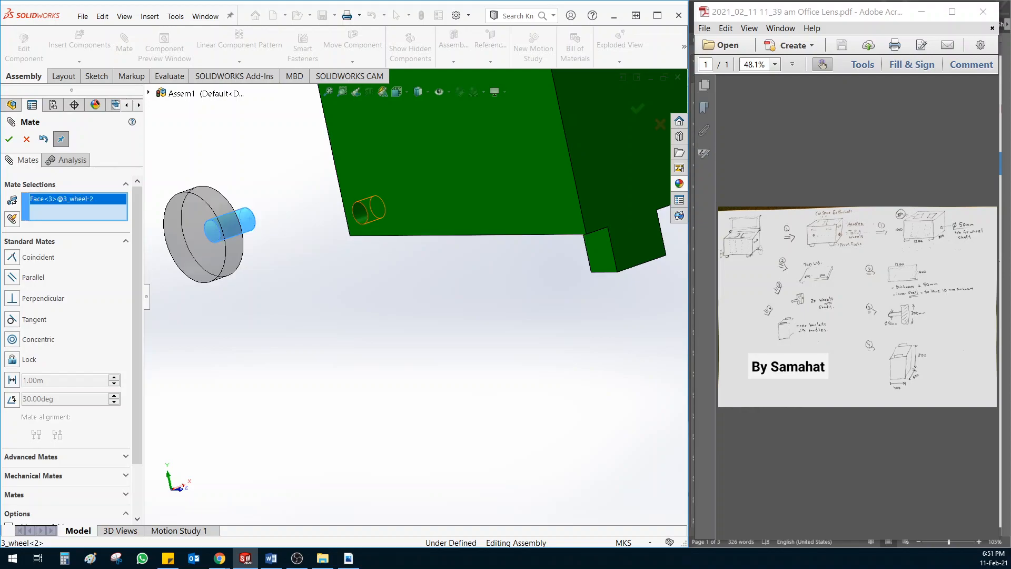
{"action": "left_click", "coordinate": [361, 213]}
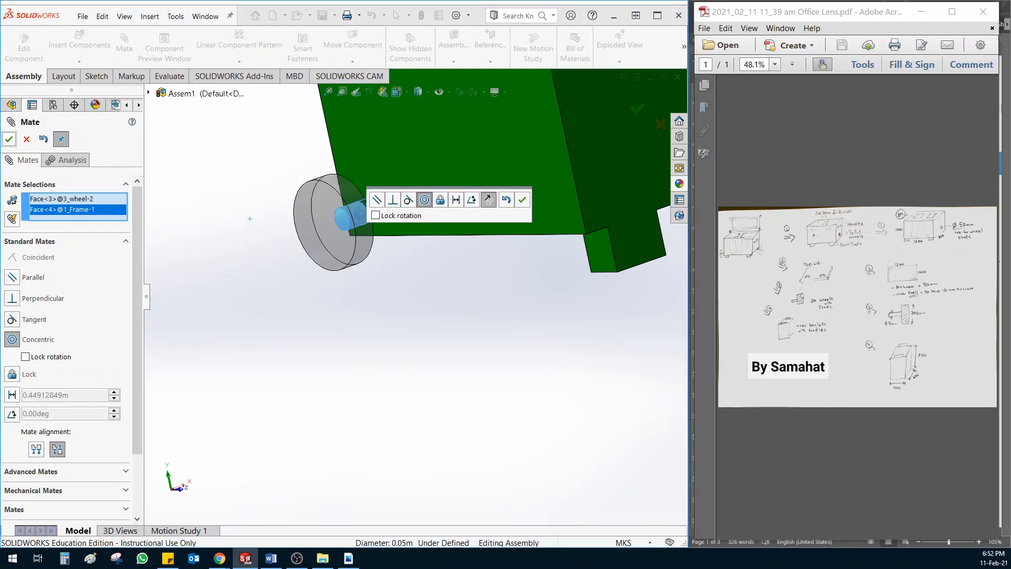
{"action": "key", "text": "Return"}
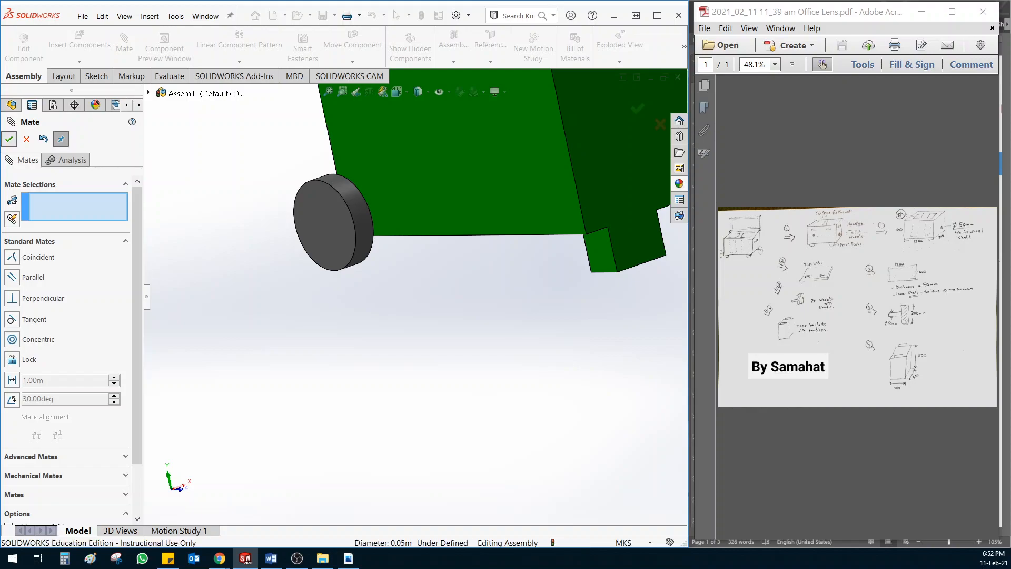
{"action": "key", "text": "Return"}
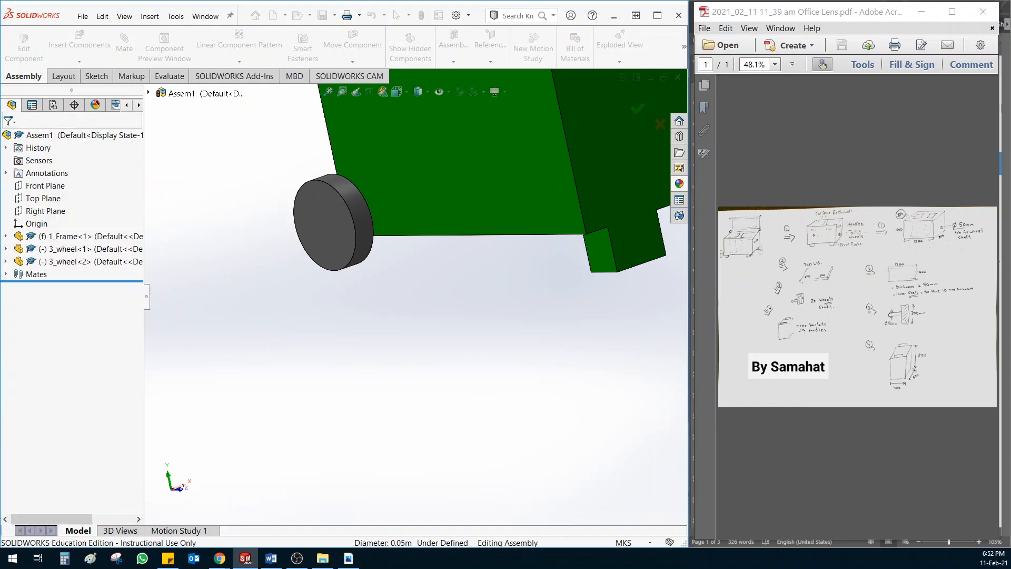
Return to the isometric view and insert the 4_bucket part from the SWLab3_Practice folder beside the frame's upper openings
{"action": "scroll", "coordinate": [414, 294], "scroll_direction": "up", "scroll_amount": 3}
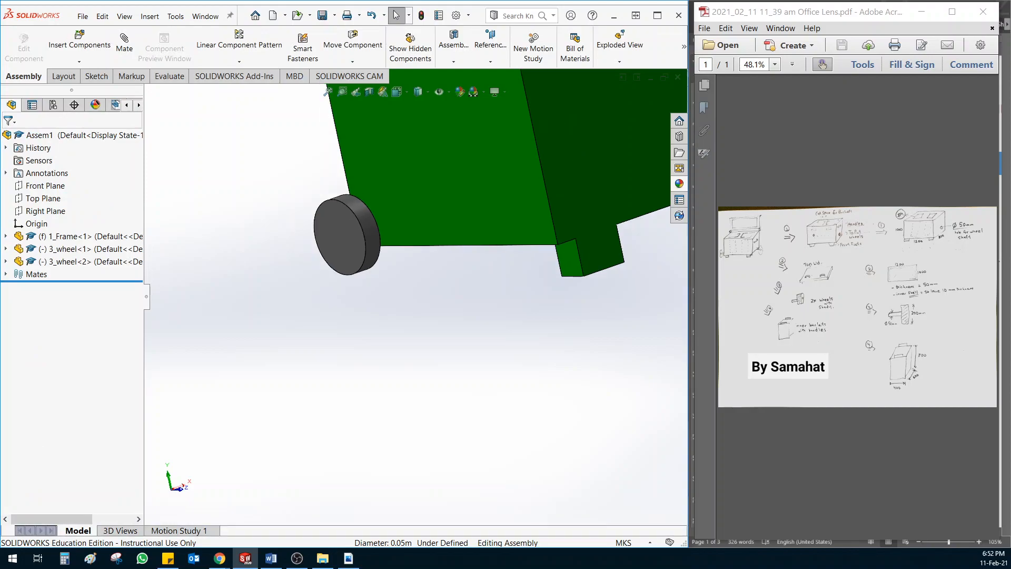
{"action": "key", "text": "space"}
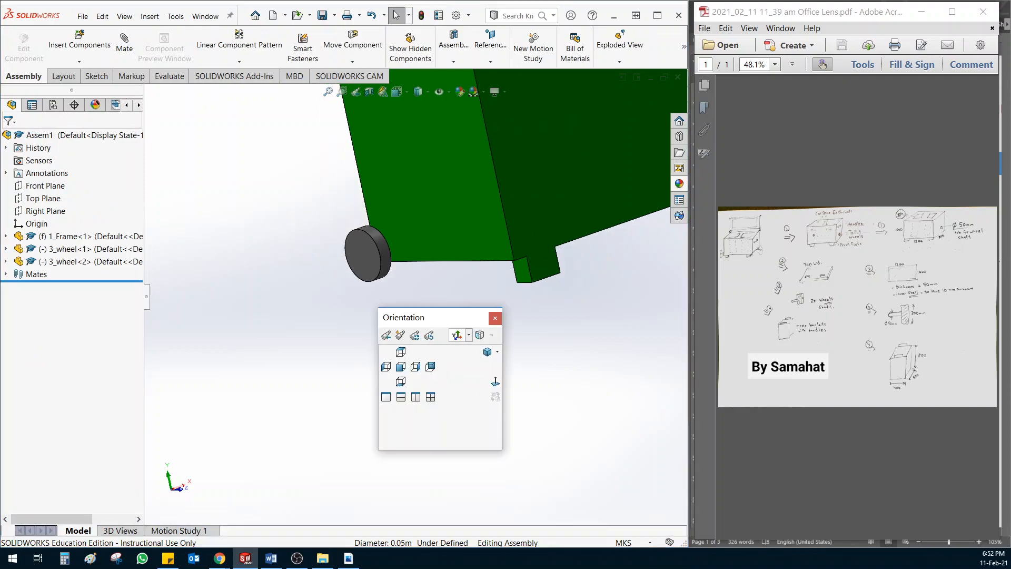
{"action": "left_click", "coordinate": [487, 350]}
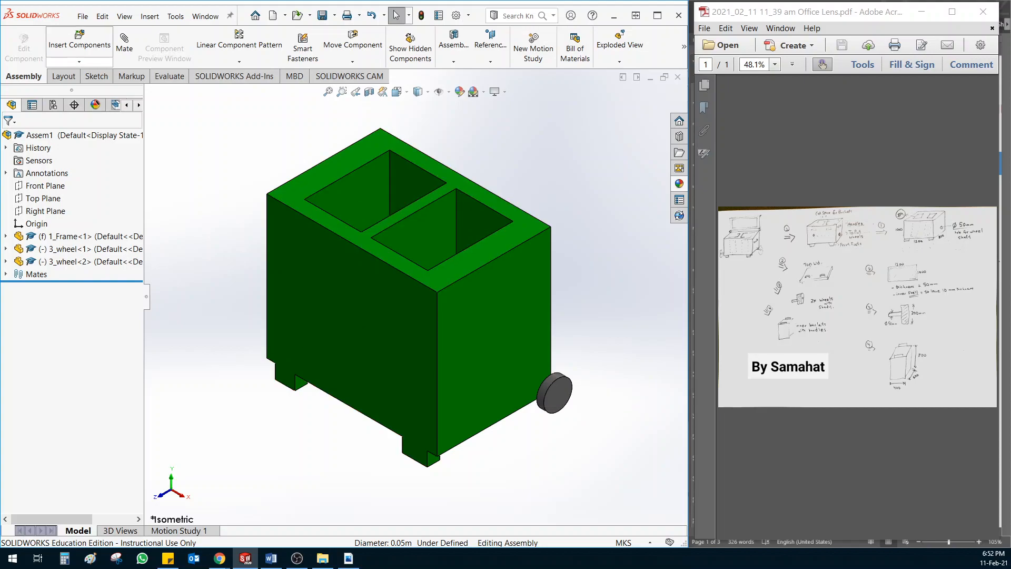
{"action": "left_click", "coordinate": [80, 41]}
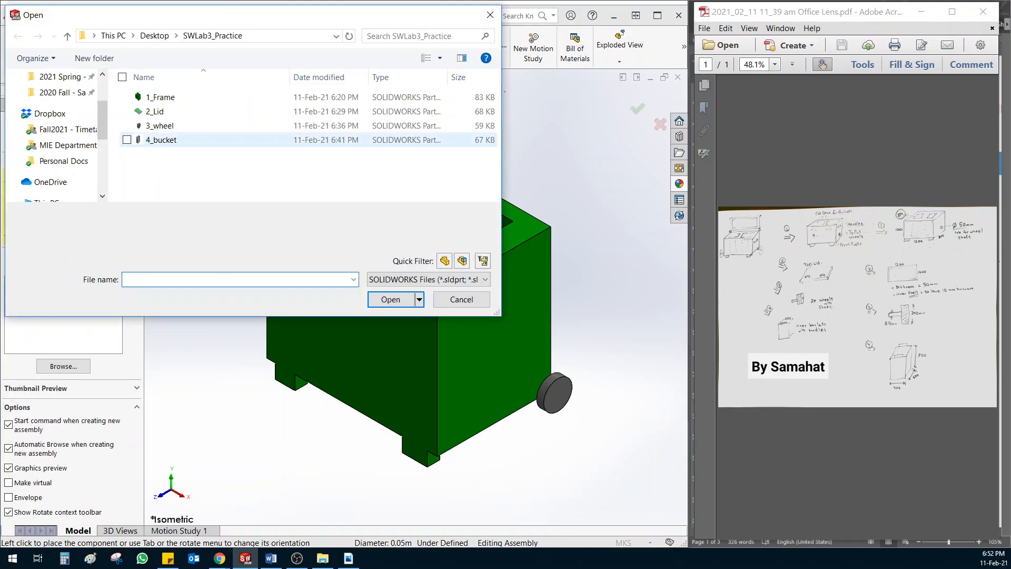
{"action": "left_click", "coordinate": [160, 139]}
{"action": "key", "text": "Return"}
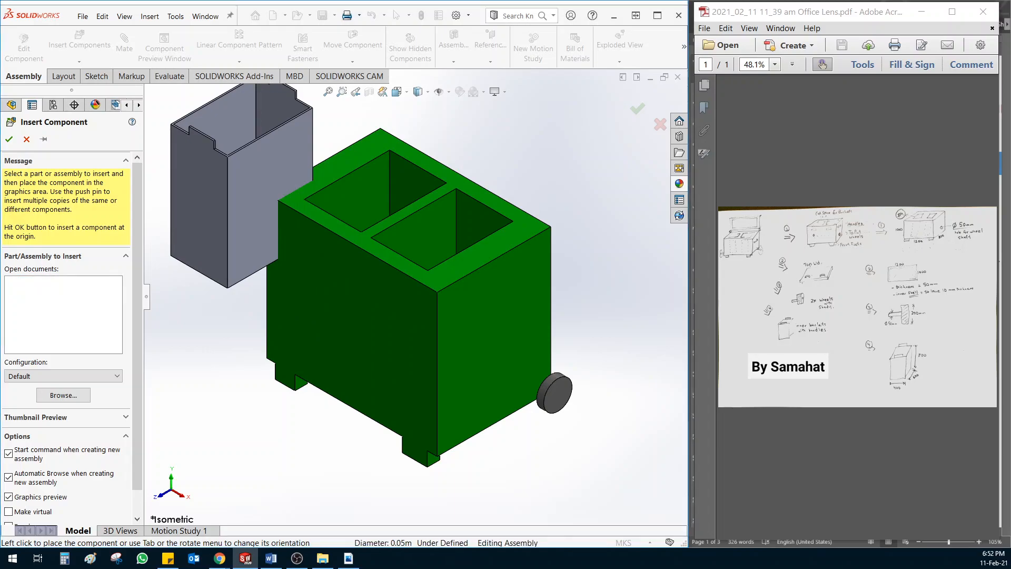
{"action": "scroll", "coordinate": [373, 261], "scroll_direction": "up", "scroll_amount": 2}
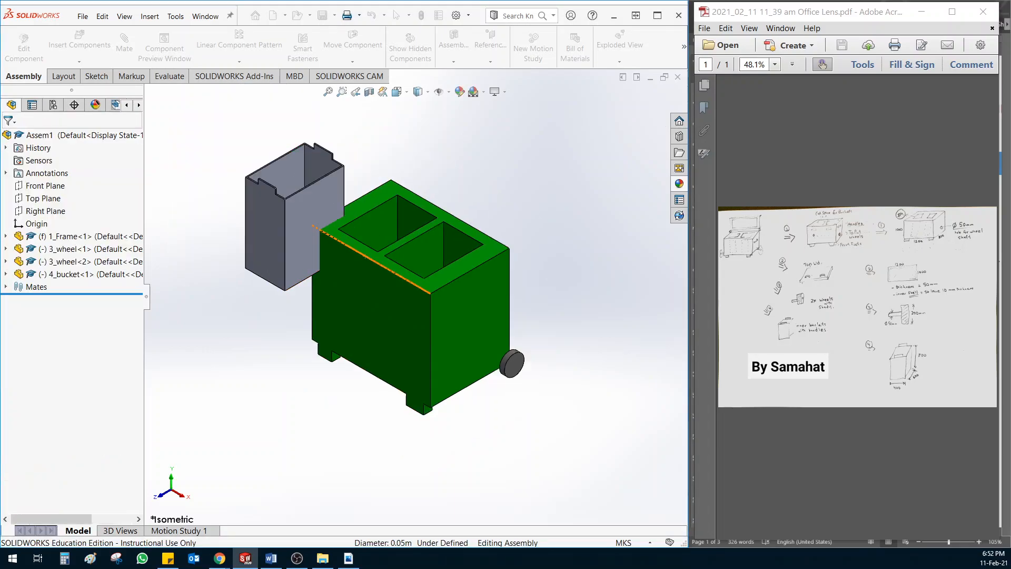
{"action": "scroll", "coordinate": [373, 262], "scroll_direction": "down", "scroll_amount": 1}
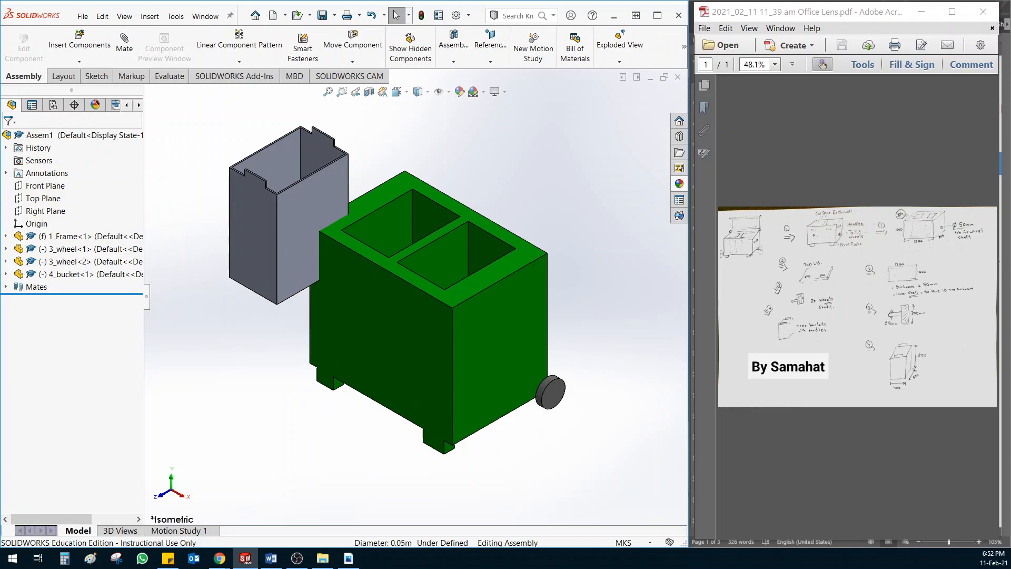
{"action": "left_click", "coordinate": [306, 217]}
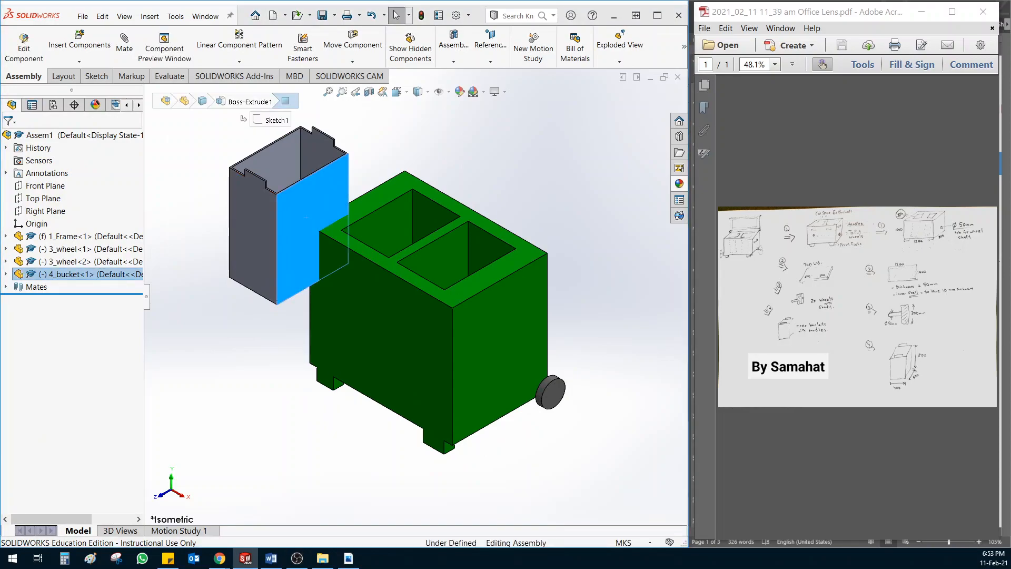
Add a coincident mate between the bucket's narrow side face and the matching inner wall of the frame's rear opening
{"action": "key", "text": "Escape"}
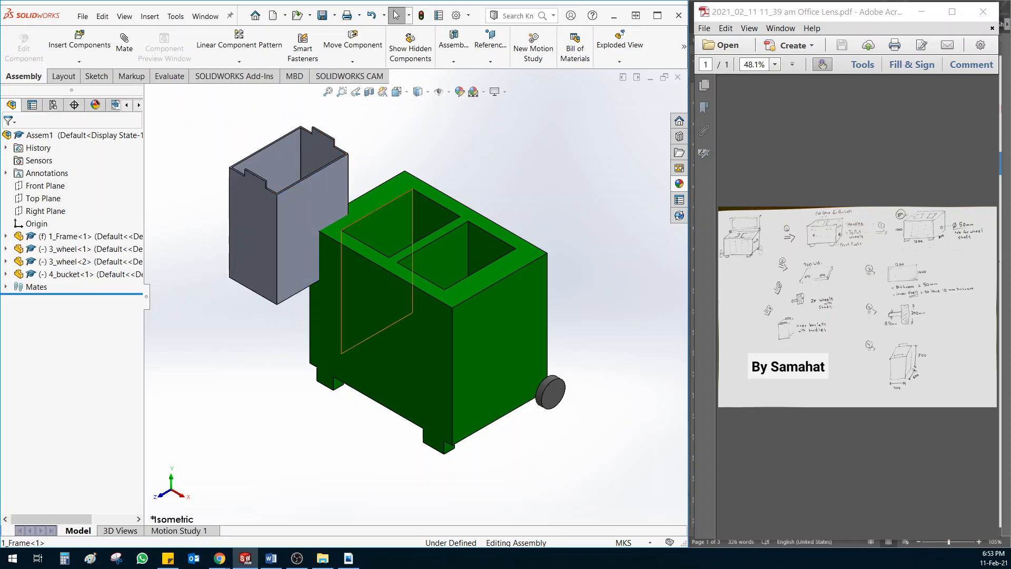
{"action": "left_click", "coordinate": [394, 227]}
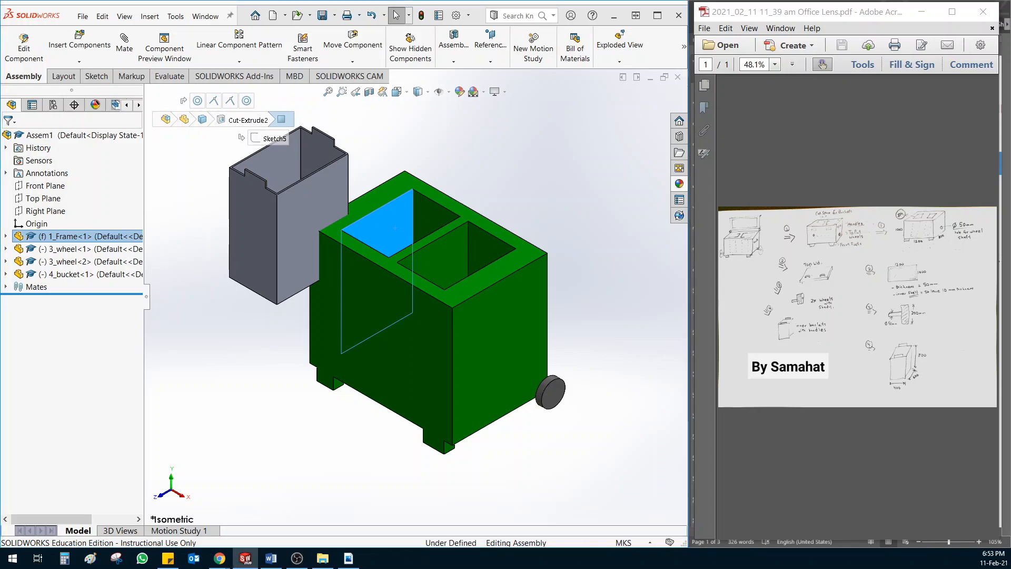
{"action": "key", "text": "Escape"}
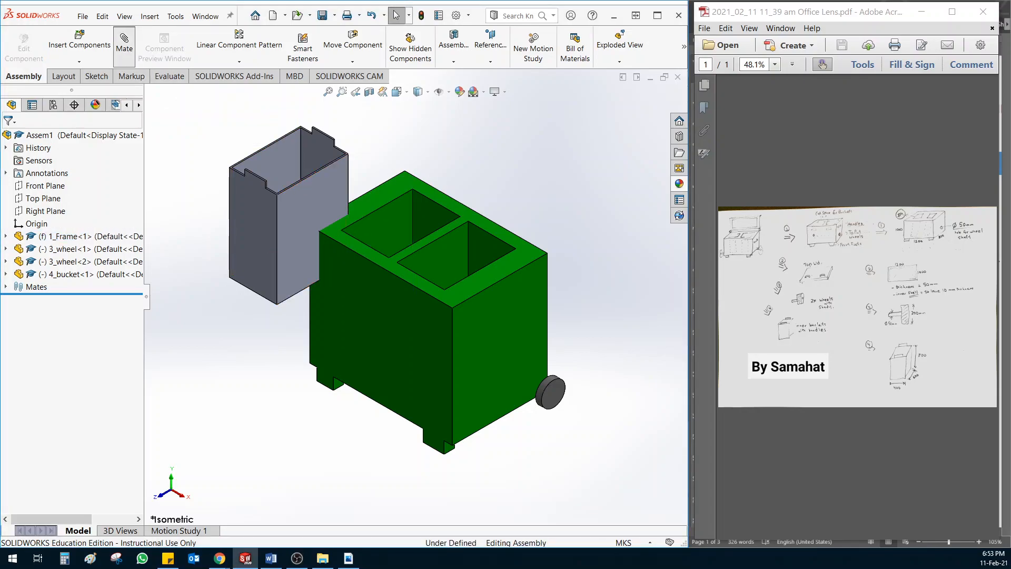
{"action": "left_click", "coordinate": [125, 44]}
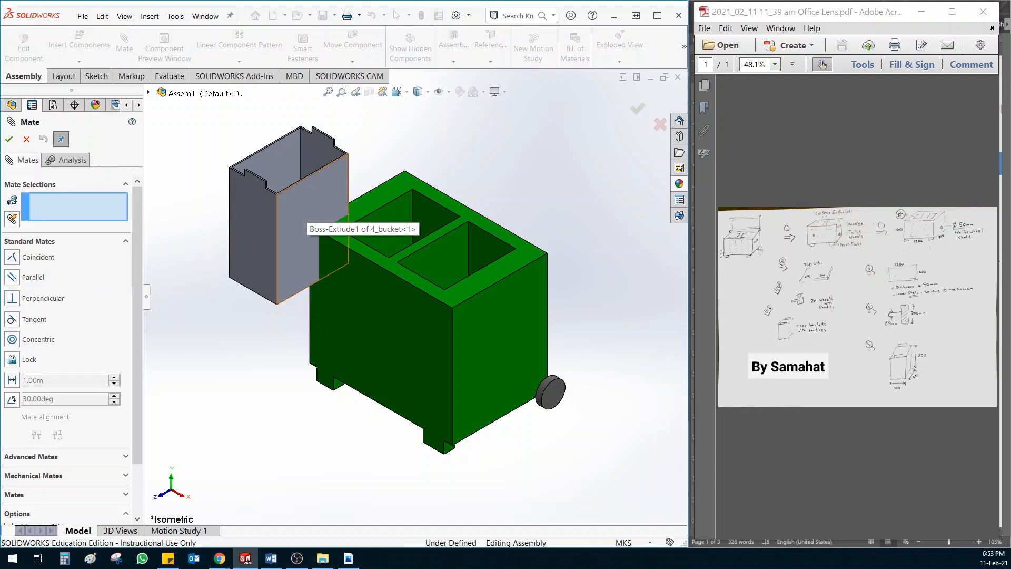
{"action": "scroll", "coordinate": [341, 153], "scroll_direction": "down", "scroll_amount": 3}
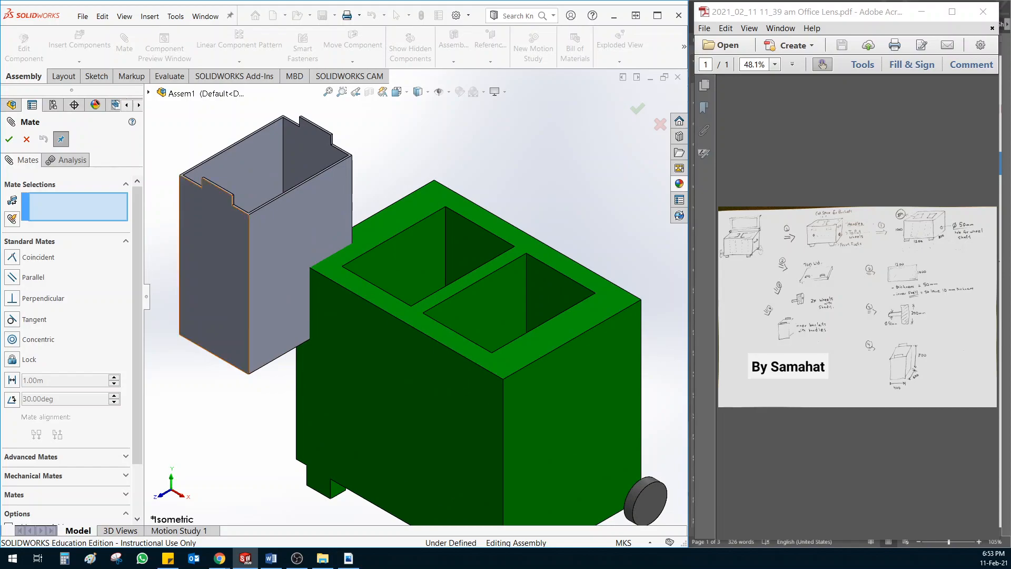
{"action": "left_click", "coordinate": [218, 245]}
{"action": "scroll", "coordinate": [410, 307], "scroll_direction": "up", "scroll_amount": 1}
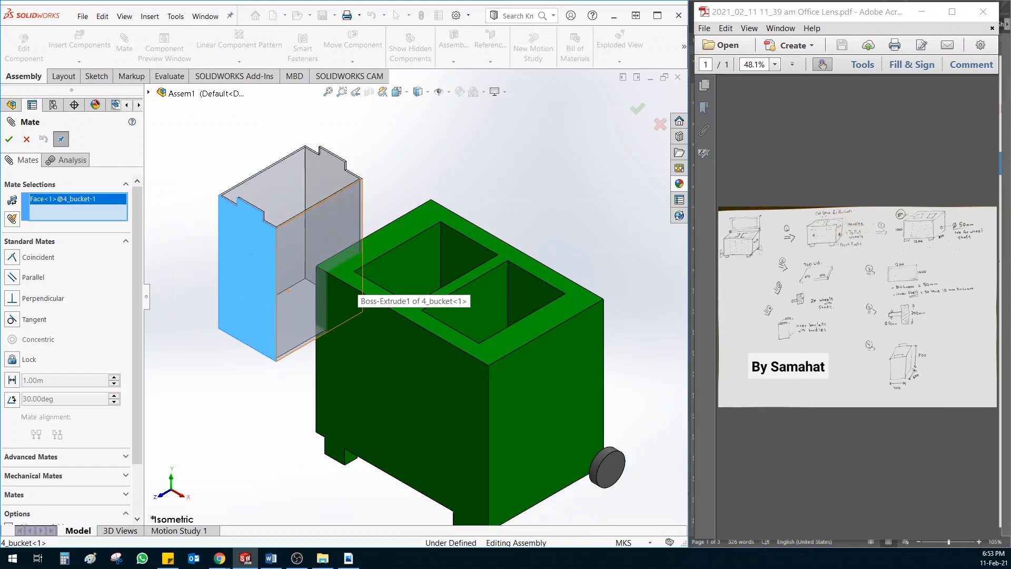
{"action": "middle_click_drag", "start_coordinate": [357, 278], "coordinate": [320, 323]}
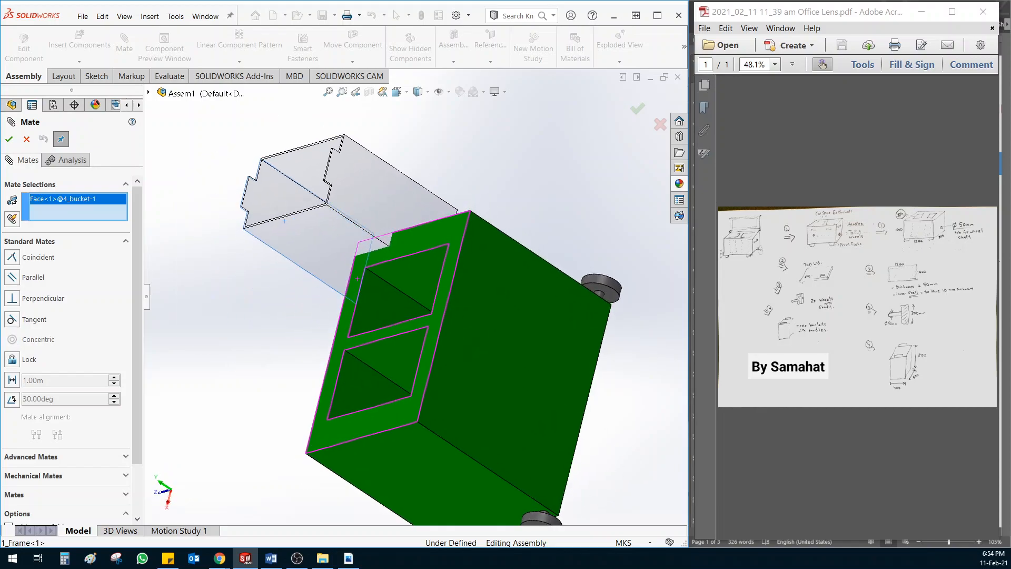
{"action": "scroll", "coordinate": [320, 323], "scroll_direction": "down", "scroll_amount": 2}
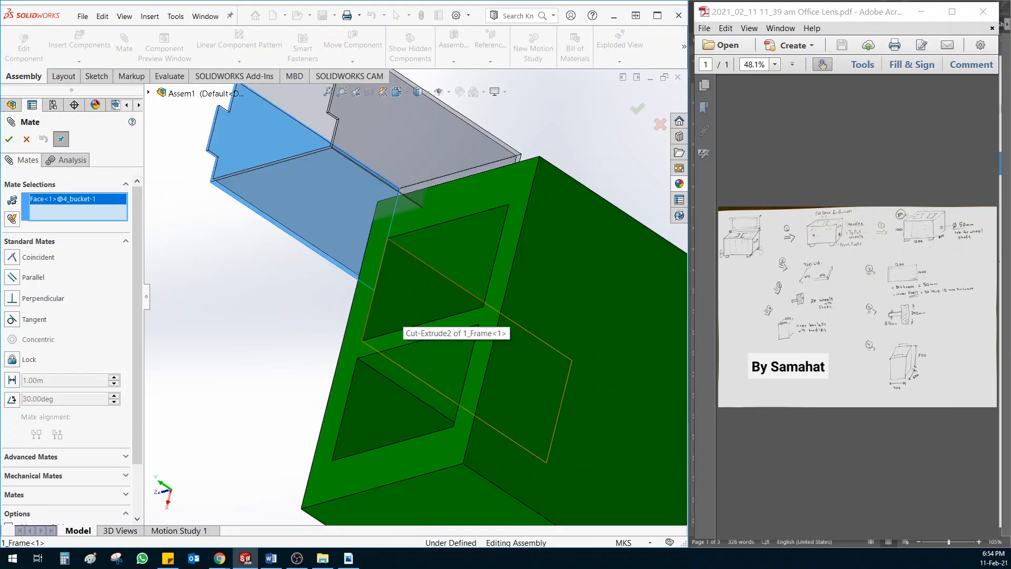
{"action": "left_click", "coordinate": [402, 310]}
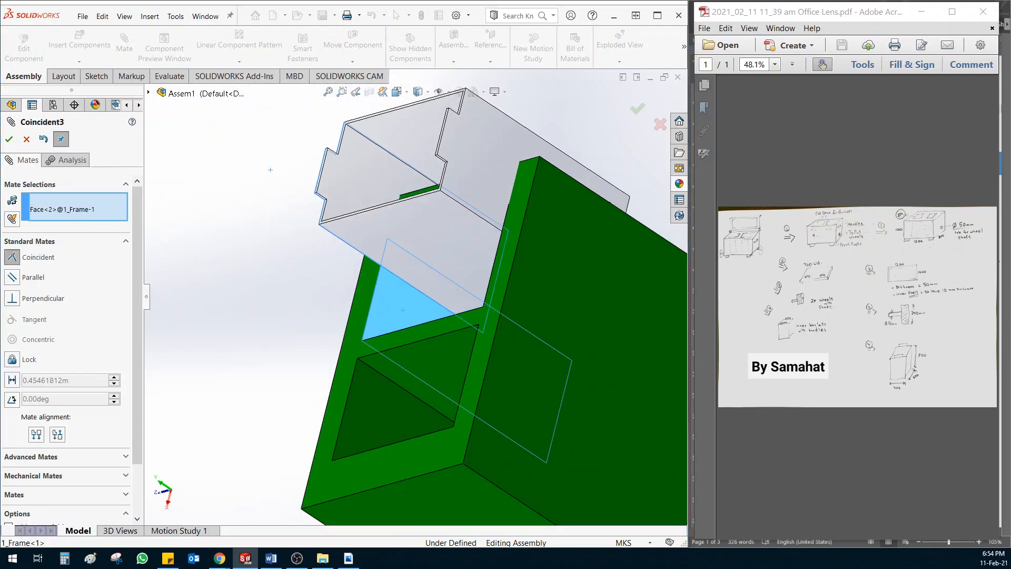
{"action": "middle_click_drag", "start_coordinate": [273, 337], "coordinate": [379, 311]}
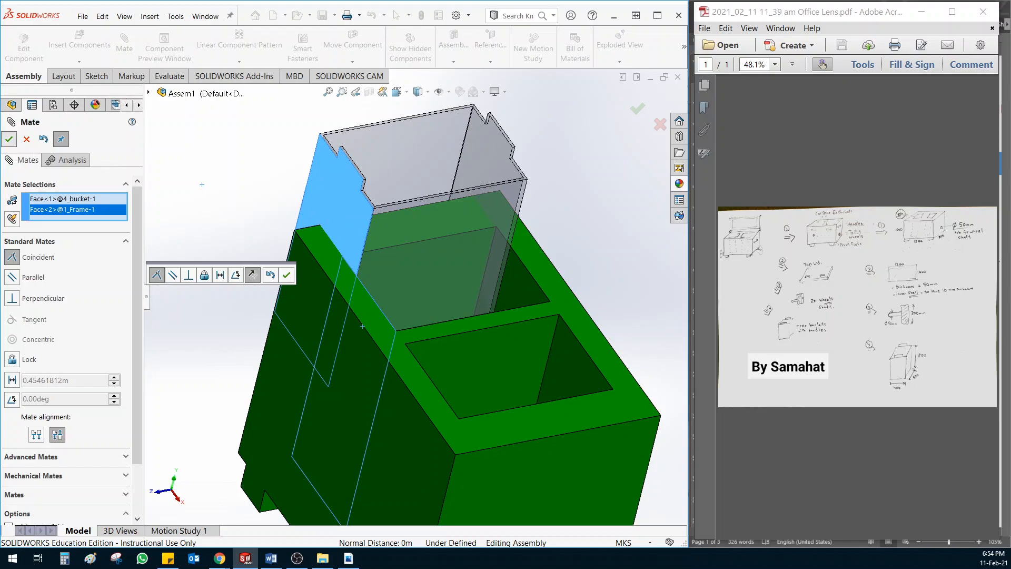
{"action": "key", "text": "Return"}
Pull the bucket clear of the frame and mate its wide side face coincident with the rear opening's divider wall
{"action": "scroll", "coordinate": [376, 301], "scroll_direction": "up", "scroll_amount": 3}
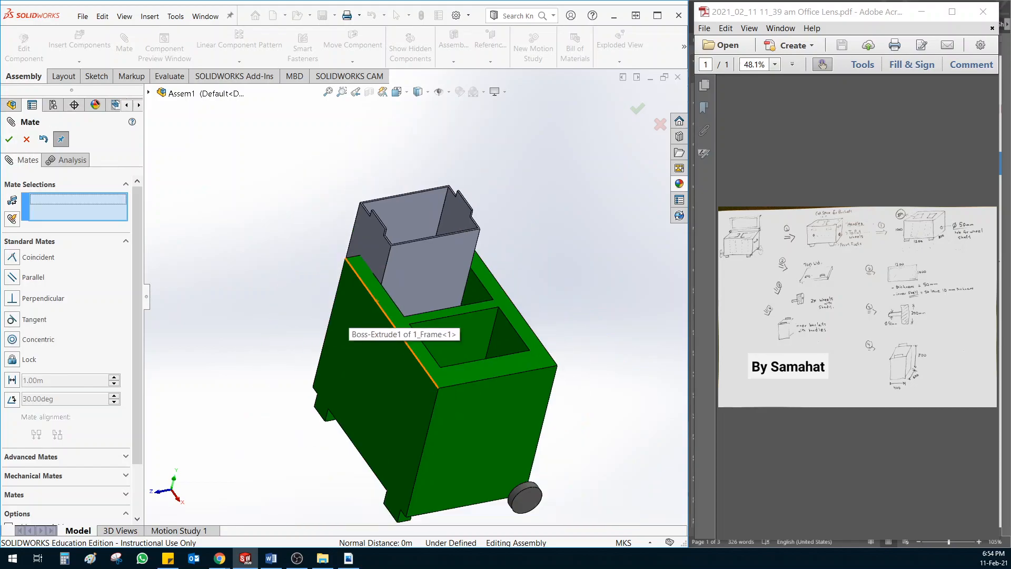
{"action": "middle_click_drag", "start_coordinate": [376, 301], "coordinate": [361, 319]}
{"action": "key", "text": "space"}
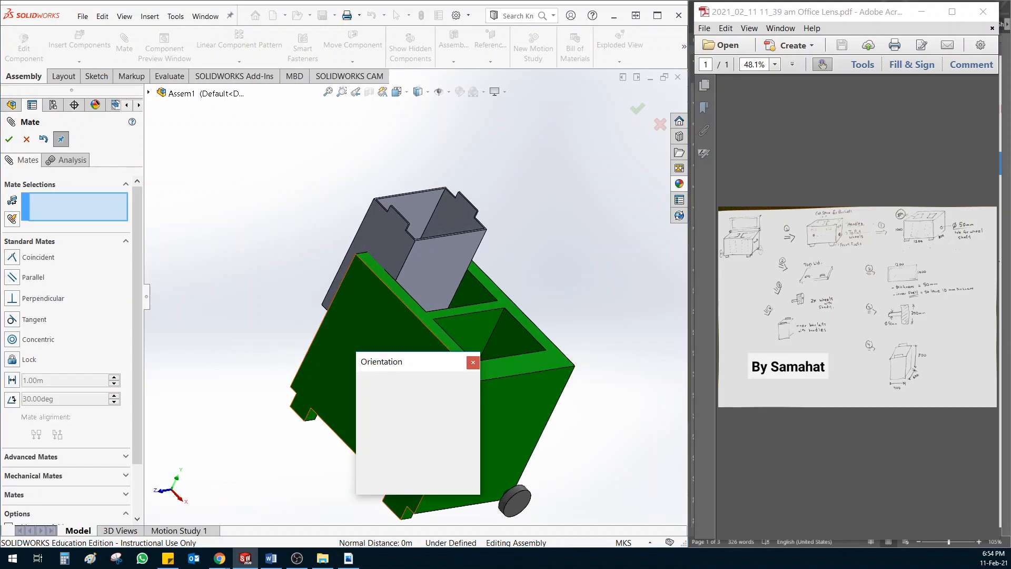
{"action": "left_click", "coordinate": [464, 396]}
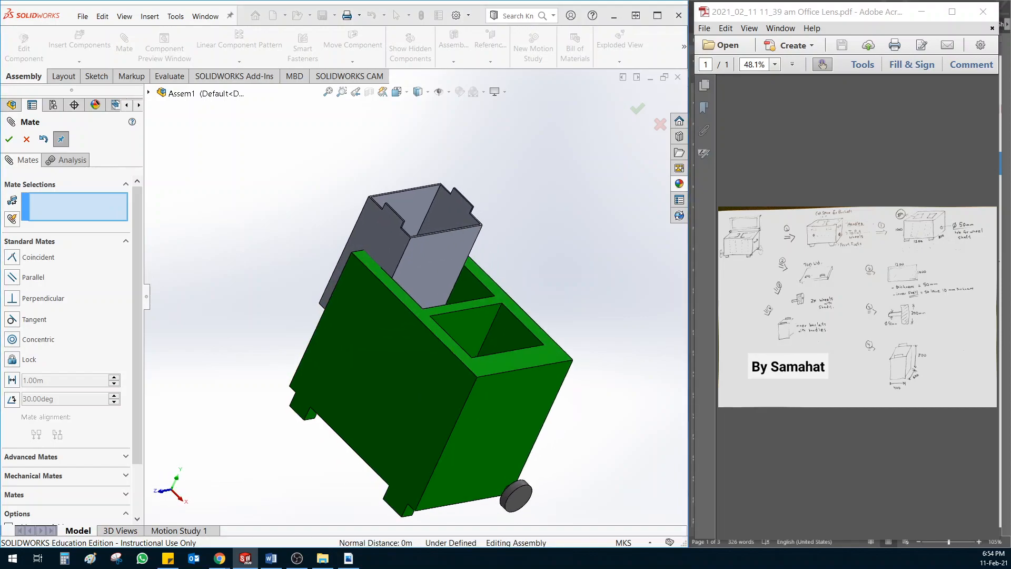
{"action": "left_click_drag", "start_coordinate": [368, 219], "coordinate": [326, 207]}
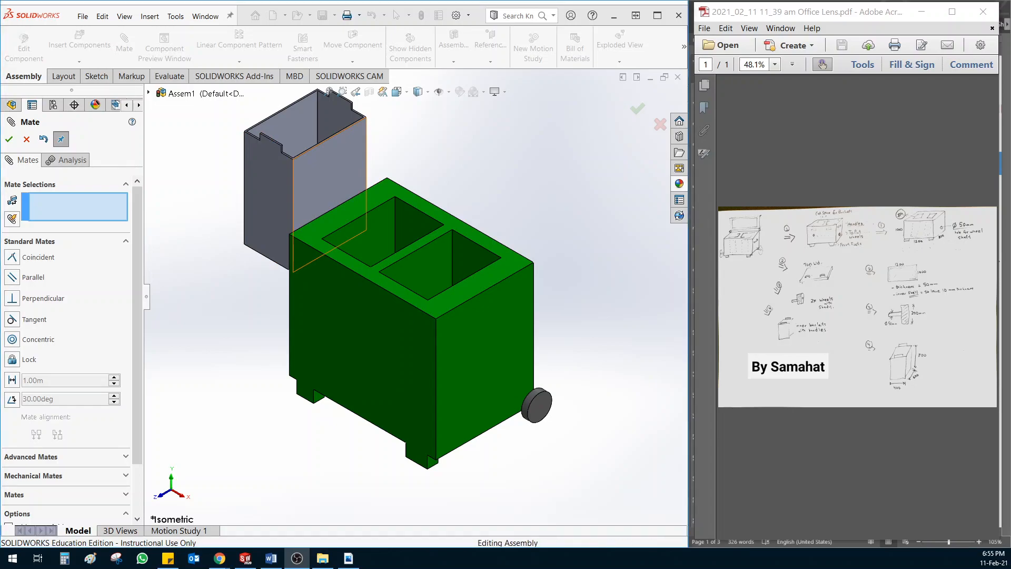
{"action": "left_click", "coordinate": [321, 189]}
{"action": "middle_click_drag", "start_coordinate": [321, 188], "coordinate": [399, 249]}
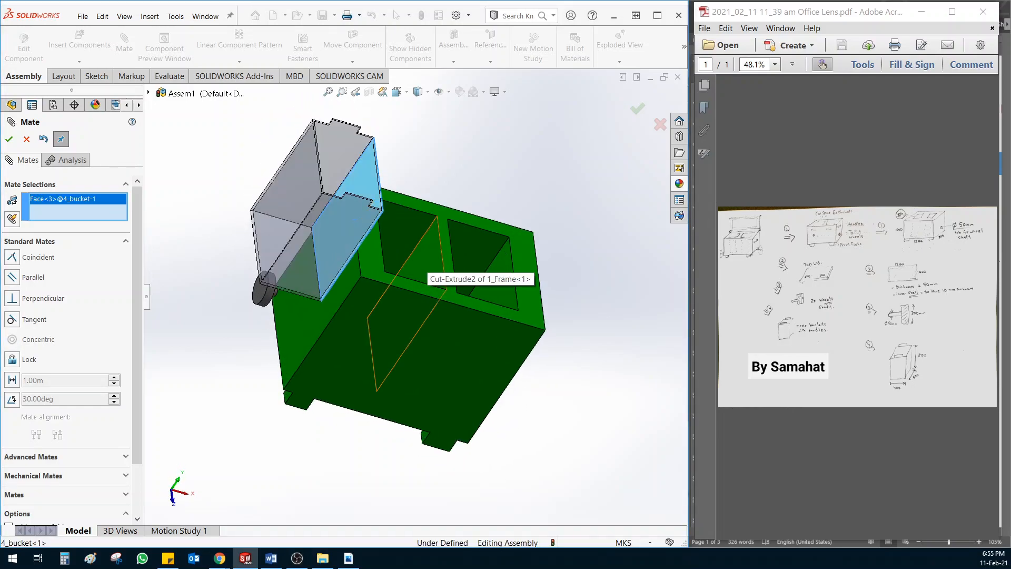
{"action": "left_click", "coordinate": [421, 270]}
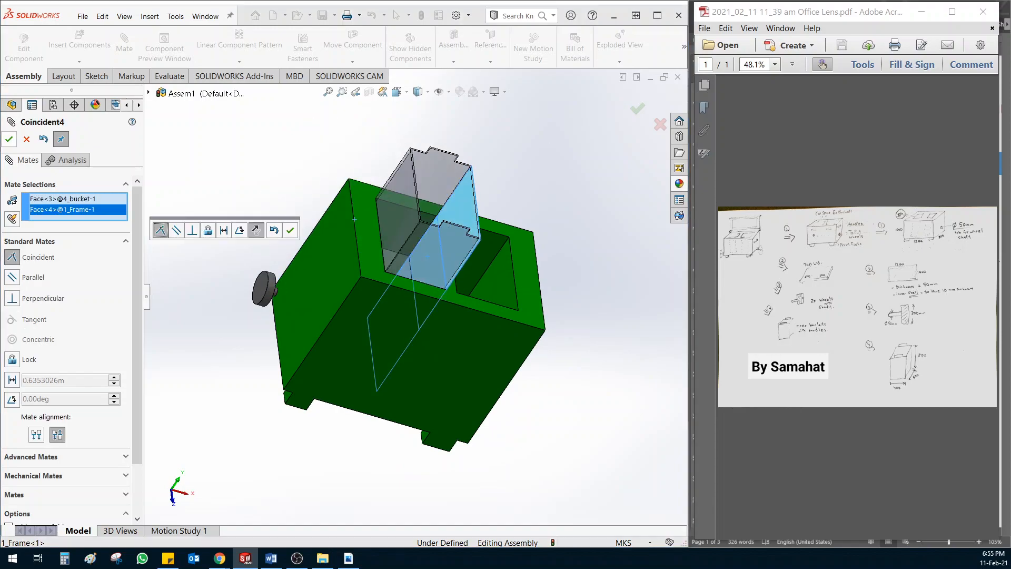
{"action": "key", "text": "Return"}
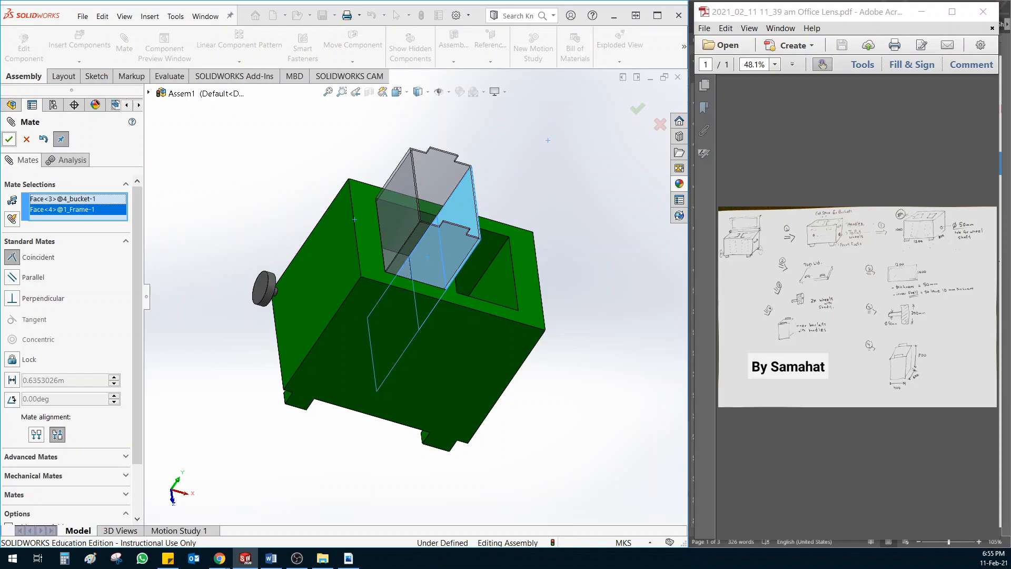
Move the bucket vertically along its mated faces and lift it well above the frame's rear opening
{"action": "middle_click_drag", "start_coordinate": [421, 316], "coordinate": [368, 274]}
{"action": "middle_click_drag", "start_coordinate": [400, 231], "coordinate": [355, 216]}
{"action": "left_click", "coordinate": [354, 212]}
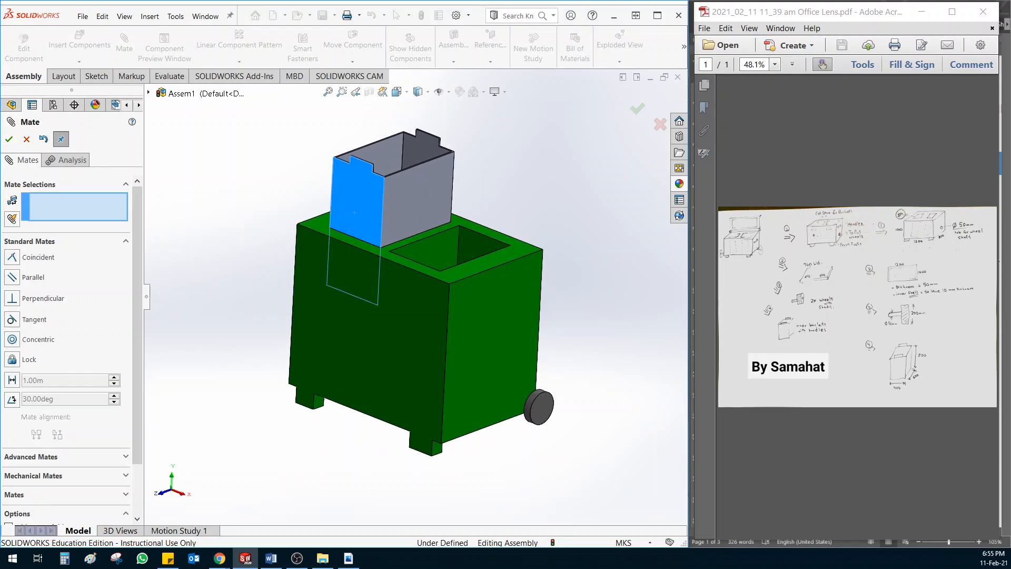
{"action": "mouse_move", "coordinate": [354, 212]}
{"action": "left_mouse_down"}
{"action": "mouse_move", "coordinate": [354, 234]}
{"action": "mouse_move", "coordinate": [354, 200]}
{"action": "mouse_move", "coordinate": [354, 370]}
{"action": "mouse_move", "coordinate": [354, 213]}
{"action": "mouse_move", "coordinate": [354, 262]}
{"action": "mouse_move", "coordinate": [354, 226]}
{"action": "left_mouse_up"}
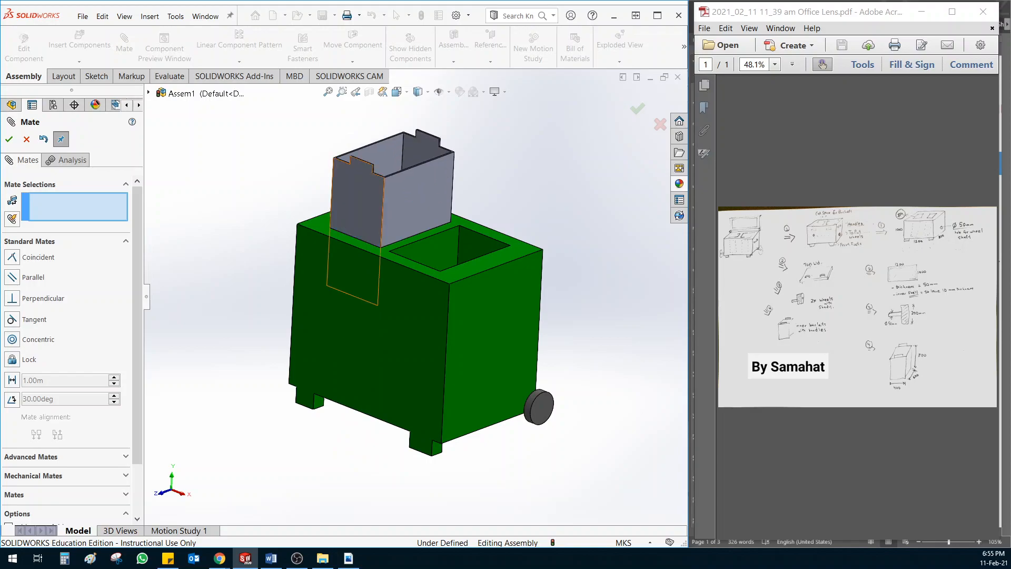
{"action": "scroll", "coordinate": [375, 207], "scroll_direction": "down", "scroll_amount": 1}
{"action": "scroll", "coordinate": [395, 190], "scroll_direction": "up", "scroll_amount": 2}
{"action": "scroll", "coordinate": [398, 174], "scroll_direction": "down", "scroll_amount": 3}
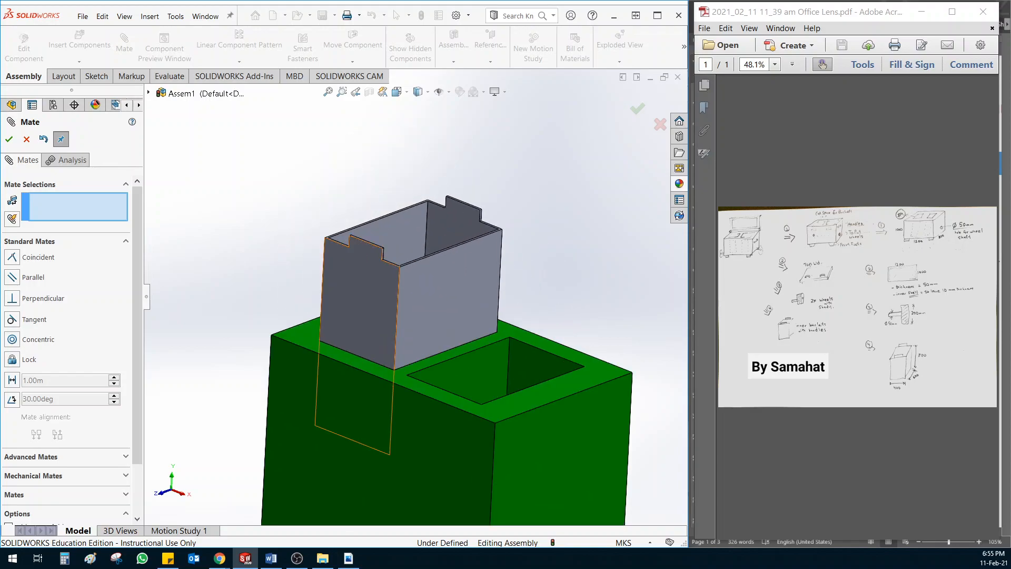
{"action": "left_click_drag", "start_coordinate": [360, 295], "coordinate": [365, 184]}
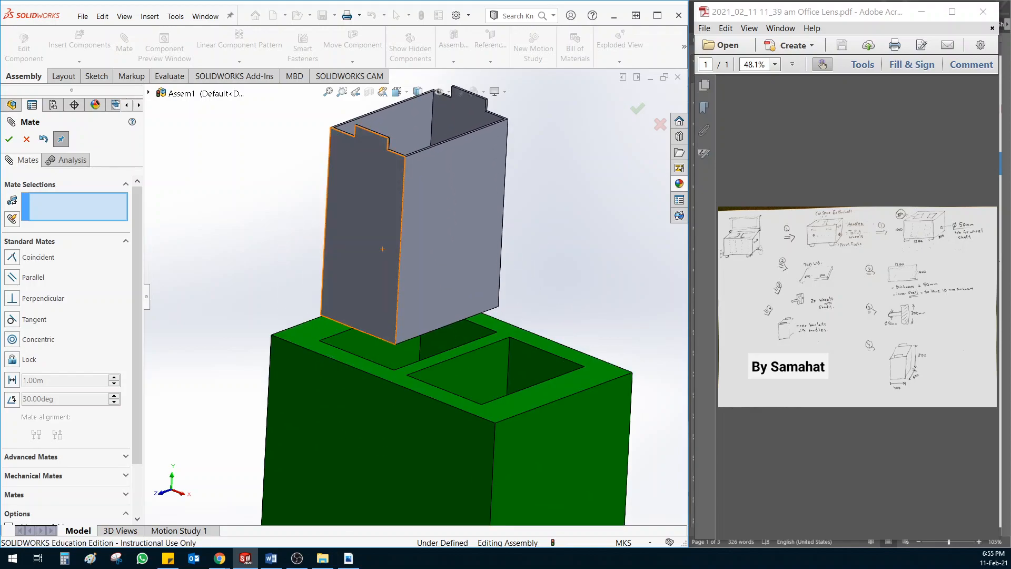
{"action": "scroll", "coordinate": [364, 184], "scroll_direction": "up", "scroll_amount": 3}
{"action": "scroll", "coordinate": [394, 243], "scroll_direction": "up", "scroll_amount": 1}
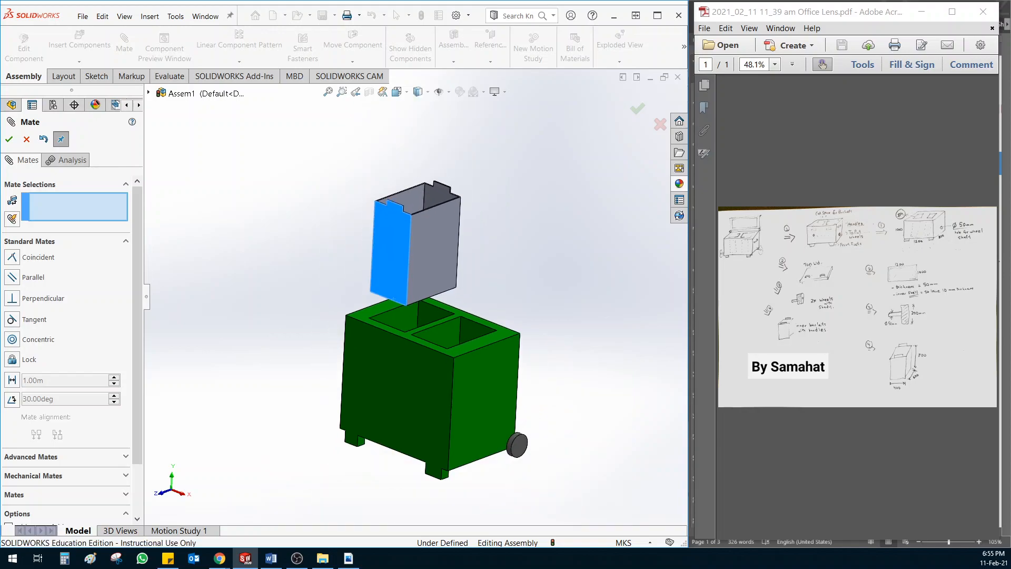
{"action": "left_click_drag", "start_coordinate": [394, 243], "coordinate": [395, 153]}
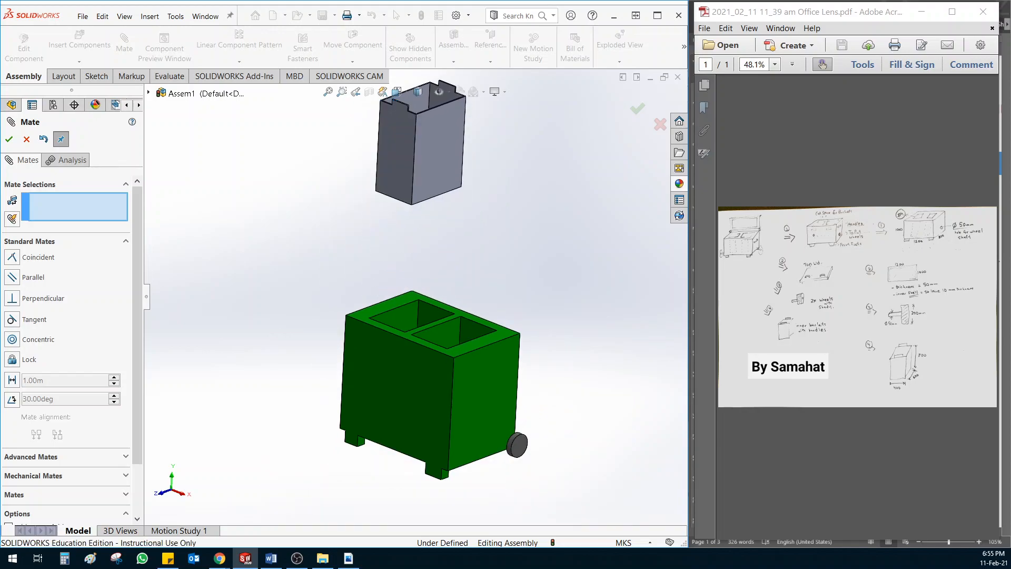
Add a coincident mate between the bucket's underside and the floor of the frame's rear opening, and finish mating
{"action": "middle_click_drag", "start_coordinate": [369, 263], "coordinate": [352, 321]}
{"action": "left_click", "coordinate": [390, 197]}
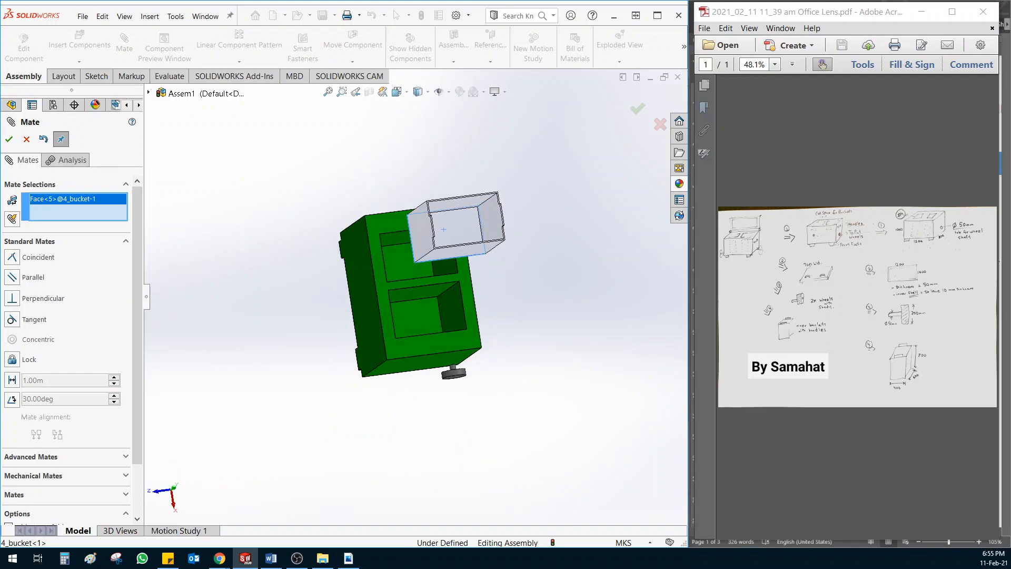
{"action": "middle_click_drag", "start_coordinate": [444, 229], "coordinate": [454, 219]}
{"action": "left_click", "coordinate": [402, 271]}
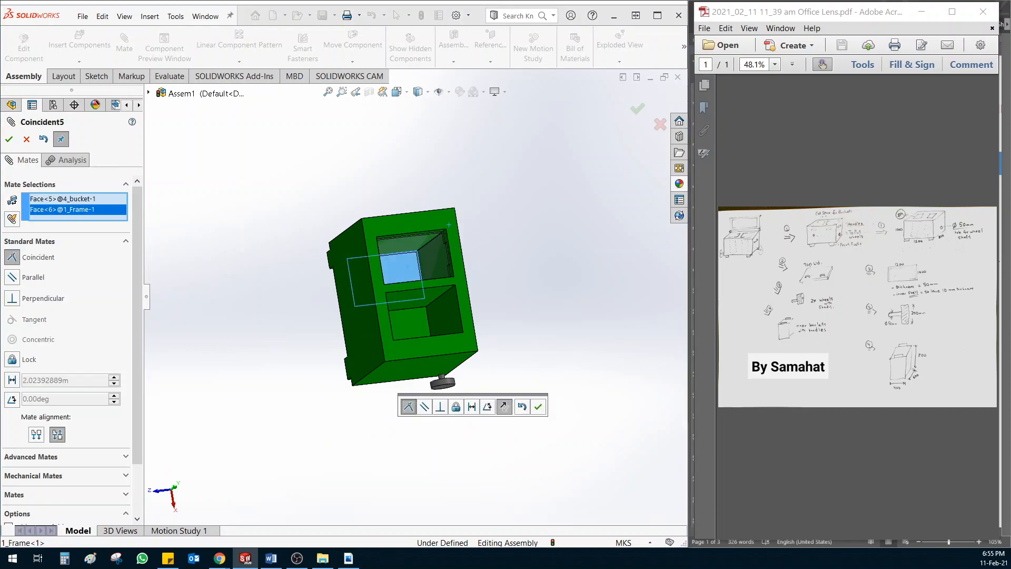
{"action": "scroll", "coordinate": [446, 285], "scroll_direction": "down", "scroll_amount": 5}
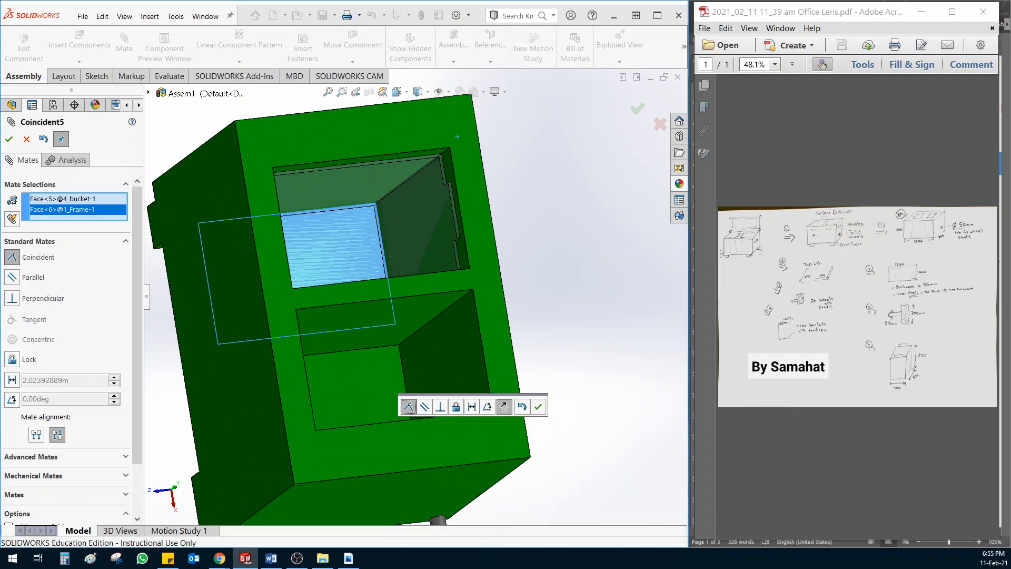
{"action": "middle_click_drag", "start_coordinate": [446, 285], "coordinate": [443, 231]}
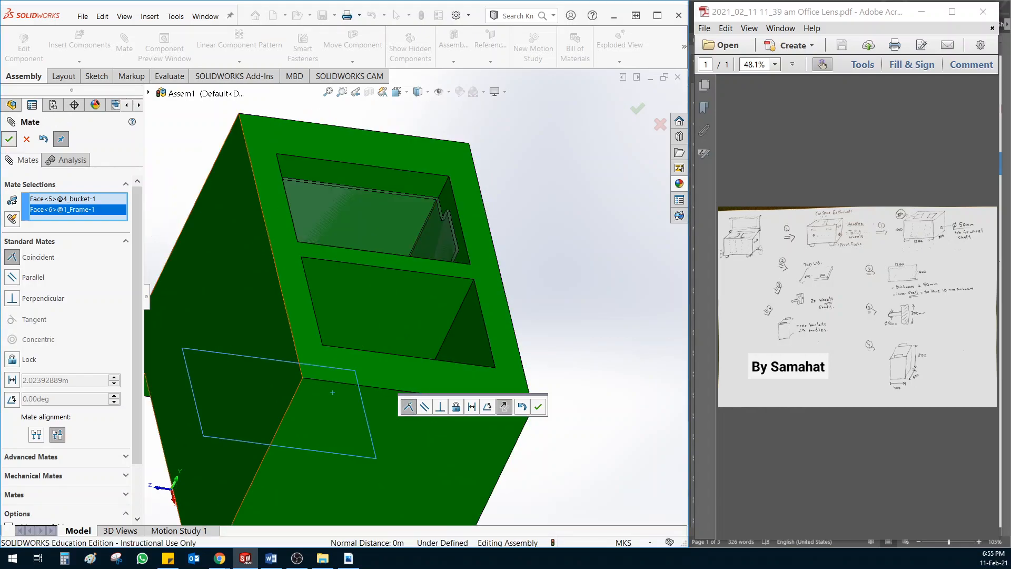
{"action": "key", "text": "Return"}
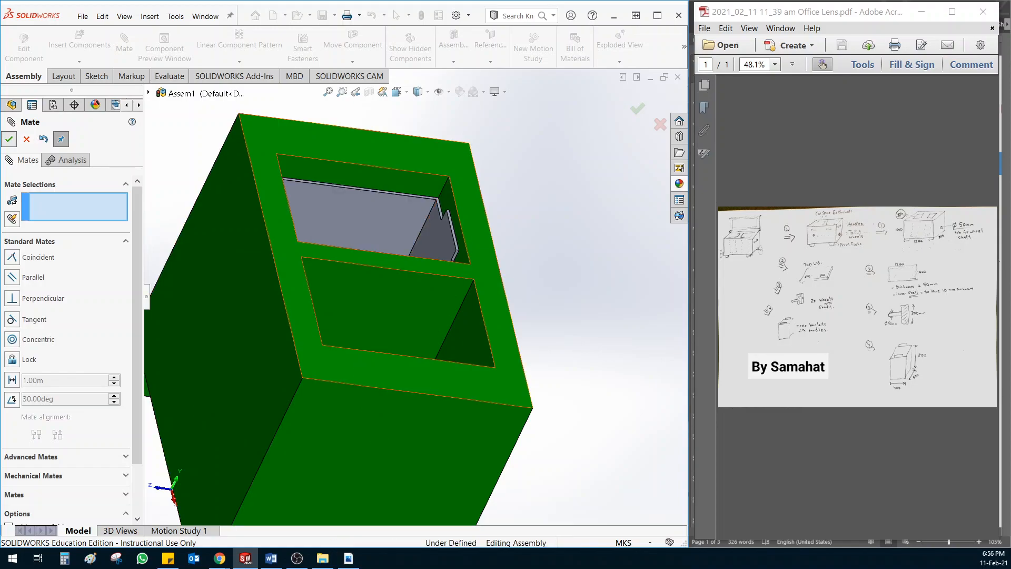
{"action": "key", "text": "Return"}
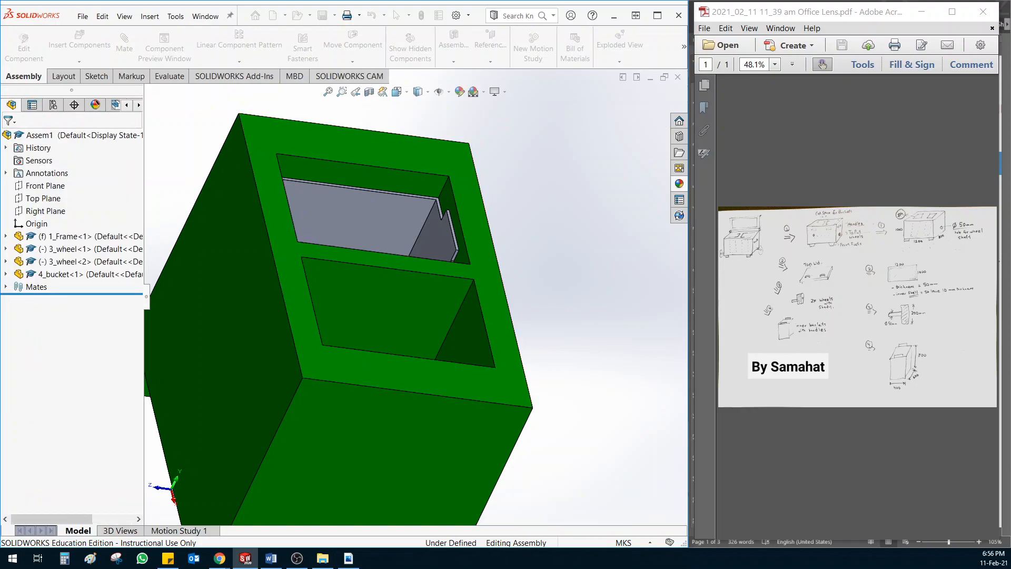
Delete the coincident mate between the bucket's underside and the floor of the frame's rear opening
{"action": "key", "text": "space"}
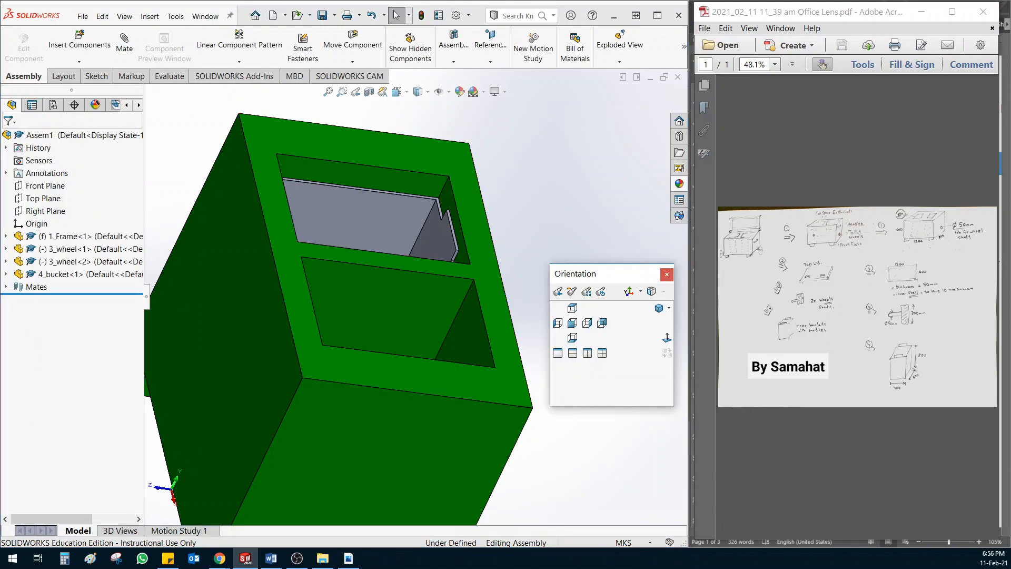
{"action": "key", "text": "ctrl+7"}
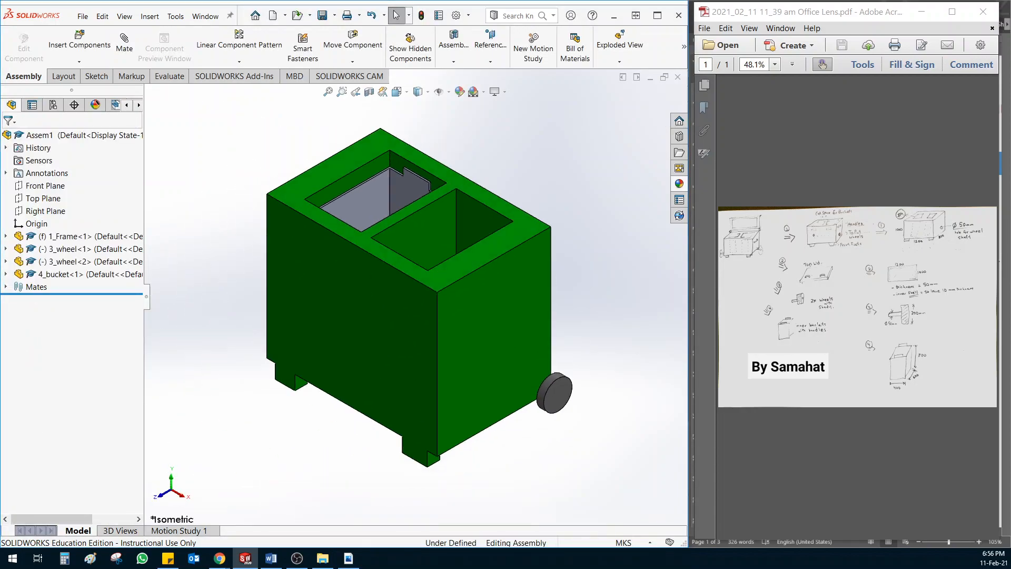
{"action": "scroll", "coordinate": [336, 193], "scroll_direction": "down", "scroll_amount": 3}
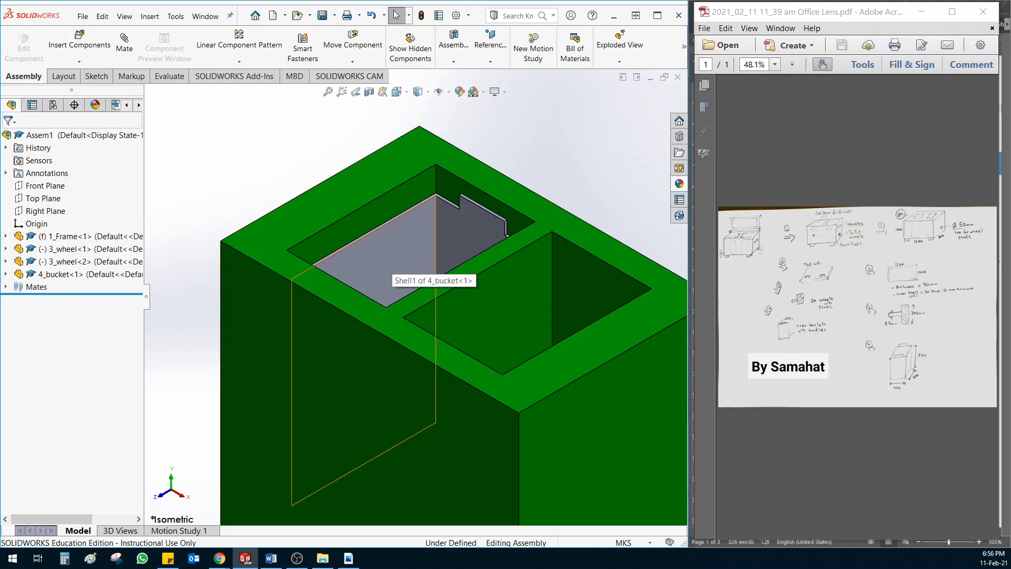
{"action": "scroll", "coordinate": [429, 197], "scroll_direction": "up", "scroll_amount": 4}
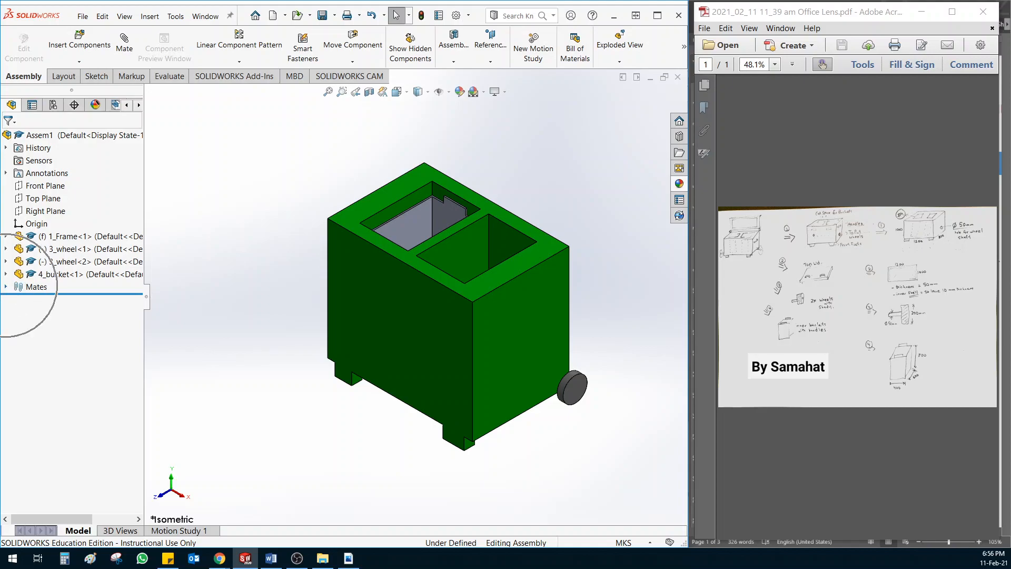
{"action": "left_click", "coordinate": [5, 287]}
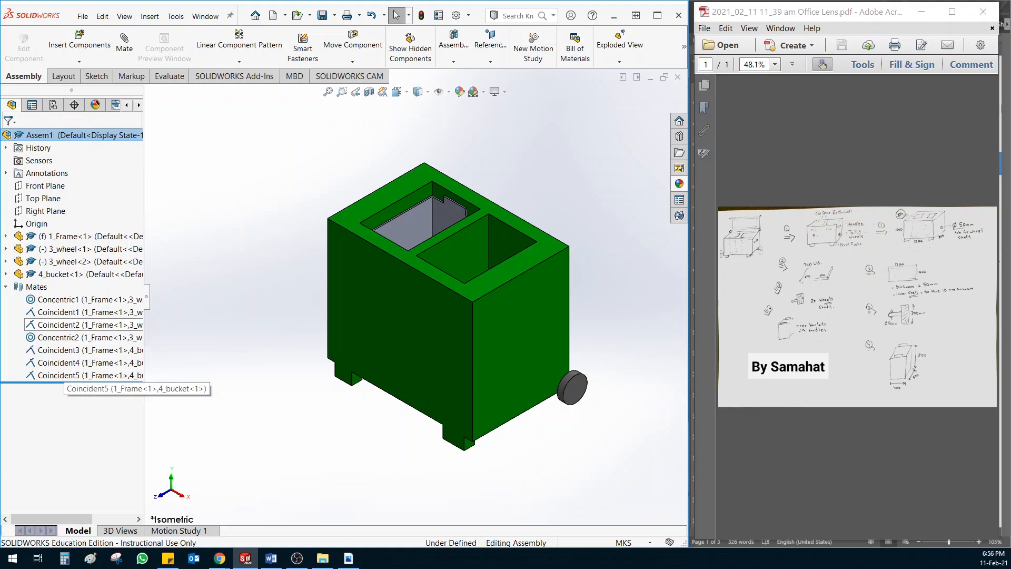
{"action": "left_click", "coordinate": [62, 374]}
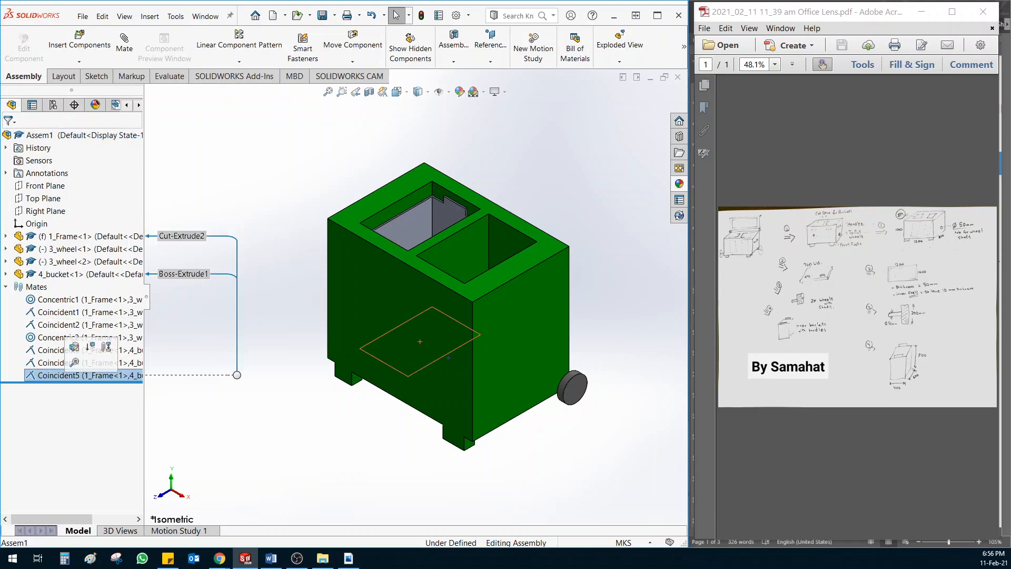
{"action": "right_click", "coordinate": [62, 375]}
{"action": "left_click", "coordinate": [99, 399]}
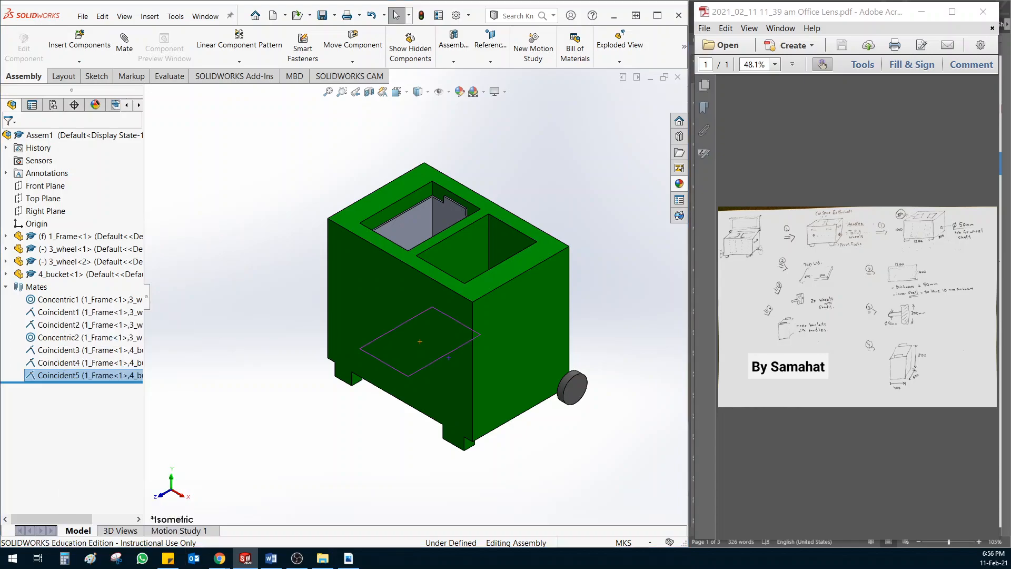
{"action": "key", "text": "Return"}
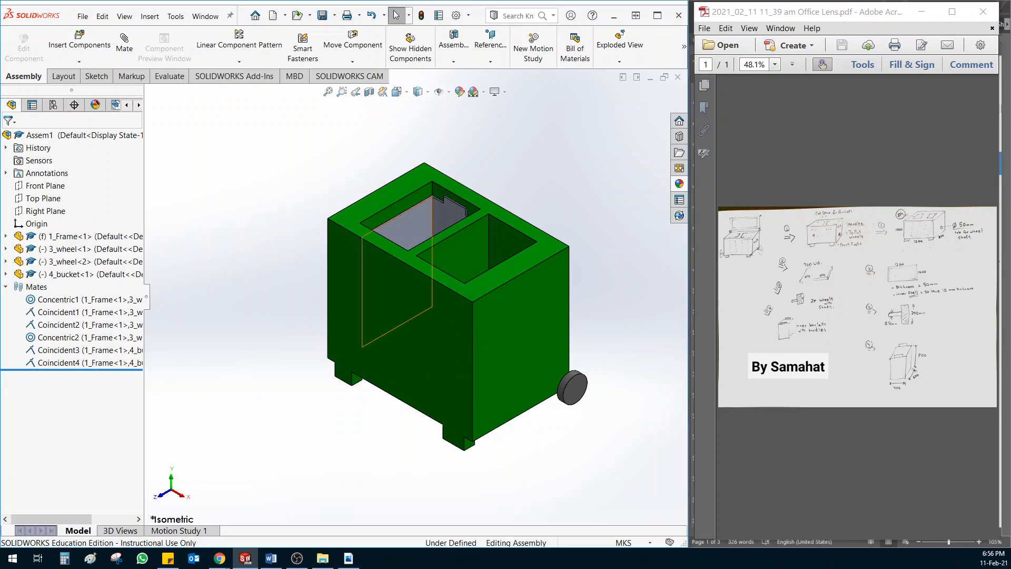
Slide the bucket up and down through the frame's rear opening and leave it raised well above the frame
{"action": "left_click_drag", "start_coordinate": [440, 233], "coordinate": [422, 160]}
{"action": "left_click", "coordinate": [395, 220]}
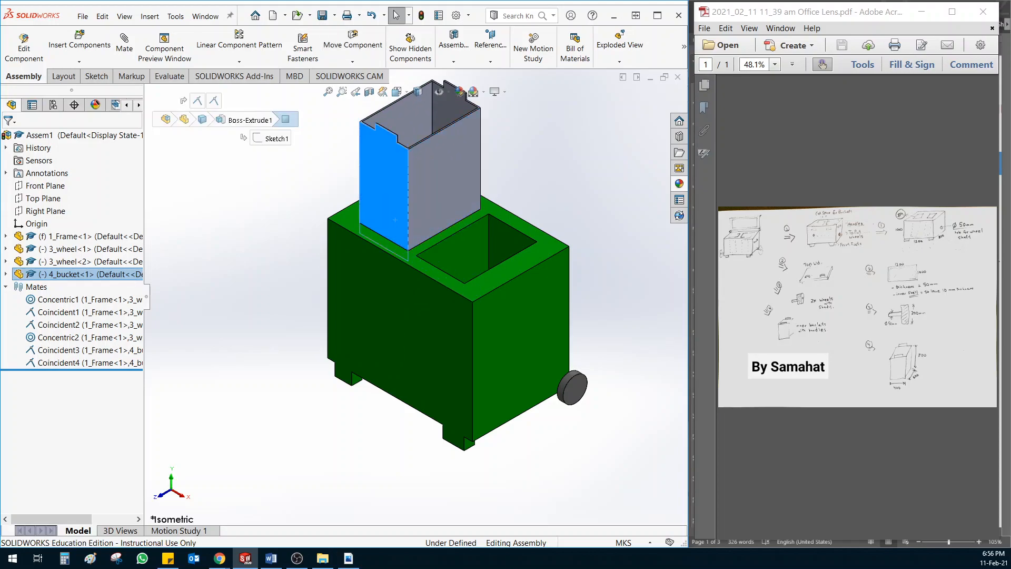
{"action": "scroll", "coordinate": [415, 297], "scroll_direction": "up", "scroll_amount": 3}
{"action": "scroll", "coordinate": [403, 252], "scroll_direction": "down", "scroll_amount": 4}
{"action": "scroll", "coordinate": [395, 277], "scroll_direction": "up", "scroll_amount": 3}
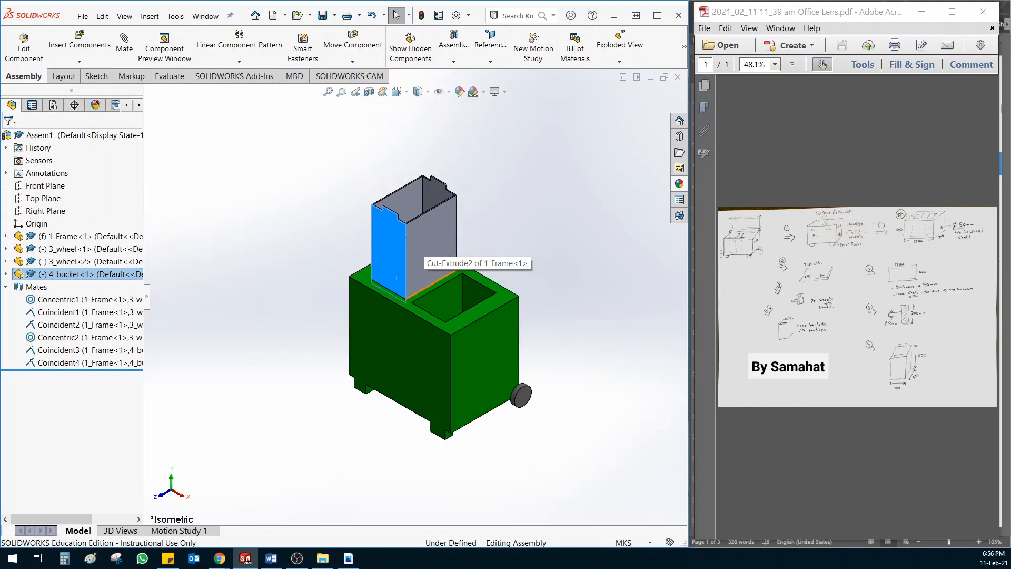
{"action": "left_click_drag", "start_coordinate": [413, 230], "coordinate": [412, 308]}
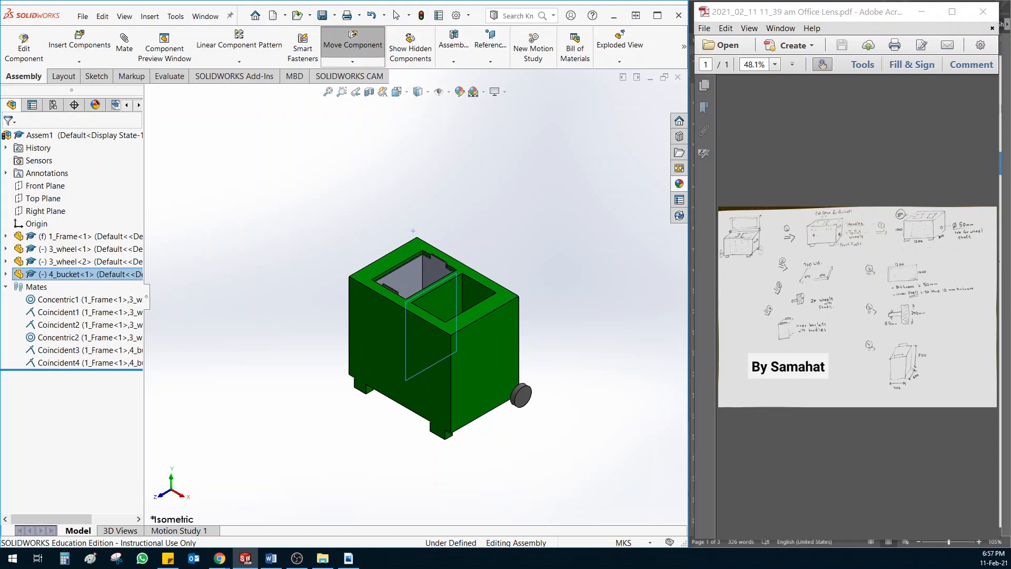
{"action": "left_click_drag", "start_coordinate": [412, 308], "coordinate": [413, 111]}
{"action": "key", "text": "Escape"}
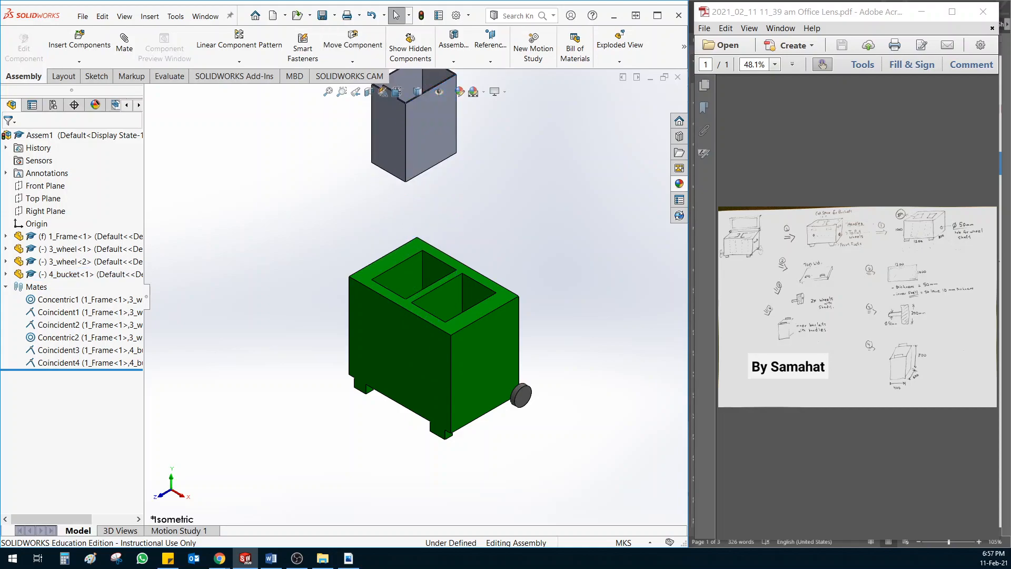
Start a mate between the bucket's underside and the floor of the frame's rear opening
{"action": "scroll", "coordinate": [403, 189], "scroll_direction": "down", "scroll_amount": 5}
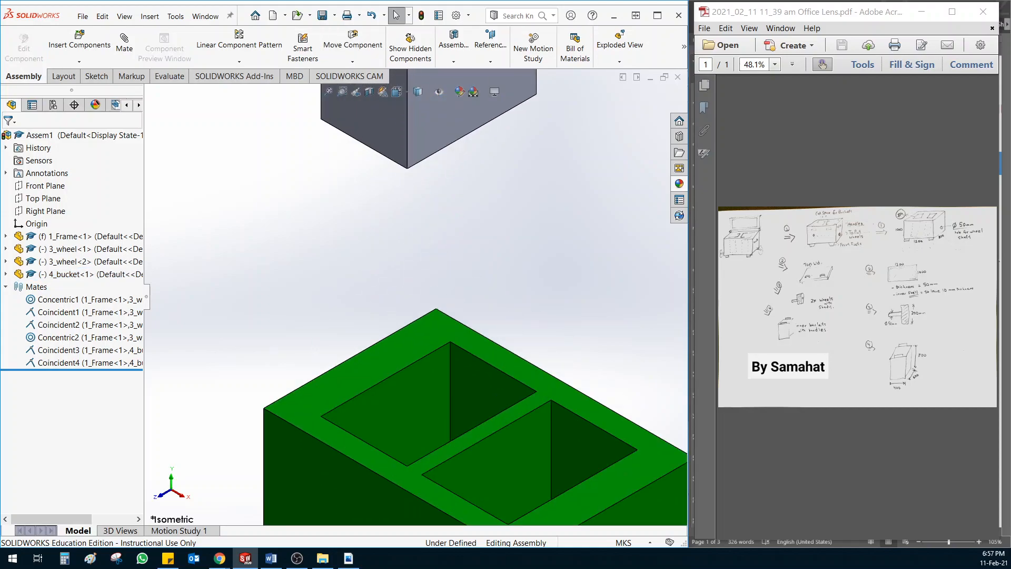
{"action": "left_click", "coordinate": [125, 47]}
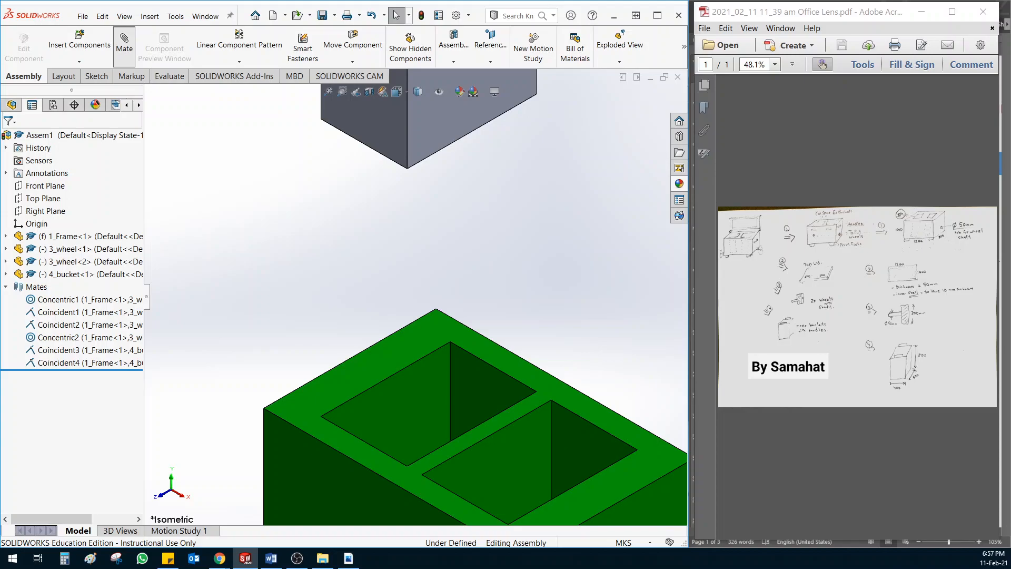
{"action": "middle_click_drag", "start_coordinate": [352, 397], "coordinate": [419, 295]}
{"action": "scroll", "coordinate": [418, 295], "scroll_direction": "up", "scroll_amount": 4}
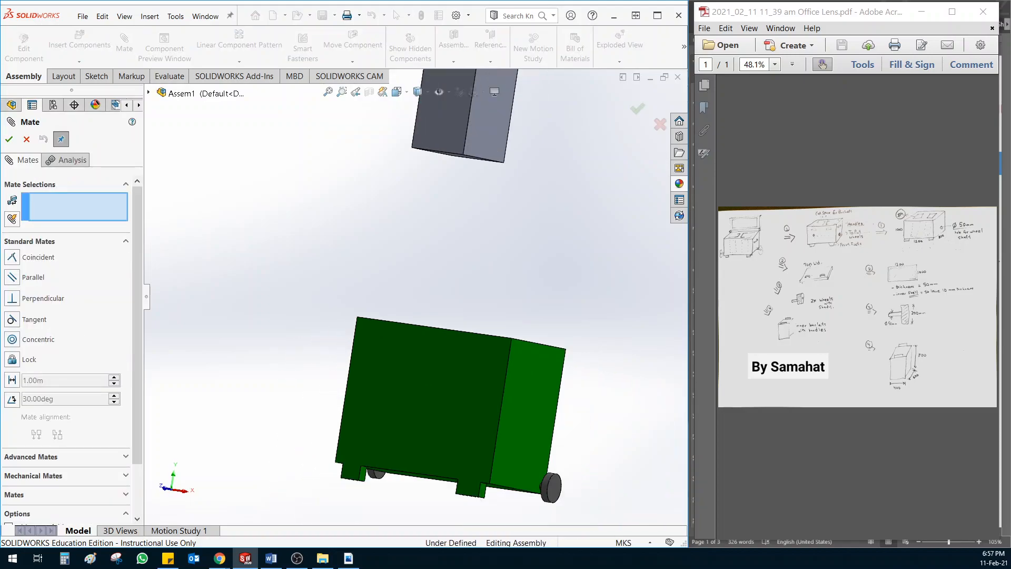
{"action": "middle_click_drag", "start_coordinate": [453, 153], "coordinate": [463, 123]}
{"action": "left_click", "coordinate": [452, 165]}
{"action": "middle_click_drag", "start_coordinate": [453, 166], "coordinate": [416, 268]}
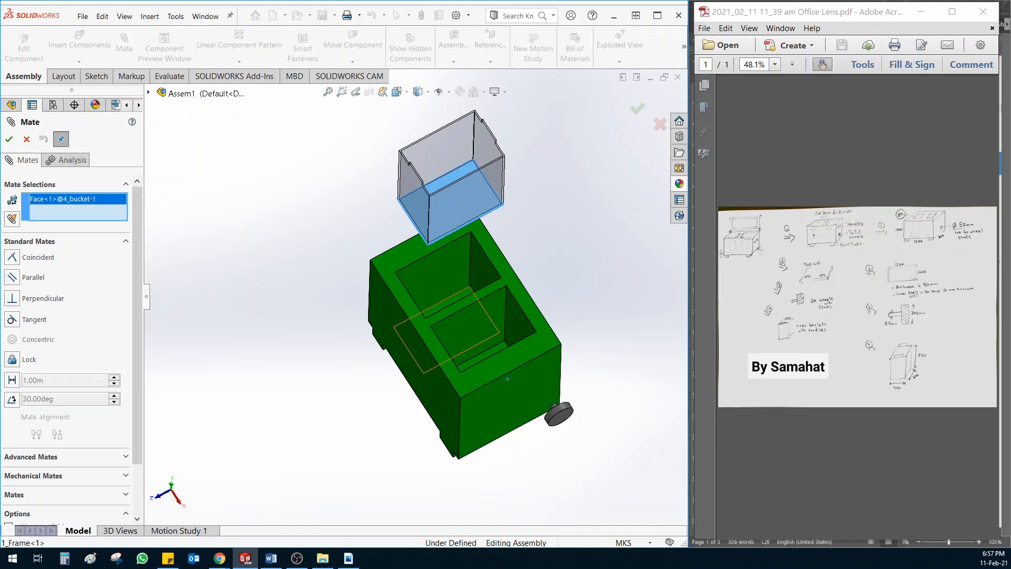
{"action": "left_click", "coordinate": [452, 299]}
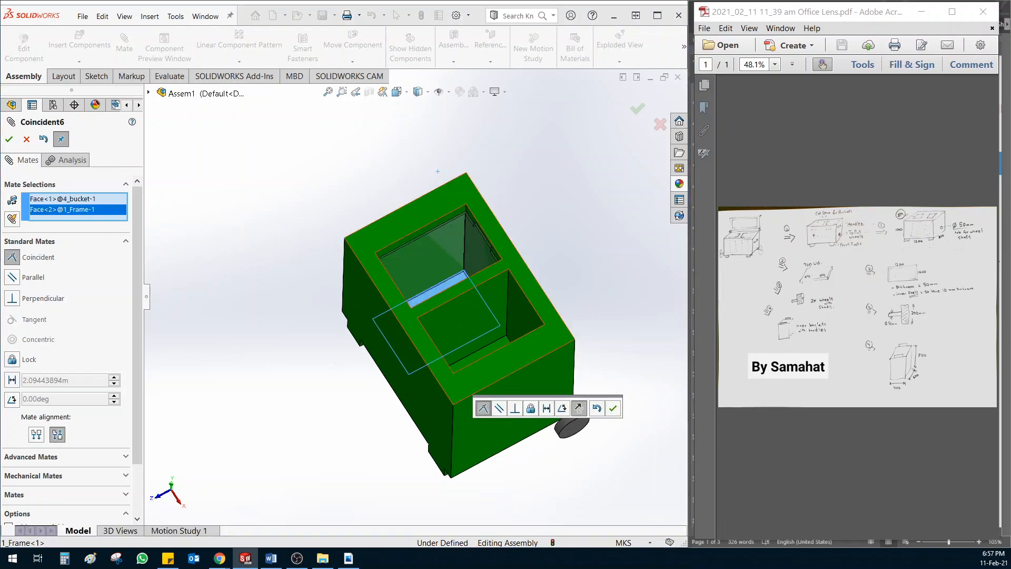
{"action": "scroll", "coordinate": [559, 311], "scroll_direction": "down", "scroll_amount": 1}
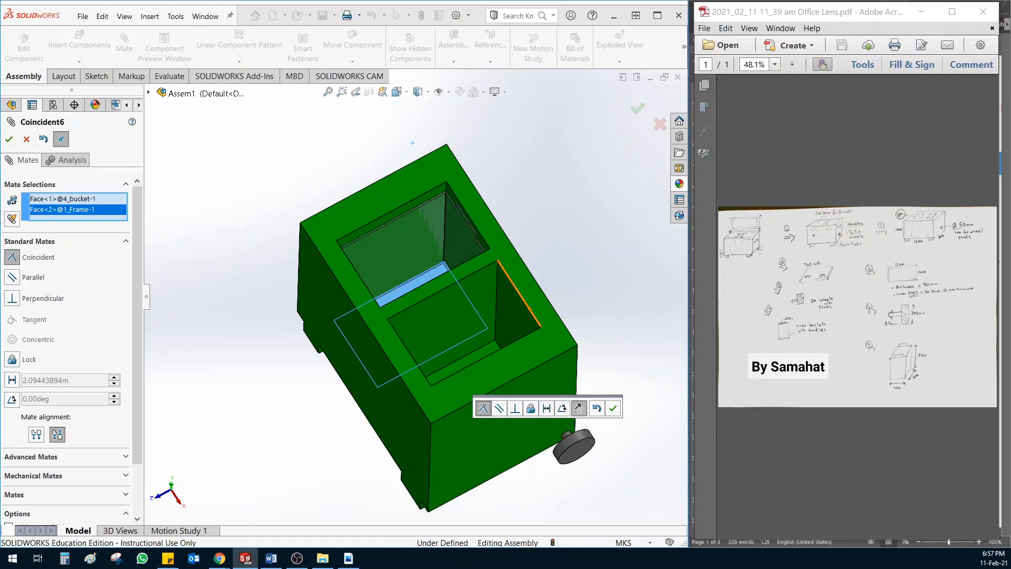
{"action": "middle_click_drag", "start_coordinate": [530, 309], "coordinate": [532, 247]}
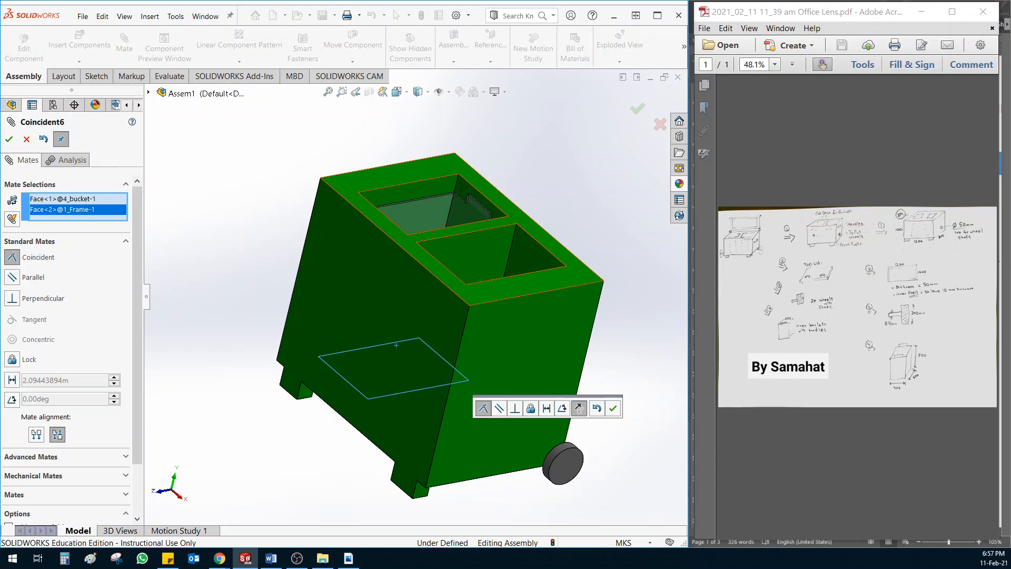
Change the mate between the bucket's underside and the opening's floor to a distance mate of 50 mm
{"action": "key", "text": "ctrl"}
{"action": "key", "text": "ctrl"}
{"action": "key", "text": "ctrl"}
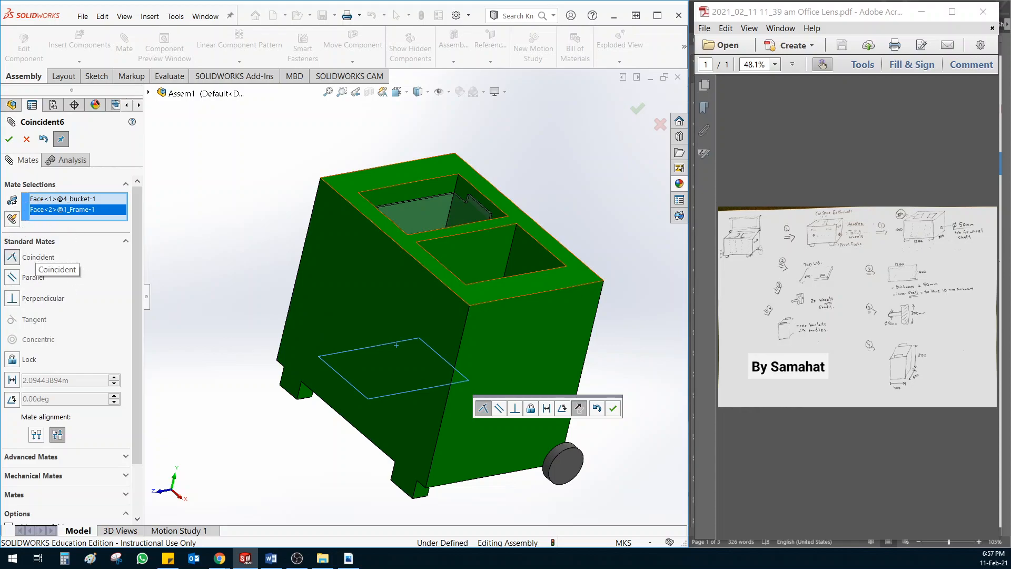
{"action": "key", "text": "ctrl"}
{"action": "key", "text": "ctrl"}
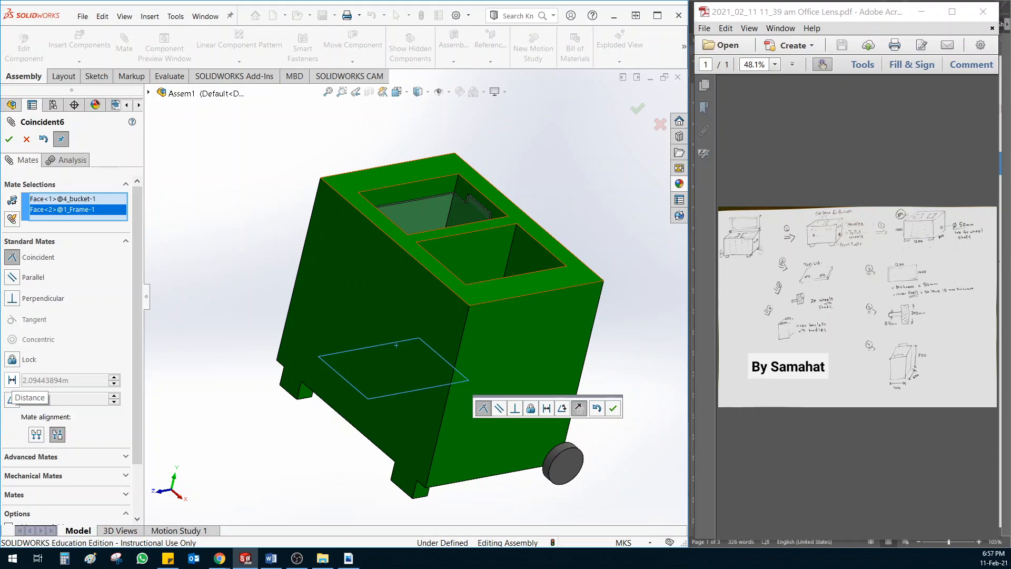
{"action": "key", "text": "ctrl"}
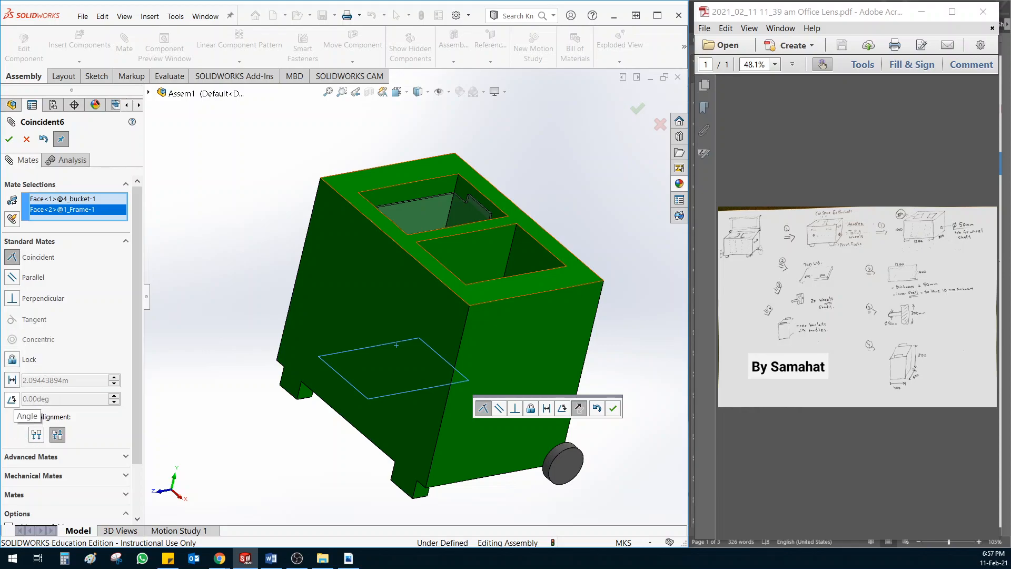
{"action": "left_click", "coordinate": [12, 380]}
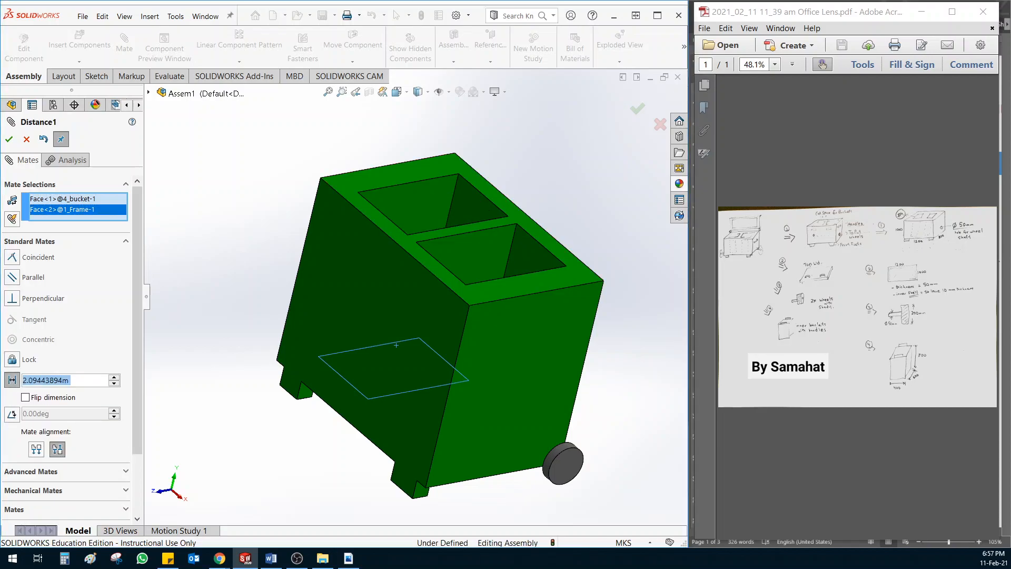
{"action": "scroll", "coordinate": [414, 297], "scroll_direction": "up", "scroll_amount": 4}
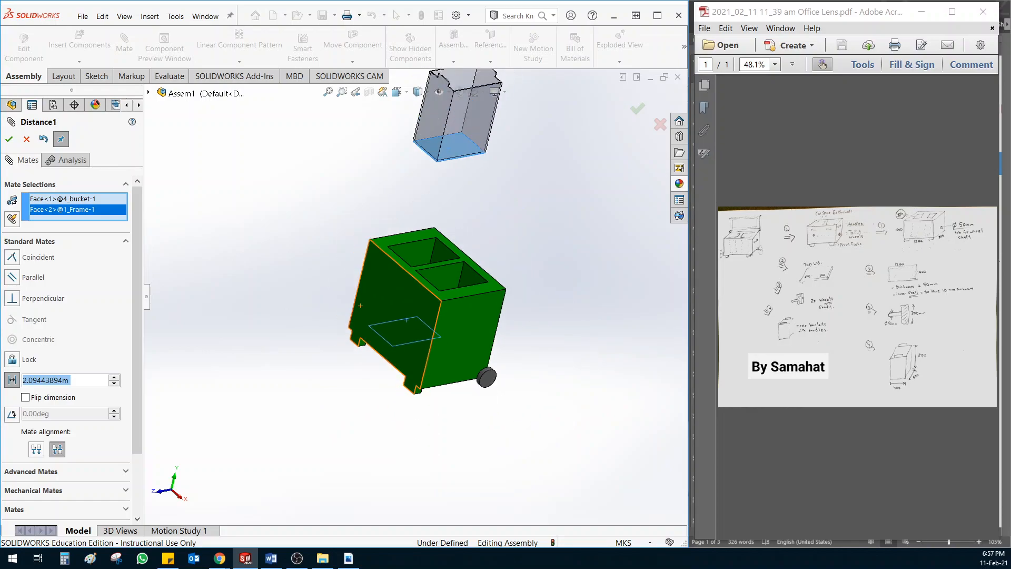
{"action": "scroll", "coordinate": [432, 285], "scroll_direction": "up", "scroll_amount": 1}
{"action": "scroll", "coordinate": [419, 221], "scroll_direction": "down", "scroll_amount": 1}
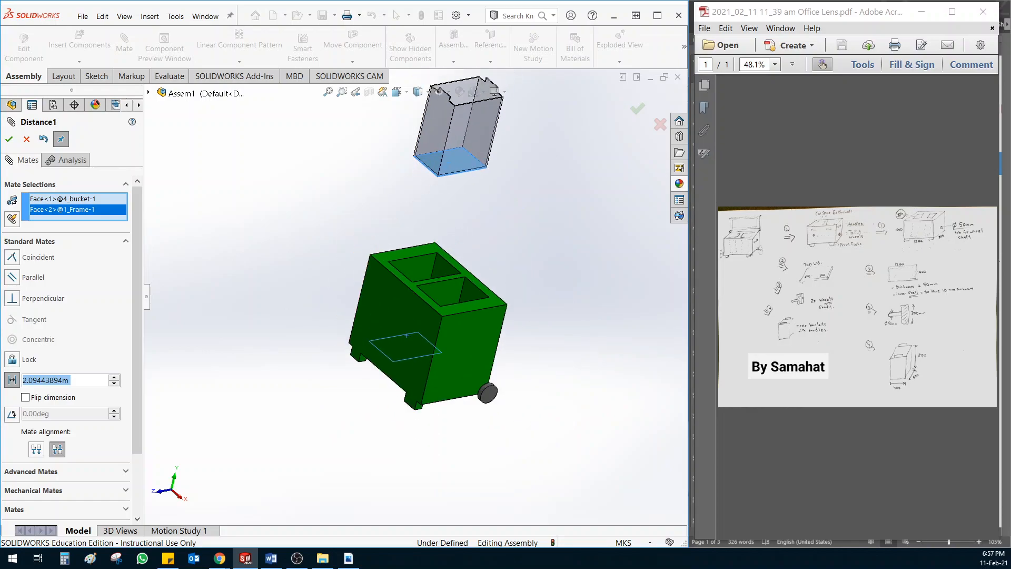
{"action": "key", "text": "BackSpace"}
{"action": "key", "text": "BackSpace"}
{"action": "key", "text": "BackSpace"}
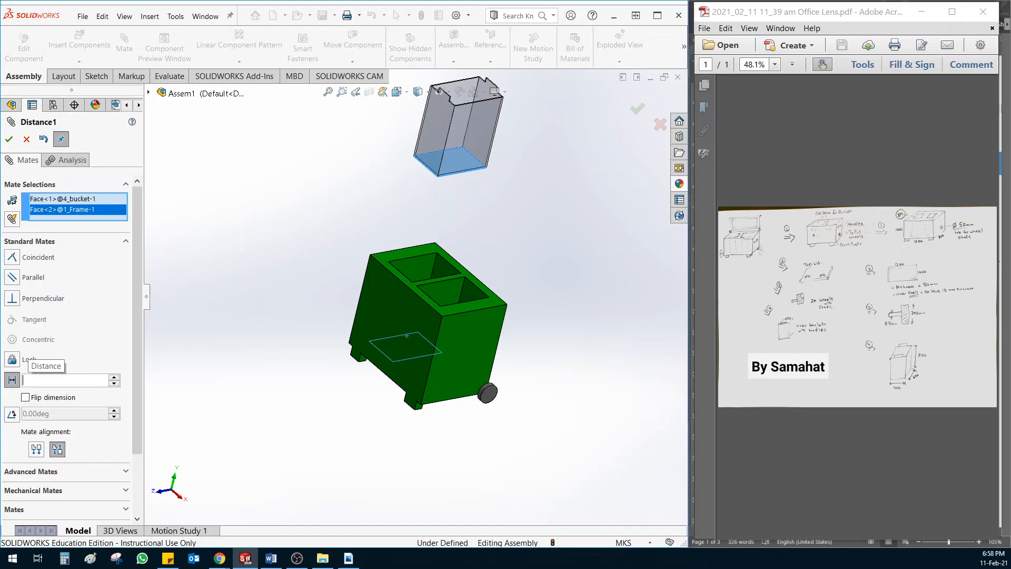
{"action": "type", "text": "50mm"}
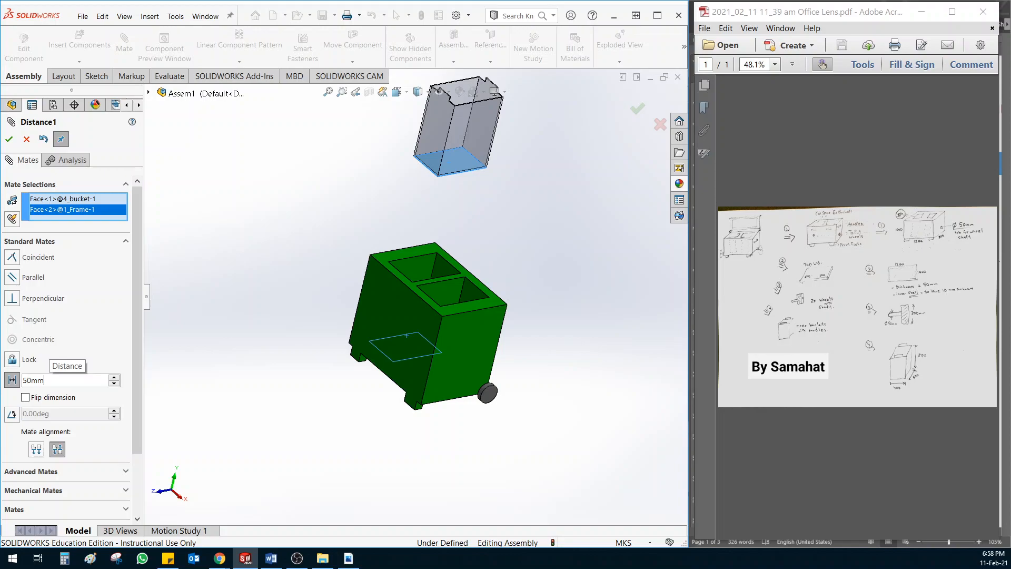
{"action": "key", "text": "Return"}
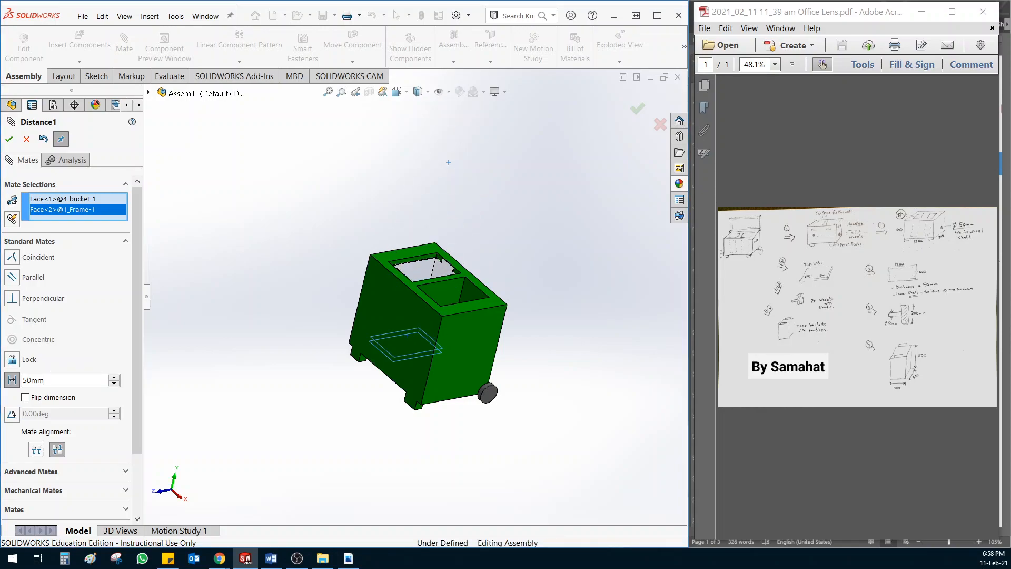
Set the bucket's distance mate to 0.07 m, accept it and finish mating
{"action": "scroll", "coordinate": [391, 337], "scroll_direction": "down", "scroll_amount": 5}
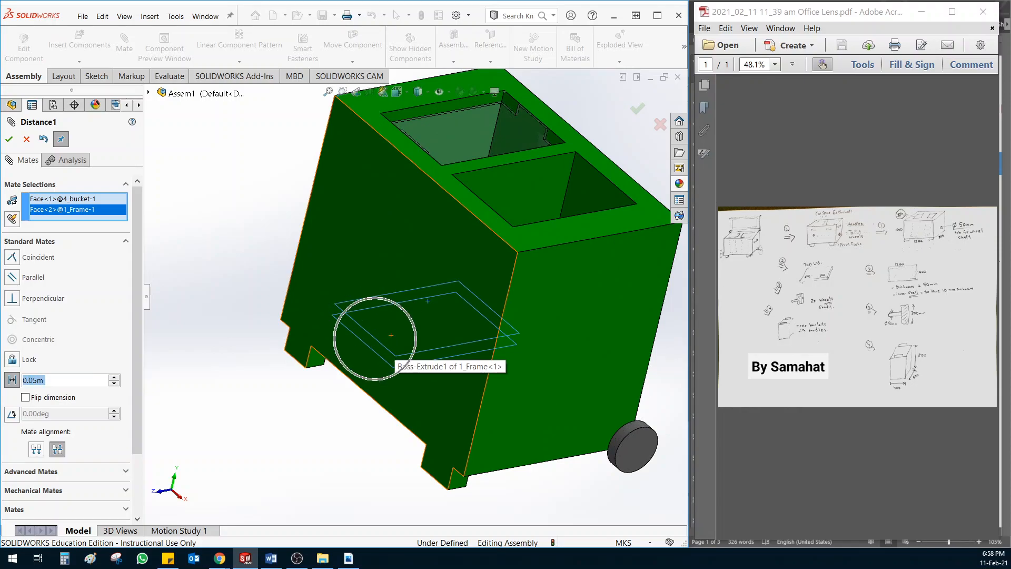
{"action": "scroll", "coordinate": [414, 293], "scroll_direction": "up", "scroll_amount": 1}
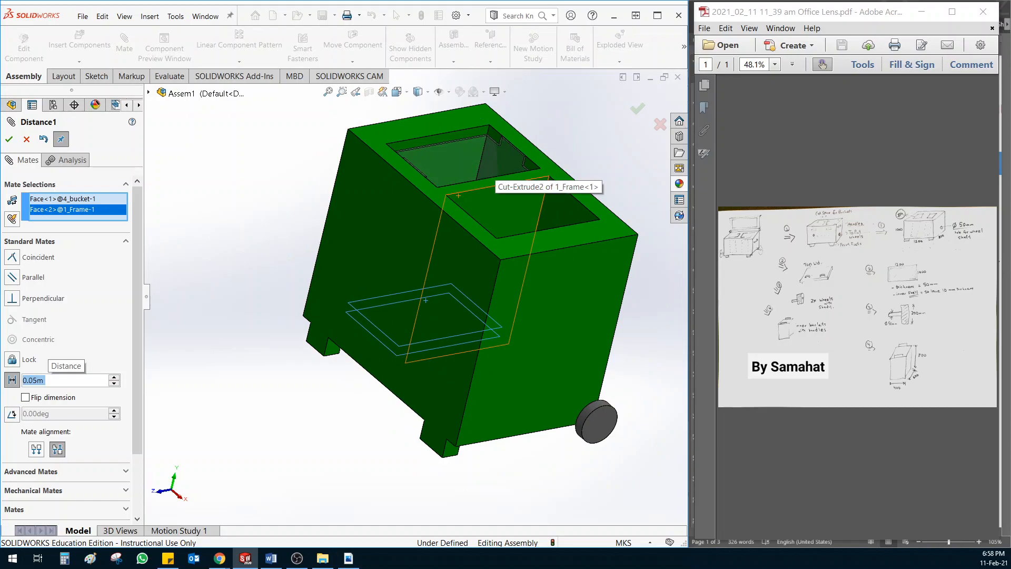
{"action": "left_click", "coordinate": [33, 380]}
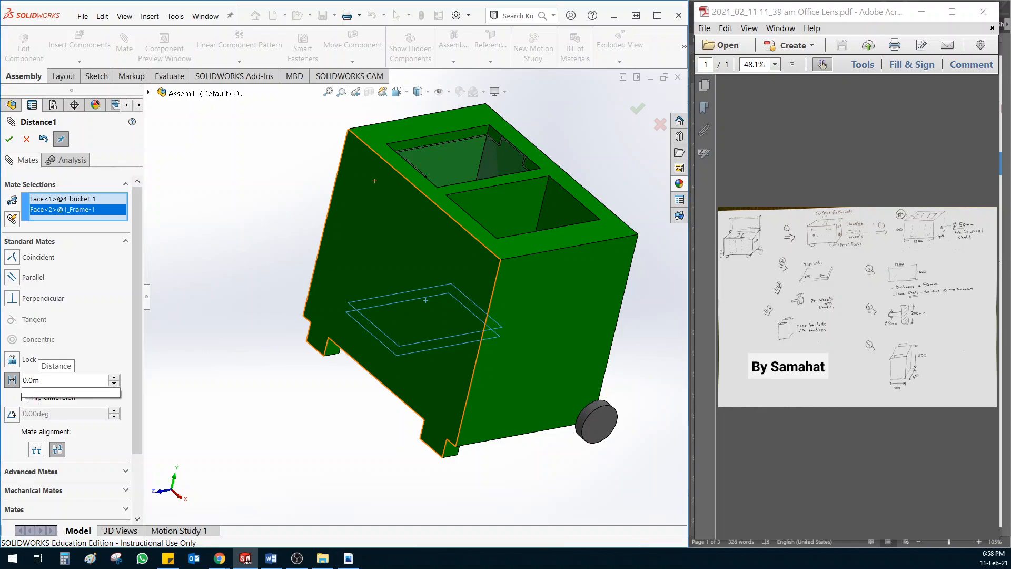
{"action": "type", "text": "7"}
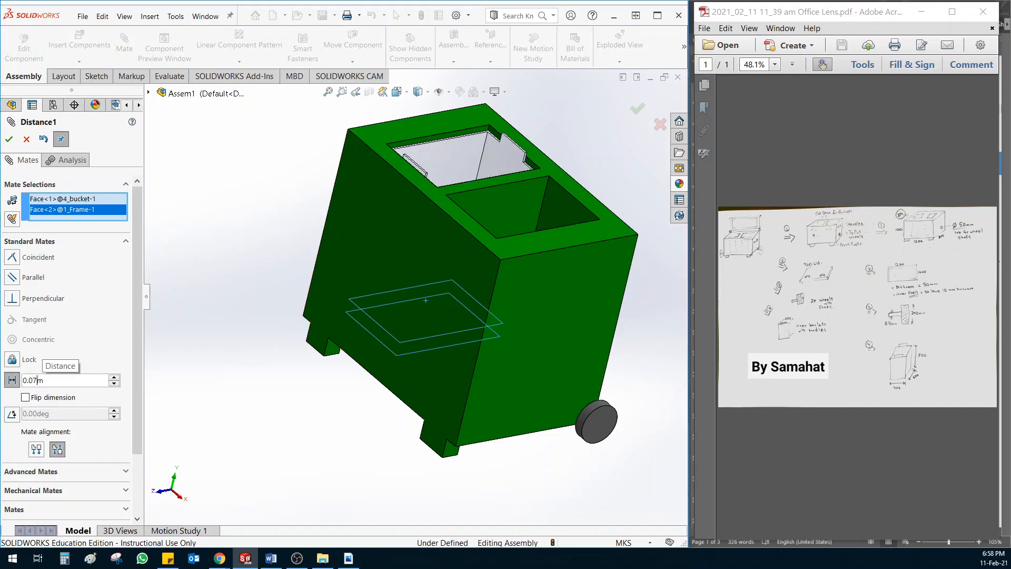
{"action": "key", "text": "Return"}
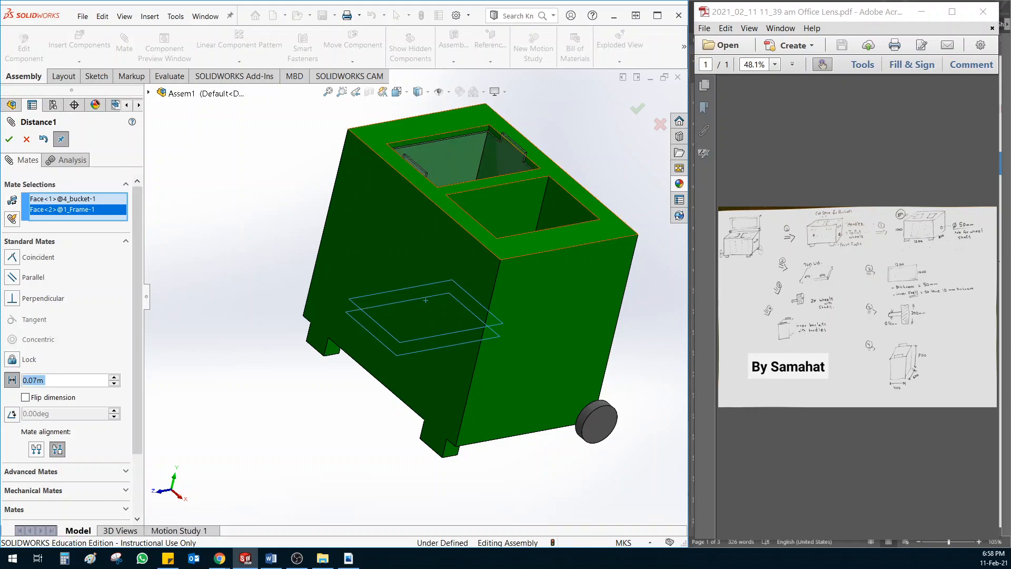
{"action": "left_click", "coordinate": [9, 139]}
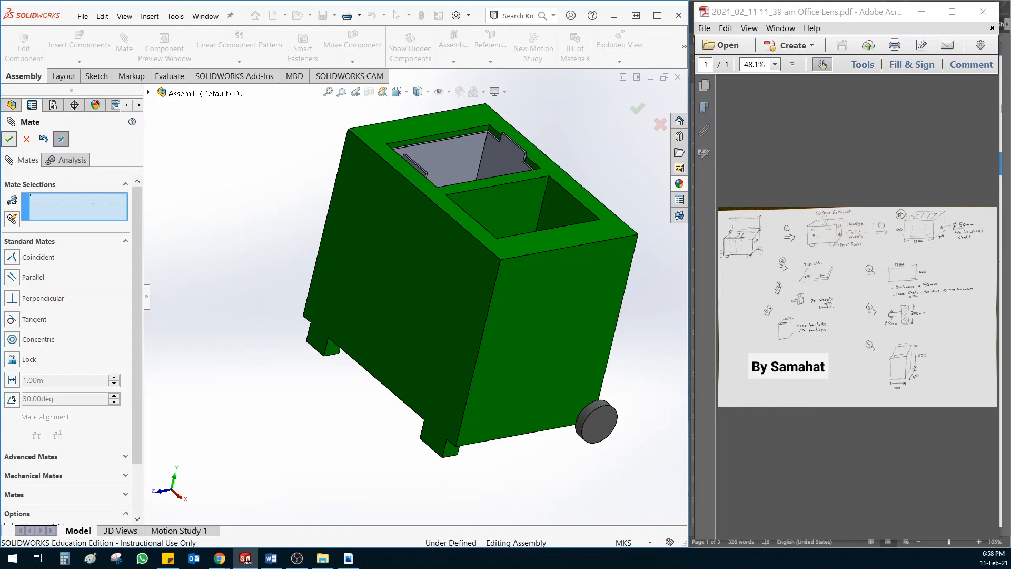
{"action": "key", "text": "Escape"}
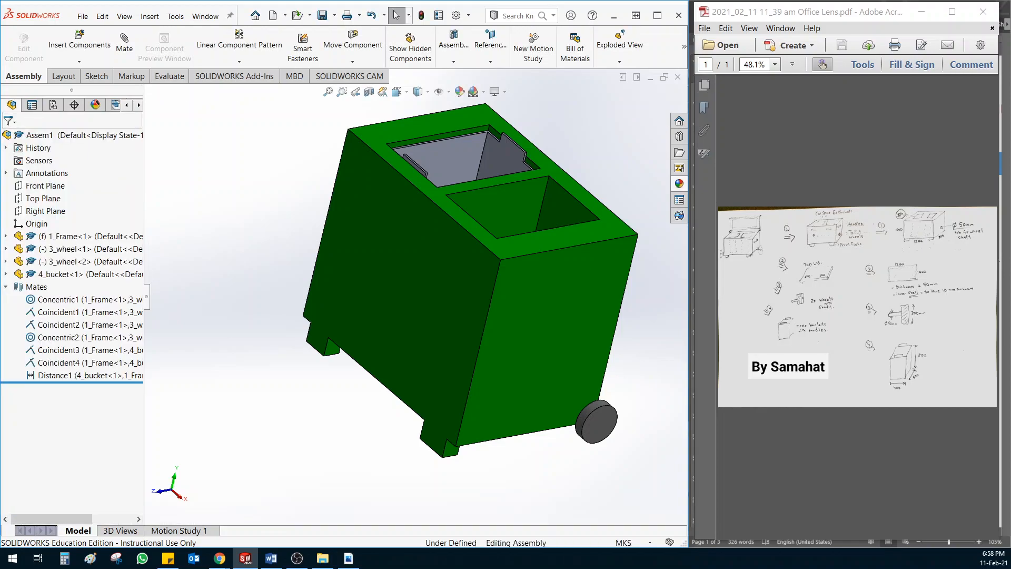
Edit the bucket's distance mate, set its distance to 0.06 m and open the advanced mate options
{"action": "key", "text": "space"}
{"action": "key", "text": "Escape"}
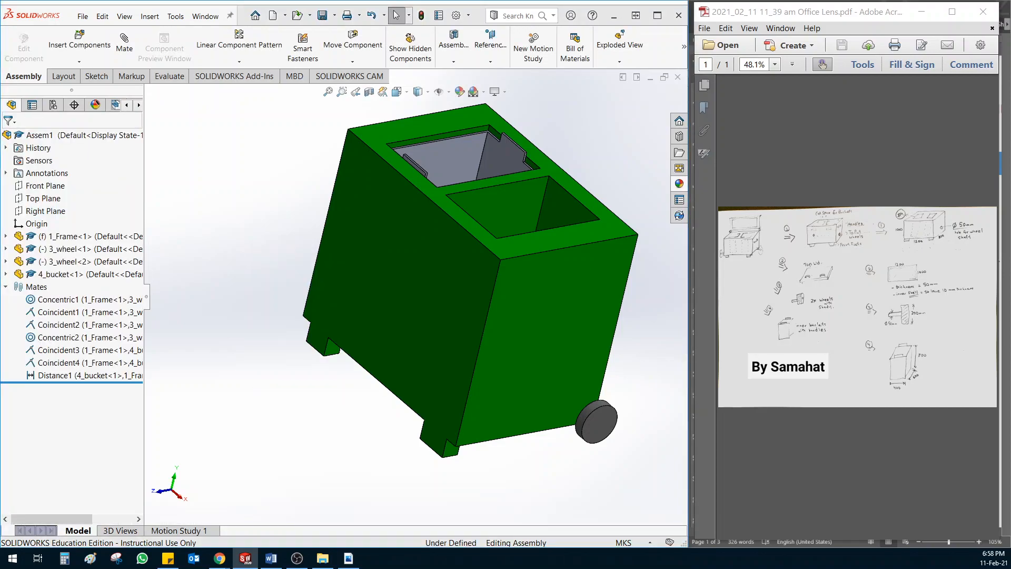
{"action": "key", "text": "ctrl+7"}
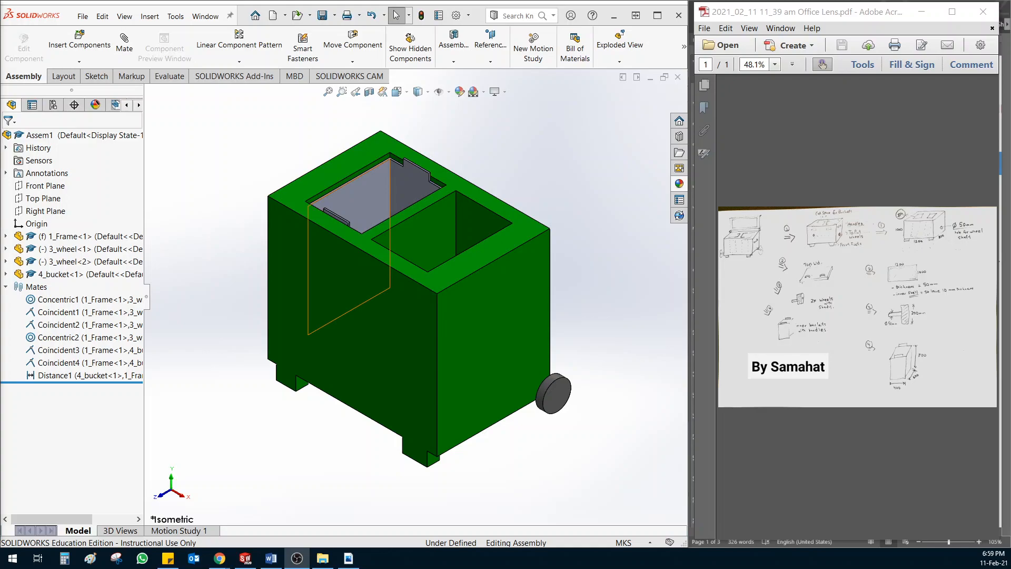
{"action": "scroll", "coordinate": [349, 203], "scroll_direction": "up", "scroll_amount": 1}
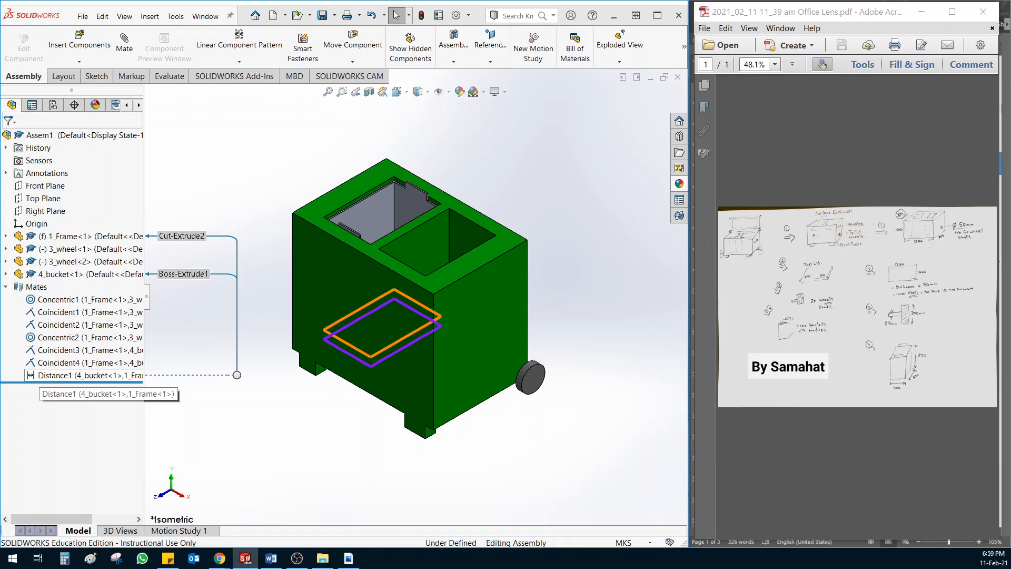
{"action": "right_click", "coordinate": [58, 375]}
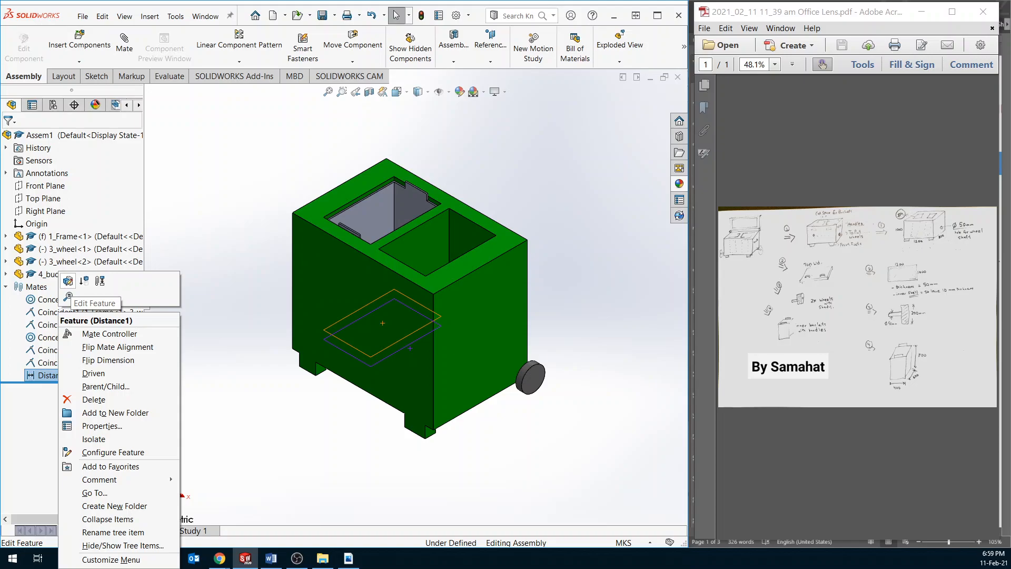
{"action": "left_click", "coordinate": [68, 281]}
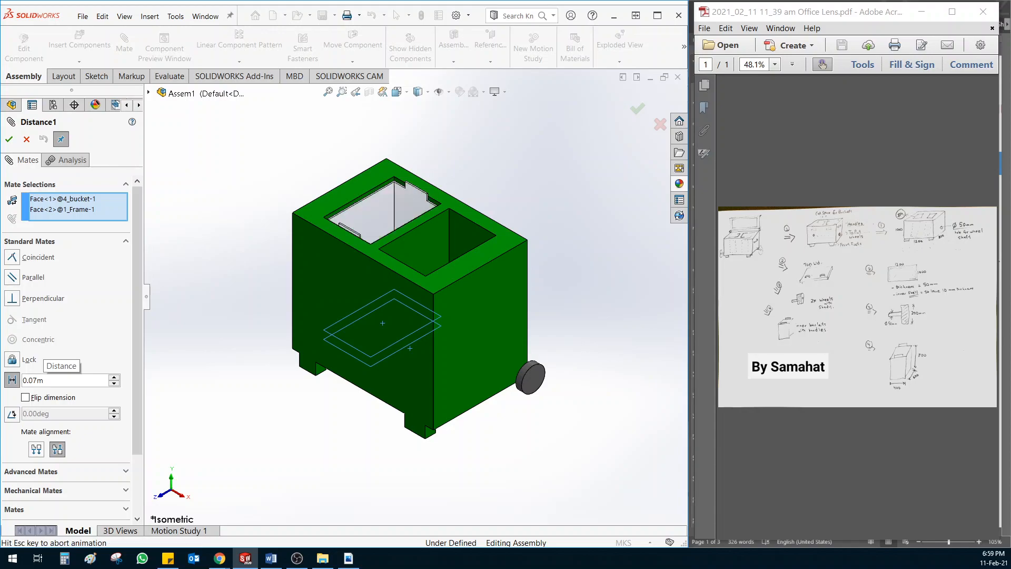
{"action": "scroll", "coordinate": [44, 379], "scroll_direction": "down", "scroll_amount": 1}
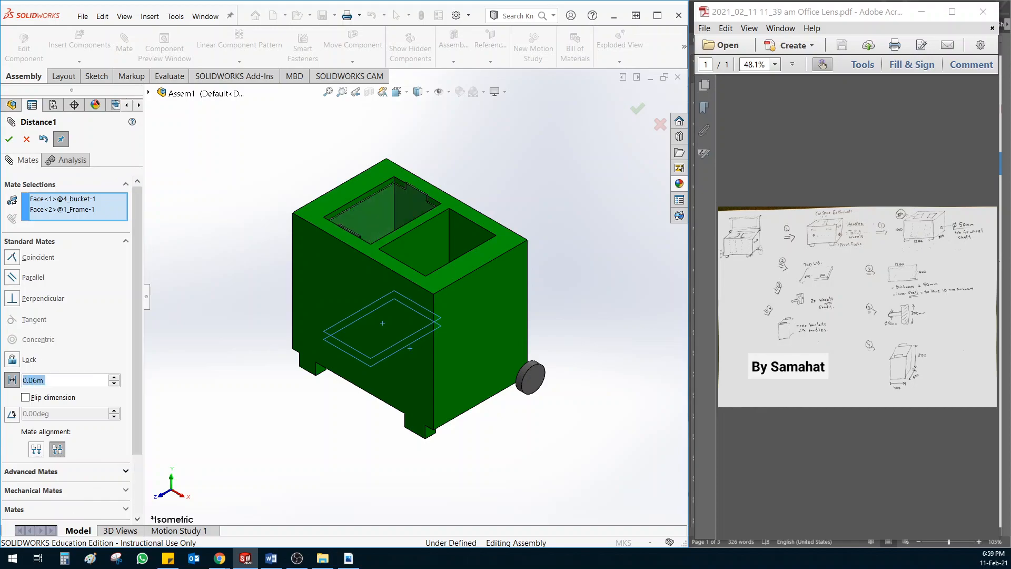
{"action": "left_click", "coordinate": [31, 471]}
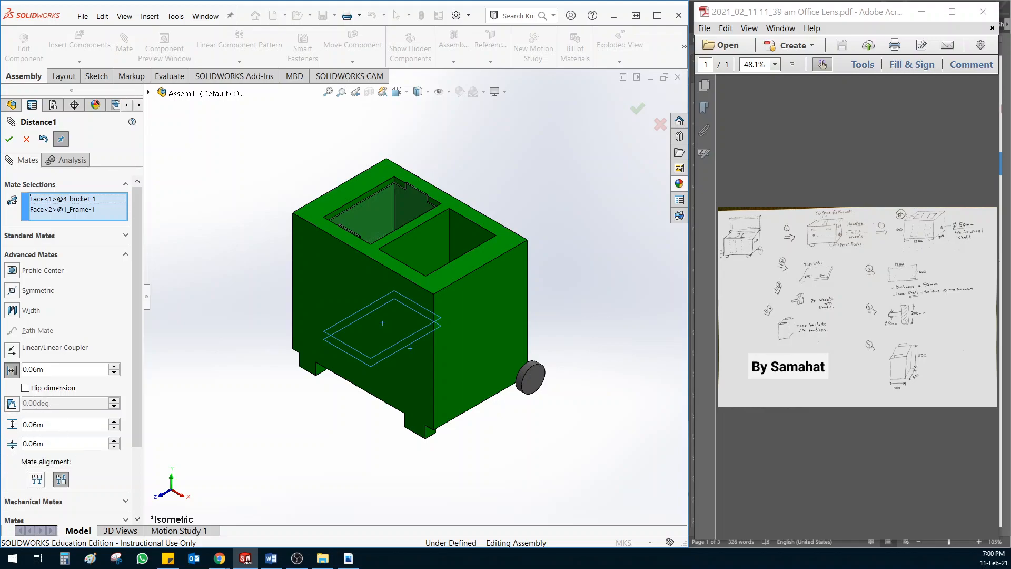
Convert the bucket's distance mate to a limit distance with a 1 m maximum and 0.06 m minimum, accept it and finish mating
{"action": "left_click", "coordinate": [36, 423]}
{"action": "key", "text": "BackSpace"}
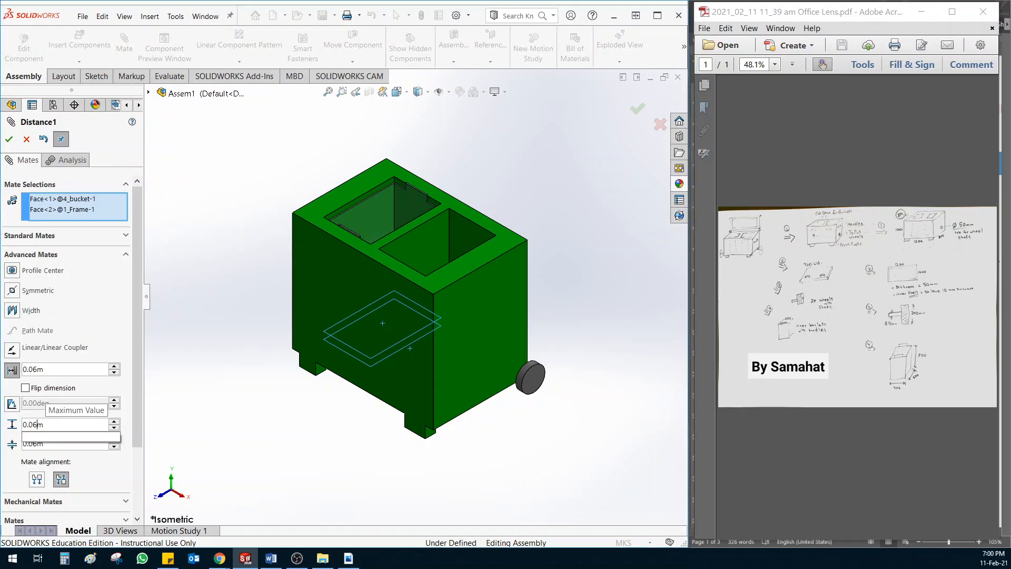
{"action": "key", "text": "BackSpace"}
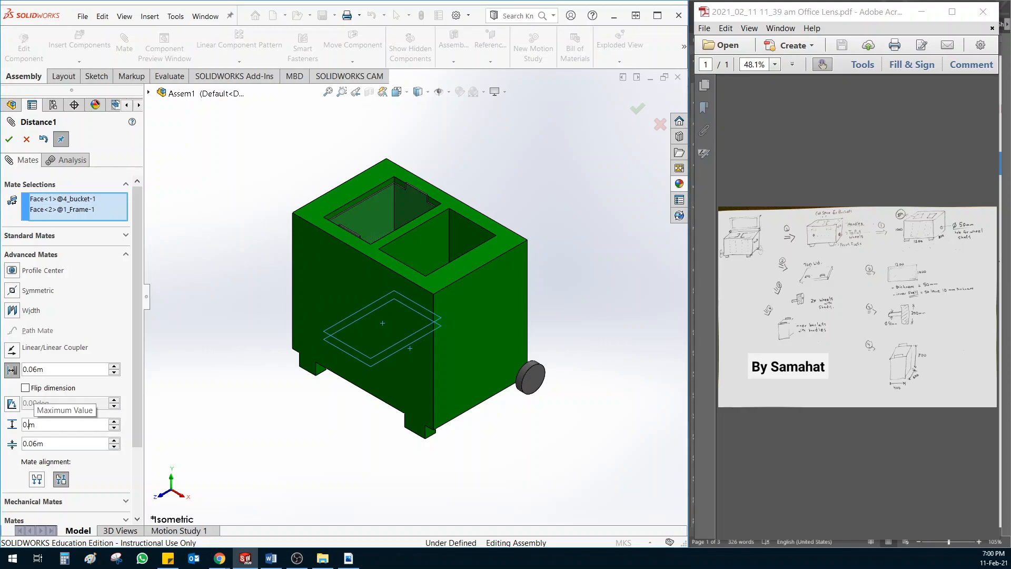
{"action": "key", "text": "BackSpace"}
{"action": "key", "text": "BackSpace"}
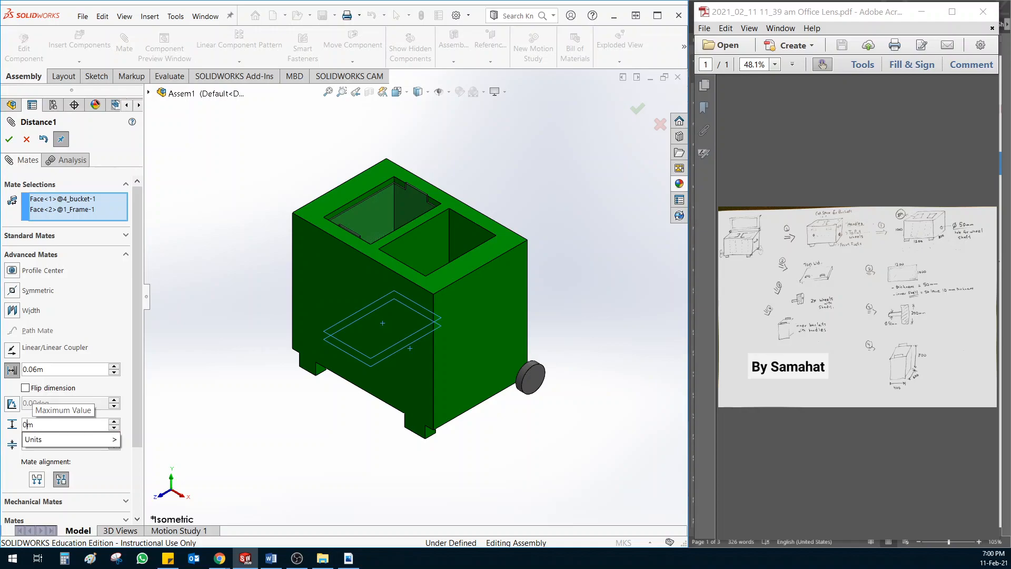
{"action": "type", "text": "1"}
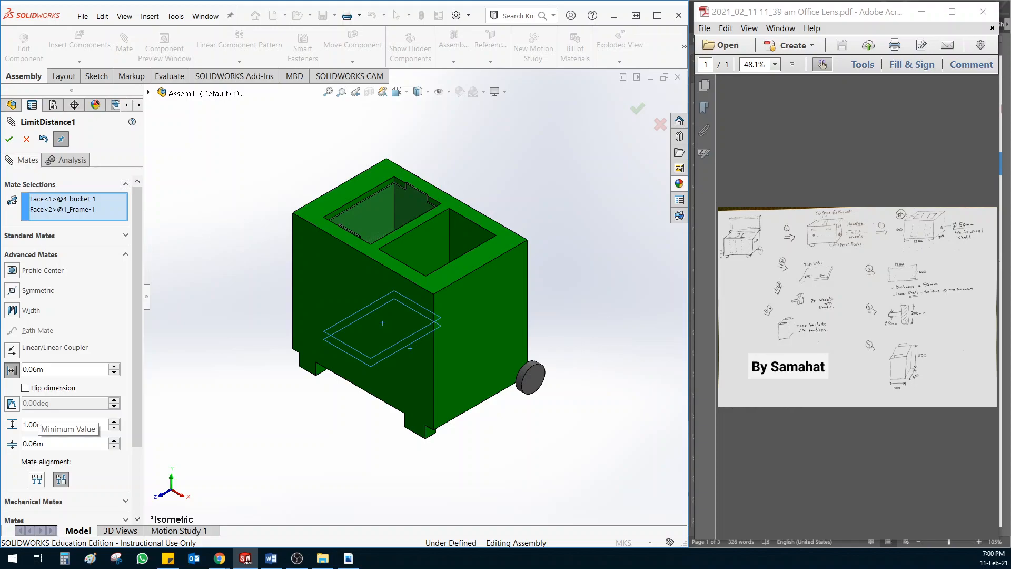
{"action": "left_click", "coordinate": [9, 139]}
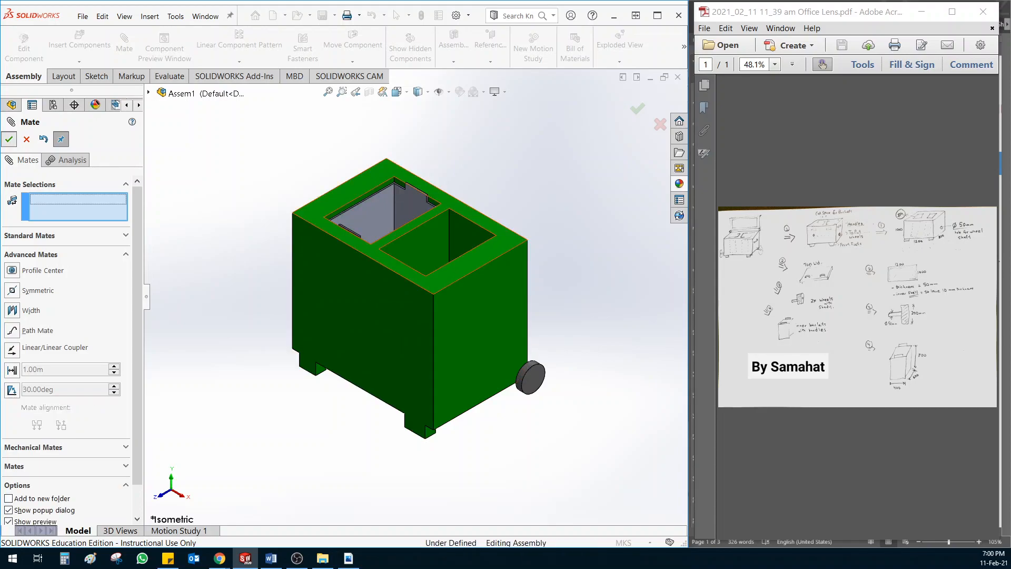
{"action": "left_click", "coordinate": [9, 139]}
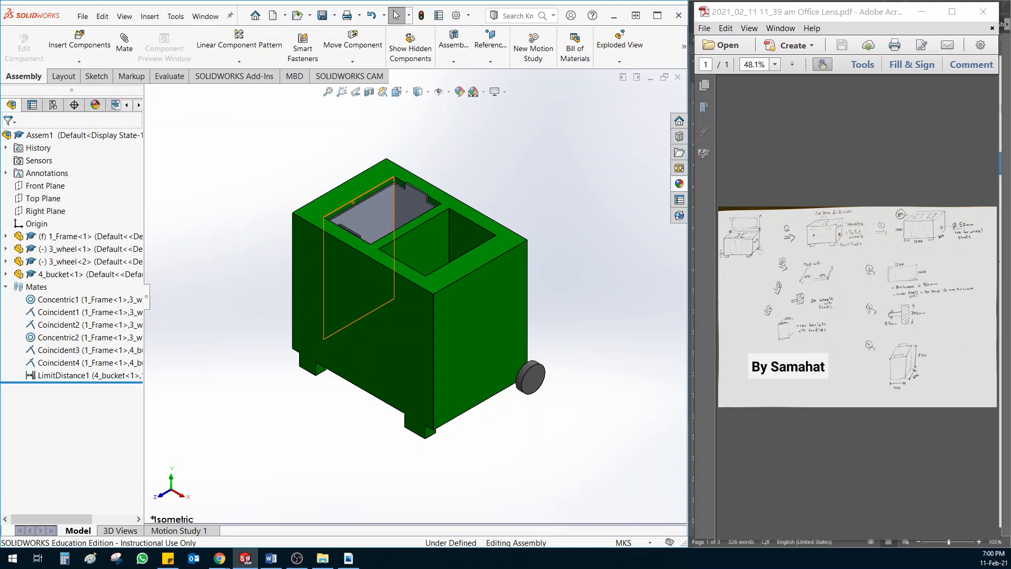
Slide the bucket up and down in the frame's rear opening to test its travel limits
{"action": "scroll", "coordinate": [416, 299], "scroll_direction": "up", "scroll_amount": 1}
{"action": "scroll", "coordinate": [464, 177], "scroll_direction": "down", "scroll_amount": 1}
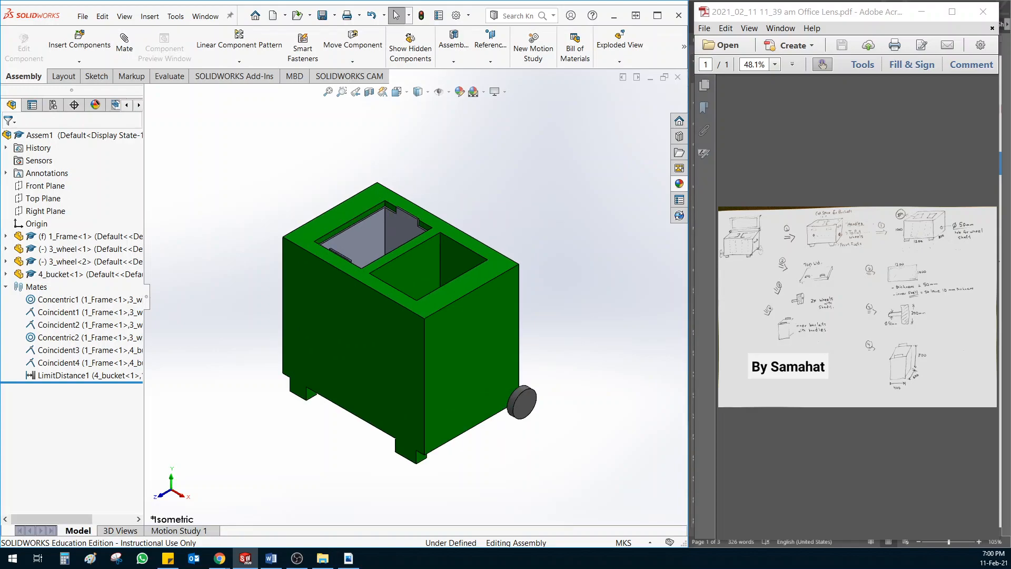
{"action": "left_click_drag", "start_coordinate": [395, 230], "coordinate": [395, 89]}
{"action": "left_click", "coordinate": [348, 172]}
{"action": "left_click_drag", "start_coordinate": [347, 171], "coordinate": [347, 301]}
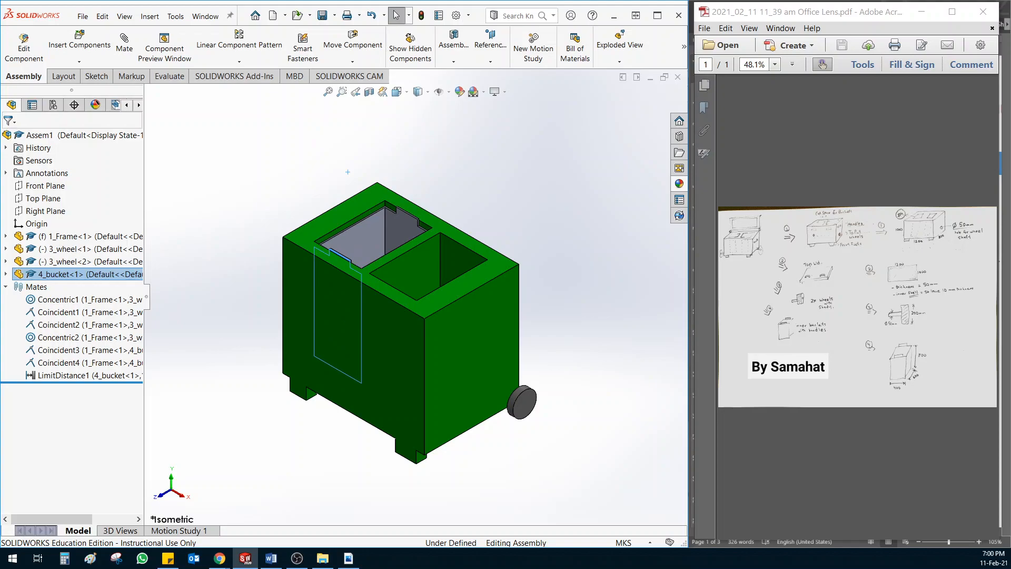
{"action": "left_click", "coordinate": [352, 332]}
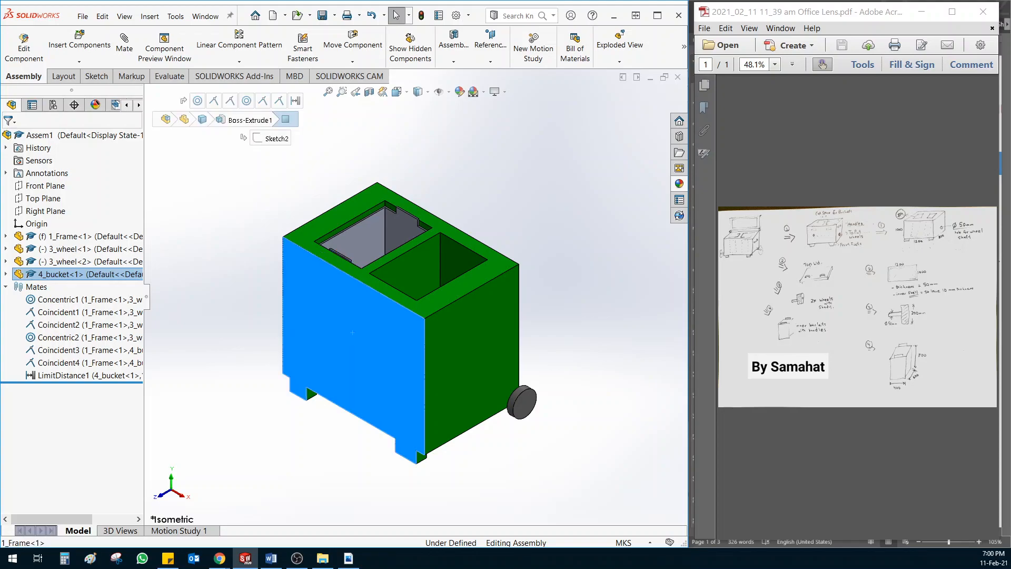
{"action": "left_click", "coordinate": [409, 225]}
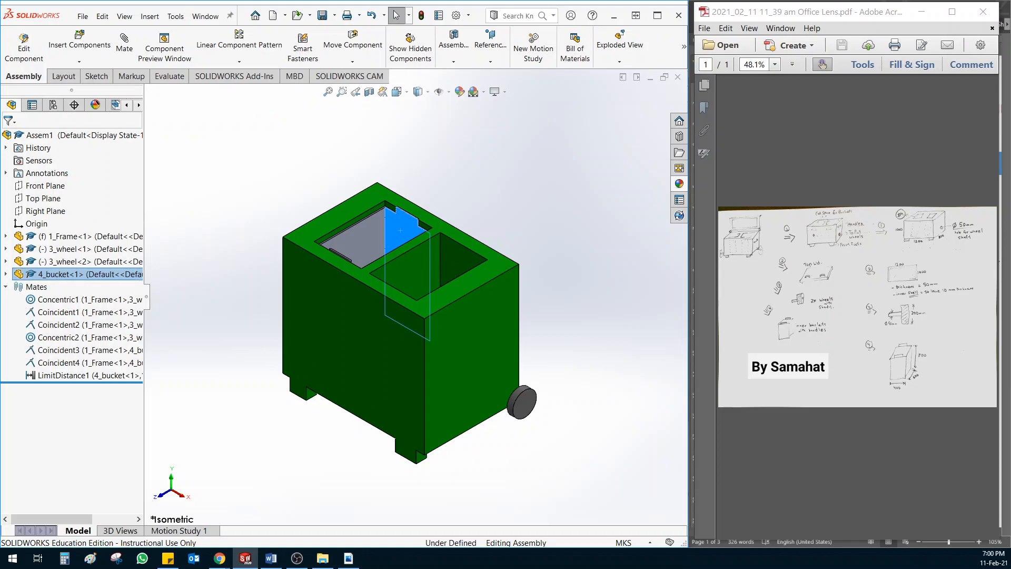
{"action": "key", "text": "Escape"}
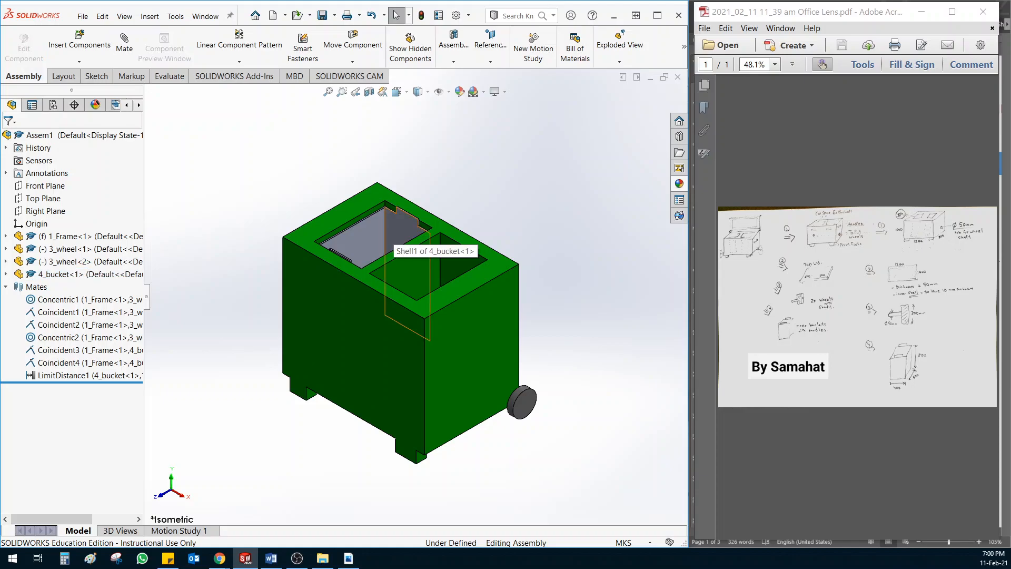
{"action": "mouse_move", "coordinate": [395, 246]}
{"action": "left_mouse_down"}
{"action": "mouse_move", "coordinate": [397, 197]}
{"action": "mouse_move", "coordinate": [397, 241]}
{"action": "left_mouse_up"}
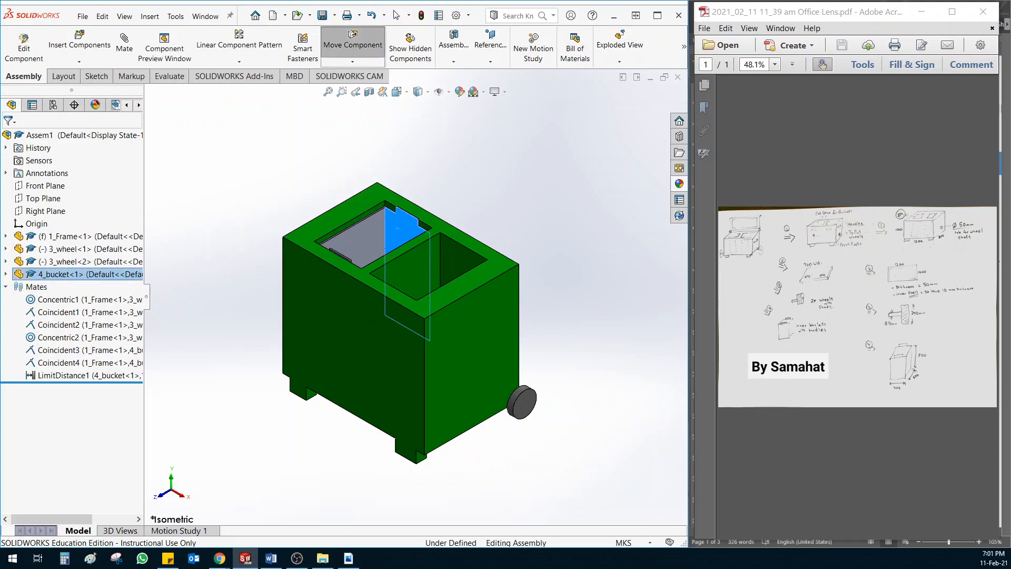
{"action": "key", "text": "Escape"}
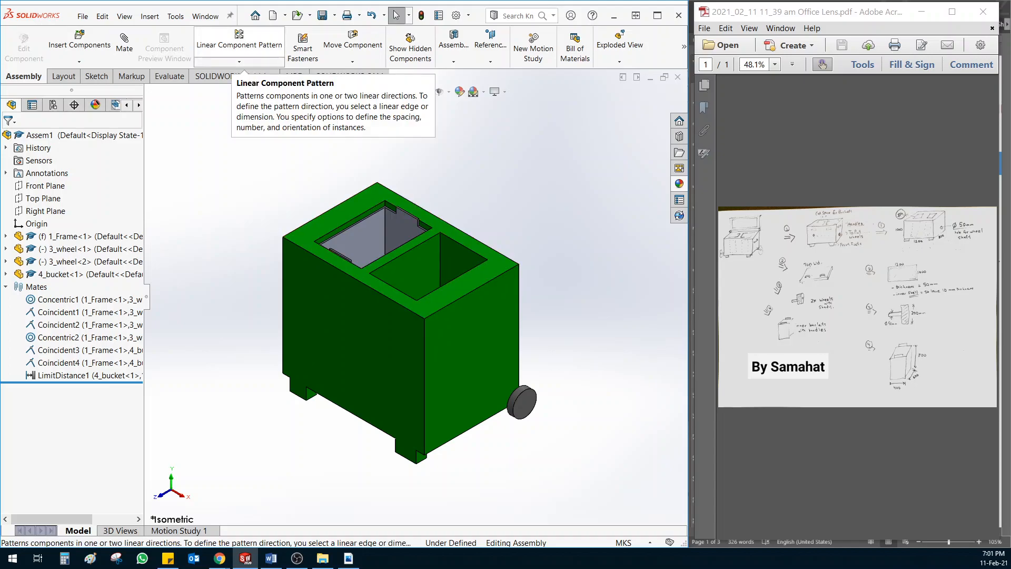
Set up a linear component pattern of the bucket with 2 instances along the frame's long top edge, directed toward the empty opening
{"action": "left_click", "coordinate": [239, 39]}
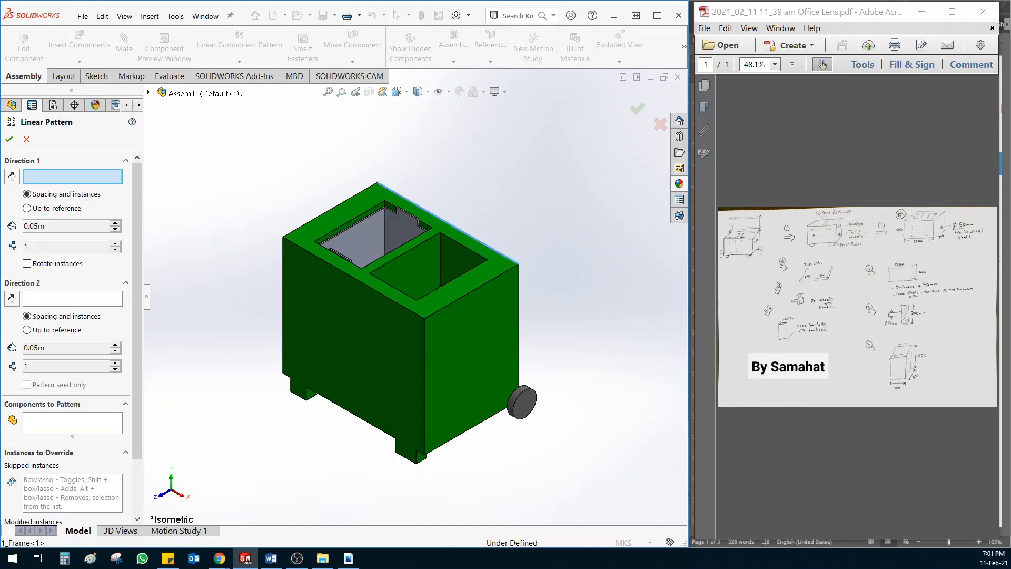
{"action": "left_click", "coordinate": [509, 259]}
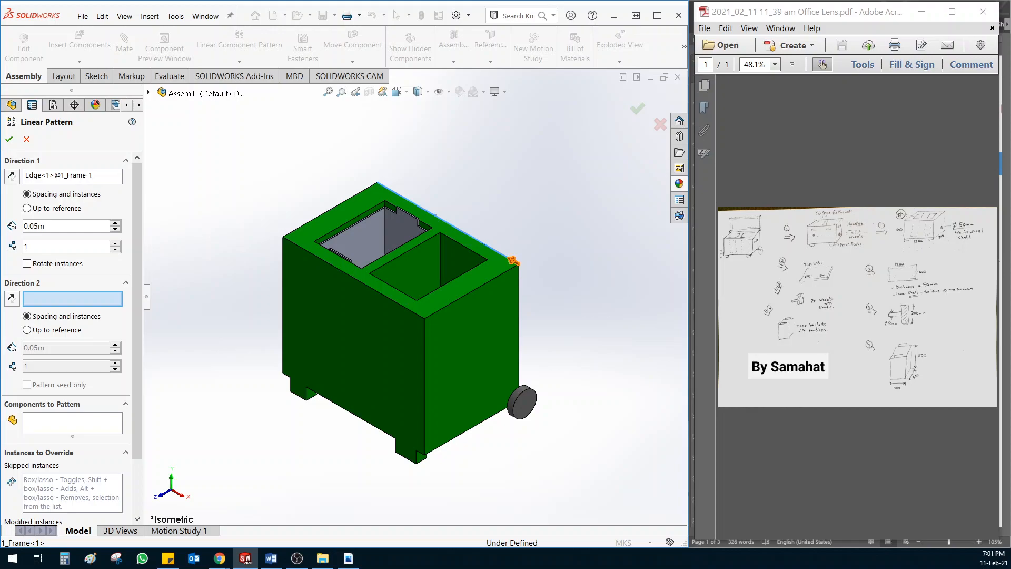
{"action": "left_click", "coordinate": [512, 260]}
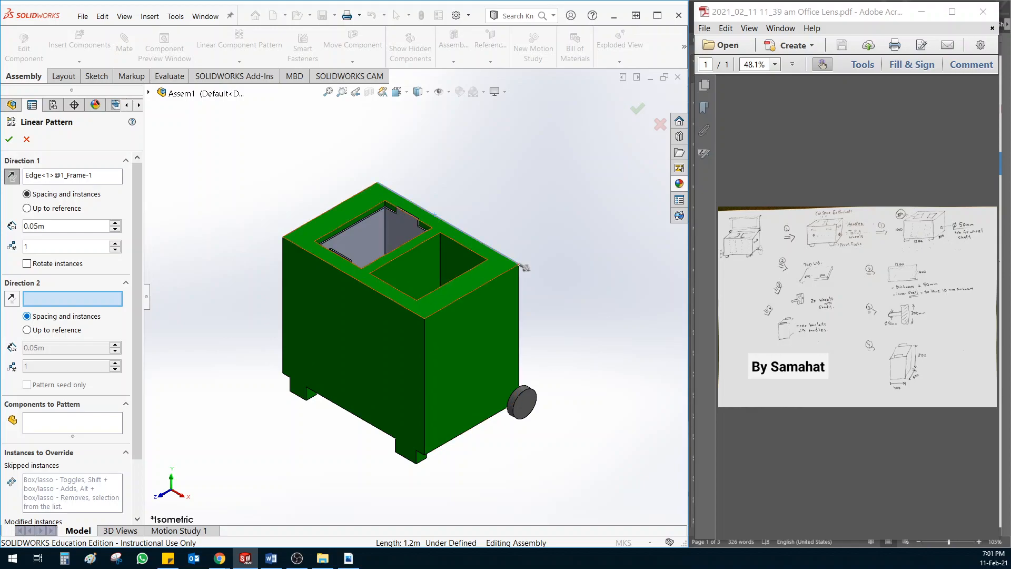
{"action": "left_click", "coordinate": [72, 422]}
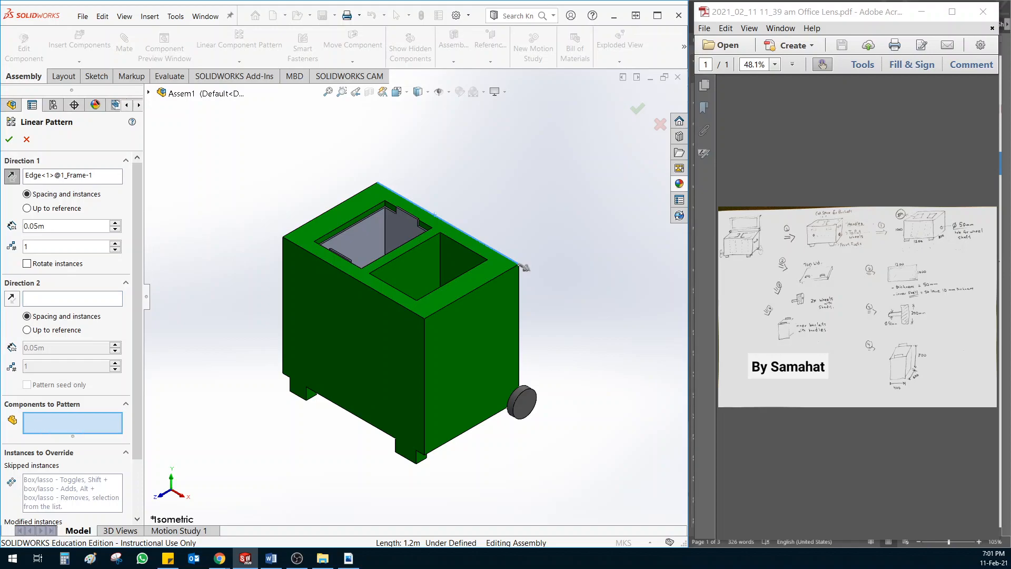
{"action": "left_click", "coordinate": [405, 227]}
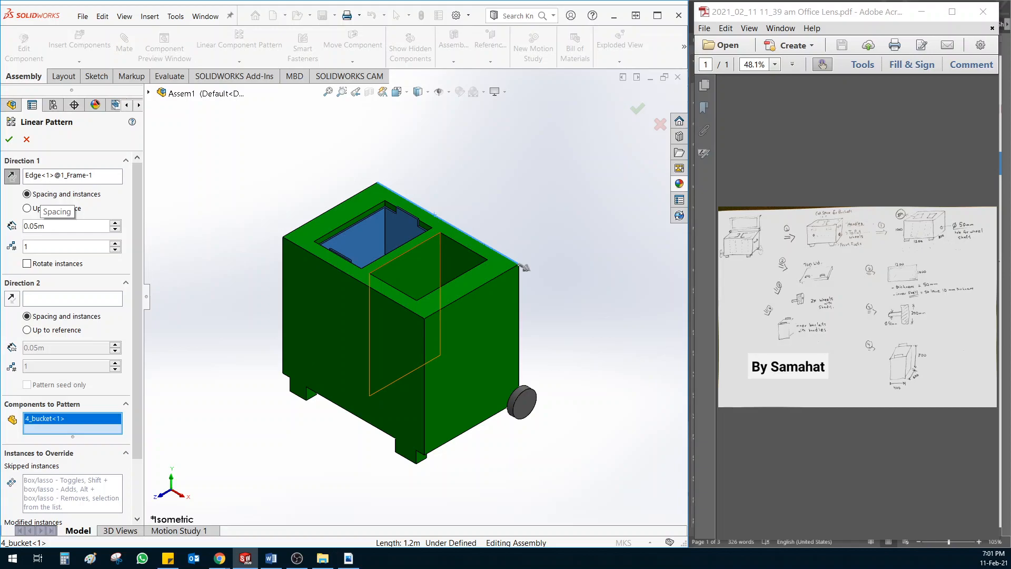
{"action": "left_click", "coordinate": [29, 245]}
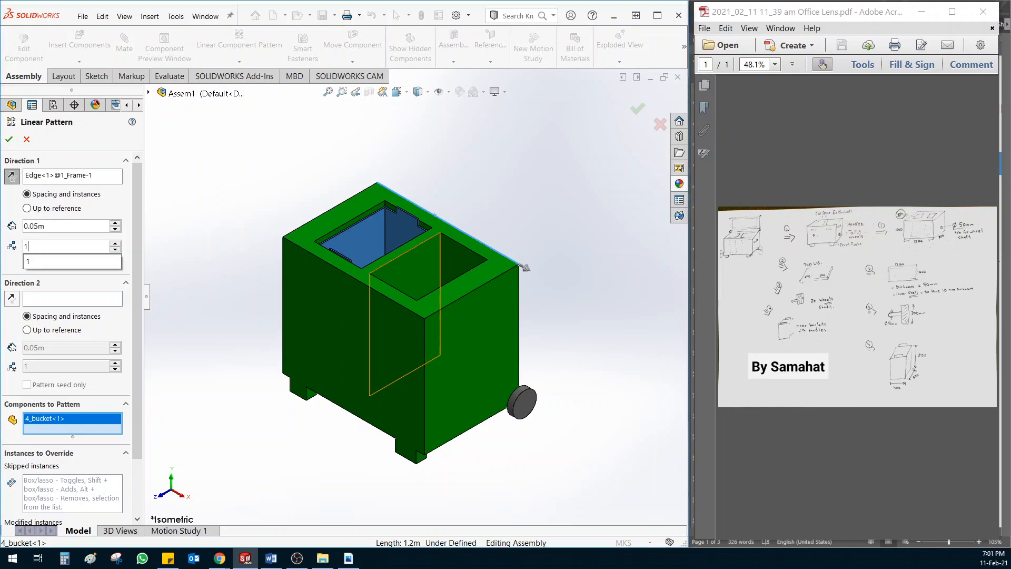
{"action": "key", "text": "Return"}
{"action": "type", "text": "2"}
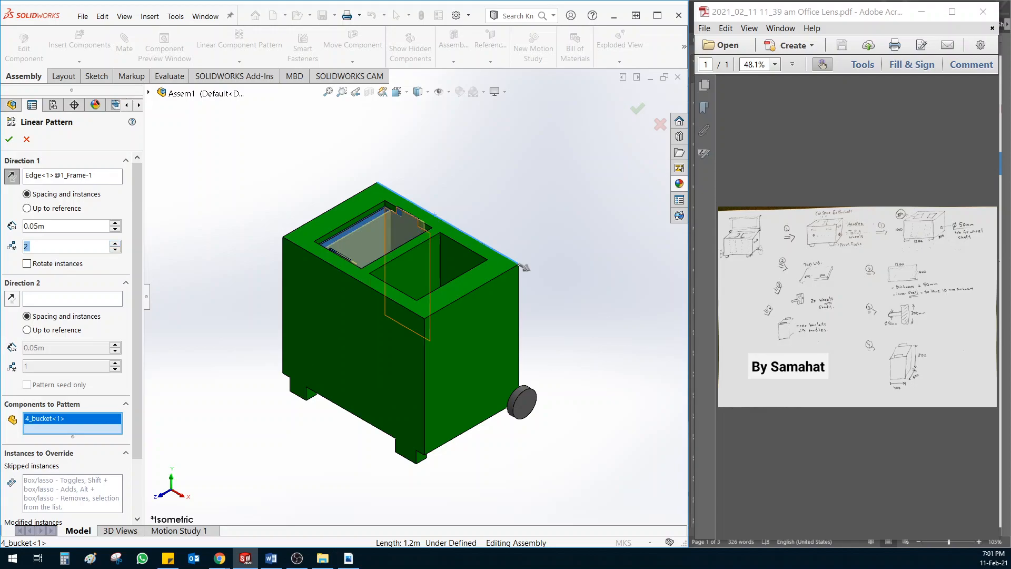
Set the bucket pattern's spacing to 0.47 m so the second instance sits in the frame's empty opening
{"action": "scroll", "coordinate": [524, 267], "scroll_direction": "down", "scroll_amount": 2}
{"action": "left_click", "coordinate": [115, 222]}
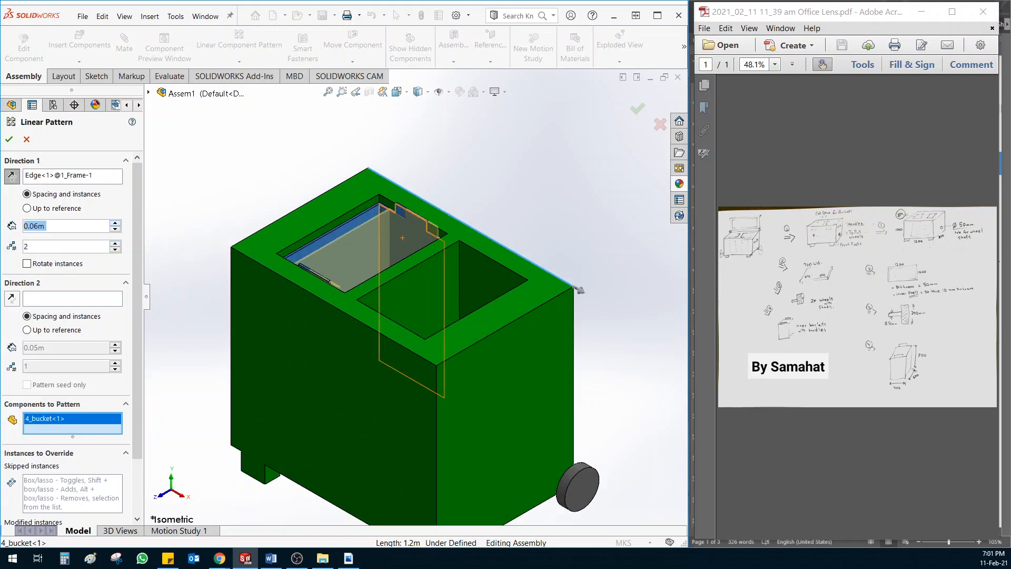
{"action": "left_click", "coordinate": [115, 222]}
{"action": "left_click", "coordinate": [115, 223]}
{"action": "left_click", "coordinate": [115, 222]}
{"action": "left_click", "coordinate": [114, 222]}
{"action": "left_click", "coordinate": [114, 222]}
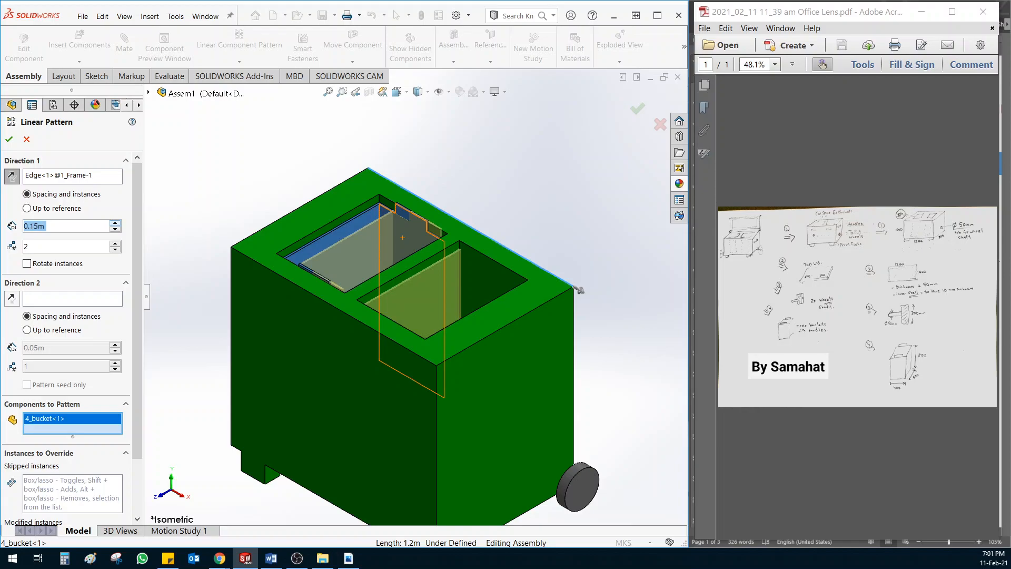
{"action": "left_click", "coordinate": [114, 222]}
{"action": "left_click", "coordinate": [114, 223]}
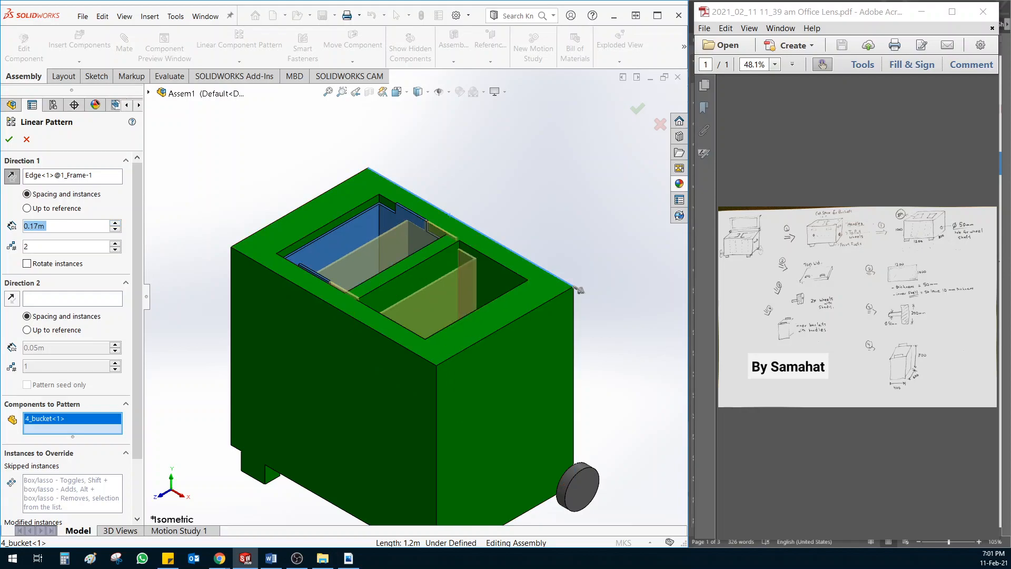
{"action": "left_click", "coordinate": [114, 222]}
{"action": "left_click", "coordinate": [115, 222]}
{"action": "left_click", "coordinate": [114, 222]}
{"action": "left_click", "coordinate": [114, 222]}
{"action": "left_click", "coordinate": [114, 222]}
{"action": "left_click", "coordinate": [115, 222]}
{"action": "left_click", "coordinate": [115, 222]}
{"action": "left_click", "coordinate": [115, 222]}
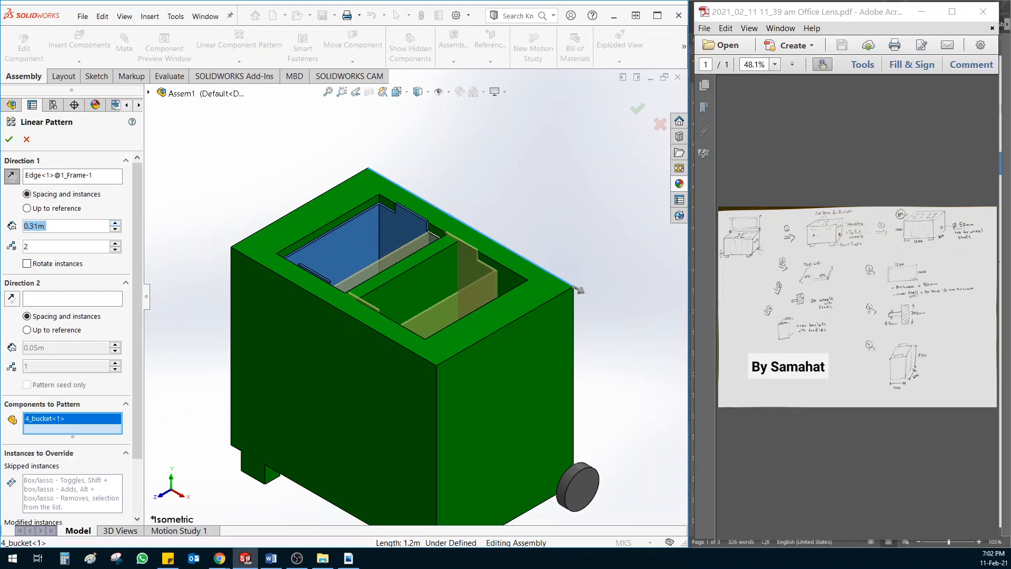
{"action": "left_click", "coordinate": [115, 222]}
{"action": "left_click", "coordinate": [115, 223]}
{"action": "left_click", "coordinate": [114, 222]}
{"action": "left_click", "coordinate": [115, 222]}
{"action": "left_click", "coordinate": [114, 222]}
{"action": "left_click", "coordinate": [115, 222]}
{"action": "left_click", "coordinate": [114, 222]}
{"action": "left_click", "coordinate": [114, 222]}
{"action": "left_click", "coordinate": [114, 222]}
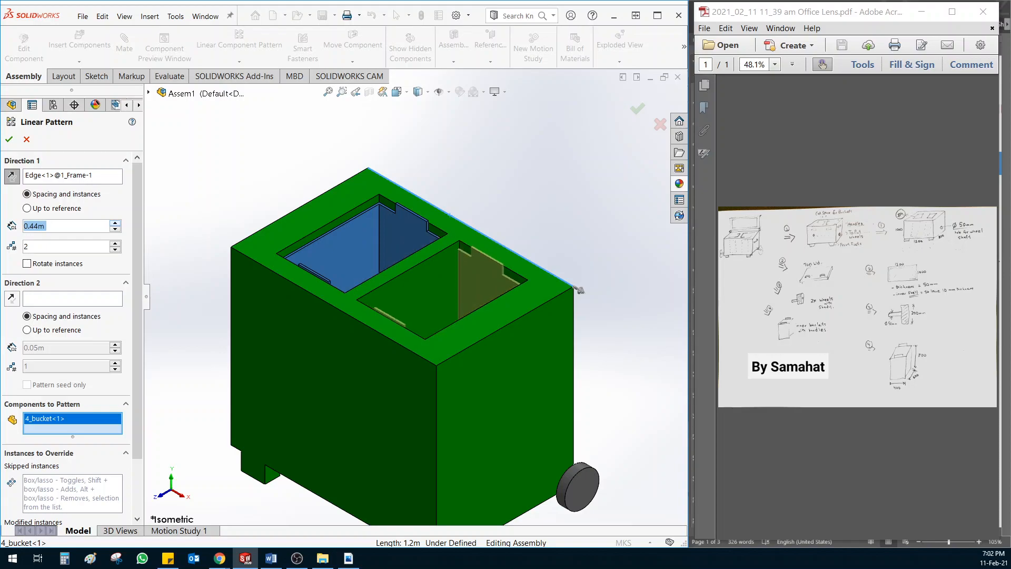
{"action": "left_click", "coordinate": [115, 222]}
{"action": "left_click", "coordinate": [115, 223]}
{"action": "left_click", "coordinate": [115, 222]}
{"action": "left_click", "coordinate": [114, 222]}
{"action": "left_click", "coordinate": [115, 222]}
{"action": "left_click", "coordinate": [115, 222]}
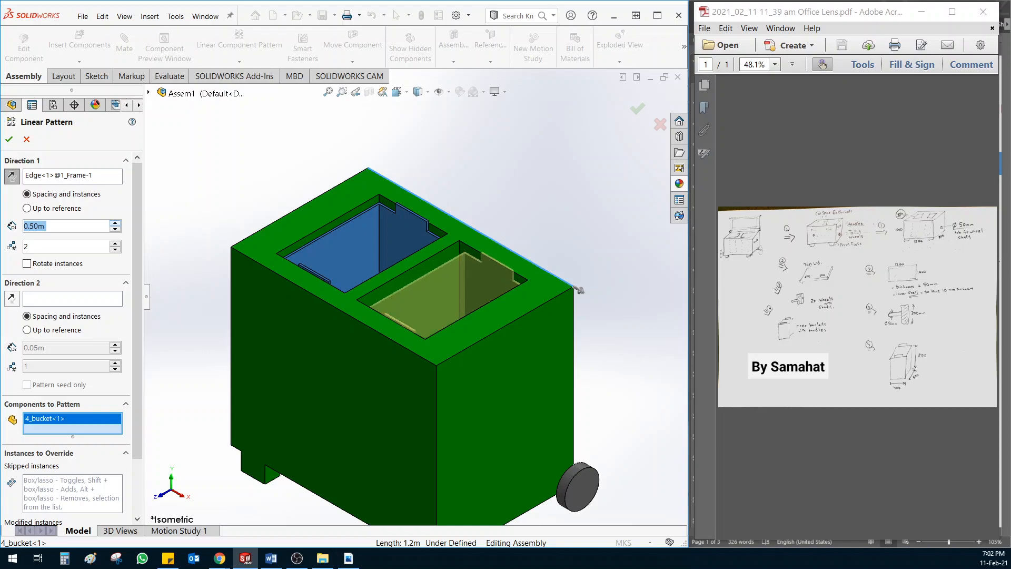
{"action": "left_click", "coordinate": [114, 230]}
{"action": "left_click", "coordinate": [114, 230]}
{"action": "left_click", "coordinate": [115, 229]}
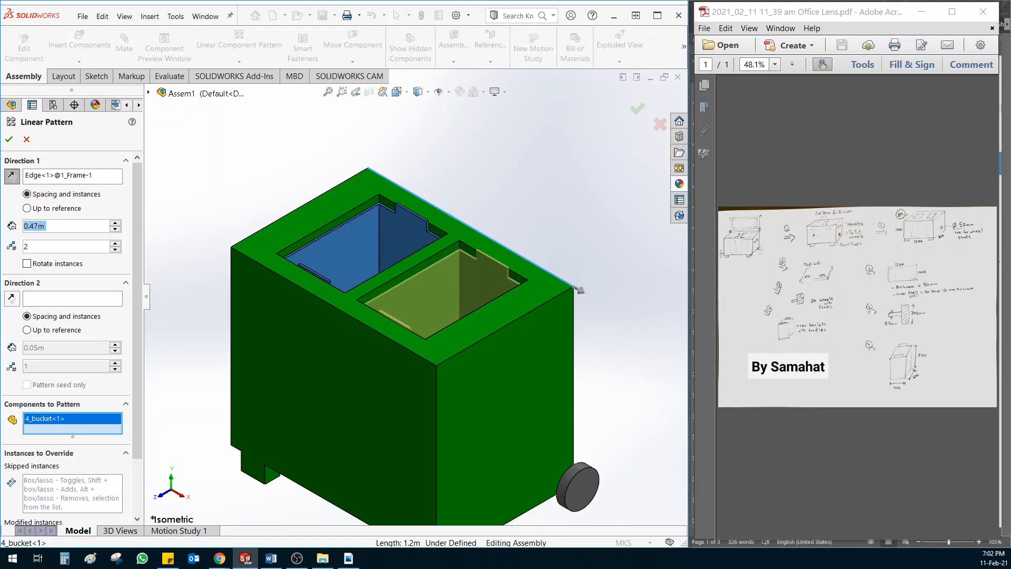
Check the patterned bucket's fit from above, keep the spacing at 0.47 m and accept the linear pattern
{"action": "key", "text": "space"}
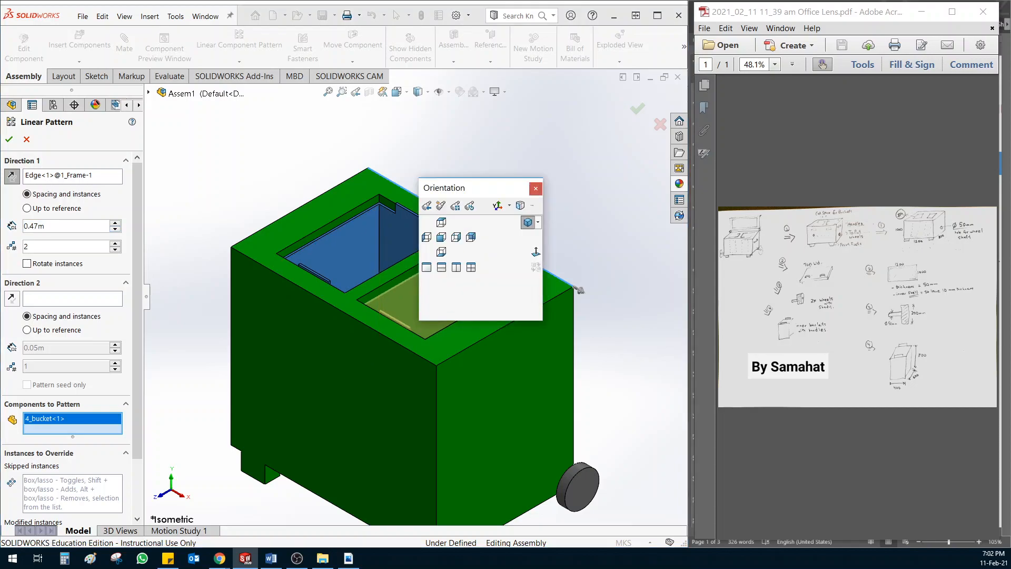
{"action": "left_click", "coordinate": [441, 223]}
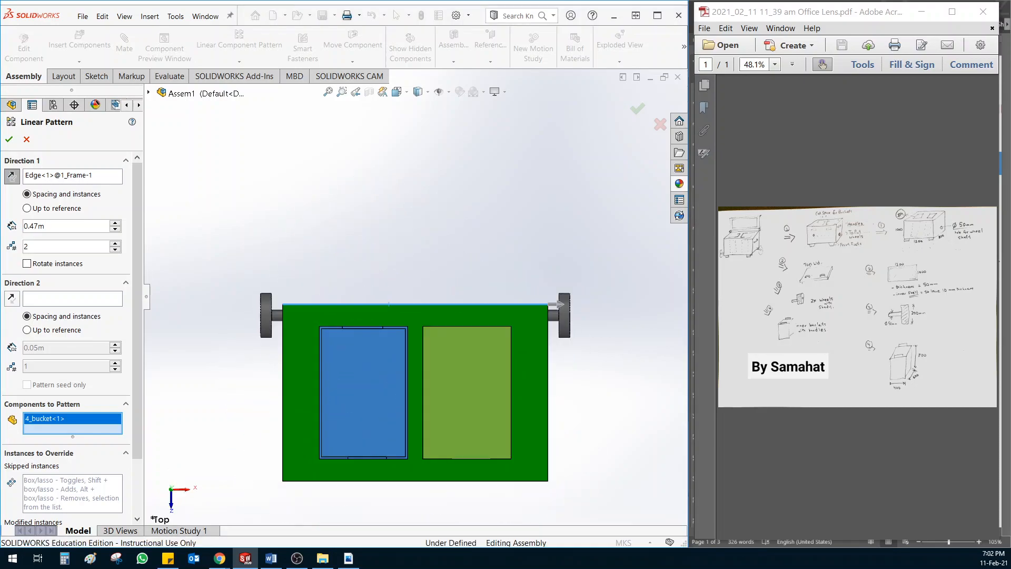
{"action": "scroll", "coordinate": [527, 464], "scroll_direction": "down", "scroll_amount": 2}
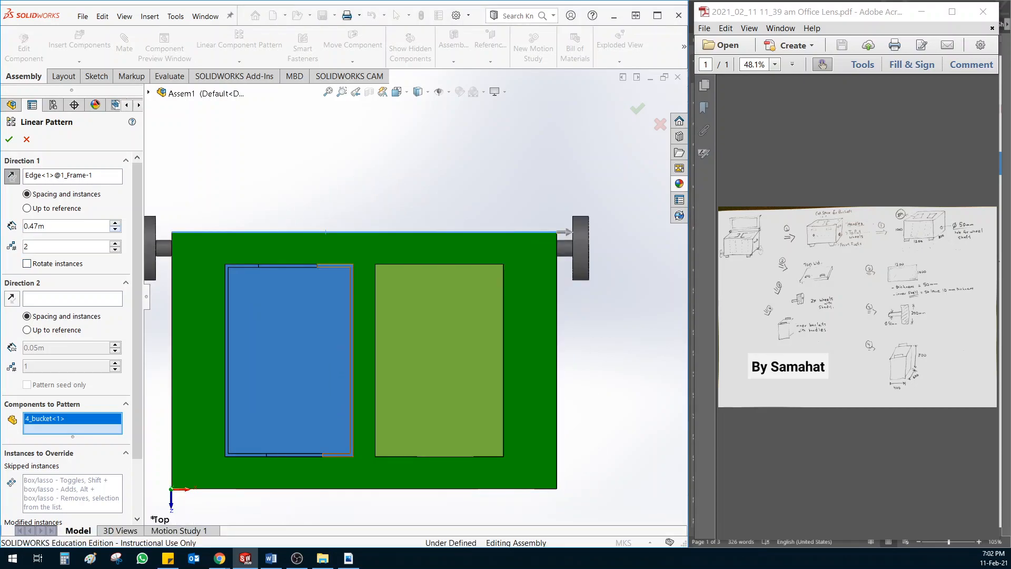
{"action": "left_click", "coordinate": [115, 222]}
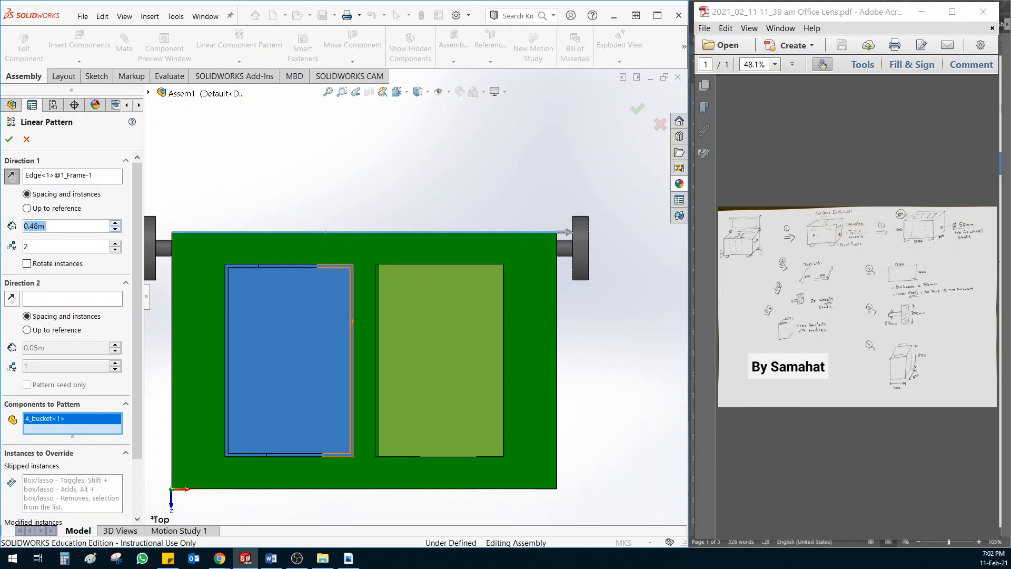
{"action": "left_click", "coordinate": [115, 229]}
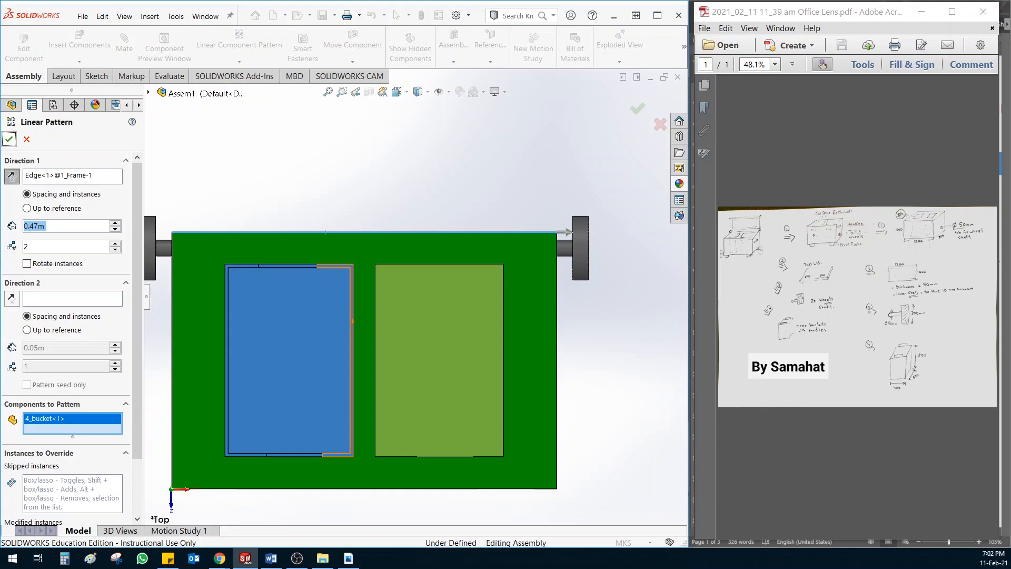
{"action": "left_click", "coordinate": [9, 139]}
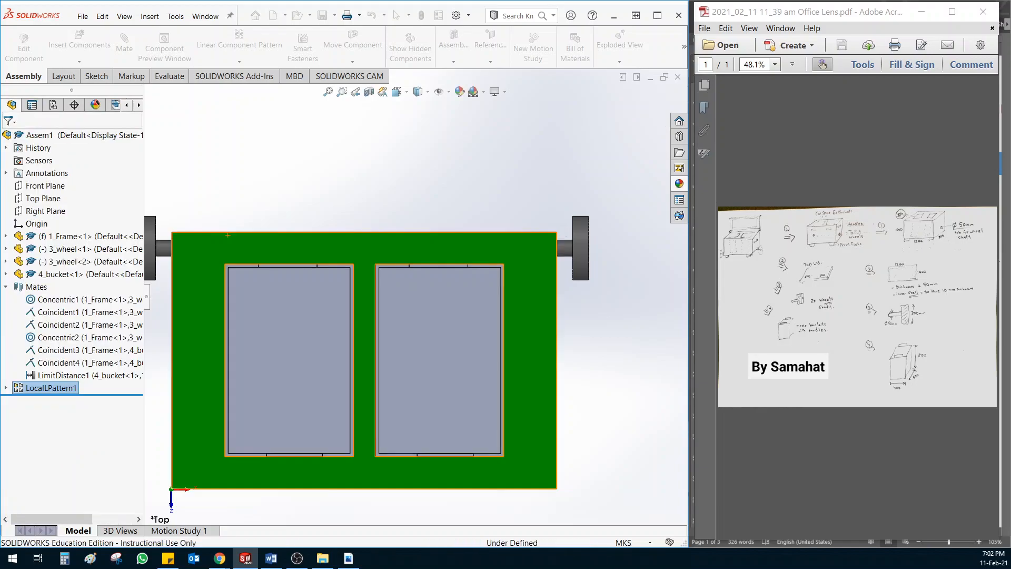
Examine both buckets in the frame from angled and isometric views and try to move the original bucket
{"action": "middle_click_drag", "start_coordinate": [248, 415], "coordinate": [221, 337]}
{"action": "scroll", "coordinate": [391, 296], "scroll_direction": "up", "scroll_amount": 2}
{"action": "scroll", "coordinate": [391, 296], "scroll_direction": "down", "scroll_amount": 2}
{"action": "scroll", "coordinate": [391, 296], "scroll_direction": "up", "scroll_amount": 2}
{"action": "scroll", "coordinate": [387, 290], "scroll_direction": "up", "scroll_amount": 2}
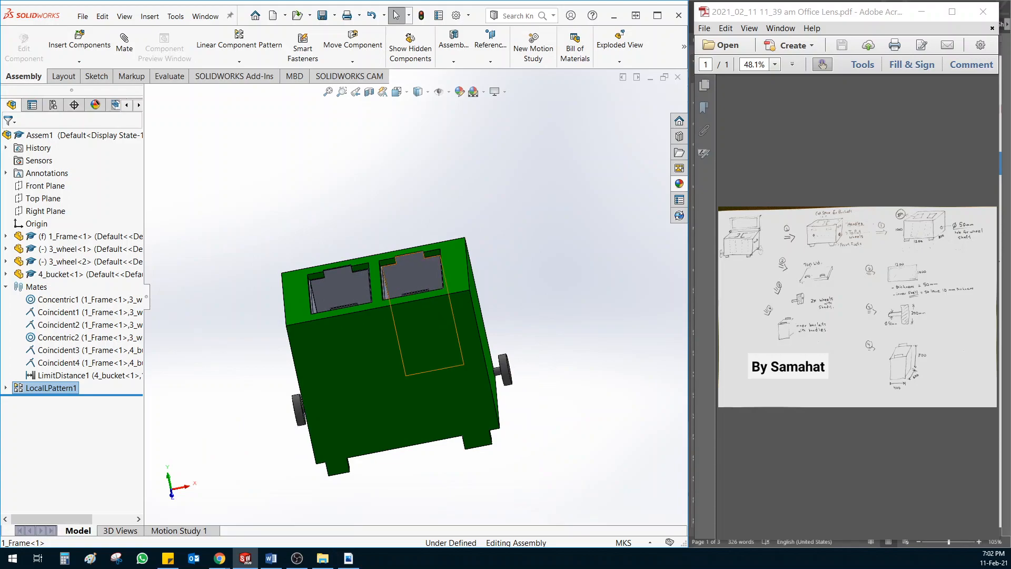
{"action": "left_click_drag", "start_coordinate": [347, 305], "coordinate": [350, 280]}
{"action": "key", "text": "space"}
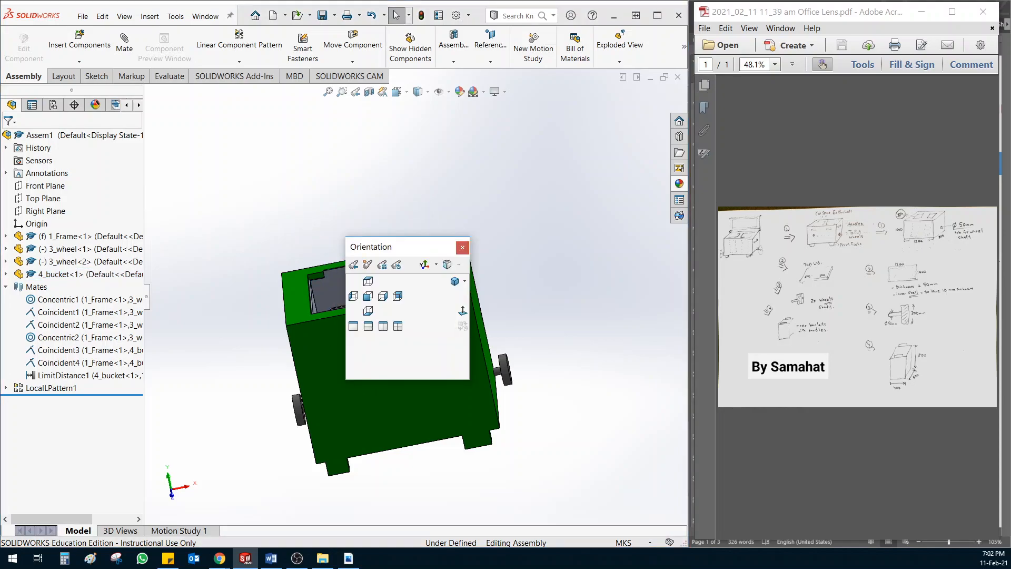
{"action": "left_click", "coordinate": [454, 281]}
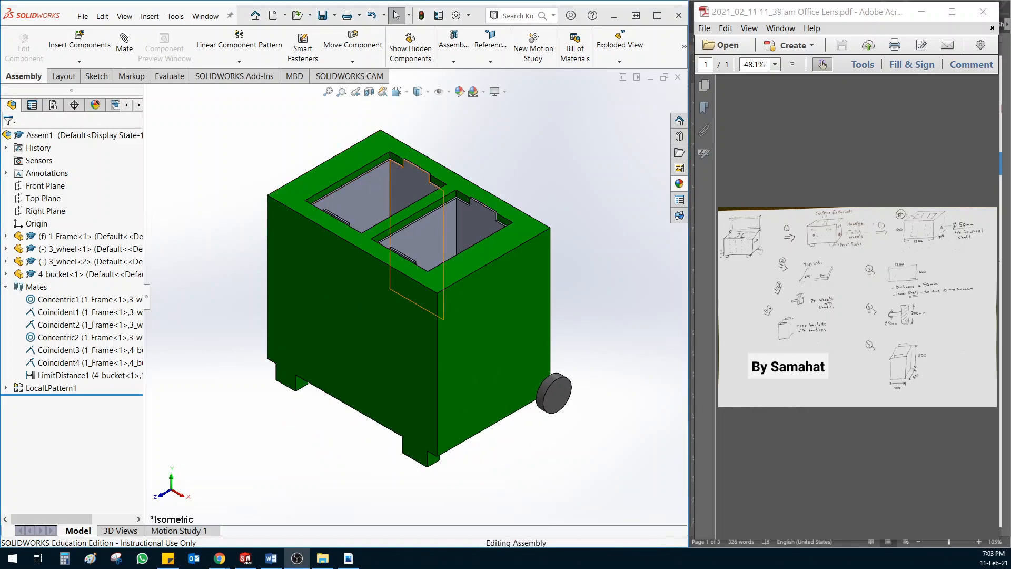
{"action": "left_click", "coordinate": [402, 178]}
{"action": "mouse_move", "coordinate": [403, 178]}
{"action": "left_mouse_down"}
{"action": "mouse_move", "coordinate": [403, 136]}
{"action": "mouse_move", "coordinate": [402, 178]}
{"action": "left_mouse_up"}
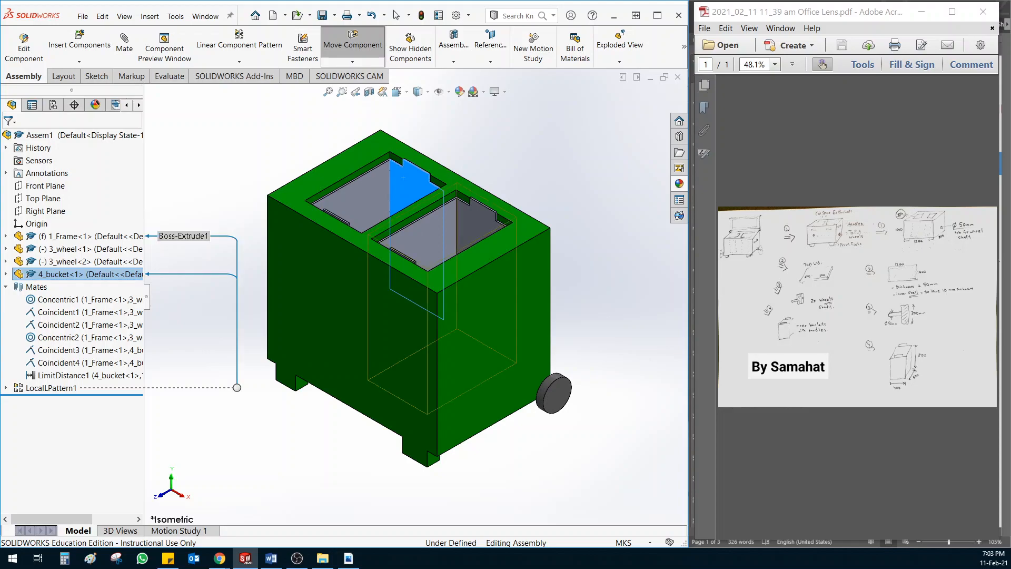
{"action": "key", "text": "Escape"}
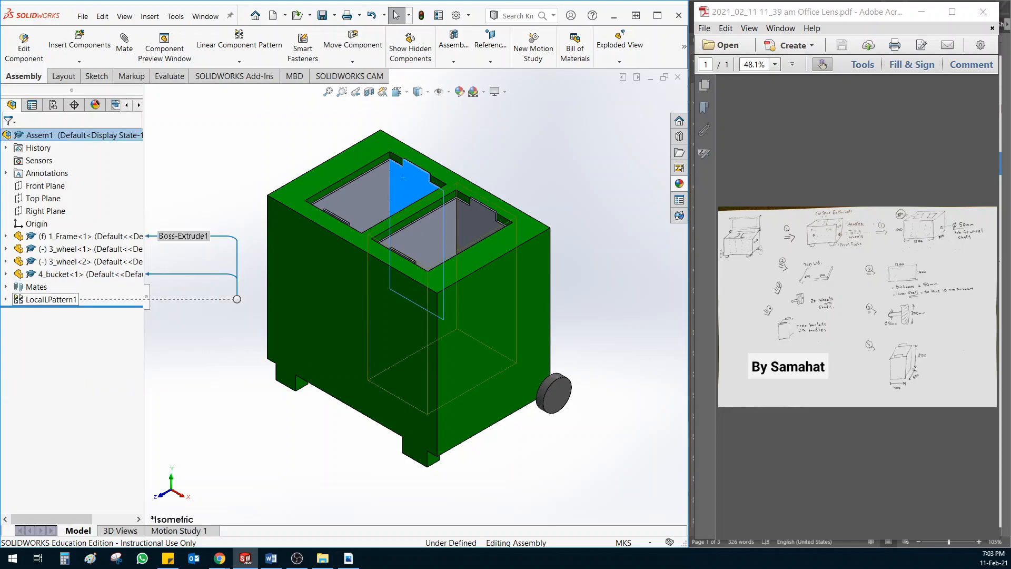
{"action": "key", "text": "Escape"}
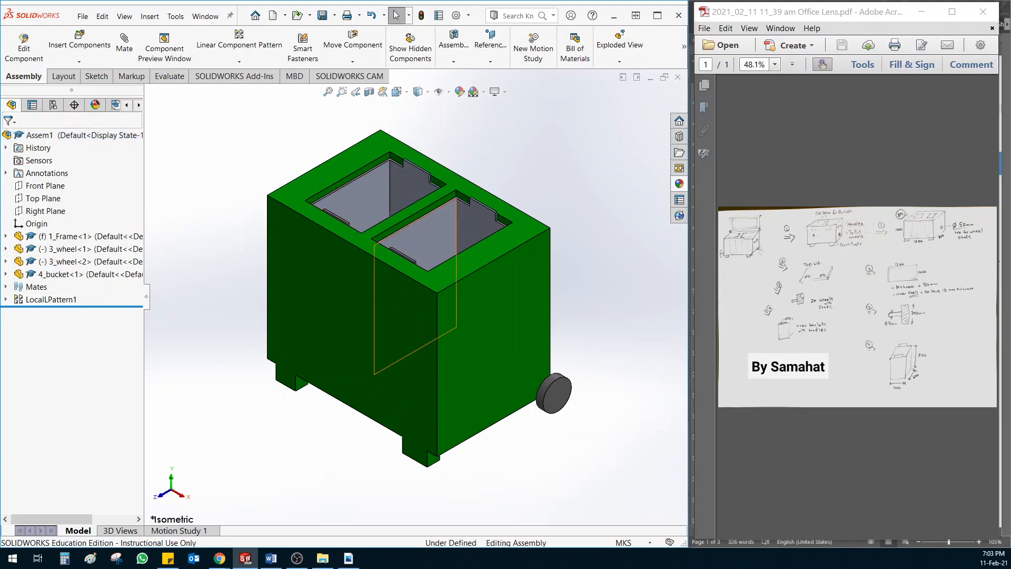
Insert the 2_Lid part into the assembly and place it above the frame
{"action": "scroll", "coordinate": [429, 345], "scroll_direction": "up", "scroll_amount": 3}
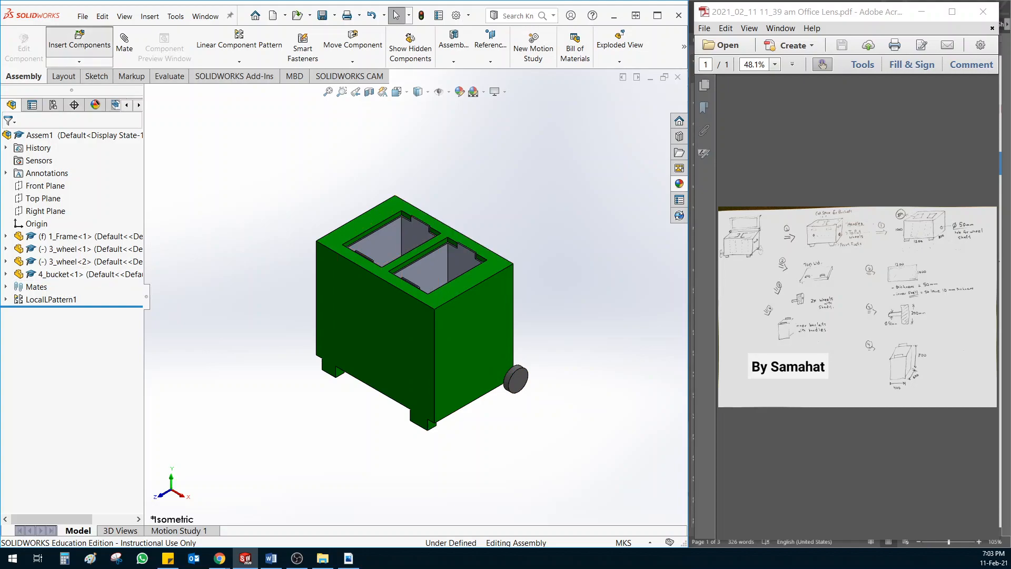
{"action": "left_click", "coordinate": [79, 40]}
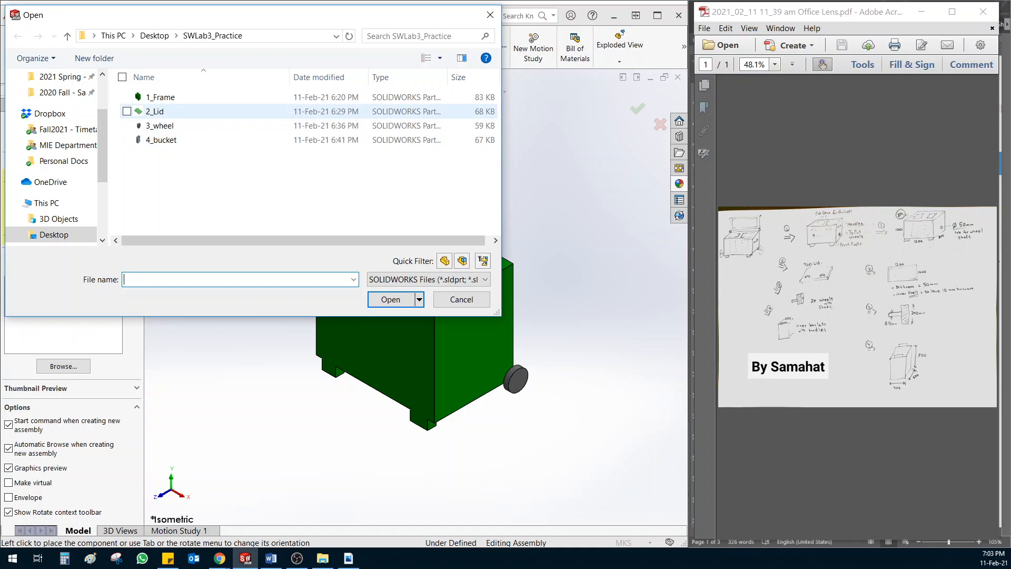
{"action": "left_click", "coordinate": [154, 111]}
{"action": "left_click", "coordinate": [390, 299]}
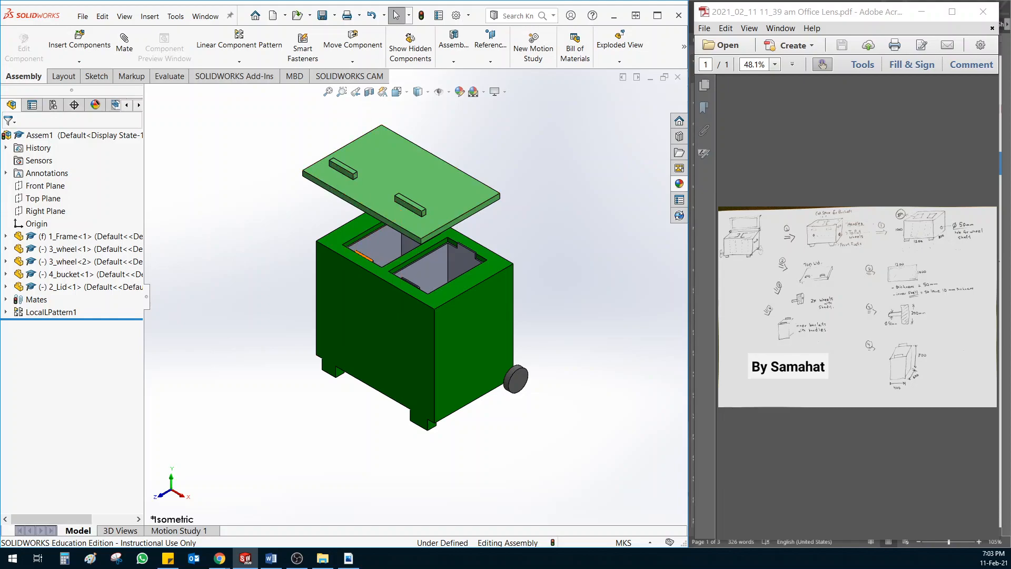
Move the lid sideways so it sits roughly over the frame's openings
{"action": "middle_click_drag", "start_coordinate": [421, 354], "coordinate": [332, 335]}
{"action": "right_click_drag", "start_coordinate": [417, 211], "coordinate": [451, 210]}
{"action": "key", "text": "ctrl"}
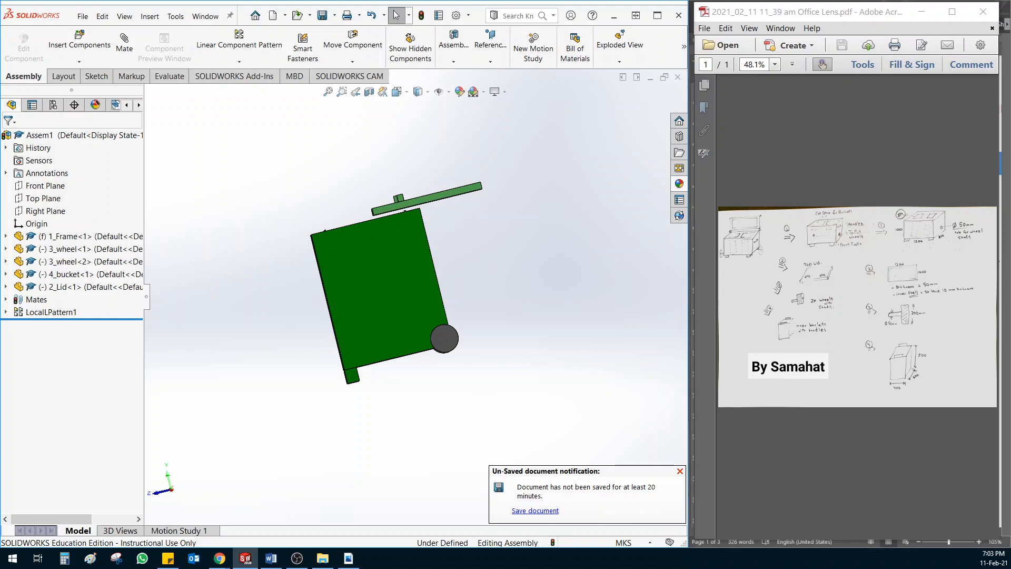
{"action": "scroll", "coordinate": [416, 296], "scroll_direction": "up", "scroll_amount": 3}
{"action": "scroll", "coordinate": [330, 194], "scroll_direction": "down", "scroll_amount": 3}
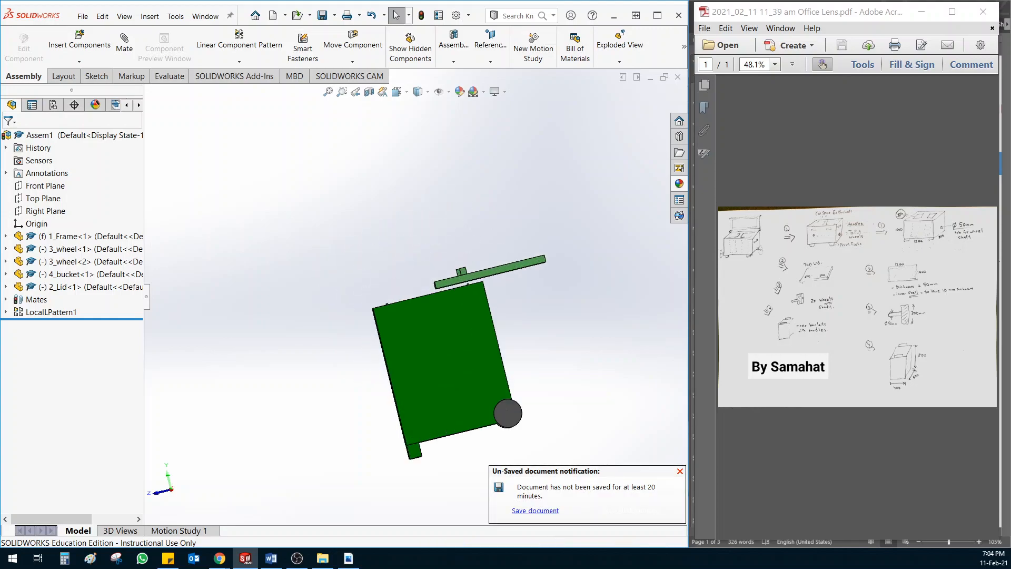
{"action": "middle_click_drag", "start_coordinate": [463, 211], "coordinate": [492, 290]}
{"action": "scroll", "coordinate": [492, 290], "scroll_direction": "down", "scroll_amount": 2}
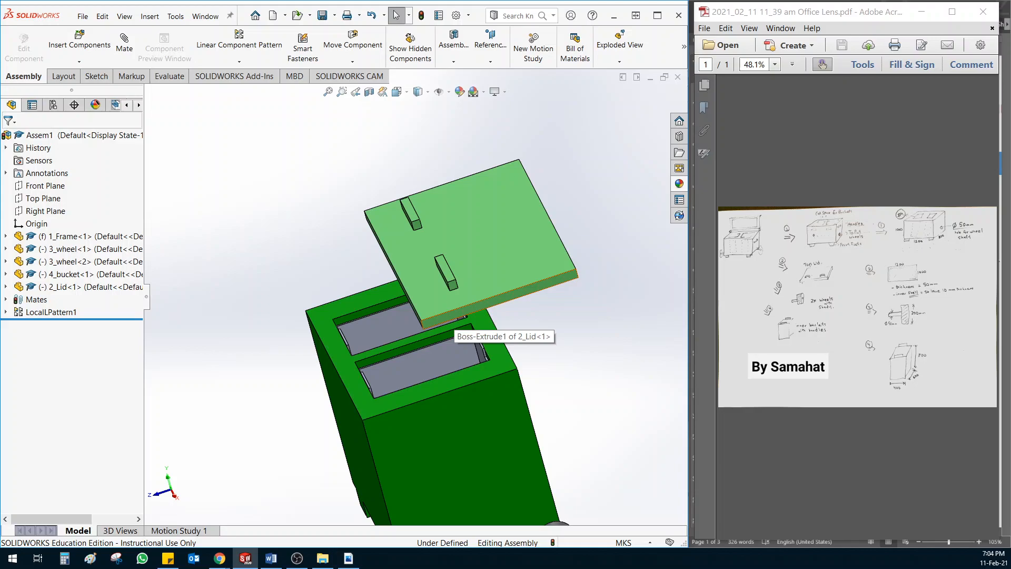
{"action": "left_click", "coordinate": [577, 268]}
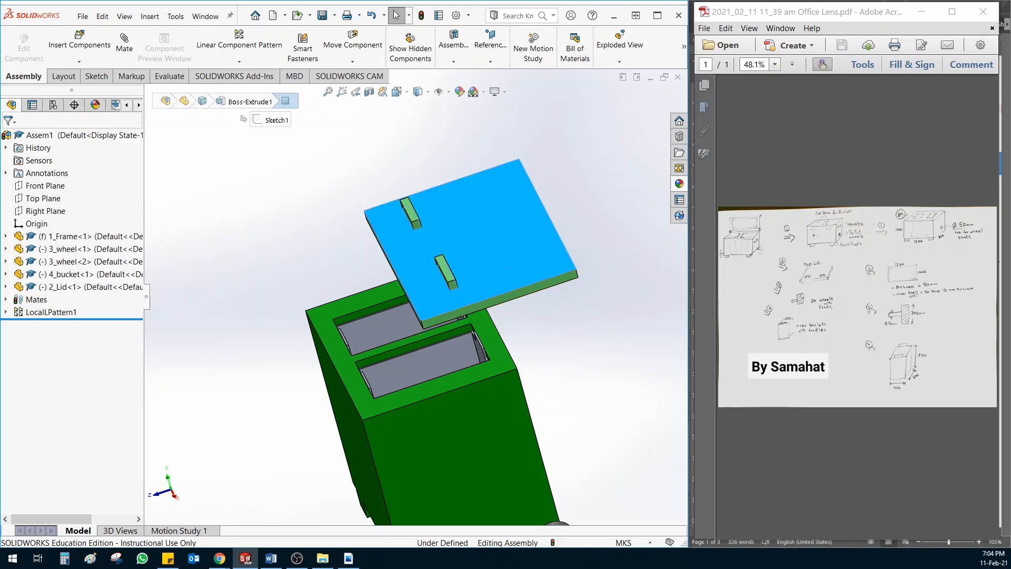
{"action": "left_click_drag", "start_coordinate": [577, 269], "coordinate": [506, 267]}
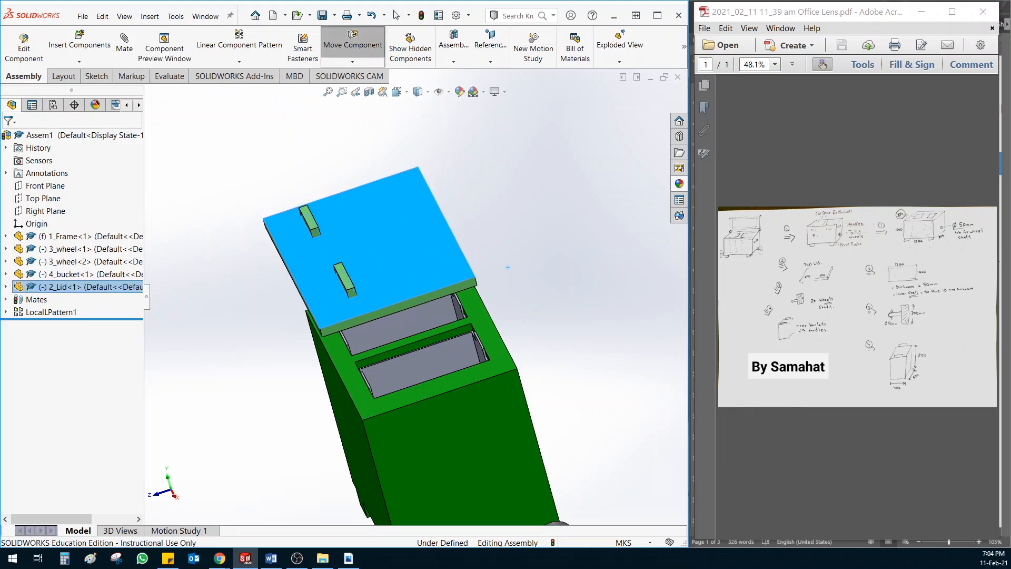
{"action": "middle_click_drag", "start_coordinate": [476, 291], "coordinate": [440, 227]}
{"action": "scroll", "coordinate": [476, 289], "scroll_direction": "down", "scroll_amount": 6}
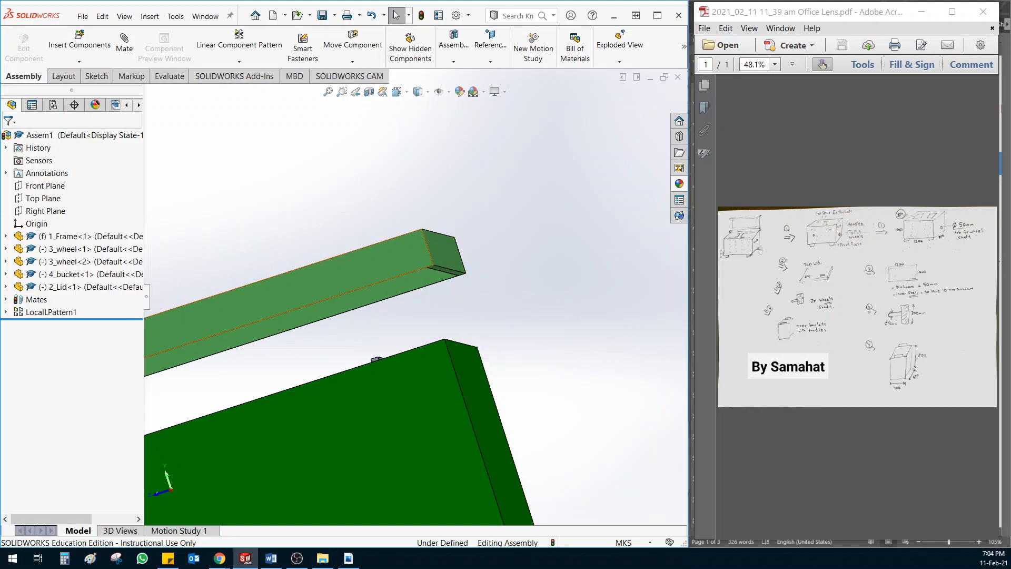
{"action": "left_click", "coordinate": [386, 257]}
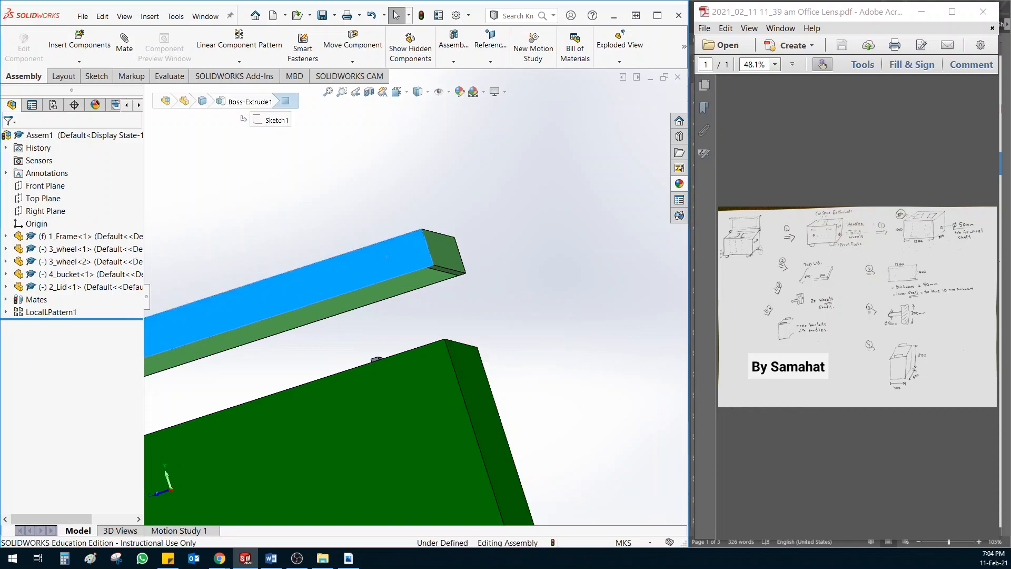
{"action": "left_click", "coordinate": [379, 379]}
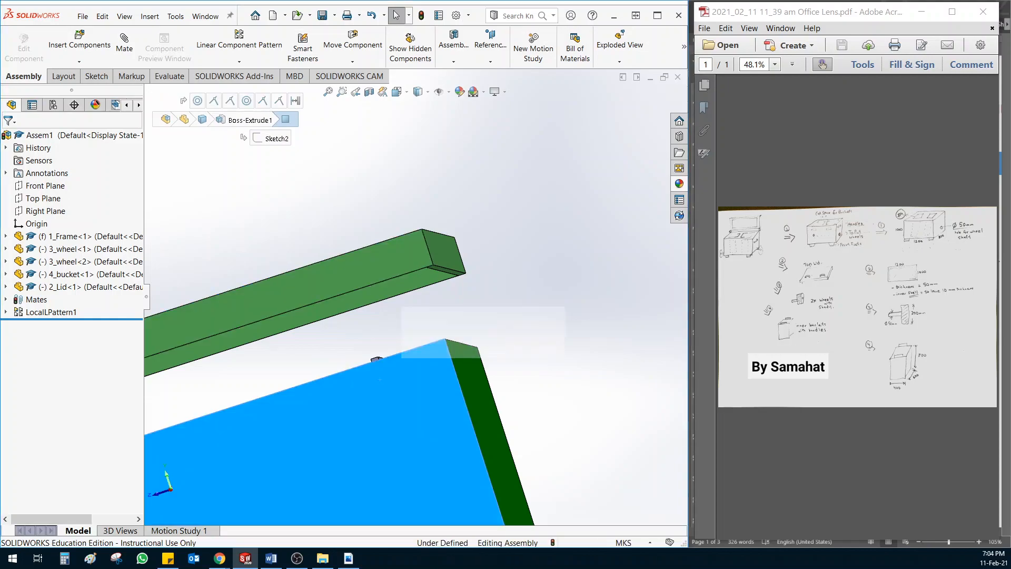
{"action": "left_click", "coordinate": [427, 317]}
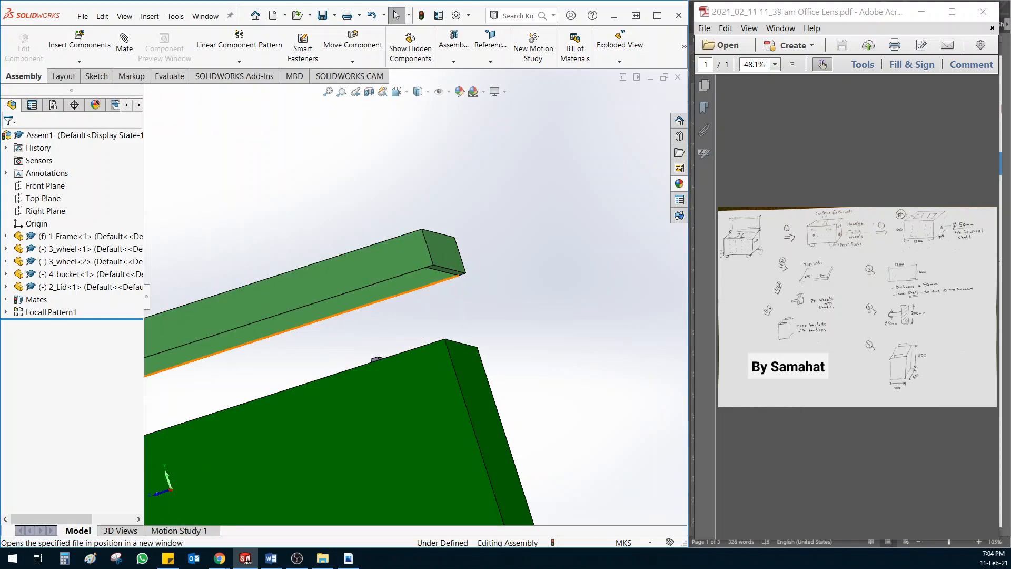
Mate the lid's side face near the handles coincident with the frame's matching side face
{"action": "scroll", "coordinate": [416, 297], "scroll_direction": "up", "scroll_amount": 4}
{"action": "scroll", "coordinate": [416, 299], "scroll_direction": "up", "scroll_amount": 1}
{"action": "middle_click_drag", "start_coordinate": [416, 299], "coordinate": [397, 354]}
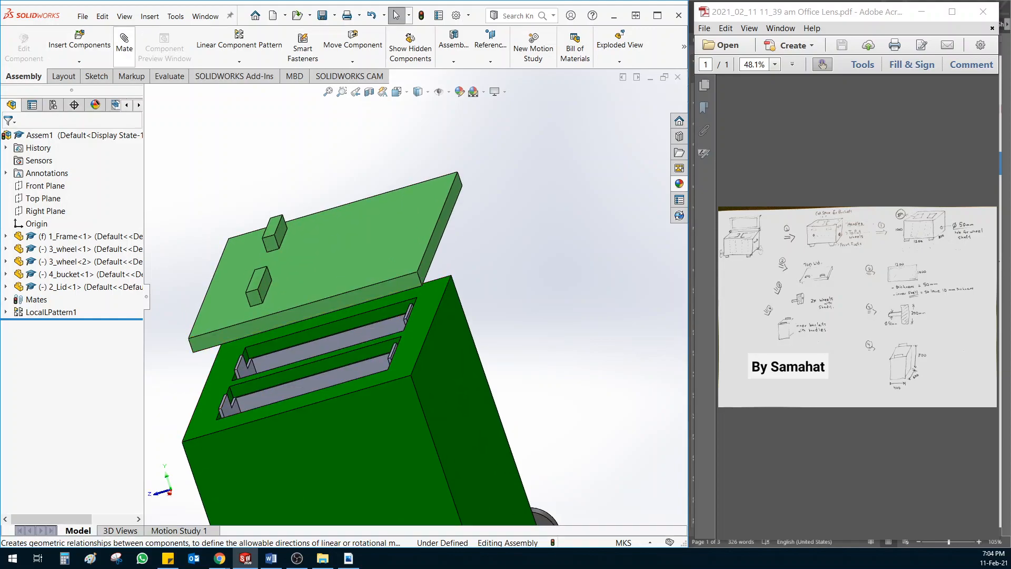
{"action": "left_click", "coordinate": [125, 45]}
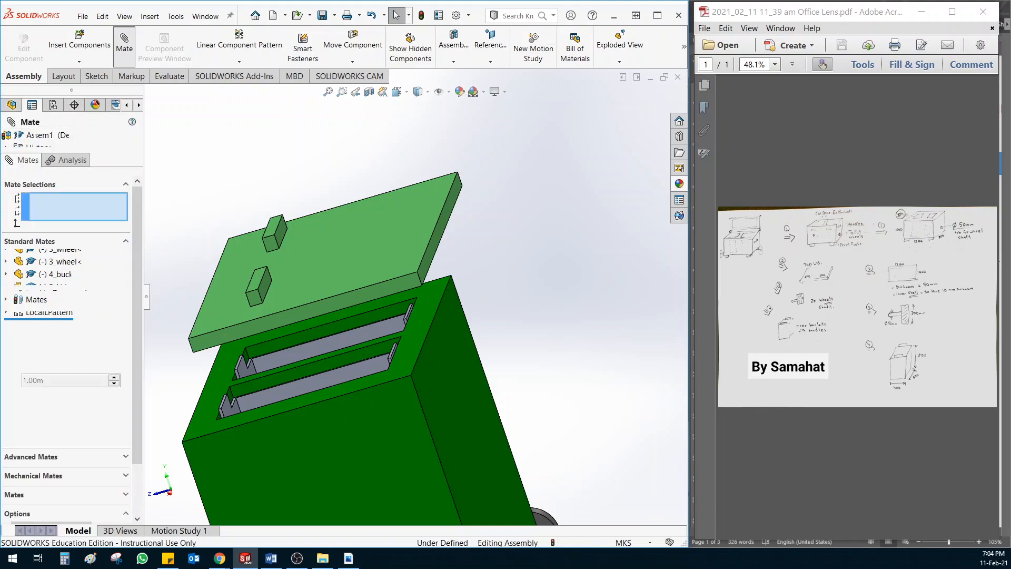
{"action": "left_click", "coordinate": [211, 339]}
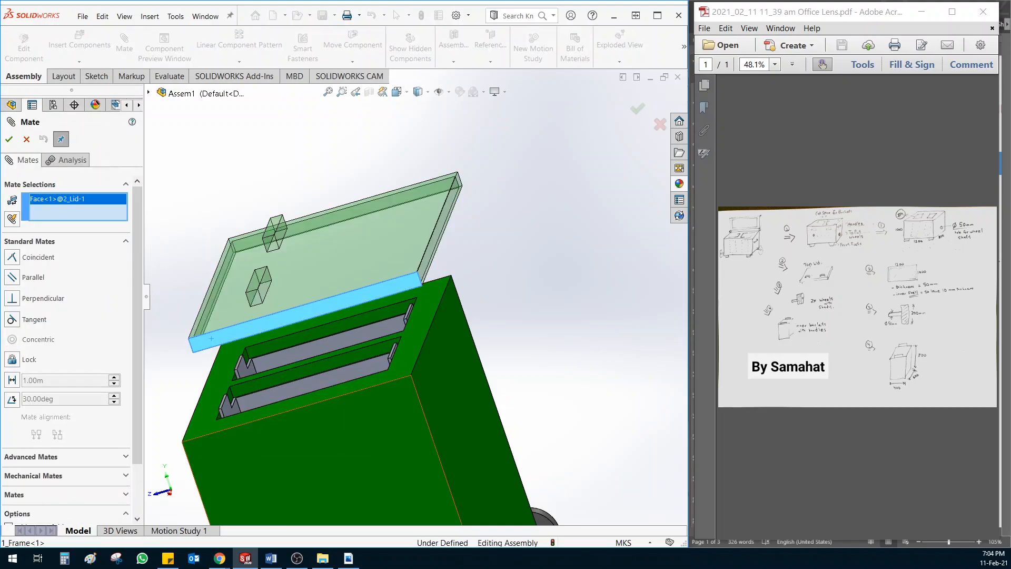
{"action": "left_click", "coordinate": [256, 442]}
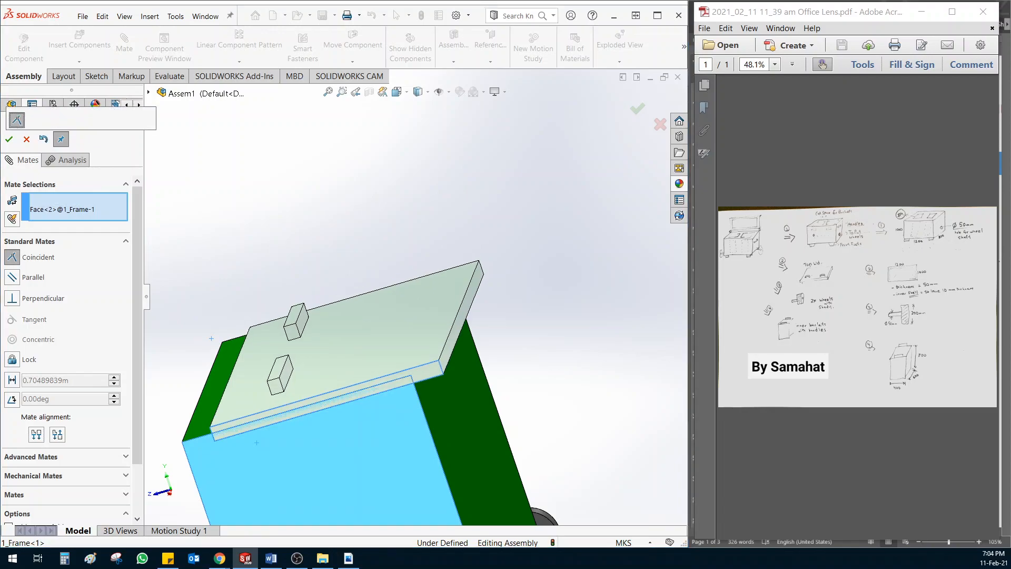
{"action": "key", "text": "Return"}
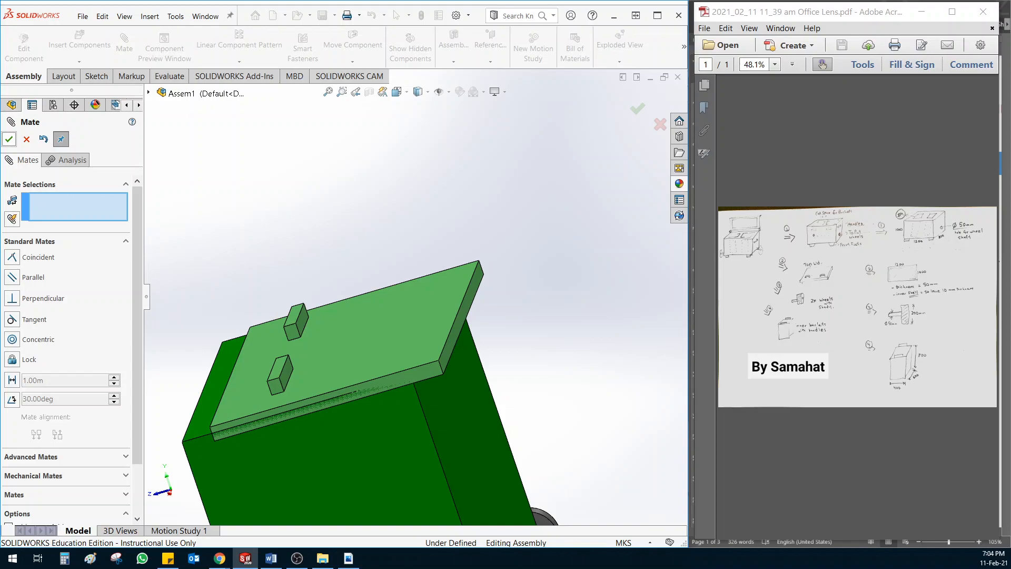
Move the lid within its mated plane, up off the frame, so the frame's top edges are exposed
{"action": "left_click", "coordinate": [426, 374]}
{"action": "left_click_drag", "start_coordinate": [426, 374], "coordinate": [394, 340]}
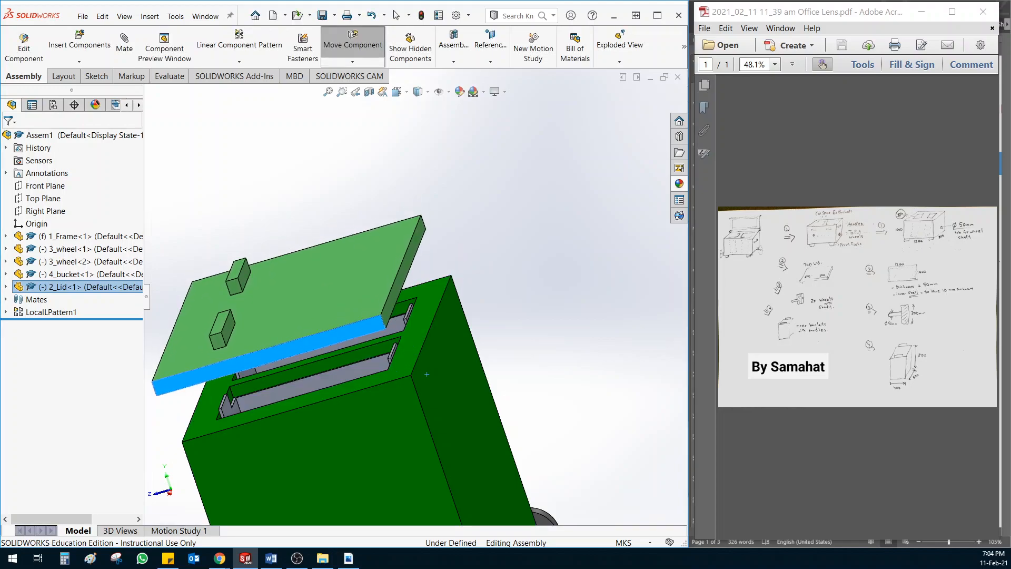
{"action": "key", "text": "Escape"}
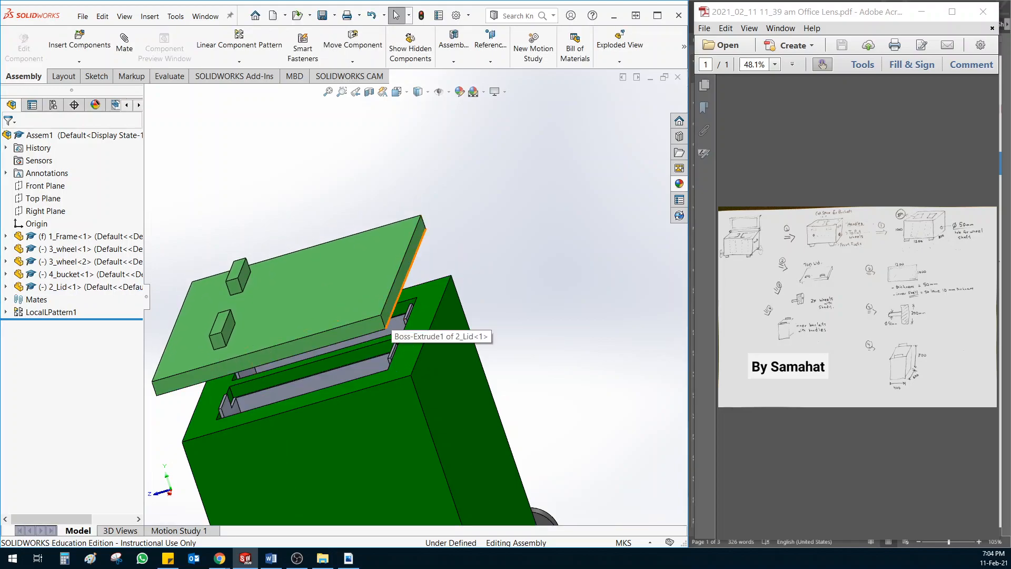
{"action": "left_click", "coordinate": [401, 291]}
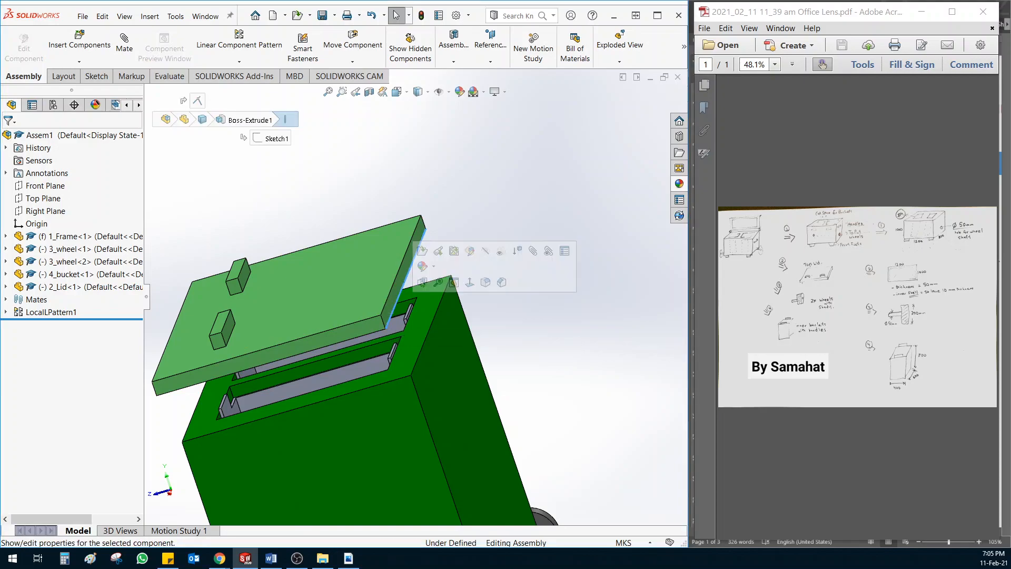
{"action": "key", "text": "Escape"}
Mate the lid's lower end edge coincident with the frame's adjacent top edge to form a hinge
{"action": "left_click", "coordinate": [124, 46]}
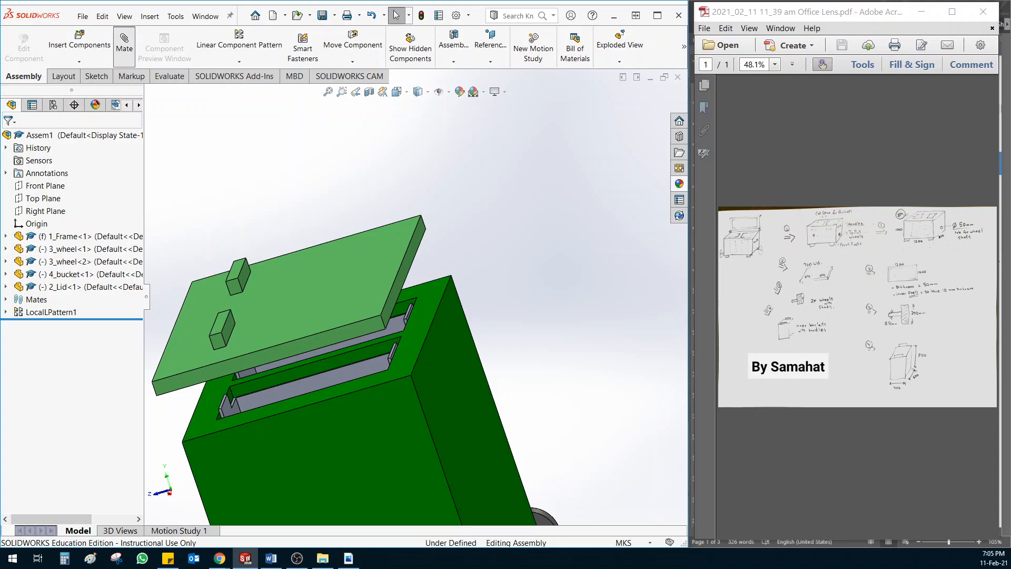
{"action": "scroll", "coordinate": [422, 271], "scroll_direction": "down", "scroll_amount": 2}
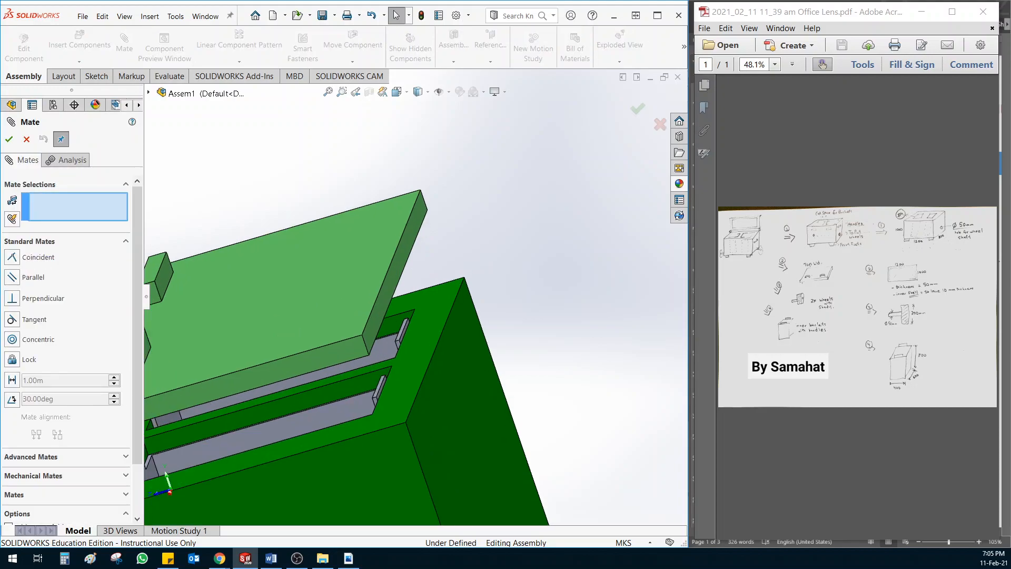
{"action": "left_click", "coordinate": [398, 280]}
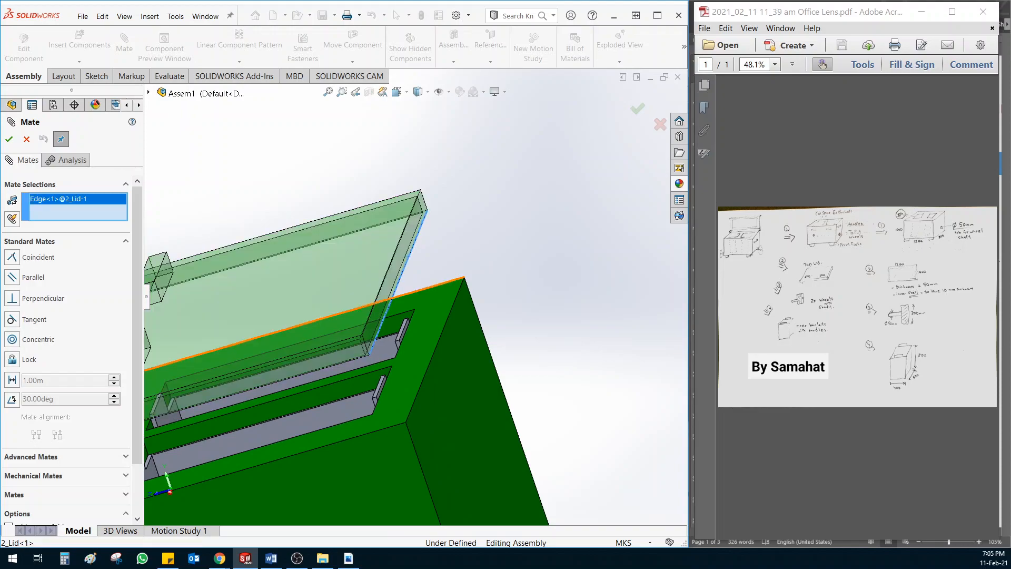
{"action": "left_click", "coordinate": [446, 321]}
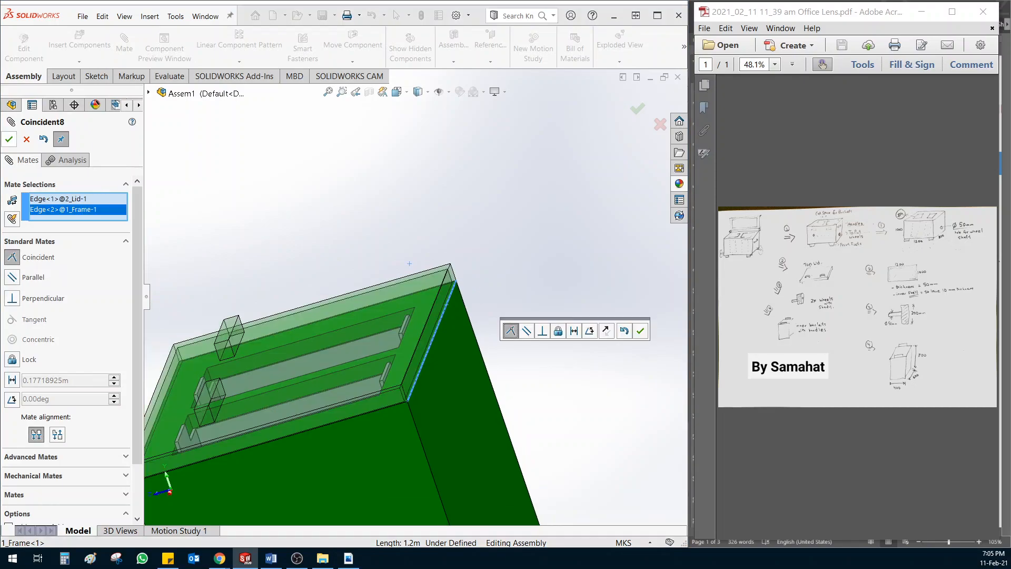
{"action": "key", "text": "Return"}
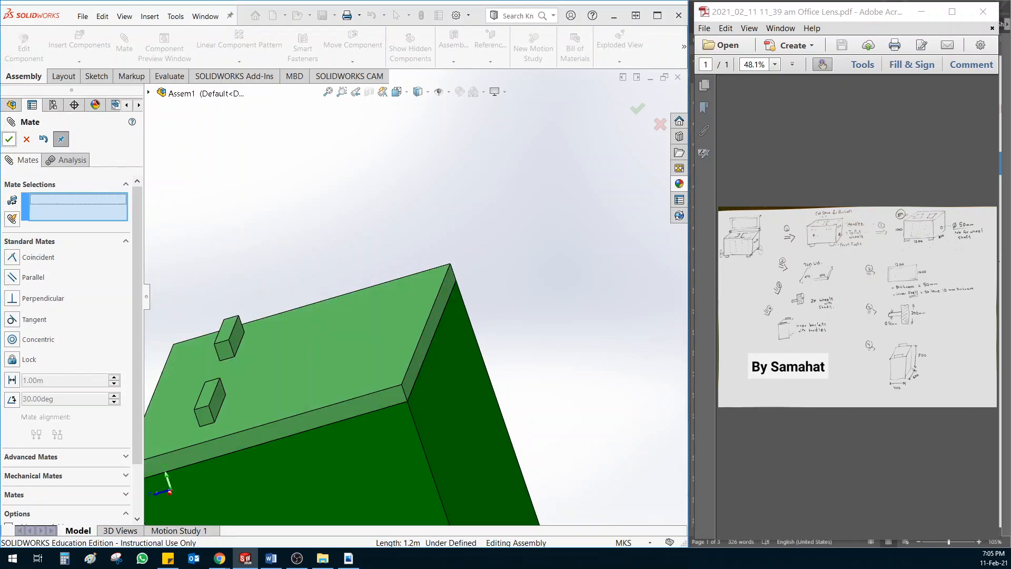
{"action": "key", "text": "Escape"}
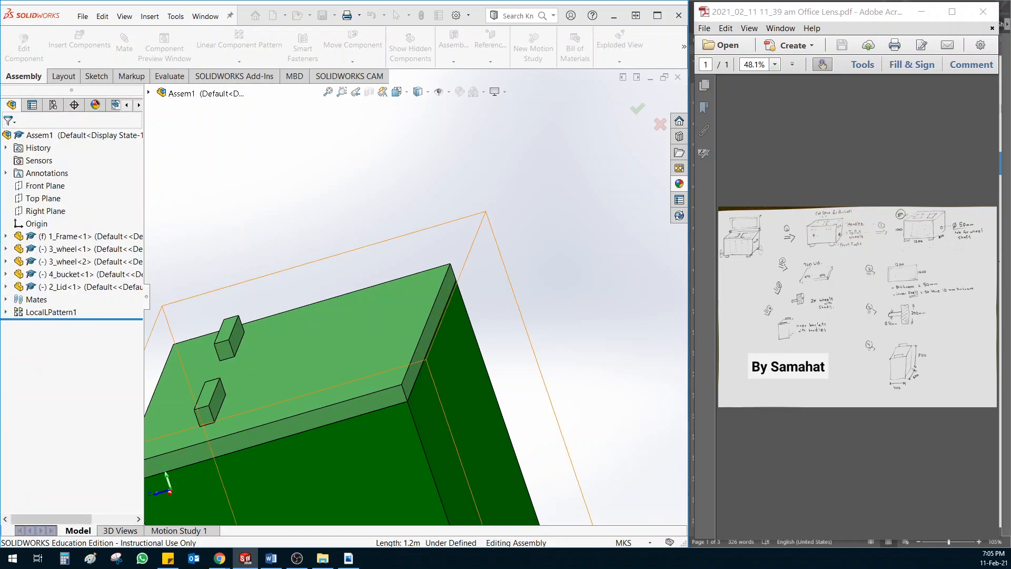
Swing the lid open about its hinge edge and examine its rotation above the buckets
{"action": "scroll", "coordinate": [415, 297], "scroll_direction": "up", "scroll_amount": 4}
{"action": "middle_click_drag", "start_coordinate": [364, 332], "coordinate": [409, 340]}
{"action": "left_click_drag", "start_coordinate": [409, 340], "coordinate": [357, 350]}
{"action": "left_click_drag", "start_coordinate": [416, 292], "coordinate": [337, 287]}
{"action": "mouse_move", "coordinate": [356, 349]}
{"action": "left_mouse_down"}
{"action": "mouse_move", "coordinate": [350, 306]}
{"action": "mouse_move", "coordinate": [355, 349]}
{"action": "left_mouse_up"}
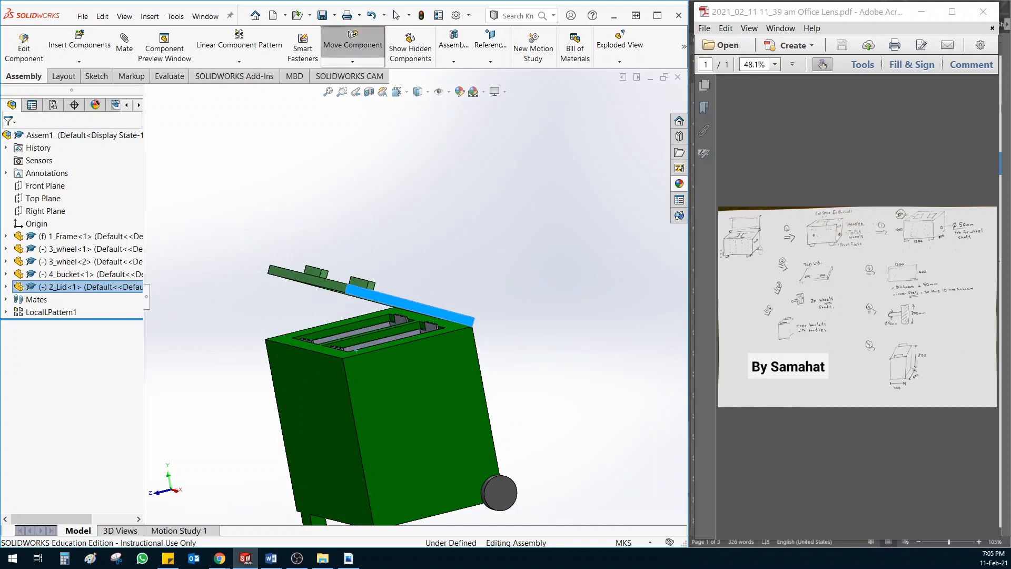
{"action": "middle_click_drag", "start_coordinate": [356, 349], "coordinate": [340, 358]}
{"action": "scroll", "coordinate": [337, 352], "scroll_direction": "down", "scroll_amount": 3}
{"action": "key", "text": "Escape"}
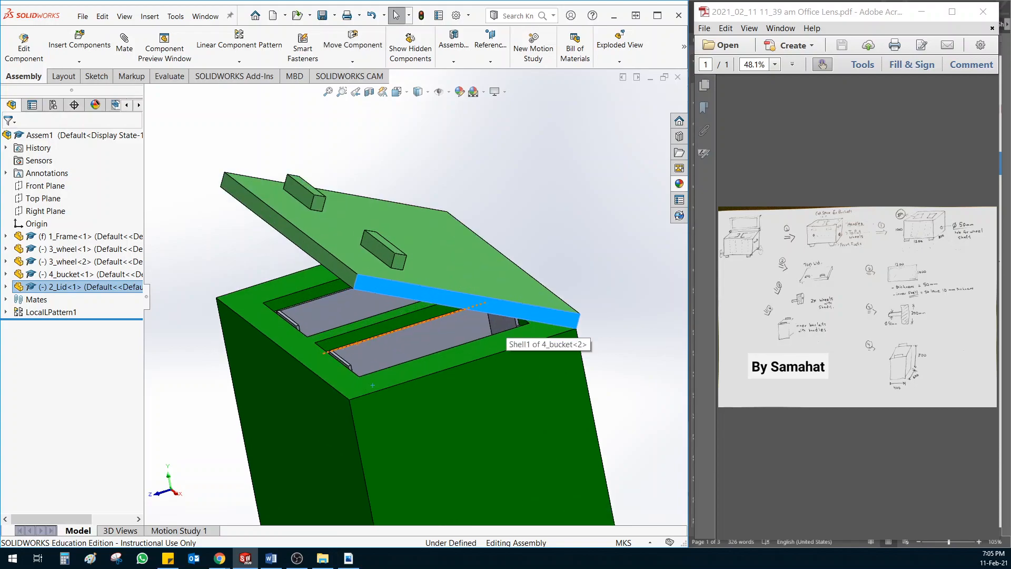
{"action": "scroll", "coordinate": [421, 311], "scroll_direction": "up", "scroll_amount": 1}
{"action": "key", "text": "Escape"}
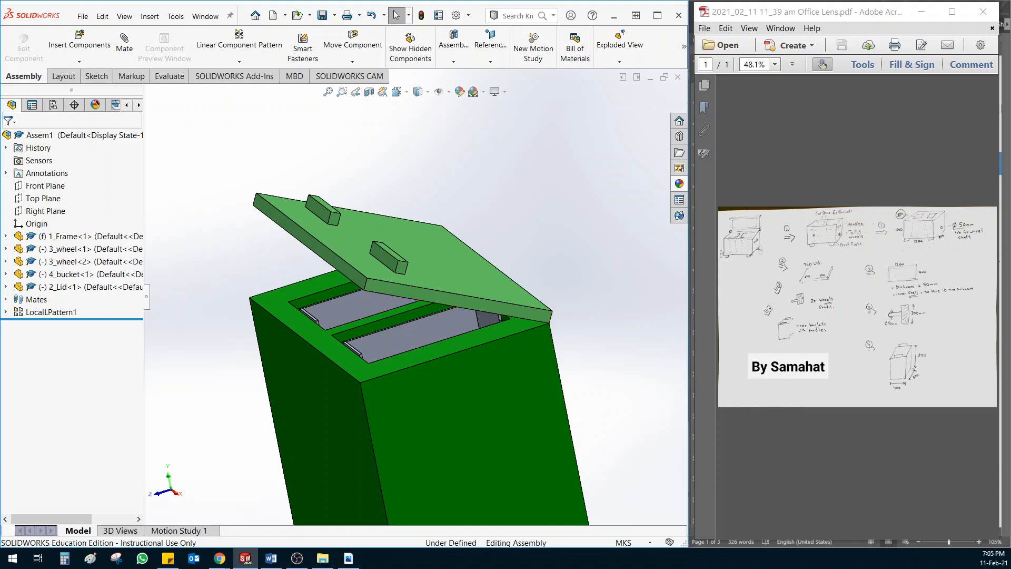
Swing the lid down until it almost rests on the frame
{"action": "left_click", "coordinate": [392, 293]}
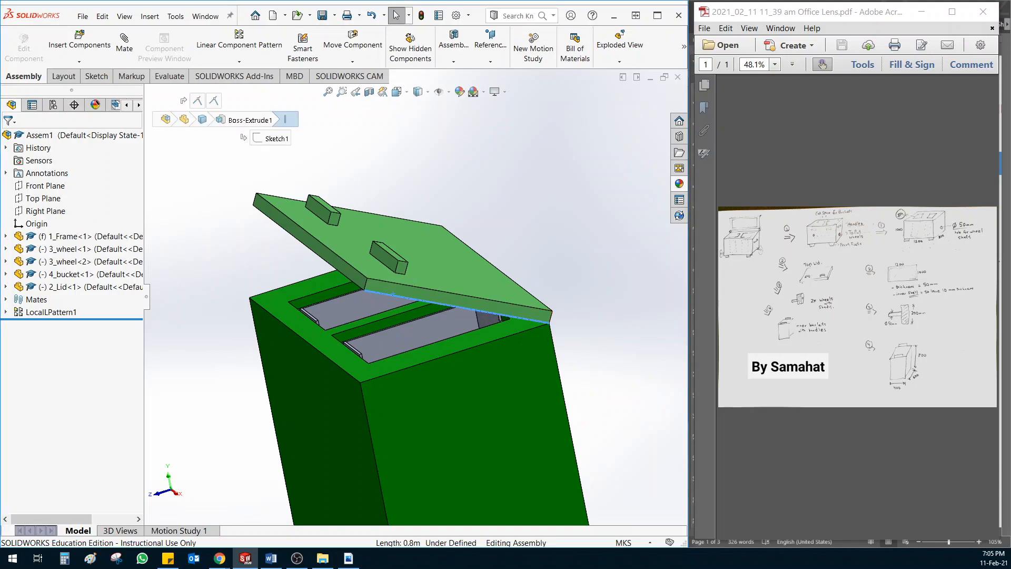
{"action": "left_click", "coordinate": [474, 346], "text": "ctrl"}
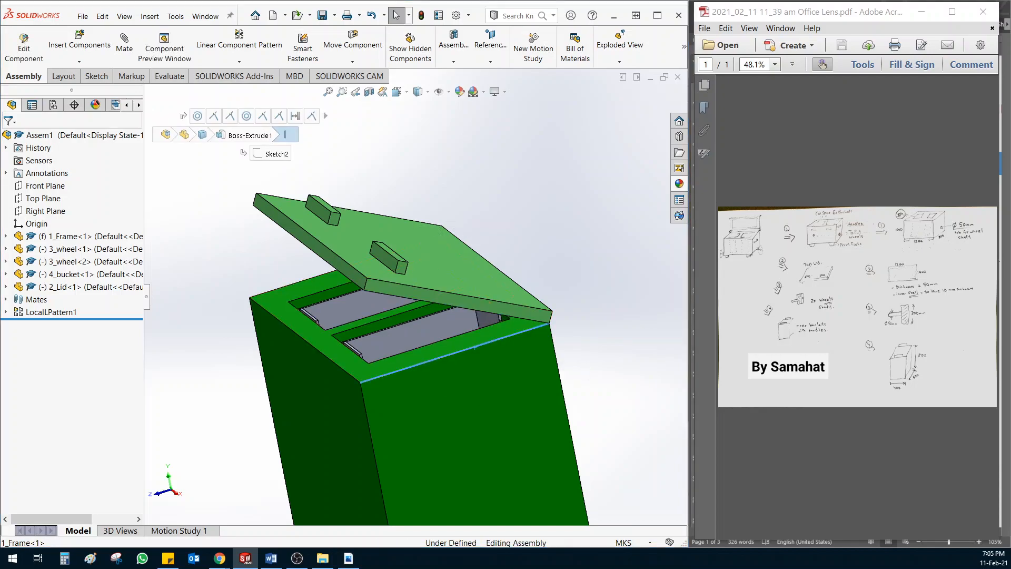
{"action": "left_click_drag", "start_coordinate": [404, 290], "coordinate": [396, 361]}
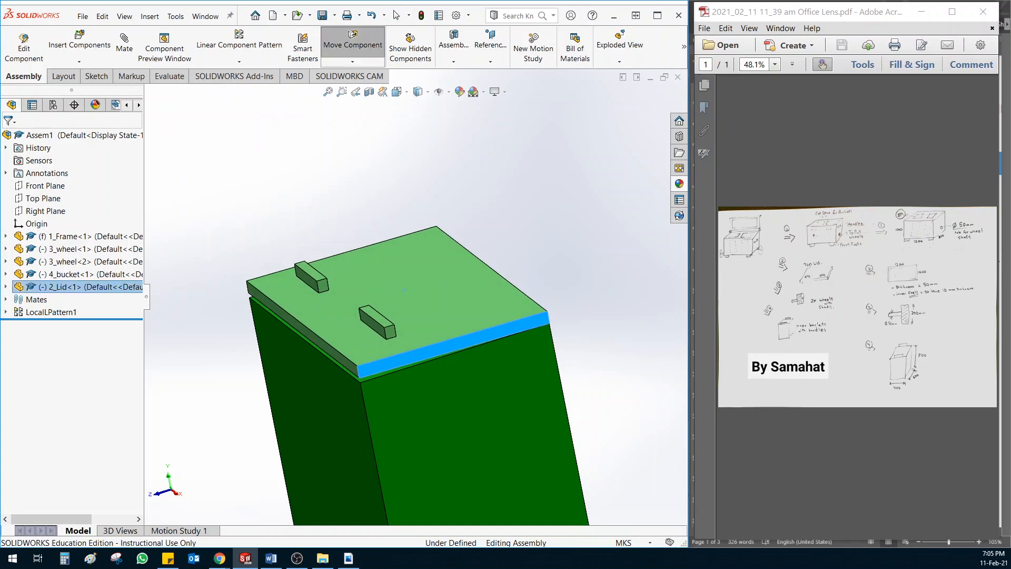
{"action": "left_click", "coordinate": [396, 15]}
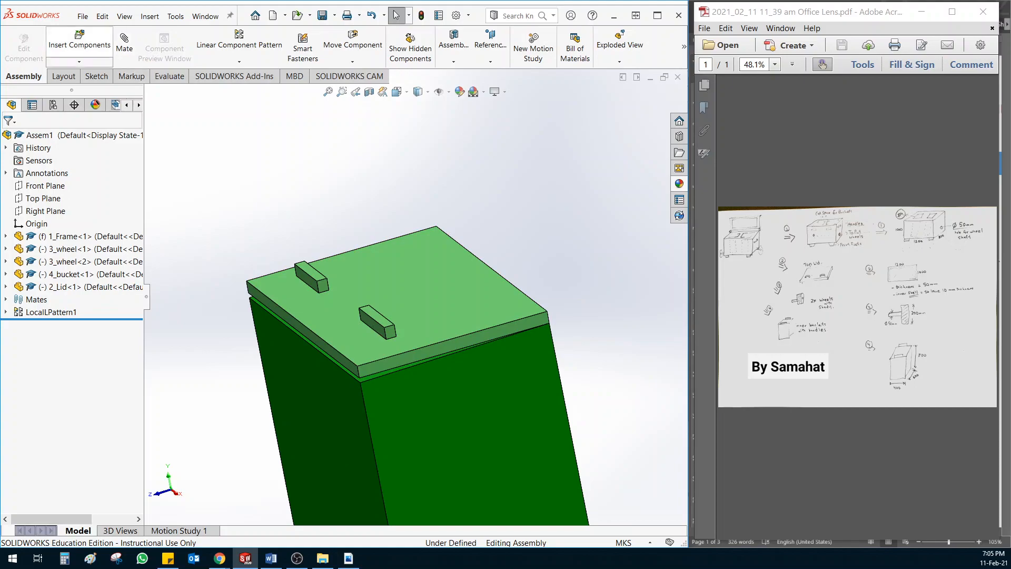
Set up a limit angle mate between the lid's lower side edge and the frame's matching top edge
{"action": "left_click", "coordinate": [125, 46]}
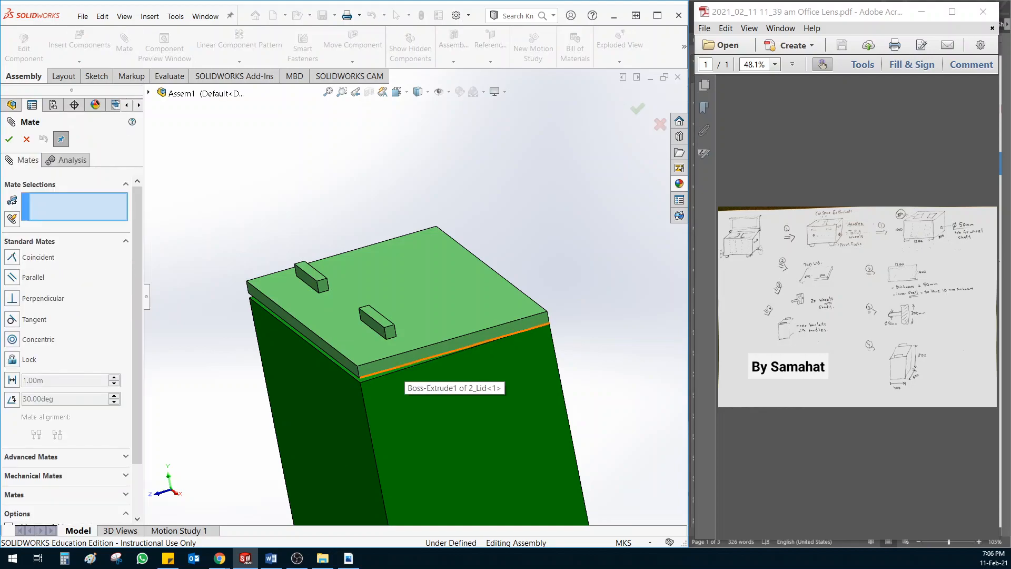
{"action": "left_click", "coordinate": [400, 365]}
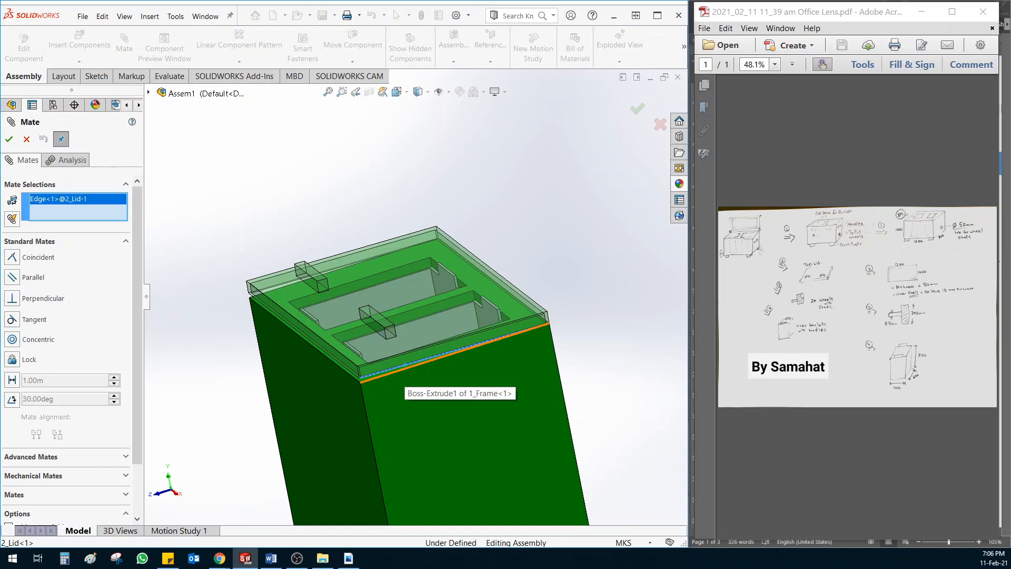
{"action": "scroll", "coordinate": [405, 335], "scroll_direction": "down", "scroll_amount": 5}
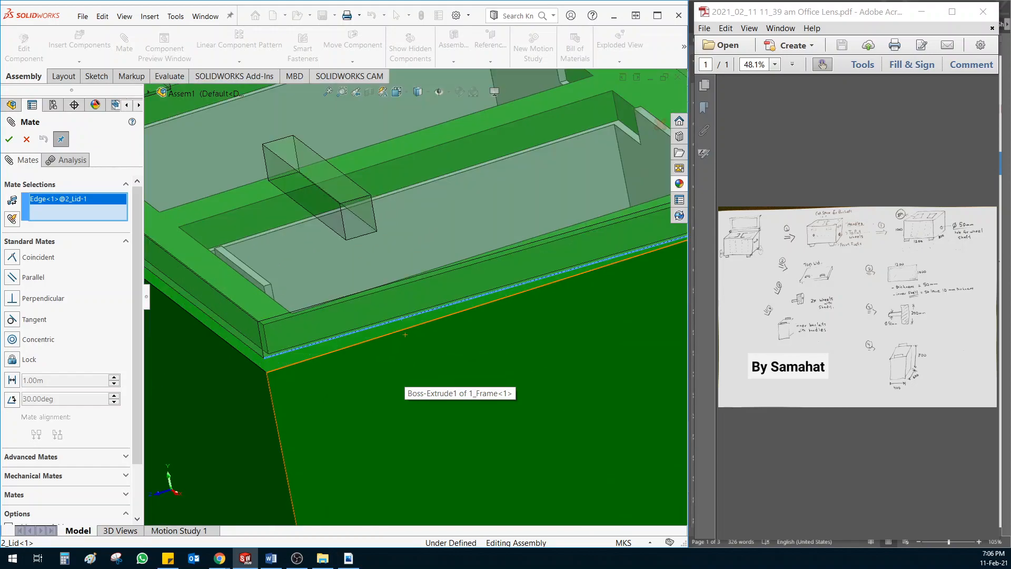
{"action": "left_click", "coordinate": [402, 328]}
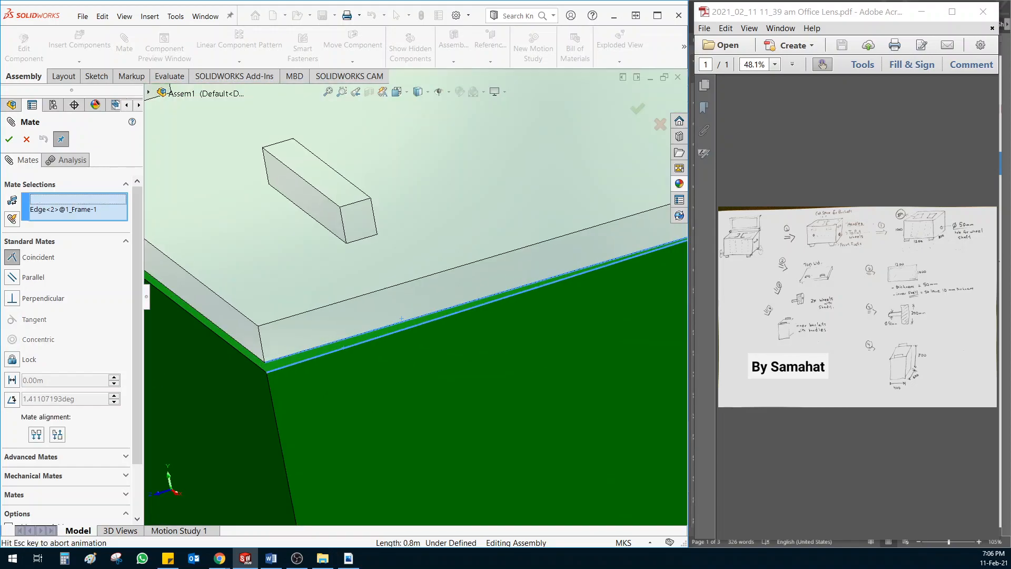
{"action": "scroll", "coordinate": [413, 297], "scroll_direction": "up", "scroll_amount": 2}
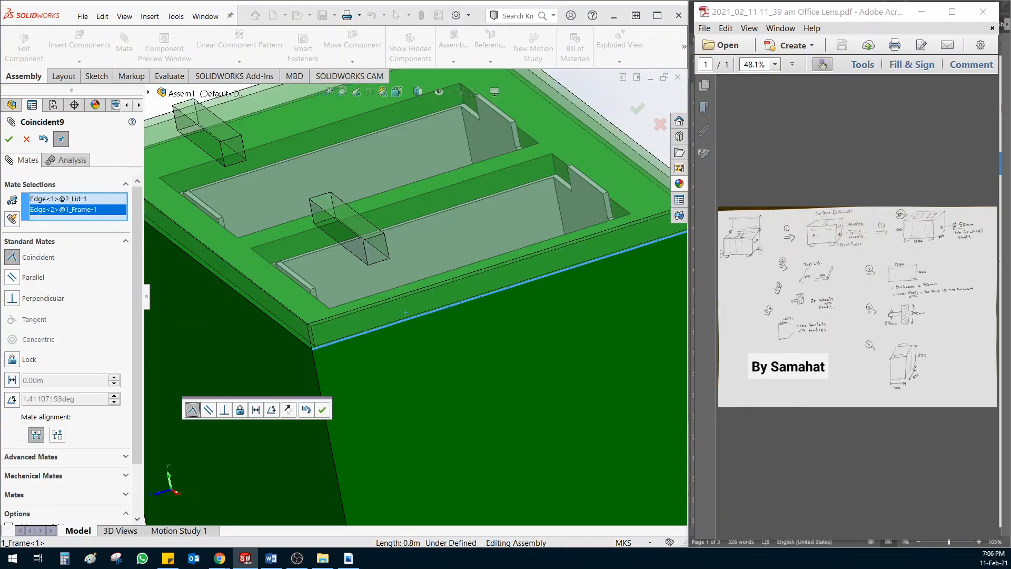
{"action": "scroll", "coordinate": [414, 298], "scroll_direction": "up", "scroll_amount": 3}
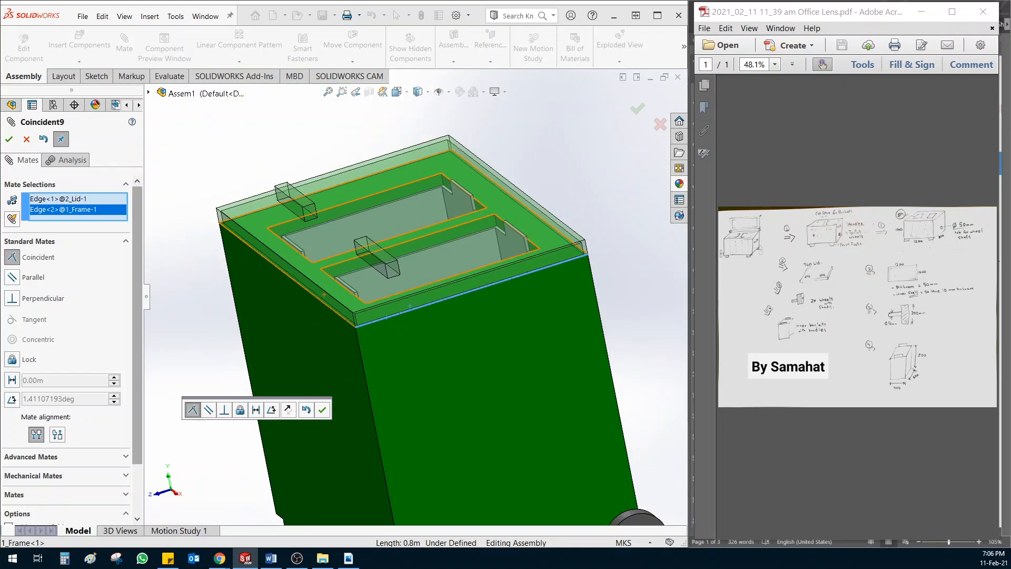
{"action": "scroll", "coordinate": [68, 342], "scroll_direction": "down", "scroll_amount": 1}
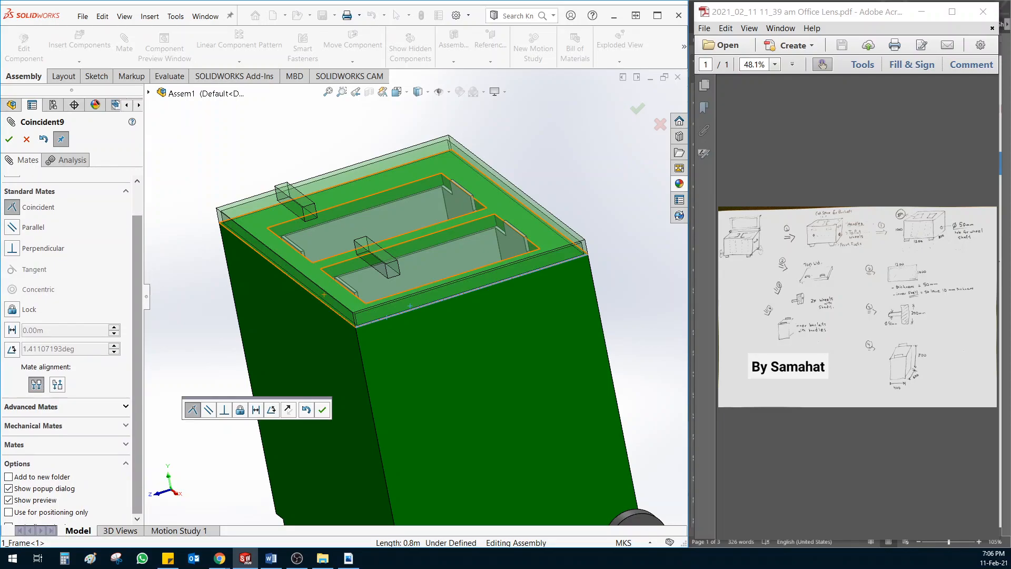
{"action": "left_click", "coordinate": [65, 405]}
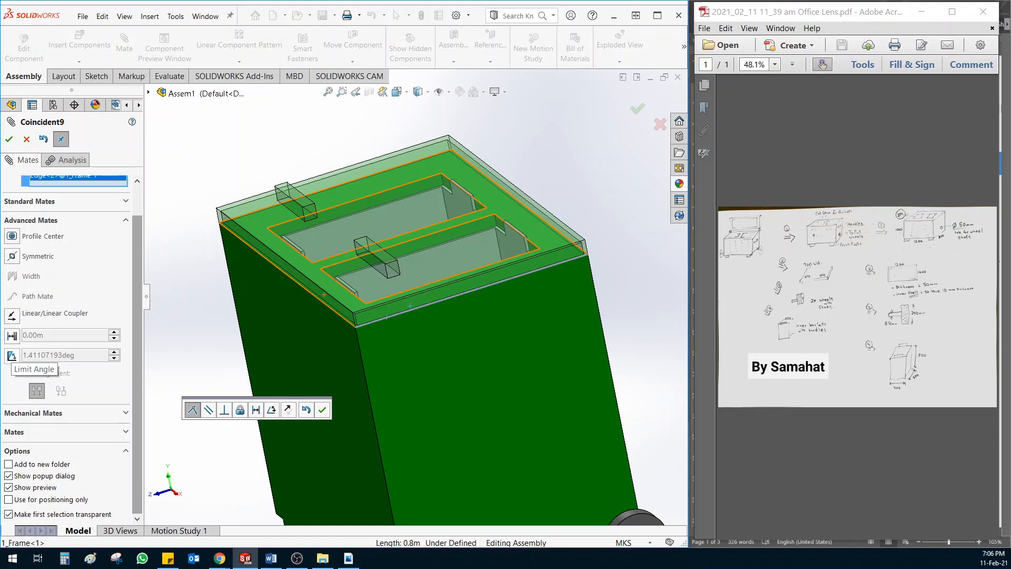
{"action": "left_click", "coordinate": [12, 356]}
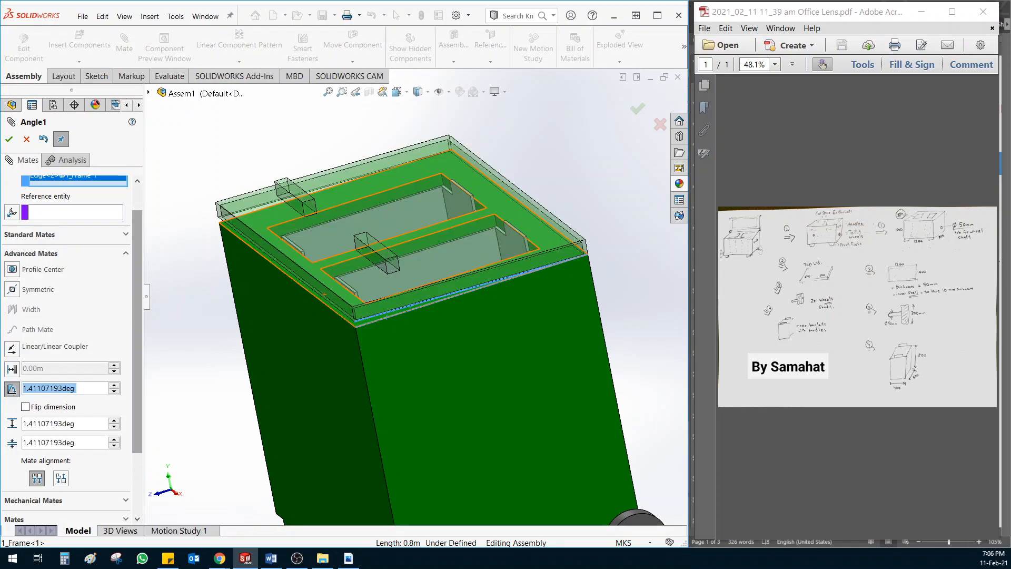
Set the limit angle mate's minimum to 0 degrees and its maximum to 90 degrees
{"action": "left_click", "coordinate": [63, 442]}
{"action": "type", "text": "0"}
{"action": "key", "text": "Return"}
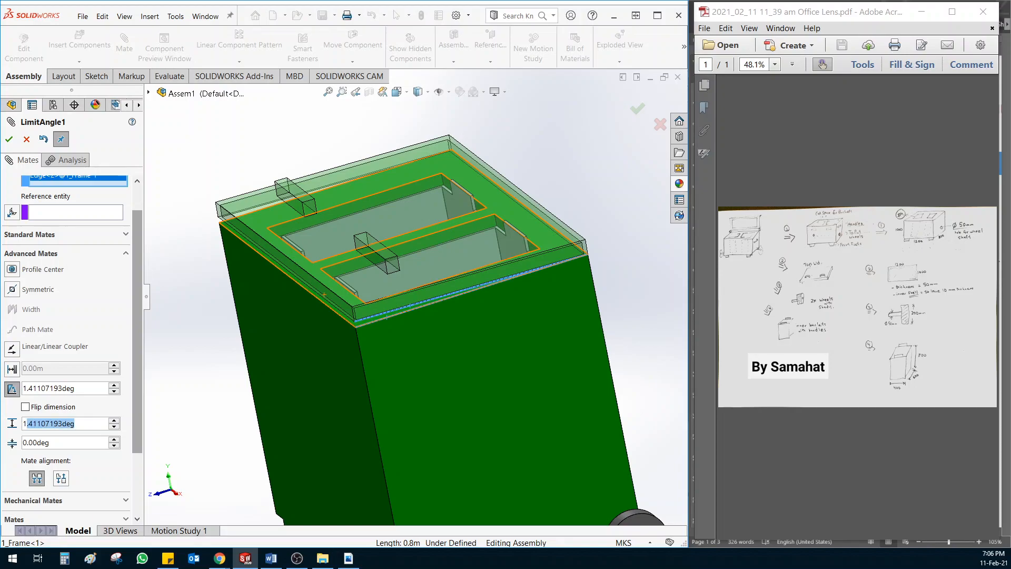
{"action": "key", "text": "BackSpace"}
{"action": "key", "text": "BackSpace"}
{"action": "type", "text": "90"}
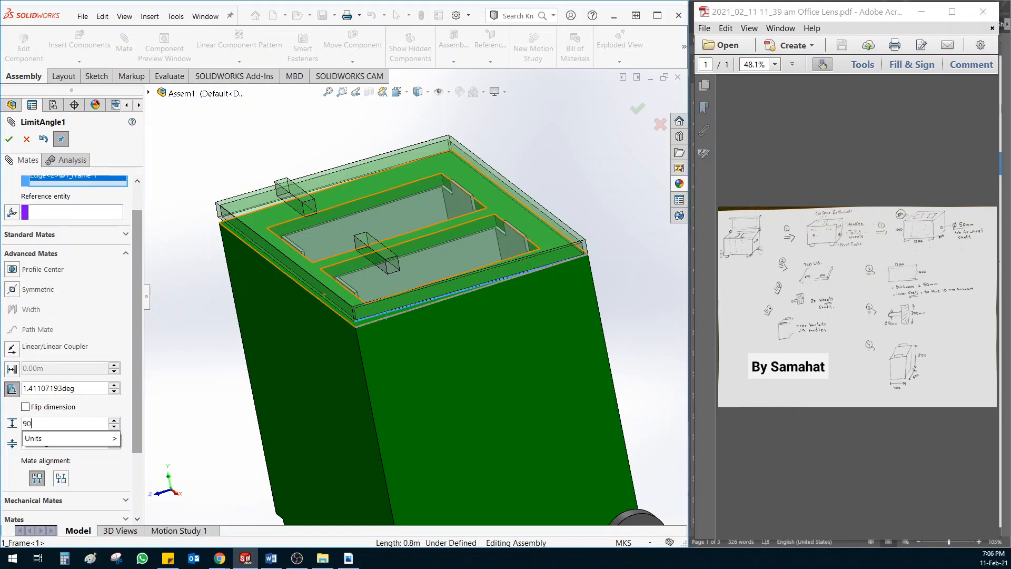
{"action": "key", "text": "Return"}
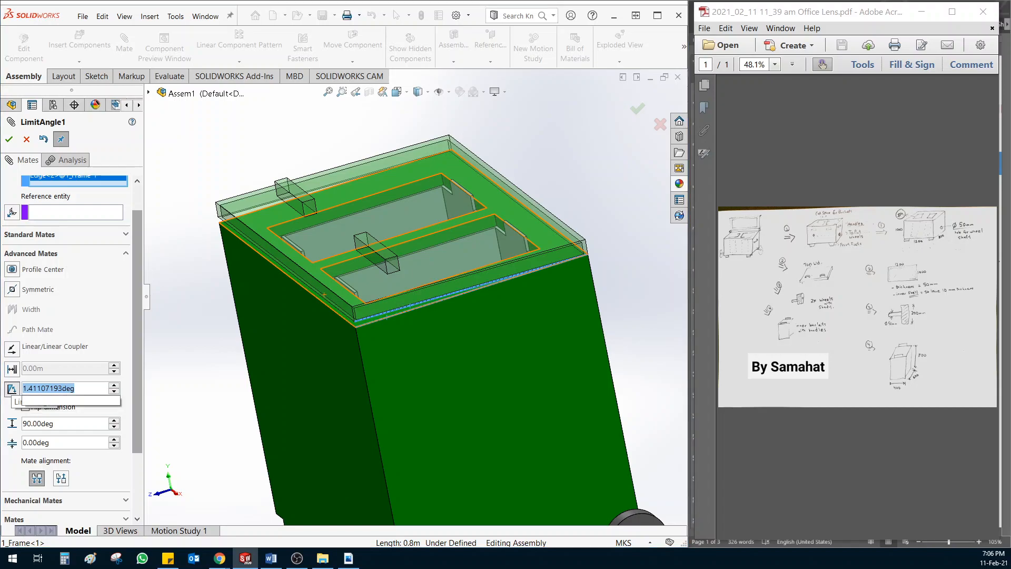
Preview the lid opened at 90 degrees and set the limit angle mate's current angle to 0 degrees
{"action": "type", "text": "90"}
{"action": "key", "text": "Return"}
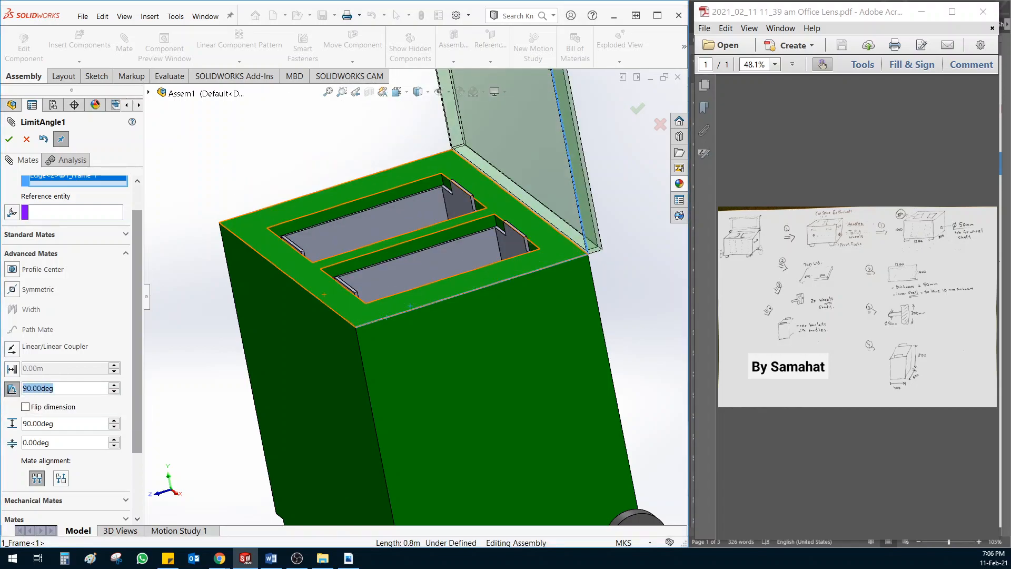
{"action": "type", "text": "0"}
{"action": "key", "text": "Return"}
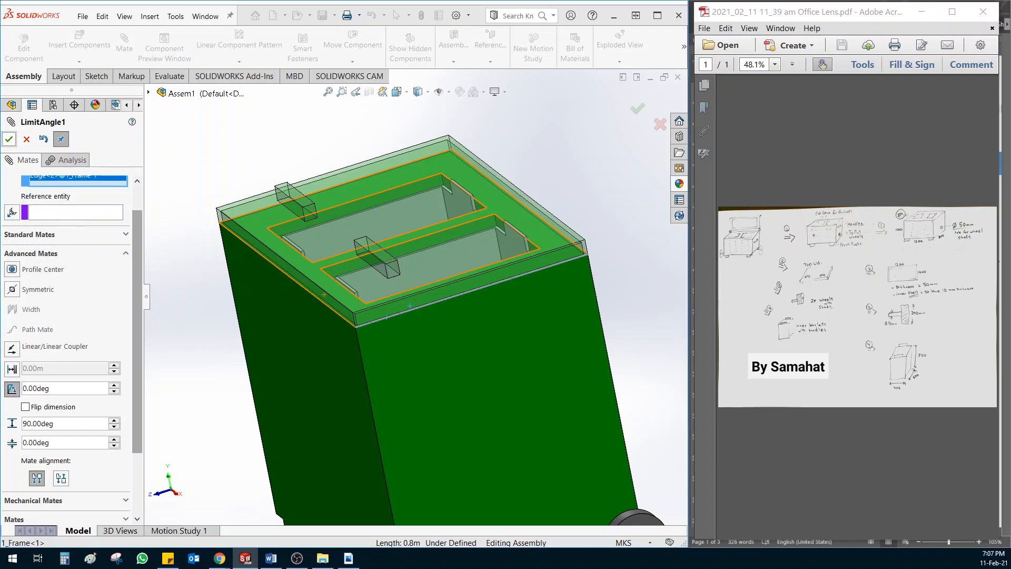
Accept the lid's limit angle mate, finish mating and show the whole assembly in isometric view
{"action": "left_click", "coordinate": [9, 139]}
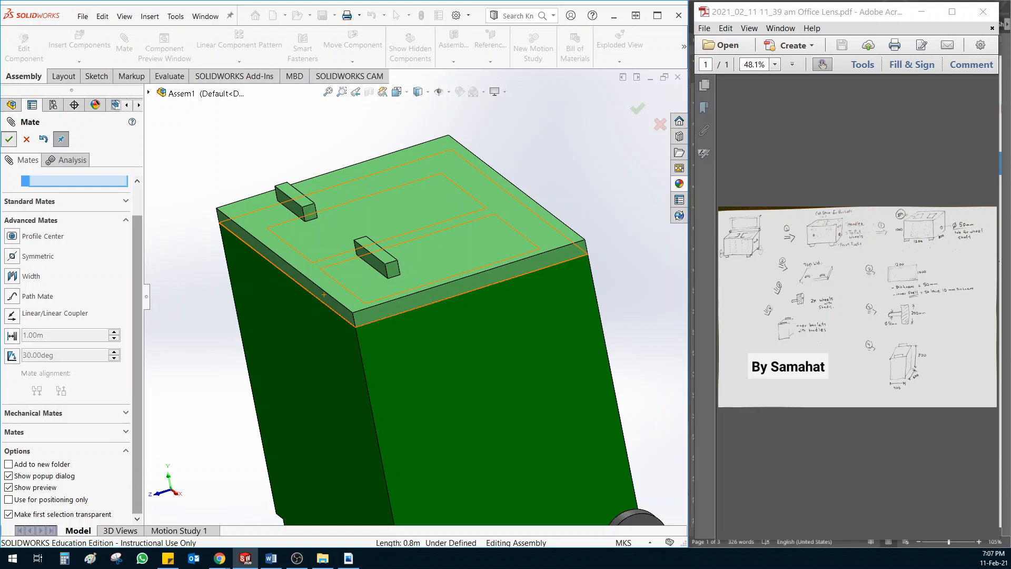
{"action": "key", "text": "Escape"}
{"action": "scroll", "coordinate": [273, 291], "scroll_direction": "up", "scroll_amount": 1}
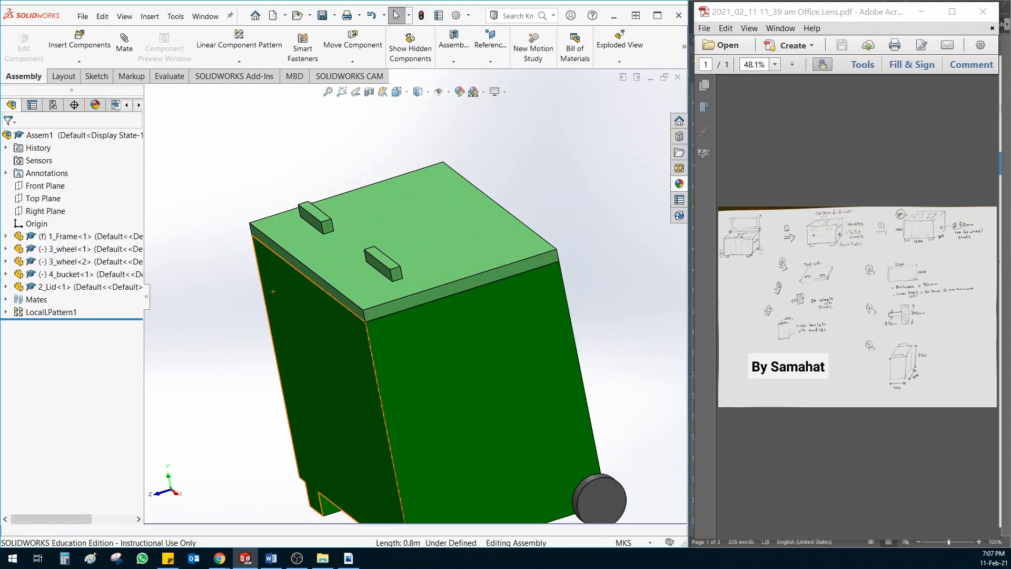
{"action": "key", "text": "space"}
{"action": "scroll", "coordinate": [272, 291], "scroll_direction": "up", "scroll_amount": 1}
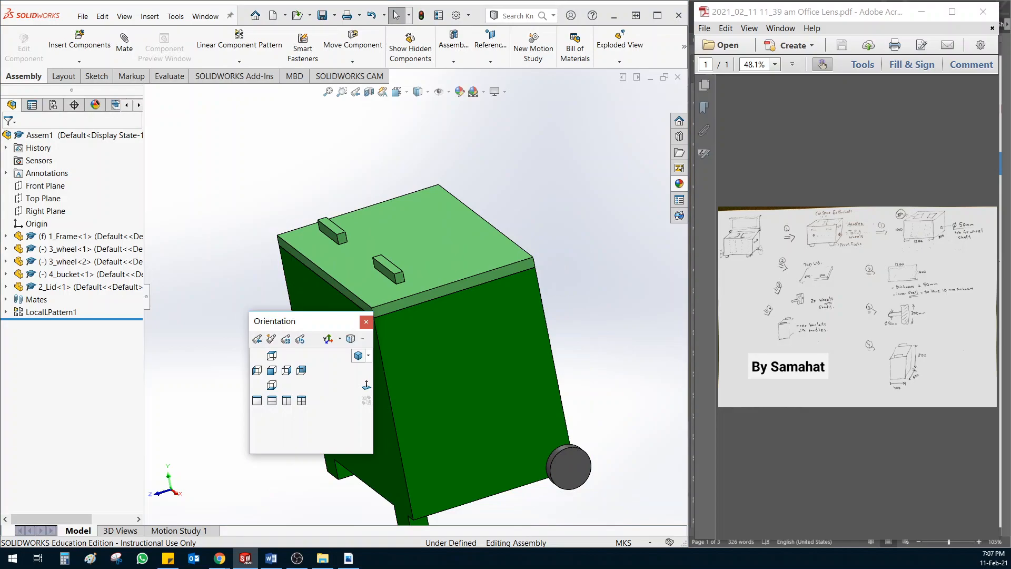
{"action": "left_click", "coordinate": [358, 355]}
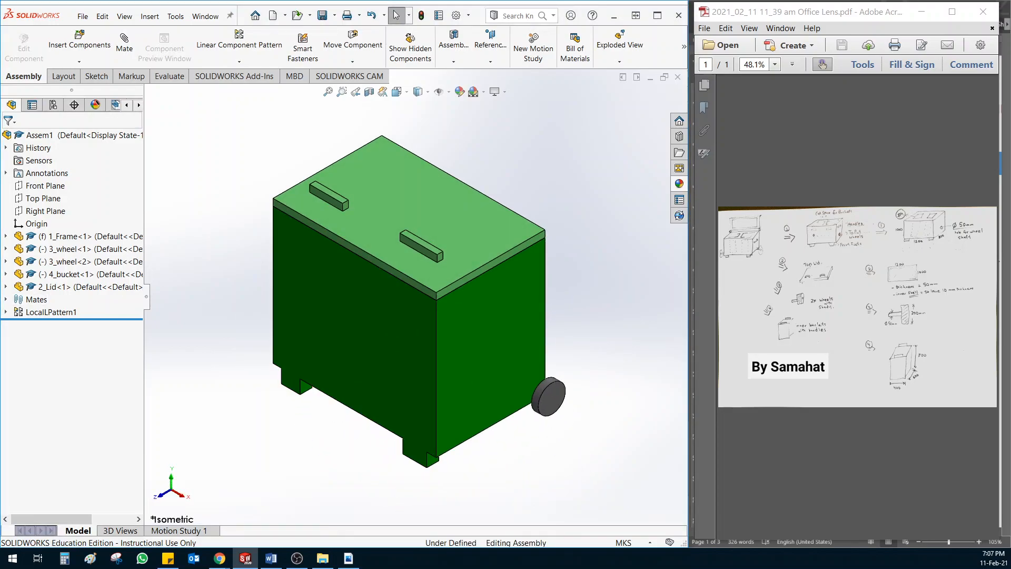
Review the assembly's list of mates, including the lid's coincident and limit angle mates, and collapse it again
{"action": "left_click", "coordinate": [5, 299]}
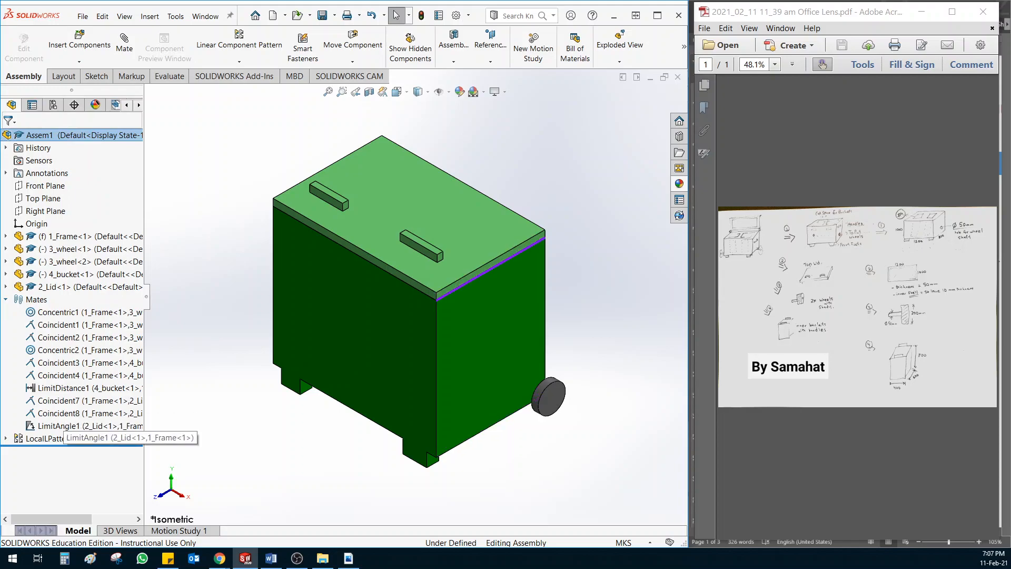
{"action": "key", "text": "ctrl"}
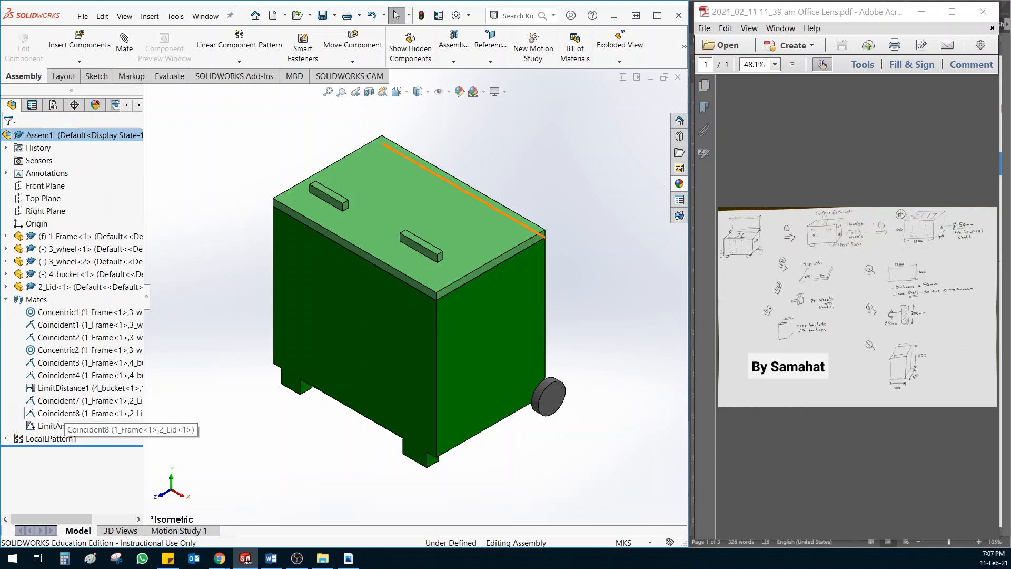
{"action": "key", "text": "shift+c"}
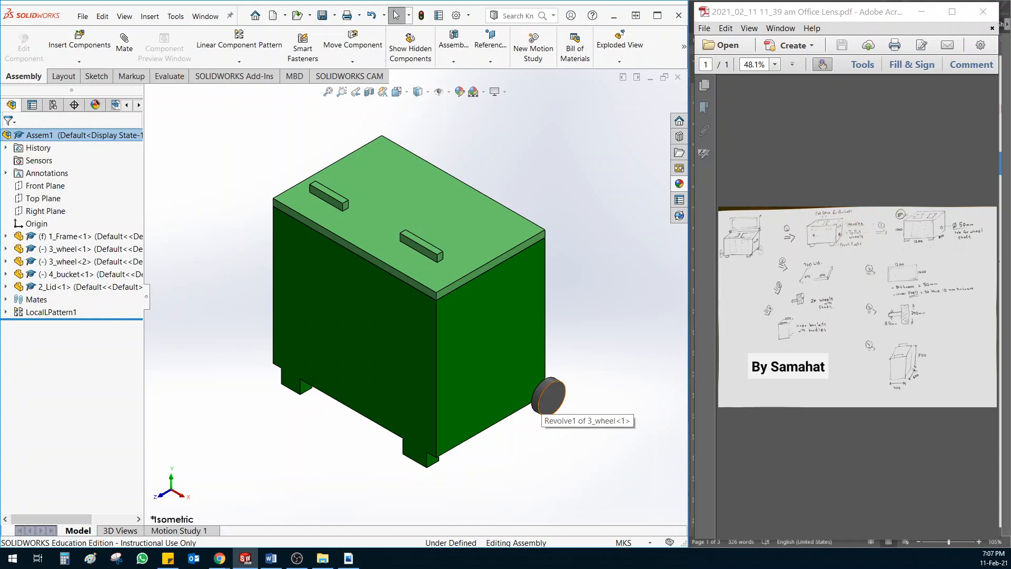
Test the visible wheel's rotation and swing the lid open to its upper limit
{"action": "left_click", "coordinate": [550, 396]}
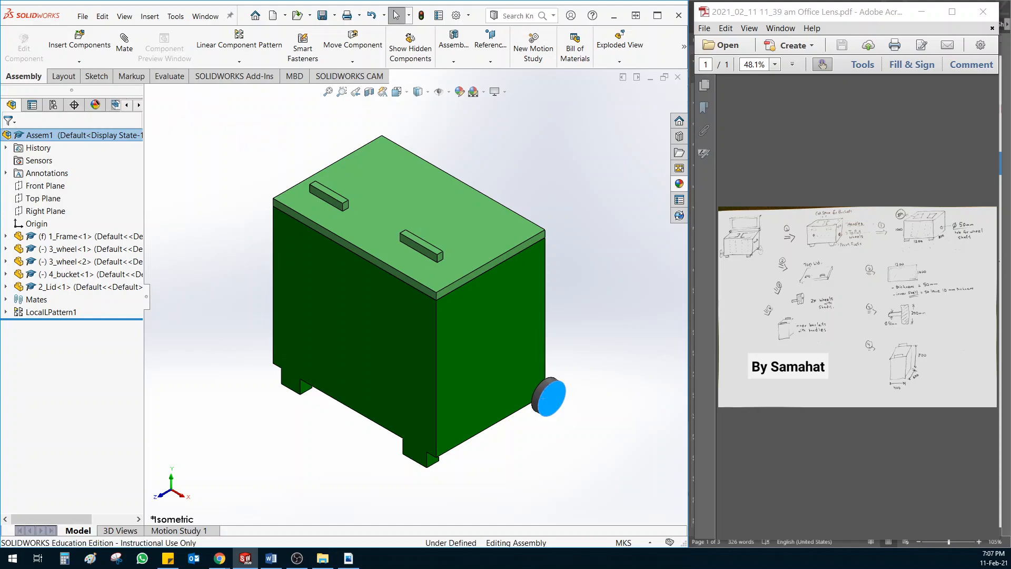
{"action": "left_click_drag", "start_coordinate": [543, 398], "coordinate": [545, 395]}
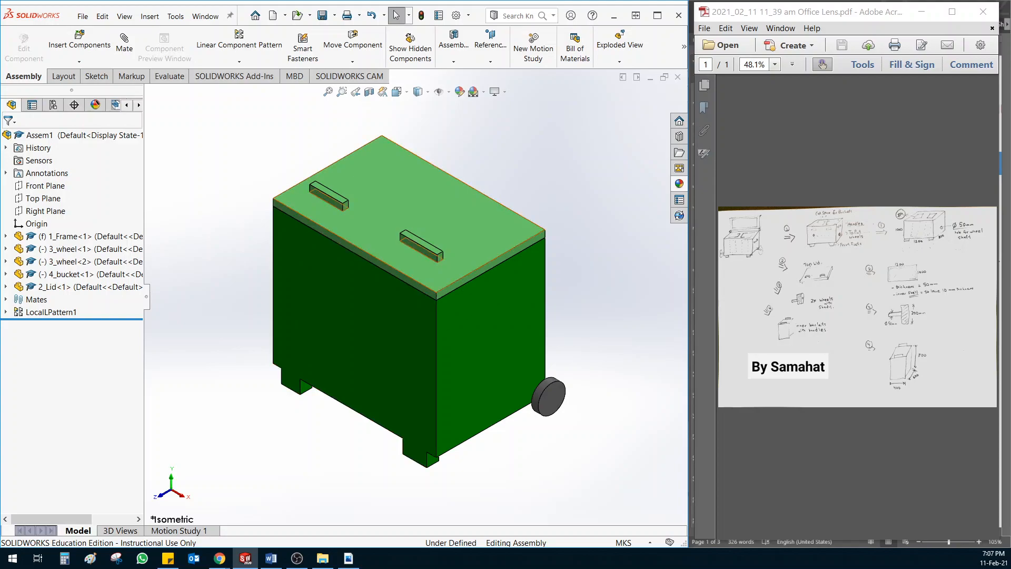
{"action": "left_click", "coordinate": [432, 294]}
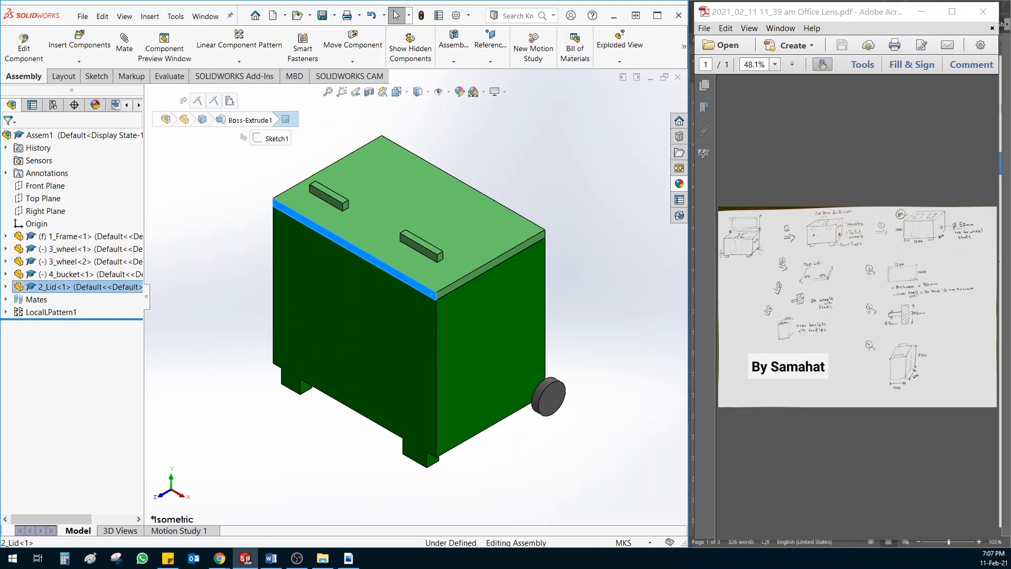
{"action": "left_click_drag", "start_coordinate": [431, 293], "coordinate": [546, 109]}
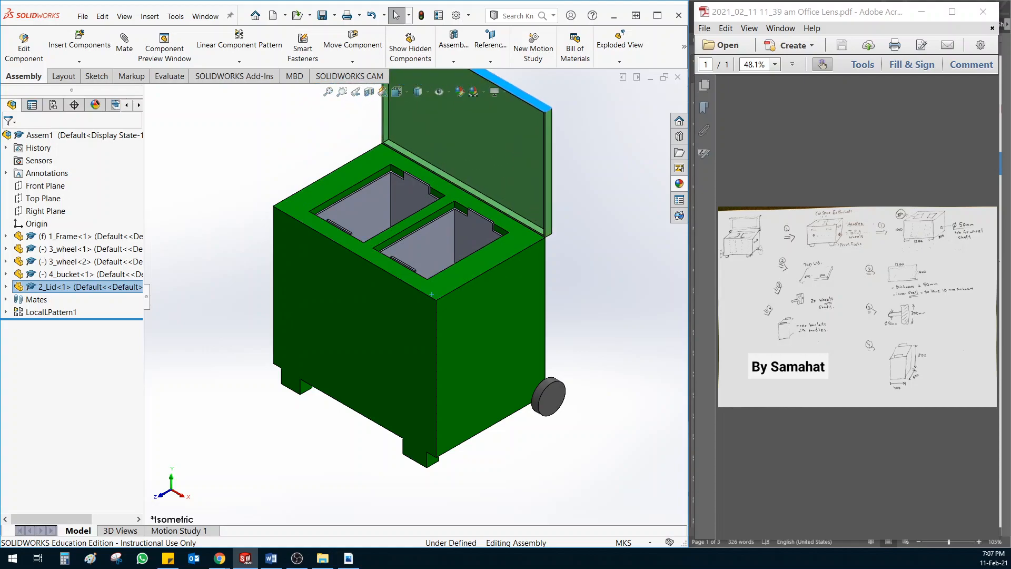
Test the movement of the first bucket inside the frame opening
{"action": "scroll", "coordinate": [416, 303], "scroll_direction": "up", "scroll_amount": 2}
{"action": "scroll", "coordinate": [544, 200], "scroll_direction": "down", "scroll_amount": 2}
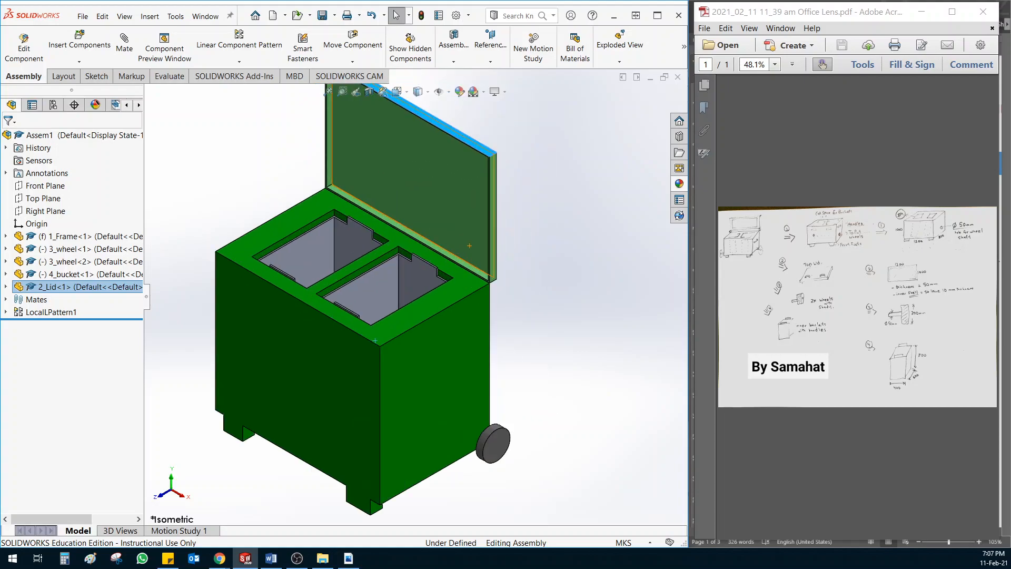
{"action": "left_click", "coordinate": [310, 247]}
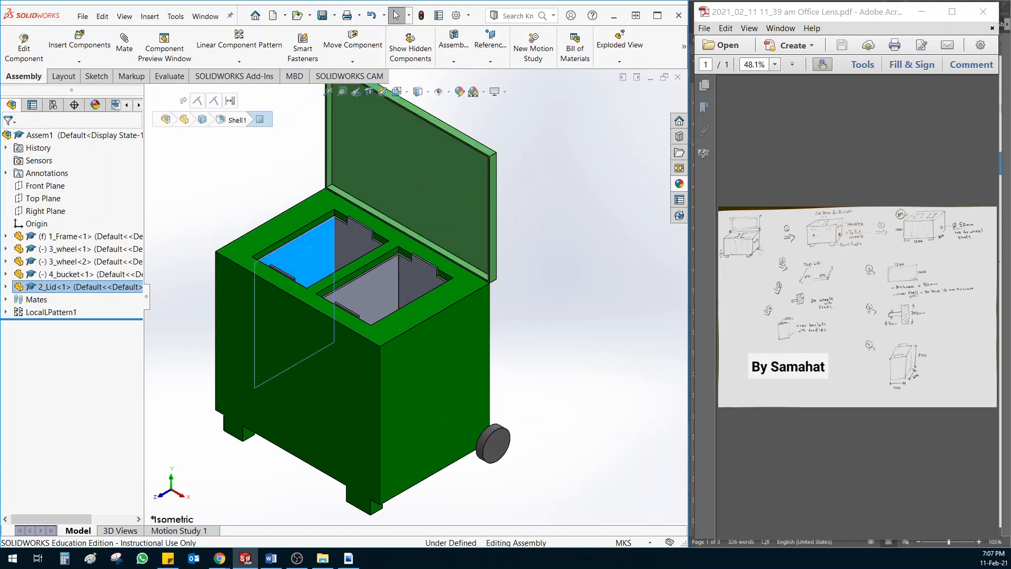
{"action": "mouse_move", "coordinate": [310, 247]}
{"action": "left_mouse_down"}
{"action": "mouse_move", "coordinate": [310, 100]}
{"action": "mouse_move", "coordinate": [309, 247]}
{"action": "left_mouse_up"}
{"action": "scroll", "coordinate": [416, 297], "scroll_direction": "up", "scroll_amount": 2}
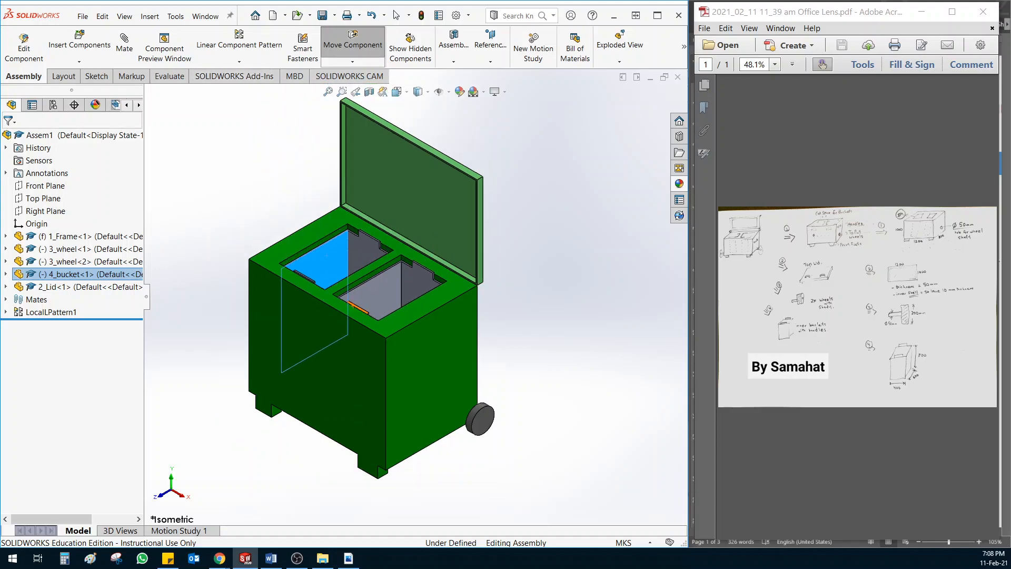
Swing the lid back down until it rests closed on the frame
{"action": "left_click_drag", "start_coordinate": [455, 202], "coordinate": [407, 234]}
{"action": "left_click", "coordinate": [365, 209]}
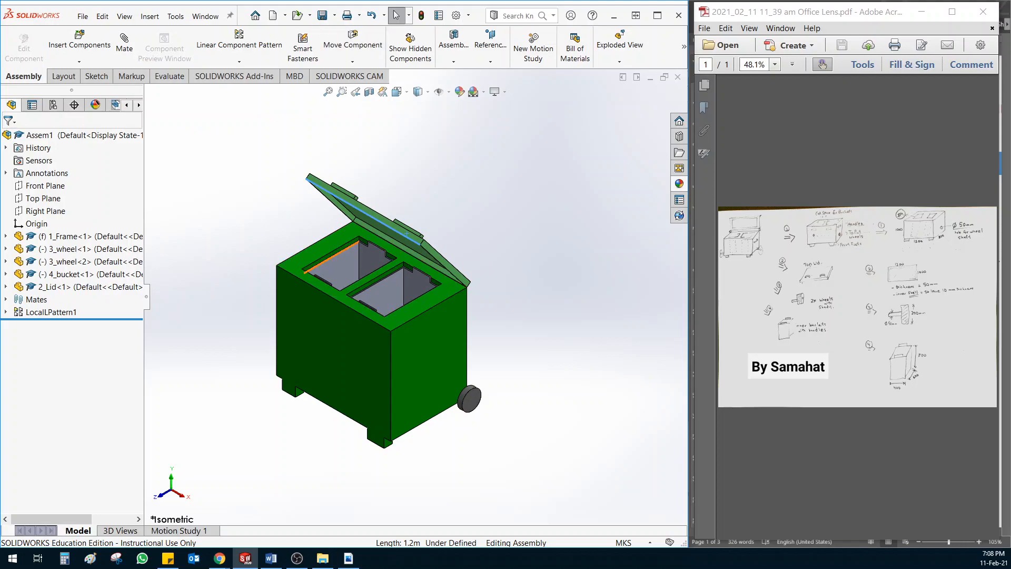
{"action": "left_click", "coordinate": [407, 233]}
{"action": "left_click_drag", "start_coordinate": [387, 222], "coordinate": [356, 309]}
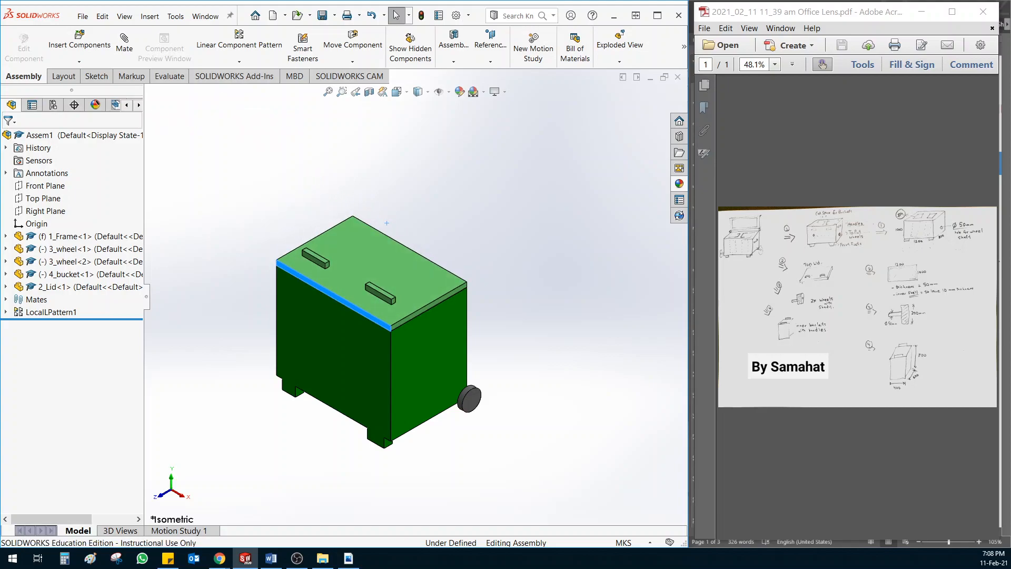
{"action": "key", "text": "Escape"}
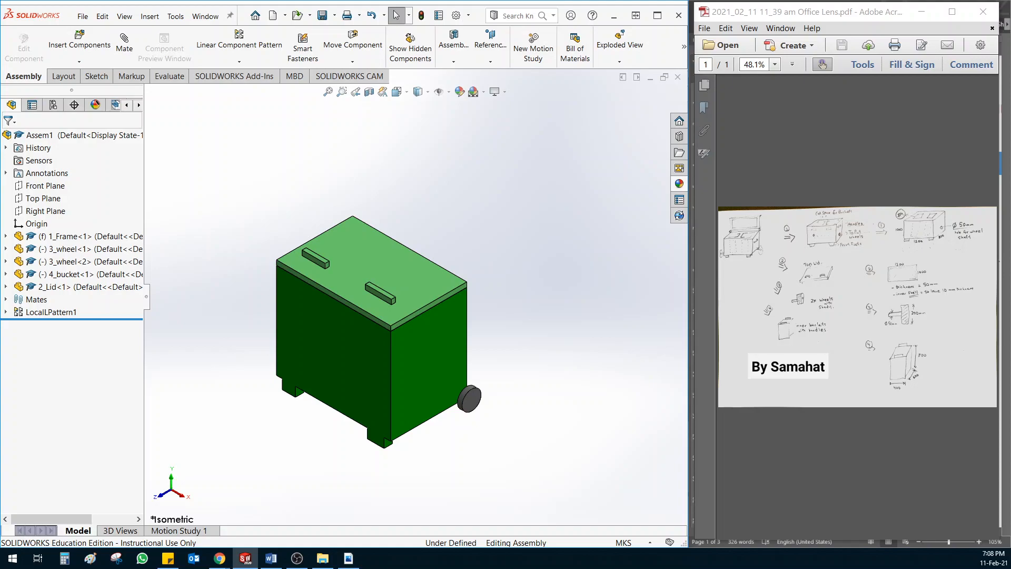
{"action": "key", "text": "alt+Tab"}
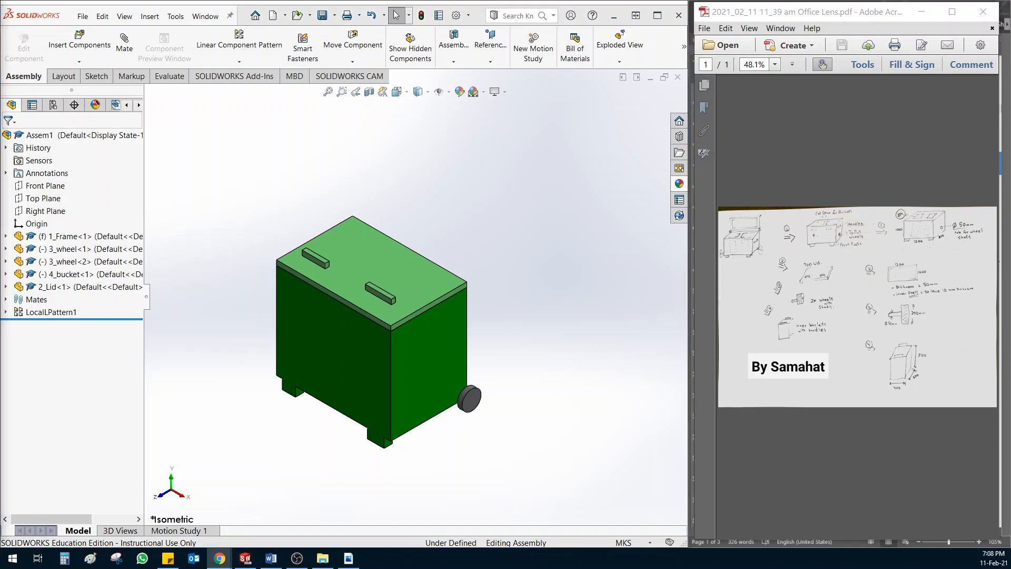
{"action": "key", "text": "alt+Tab"}
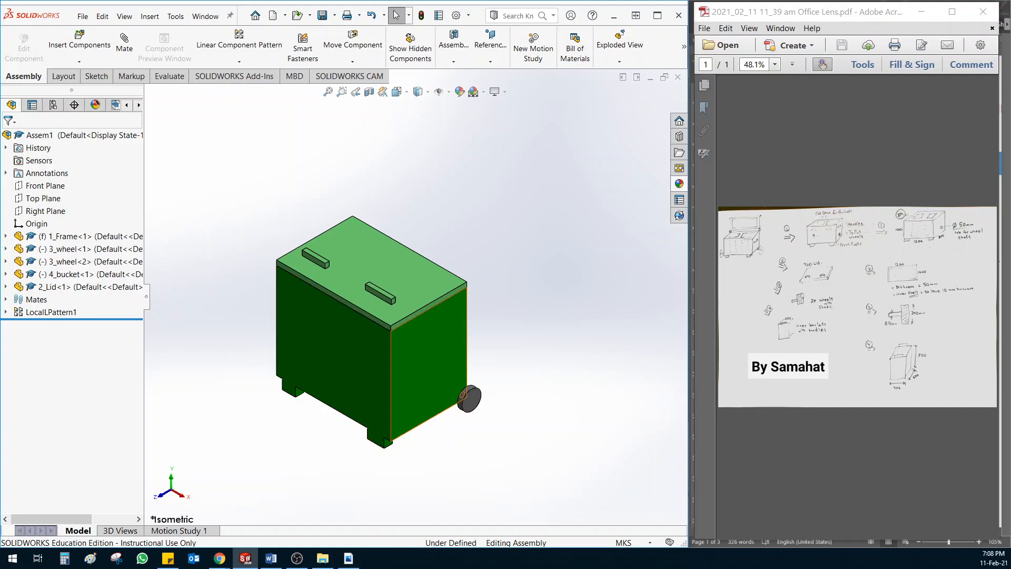
{"action": "key", "text": "alt+Tab"}
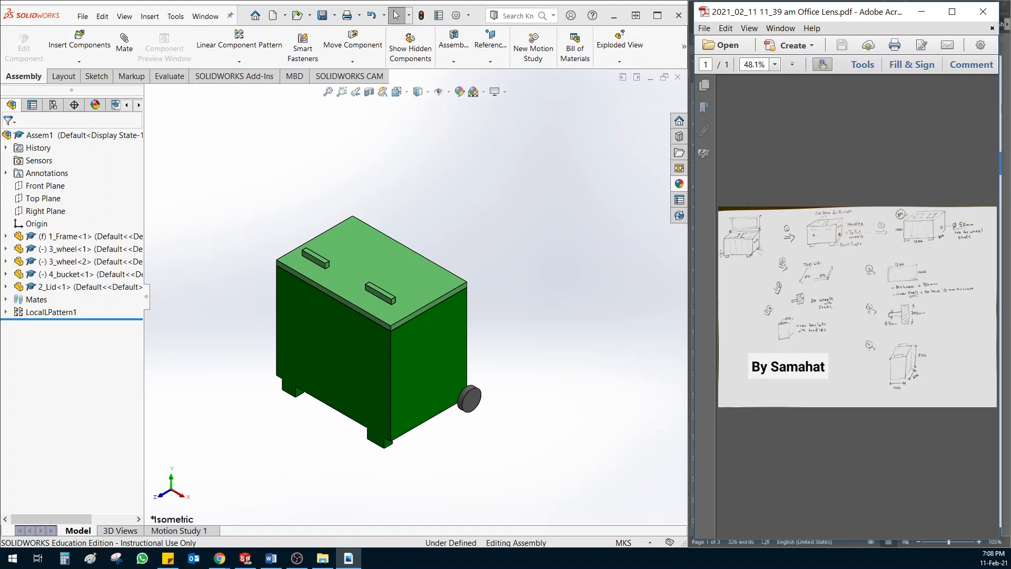
{"action": "scroll", "coordinate": [267, 403], "scroll_direction": "down", "scroll_amount": 2}
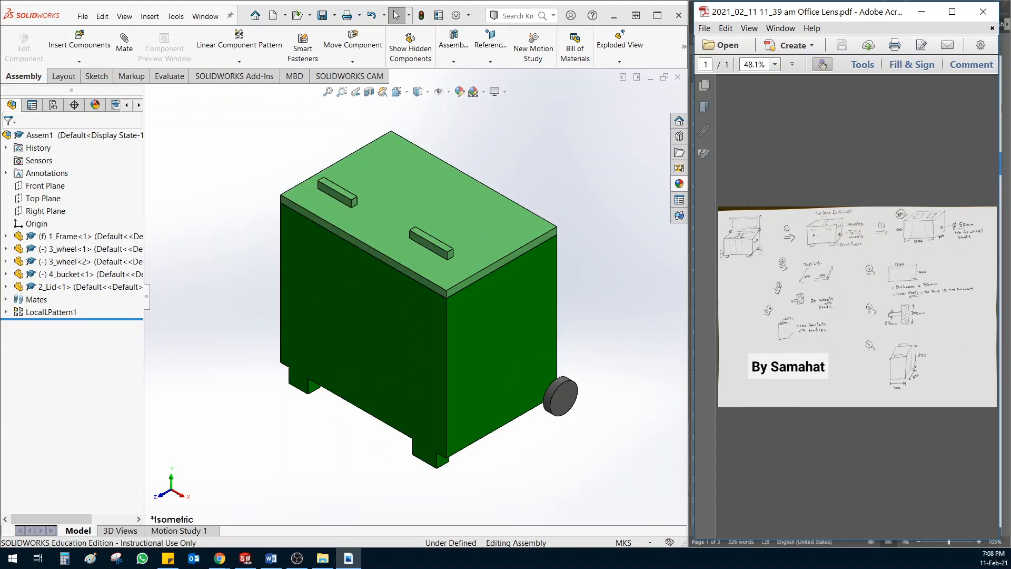
{"action": "scroll", "coordinate": [415, 316], "scroll_direction": "up", "scroll_amount": 3}
{"action": "scroll", "coordinate": [415, 316], "scroll_direction": "down", "scroll_amount": 4}
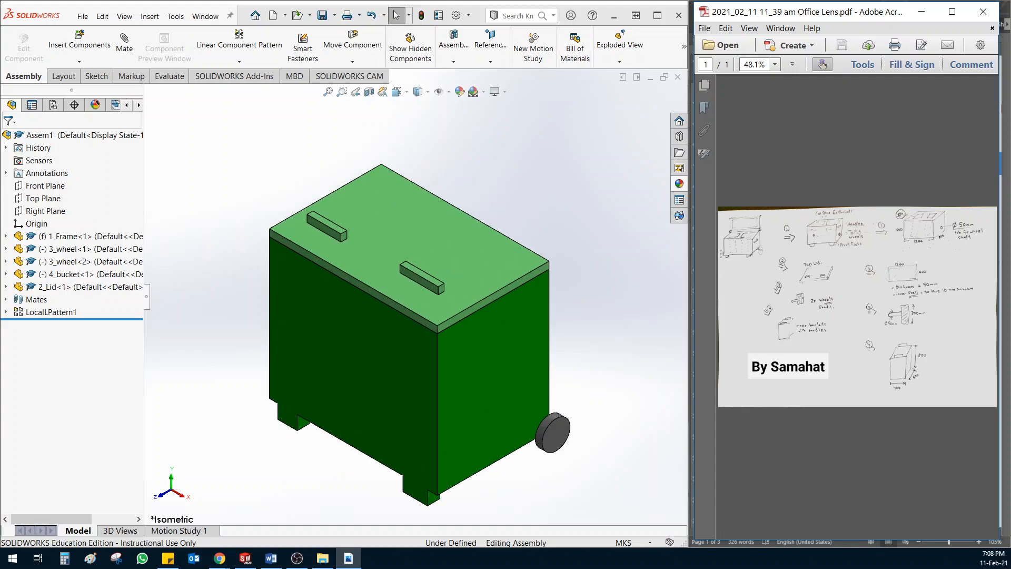
{"action": "scroll", "coordinate": [414, 298], "scroll_direction": "up", "scroll_amount": 1}
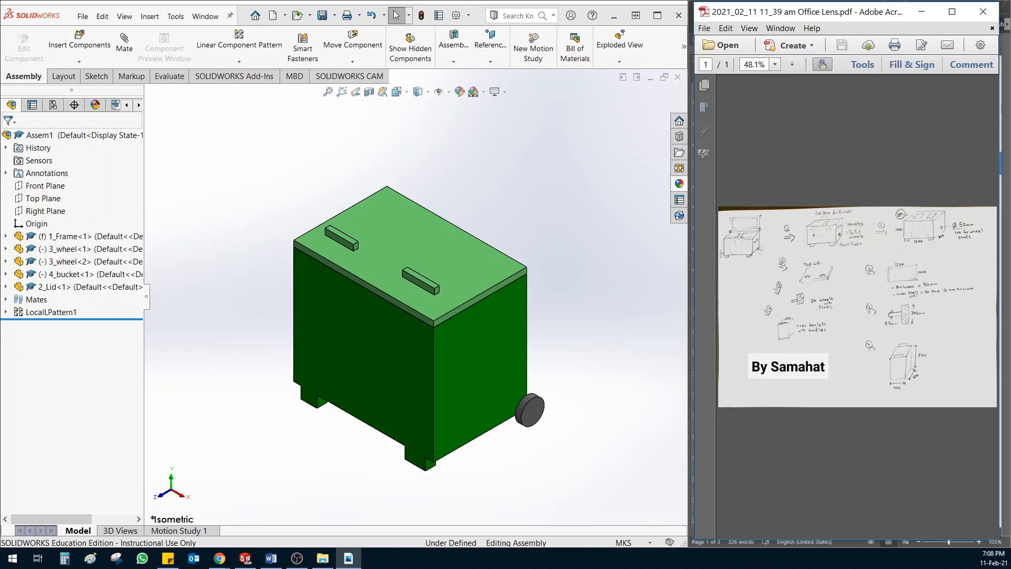
Move the Acrobat window with the hand-drawn PDF over the assembly, widen it and zoom to 100% to examine the part sketches
{"action": "left_click_drag", "start_coordinate": [794, 13], "coordinate": [183, 11]}
{"action": "left_click_drag", "start_coordinate": [387, 95], "coordinate": [557, 113]}
{"action": "scroll", "coordinate": [331, 304], "scroll_direction": "up", "scroll_amount": 4, "text": "ctrl"}
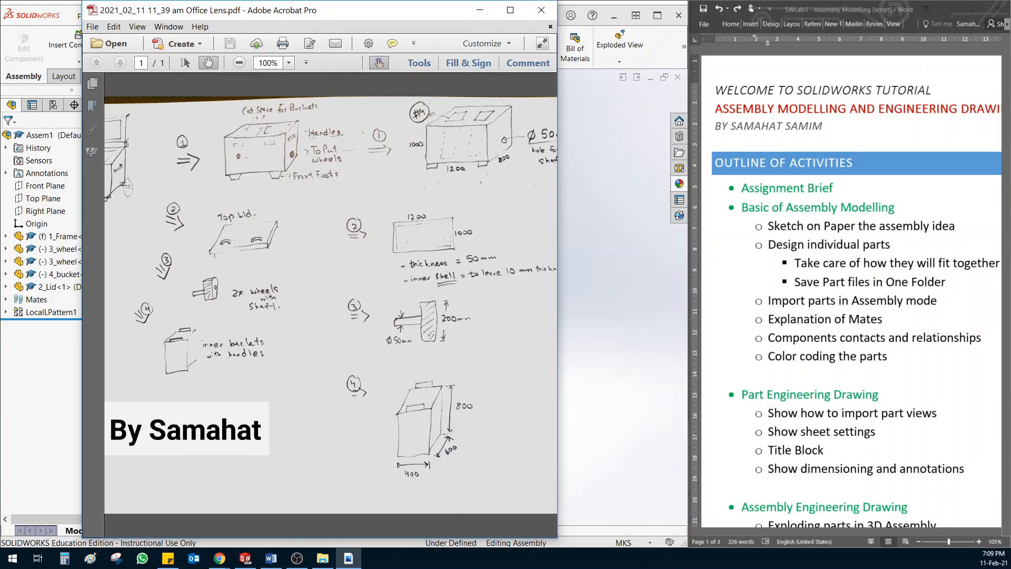
Put the PDF sketch away, return to the SOLIDWORKS assembly and inspect the closed bin from its front and opposite wheel side
{"action": "left_click", "coordinate": [479, 10]}
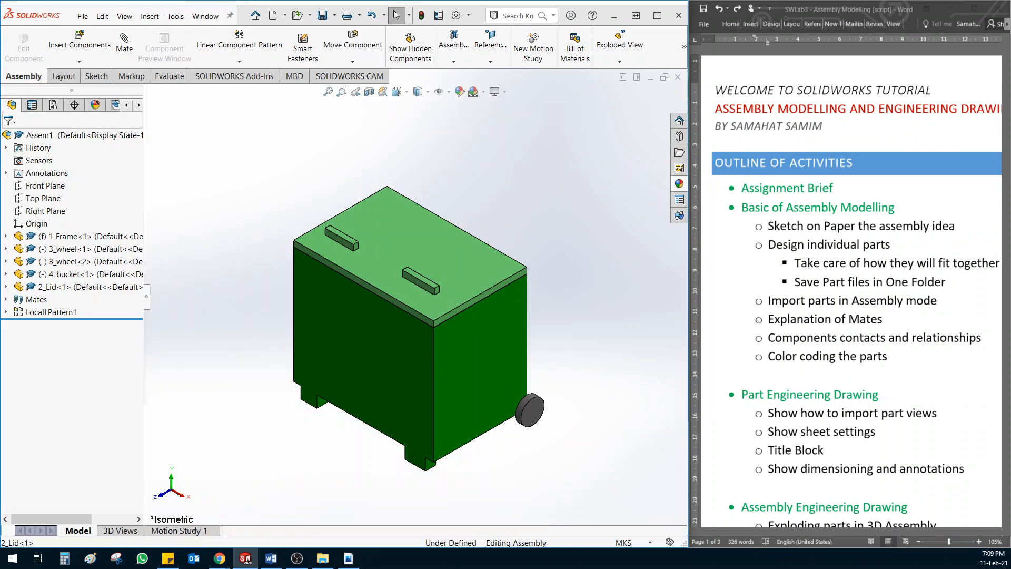
{"action": "left_click", "coordinate": [414, 299]}
{"action": "mouse_move", "coordinate": [414, 299]}
{"action": "left_mouse_down"}
{"action": "mouse_move", "coordinate": [459, 192]}
{"action": "mouse_move", "coordinate": [414, 299]}
{"action": "left_mouse_up"}
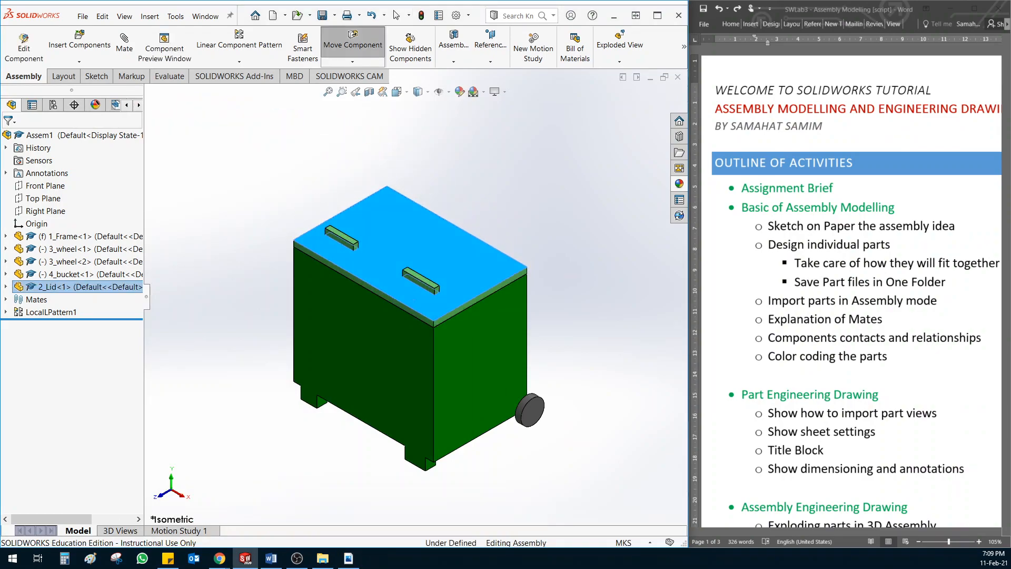
{"action": "left_click", "coordinate": [348, 558]}
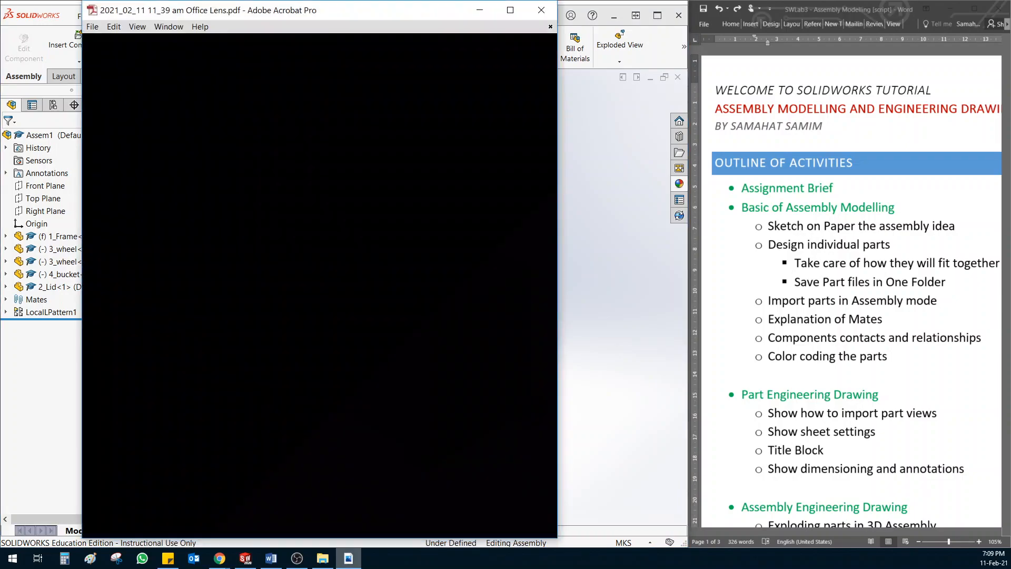
{"action": "key", "text": "alt+Tab"}
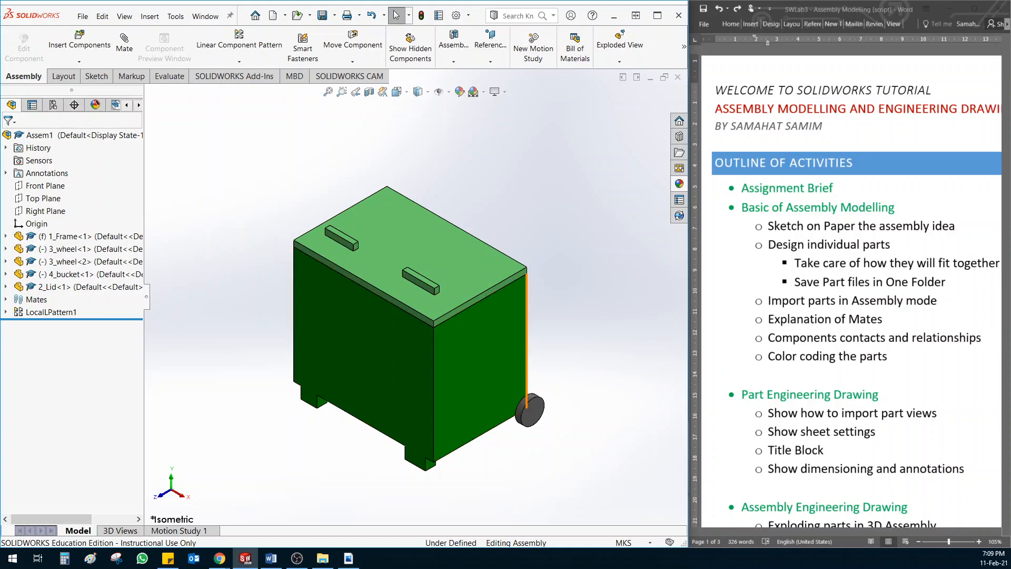
{"action": "middle_click_drag", "start_coordinate": [526, 342], "coordinate": [184, 432]}
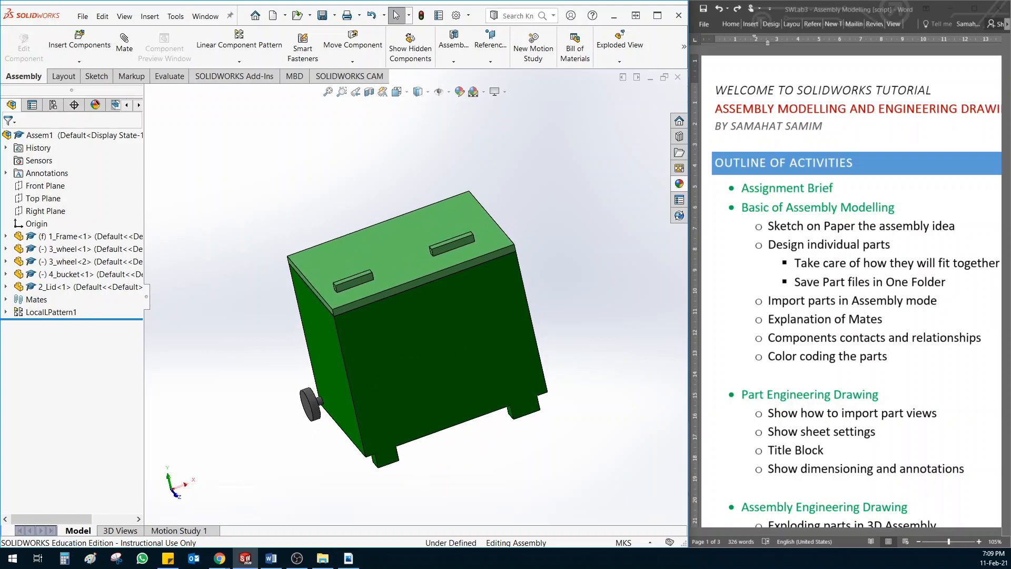